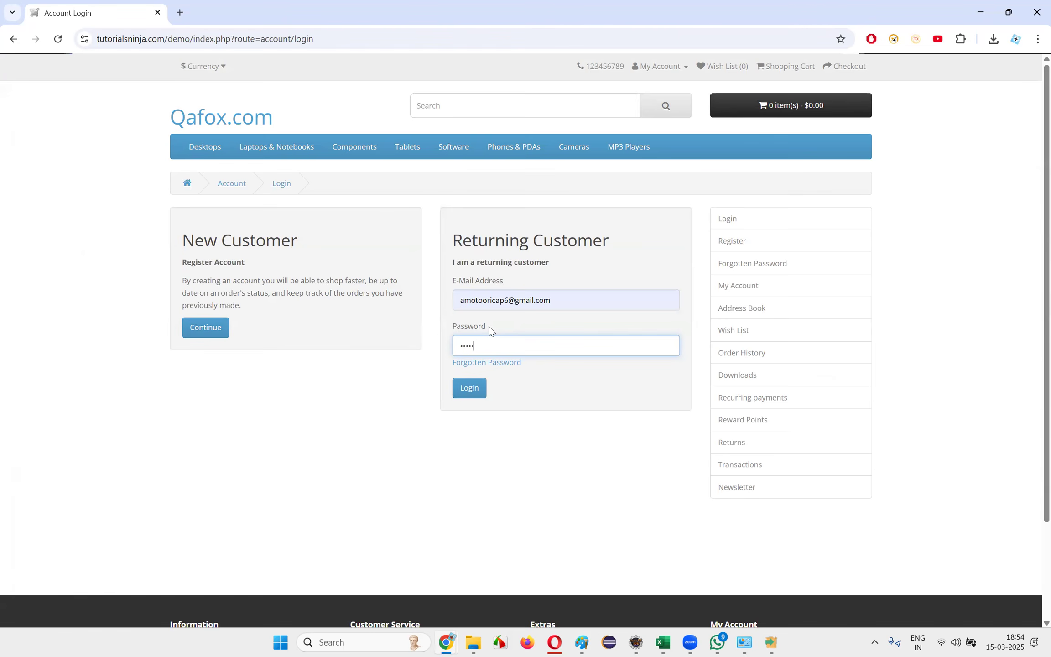
Log in to the demo store account and switch to the client-server diagram in Paint
click(475, 389)
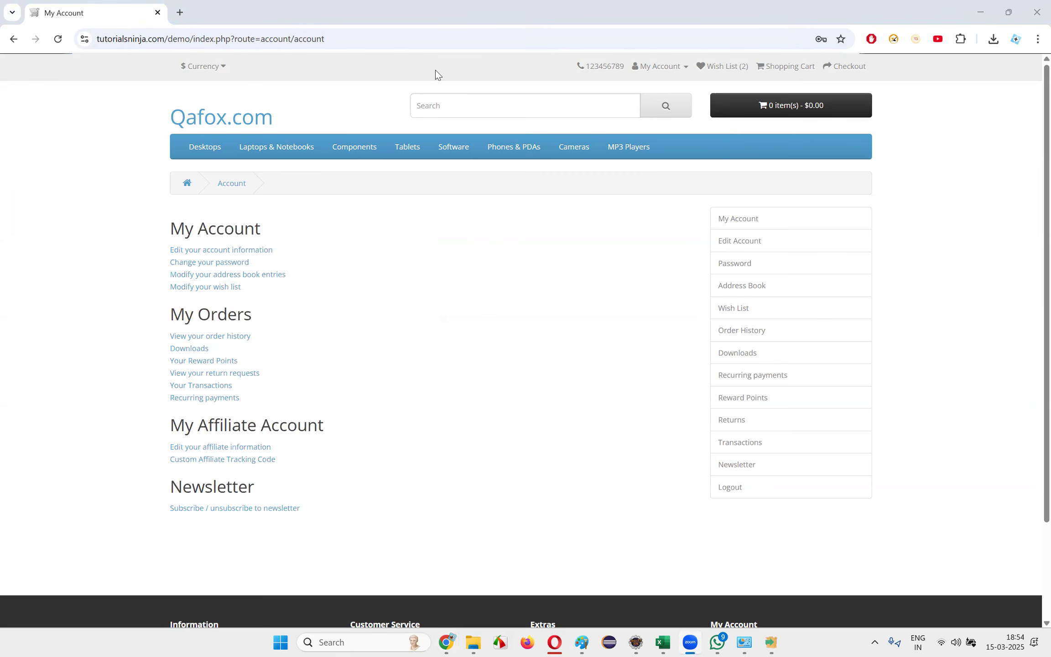
key(alt+Tab)
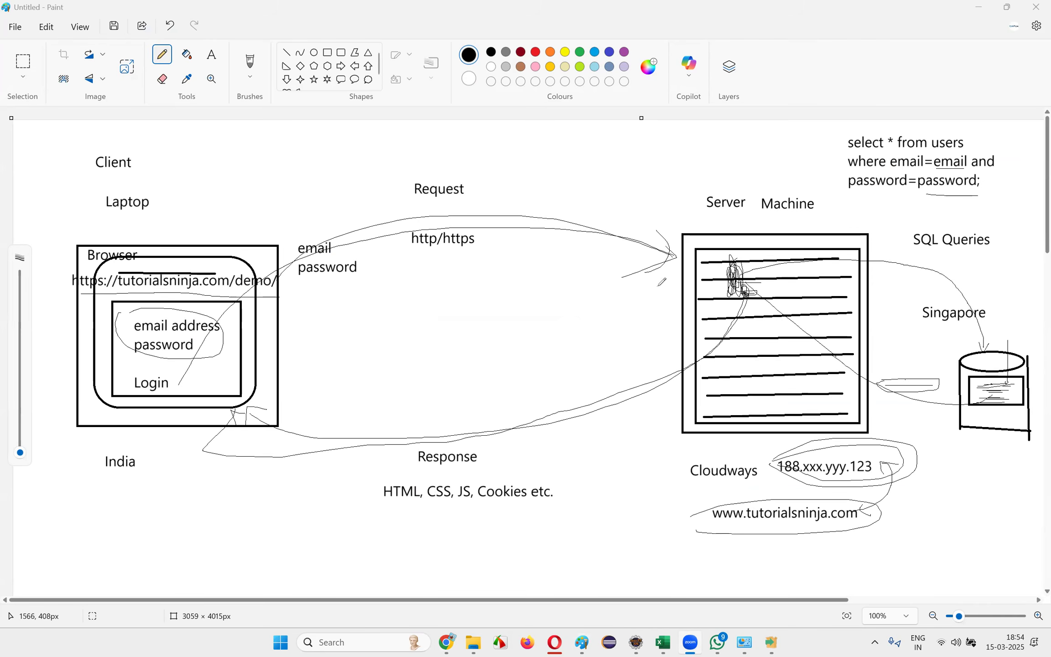
Switch to the Chrome window showing Cloudways and close all its pages except QAFox and ChatGPT
mouse_move(447, 642)
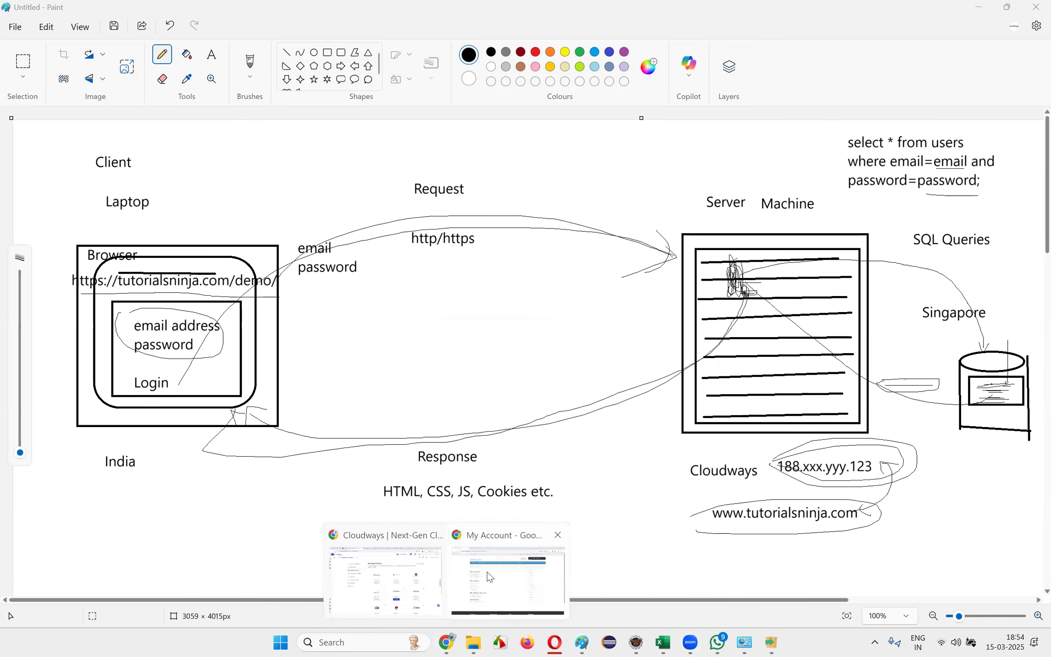
click(385, 579)
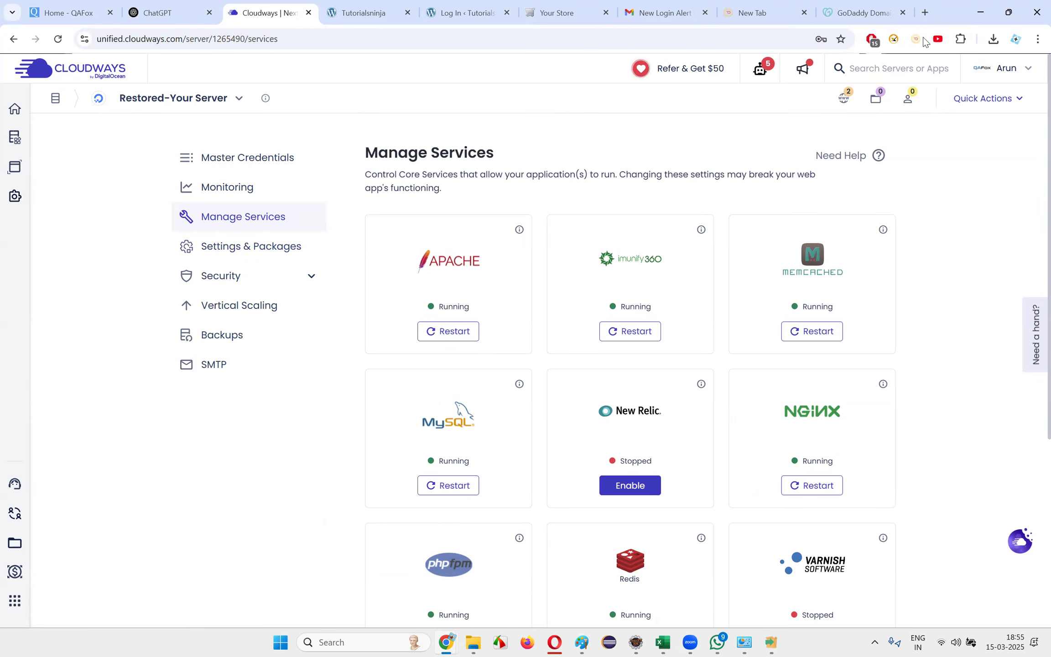
click(902, 12)
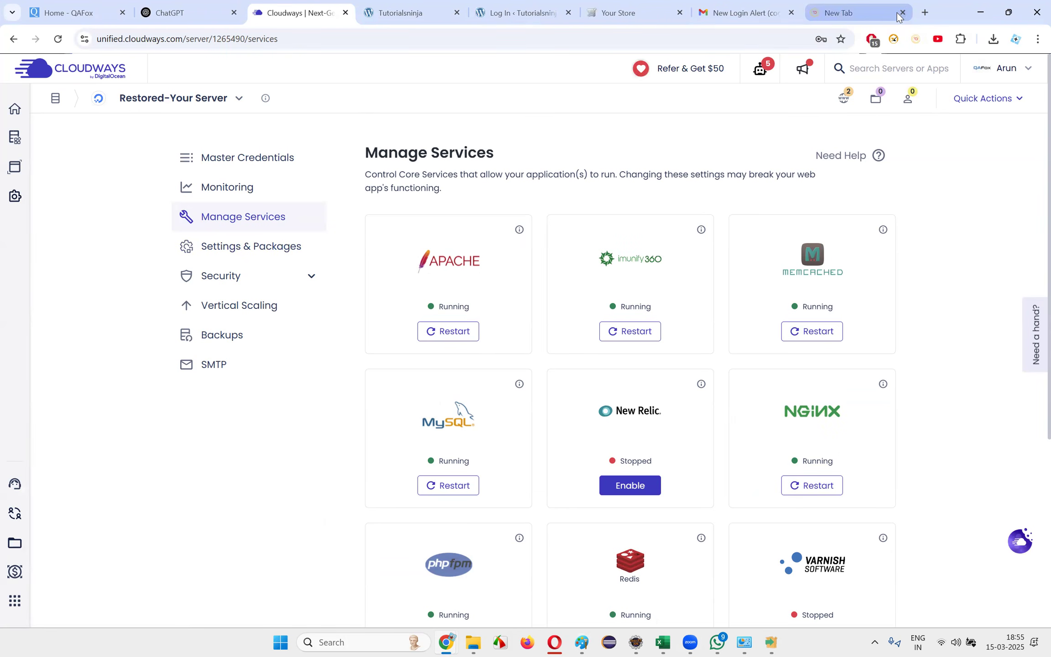
click(902, 14)
click(903, 13)
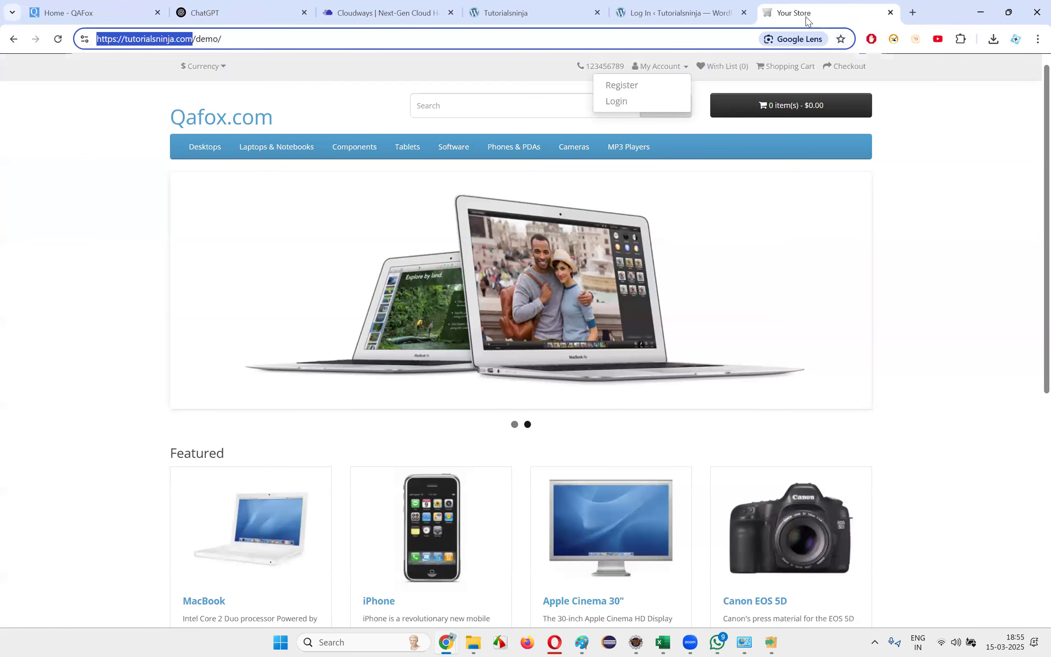
click(891, 13)
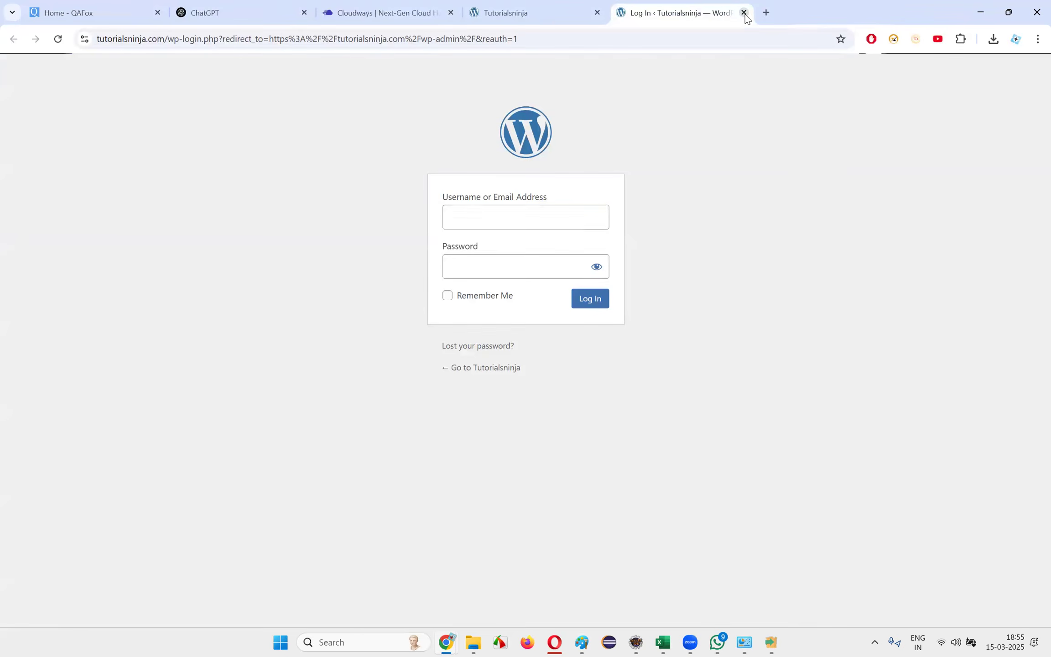
click(745, 13)
click(597, 13)
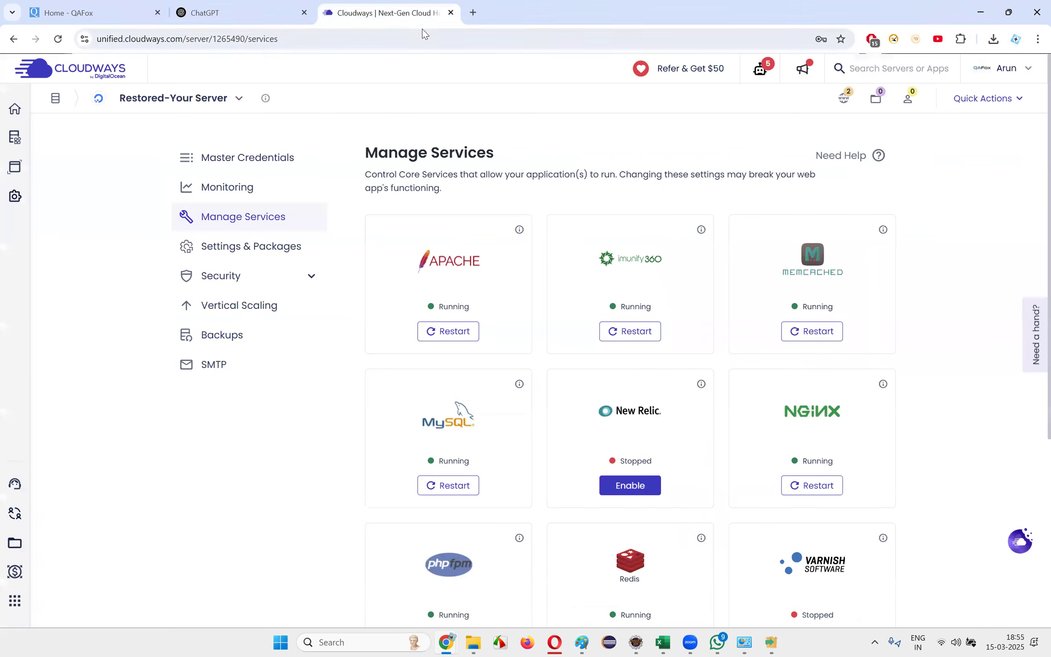
click(450, 13)
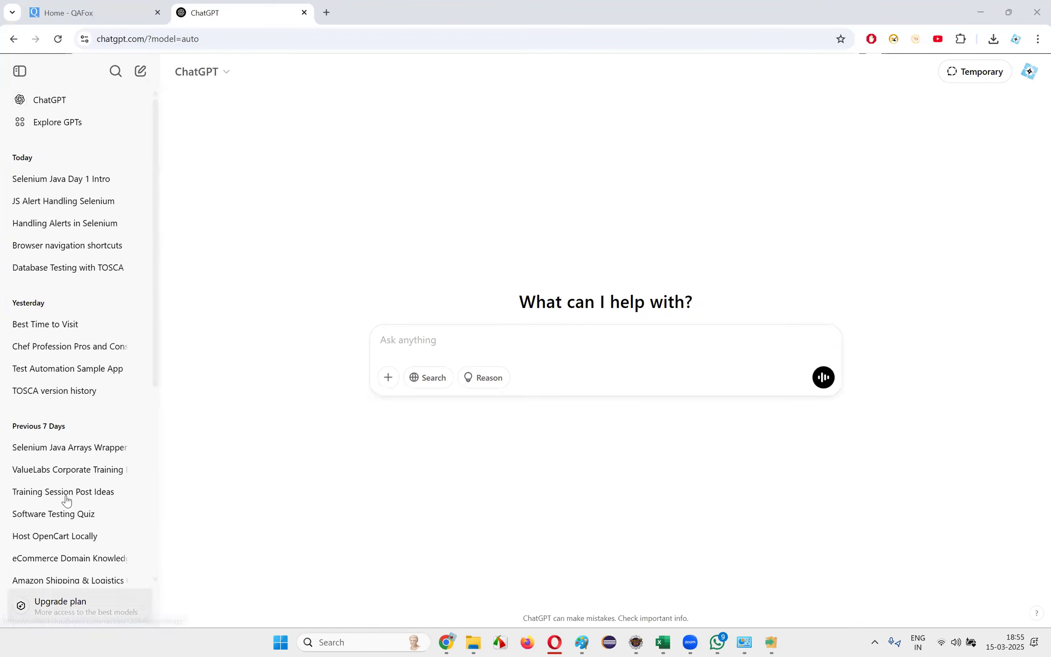
Finish the XAMPP Setup Wizard with the option to start the Control Panel turned off
click(772, 643)
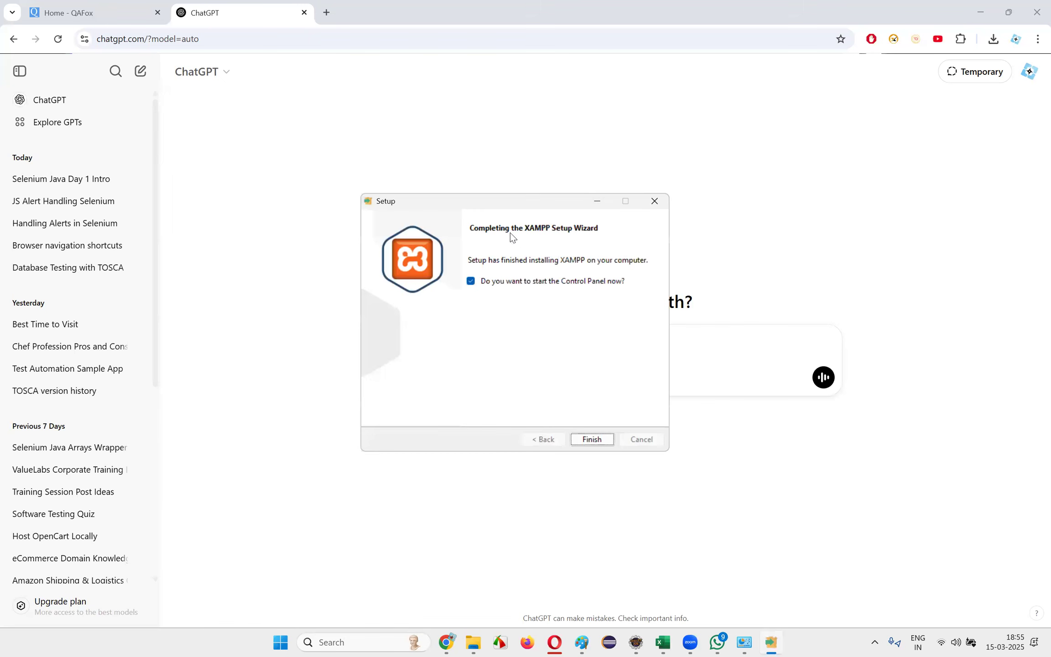
click(505, 285)
click(598, 443)
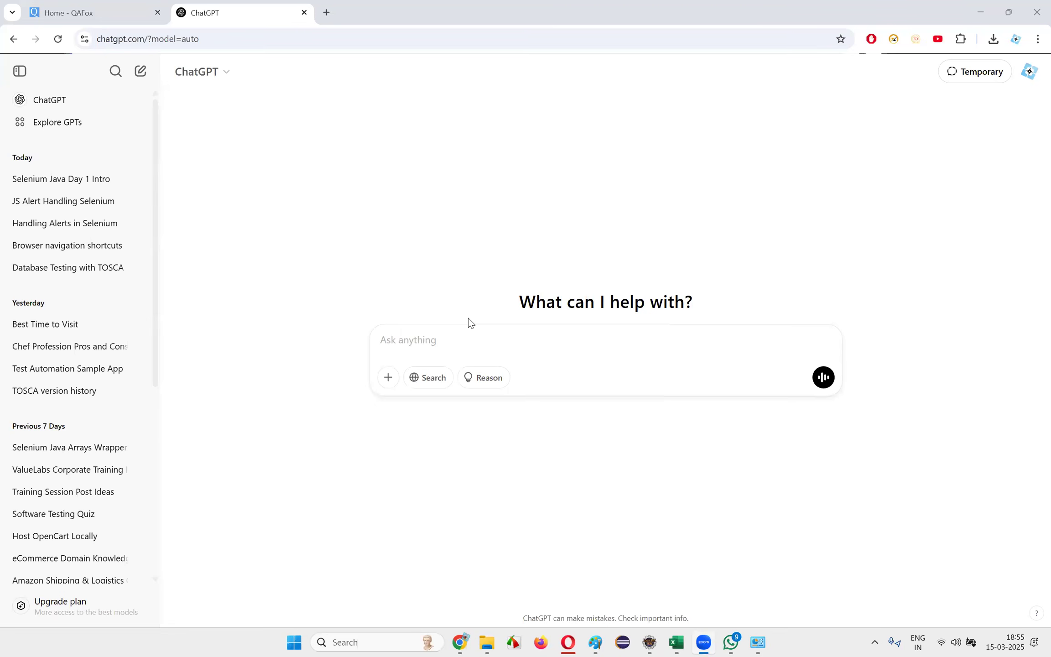
Search Windows for "xampp" and open the XAMPP Control Panel
click(372, 641)
text(xampp)
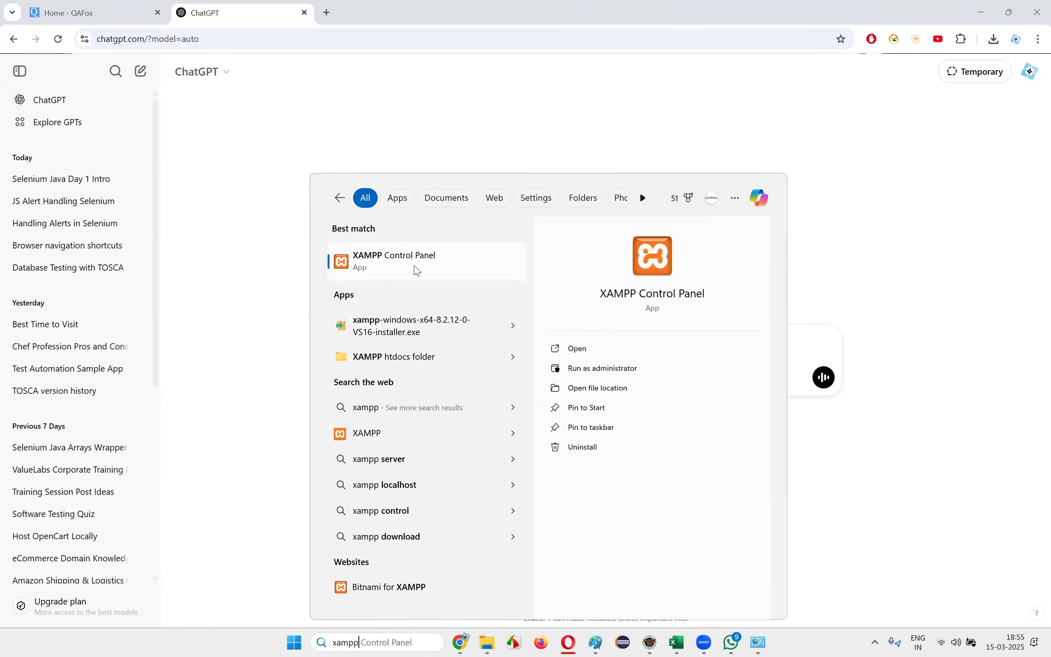
click(386, 262)
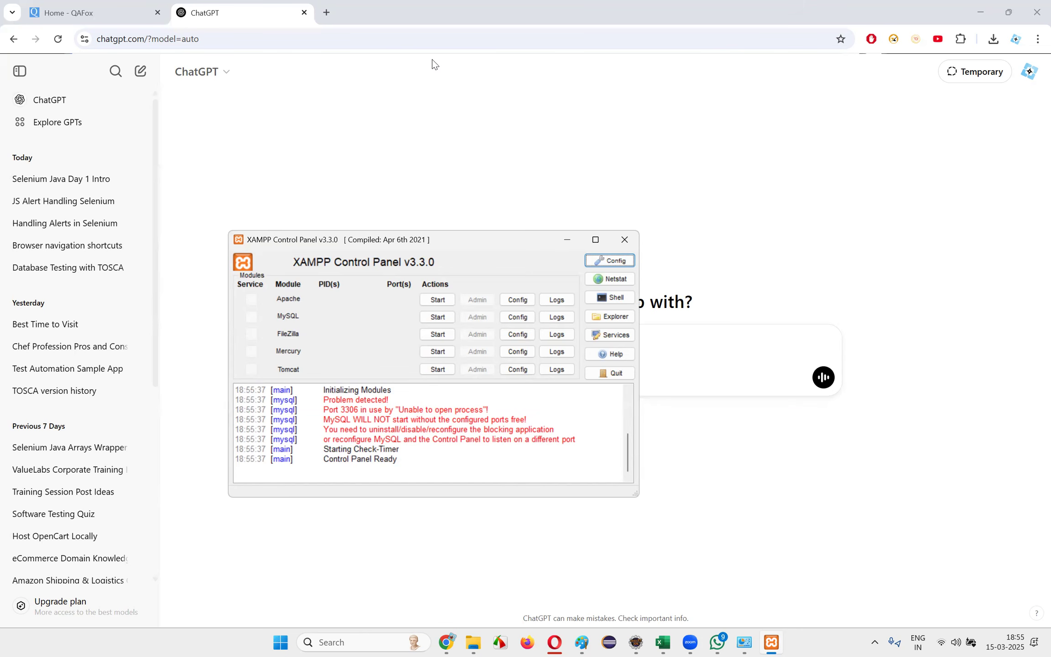
Move the XAMPP Control Panel slightly higher on the desktop and start the Apache module
click(638, 162)
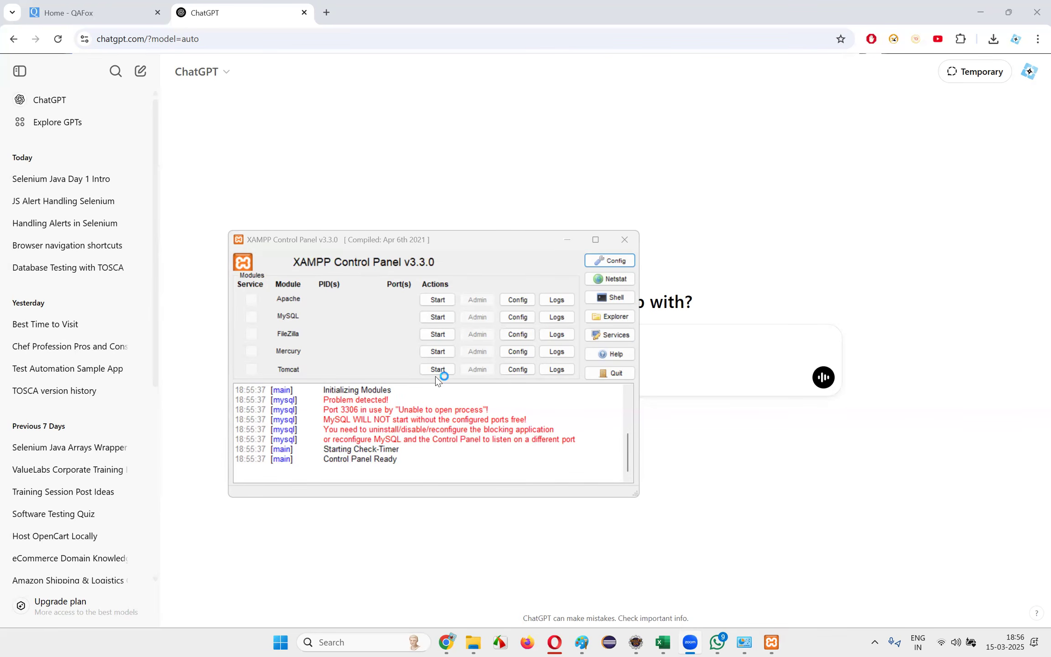
click(302, 238)
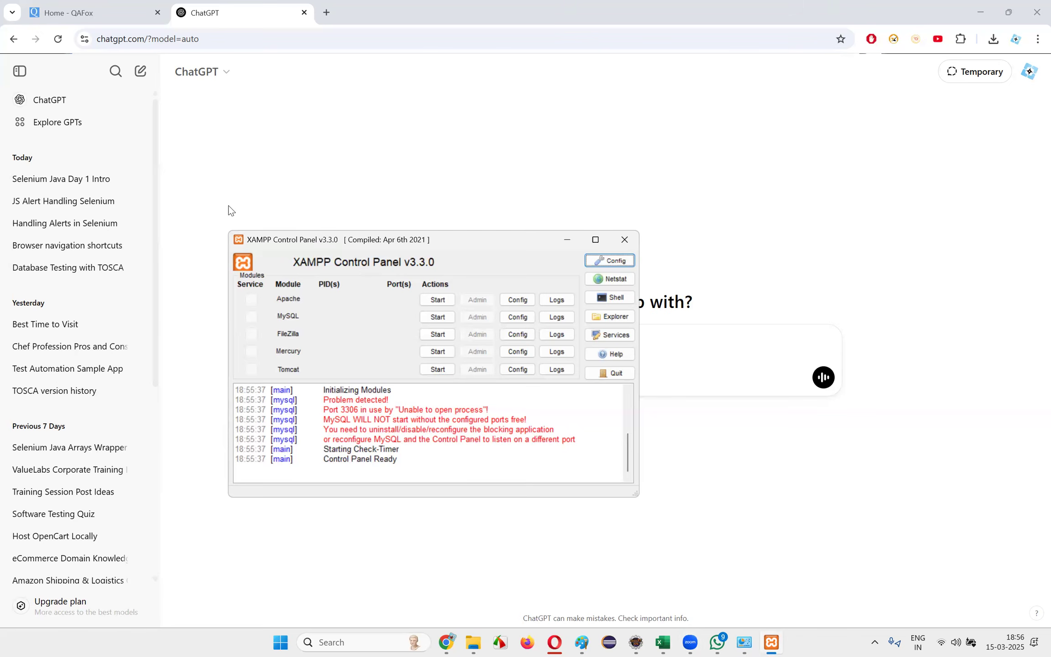
drag(262, 243, 285, 204)
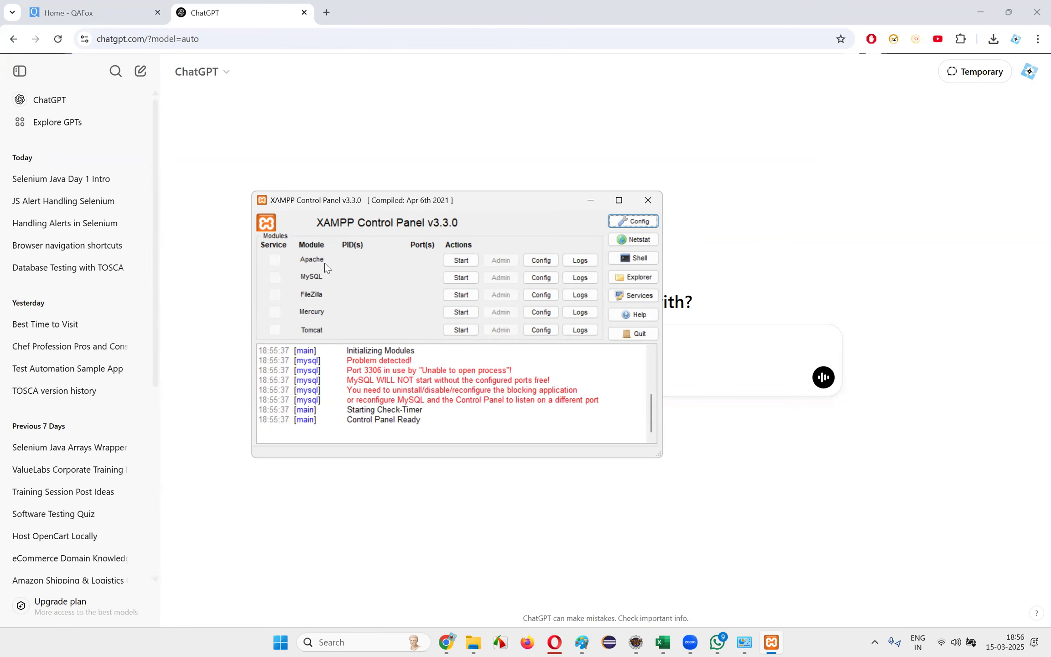
click(461, 261)
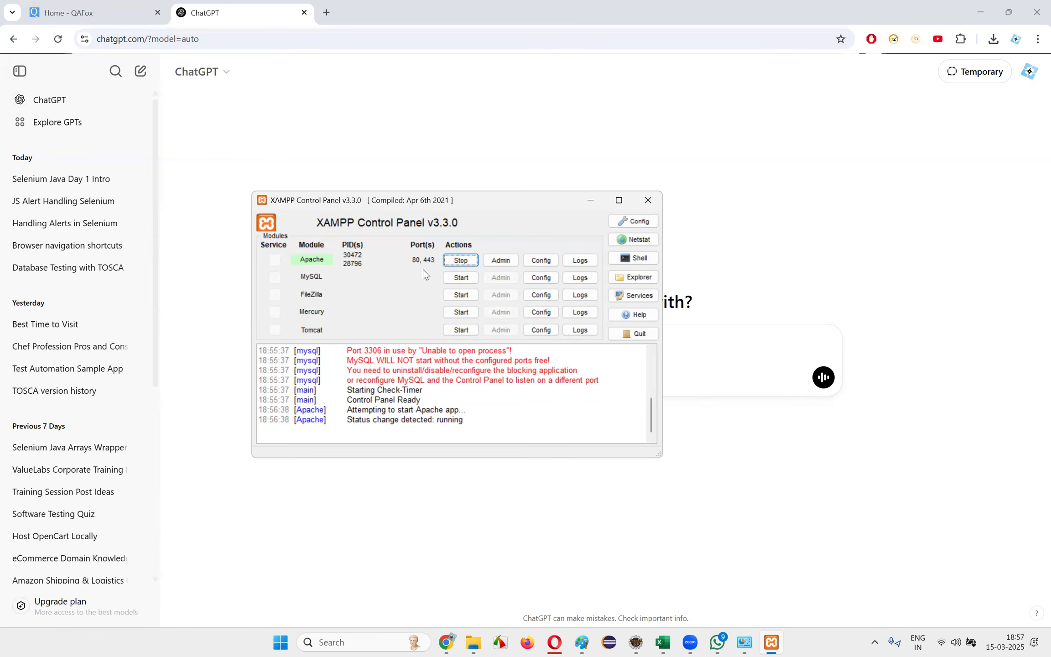
click(280, 641)
click(280, 641)
click(289, 642)
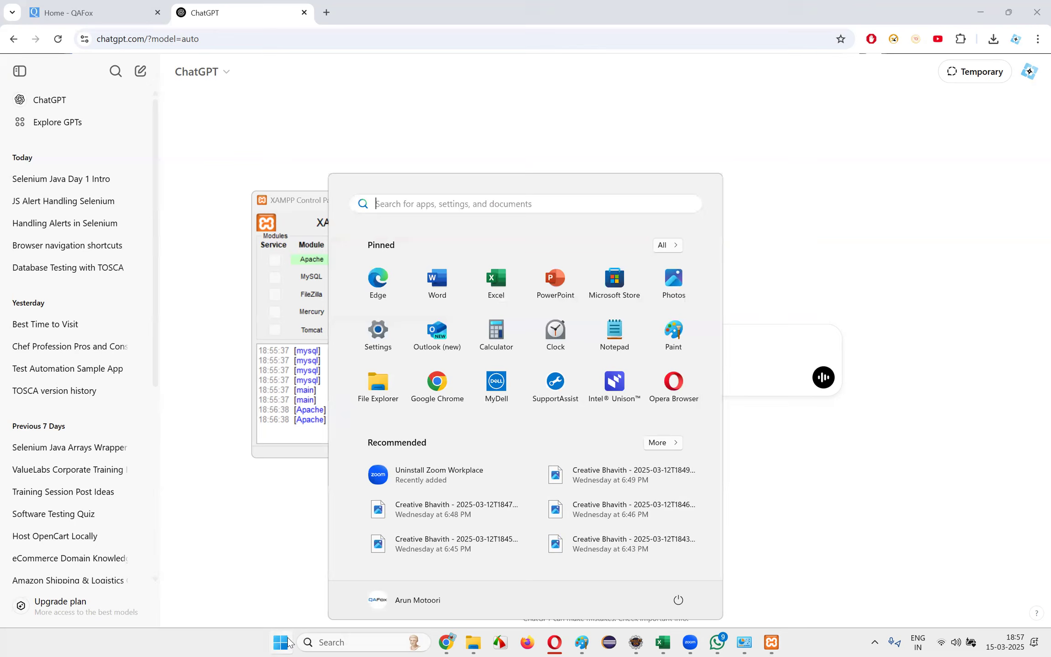
click(291, 643)
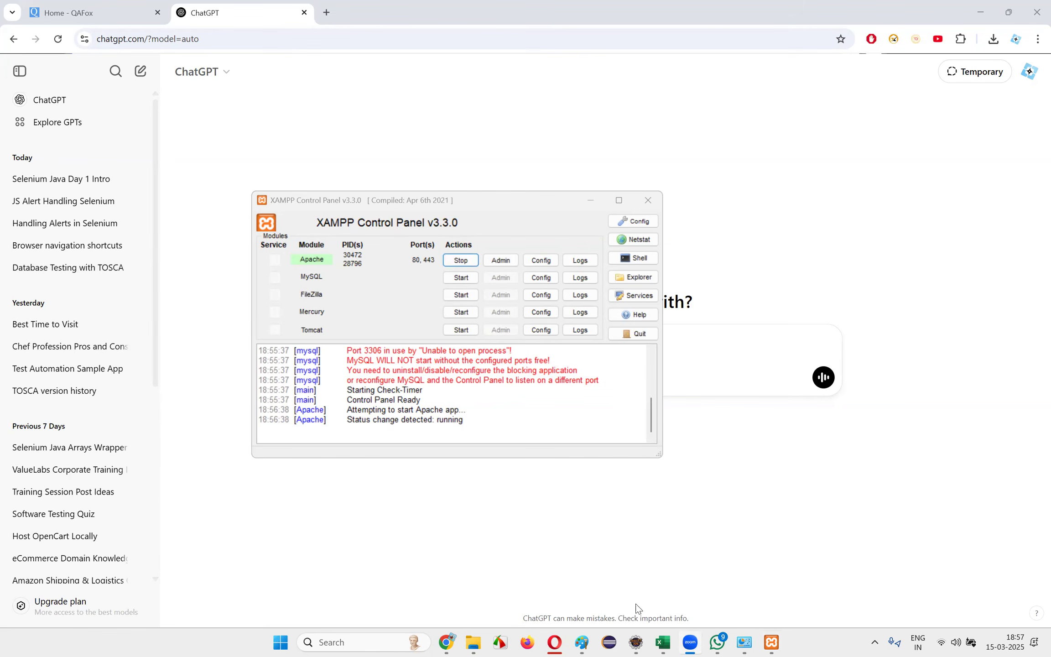
Draw a tick mark above the Server label in the Paint diagram and return to the XAMPP Control Panel
click(585, 641)
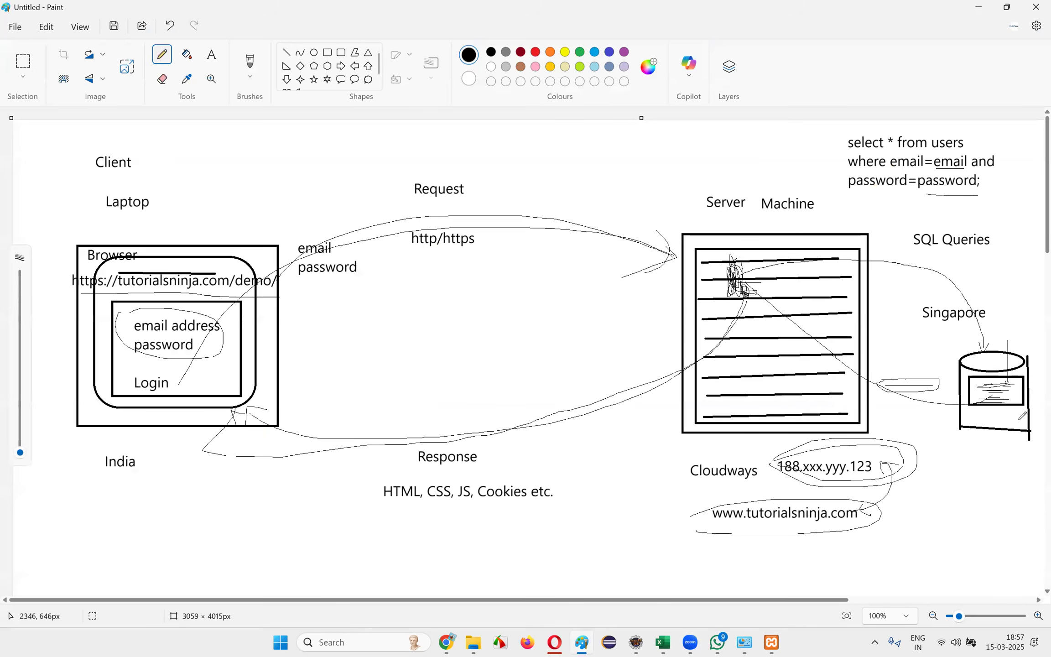
drag(749, 184, 783, 160)
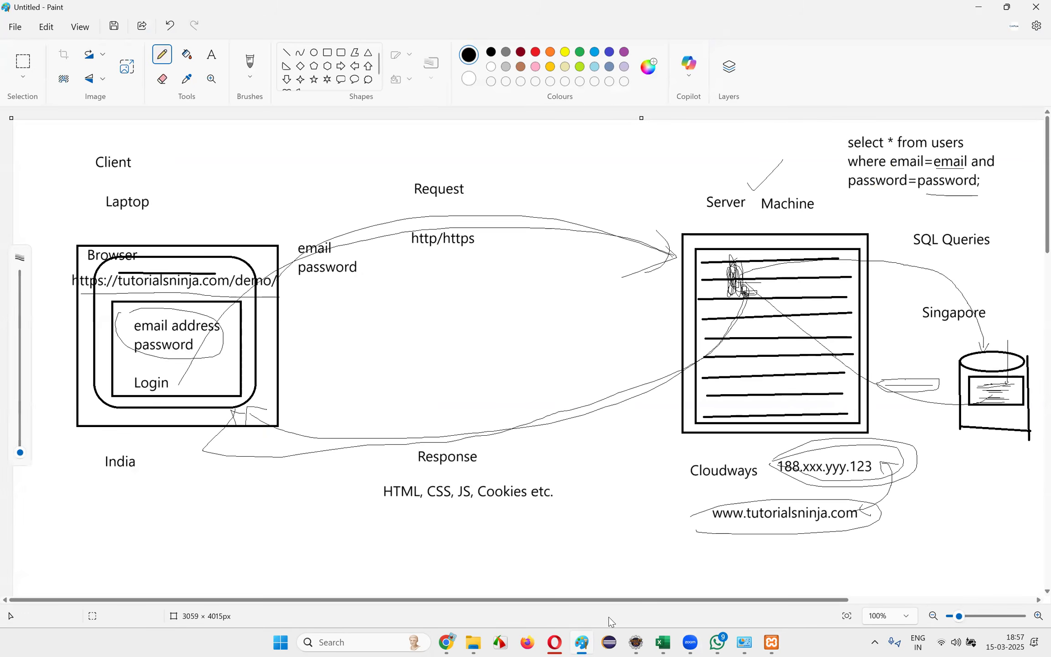
click(771, 643)
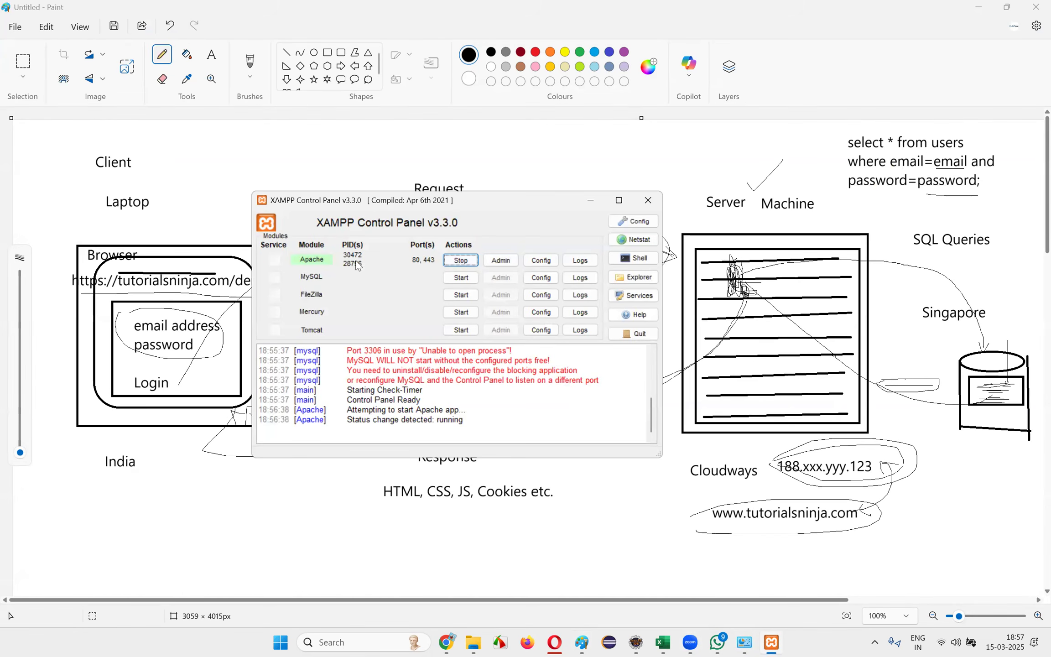
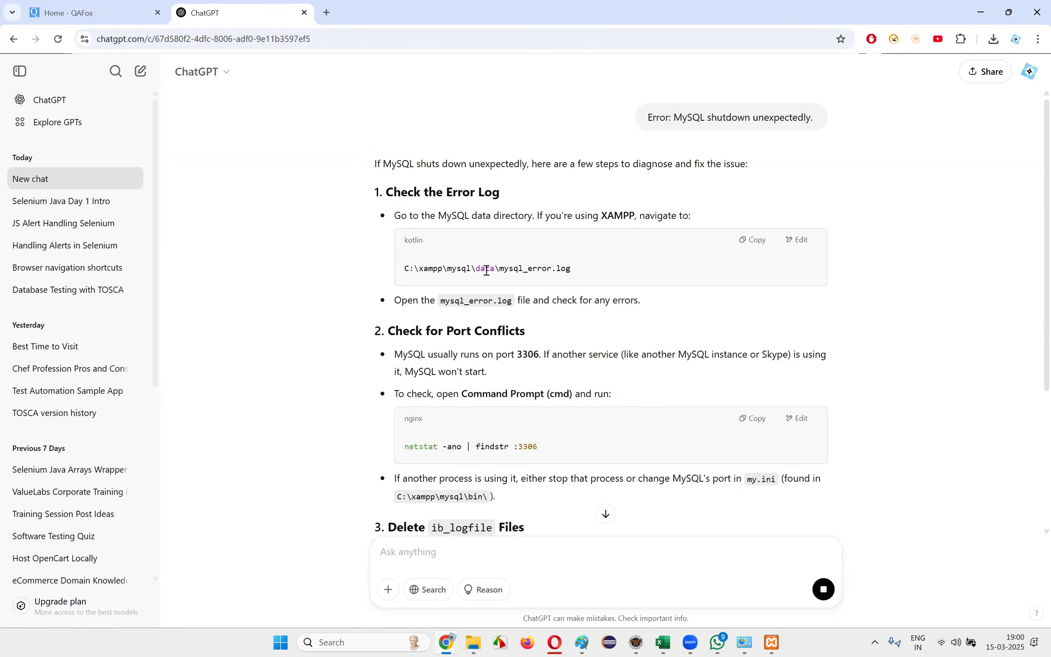
Read ChatGPT's advice on checking the MySQL error log and on conflicts over port 3306
drag(501, 267, 615, 273)
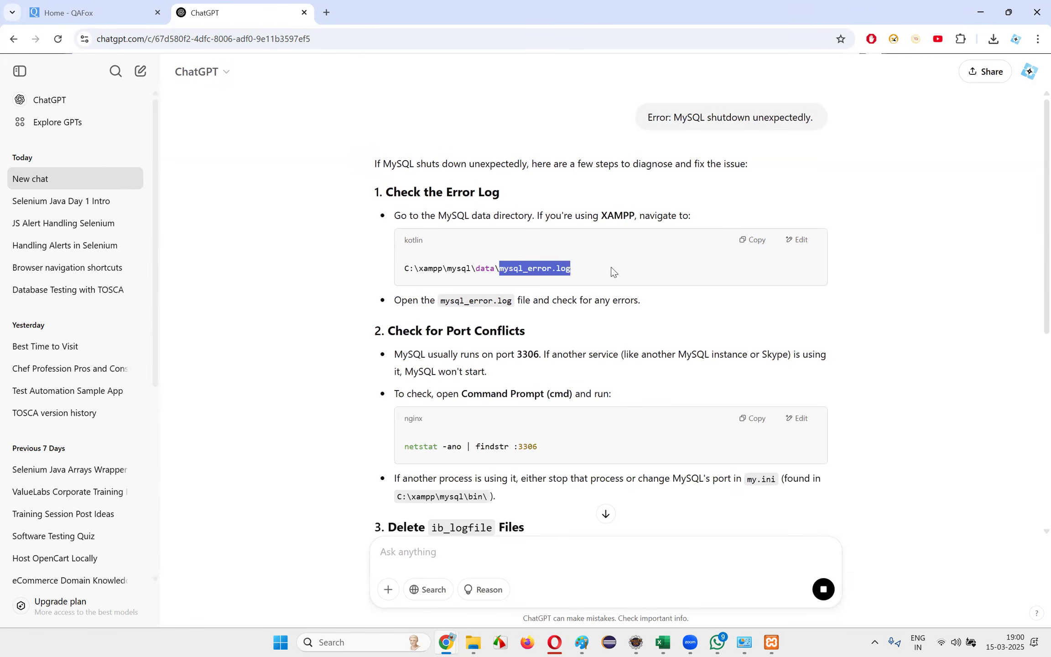
drag(455, 303, 701, 307)
drag(544, 301, 677, 303)
click(677, 303)
drag(420, 354, 549, 375)
click(549, 375)
drag(404, 356, 564, 382)
click(565, 382)
drag(403, 357, 545, 379)
click(544, 379)
drag(475, 354, 615, 368)
drag(545, 354, 827, 371)
click(678, 378)
click(784, 371)
click(827, 371)
drag(395, 371, 502, 372)
click(502, 373)
drag(399, 395, 650, 403)
click(650, 403)
Copy the netstat -ano | findstr :3306 command from the answer and run it in a new Command Prompt
scroll(609, 391, down, 2)
drag(395, 271, 612, 274)
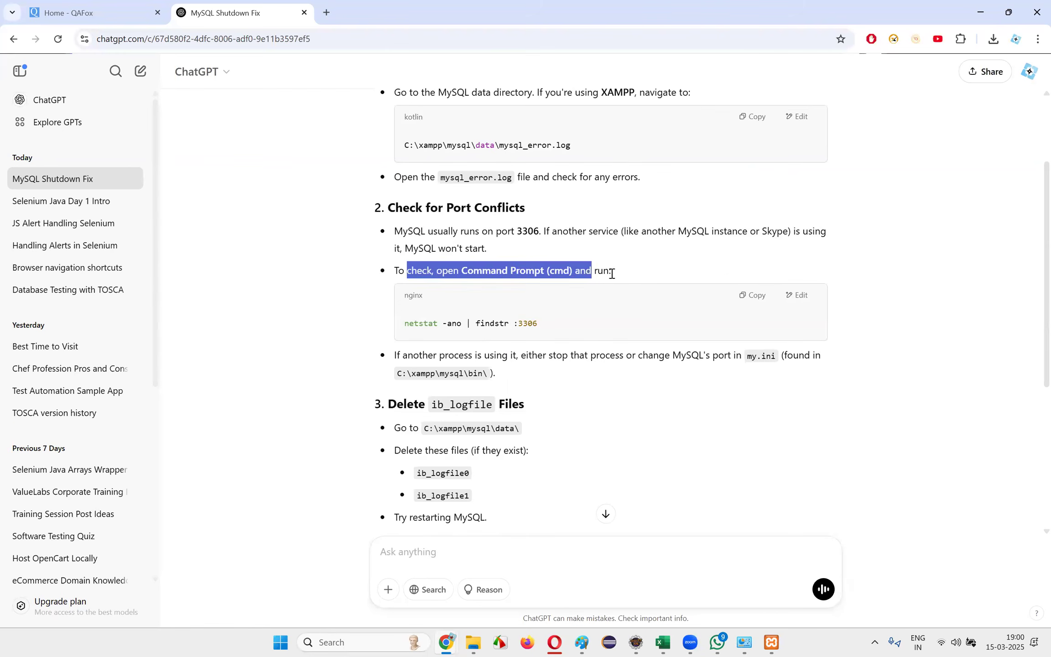
drag(404, 324, 560, 330)
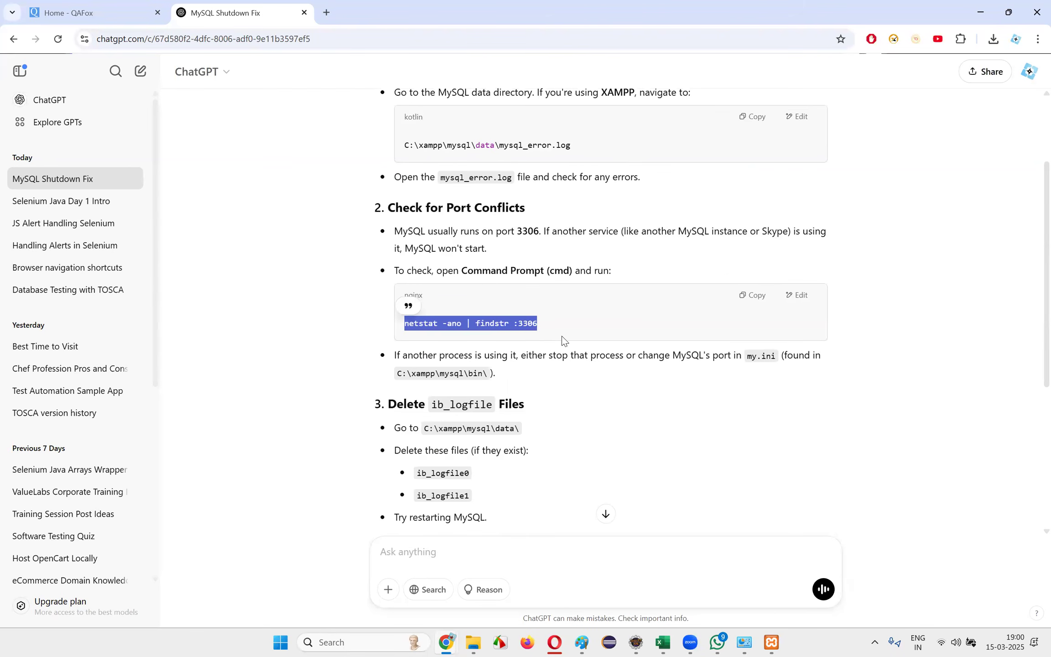
key(super)
text(cmd)
key(Return)
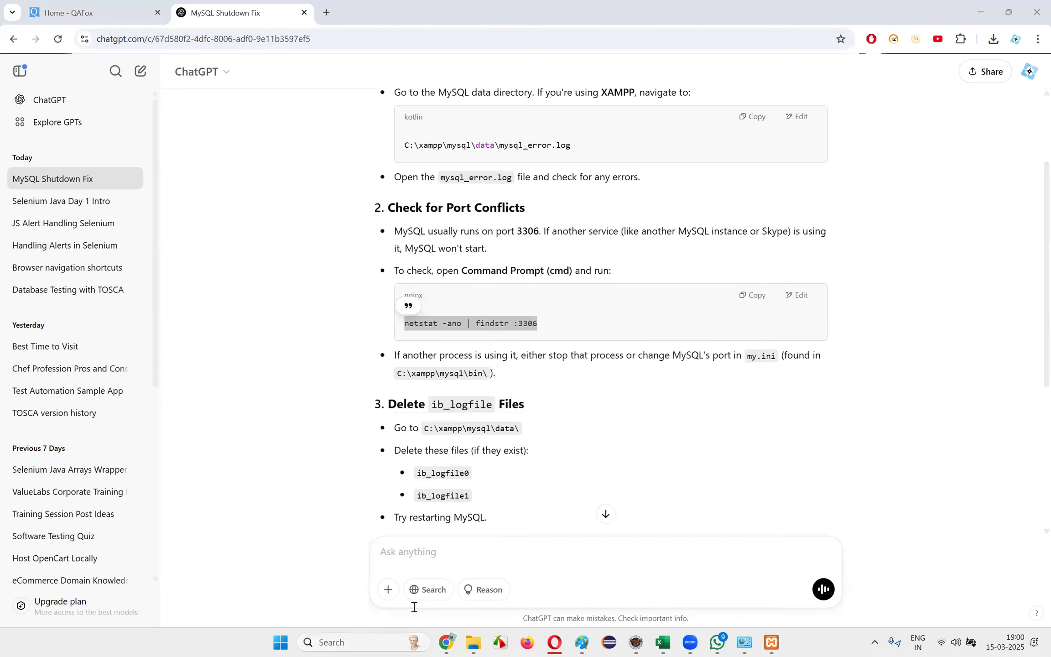
text(netstat -ano | findstr :3306)
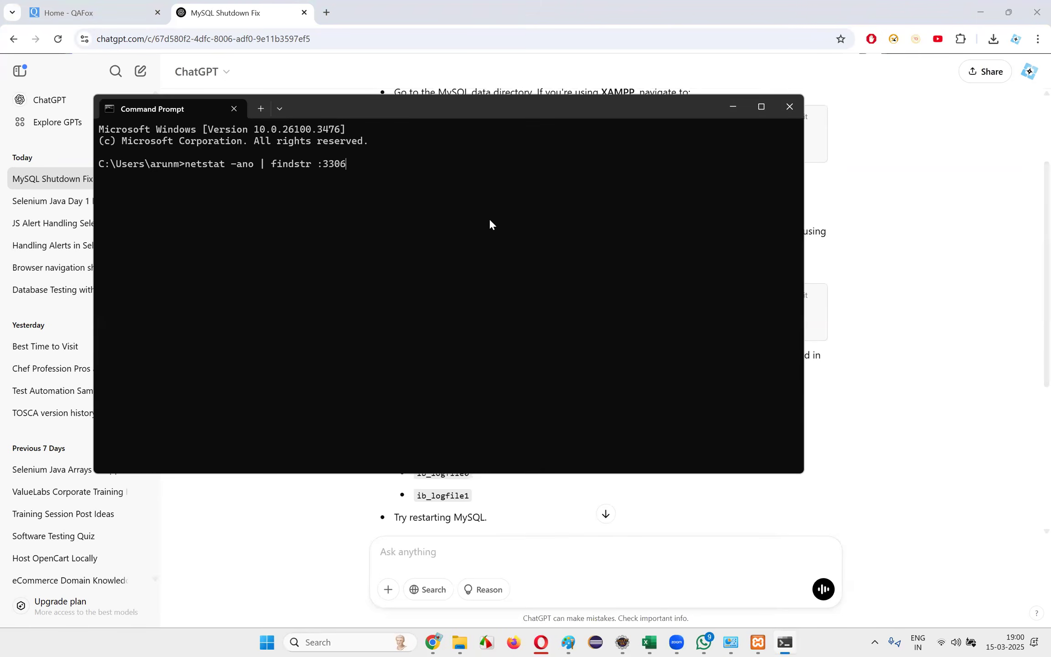
key(Return)
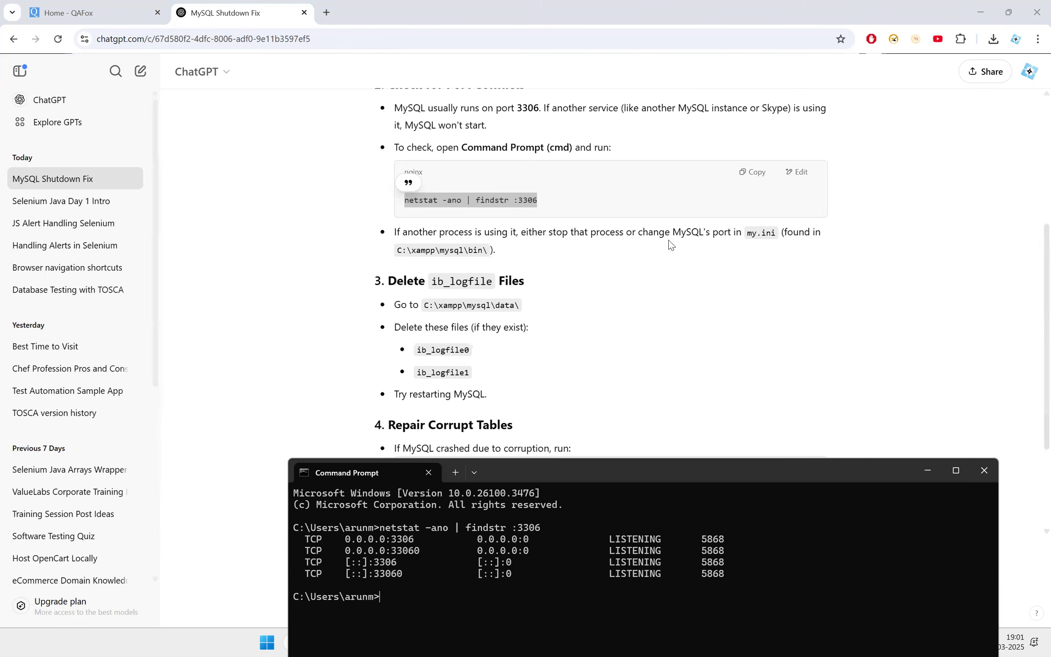
Read the advice on stopping the conflicting process or changing MySQL's port in my.ini, and the heading about deleting ib_logfile files
drag(526, 232, 840, 237)
click(843, 239)
drag(403, 249, 539, 254)
click(528, 252)
drag(440, 250, 513, 256)
click(507, 269)
drag(389, 282, 571, 286)
click(451, 294)
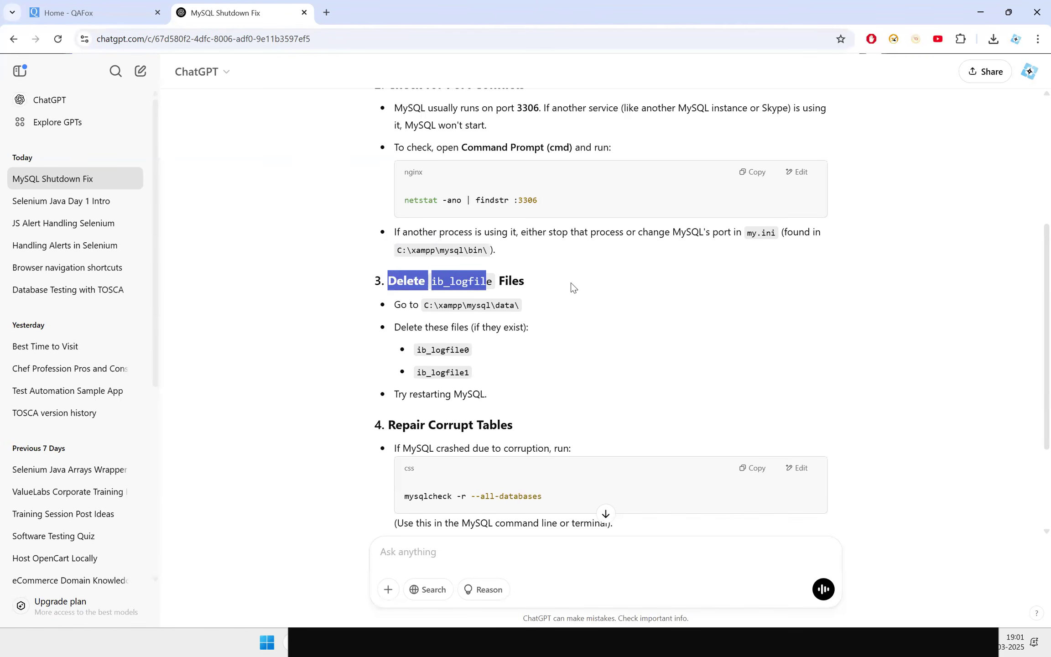
Read the ib_logfile, table repair and MySQL reinstall suggestions, and recheck the port conflict advice
drag(400, 305, 589, 310)
scroll(588, 309, down, 3)
drag(425, 345, 616, 343)
click(617, 343)
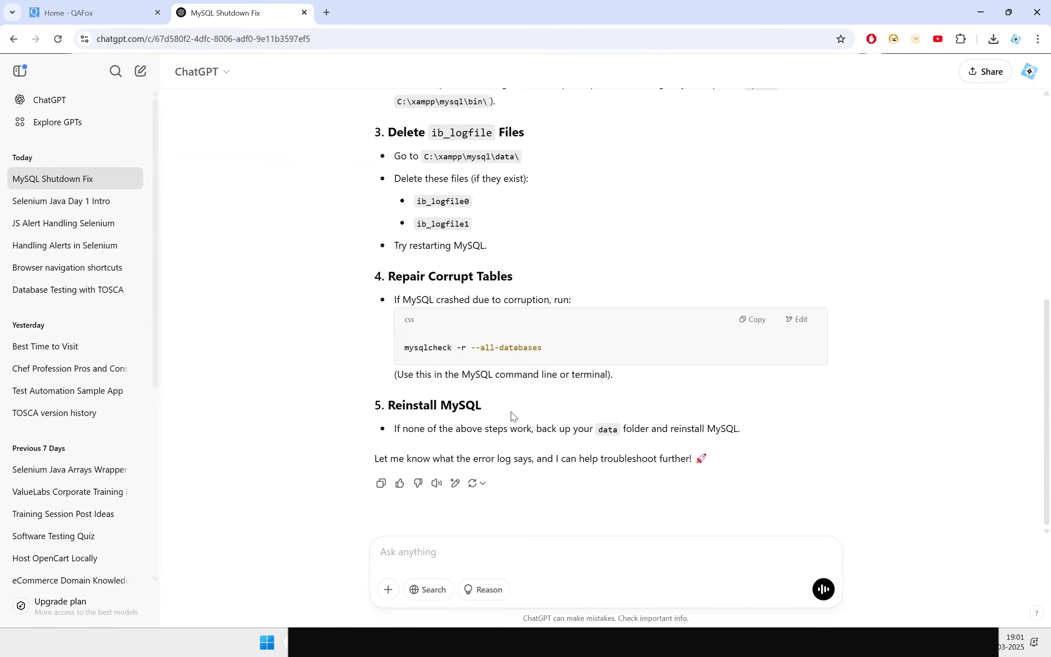
drag(399, 443, 640, 425)
click(640, 424)
scroll(512, 300, up, 2)
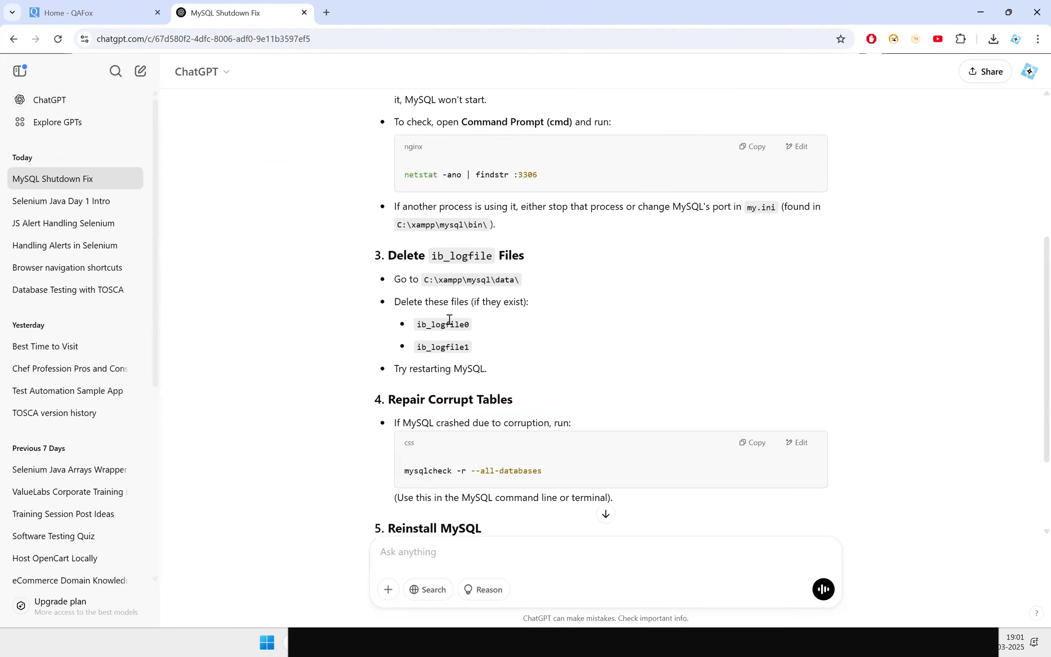
scroll(450, 319, up, 3)
drag(409, 367, 592, 355)
scroll(592, 355, down, 1)
click(592, 355)
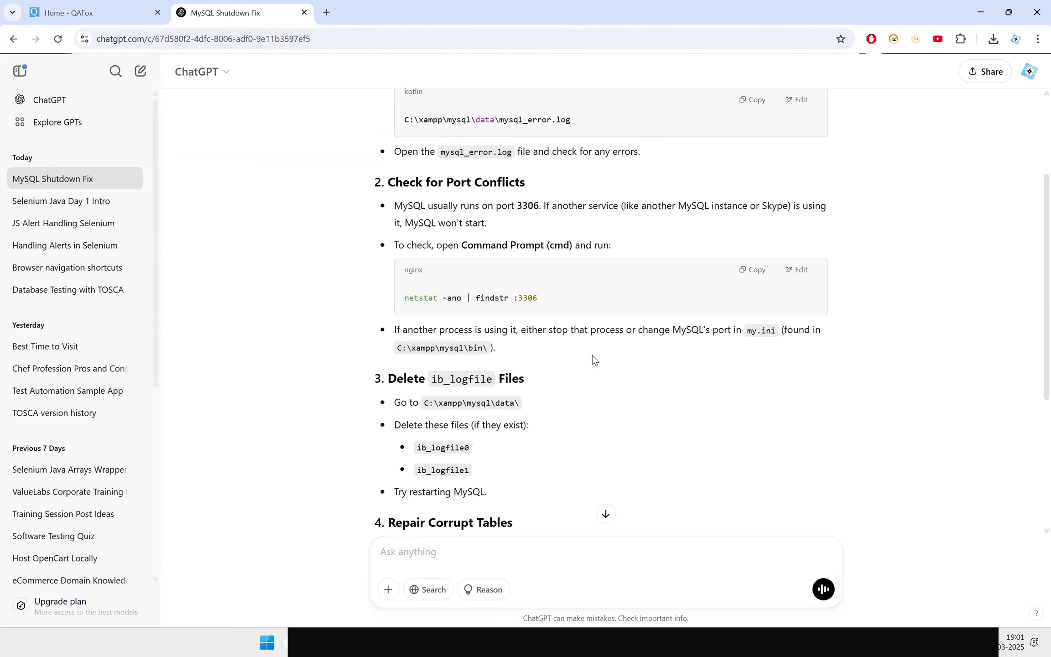
drag(402, 331, 605, 349)
Bring the Command Prompt window back into view, move it higher and close it
click(921, 427)
click(957, 639)
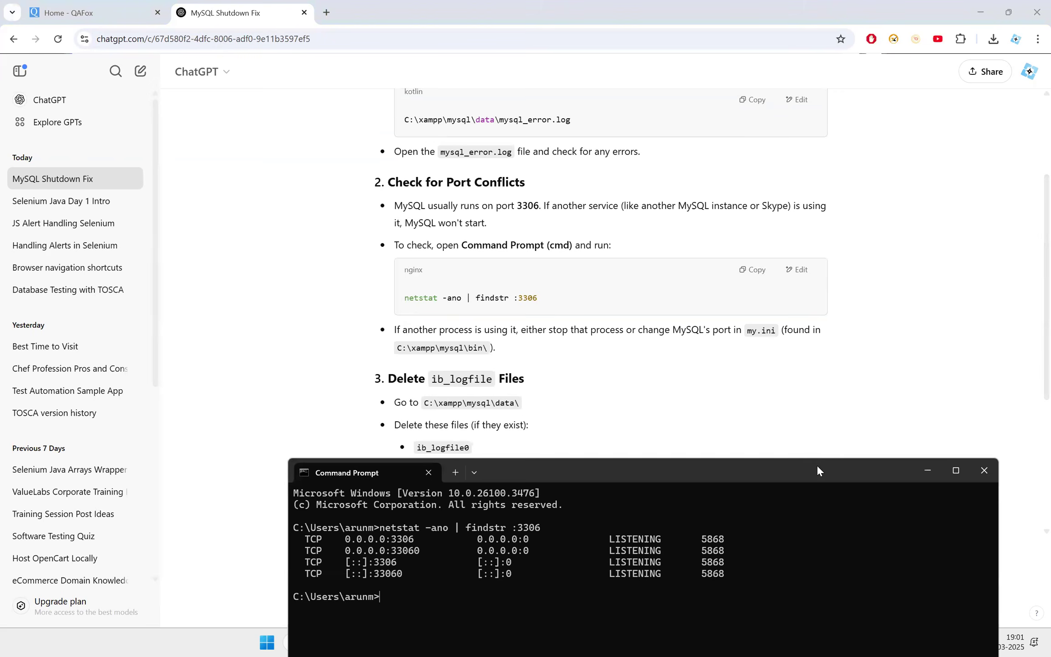
drag(817, 466, 844, 122)
click(1014, 125)
Switch to File Explorer and open the folder C:\xampp\mysql\bin
click(476, 643)
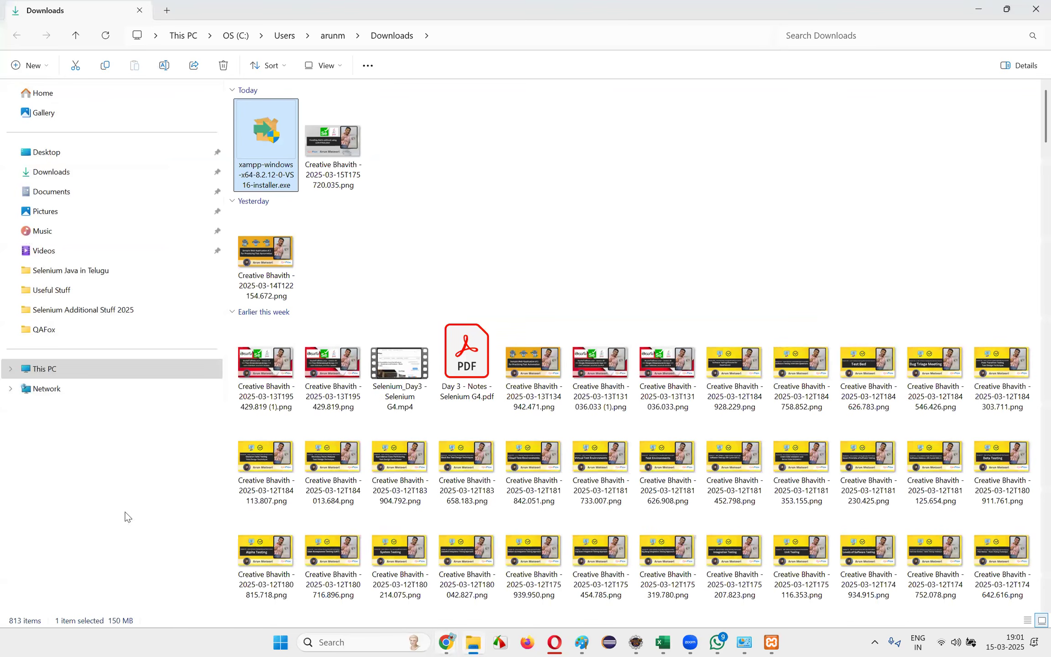
click(63, 370)
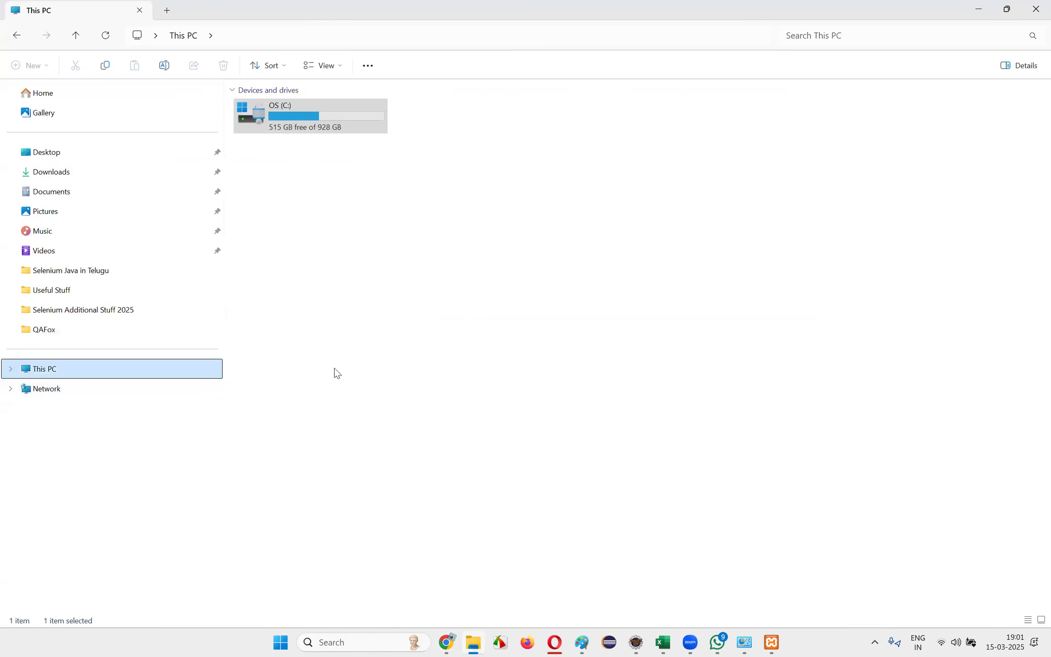
double_click(321, 125)
double_click(269, 360)
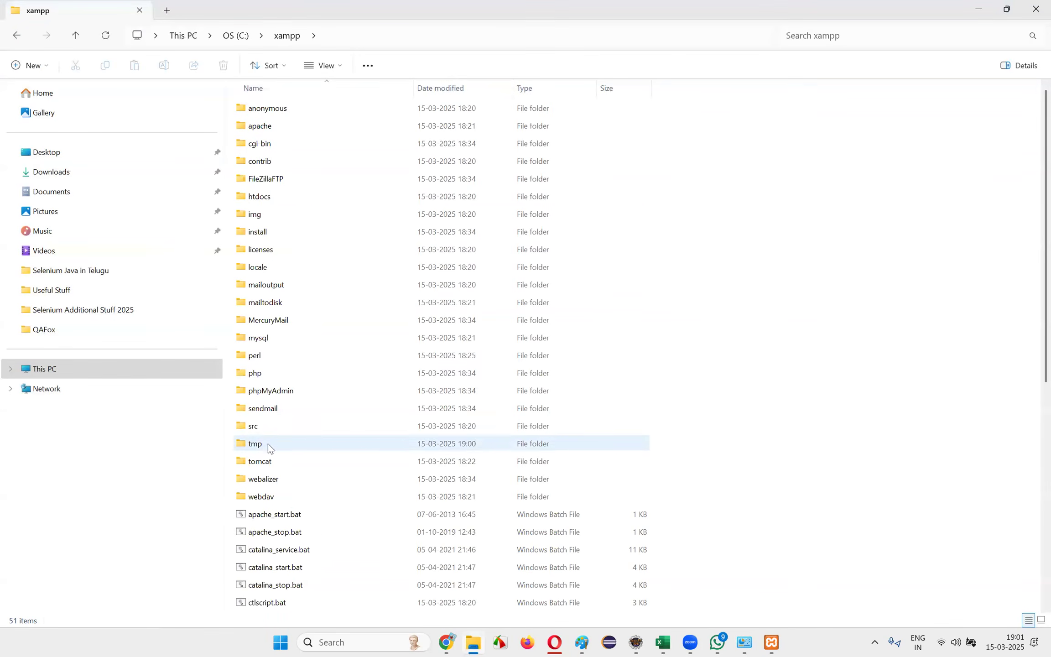
double_click(280, 340)
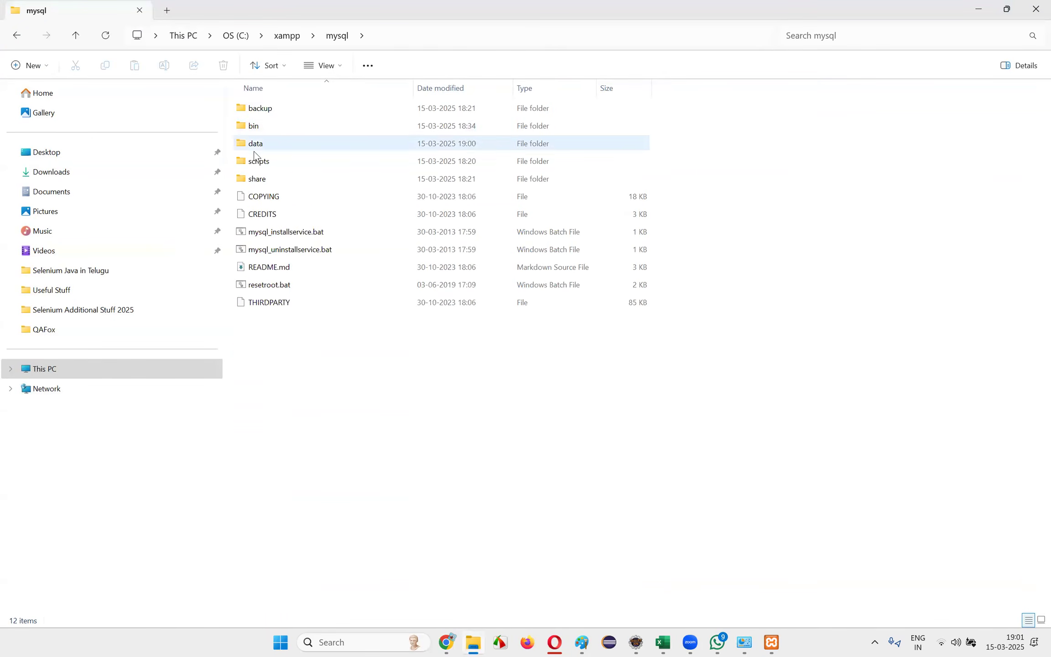
double_click(260, 127)
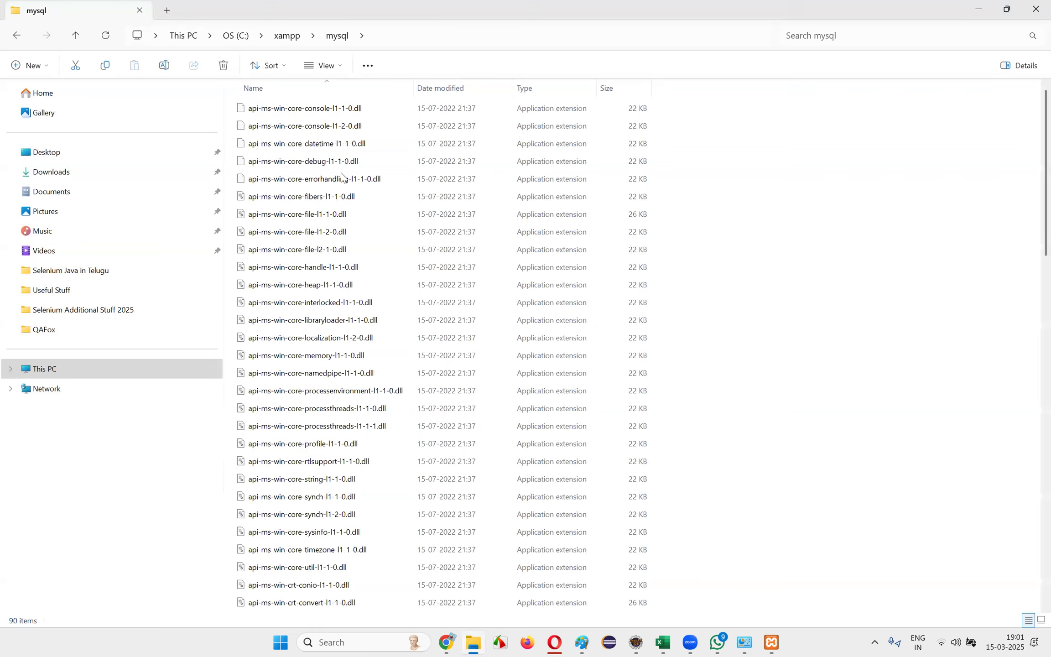
Check the MySQL messages in the XAMPP Control Panel and reread ChatGPT's section on deleting ib_logfile files
click(772, 643)
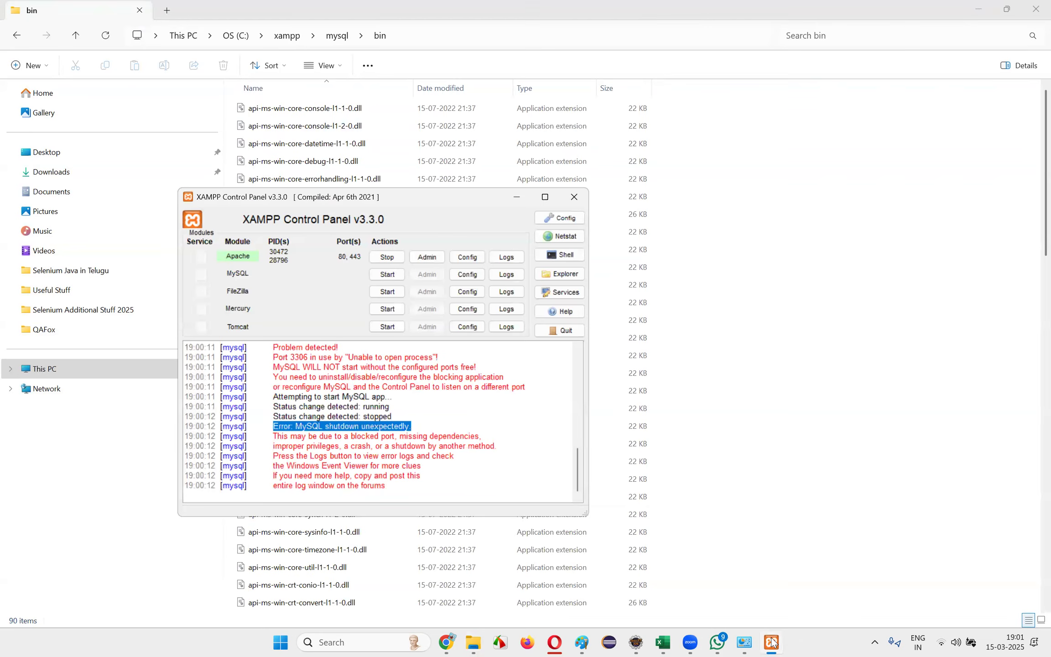
mouse_move(449, 642)
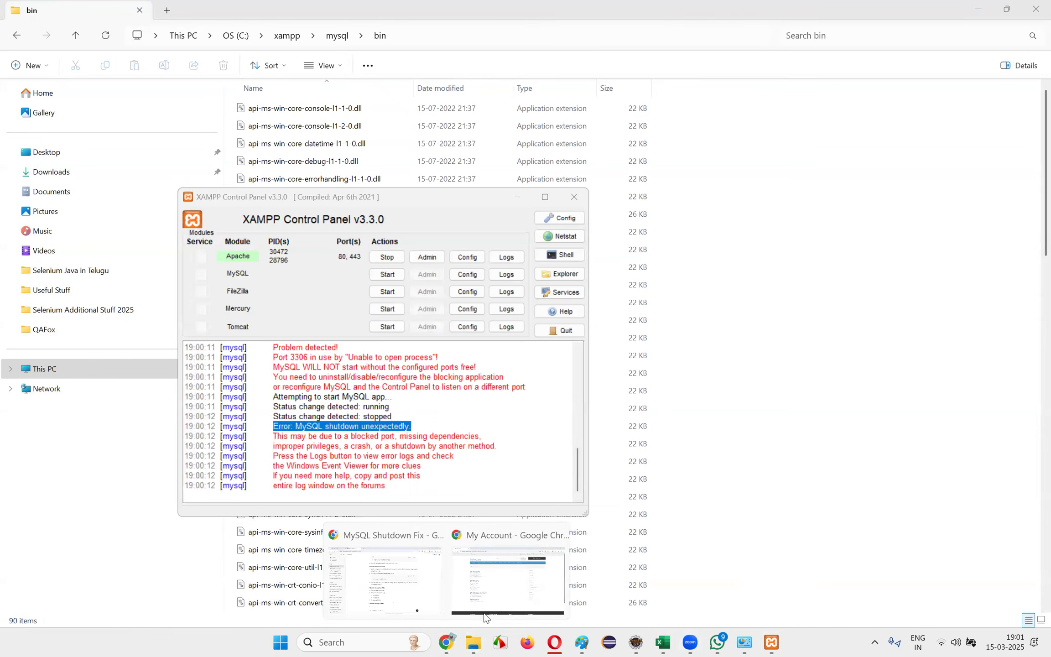
click(385, 589)
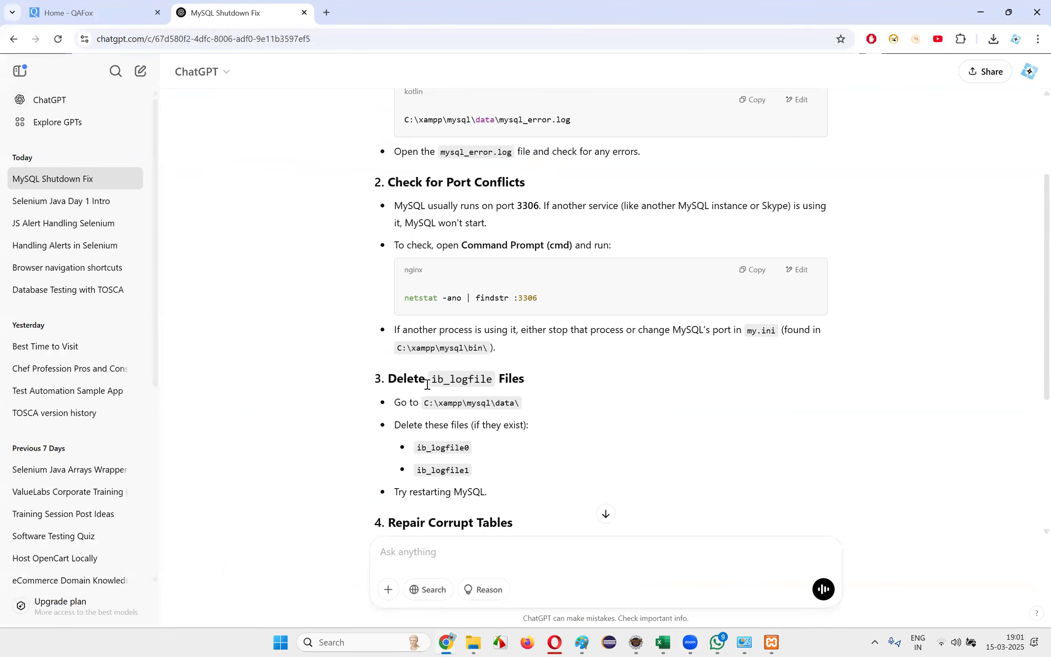
drag(452, 380, 543, 379)
click(543, 379)
drag(397, 491, 488, 493)
drag(396, 379, 546, 382)
key(alt+Tab)
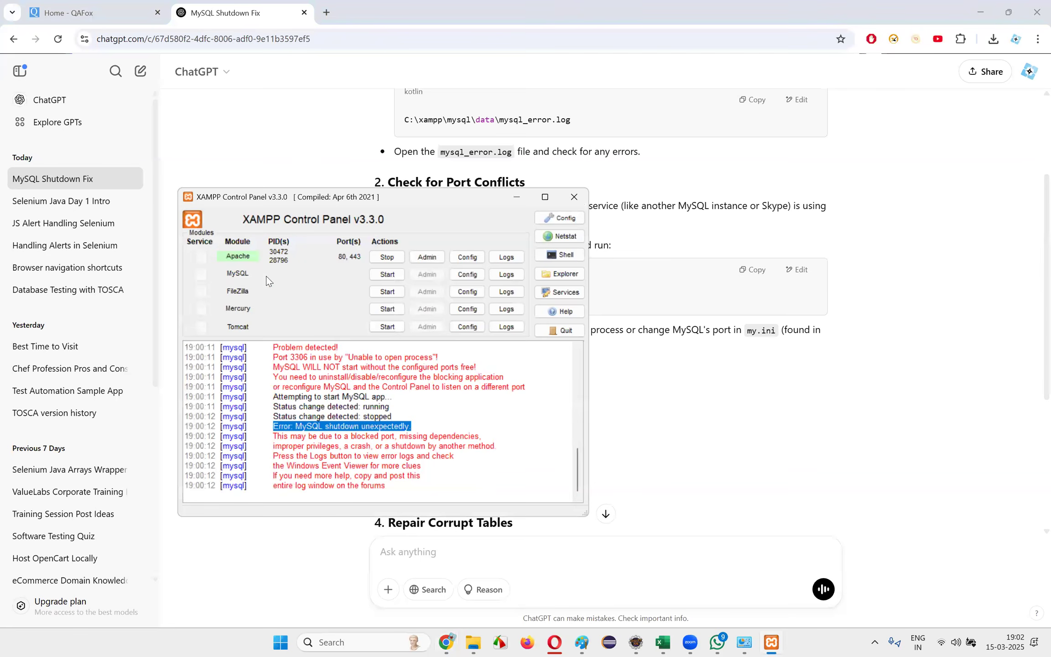
Look through the mysql\bin folder in File Explorer for files starting with "i" and select my.ini
click(473, 641)
click(345, 397)
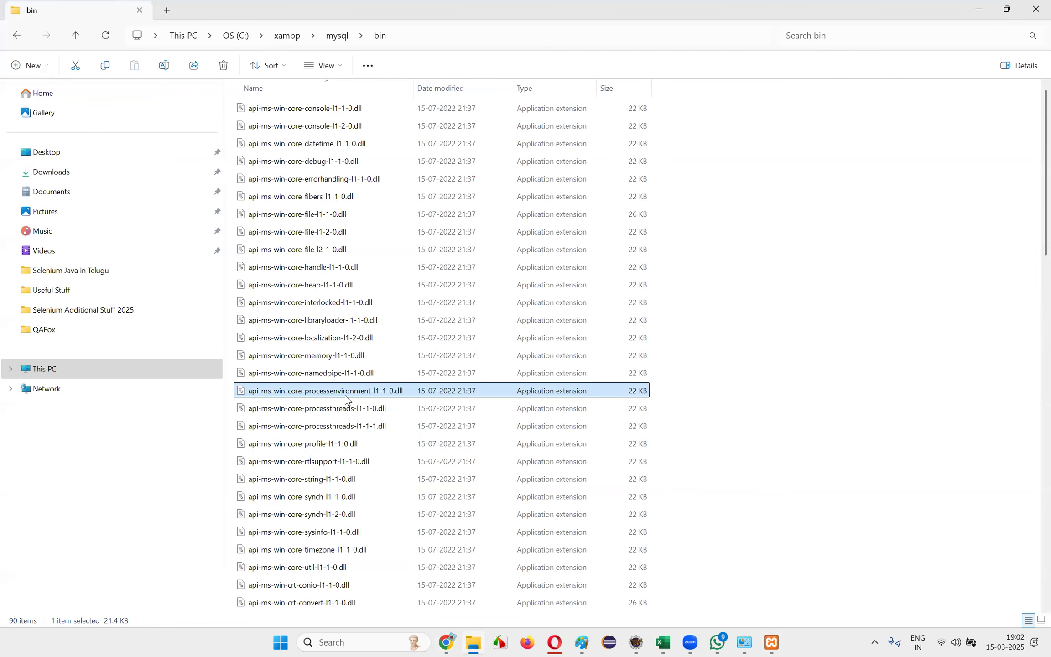
key(i)
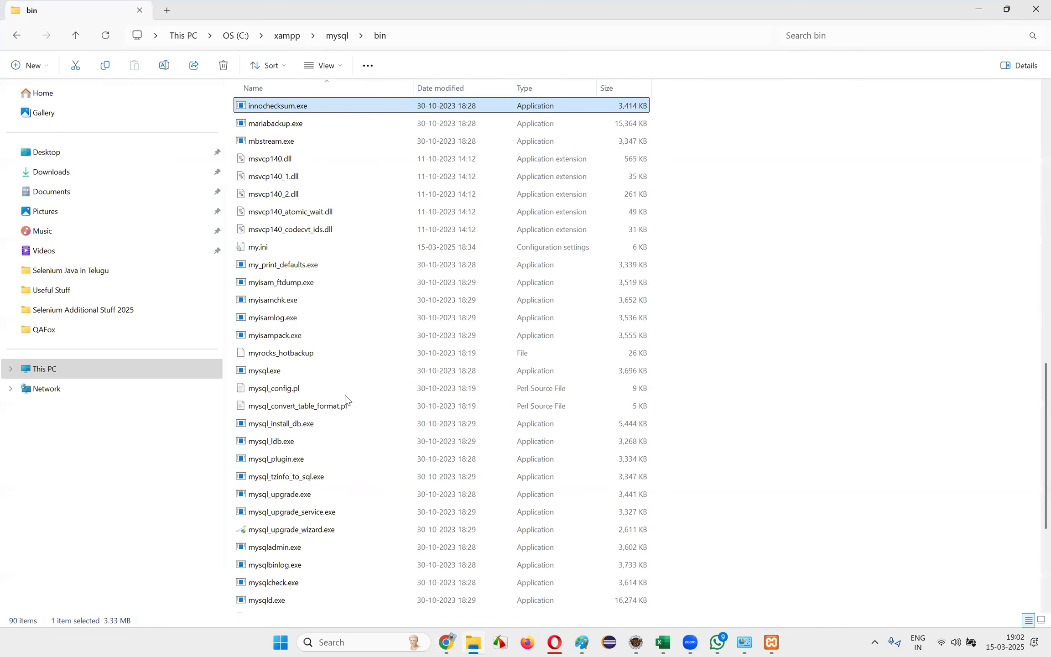
scroll(317, 381, down, 4)
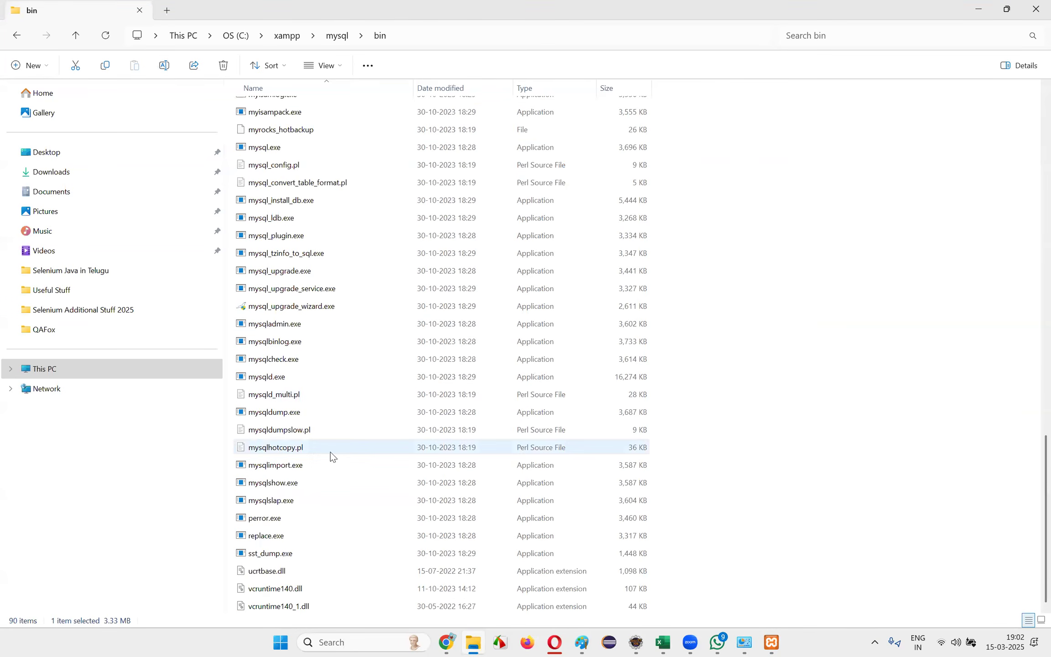
click(303, 483)
key(i)
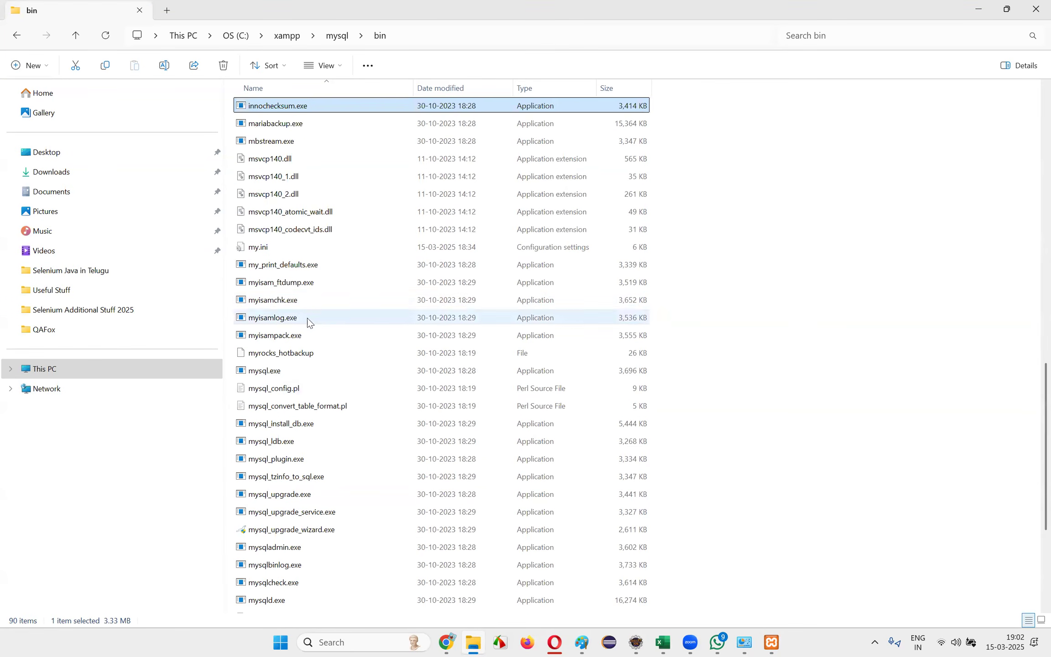
key(alt)
click(257, 248)
Return to the ChatGPT answer and reread the path of the MySQL error log in the XAMPP data folder
key(alt+Tab)
key(alt+Tab)
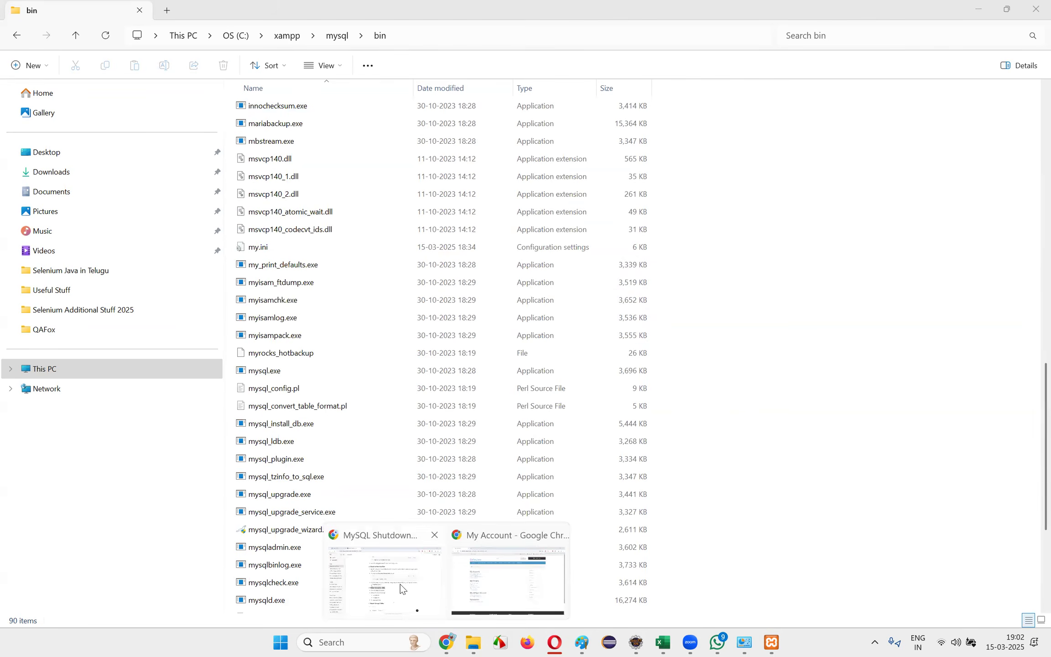
click(385, 574)
click(582, 382)
scroll(576, 378, up, 3)
drag(461, 269, 595, 273)
click(579, 348)
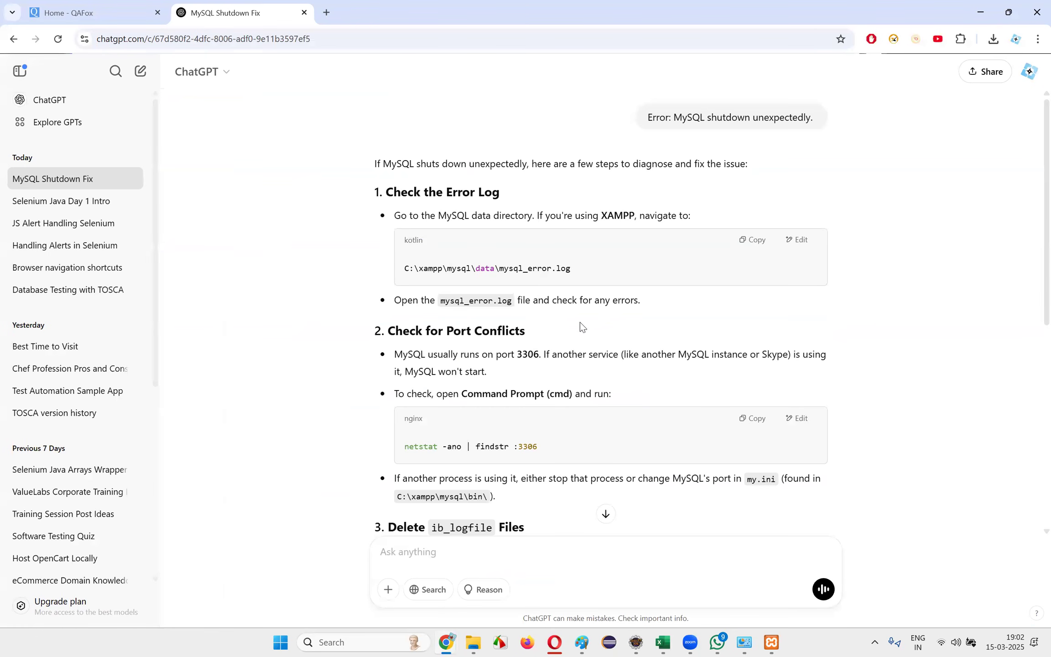
scroll(651, 321, down, 8)
scroll(650, 322, up, 8)
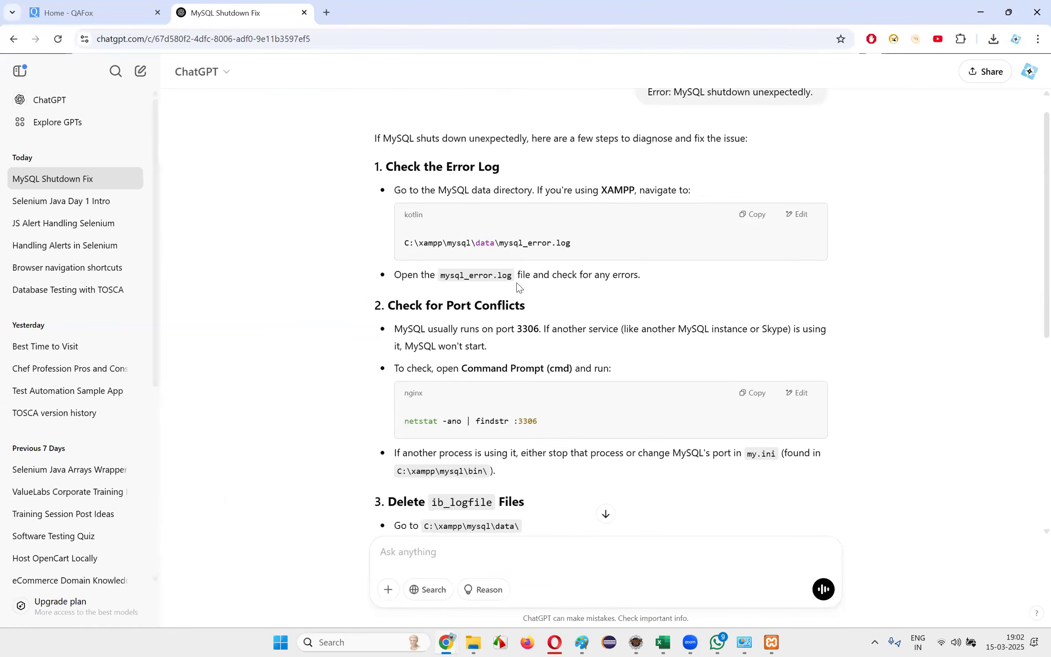
drag(428, 266, 622, 266)
click(622, 267)
drag(477, 268, 626, 272)
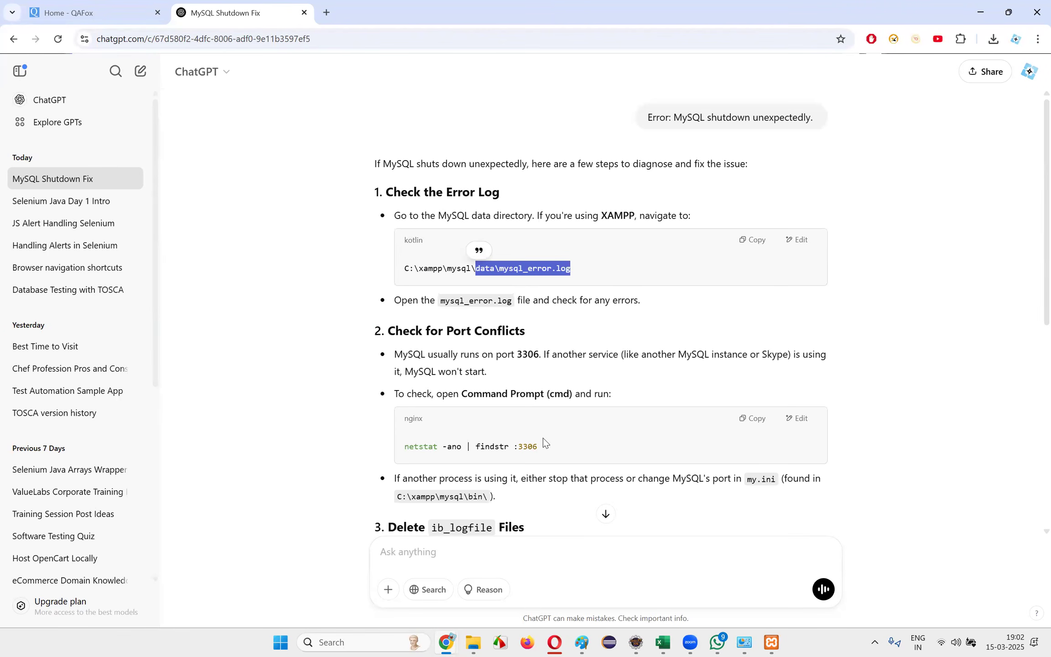
Open mysql_error.log from C:\xampp\mysql\data in File Explorer and review its error entries
click(475, 643)
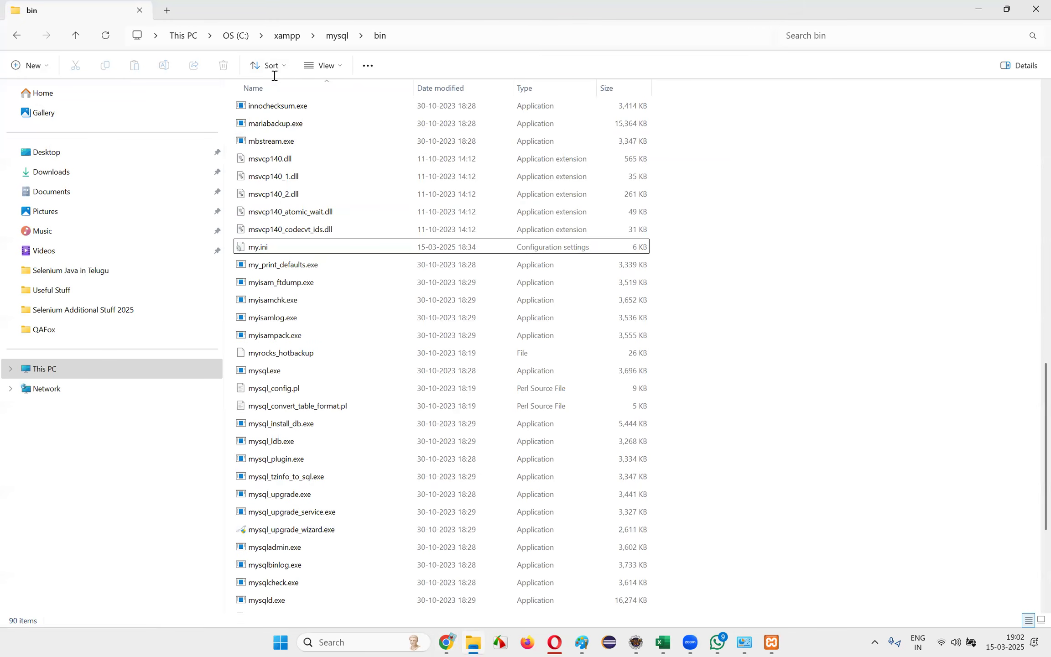
key(alt+Up)
double_click(274, 145)
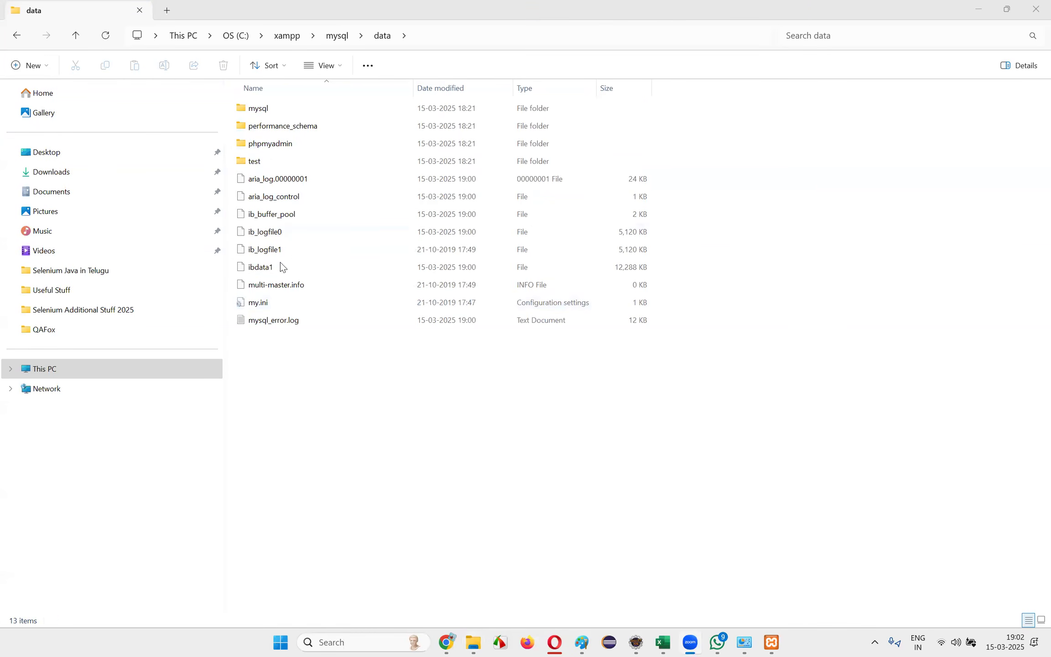
click(978, 13)
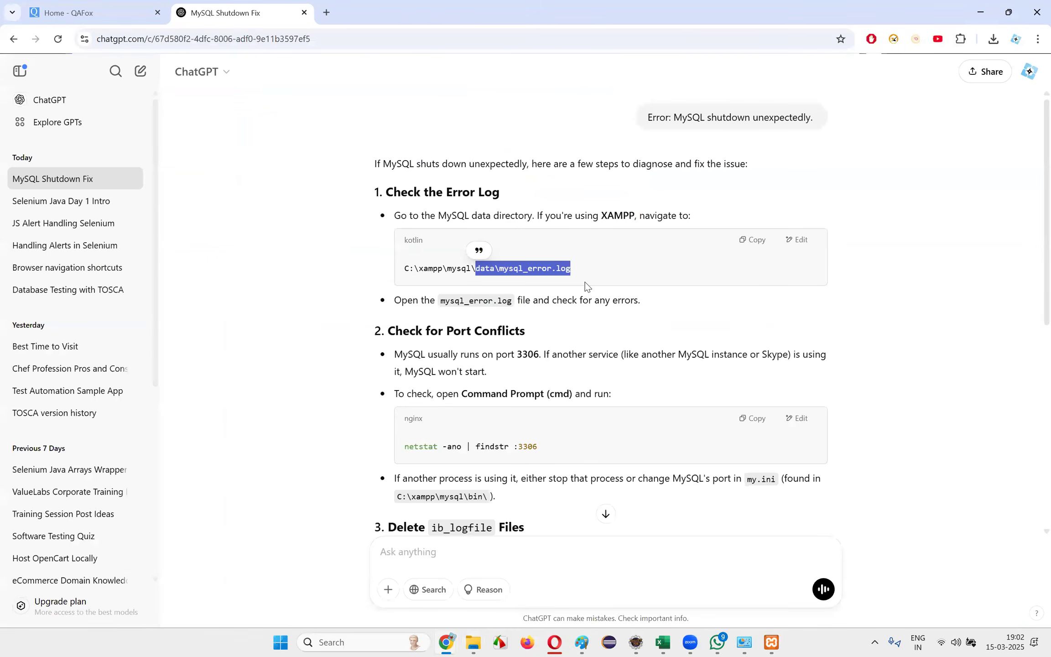
key(alt+Tab)
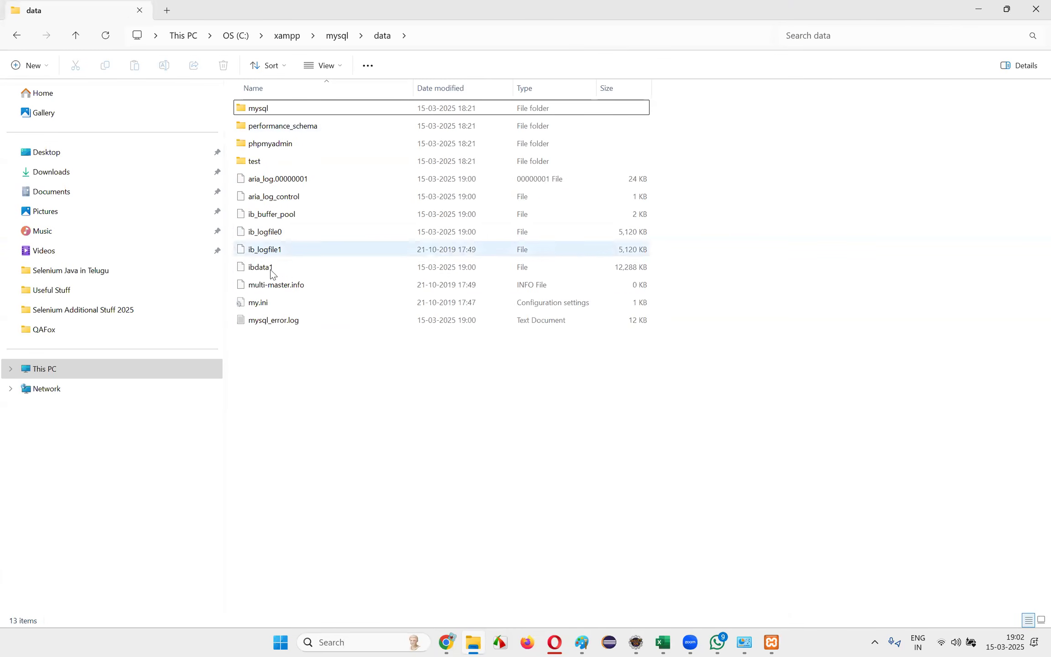
click(279, 325)
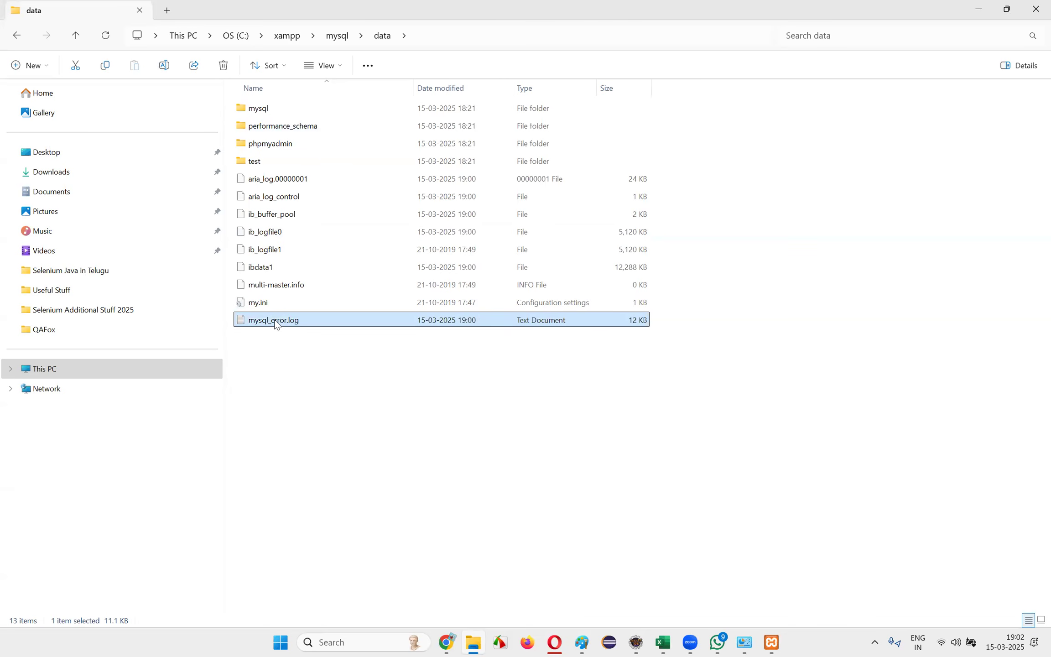
double_click(275, 321)
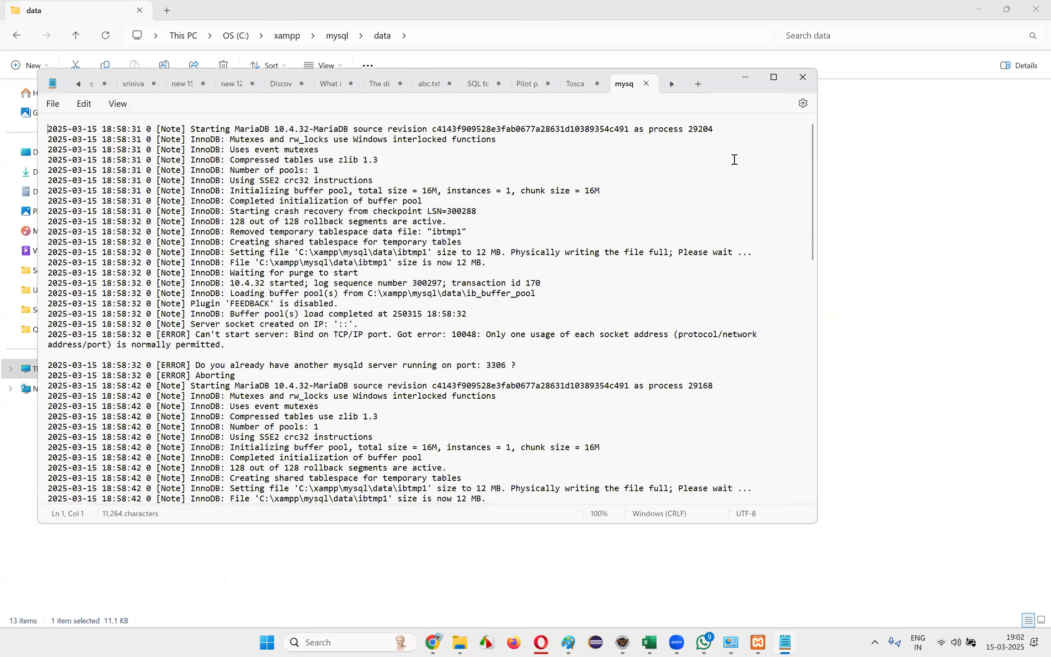
scroll(272, 194, down, 20)
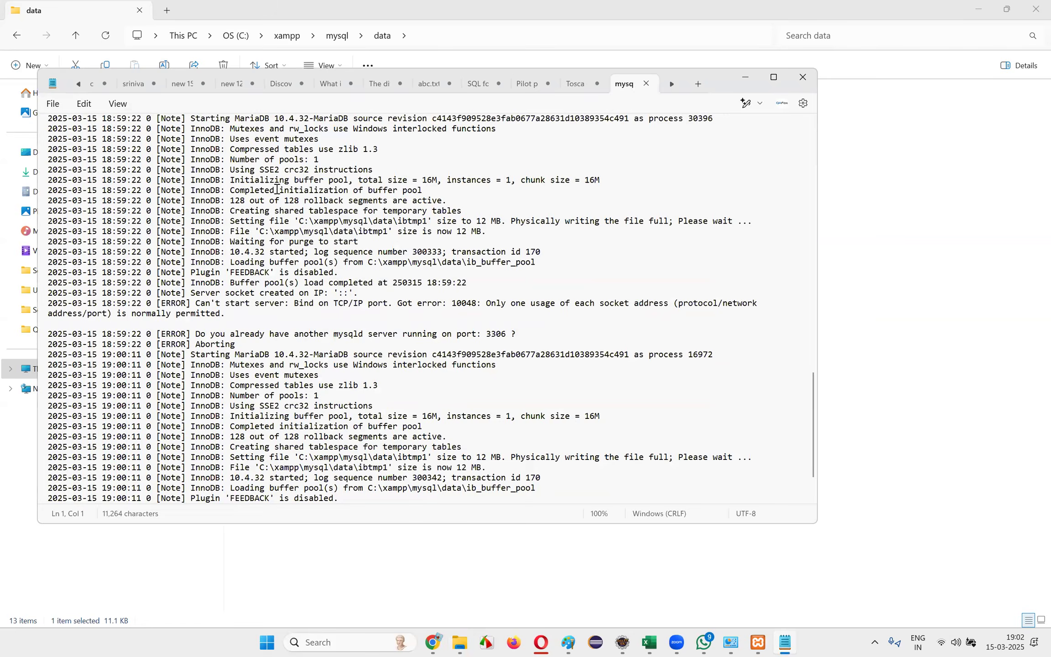
Examine the latest entries at the end of mysql_error.log, including the question about another mysqld server on port 3306
drag(245, 477, 476, 486)
click(287, 486)
drag(196, 479, 232, 478)
click(534, 478)
click(639, 477)
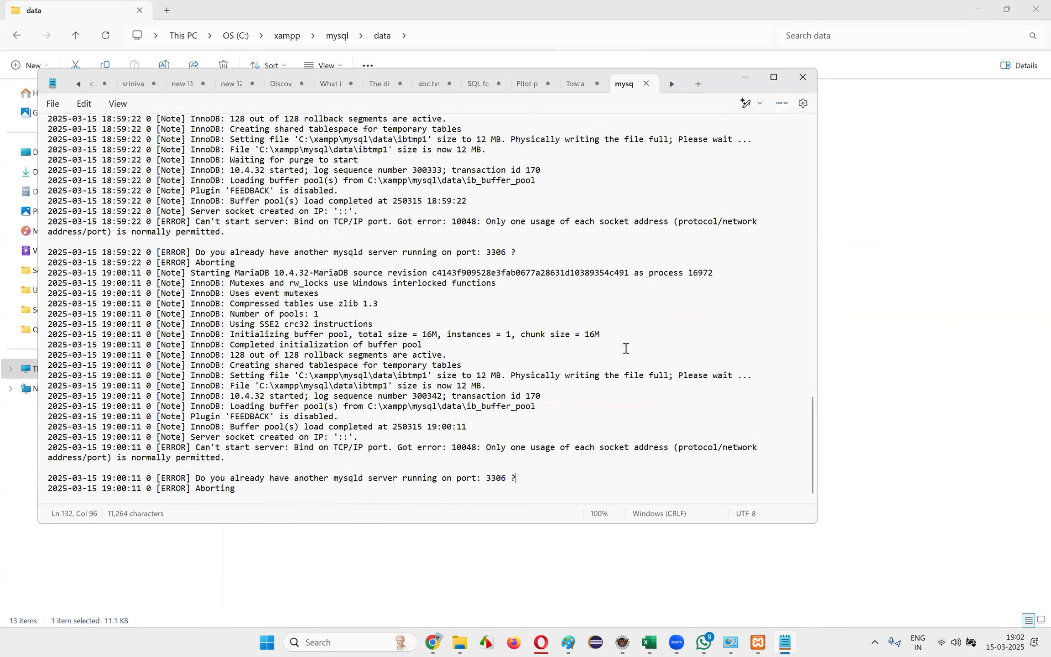
Copy the last two [ERROR] lines about port 3306 and aborting from the log and send them to ChatGPT
double_click(215, 488)
click(270, 488)
drag(260, 491, 7, 478)
key(ctrl+c)
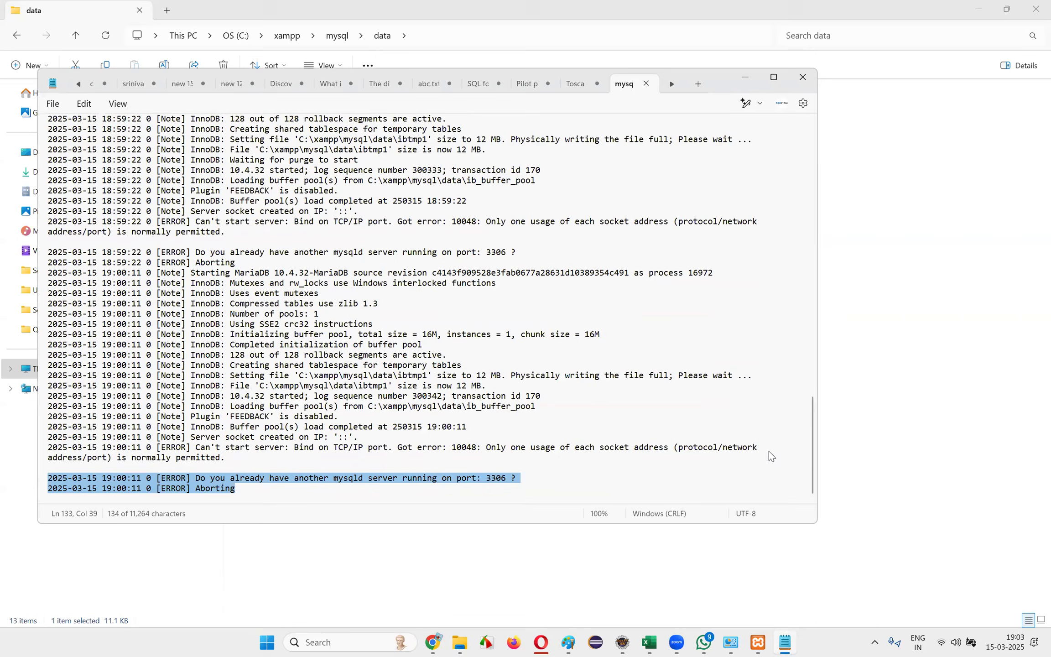
click(897, 413)
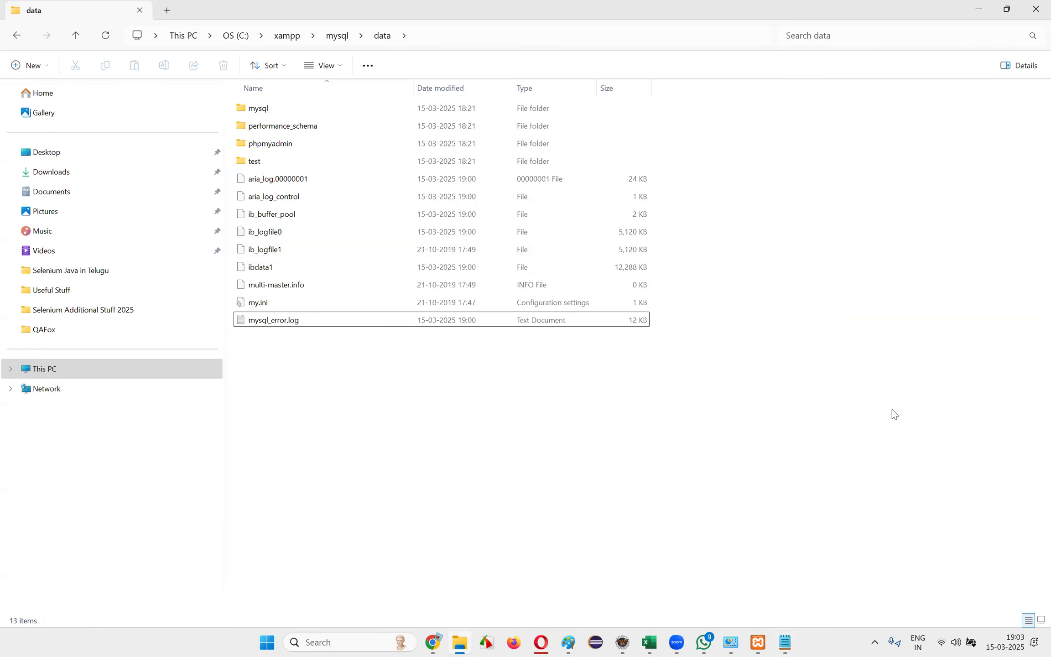
key(super+1)
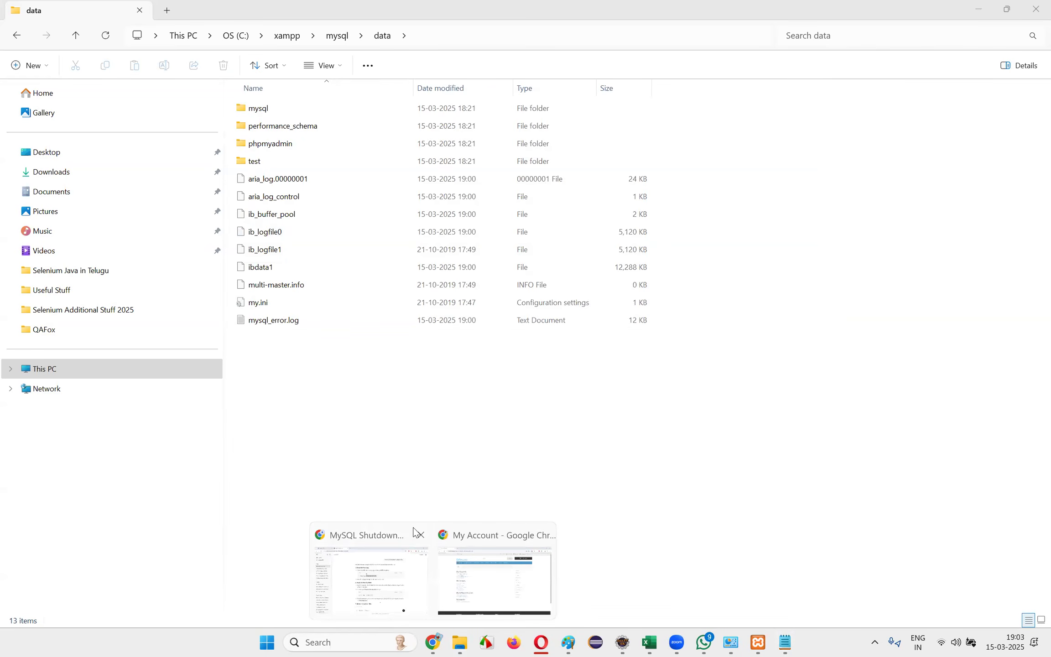
key(ctrl+v)
key(Return)
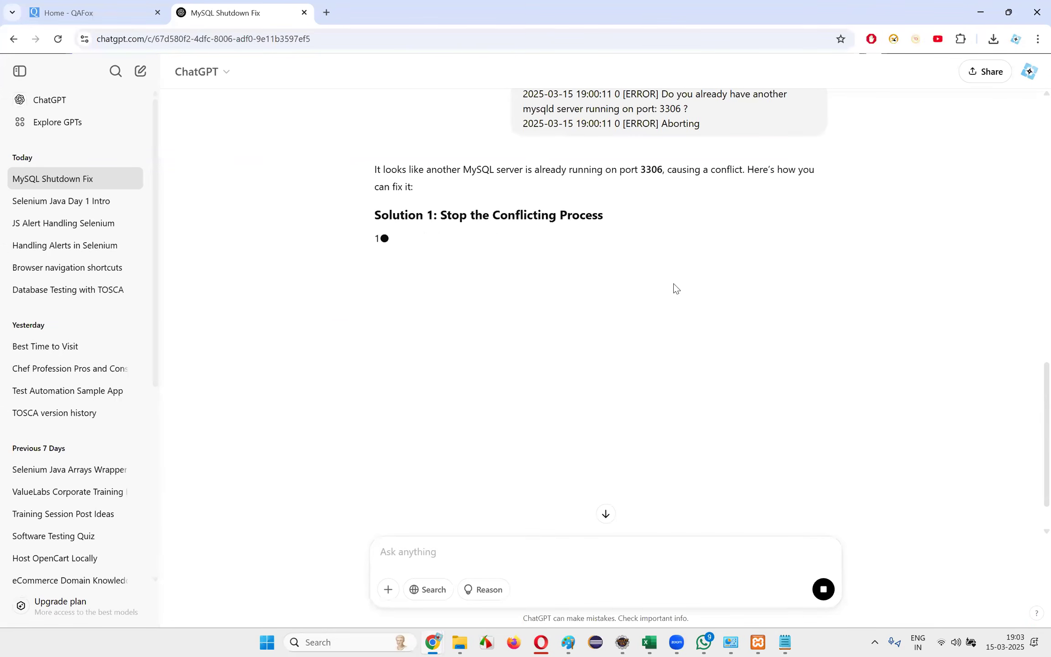
Read ChatGPT's Solution 1 on finding and killing the process that uses port 3306
drag(611, 171, 737, 198)
click(730, 203)
drag(407, 240, 432, 240)
click(614, 246)
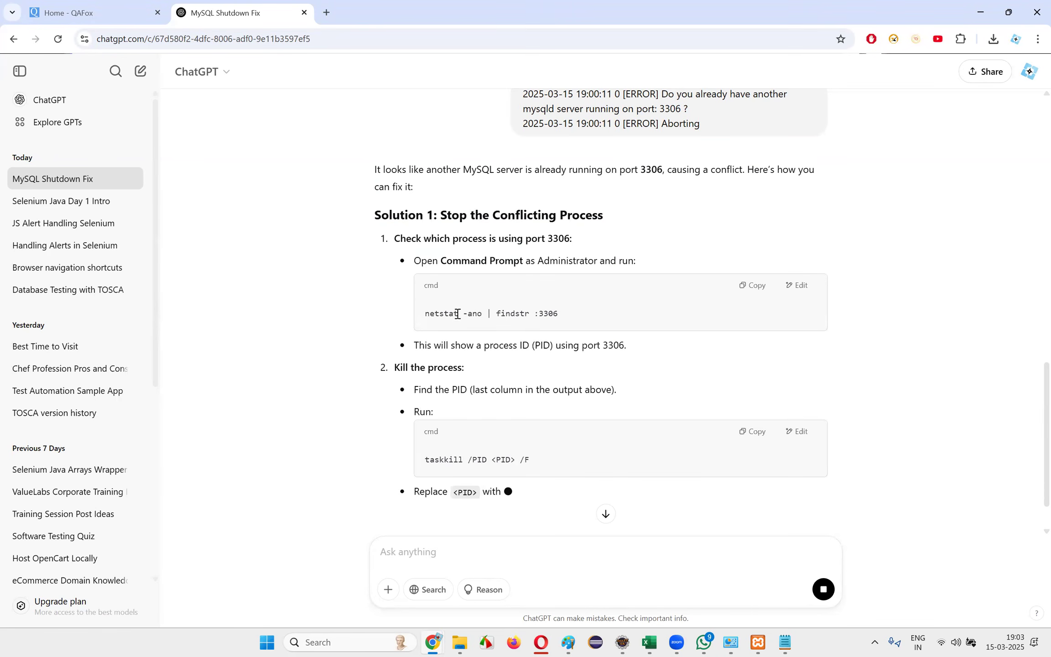
drag(425, 314, 602, 321)
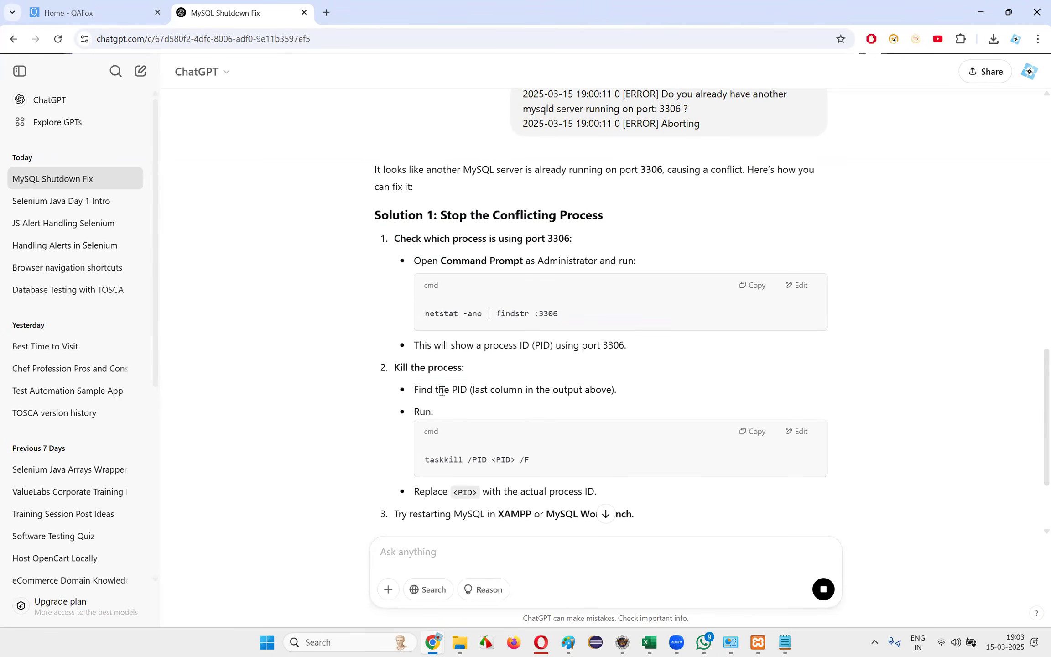
drag(414, 390, 602, 392)
drag(449, 391, 667, 398)
click(666, 398)
drag(414, 345, 628, 346)
Copy the netstat command from the ChatGPT answer and run "netstat -ano | findstr :3306" in Command Prompt
drag(425, 313, 597, 314)
key(ctrl+c)
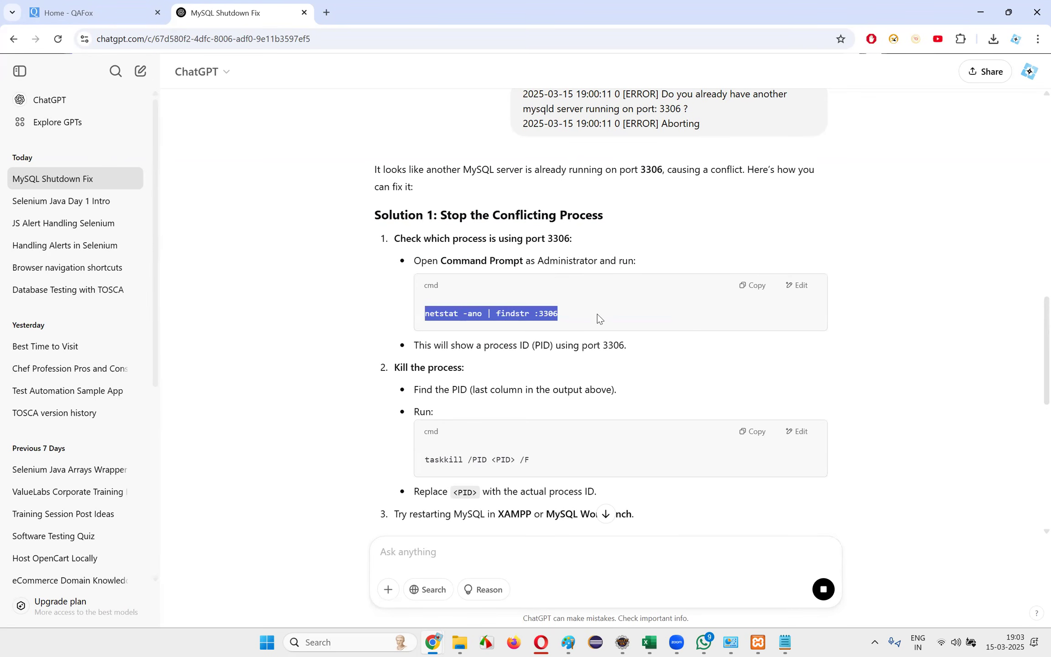
click(369, 641)
text(c,d)
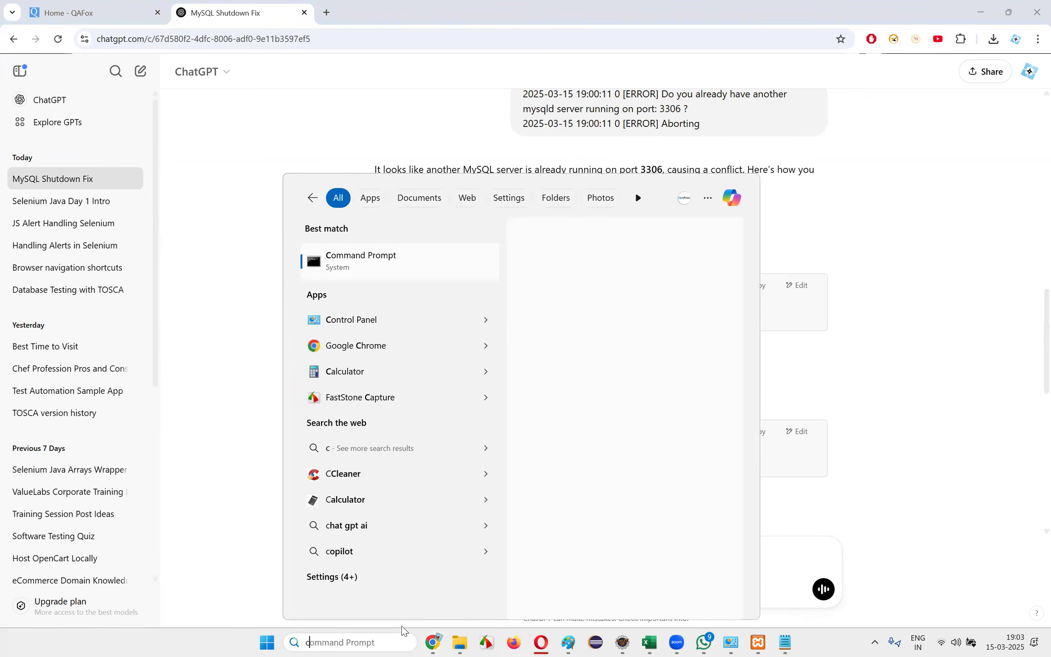
key(BackSpace)
key(BackSpace)
text(md)
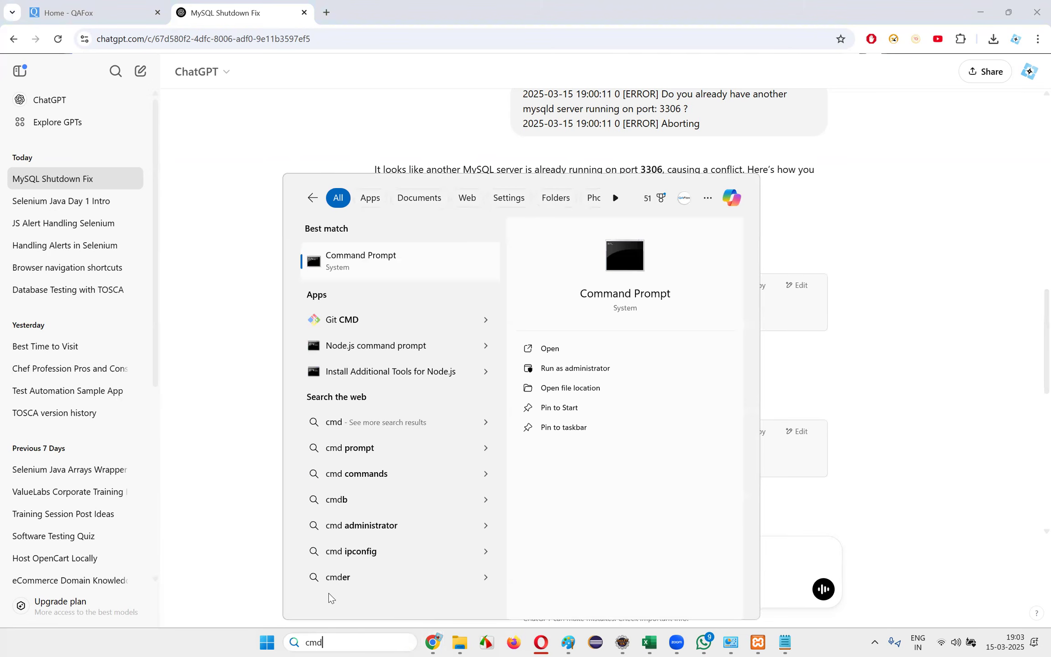
click(359, 269)
key(ctrl+v)
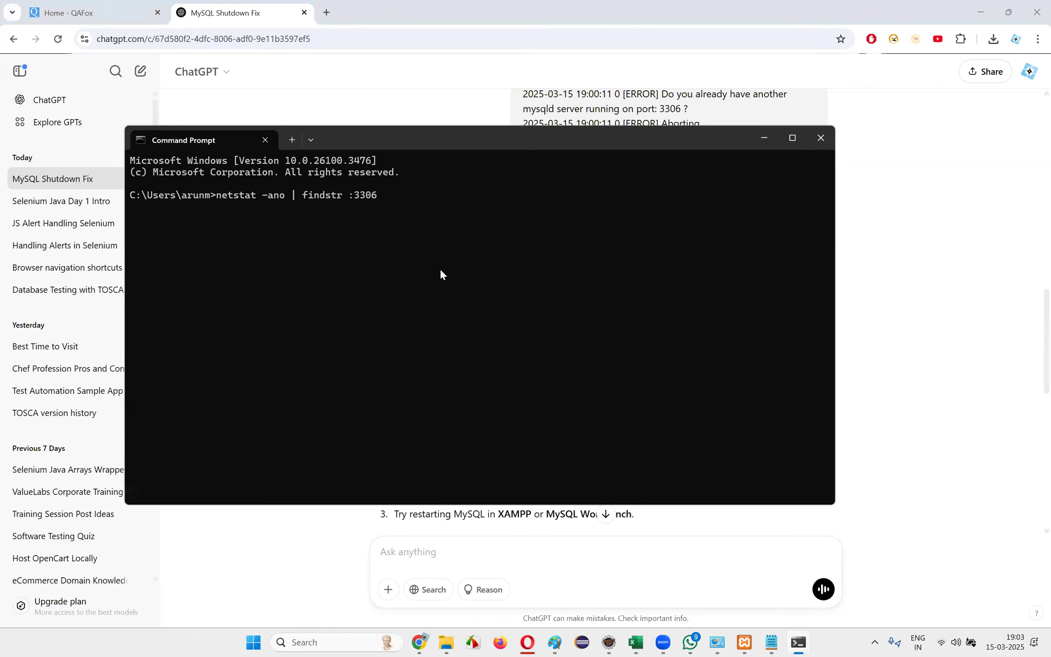
key(Return)
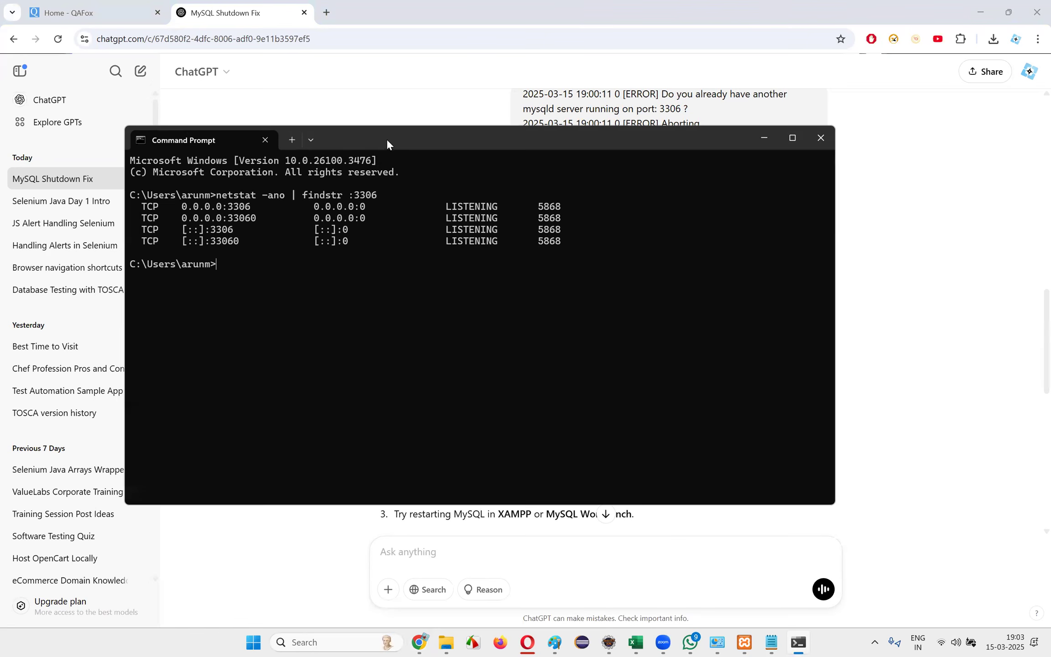
drag(389, 140, 391, 142)
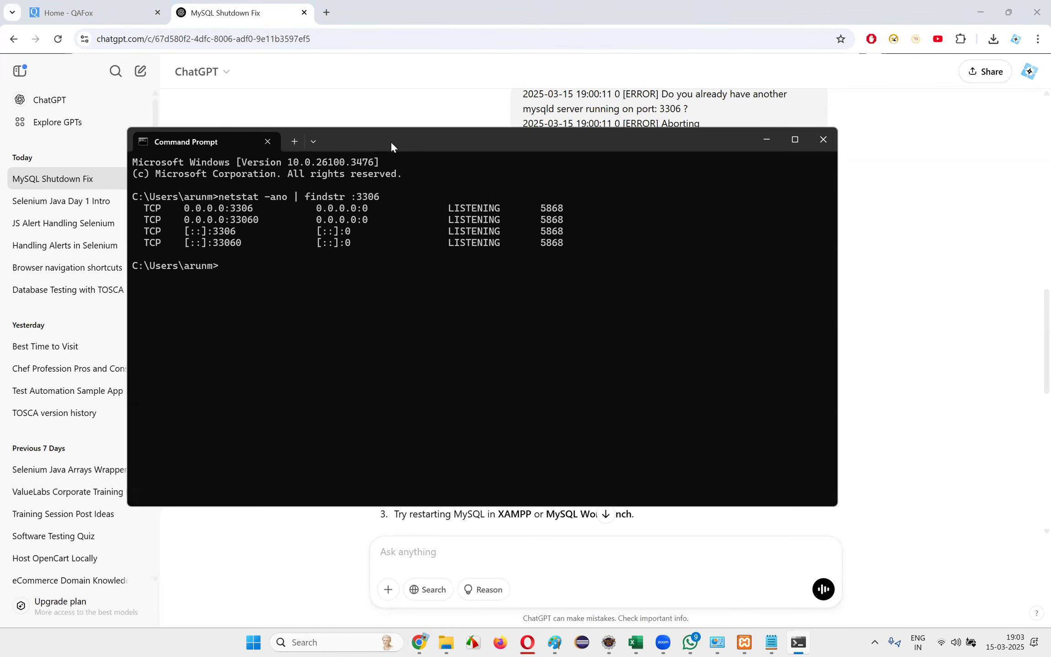
Return to the ChatGPT answer and reread the instructions for finding the PID and running taskkill
key(alt+Tab)
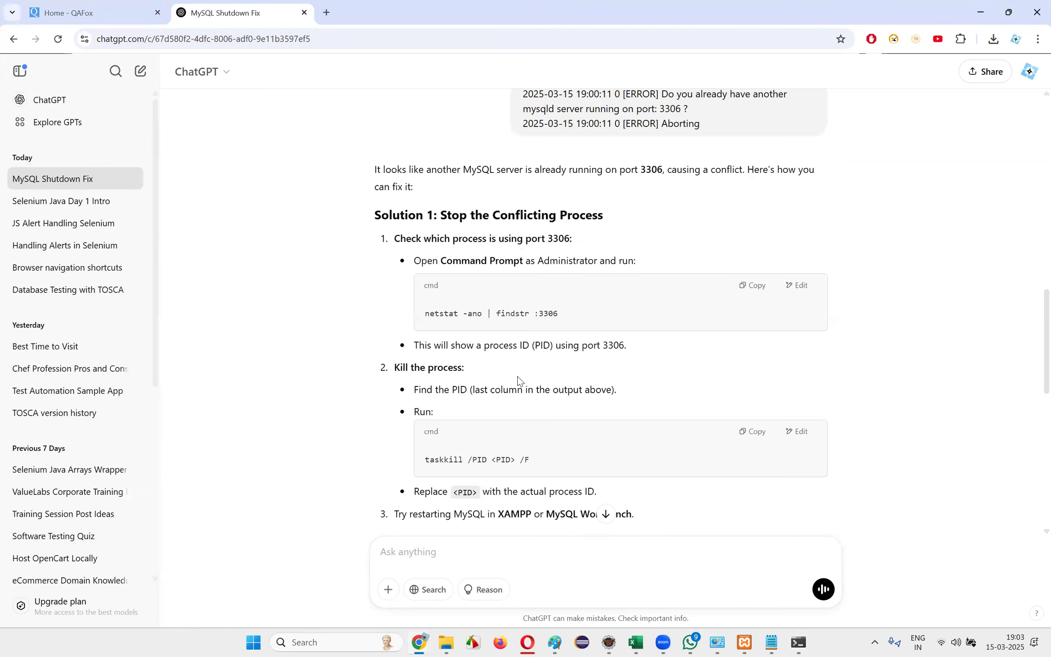
drag(402, 368, 578, 361)
drag(482, 349, 660, 349)
click(633, 351)
drag(541, 349, 658, 351)
click(658, 351)
drag(420, 392, 622, 385)
click(622, 385)
drag(416, 459, 580, 454)
Read the advice on restarting MySQL in XAMPP or MySQL Workbench and Solution 2 on changing the MySQL port
scroll(580, 454, down, 2)
drag(415, 368, 651, 371)
click(651, 371)
drag(395, 390, 687, 392)
drag(461, 390, 680, 394)
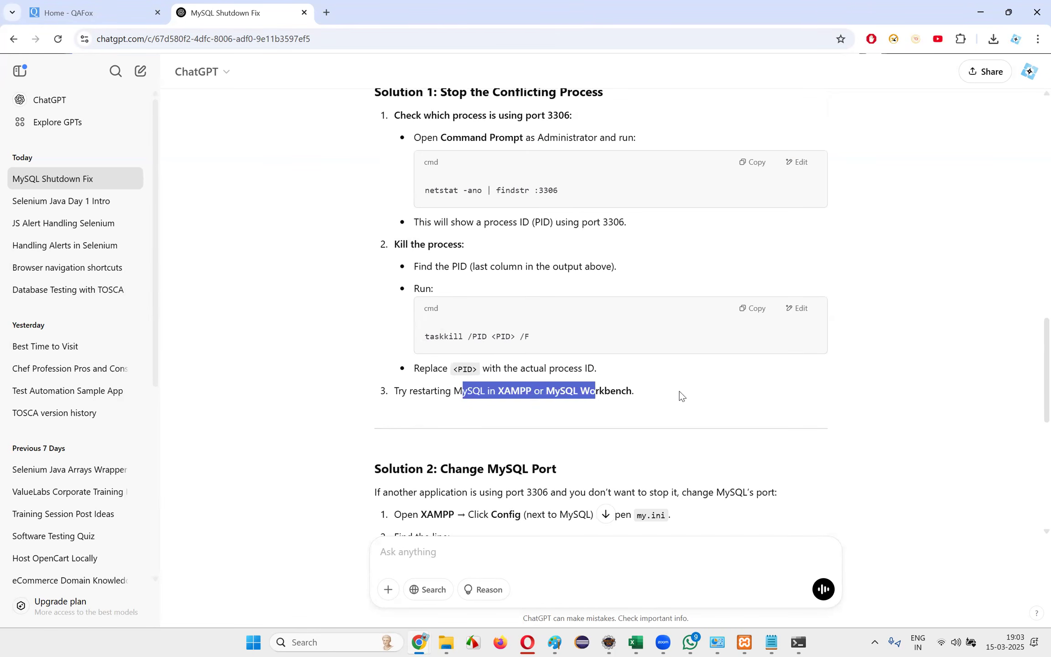
click(691, 392)
scroll(691, 391, down, 3)
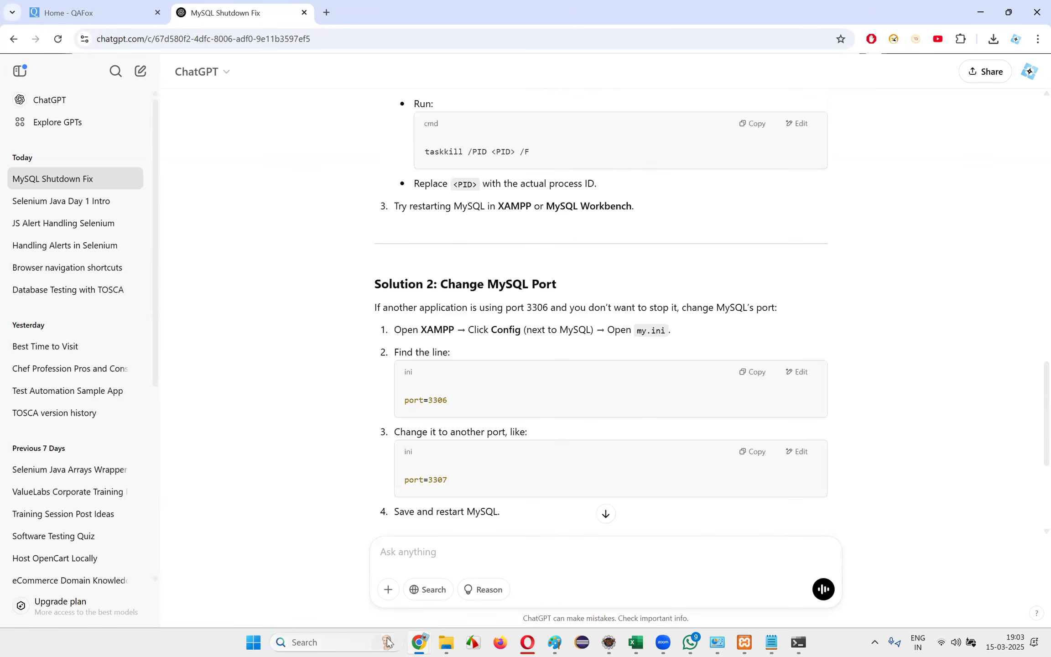
Search Windows for installed "mysql" applications
click(343, 642)
text(mysql)
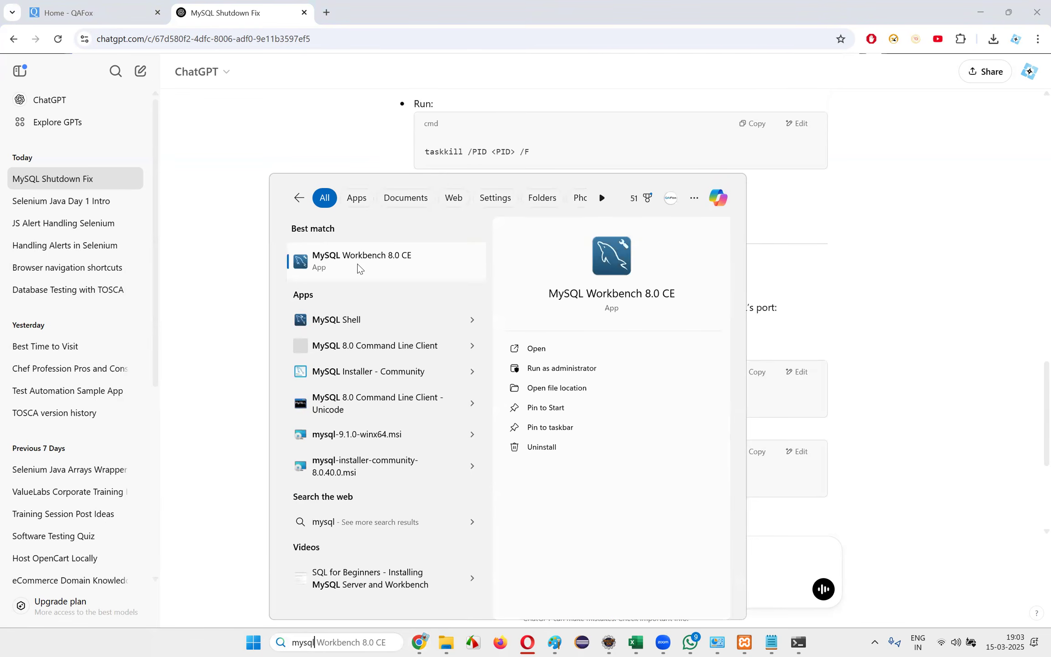
click(609, 134)
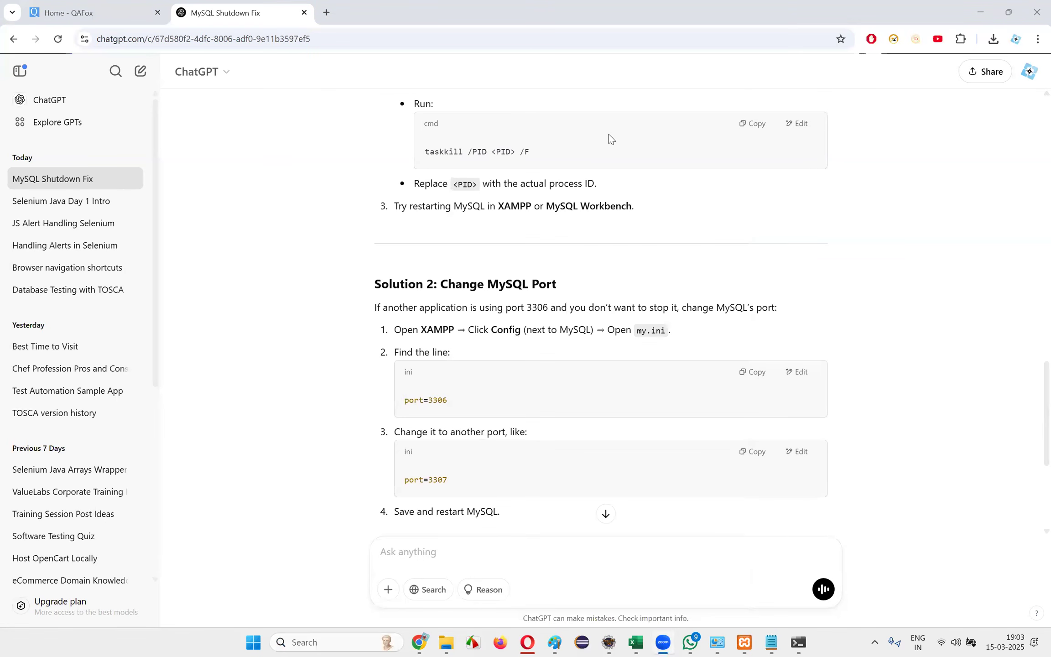
click(329, 642)
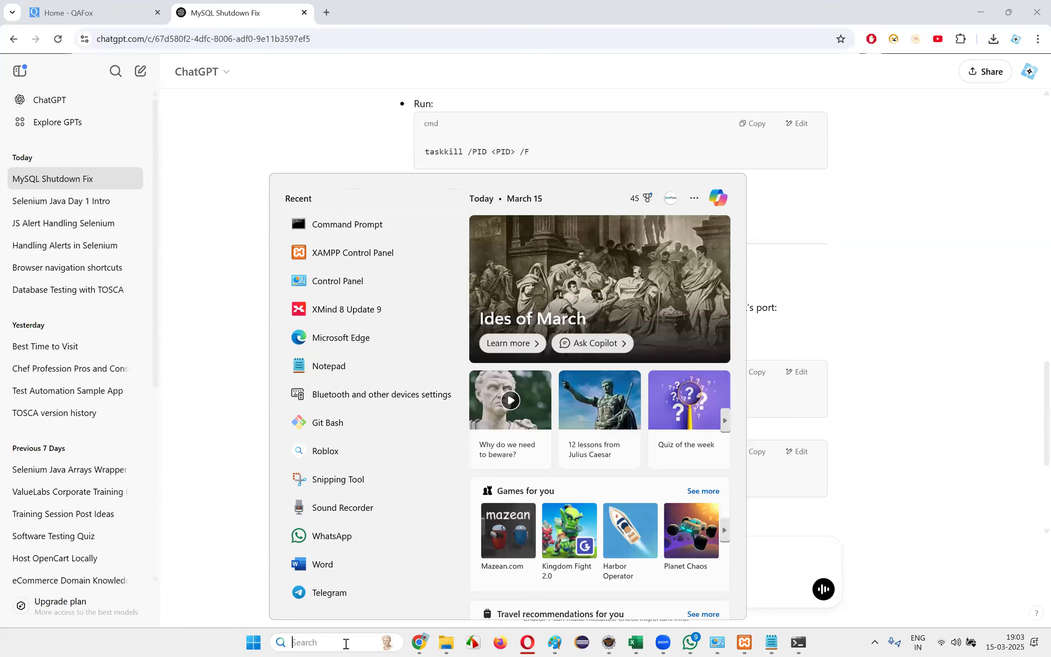
Quit the XAMPP Control Panel and close the Command Prompt window
click(744, 643)
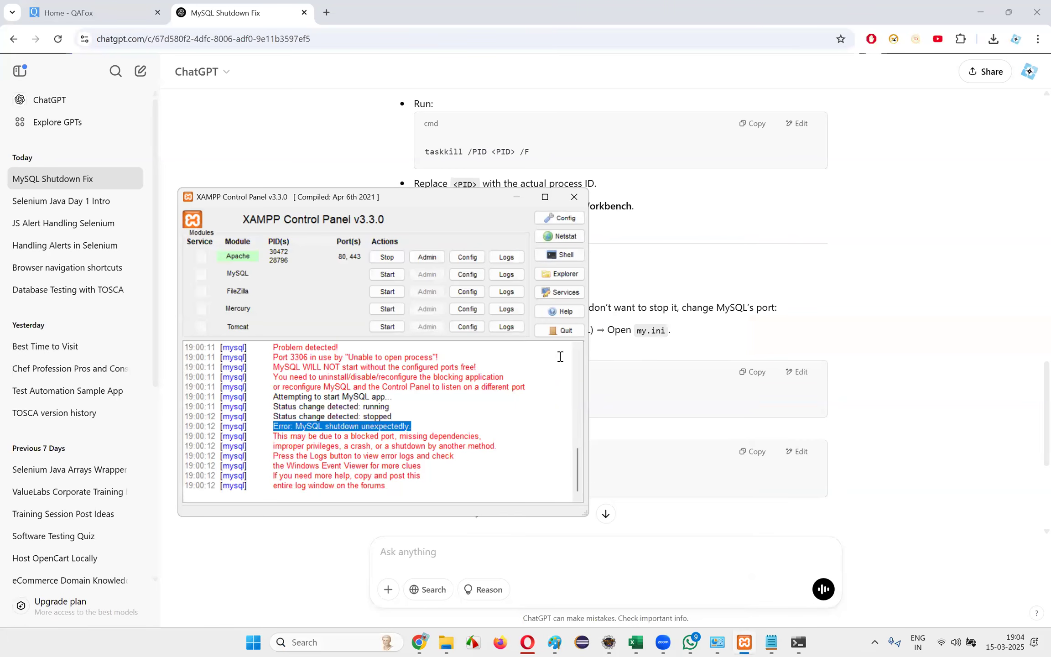
click(566, 331)
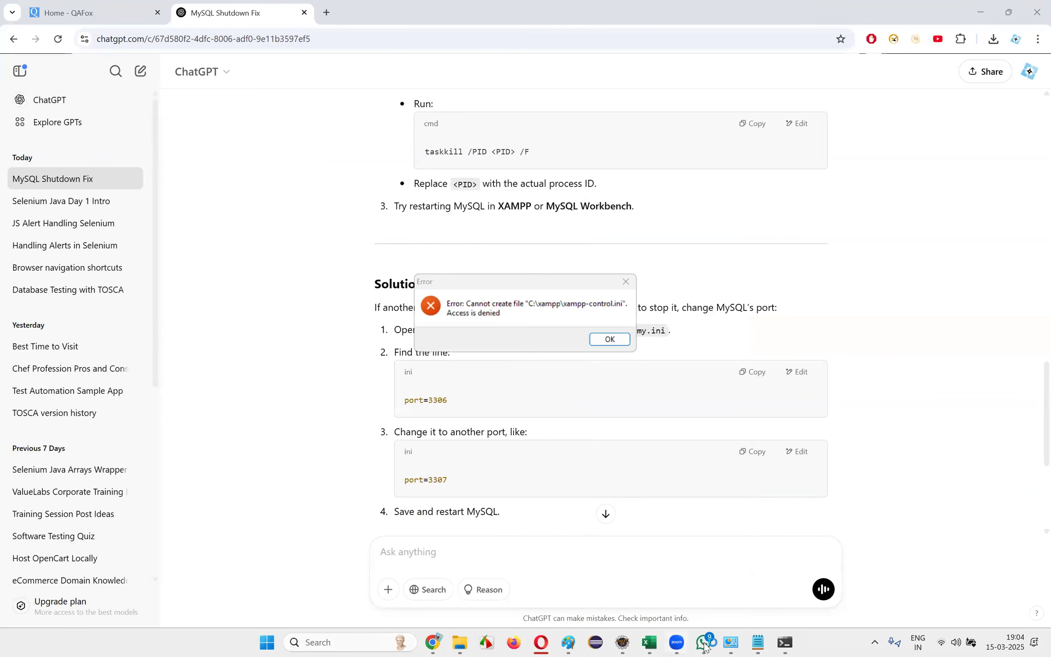
click(785, 643)
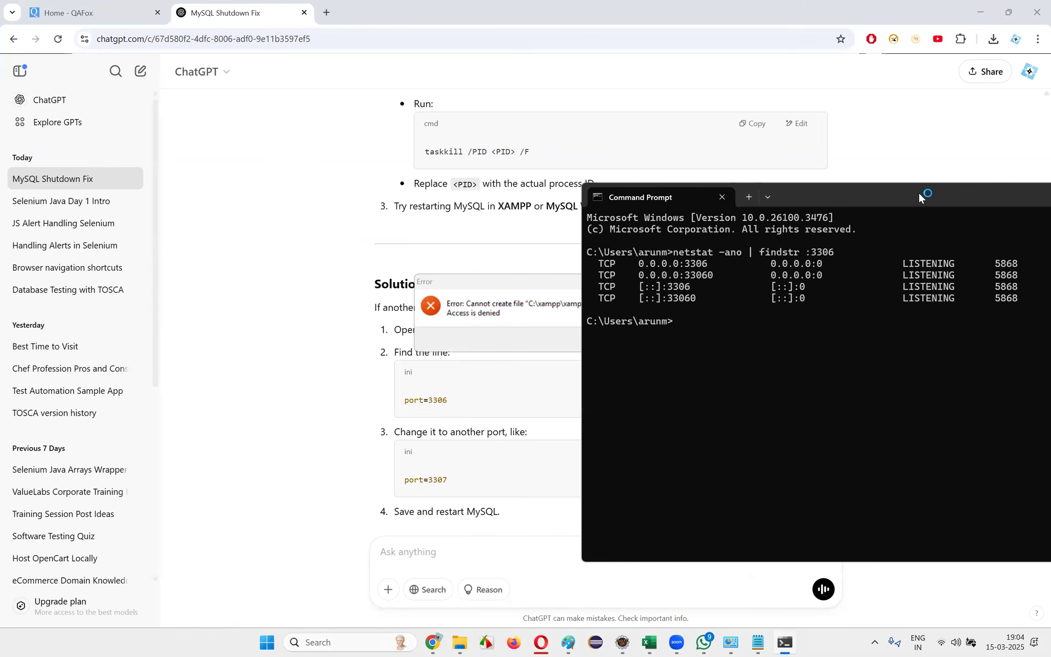
click(1024, 185)
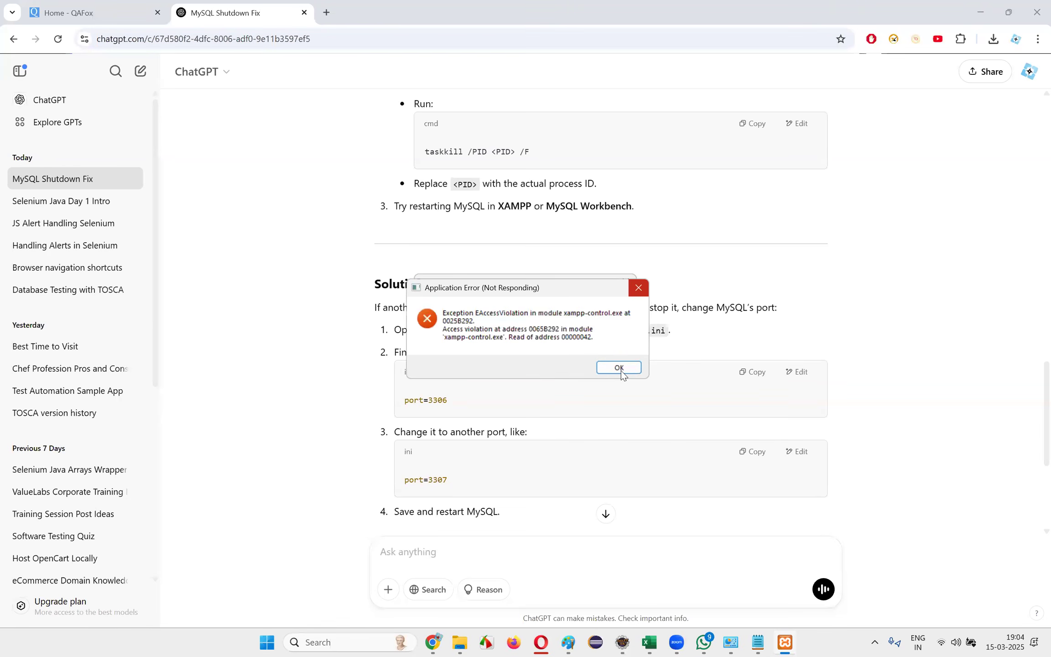
Move the XAMPP application error aside and force the unresponsive xampp-control.exe program to close
drag(544, 285, 819, 239)
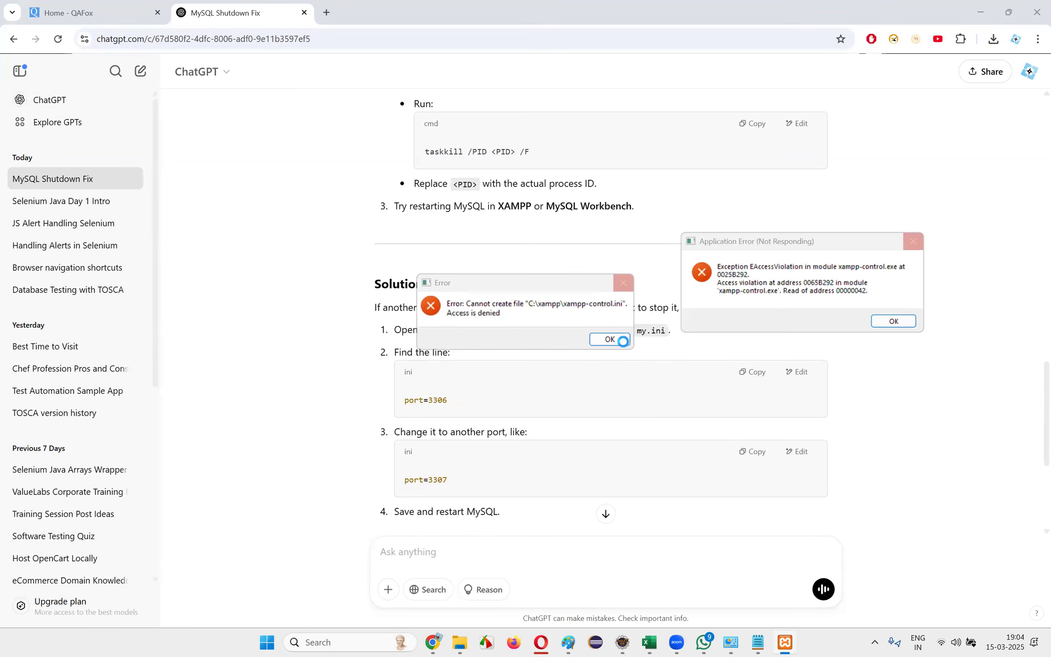
right_click(786, 642)
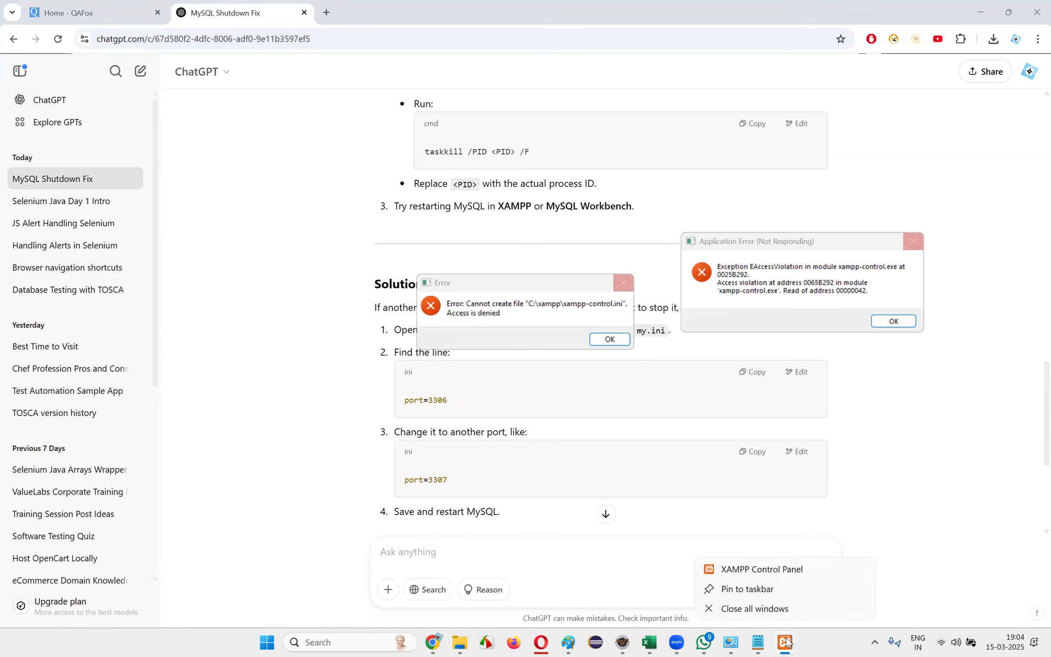
click(772, 611)
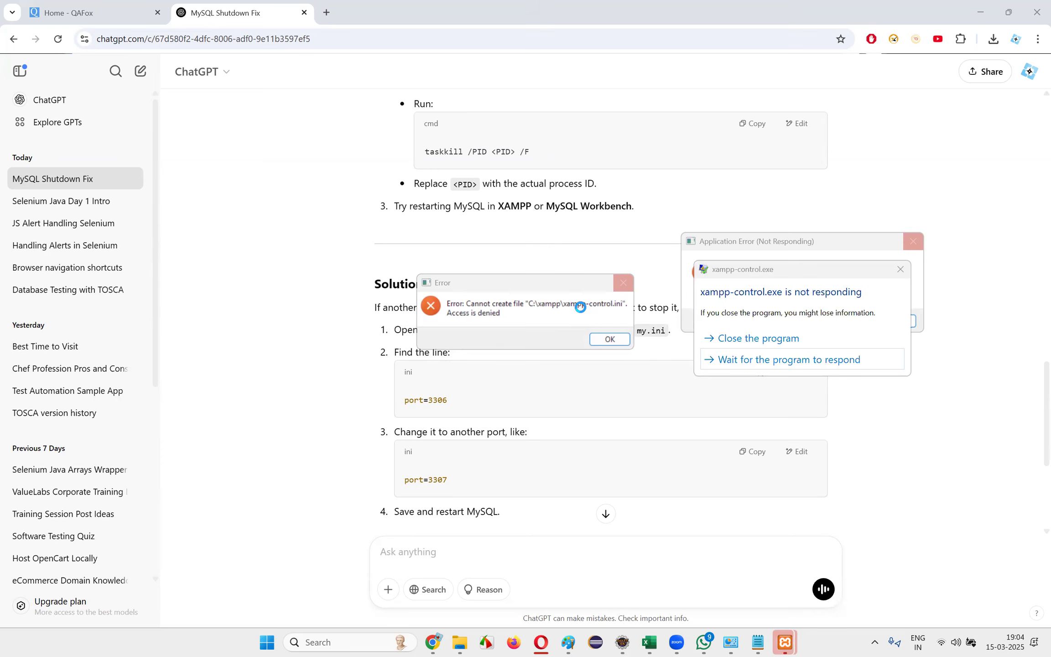
click(763, 339)
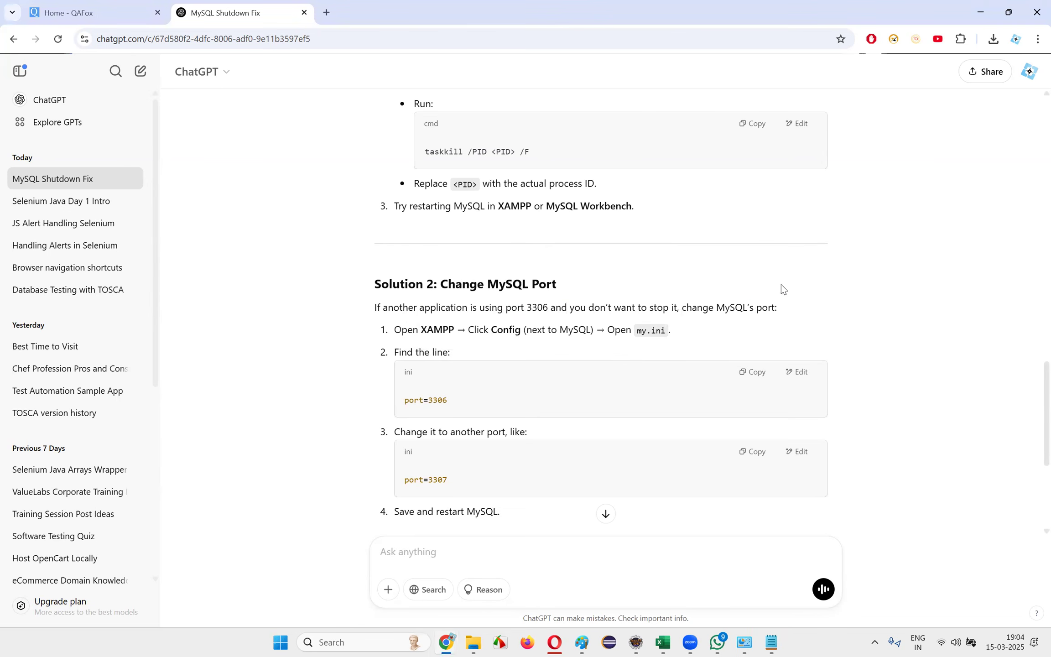
Open the Windows Control Panel and go to the list of installed programs for uninstalling
click(348, 642)
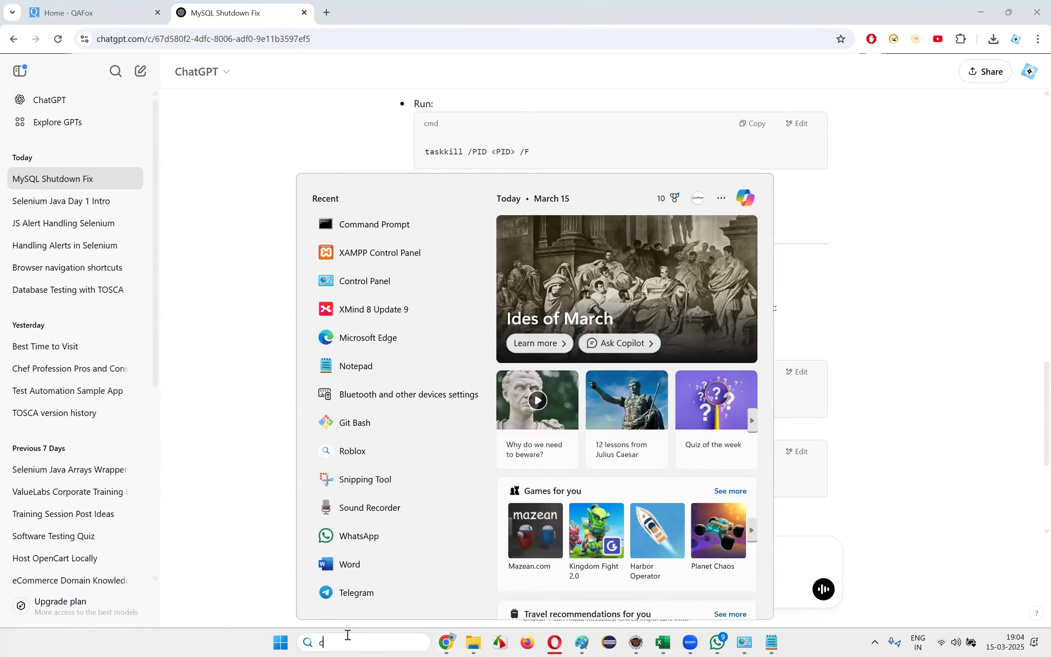
text(contro)
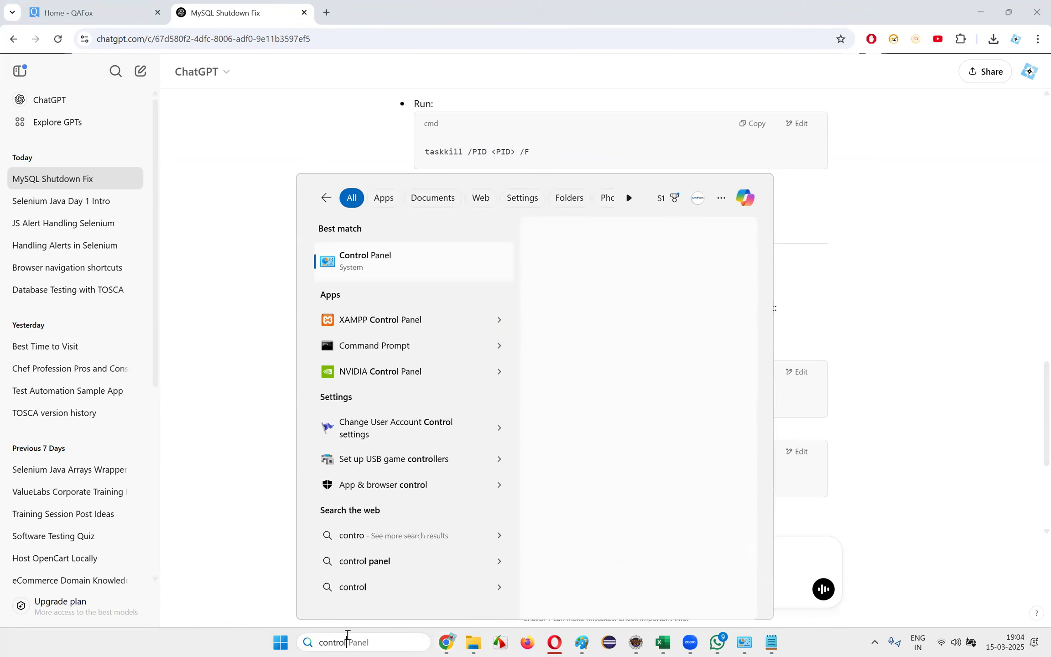
text(l)
click(424, 266)
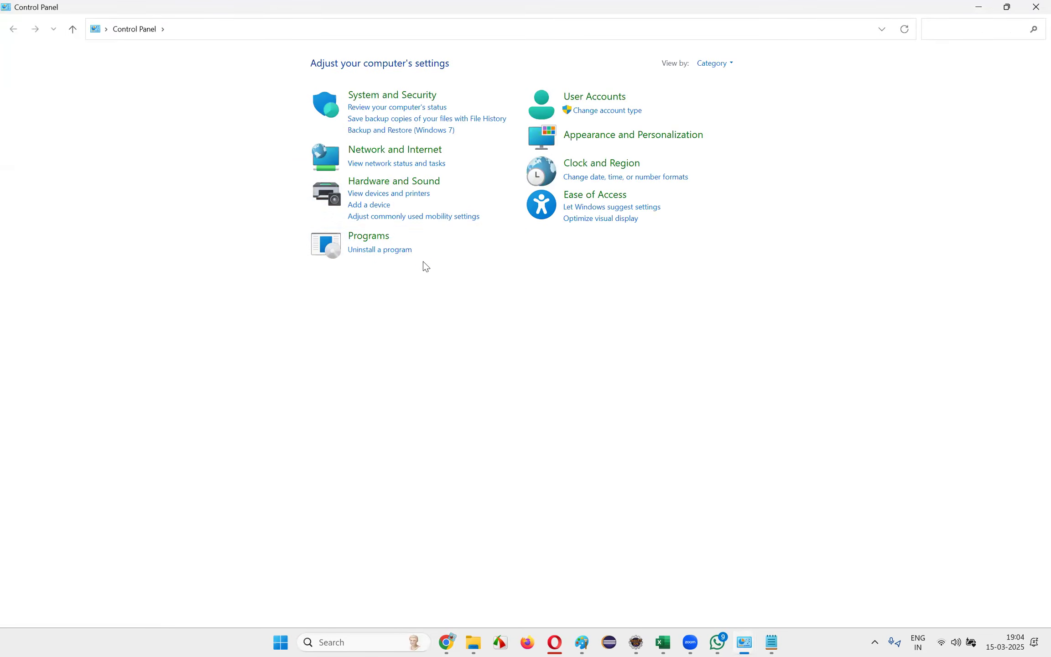
click(384, 251)
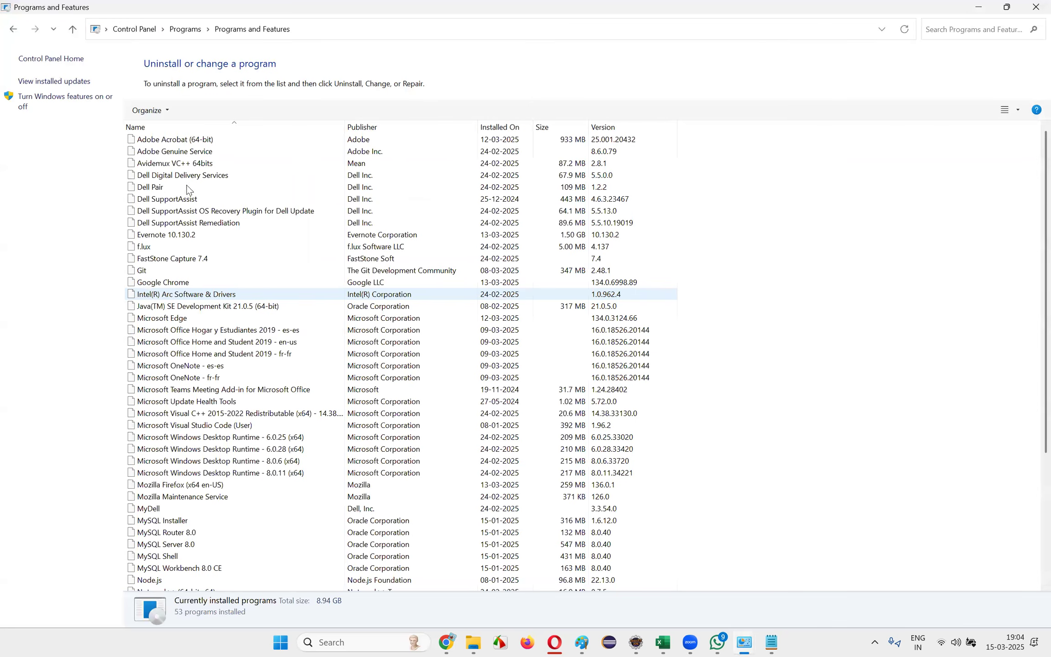
Uninstall MySQL Workbench 8.0 CE from the list of installed programs and allow the removal
click(199, 213)
key(m)
key(Down)
key(Down)
key(Down)
key(Down)
key(Down)
key(Down)
key(Down)
key(Down)
key(Down)
key(Down)
key(Down)
key(Down)
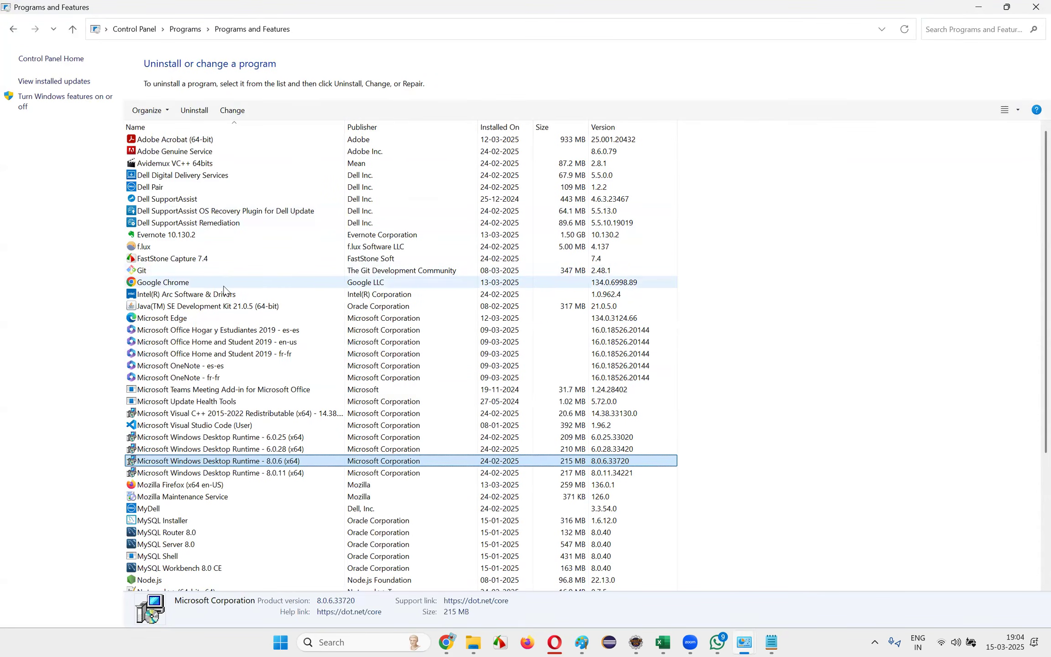
click(190, 521)
scroll(190, 524, down, 4)
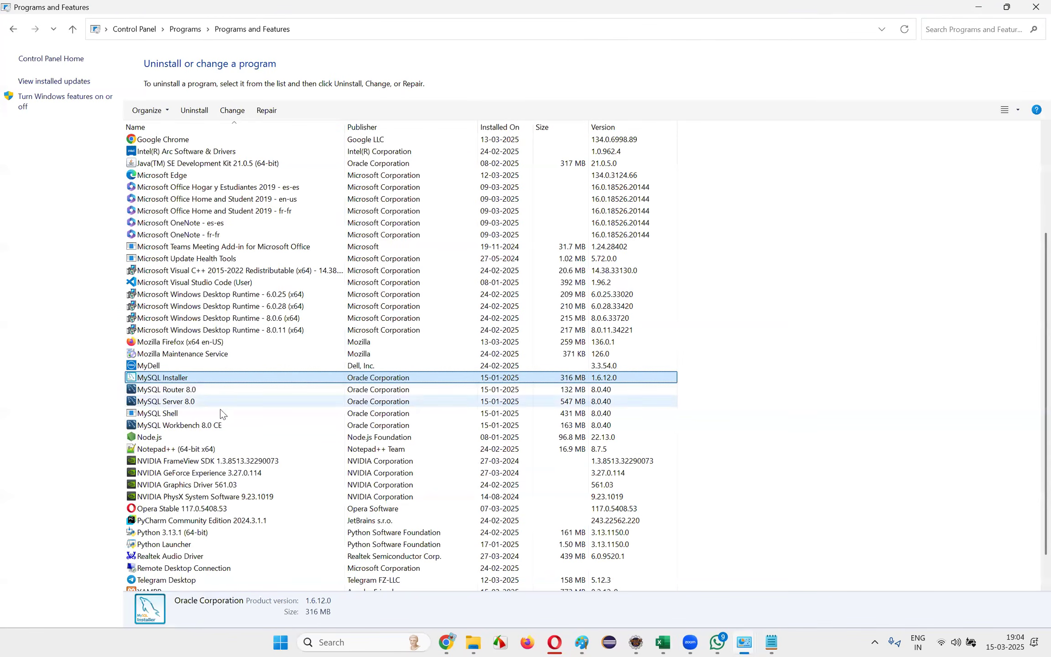
click(200, 428)
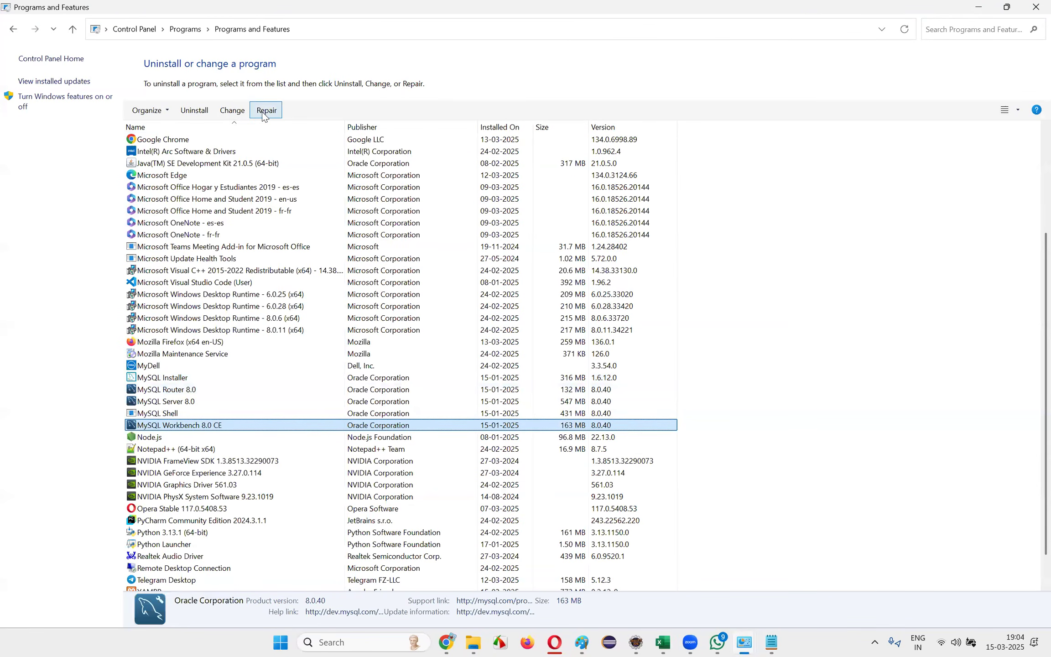
click(194, 110)
click(586, 319)
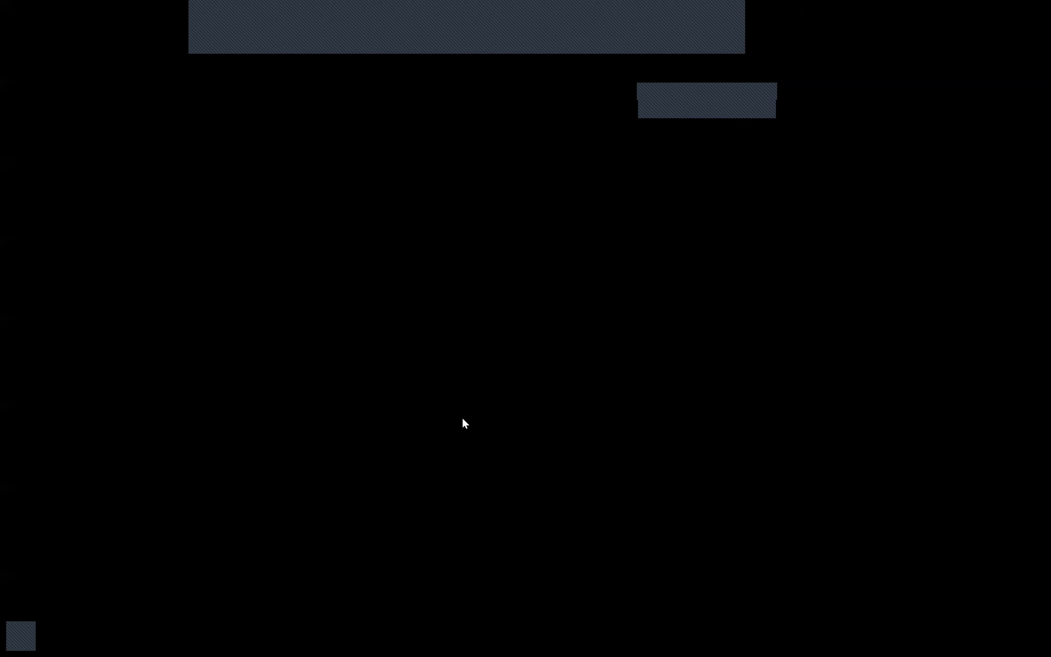
click(462, 419)
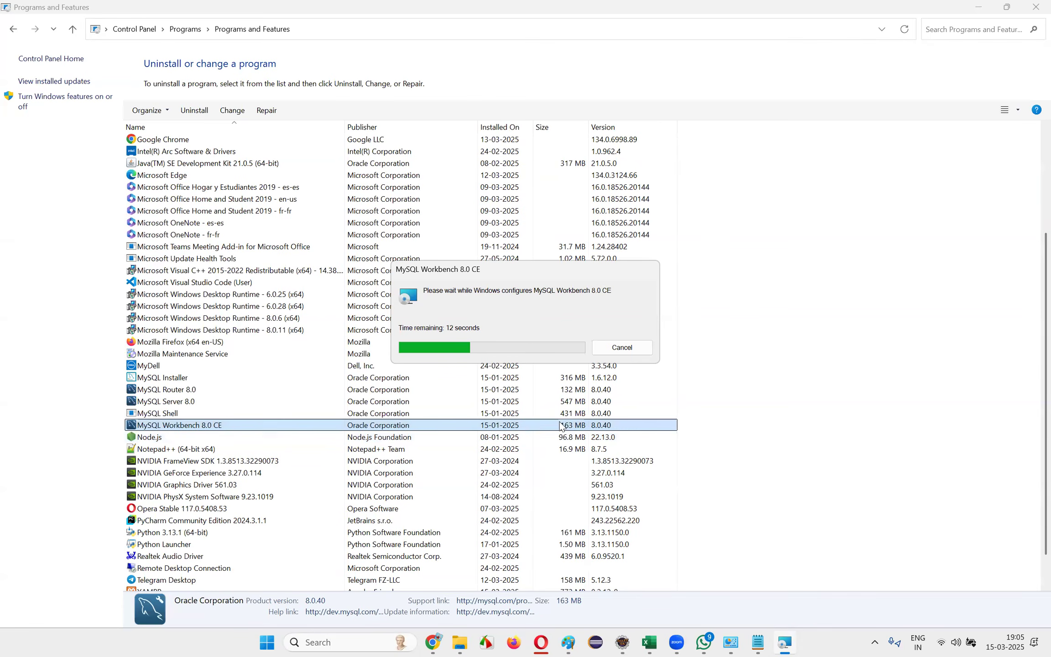
Uninstall MySQL Installer and allow the removal
scroll(552, 435, down, 1)
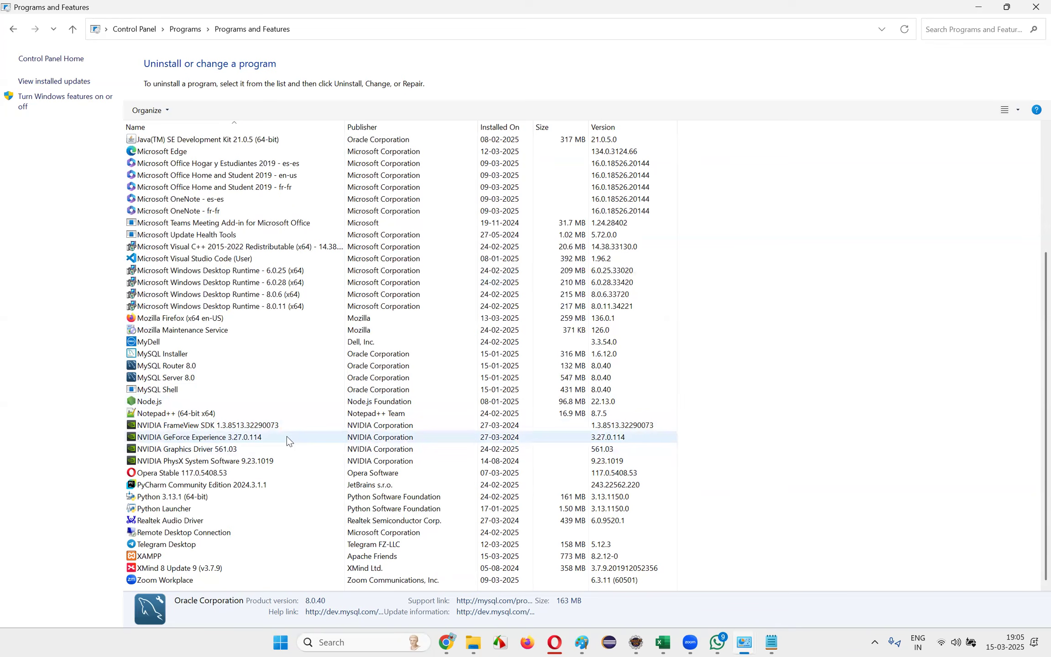
click(198, 352)
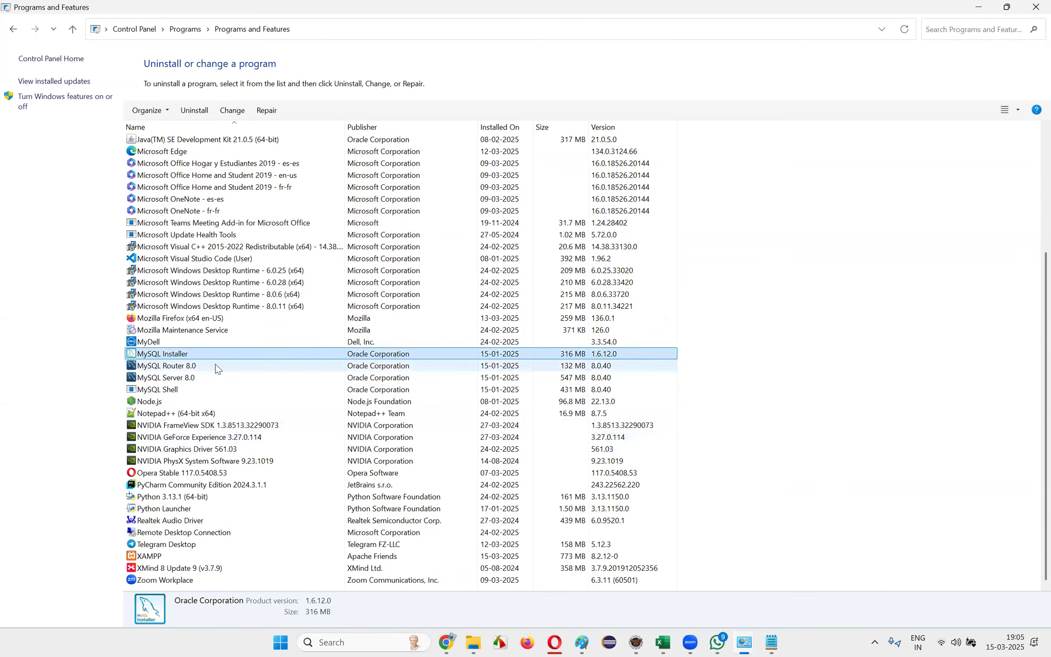
click(193, 108)
click(586, 320)
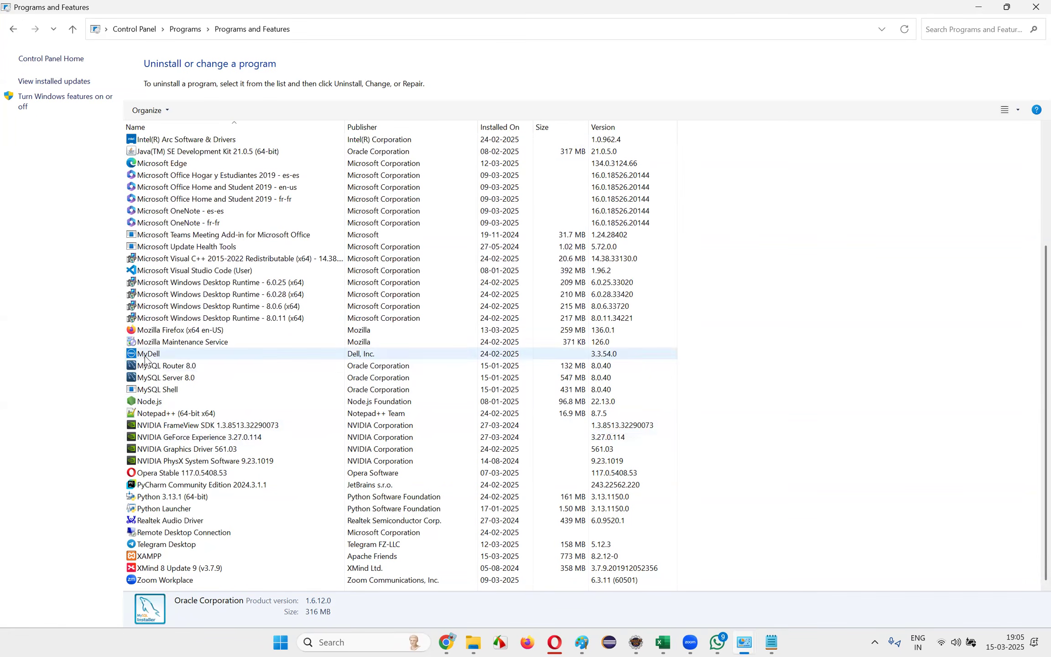
click(400, 365)
Uninstall MySQL Router 8.0 and start uninstalling MySQL Server 8.0
click(194, 110)
click(587, 320)
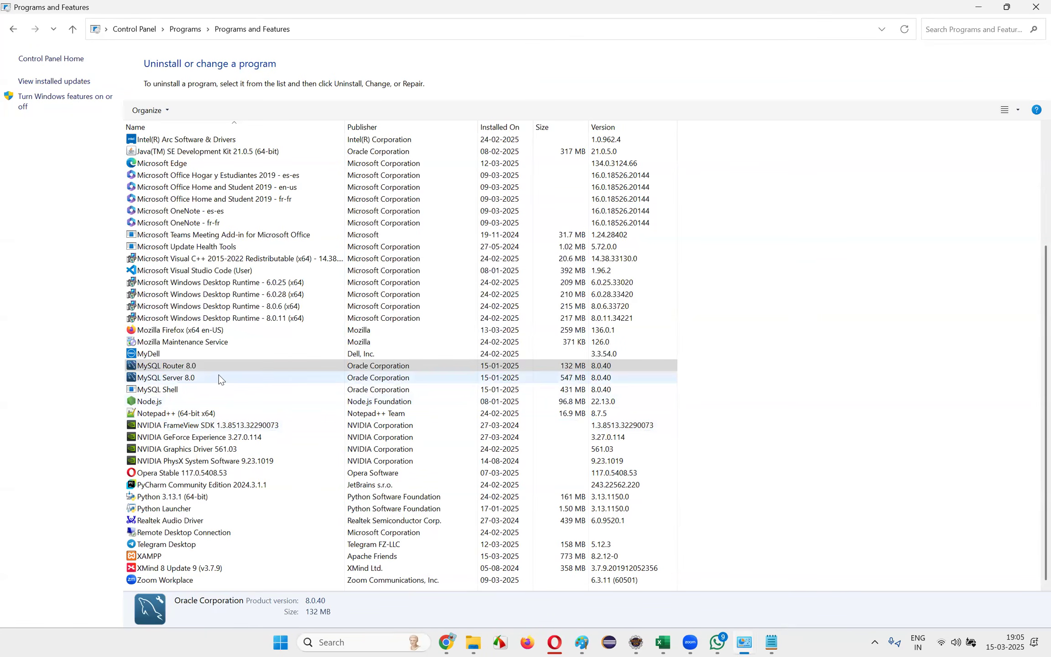
click(195, 110)
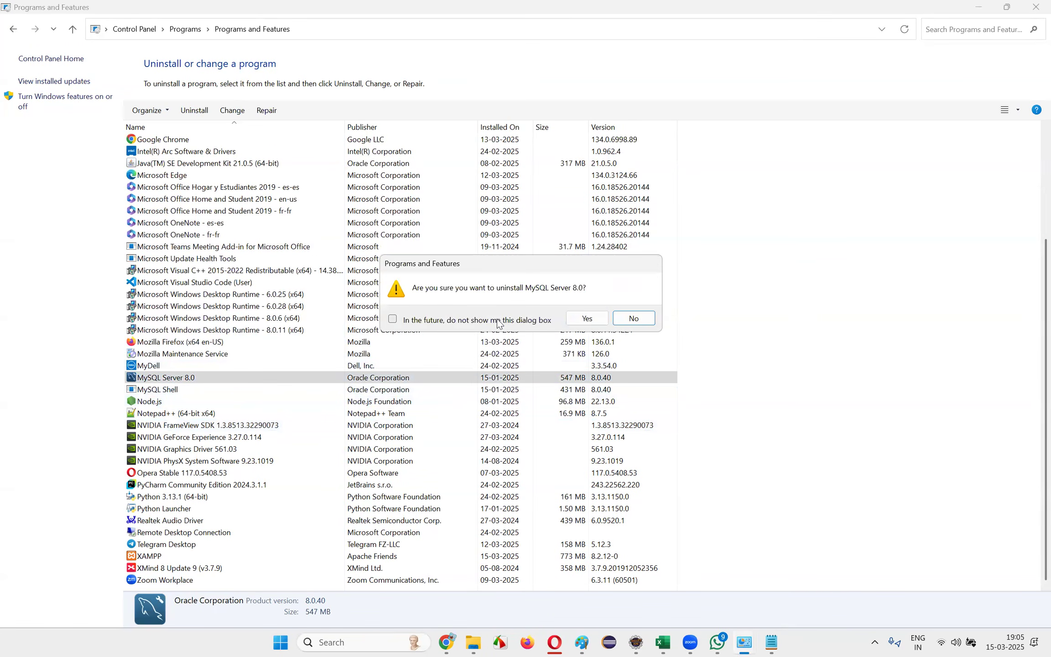
click(632, 317)
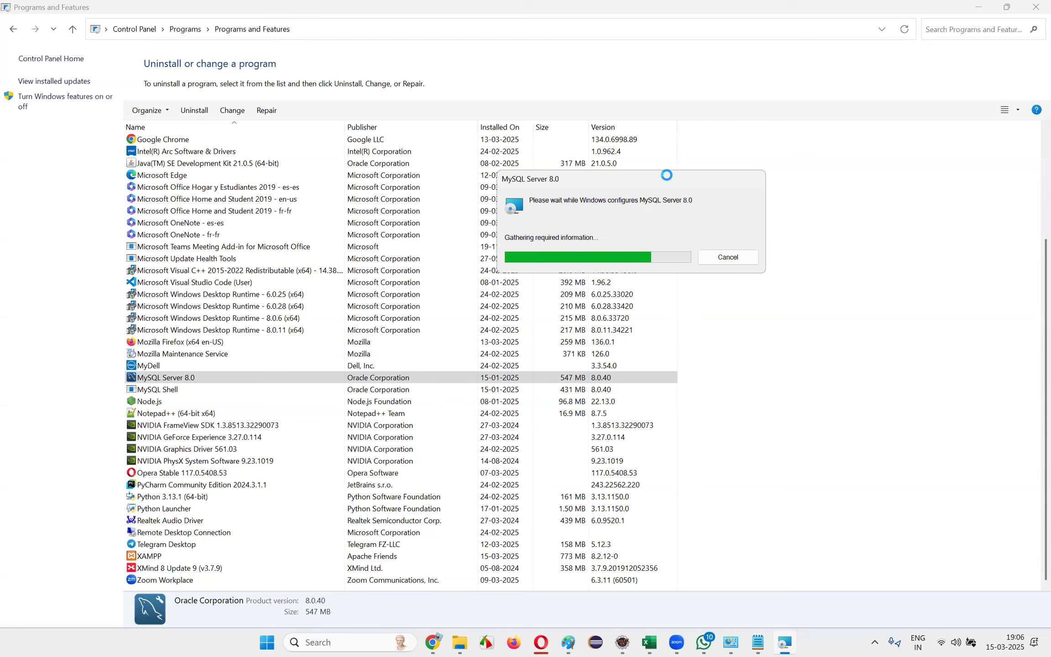
Select XAMPP among the installed programs and move the MySQL Server 8.0 configuration progress window aside
click(571, 642)
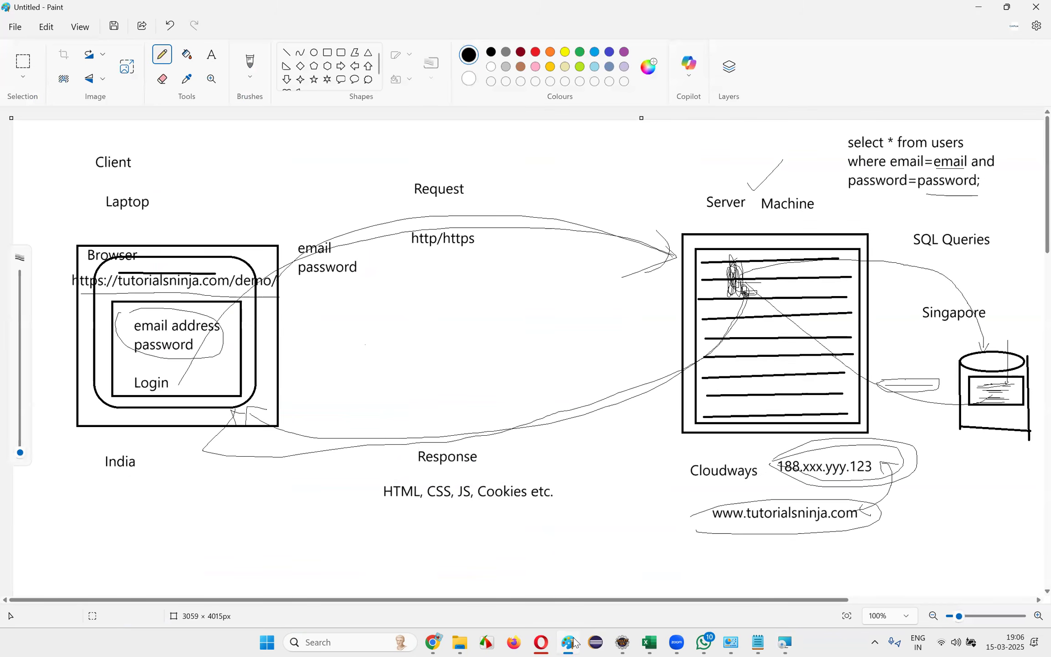
click(570, 643)
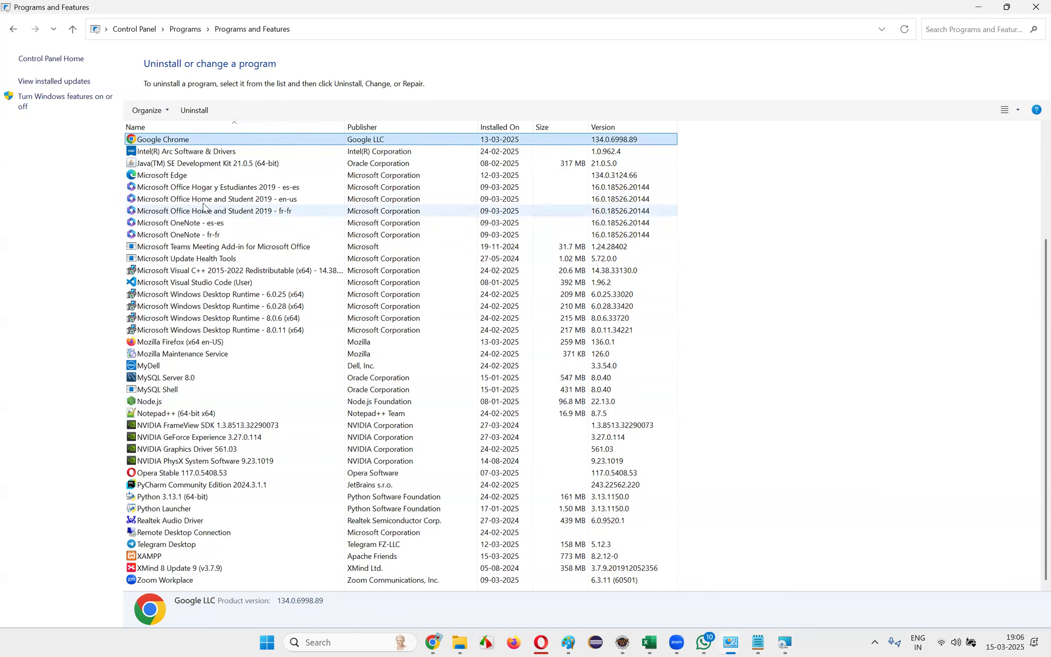
click(171, 557)
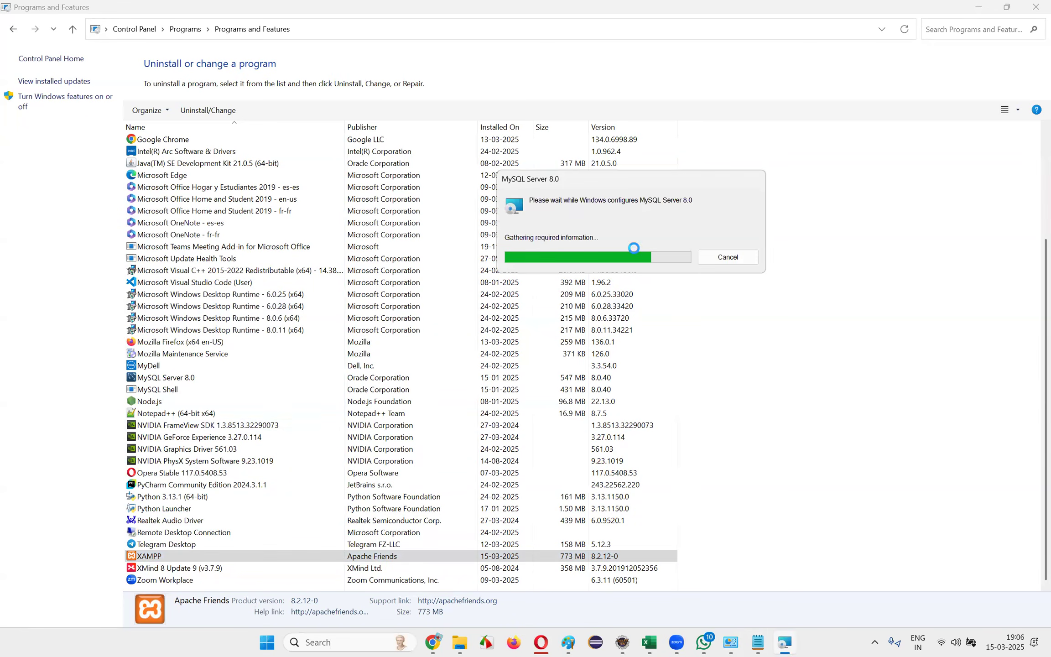
drag(656, 179, 716, 192)
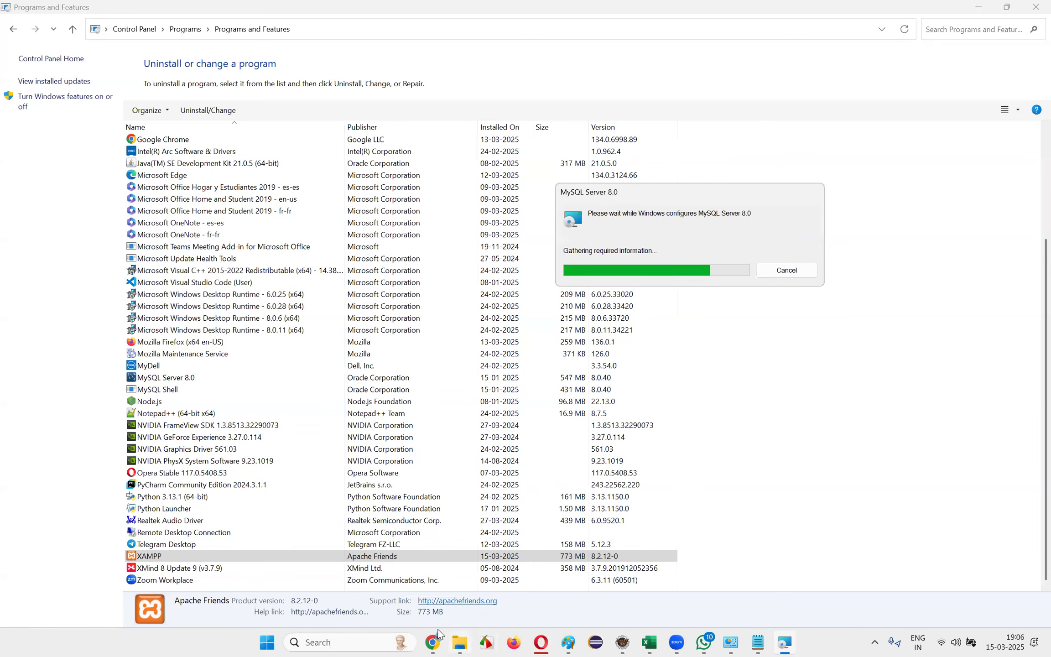
Switch to Chrome and ask ChatGPT "How to find the hosted code in cloudways server"
click(402, 566)
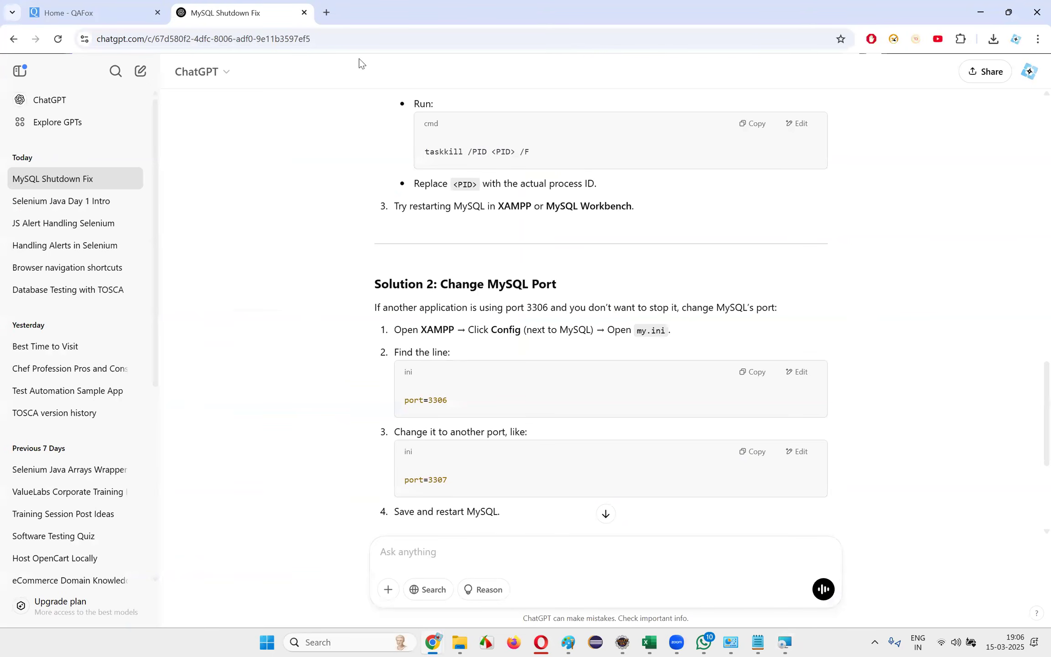
click(425, 556)
text(How to find the hosted codee in cloudways )
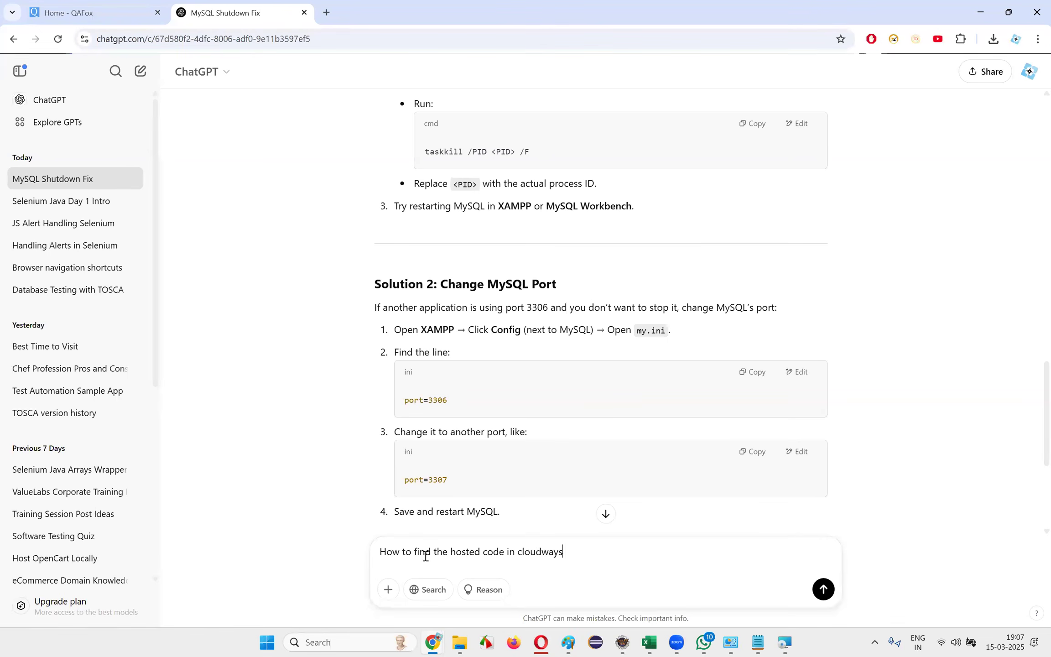
text(server)
key(Return)
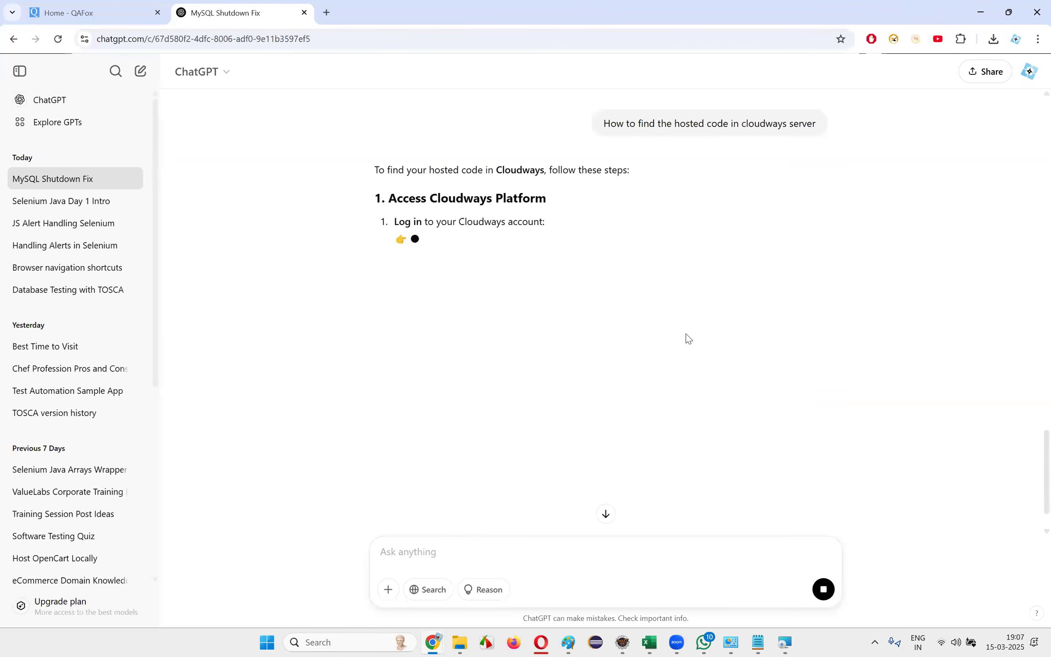
Read how ChatGPT's reply describes logging in to Cloudways and locating the SFTP username and password under Access Details
drag(409, 269, 570, 284)
click(461, 281)
drag(444, 284, 569, 286)
click(569, 286)
scroll(548, 292, down, 1)
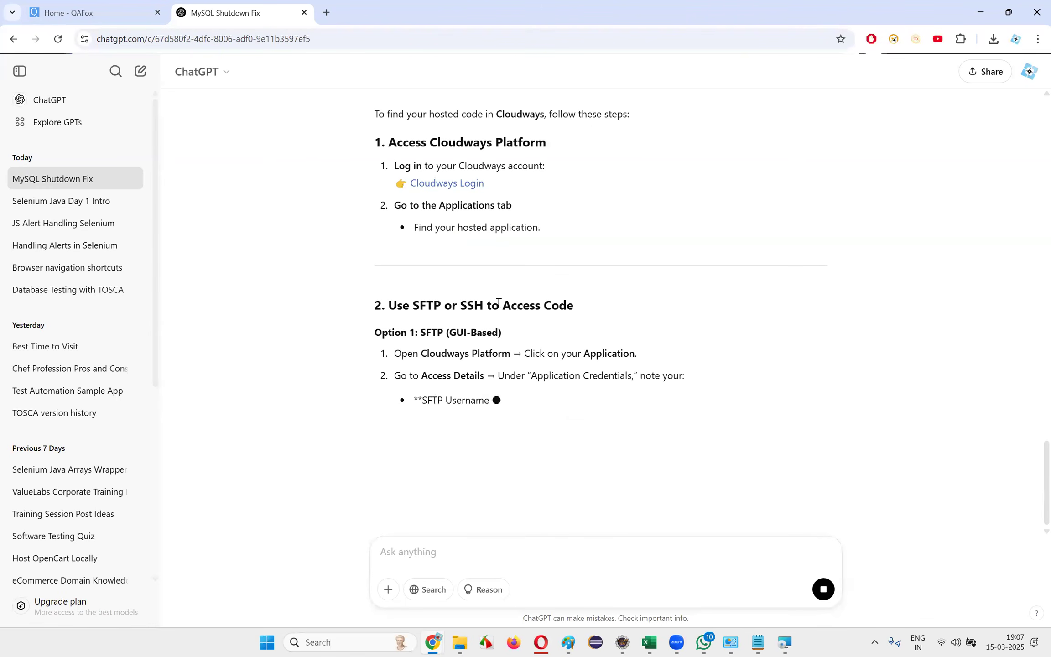
drag(394, 361, 637, 358)
click(637, 359)
drag(418, 376, 651, 386)
click(651, 386)
scroll(652, 386, down, 1)
click(550, 339)
drag(476, 315, 687, 343)
click(687, 343)
drag(574, 315, 701, 334)
click(498, 349)
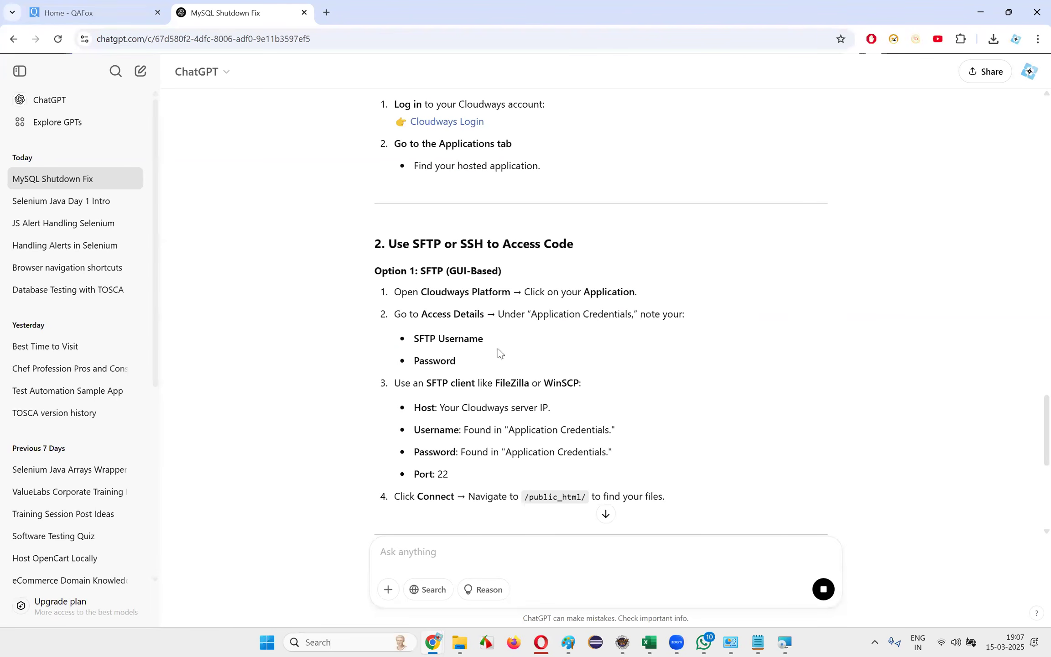
double_click(425, 360)
drag(403, 314, 704, 317)
click(704, 318)
drag(421, 341, 511, 362)
click(510, 363)
Read the SFTP client instructions covering host, username, password, port and the /public_html/ folder
drag(414, 406, 622, 386)
click(497, 397)
drag(391, 385, 581, 384)
click(546, 402)
drag(437, 409, 602, 413)
click(602, 413)
drag(440, 406, 571, 411)
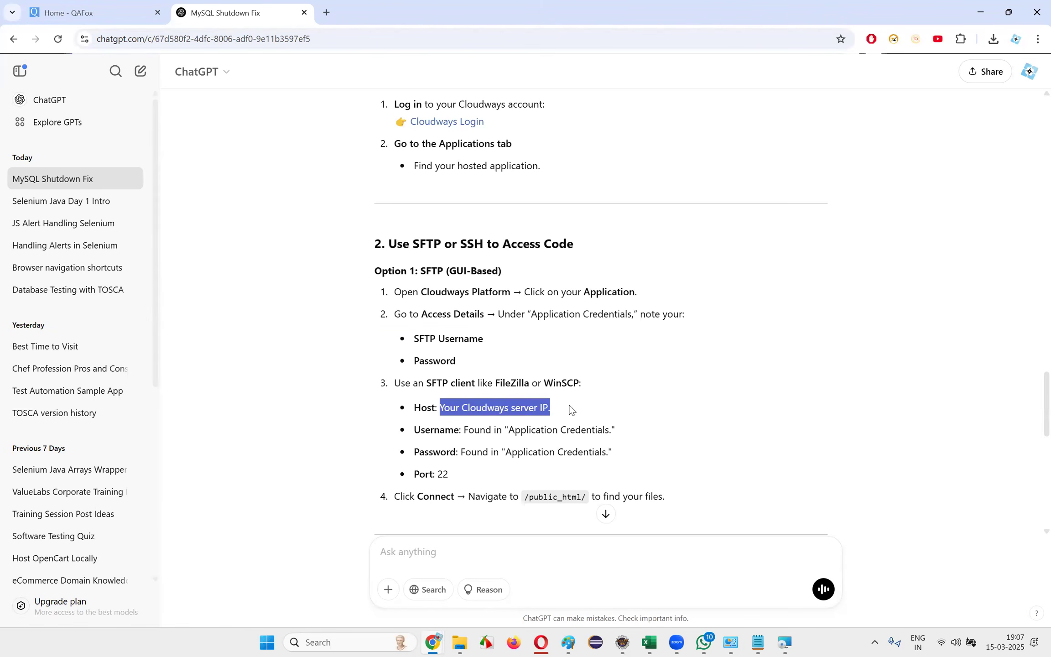
click(572, 411)
drag(458, 431, 633, 434)
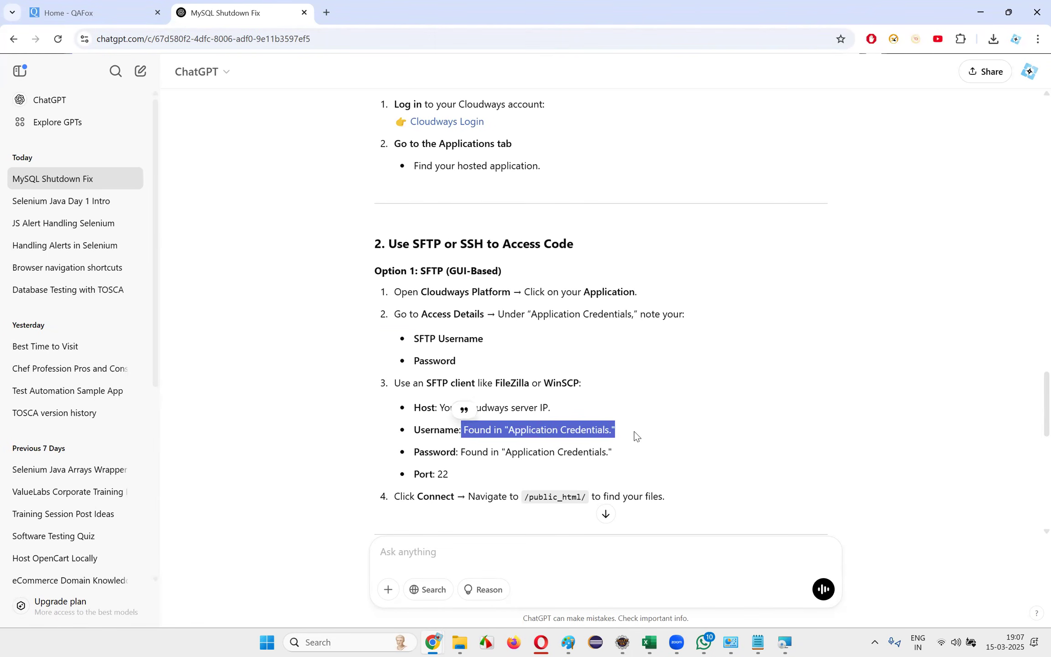
click(633, 434)
drag(463, 453, 657, 462)
click(657, 461)
drag(520, 479, 413, 476)
scroll(459, 479, down, 3)
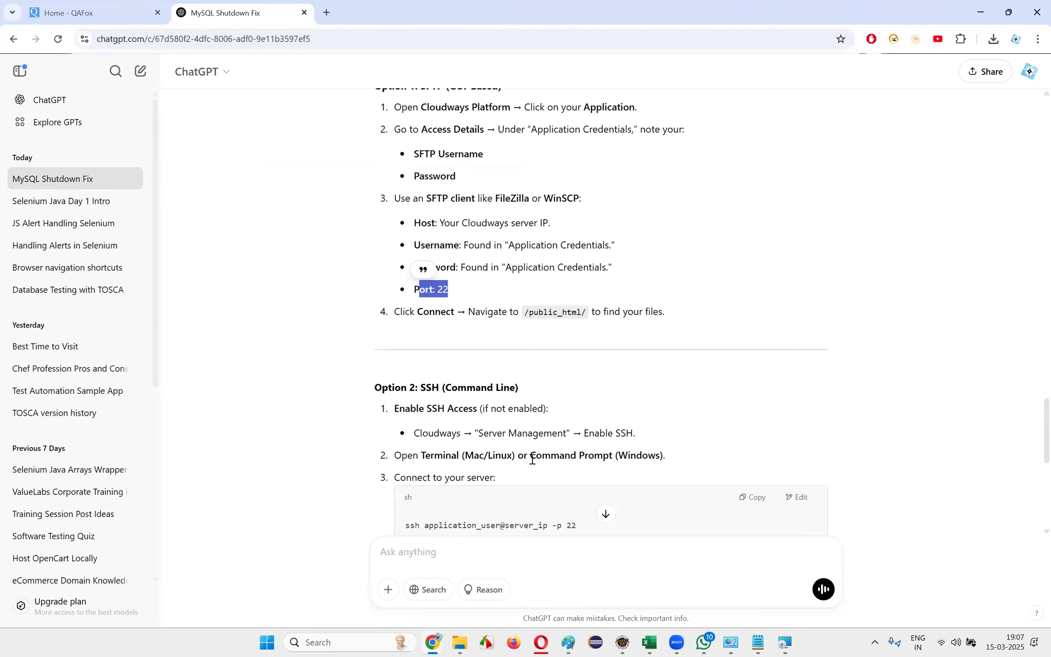
drag(503, 312, 679, 315)
click(679, 315)
Examine the SSH command-line option and the section on using the Cloudways File Manager
scroll(679, 314, down, 3)
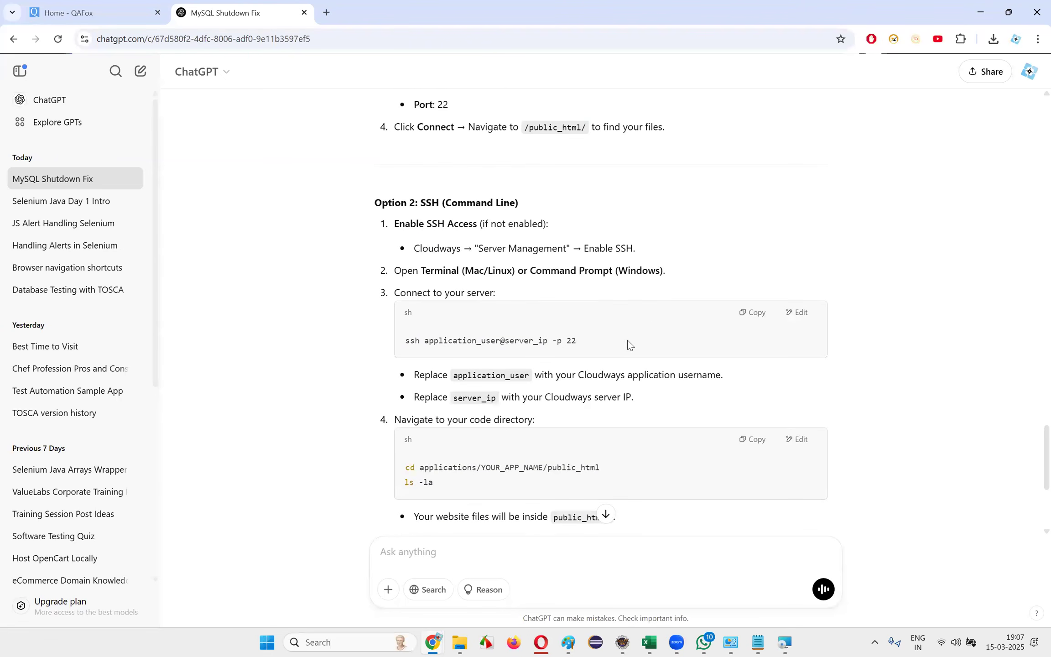
scroll(630, 341, down, 4)
drag(434, 360, 712, 399)
click(712, 399)
drag(408, 379, 615, 381)
click(599, 394)
drag(395, 380, 768, 382)
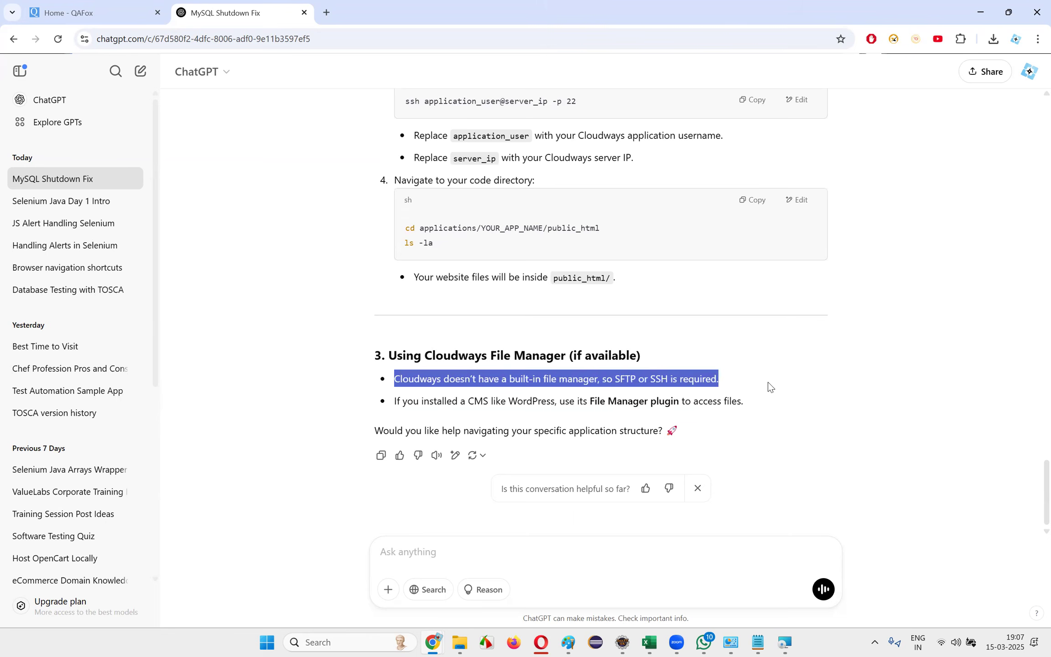
click(767, 385)
drag(402, 401, 786, 403)
click(758, 403)
click(458, 422)
click(787, 403)
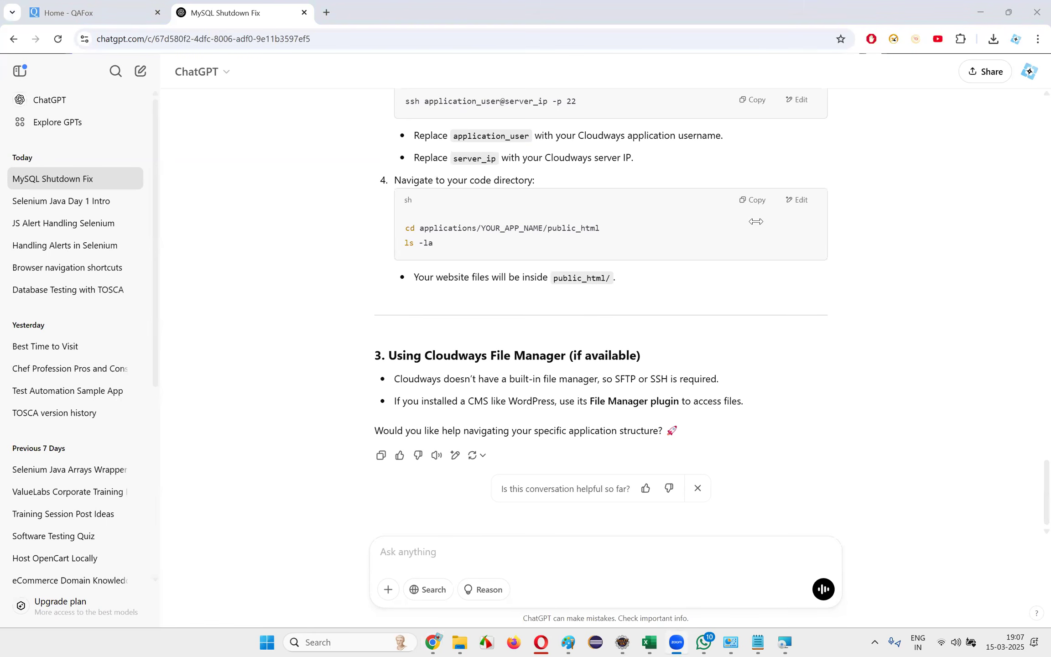
Check the progress of the MySQL Server 8.0 removal, looking at the QAFox page and WhatsApp in between
click(781, 642)
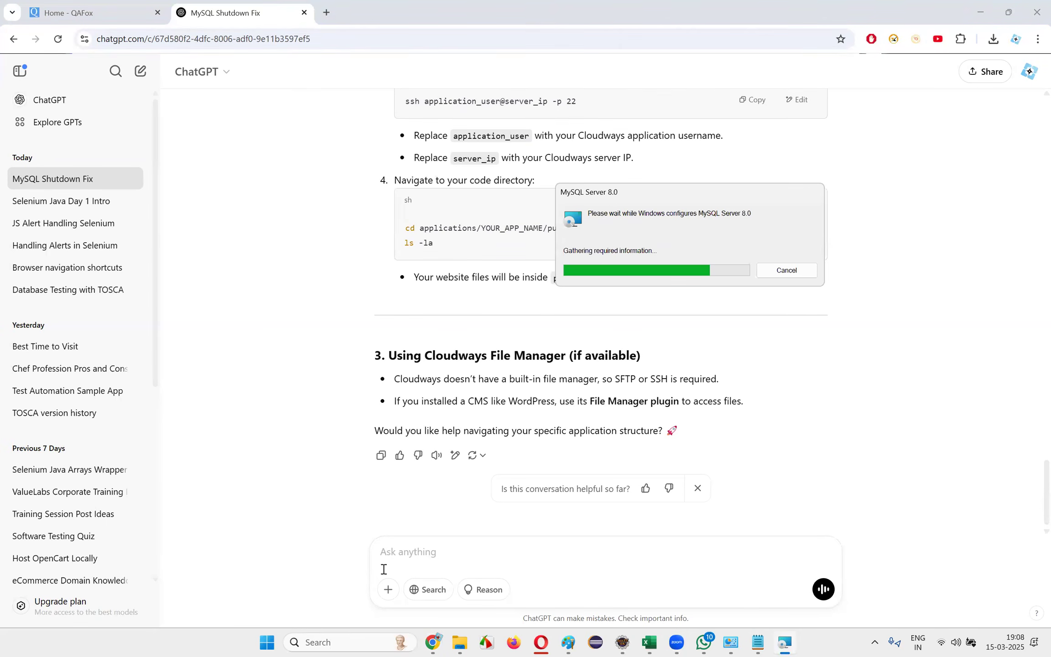
click(93, 4)
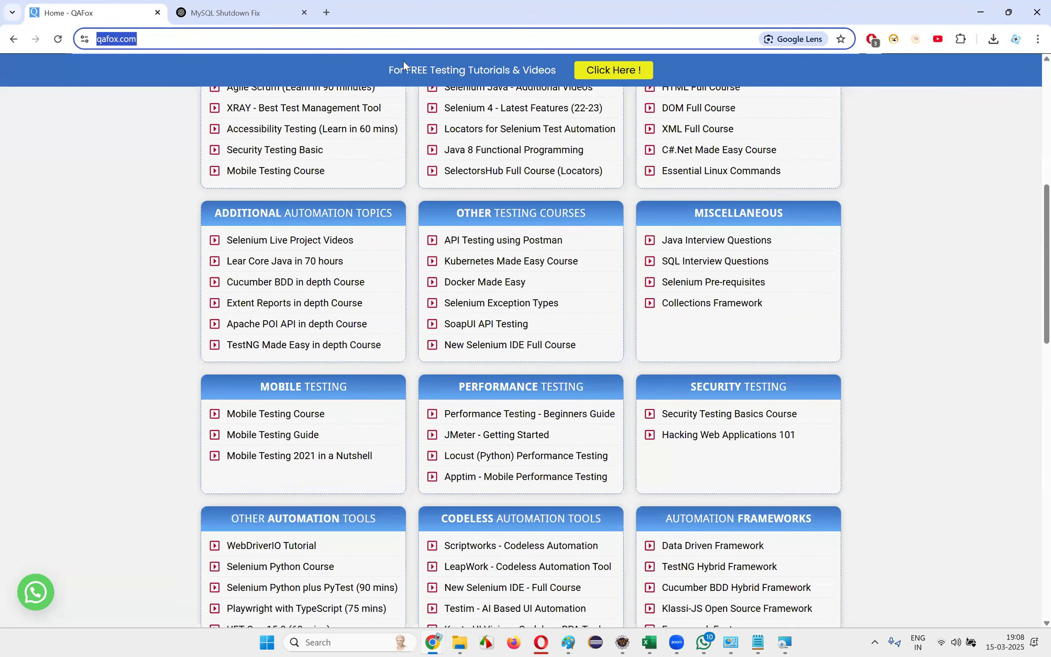
click(287, 14)
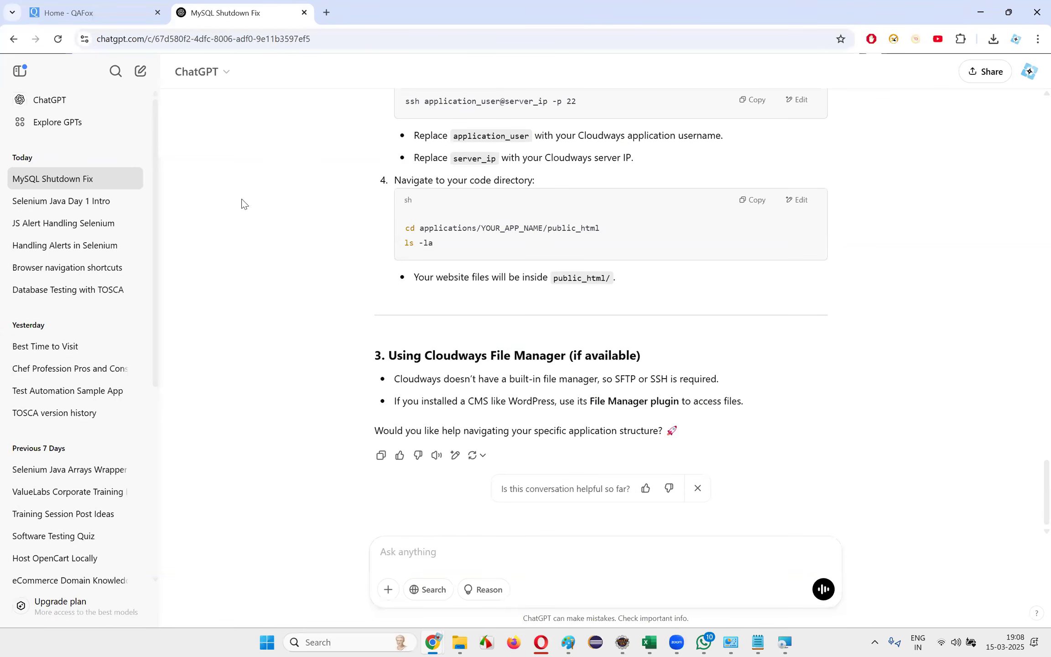
click(705, 643)
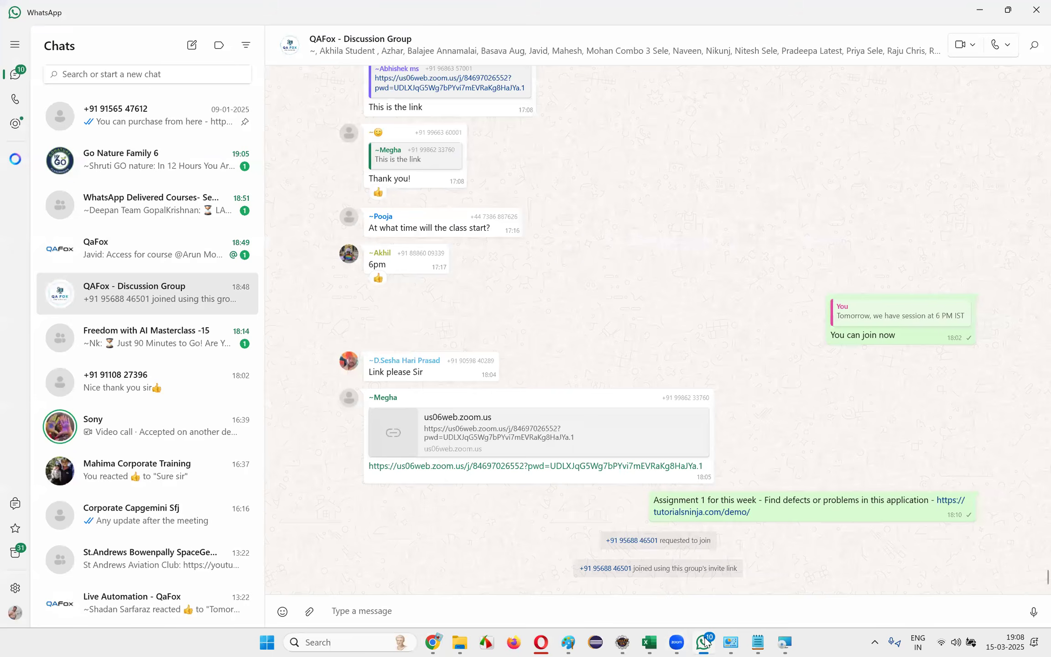
click(705, 642)
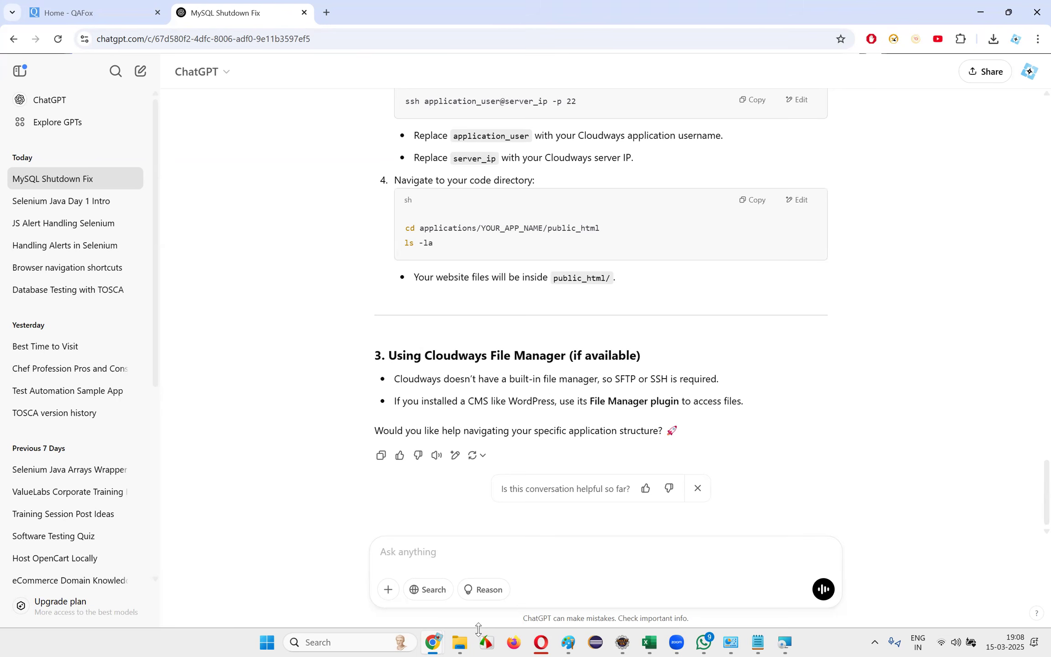
click(781, 643)
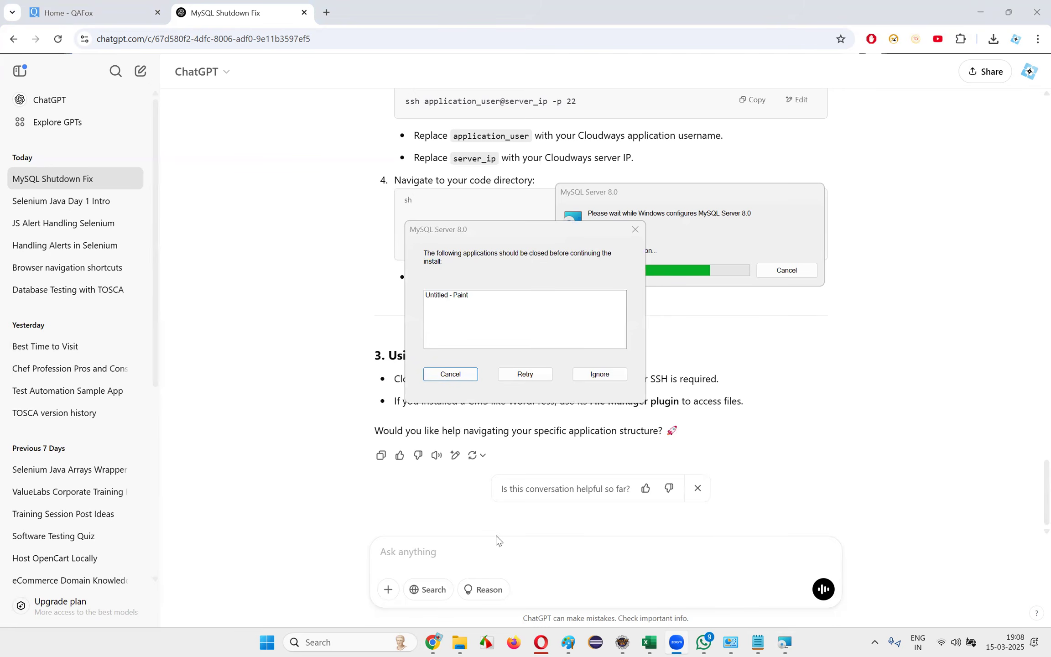
Switch to Paint and capture a rectangular area around the client-server diagram with FastStone Capture
click(568, 642)
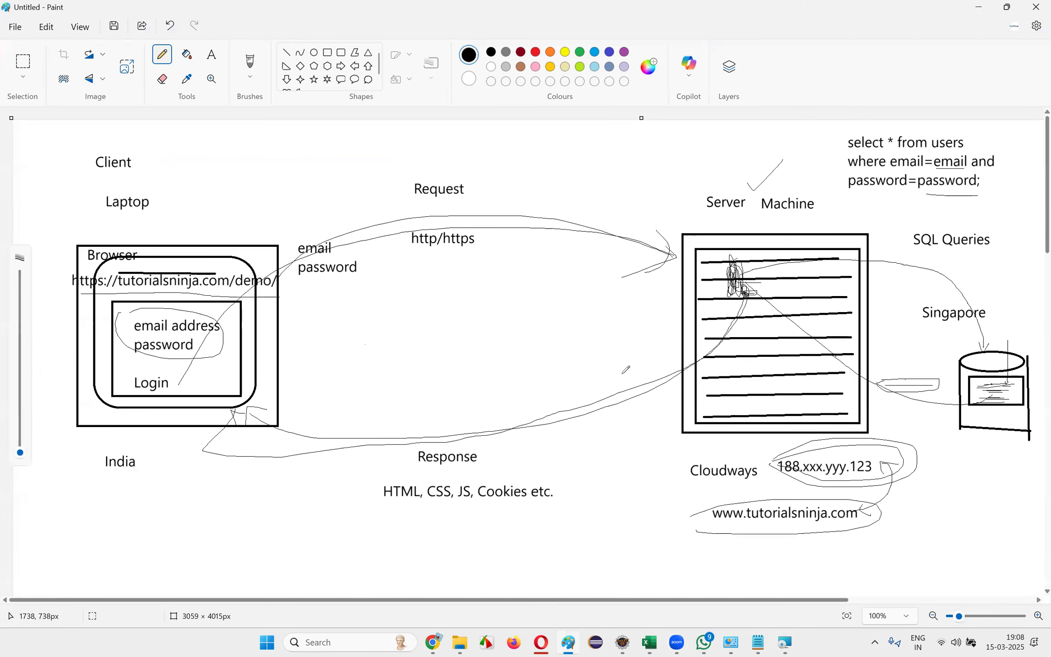
mouse_move(894, 9)
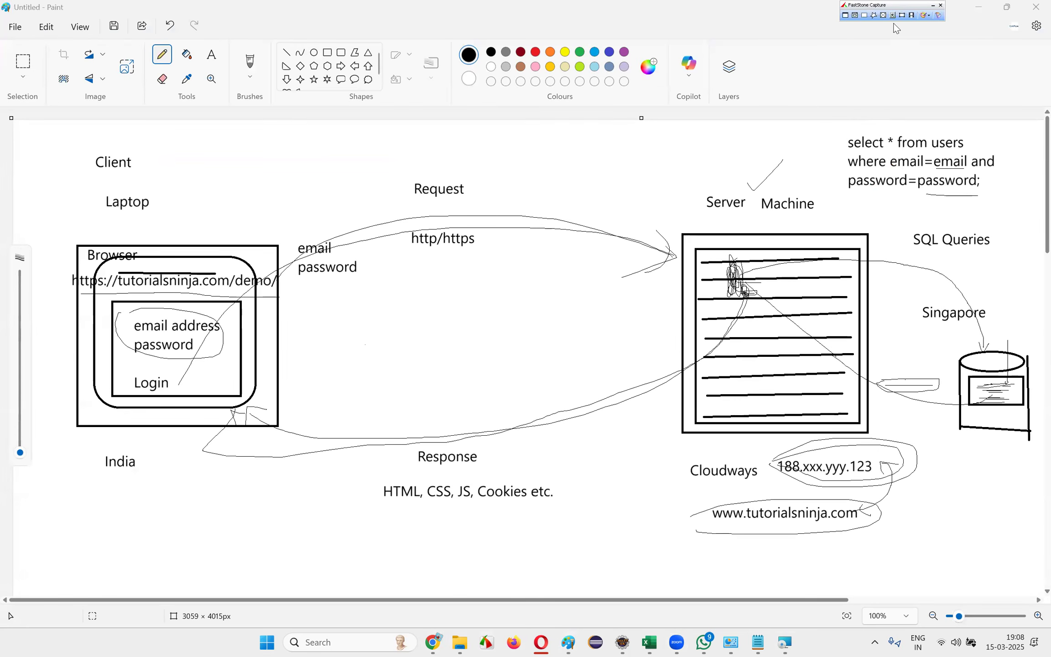
click(864, 15)
drag(57, 149, 1041, 557)
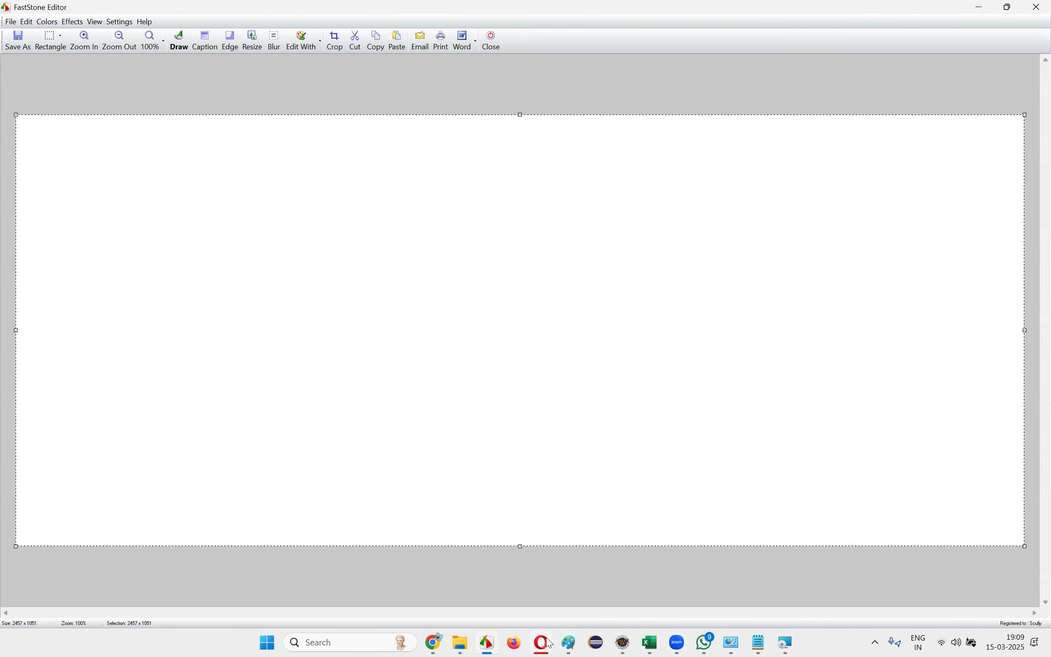
Open Telegram and post the captured client-server diagram image to the QaFox channel with compression enabled
click(343, 641)
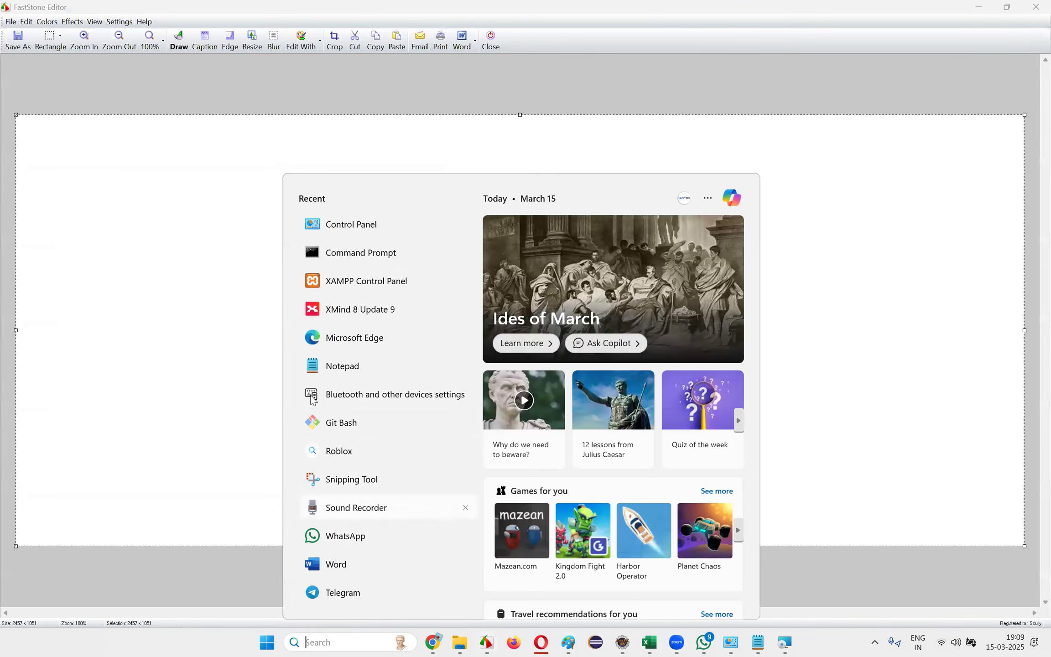
click(361, 593)
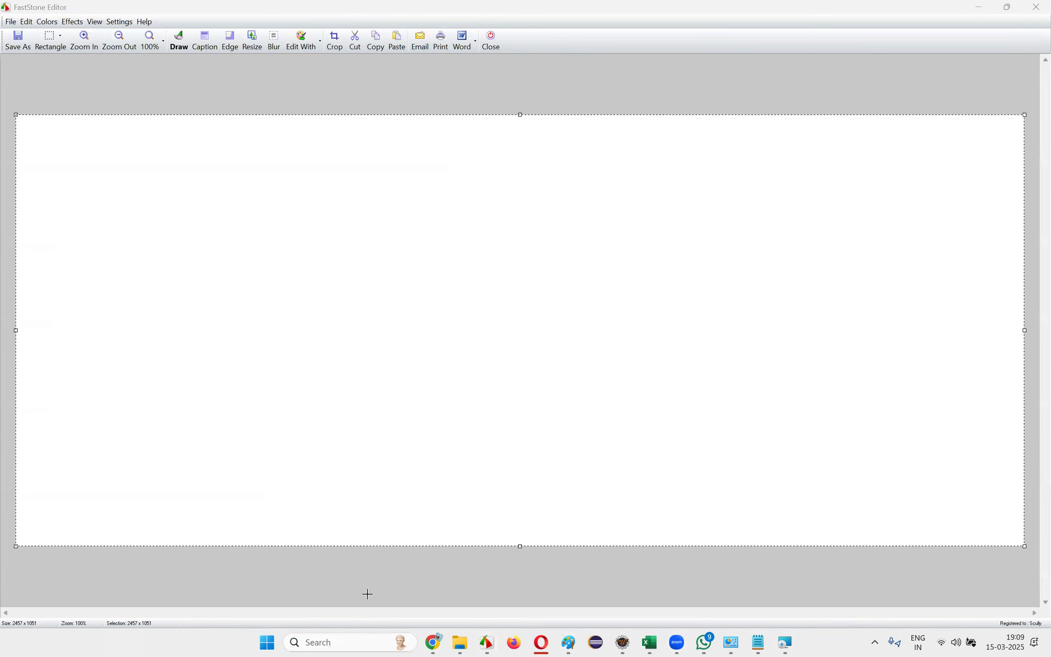
click(114, 78)
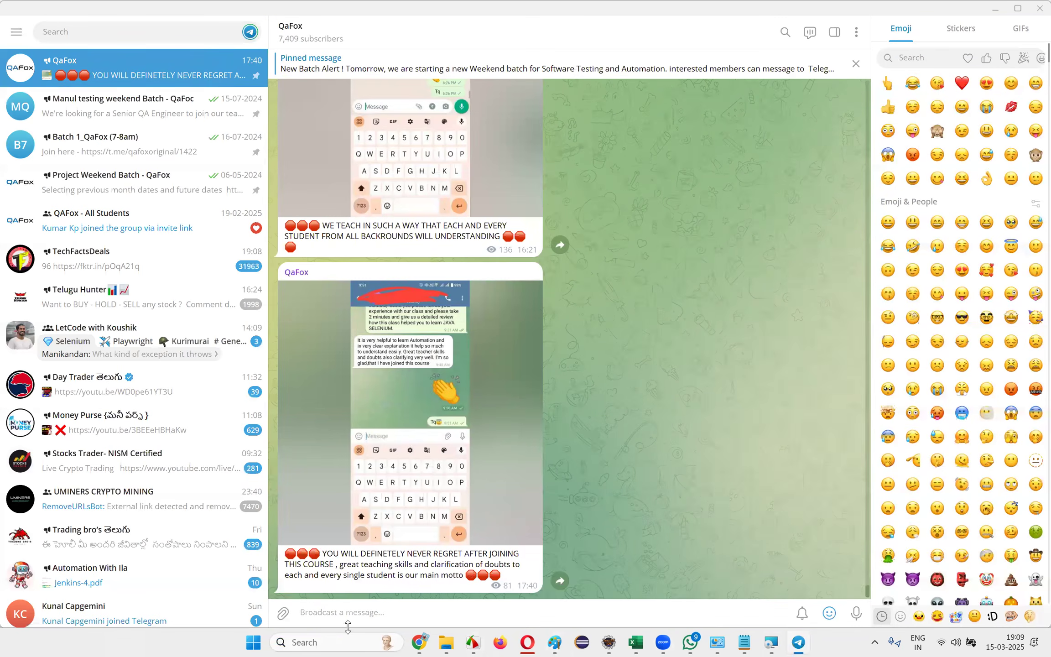
key(ctrl+v)
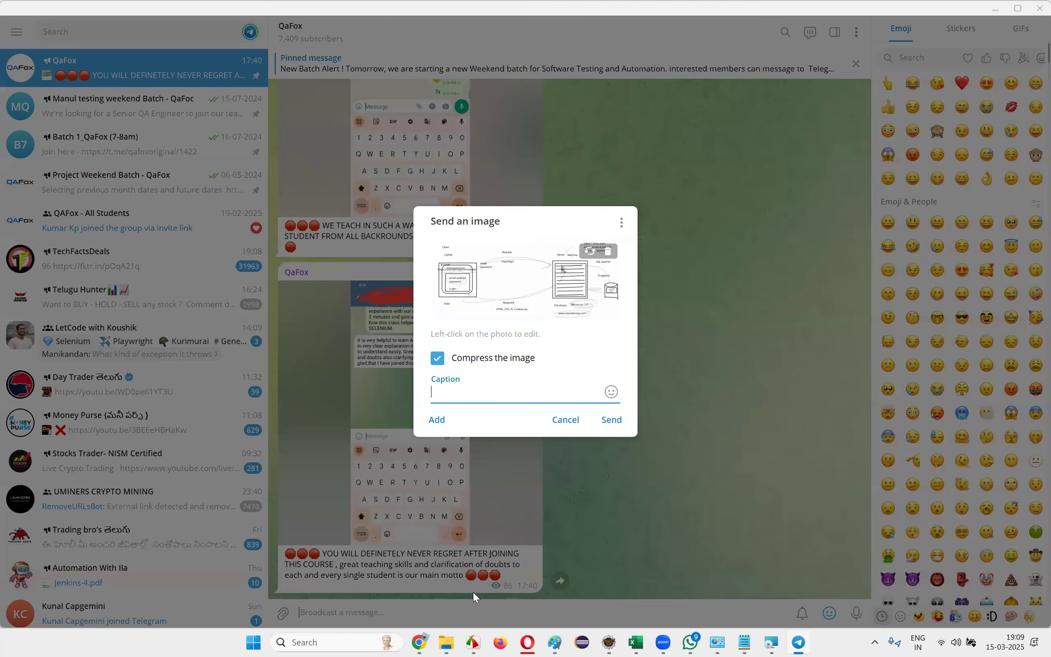
click(610, 423)
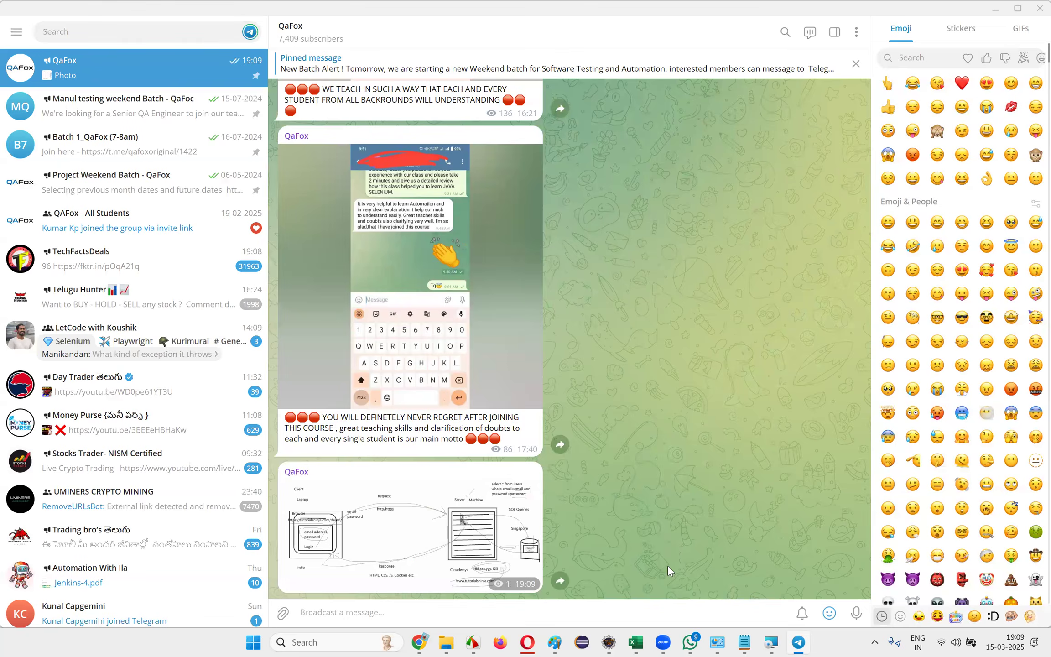
Return to FastStone Editor and close it without saving the captured image
key(alt+Tab)
click(1035, 6)
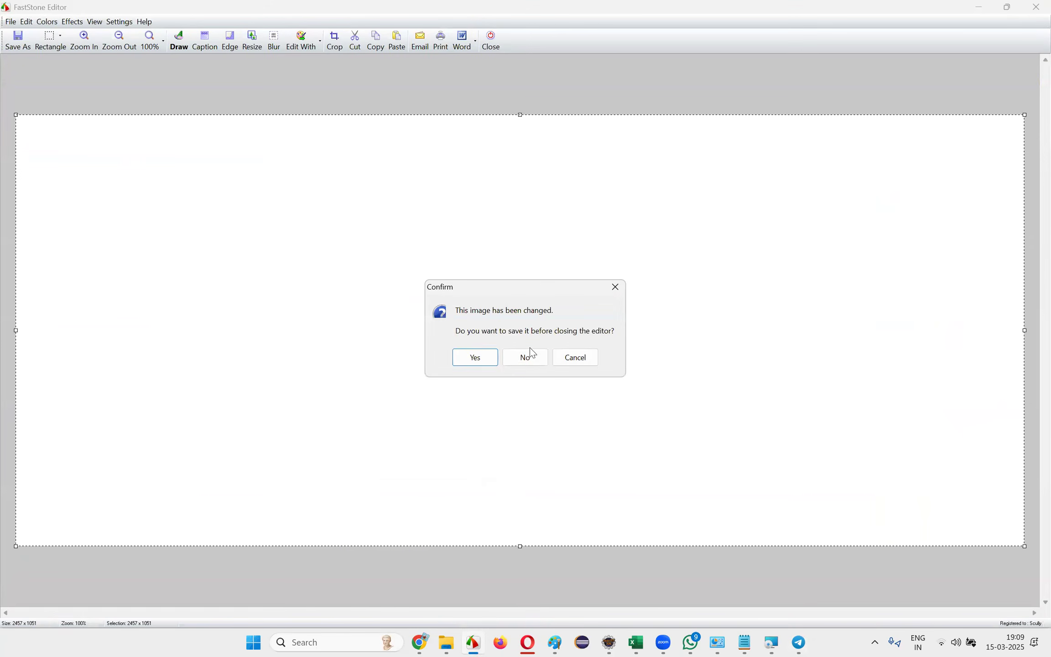
click(525, 356)
click(1035, 5)
click(538, 351)
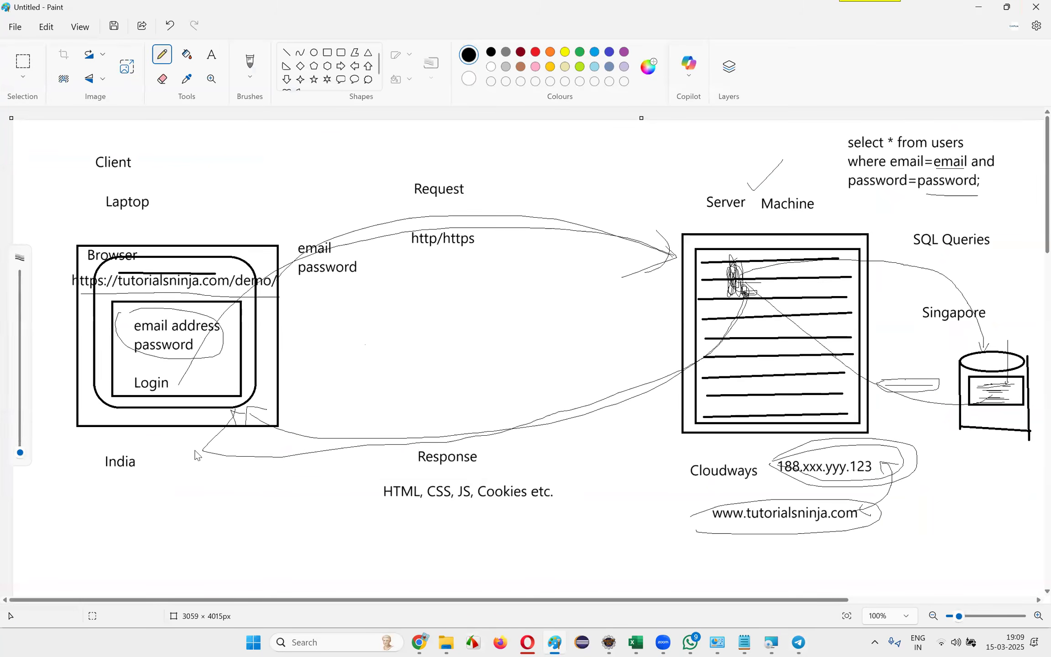
Close the Paint diagram window and retry the MySQL Server 8.0 removal
click(996, 9)
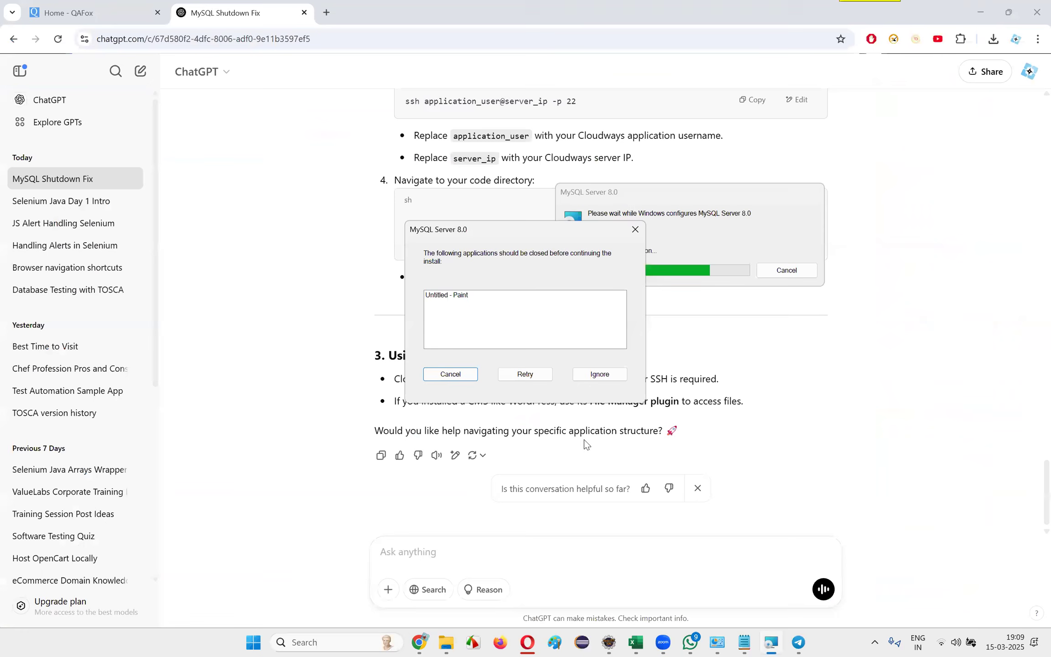
click(526, 376)
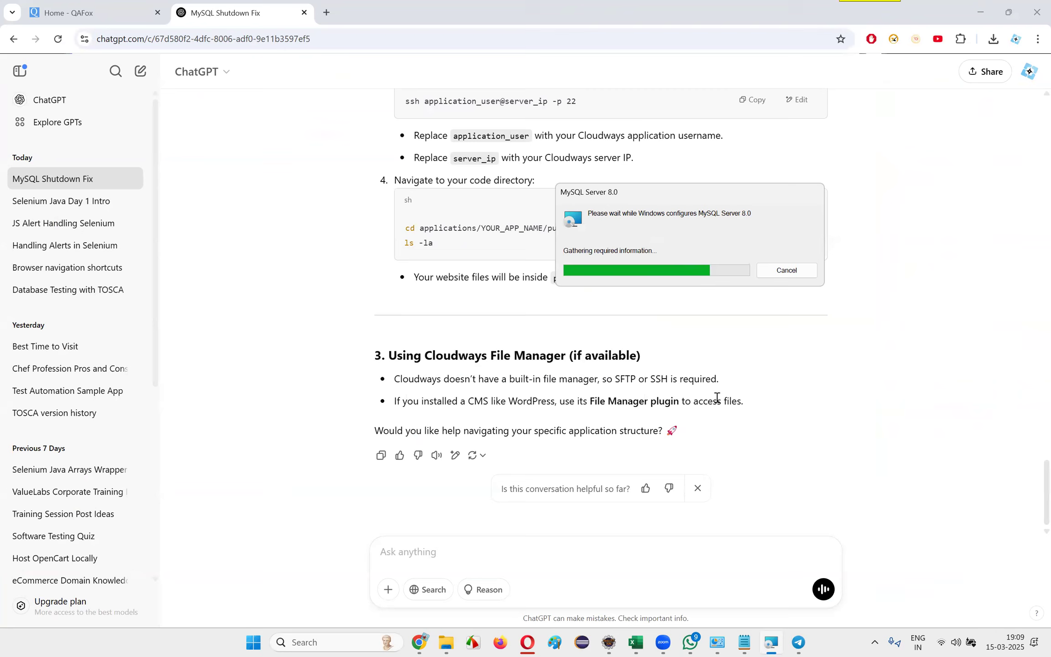
Close the Notepad window holding the MySQL error log, and close Telegram
click(744, 642)
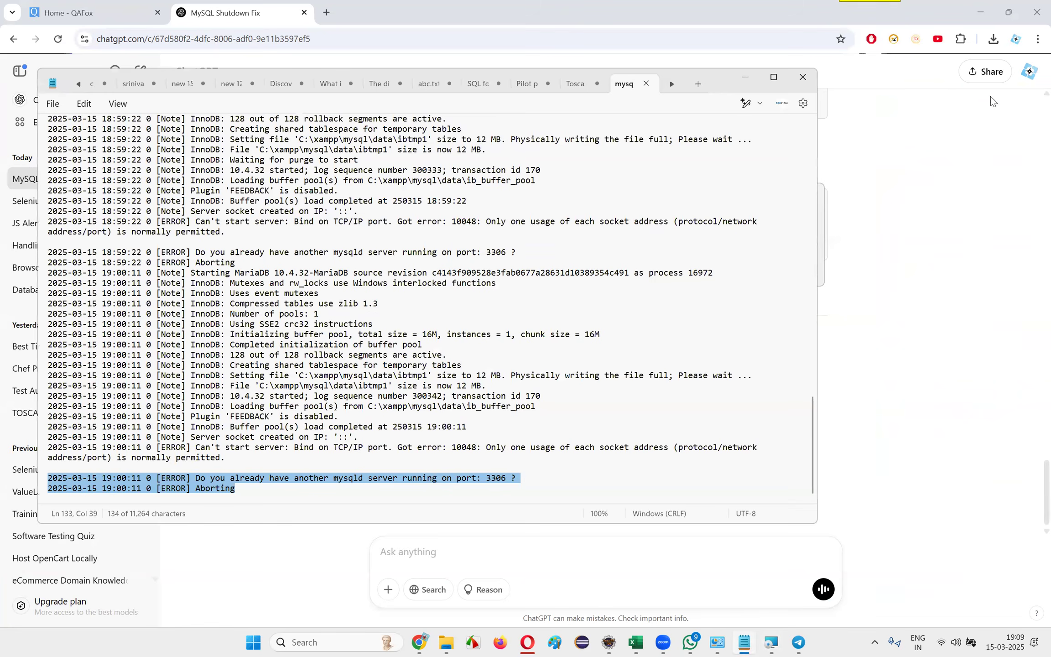
click(814, 78)
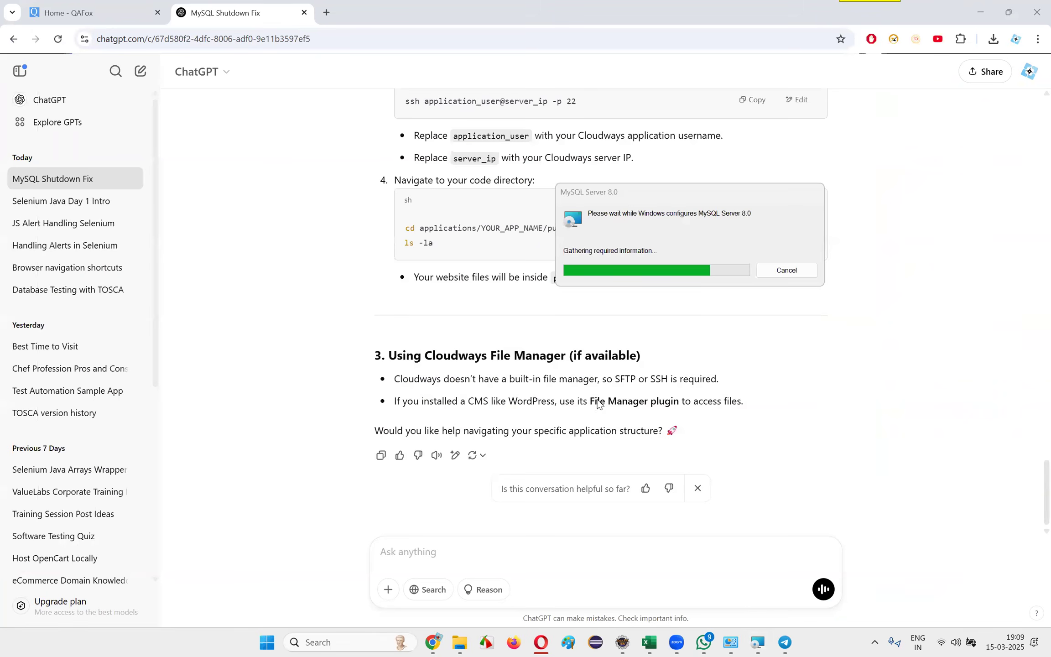
click(787, 642)
click(1036, 11)
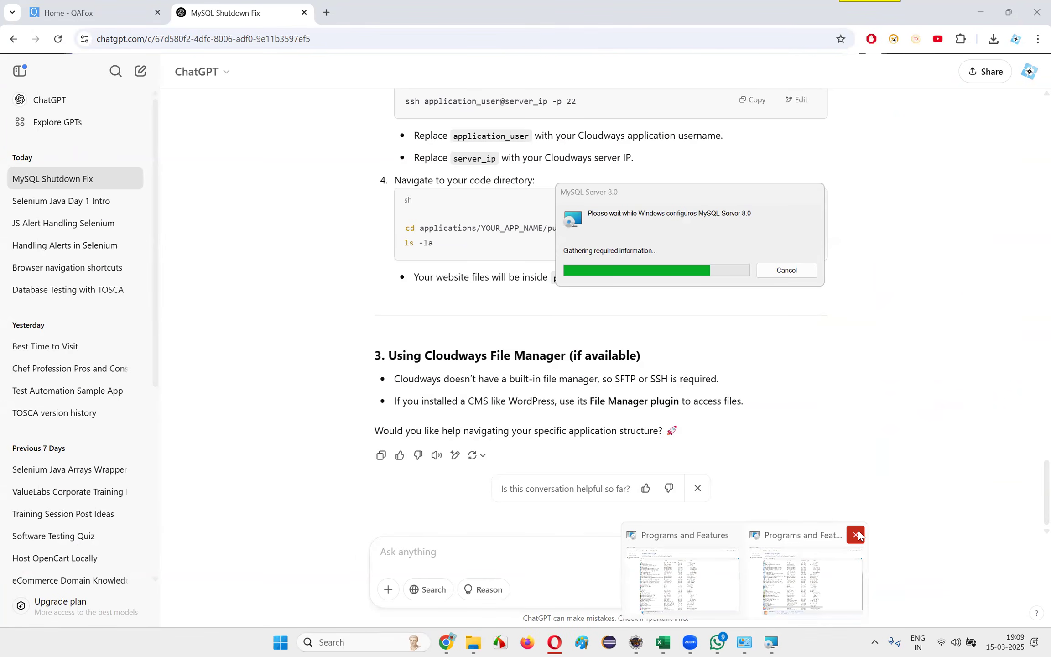
Bring up the Programs and Features list and close WhatsApp
mouse_move(748, 642)
click(676, 573)
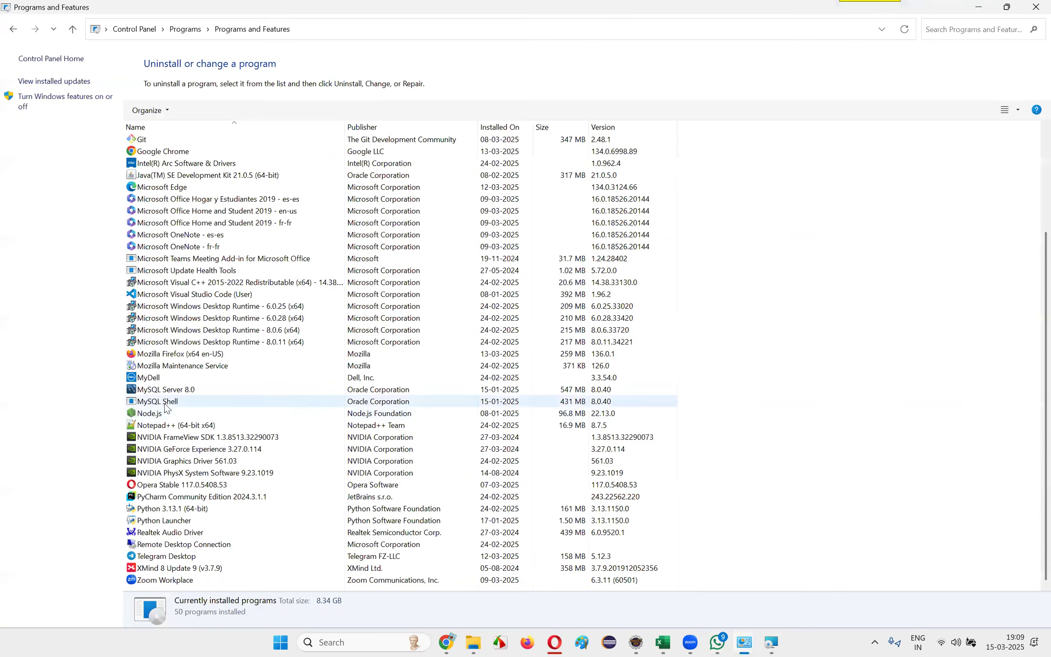
mouse_move(745, 642)
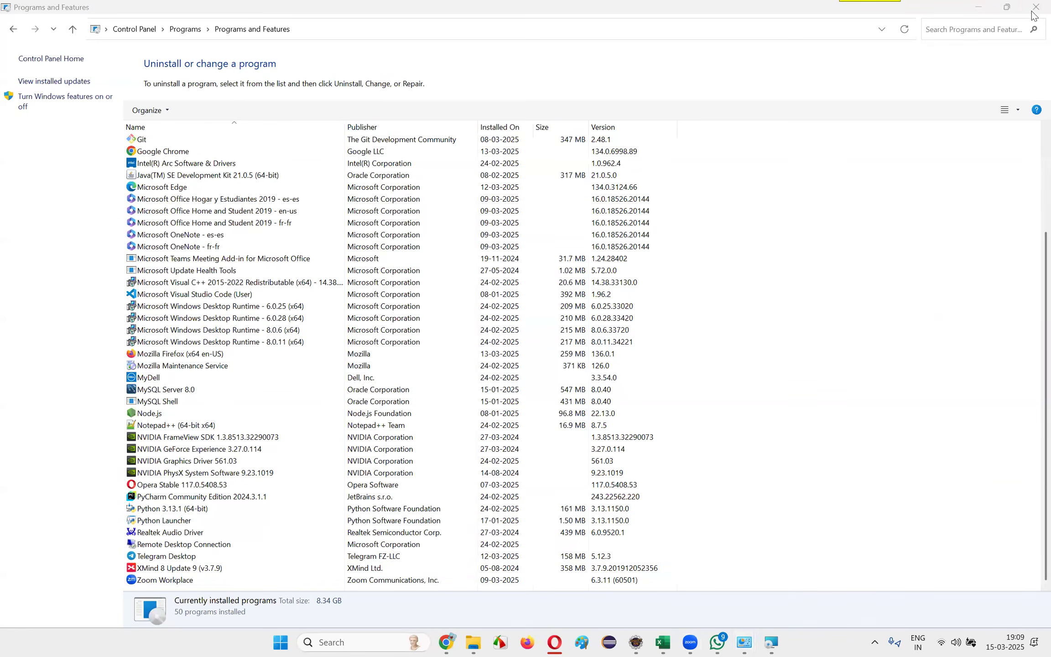
click(718, 642)
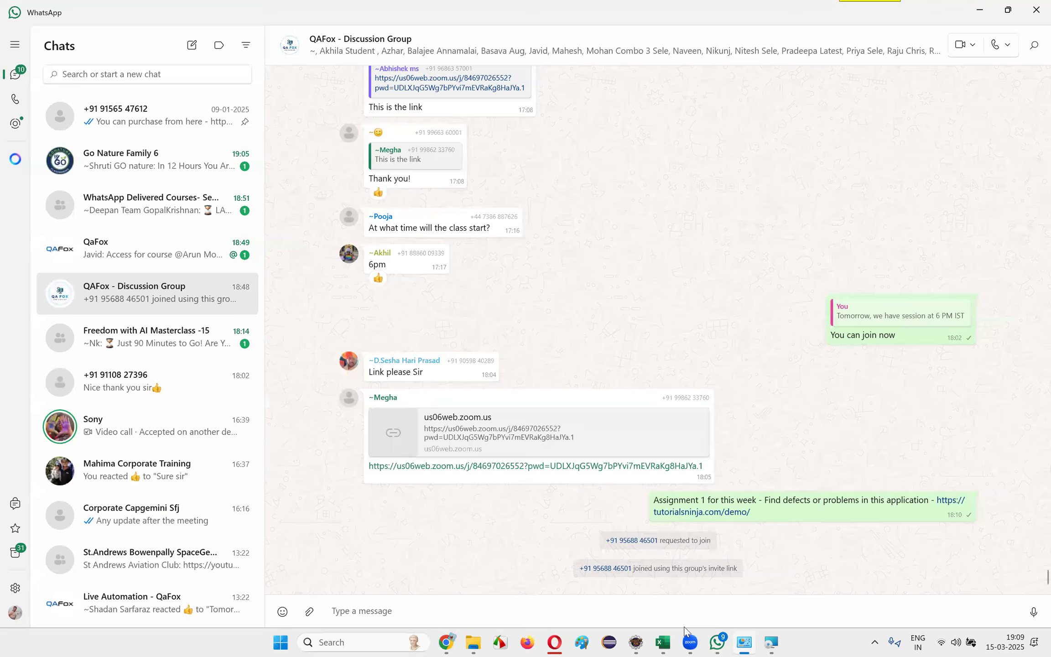
click(1034, 11)
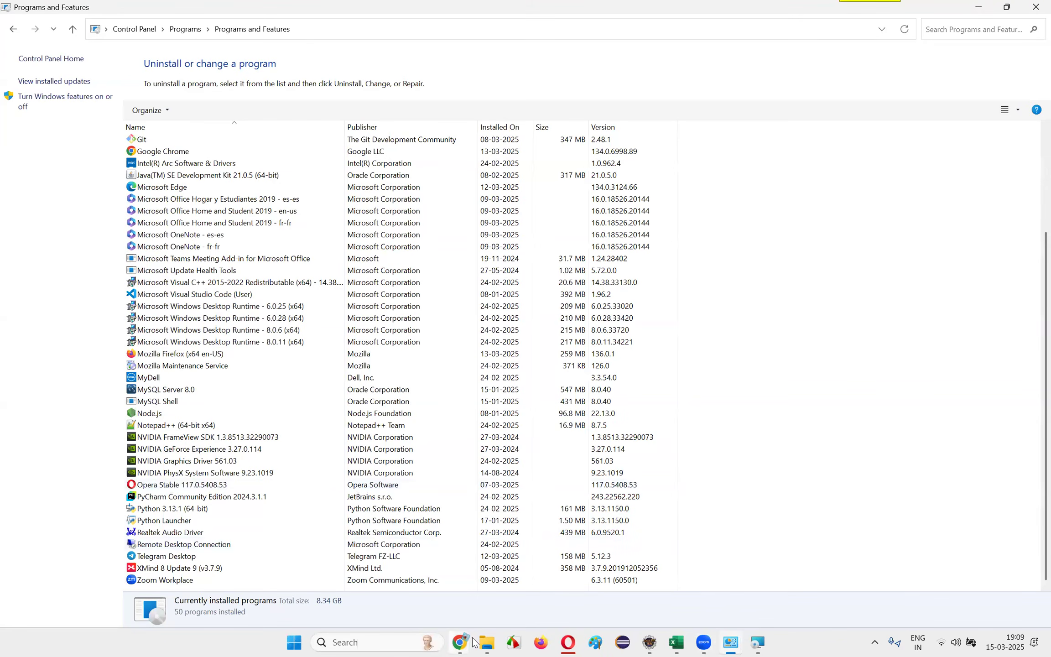
Close the TutorialsNinja Web Application test cases workbook in Excel, saving its changes
mouse_move(460, 642)
click(768, 643)
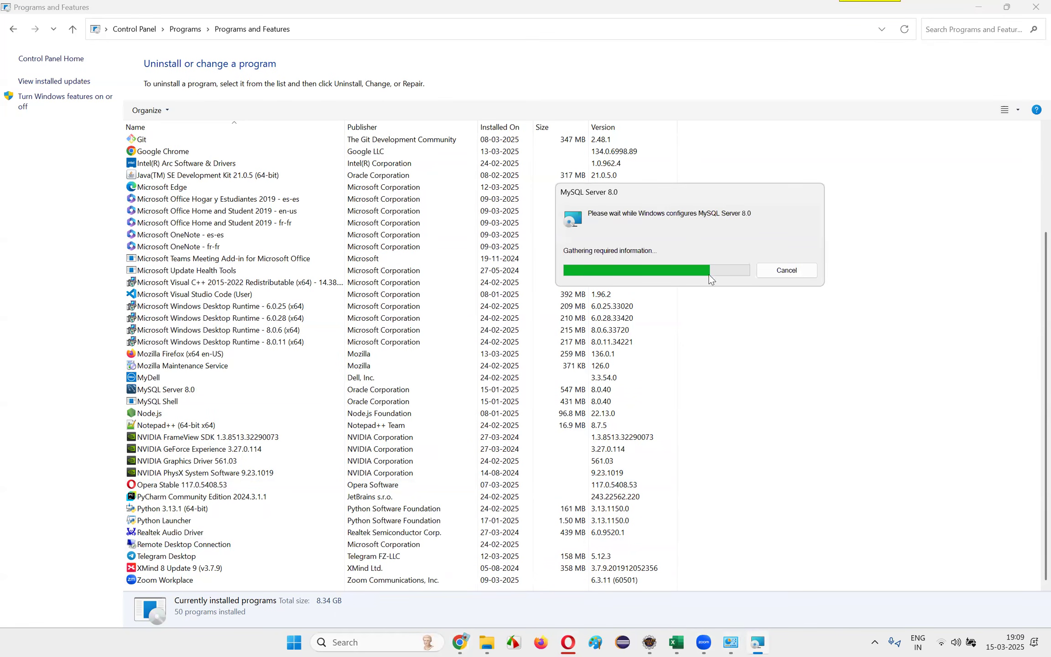
click(683, 643)
click(1037, 10)
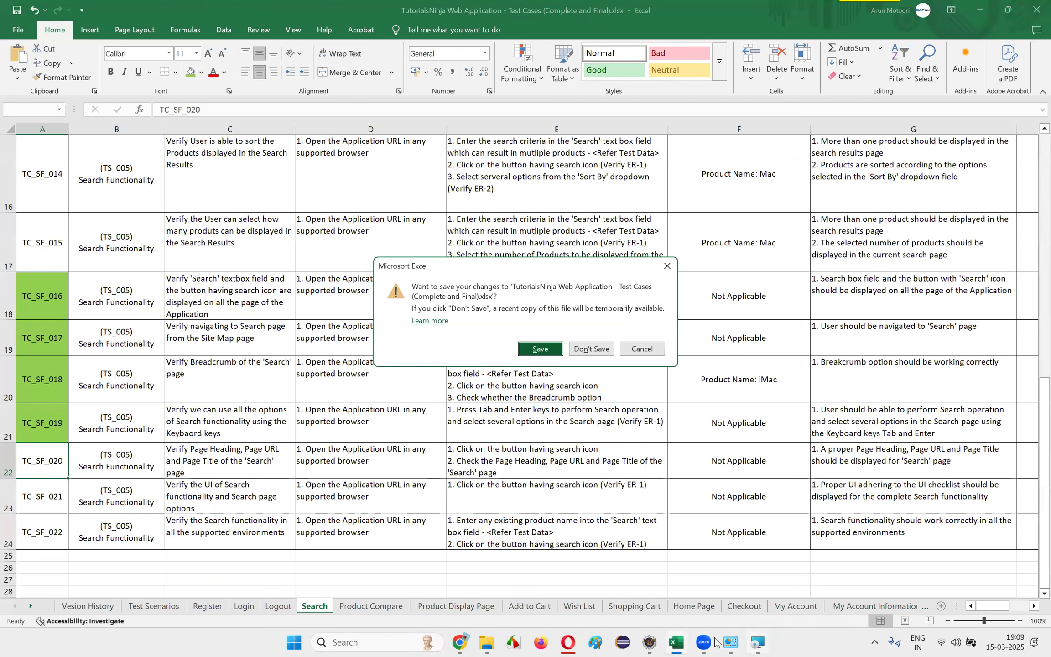
click(541, 349)
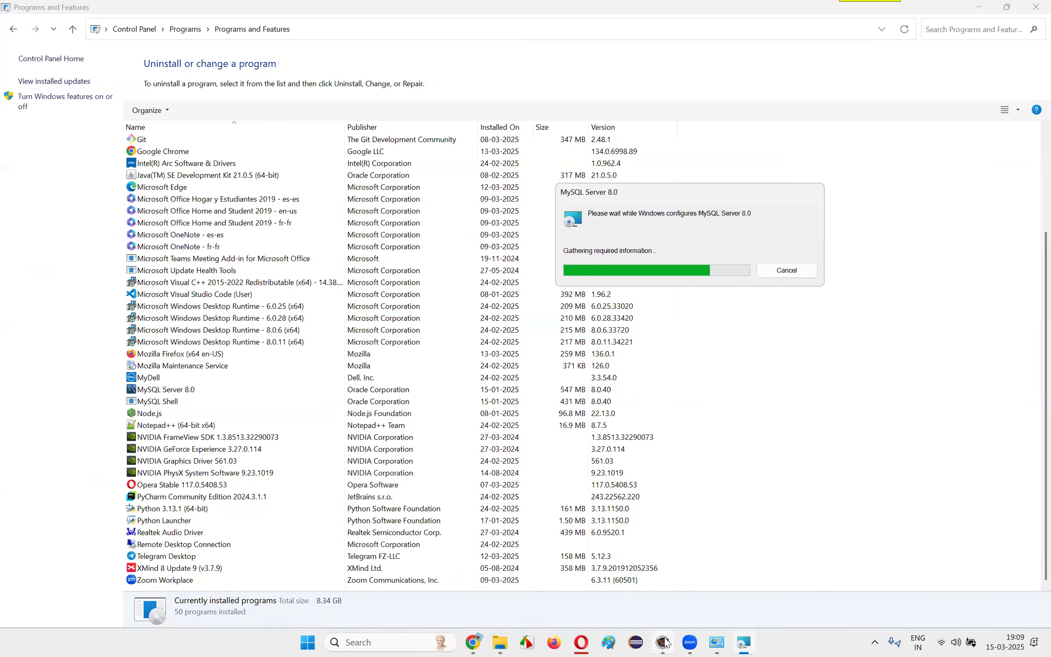
Close Eclipse, saving DemoOne.java, and close the remaining Programs and Features window
click(663, 642)
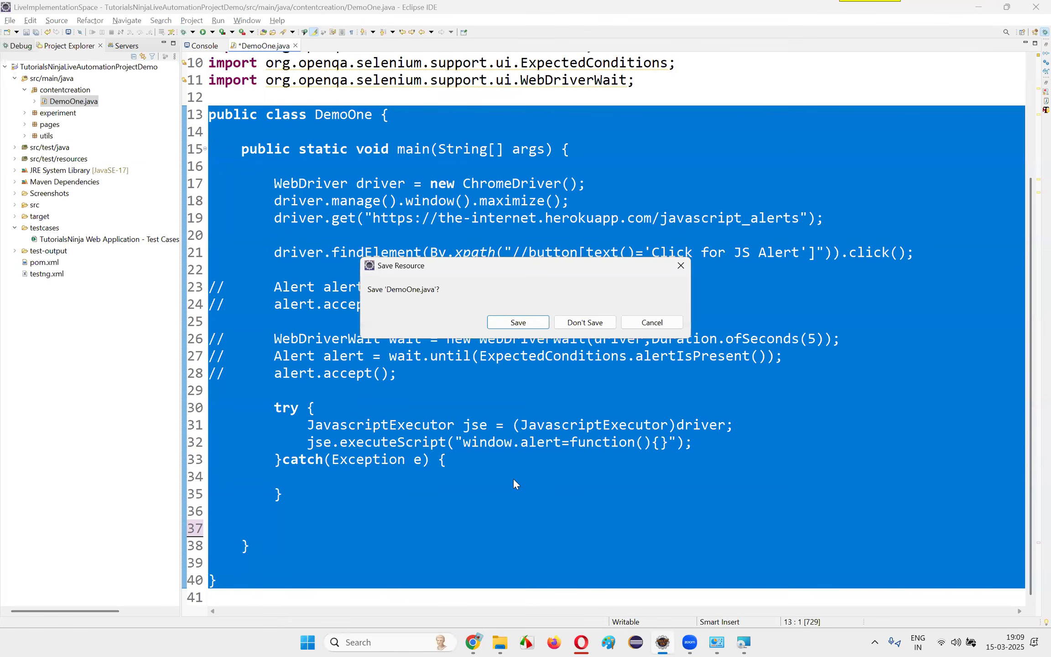
click(518, 322)
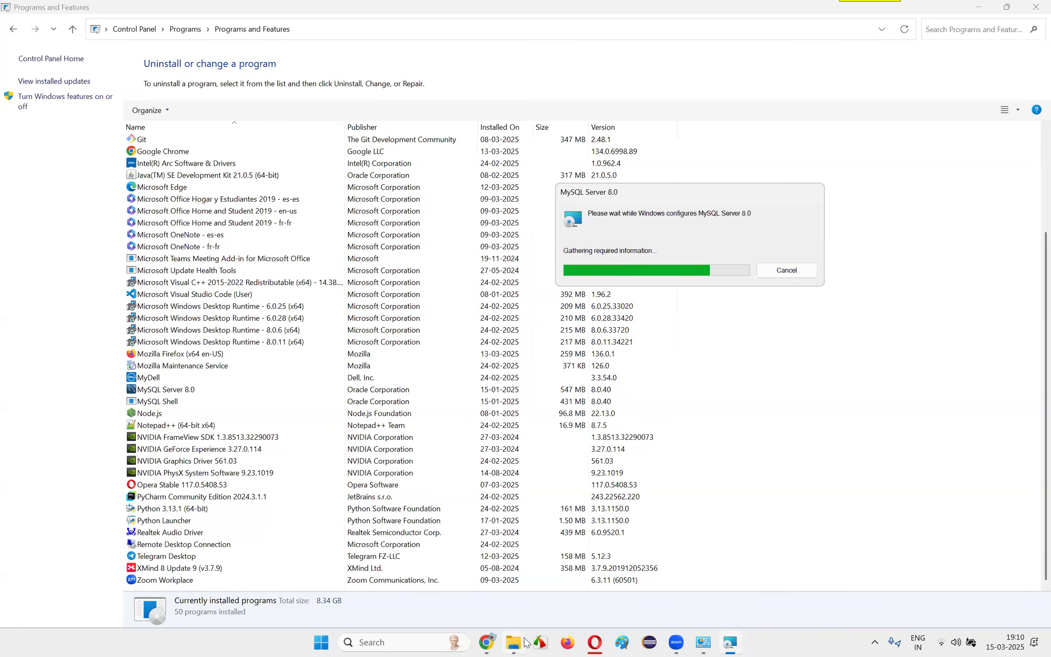
mouse_move(519, 643)
click(703, 642)
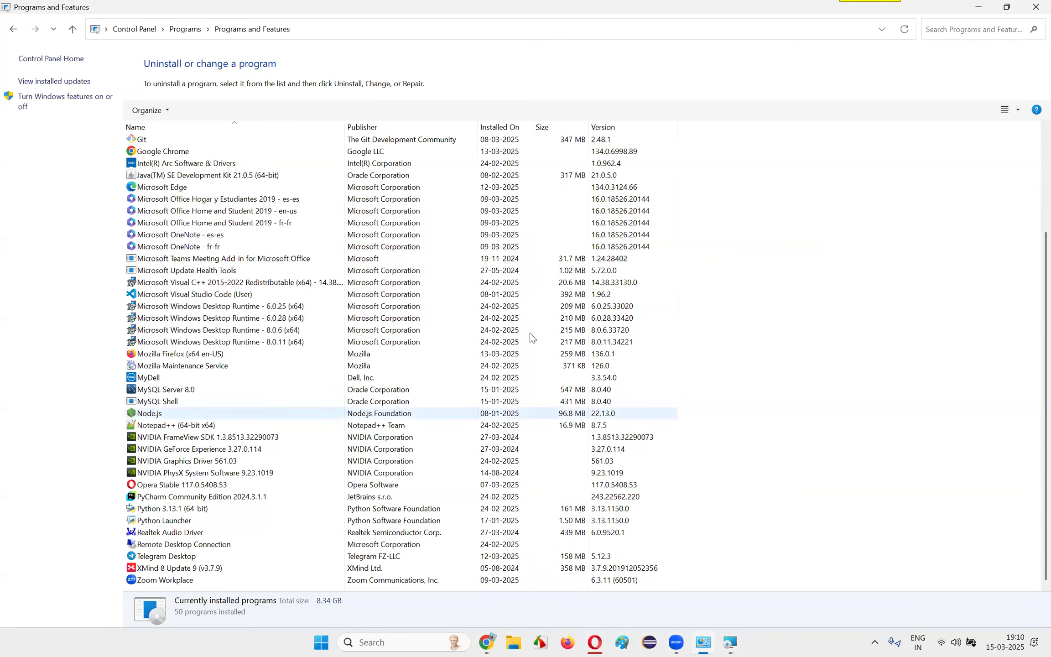
click(1034, 16)
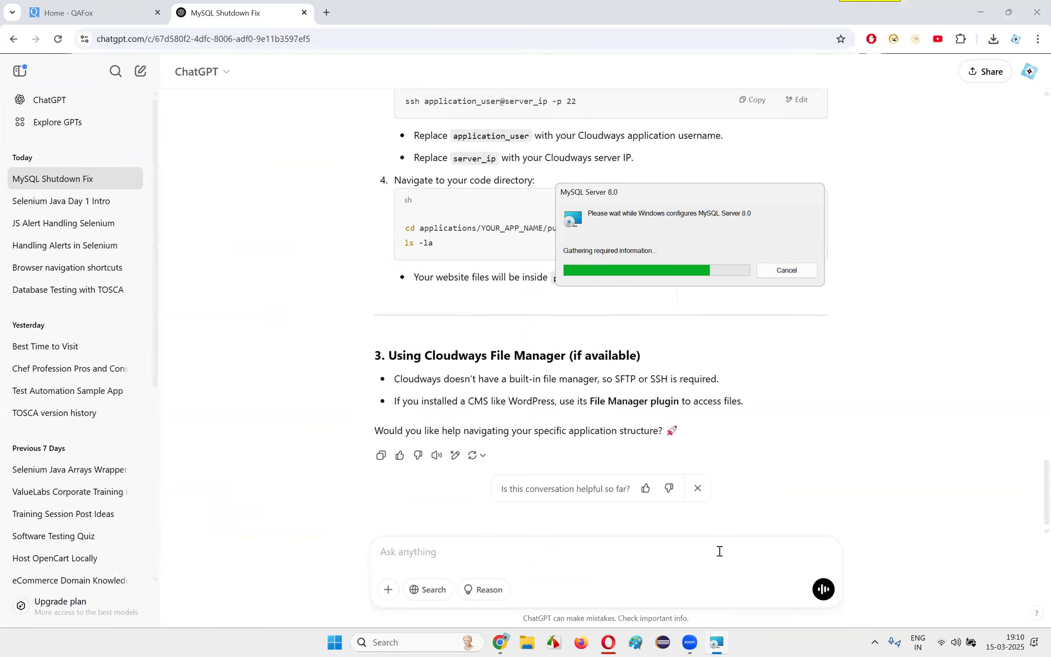
click(410, 642)
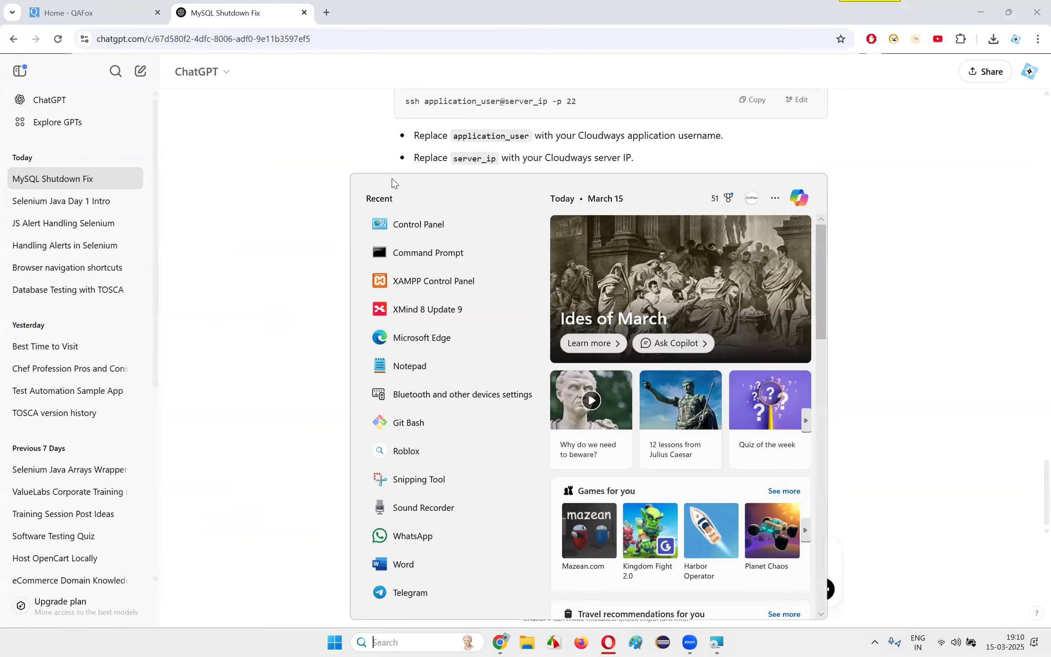
click(884, 254)
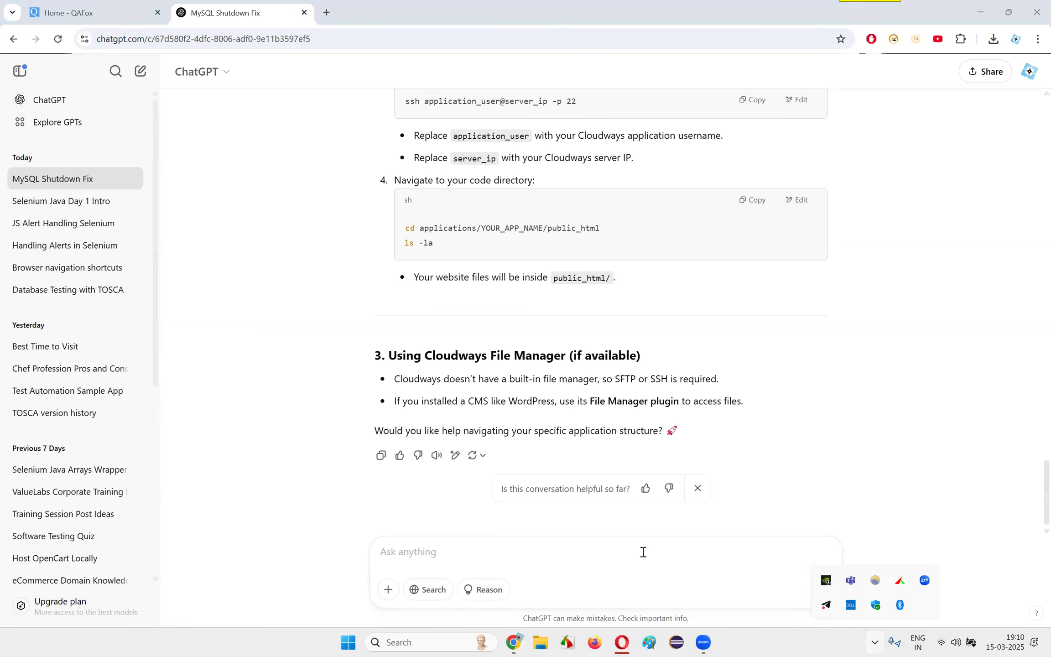
Open Control Panel and bring up the list of installed programs for uninstalling
click(429, 643)
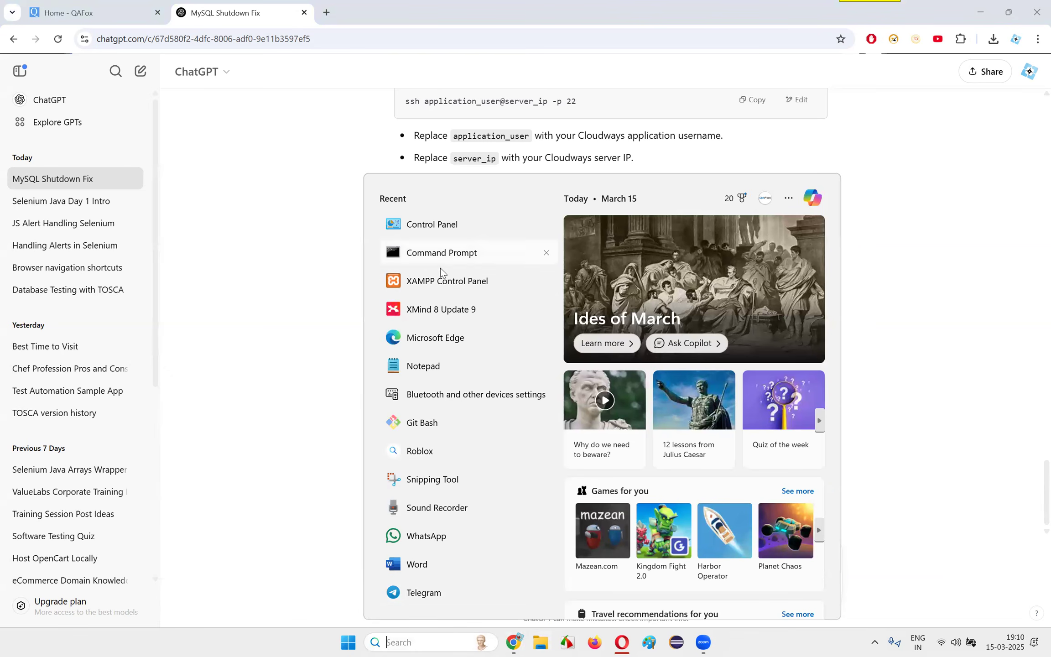
click(451, 225)
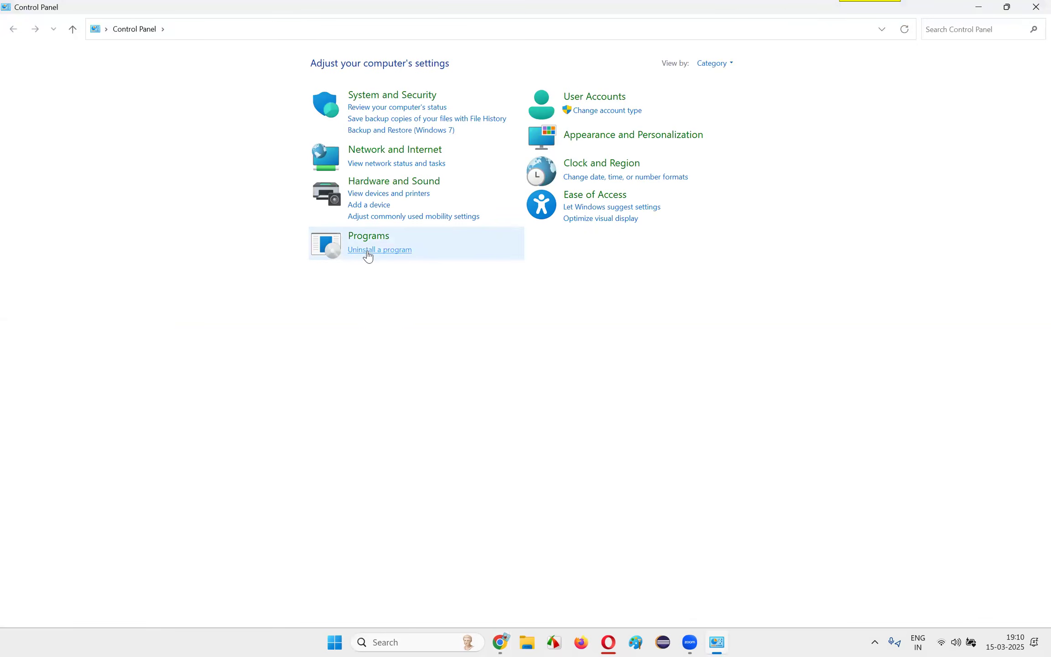
click(368, 252)
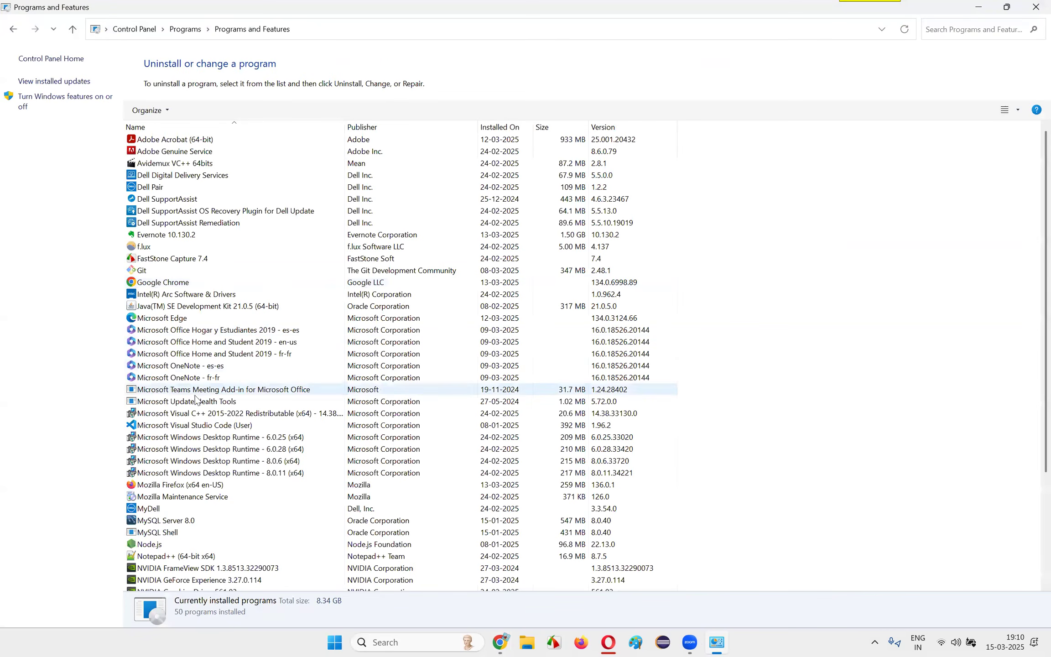
Try to uninstall MySQL Shell from the installed programs list, and dismiss the installer message
click(192, 521)
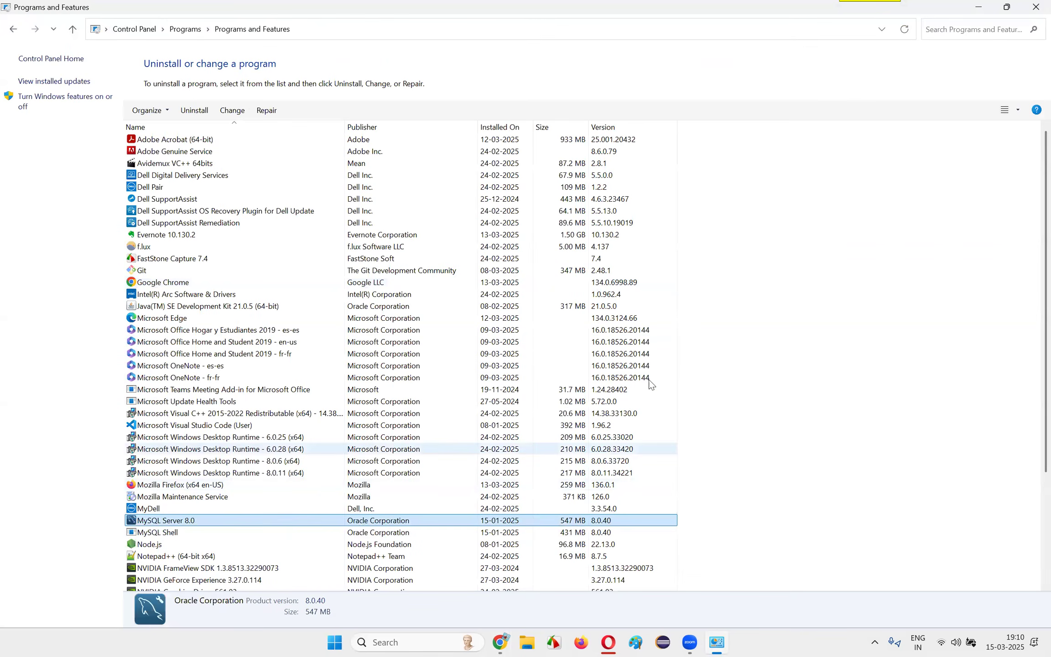
click(148, 536)
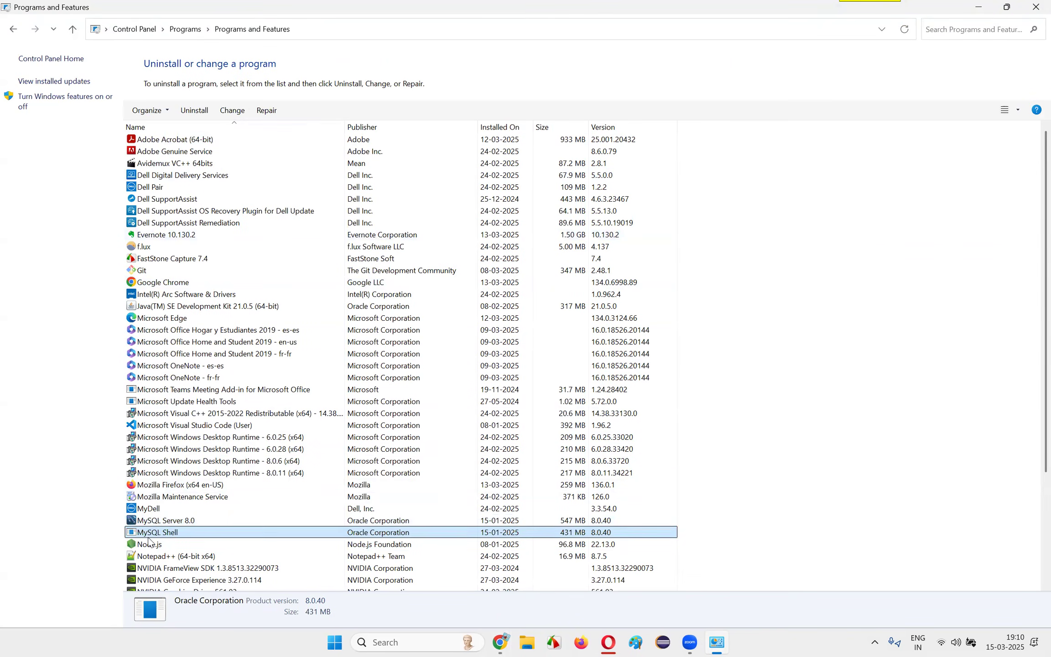
click(717, 640)
click(716, 639)
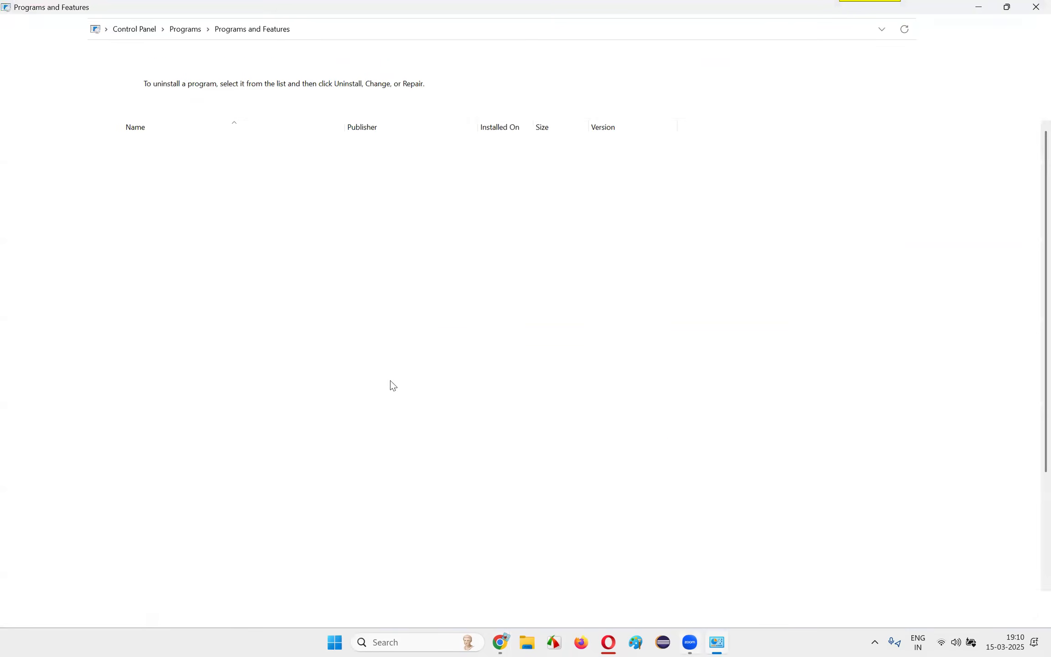
click(194, 108)
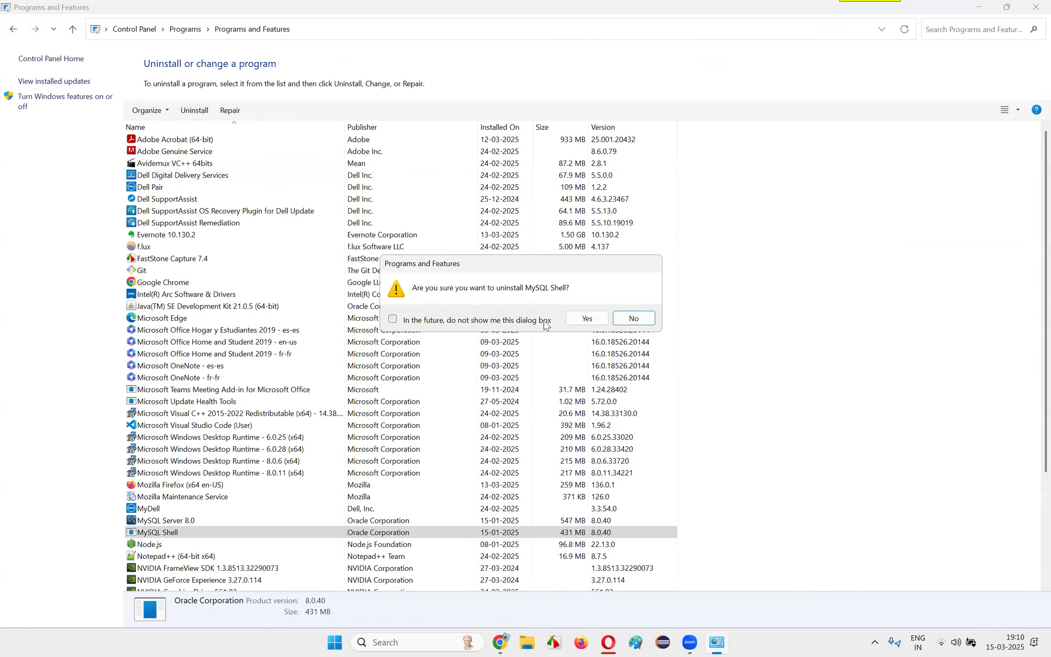
click(587, 318)
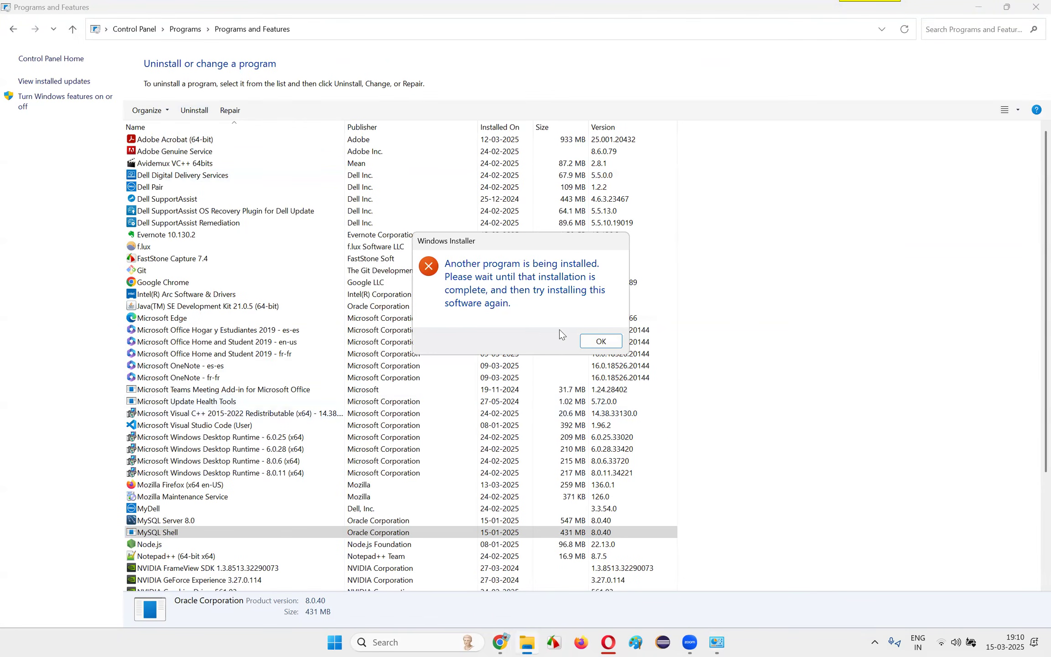
click(601, 342)
click(1034, 642)
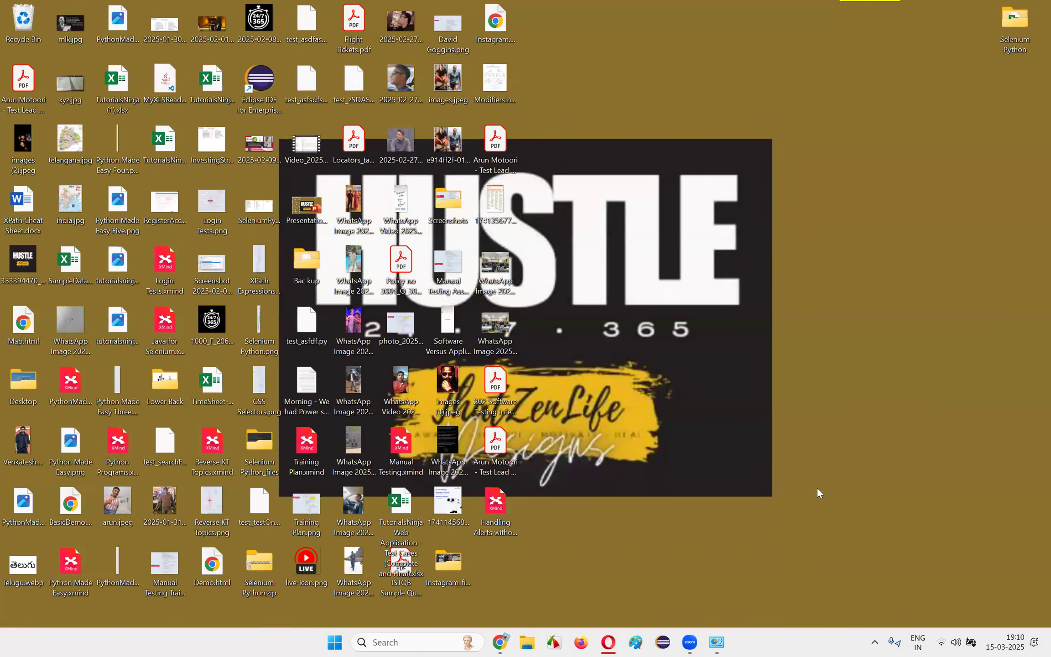
Look up MySQL Server 8.0 in the installed programs list, browse the remaining entries, and close the list
click(723, 643)
click(248, 519)
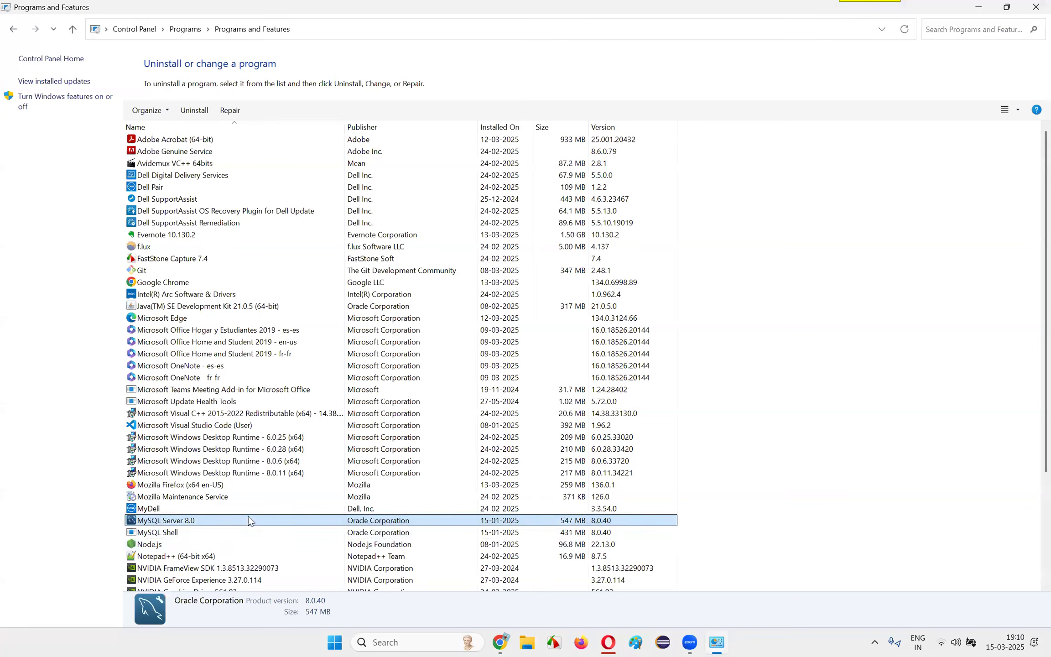
scroll(804, 459, down, 4)
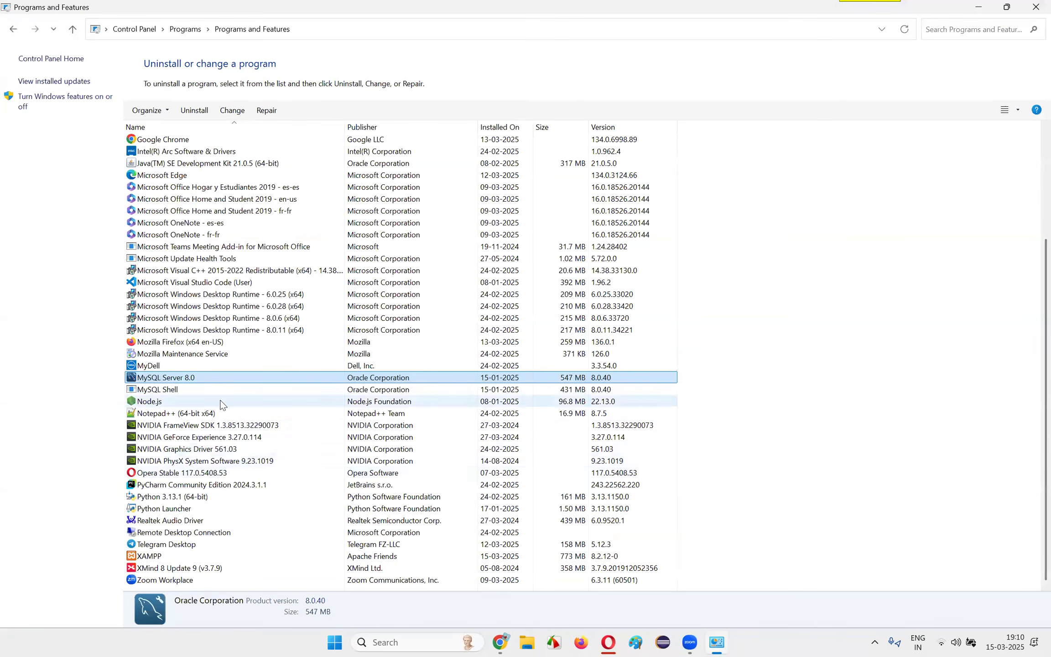
click(1035, 7)
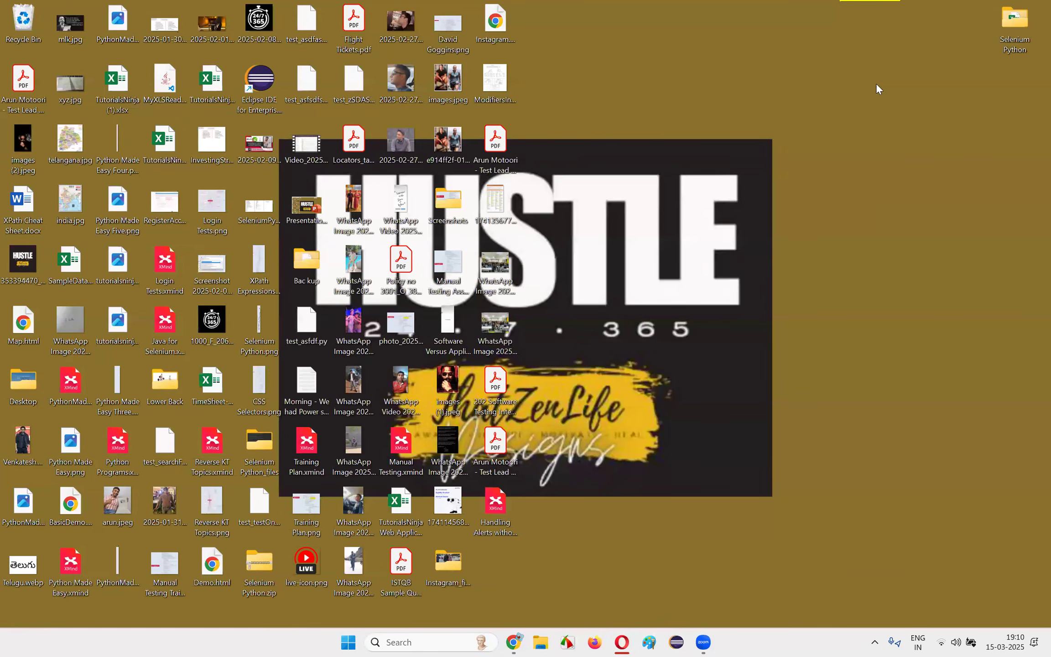
Open the XAMPP Control Panel, try to start MySQL and read its log, closing the panel when done
click(622, 643)
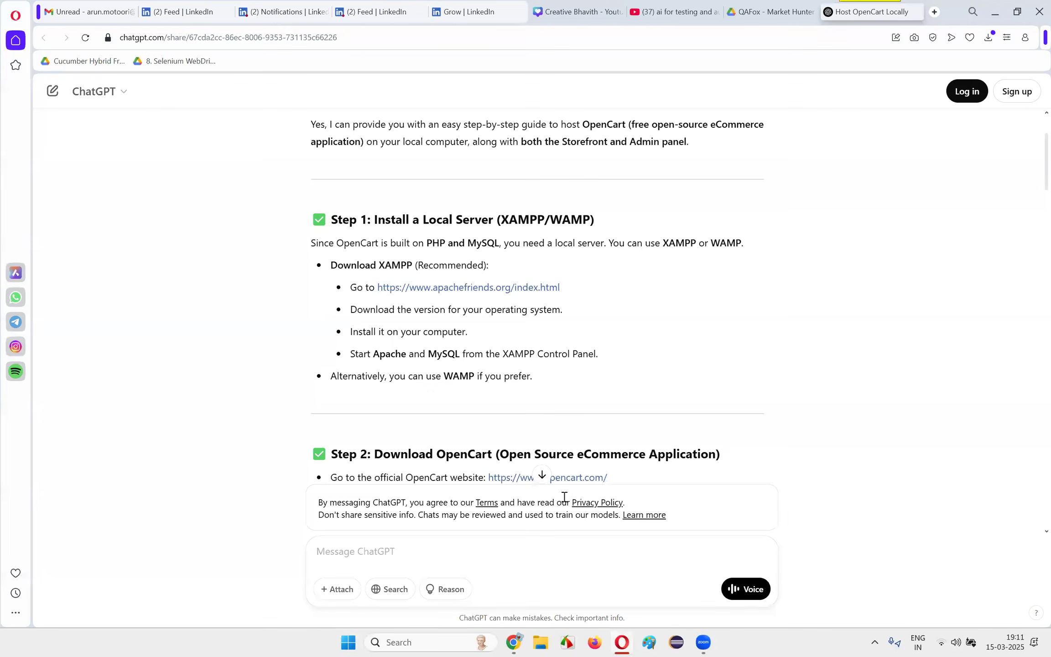
click(405, 638)
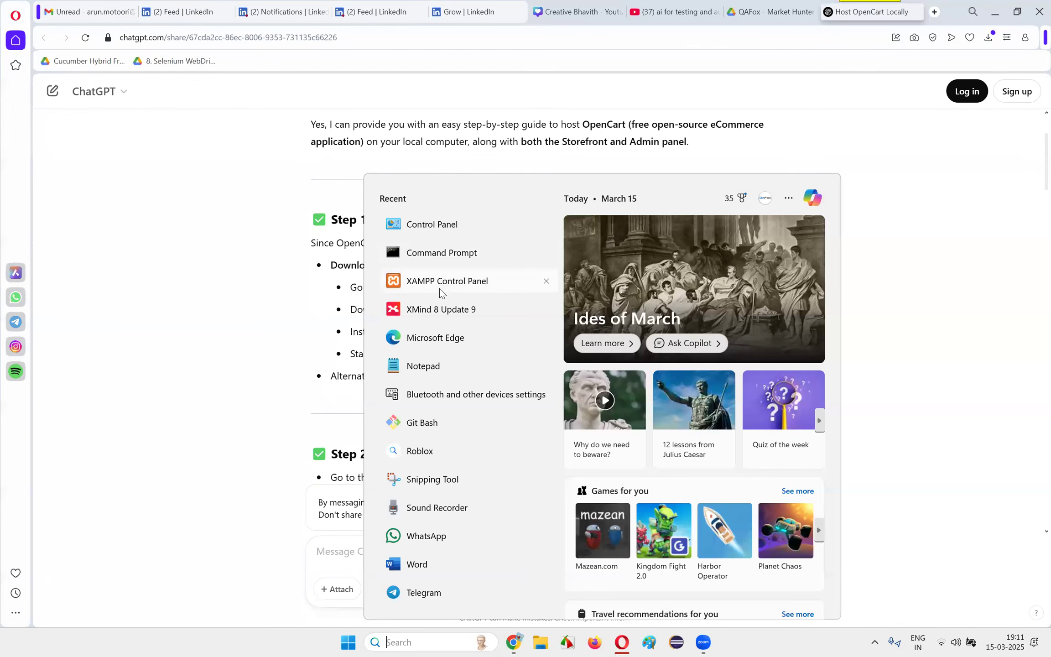
click(441, 285)
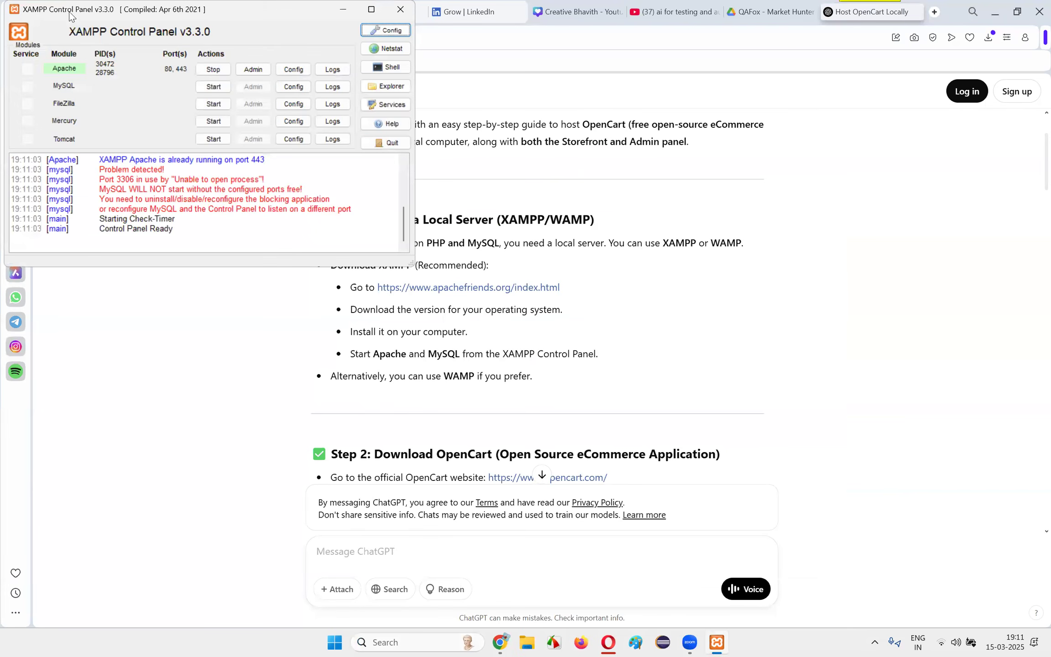
click(305, 199)
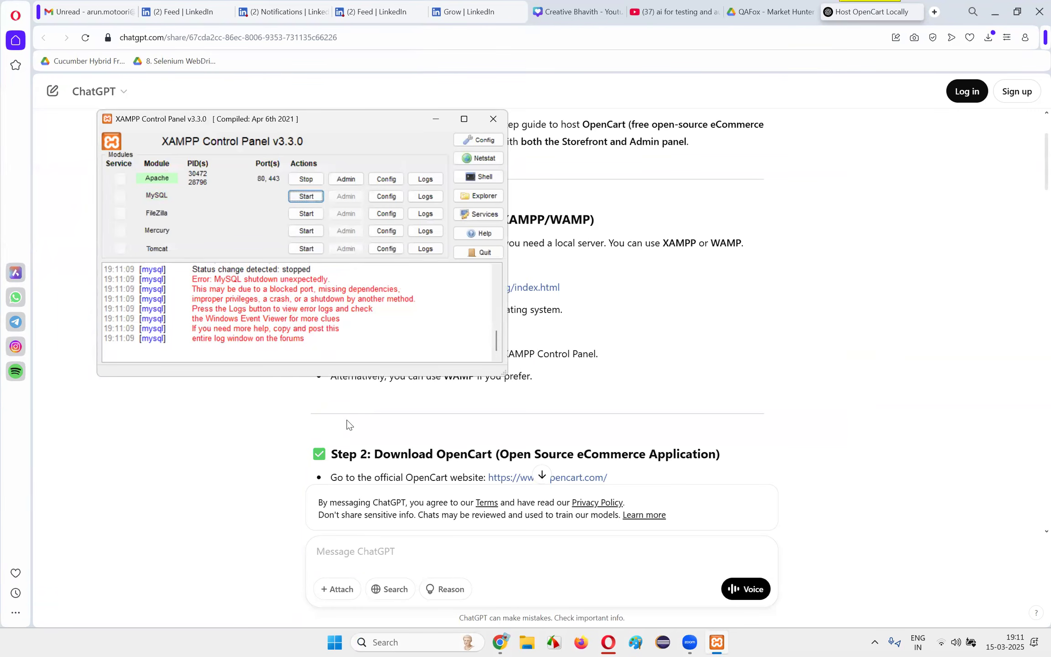
drag(209, 286, 369, 341)
click(370, 341)
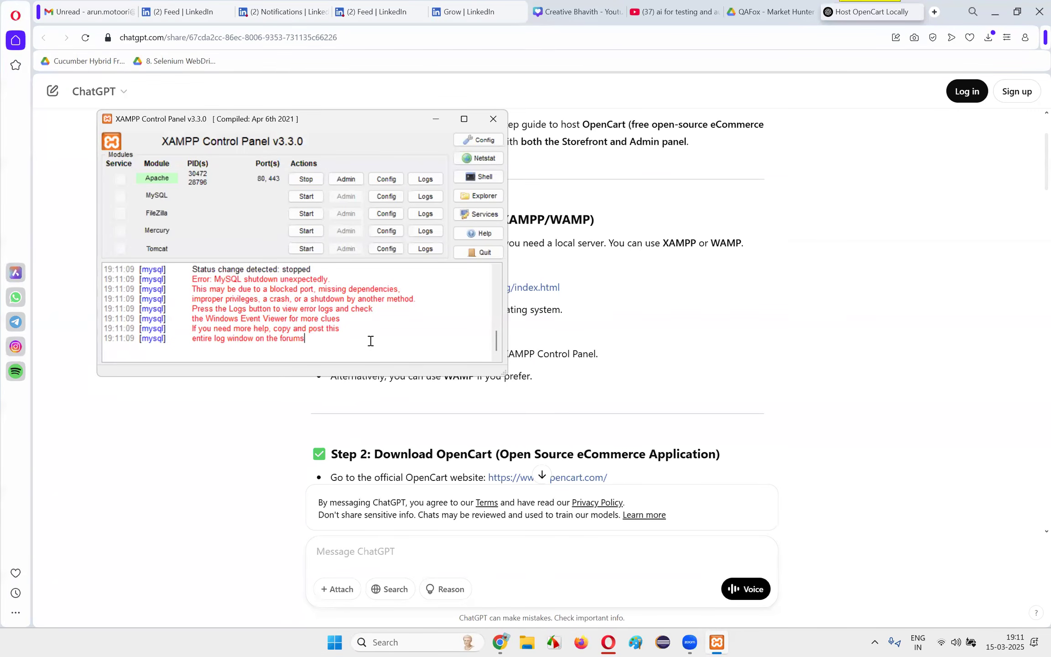
click(501, 121)
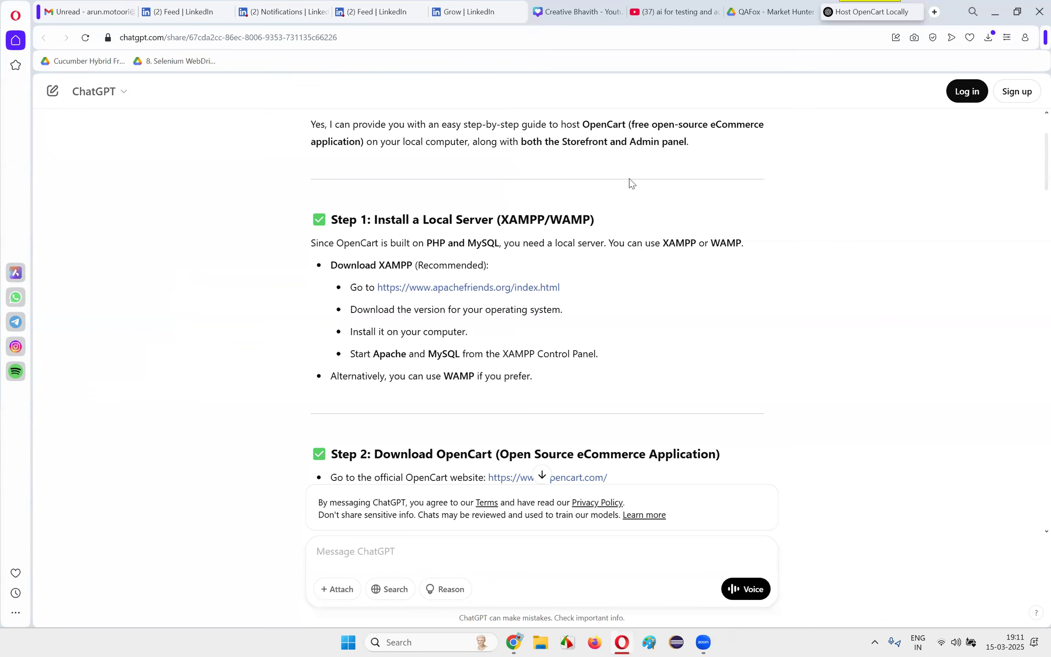
Open Control Panel and bring up the list of programs that can be uninstalled
mouse_move(518, 641)
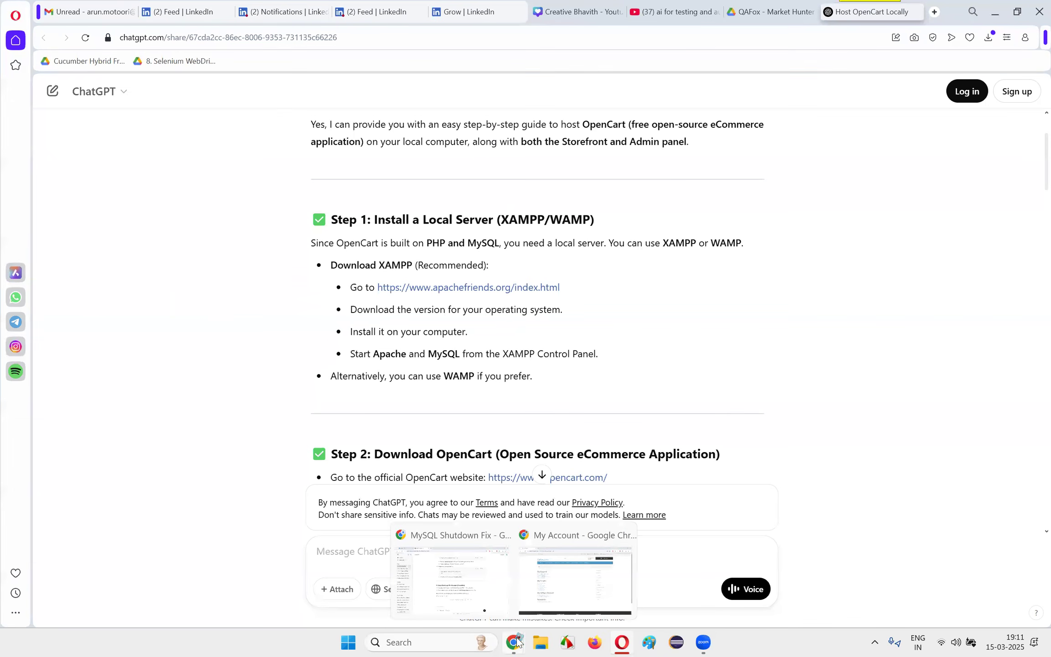
click(368, 643)
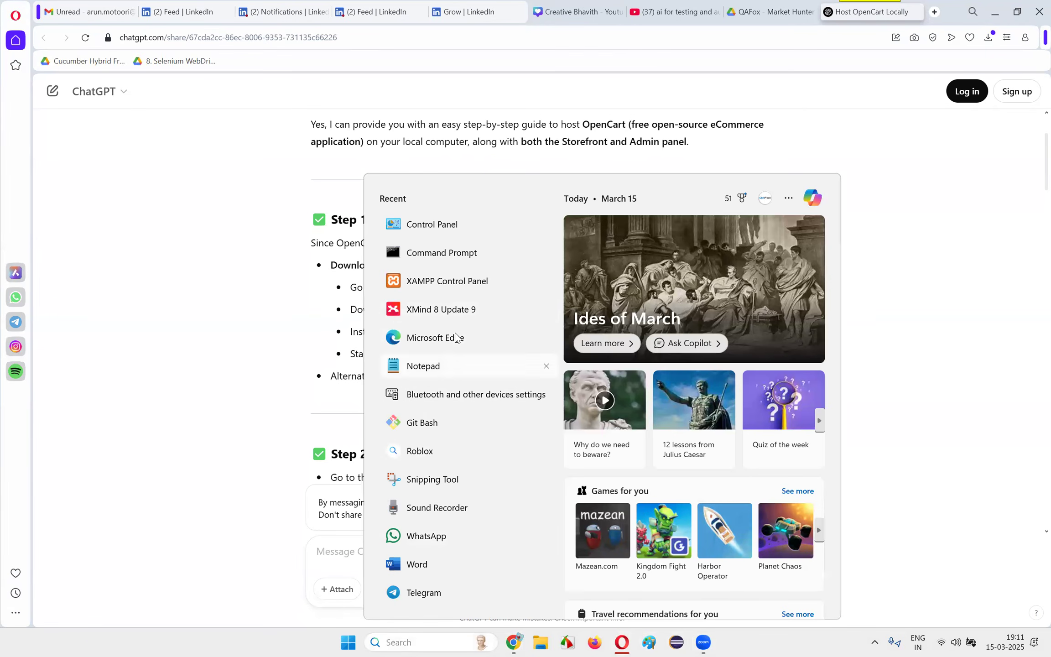
click(455, 224)
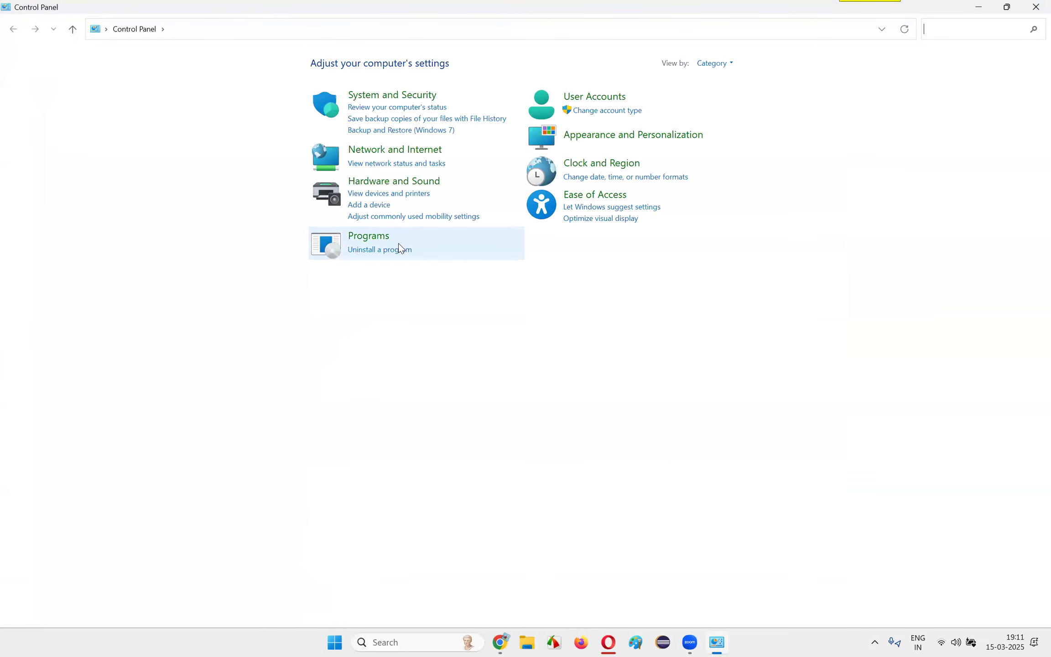
click(396, 256)
click(14, 29)
click(362, 250)
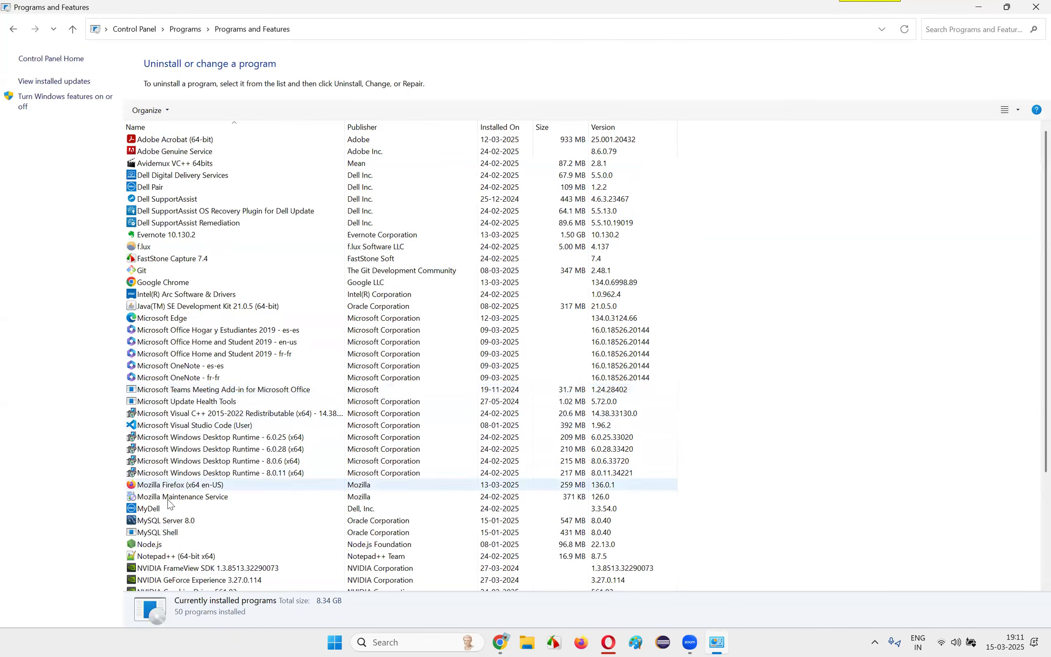
Try to uninstall MySQL Server 8.0 from the installed programs list, and dismiss the Windows Installer message
click(192, 520)
click(194, 110)
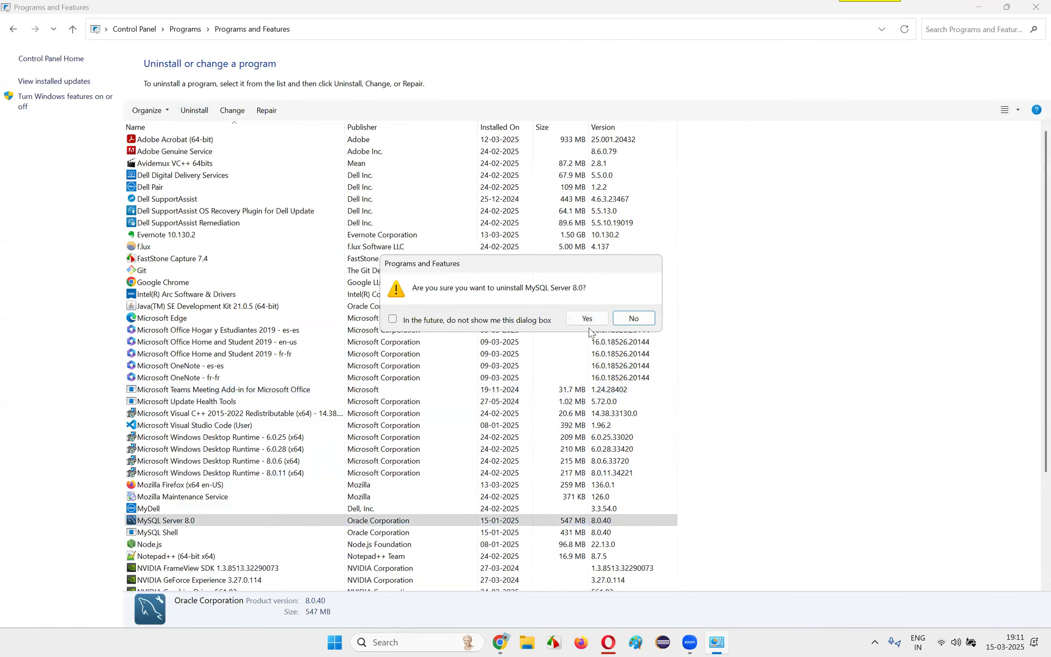
click(586, 319)
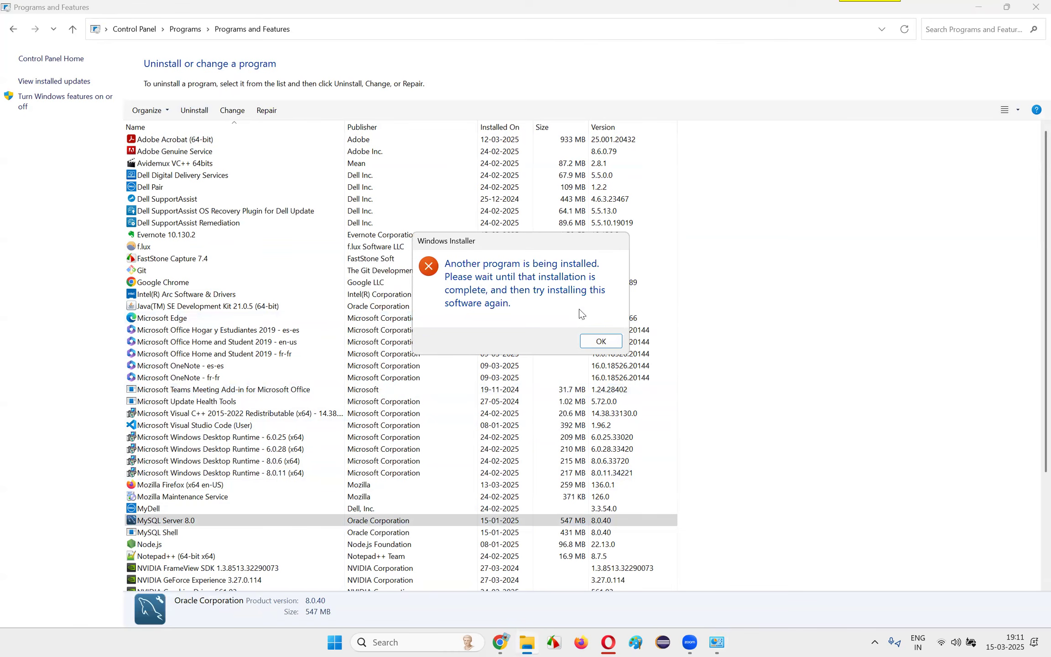
click(601, 341)
right_click(843, 643)
click(885, 617)
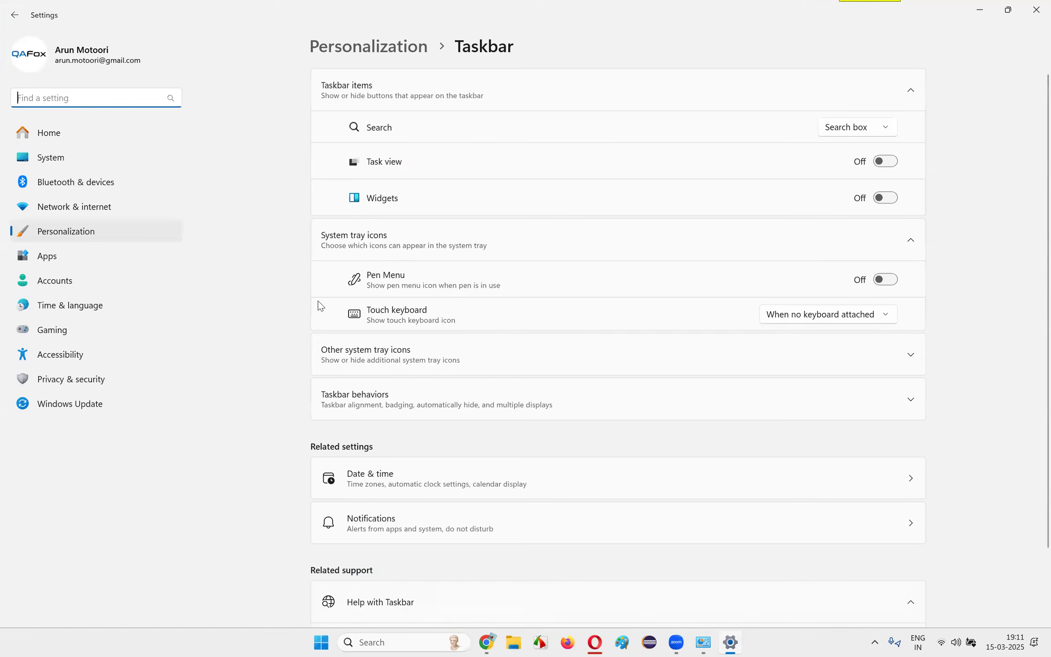
click(1035, 6)
Examine the running apps in Task Manager, including the entries under Windows Explorer and Google Chrome, and close it
right_click(852, 643)
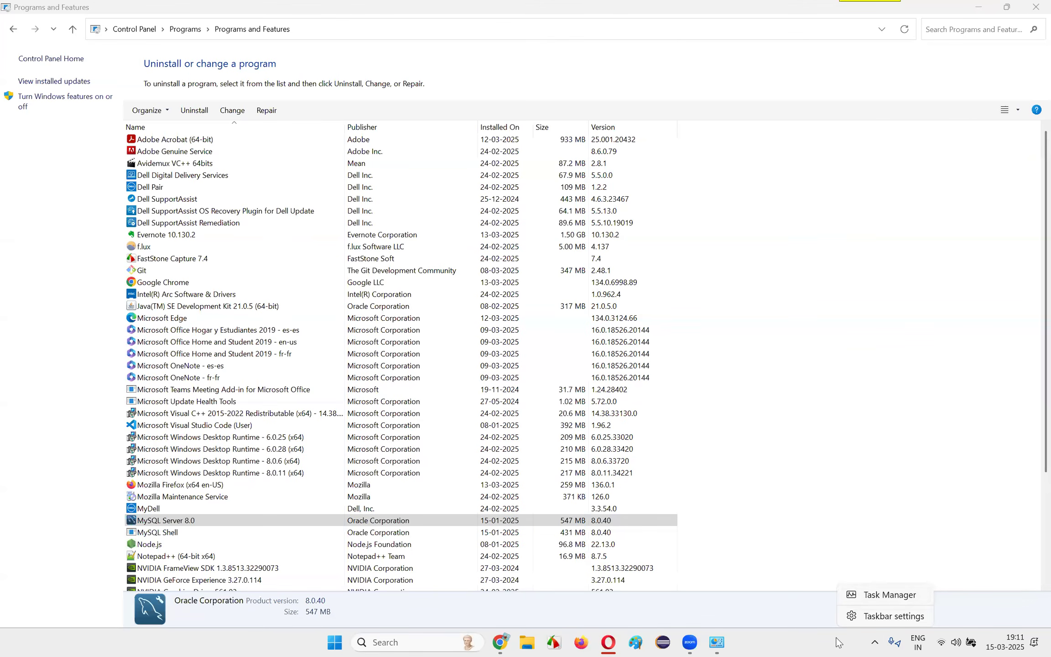
click(871, 594)
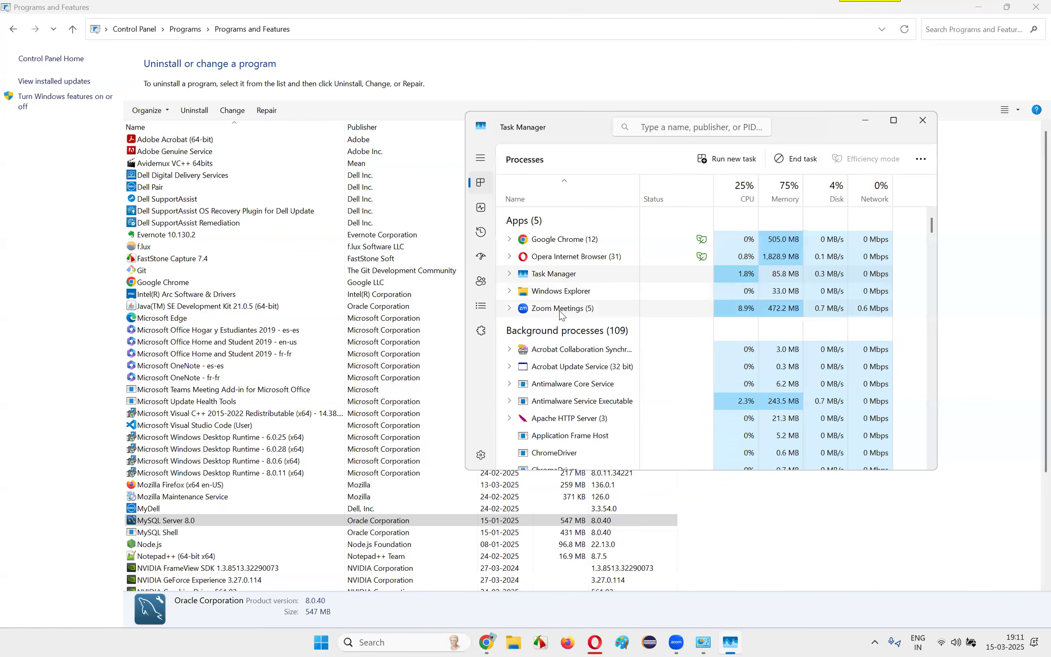
click(511, 292)
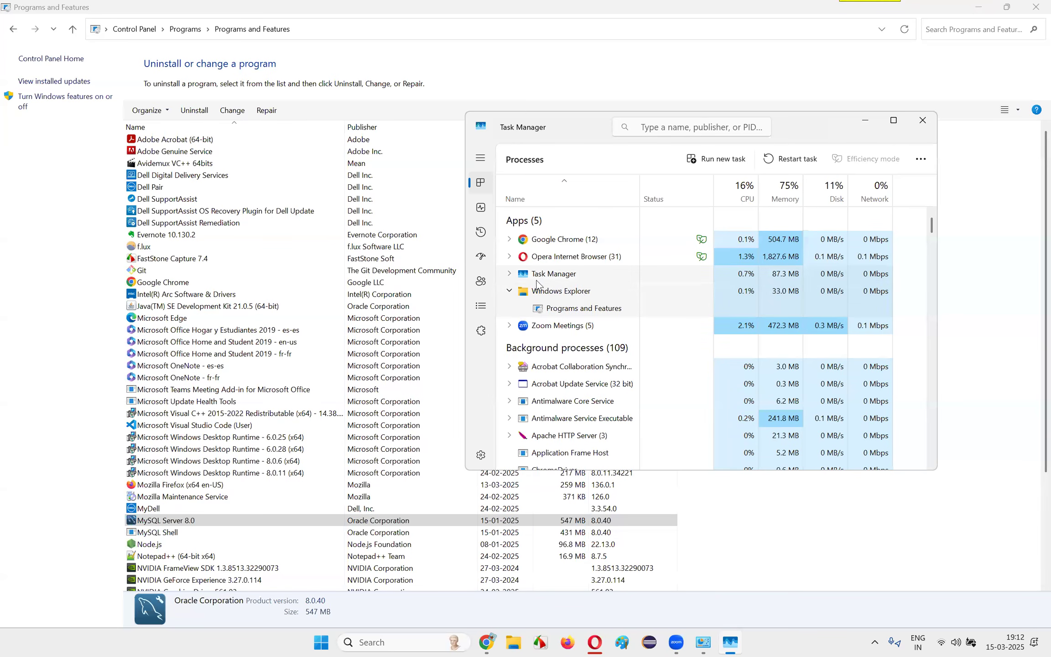
click(511, 276)
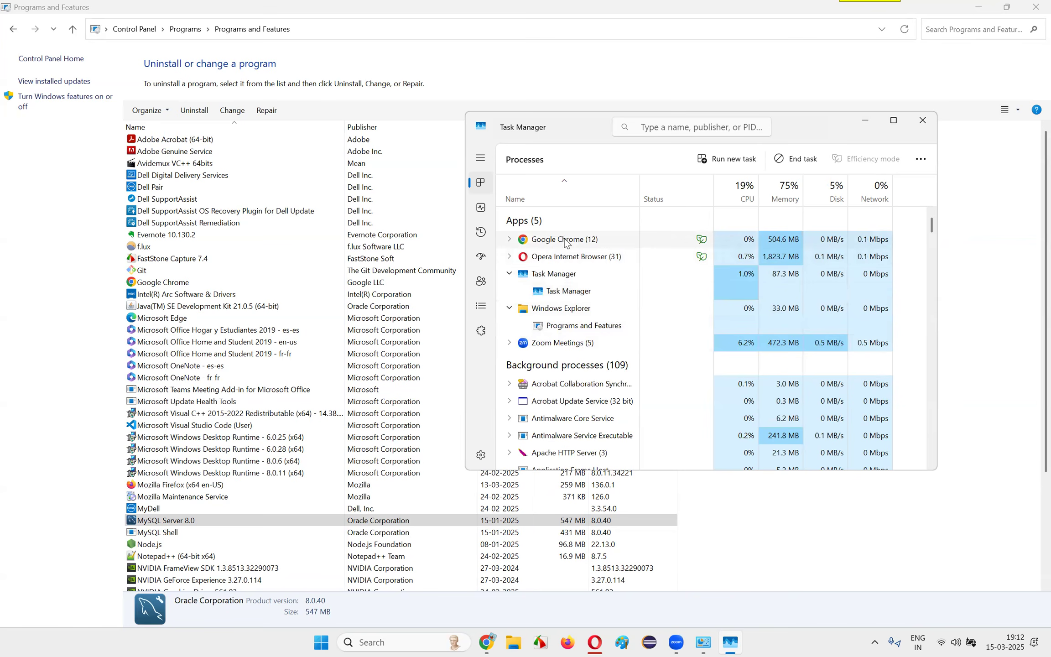
click(511, 239)
click(511, 239)
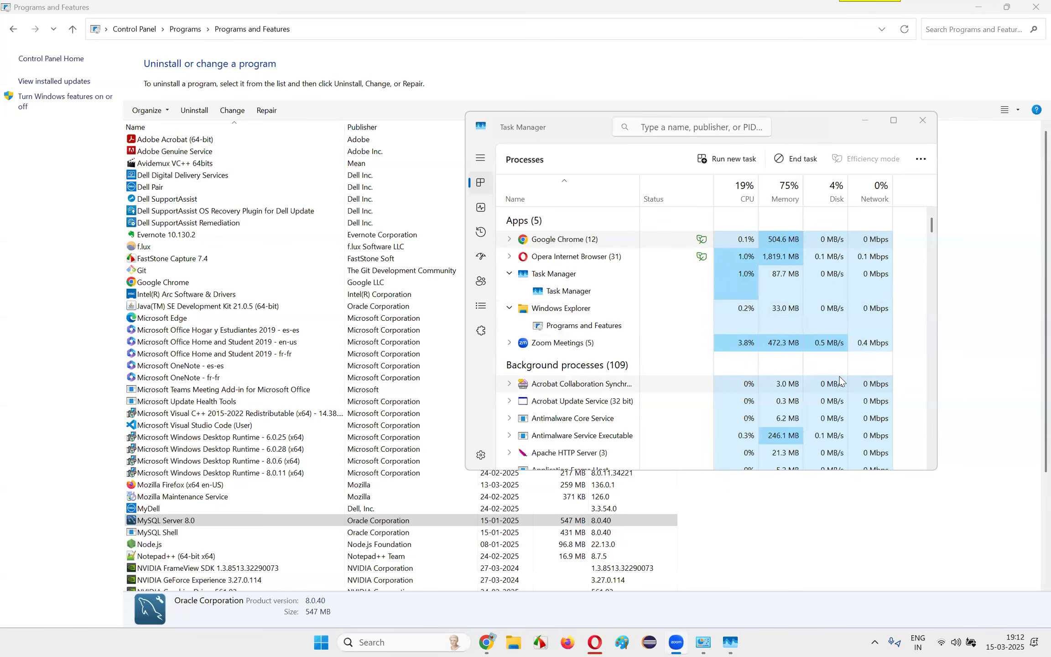
click(921, 126)
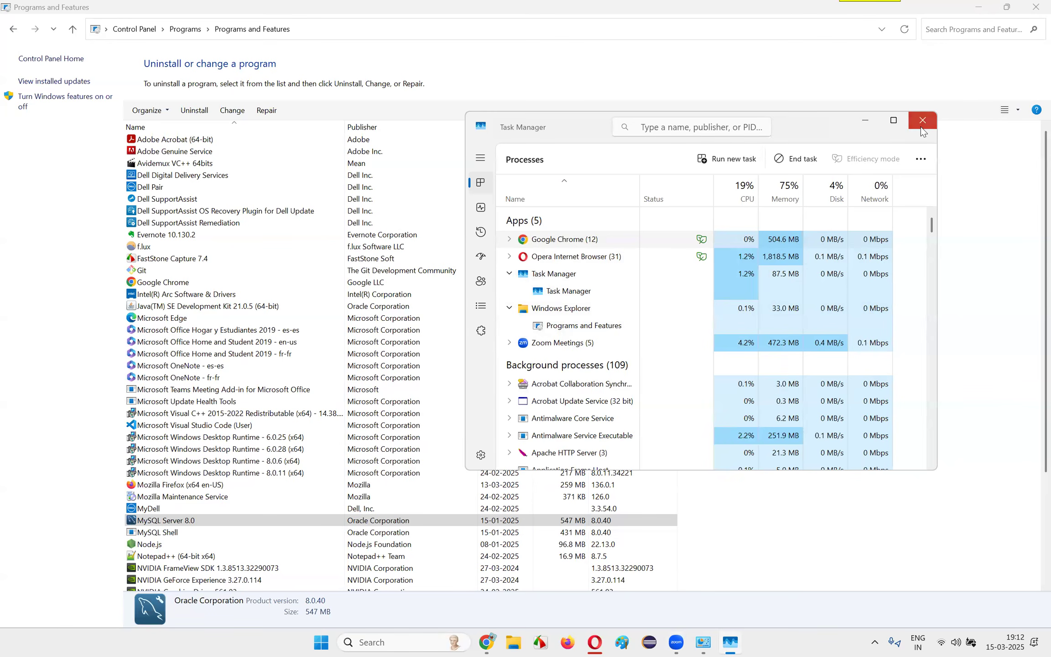
click(921, 126)
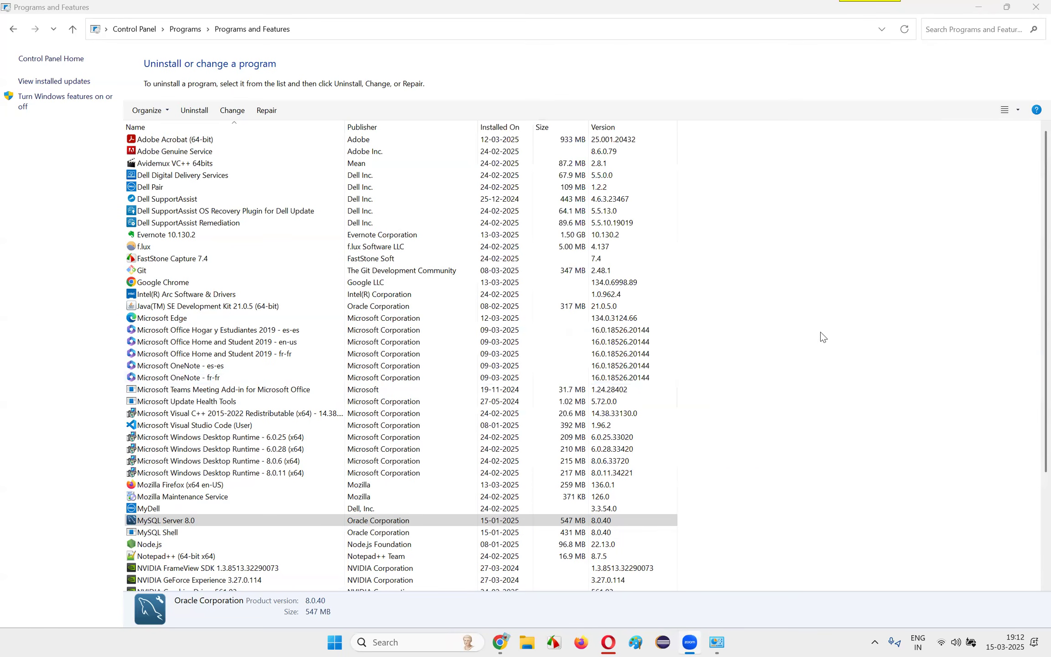
Switch to Chrome and read the instructions for changing the MySQL port in the MySQL Shutdown Fix chat
mouse_move(500, 642)
click(483, 598)
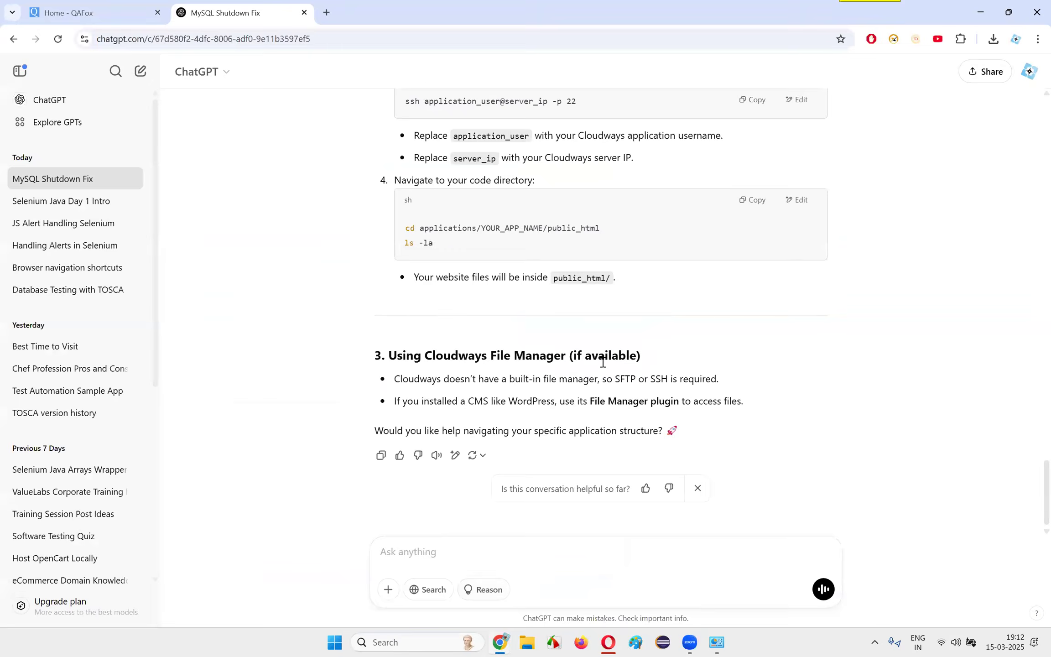
scroll(689, 334, up, 3)
scroll(730, 369, up, 7)
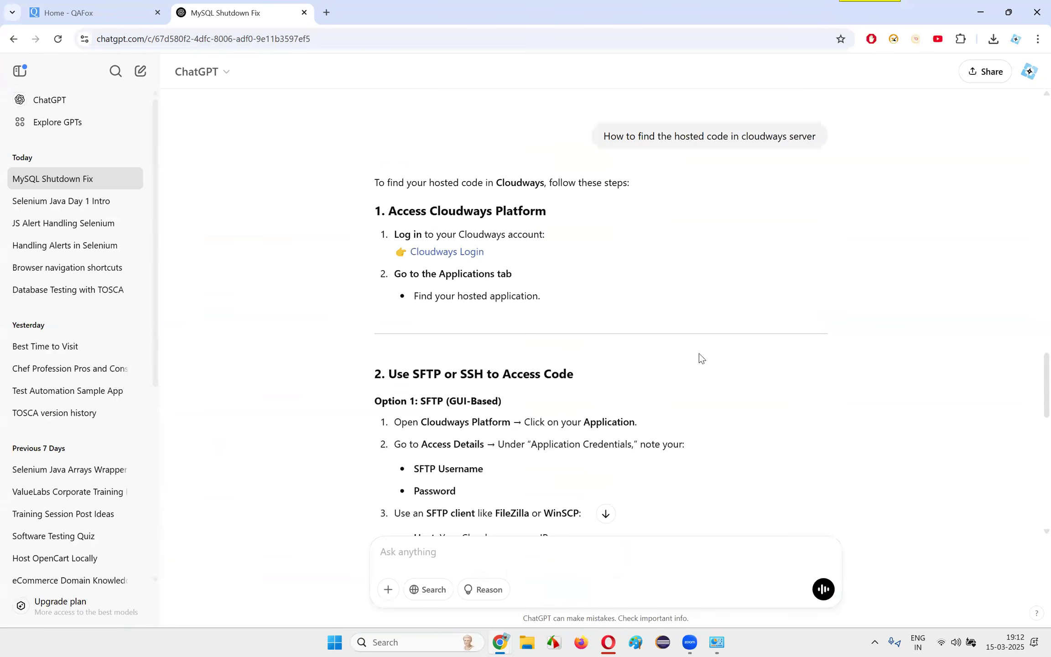
scroll(702, 358, up, 10)
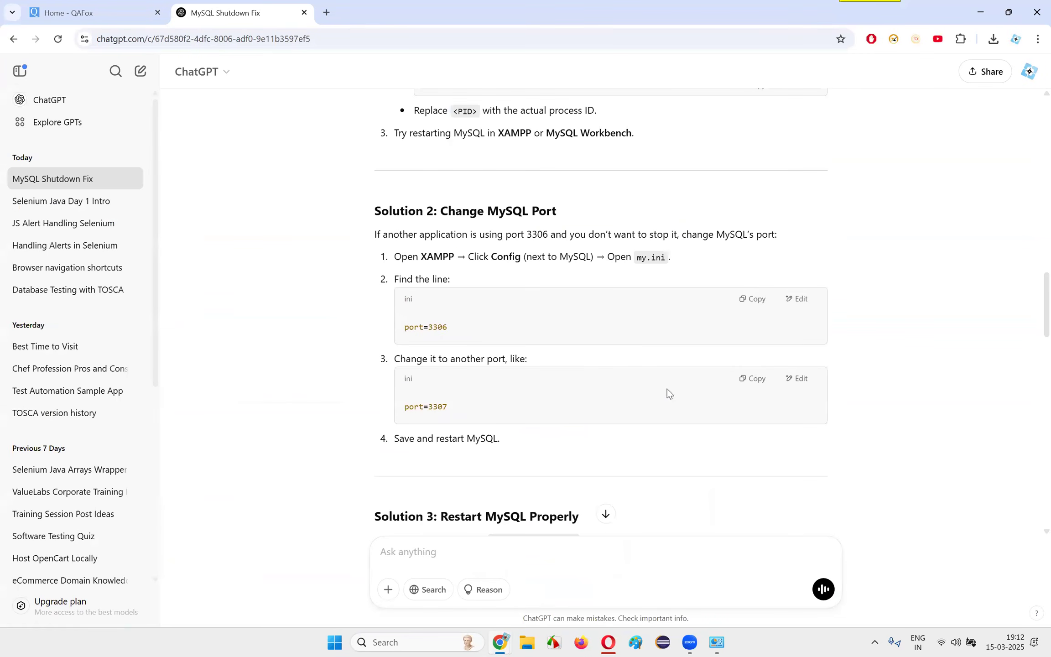
drag(421, 255, 662, 259)
click(655, 270)
drag(420, 257, 715, 261)
click(477, 258)
drag(475, 257, 594, 258)
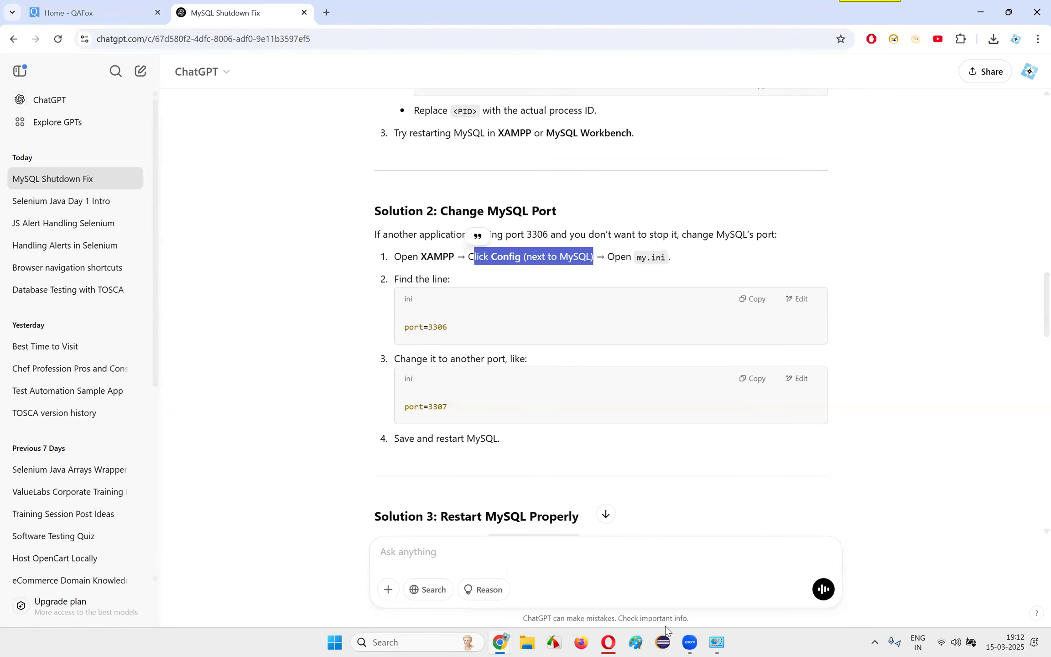
Launch the XAMPP Control Panel, open MySQL's my.ini configuration file, and locate its port settings
click(401, 642)
click(420, 280)
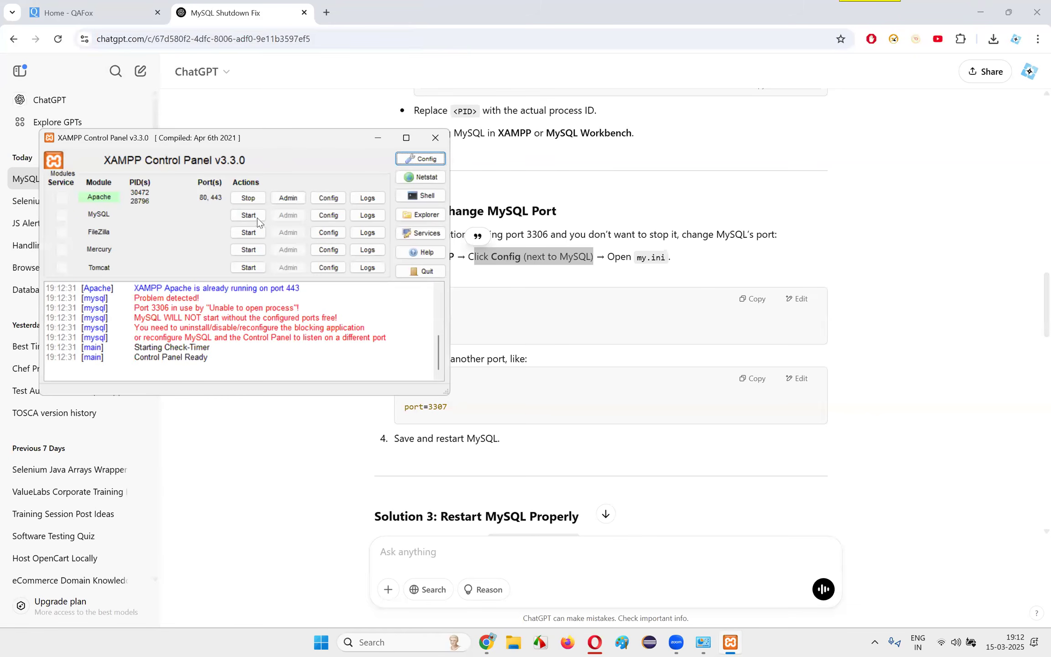
click(325, 215)
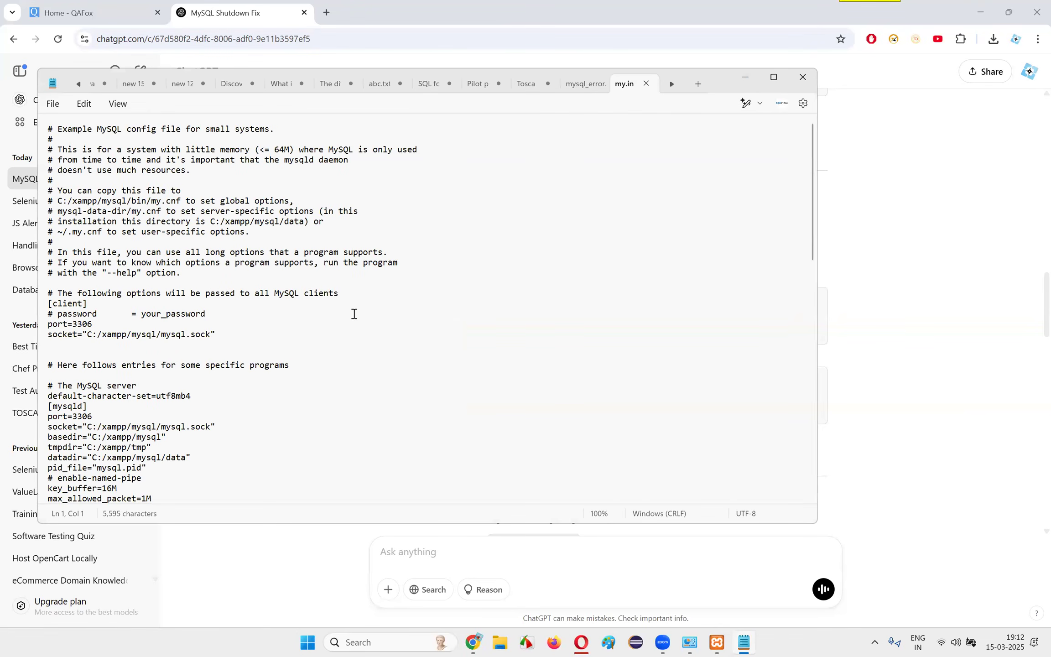
scroll(352, 314, down, 6)
scroll(253, 278, up, 6)
scroll(277, 296, down, 3)
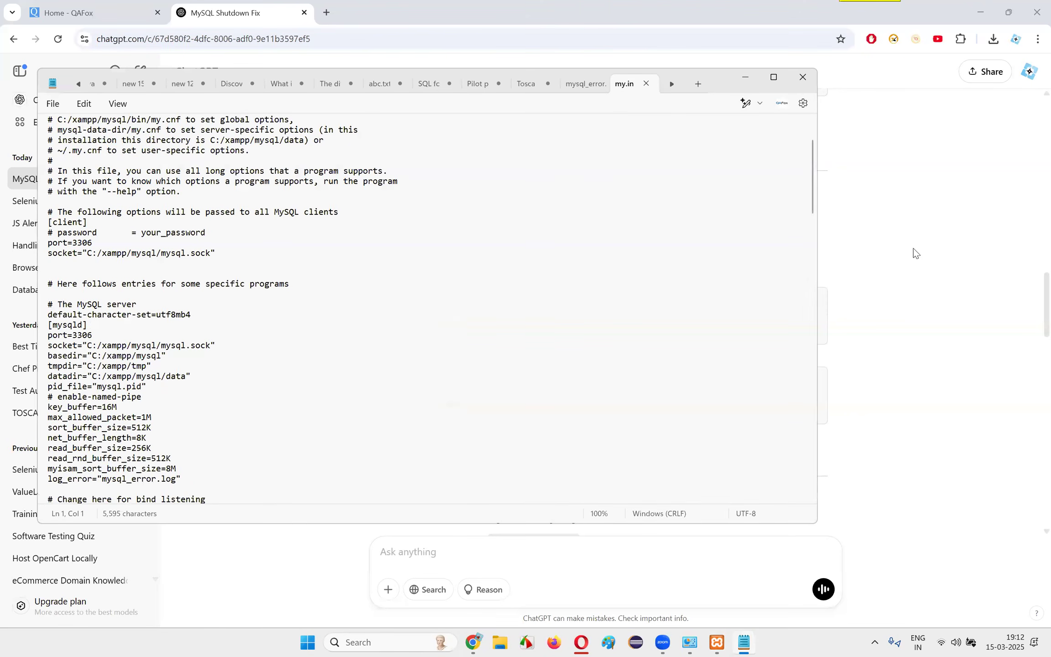
Set the port in the [client] section of my.ini to 3307 as suggested in the chat, save the file and minimize Notepad
click(914, 252)
double_click(438, 406)
click(744, 642)
drag(87, 244, 92, 244)
text(7)
click(53, 103)
click(85, 188)
click(586, 84)
click(745, 77)
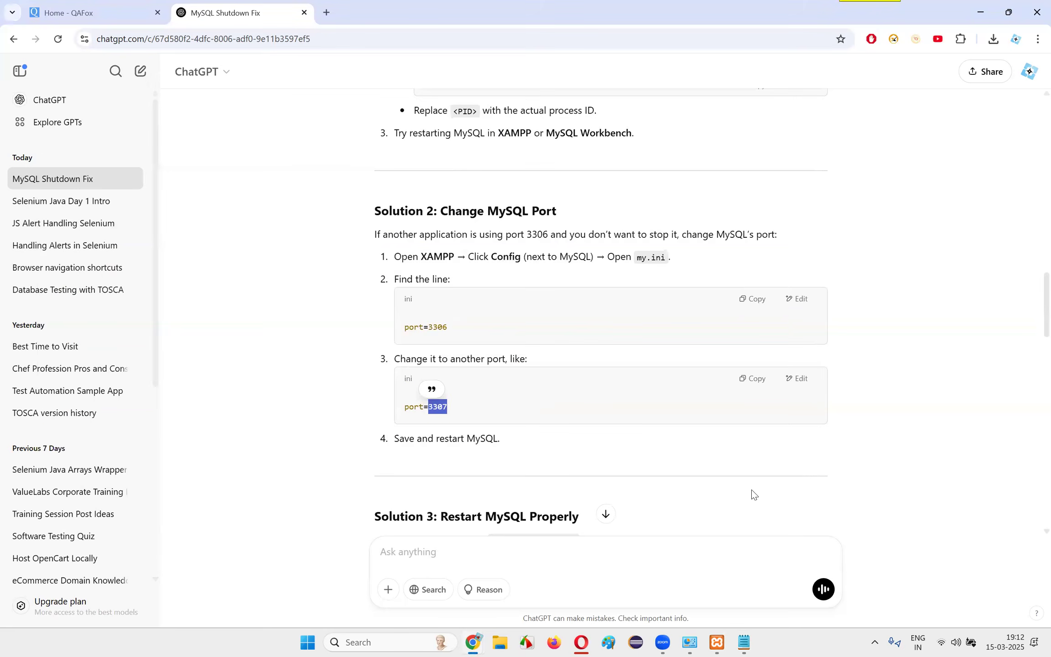
Start the MySQL module in the XAMPP Control Panel and move the panel toward the middle of the screen
click(717, 642)
click(248, 215)
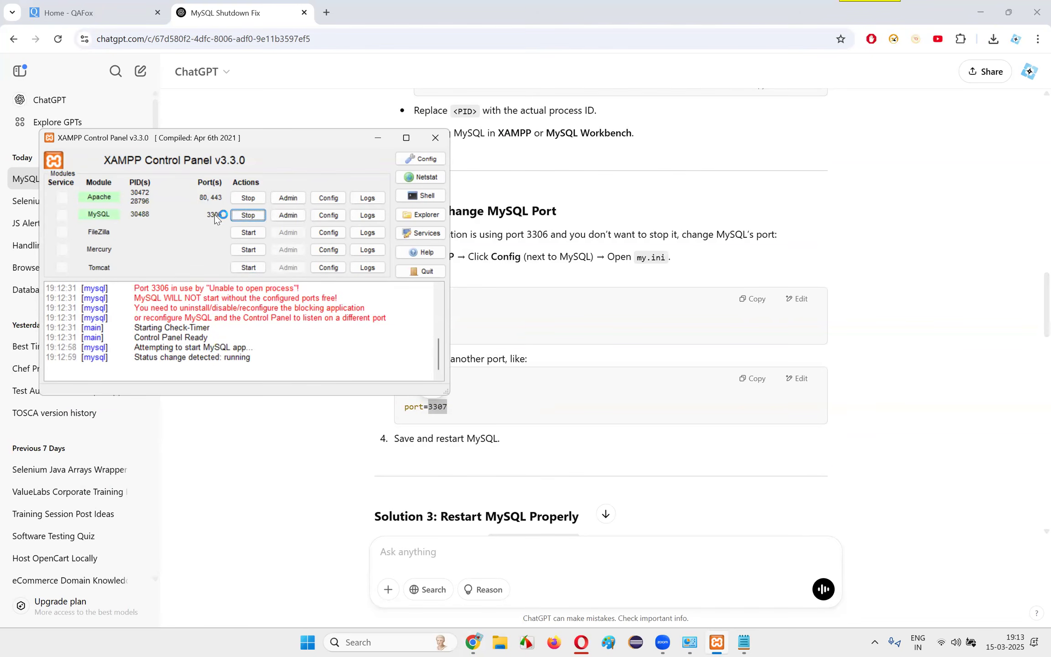
drag(262, 145, 678, 221)
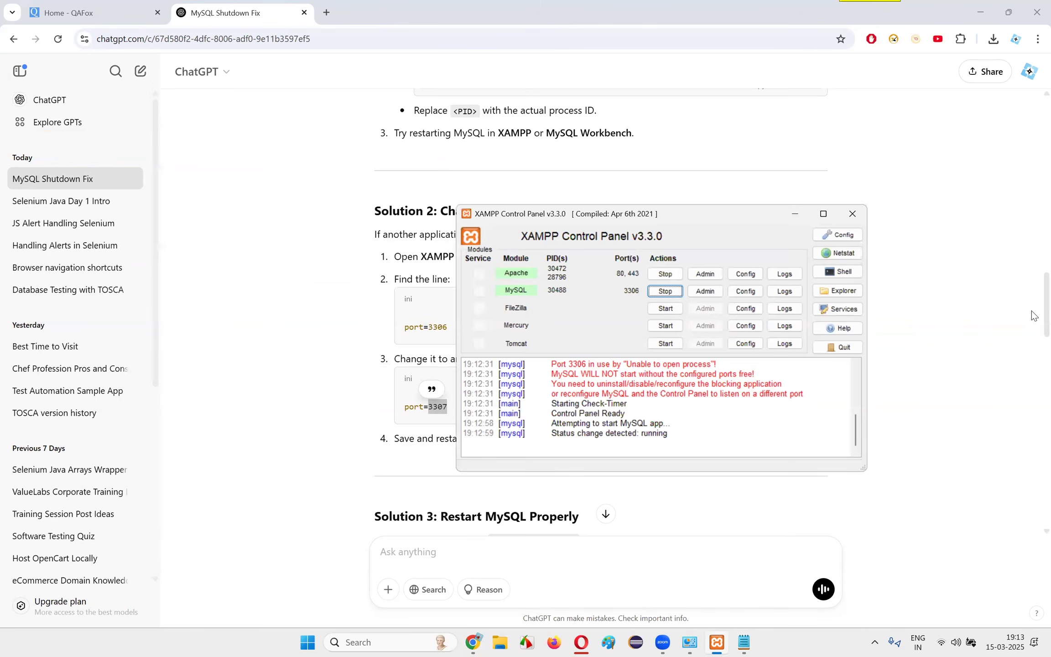
drag(666, 214, 656, 269)
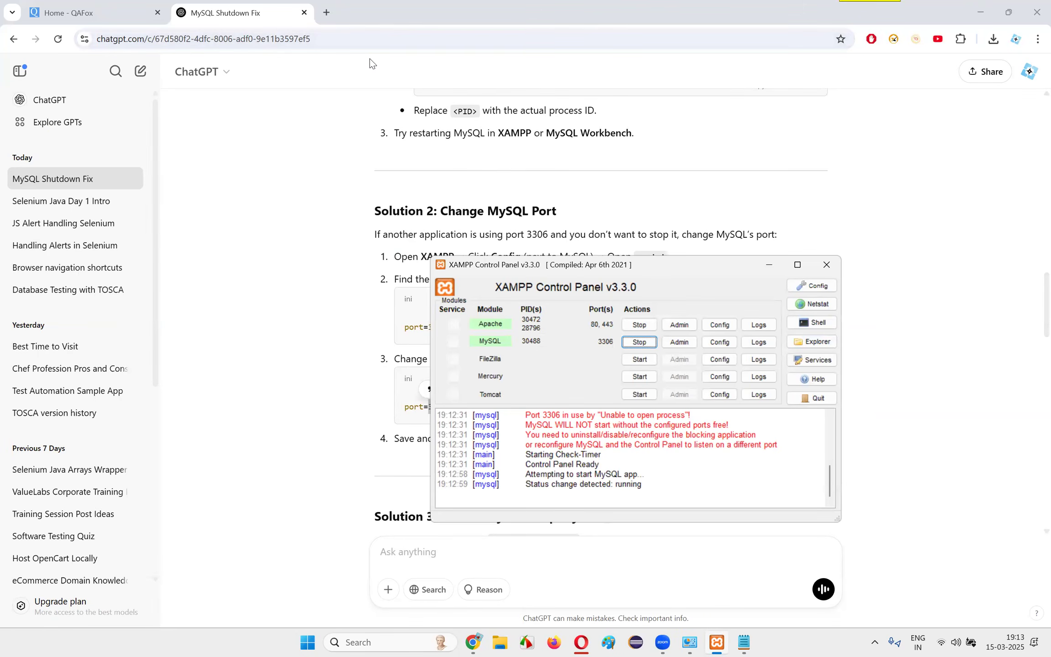
Close the MySQL Shutdown Fix chat and the remaining Chrome window showing the QAFox site
click(304, 15)
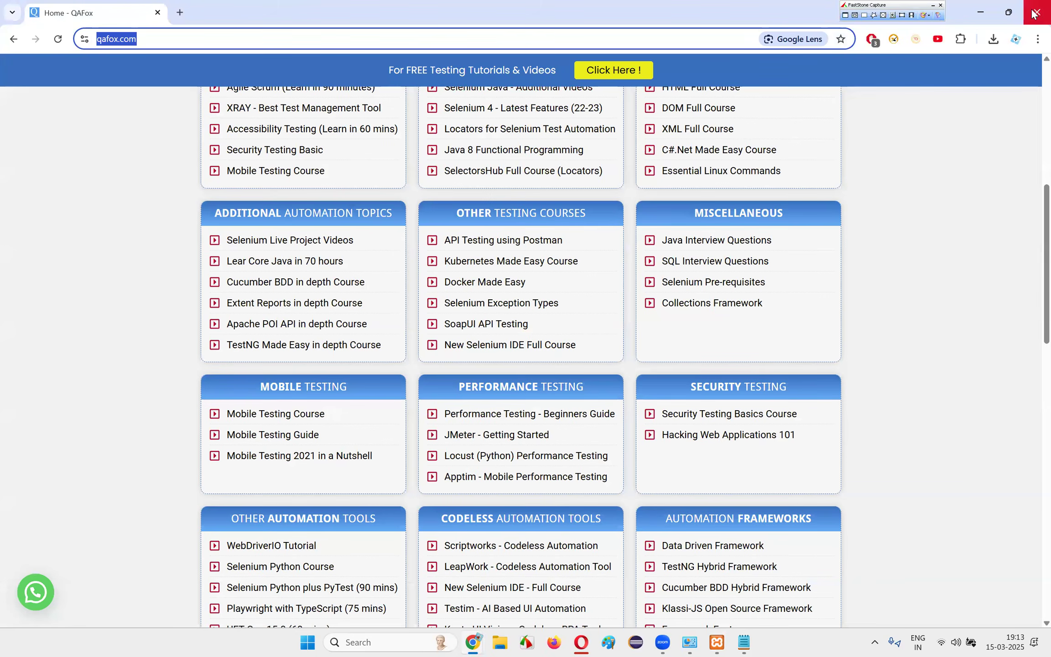
click(1037, 11)
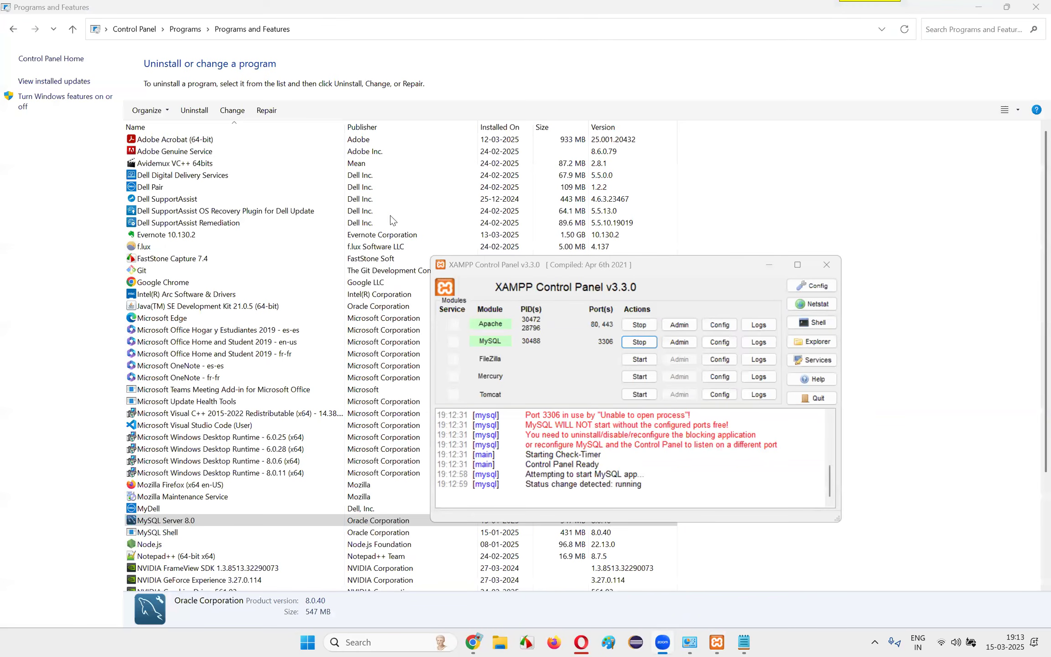
Move the XAMPP Control Panel up over the middle of the installed programs list and open a new Chrome tab
drag(489, 265, 360, 159)
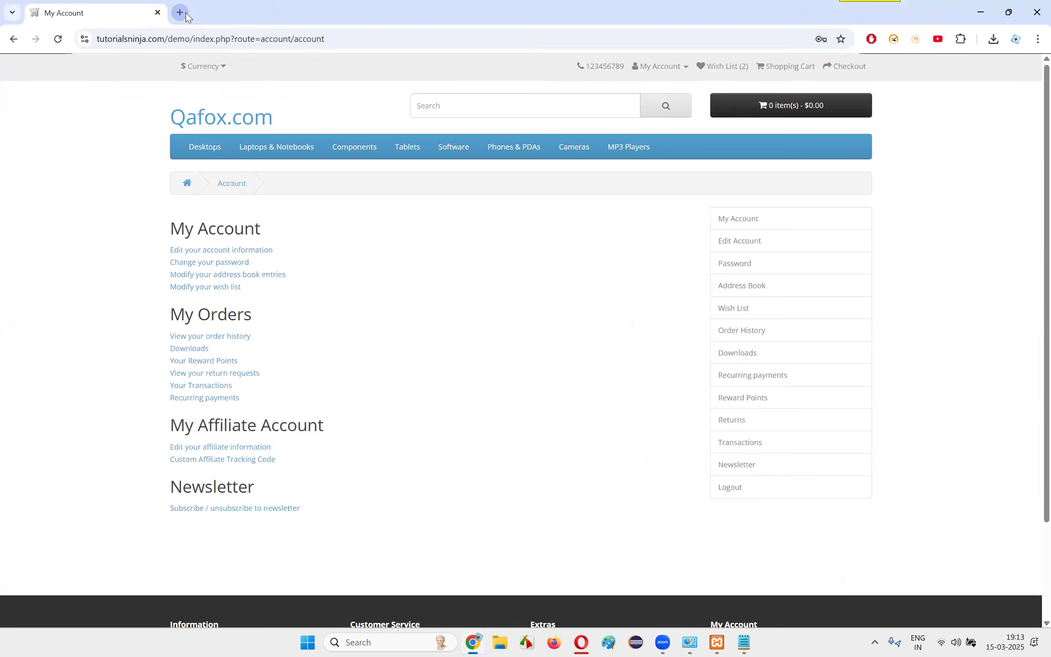
key(ctrl+t)
text(hat)
key(Escape)
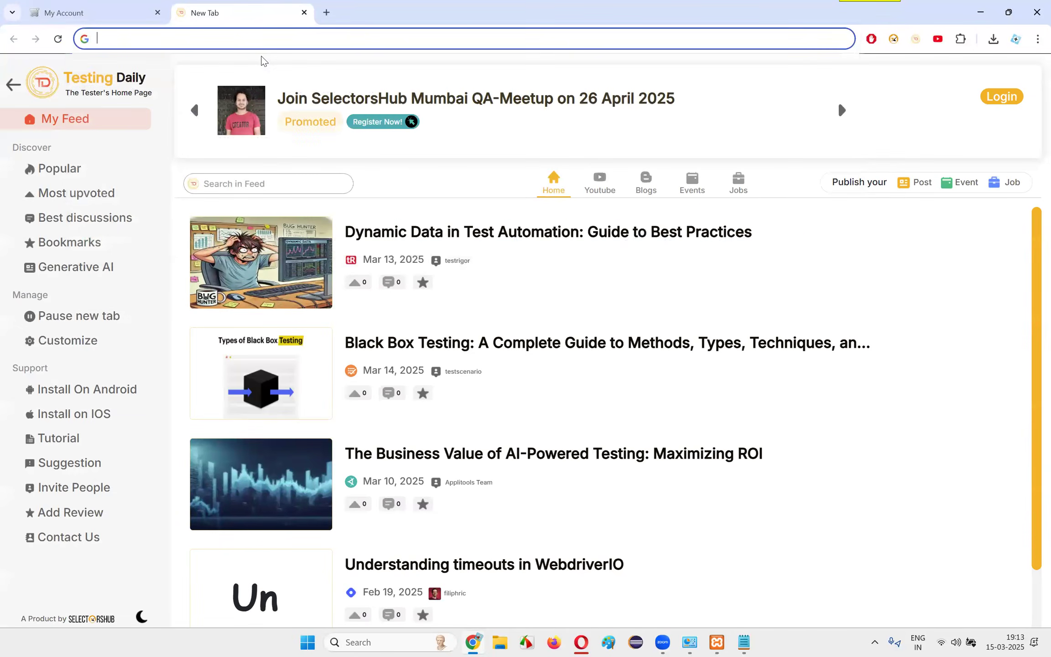
Switch to Opera and review Step 1 of the Host OpenCart Locally guide about installing XAMPP and starting Apache and MySQL
click(580, 642)
drag(338, 268, 583, 395)
click(583, 395)
drag(380, 353, 641, 362)
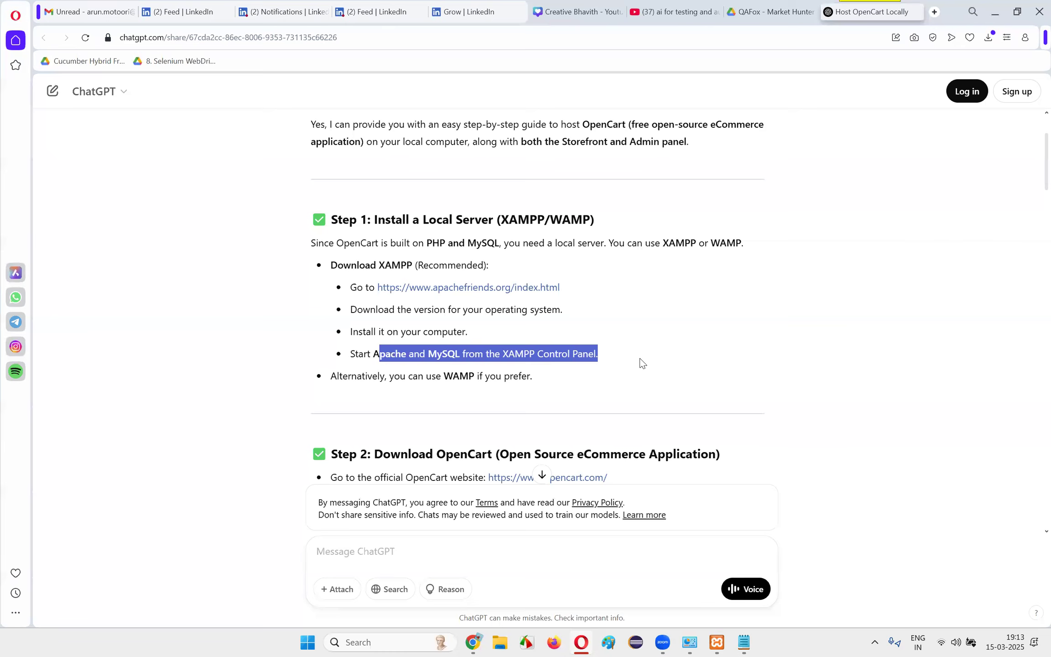
click(640, 361)
scroll(632, 358, down, 5)
scroll(424, 338, up, 3)
drag(389, 332, 553, 332)
click(554, 329)
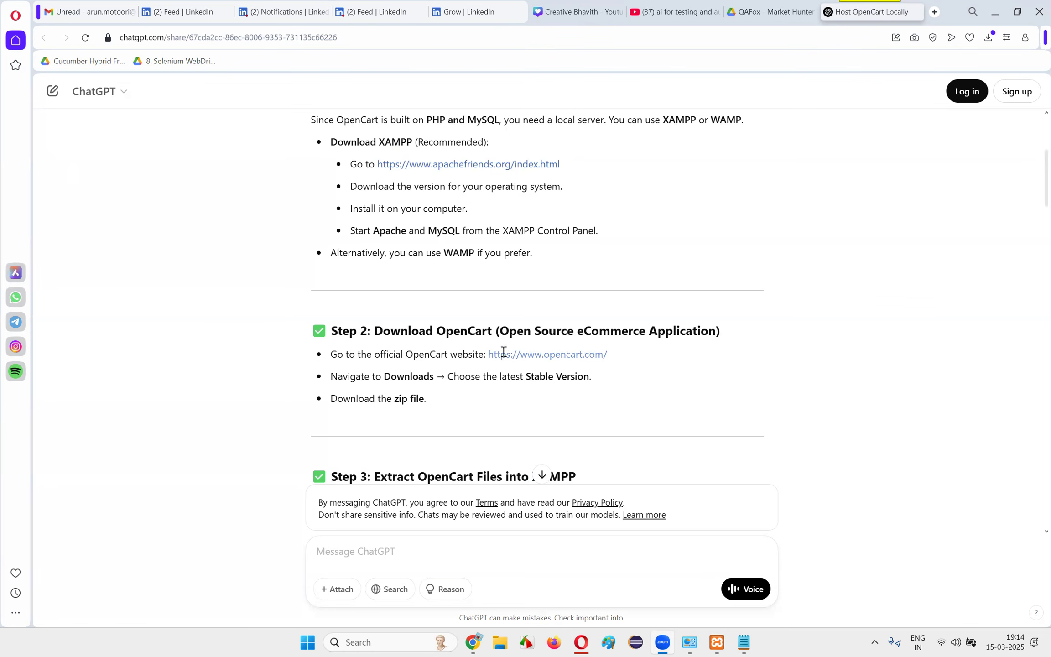
Open the opencart.com site named in Step 2 of the guide in Chrome and locate the self-hosting option on its download page
drag(665, 359, 490, 359)
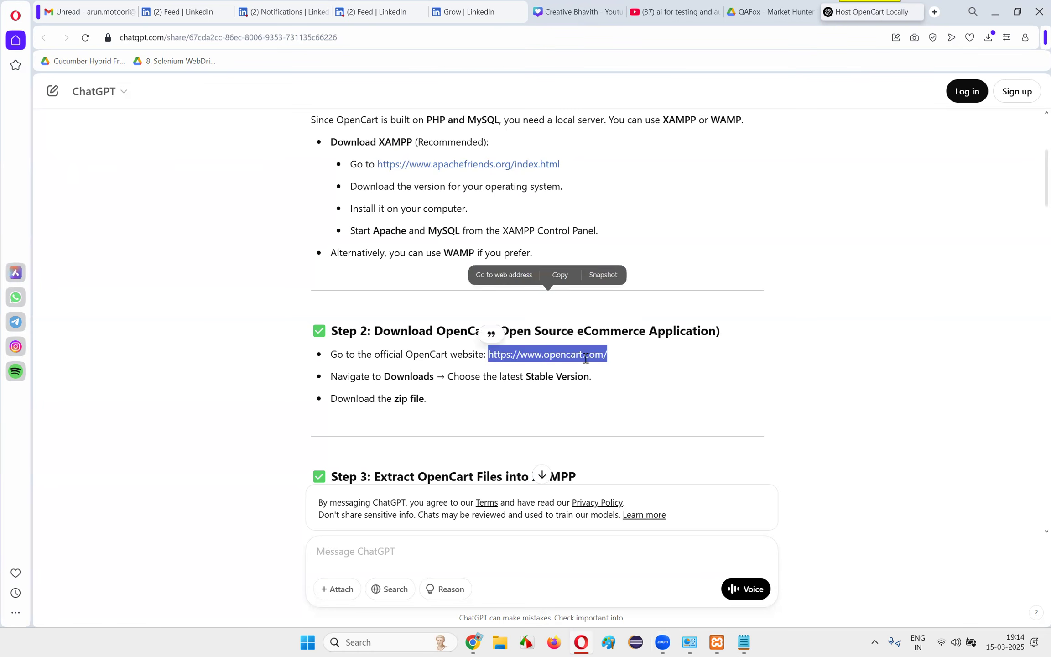
click(473, 642)
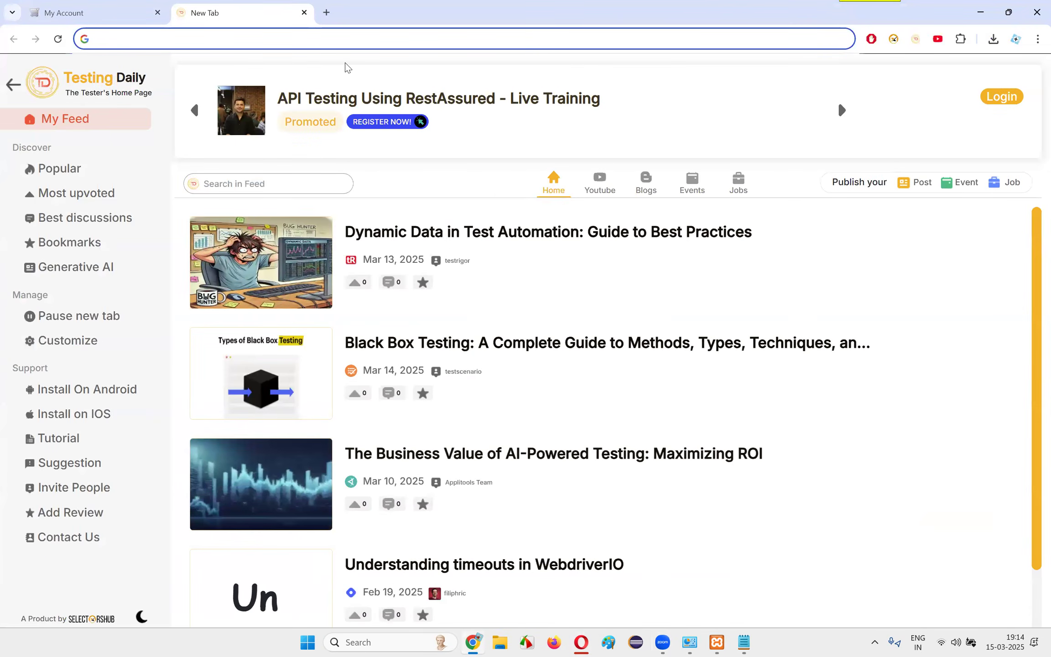
text(opencart.com)
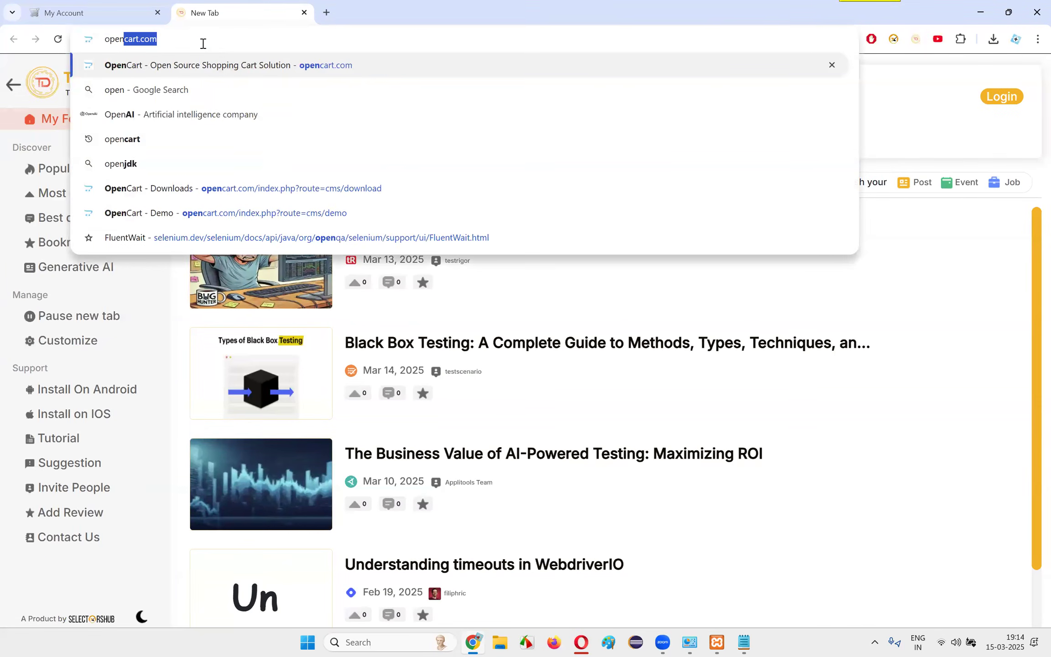
key(Return)
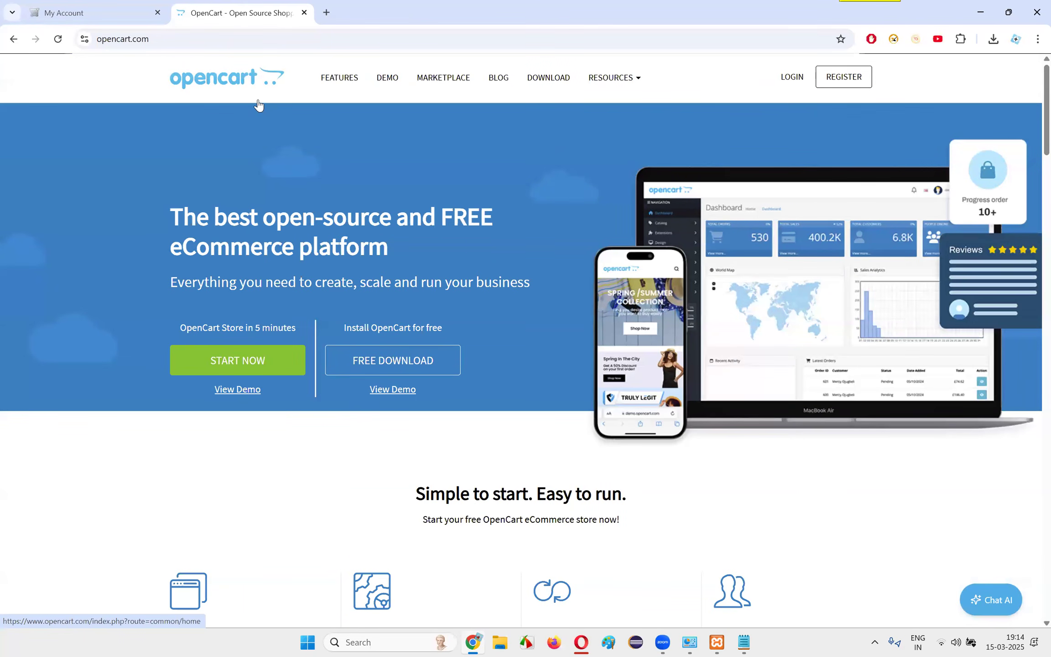
scroll(494, 261, down, 2)
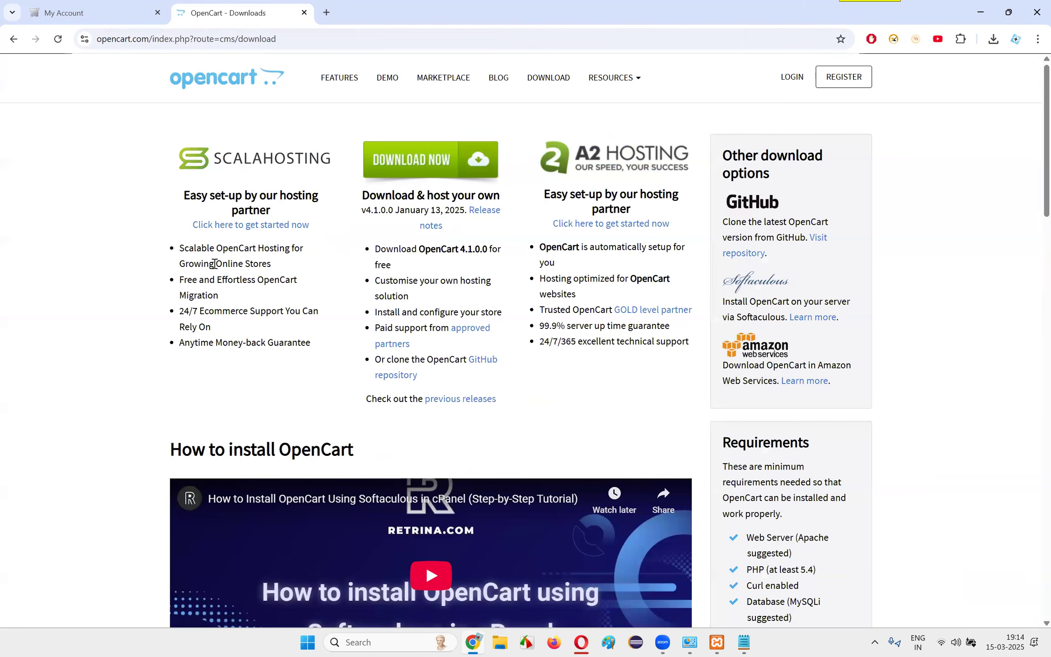
drag(365, 196, 523, 201)
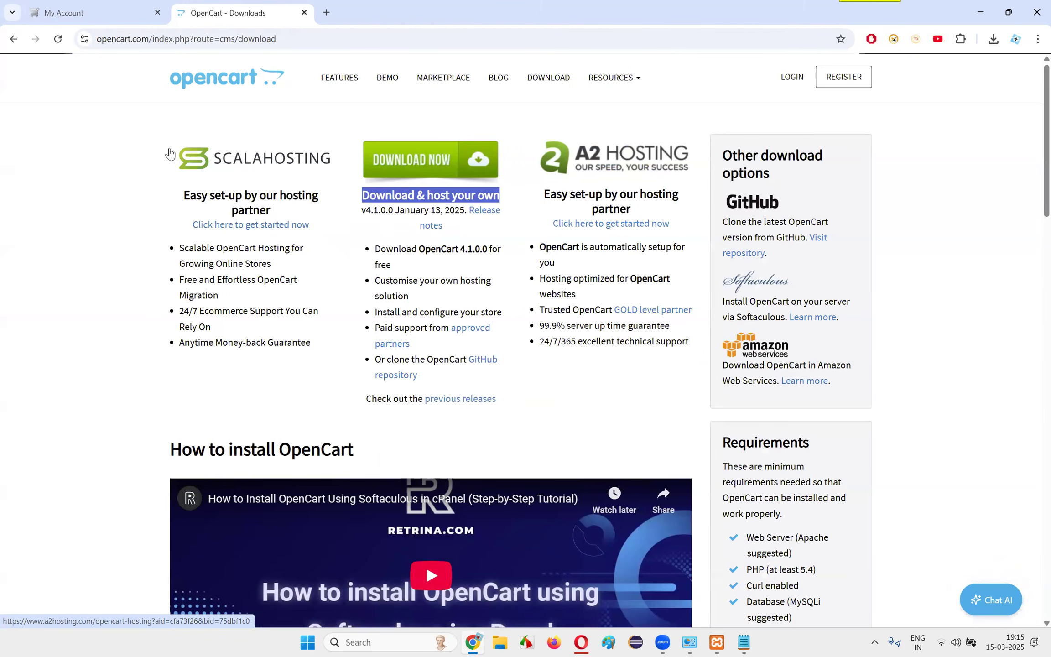
click(458, 301)
Check the Apache and MySQL modules in the XAMPP Control Panel and return to the OpenCart download page
click(308, 643)
click(172, 566)
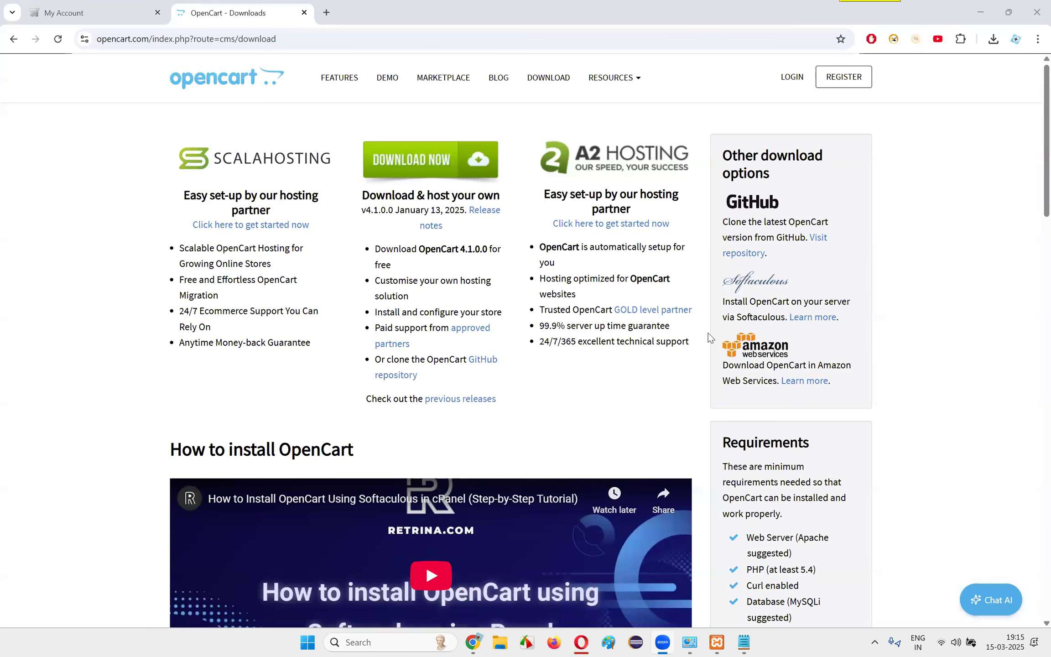
click(315, 643)
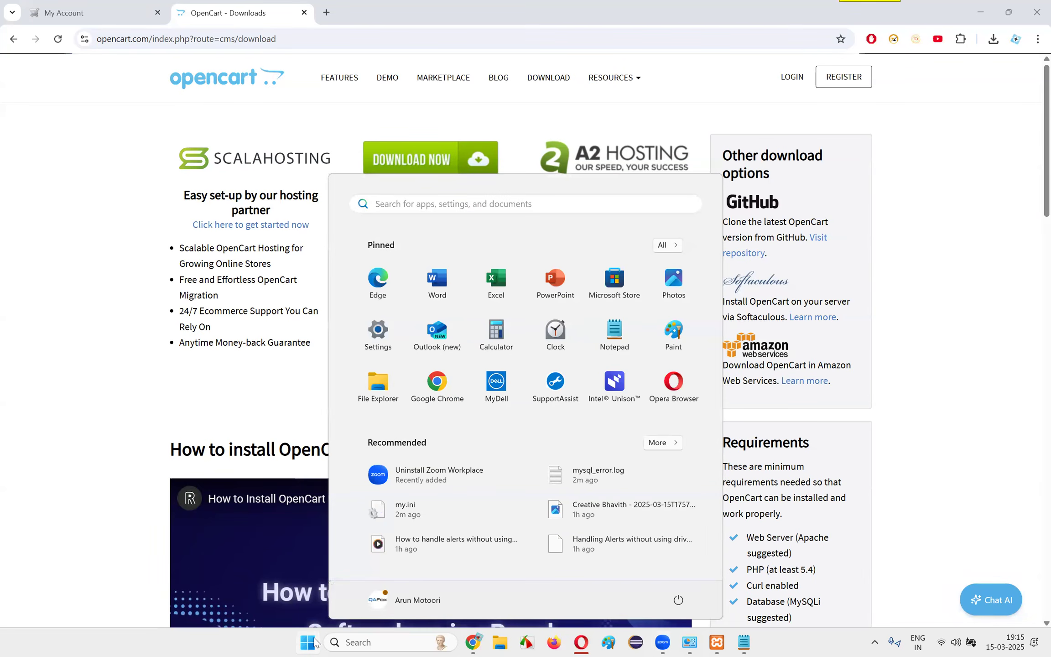
click(314, 643)
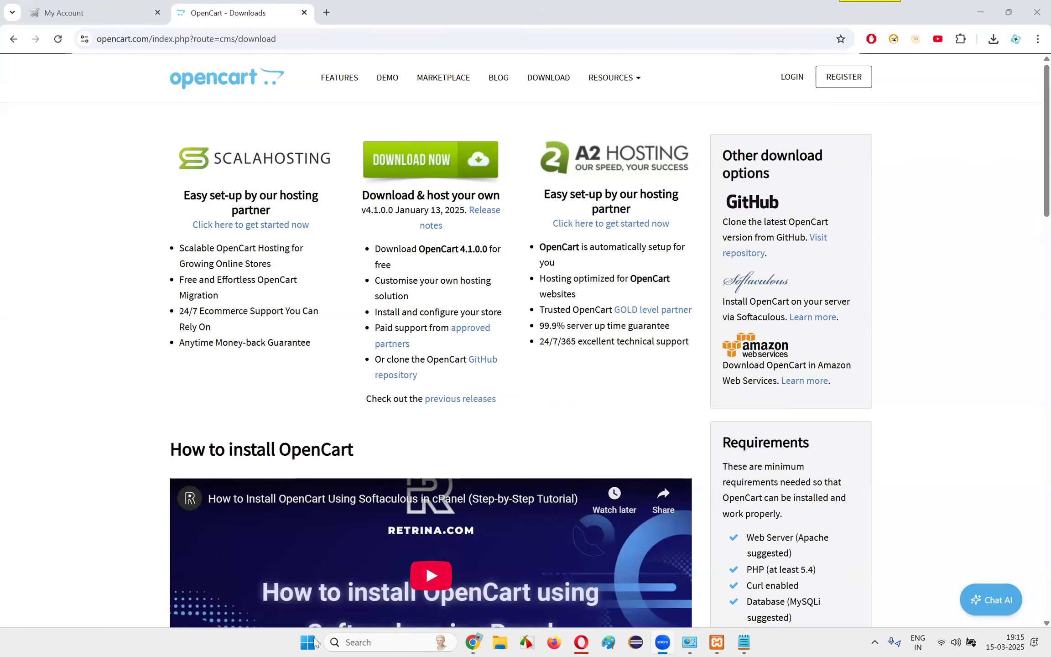
click(717, 643)
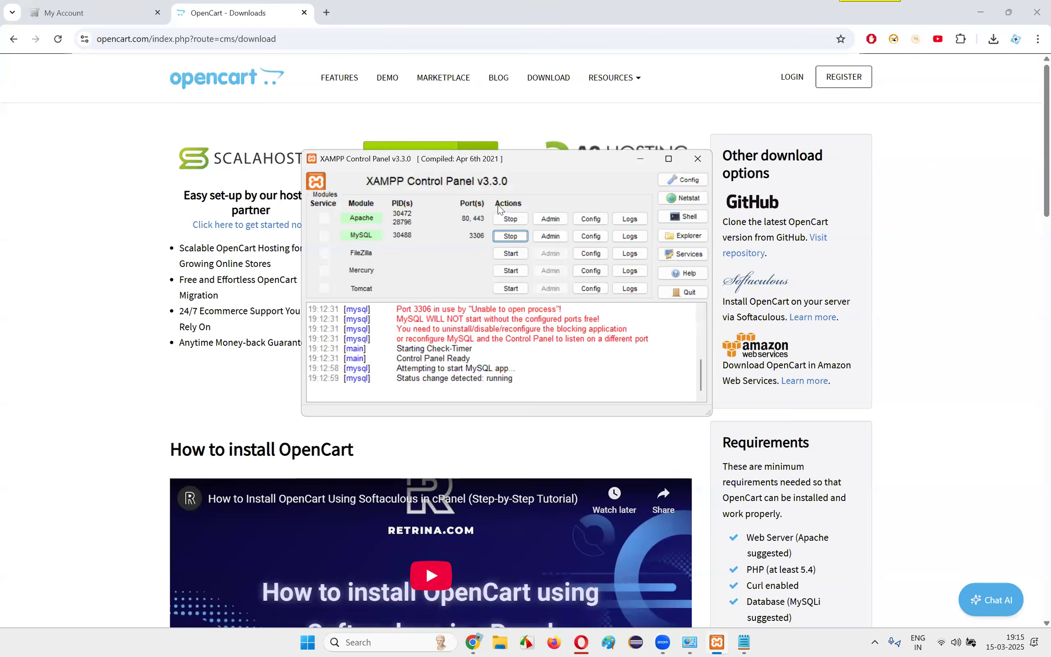
click(39, 275)
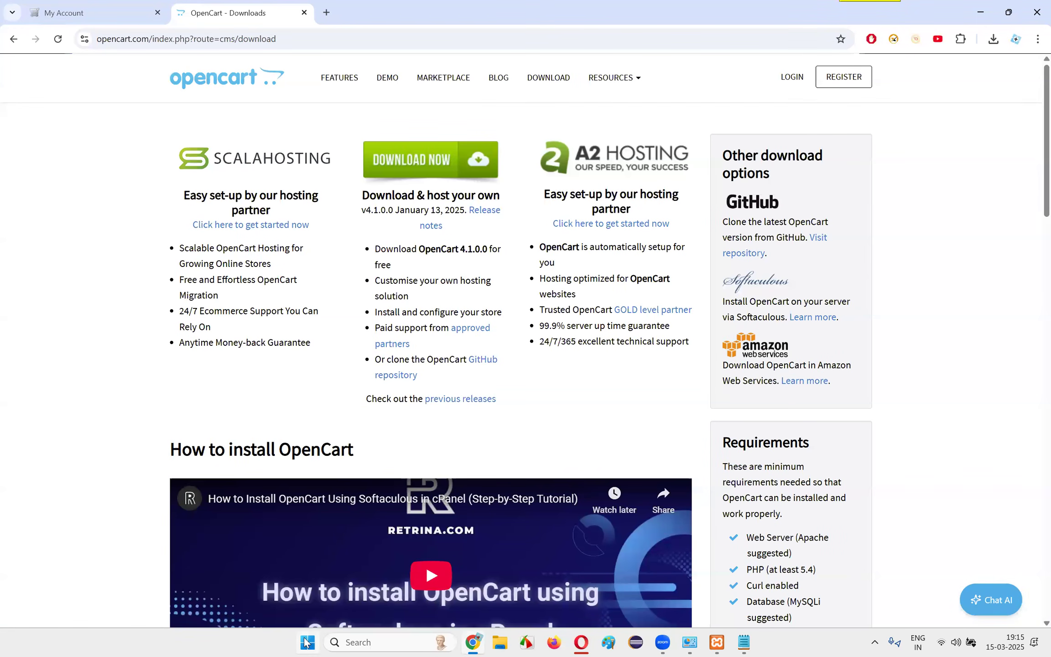
click(717, 642)
click(238, 343)
Download the self-hosted OpenCart 4.1.0.0 zip and view its progress in Chrome's recent downloads
click(409, 166)
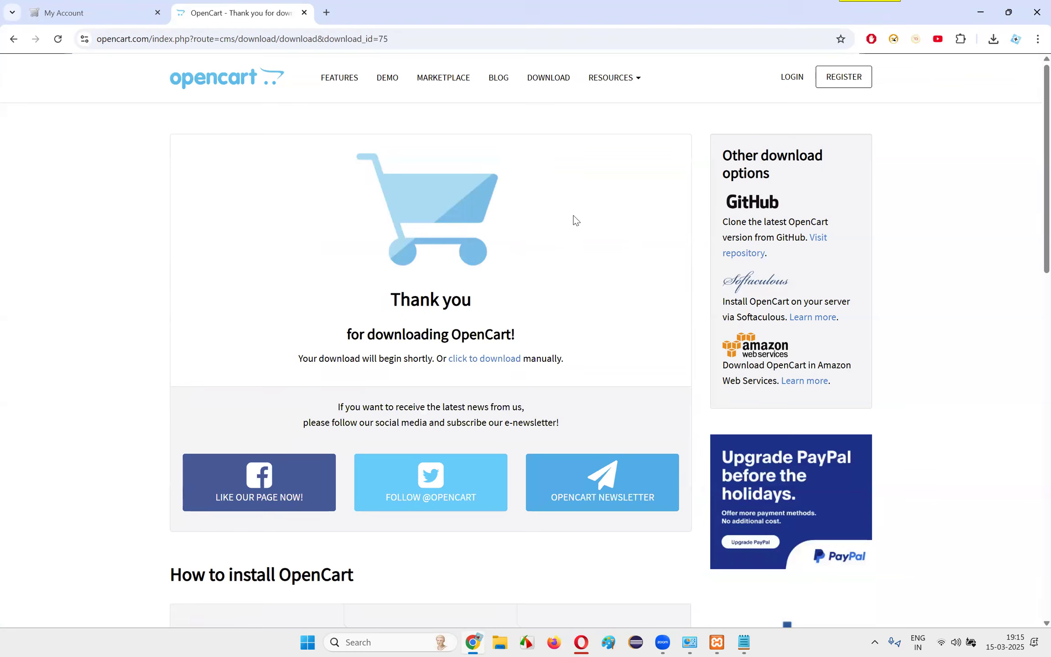
click(496, 360)
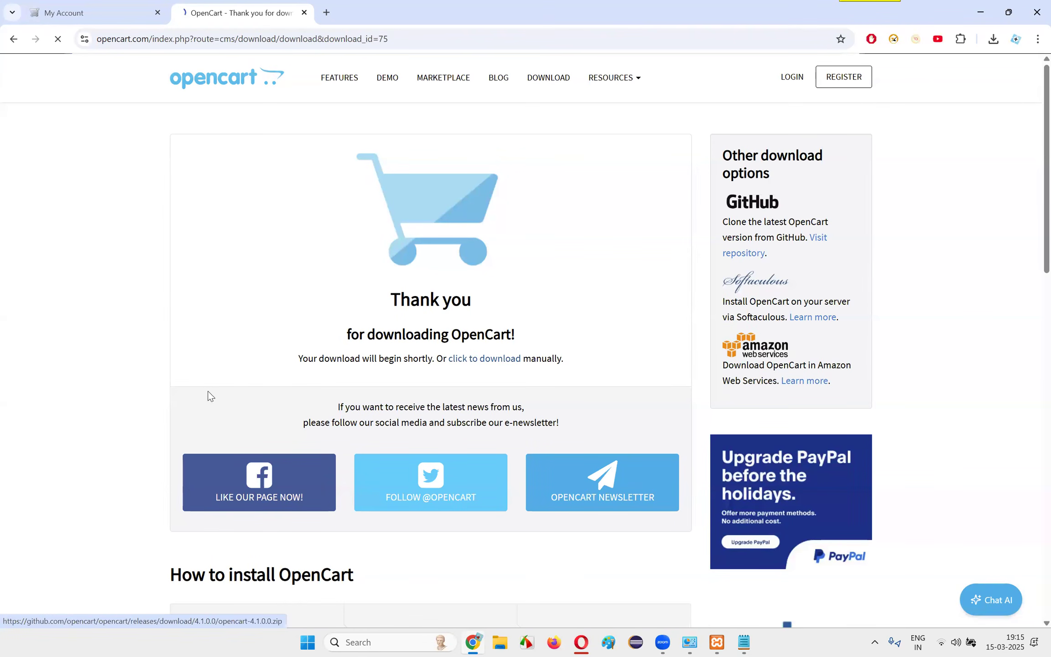
click(993, 39)
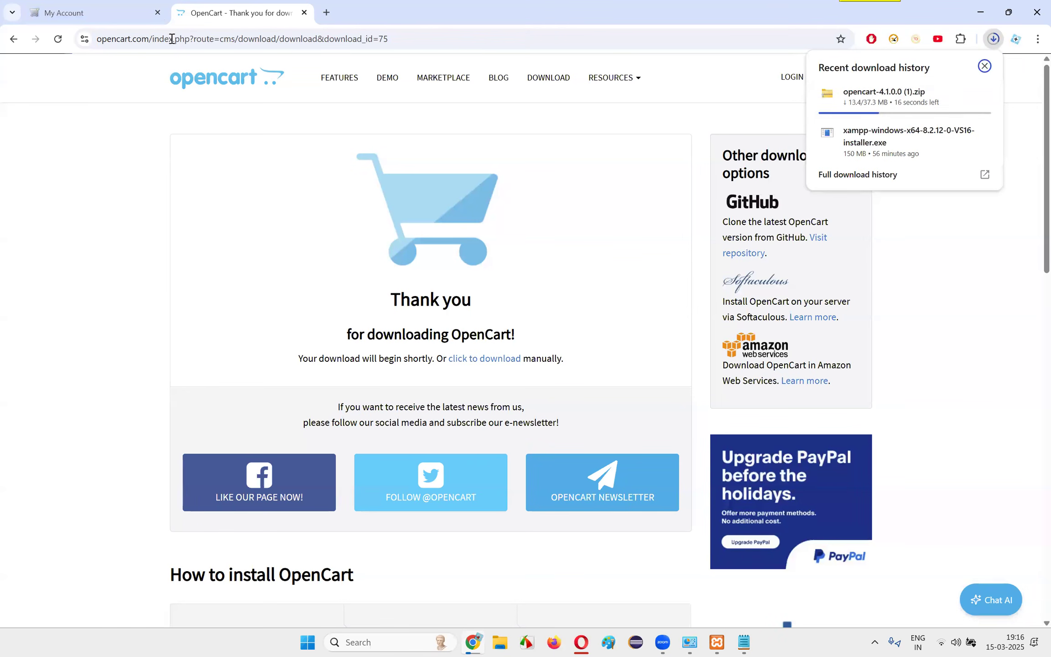
mouse_move(886, 113)
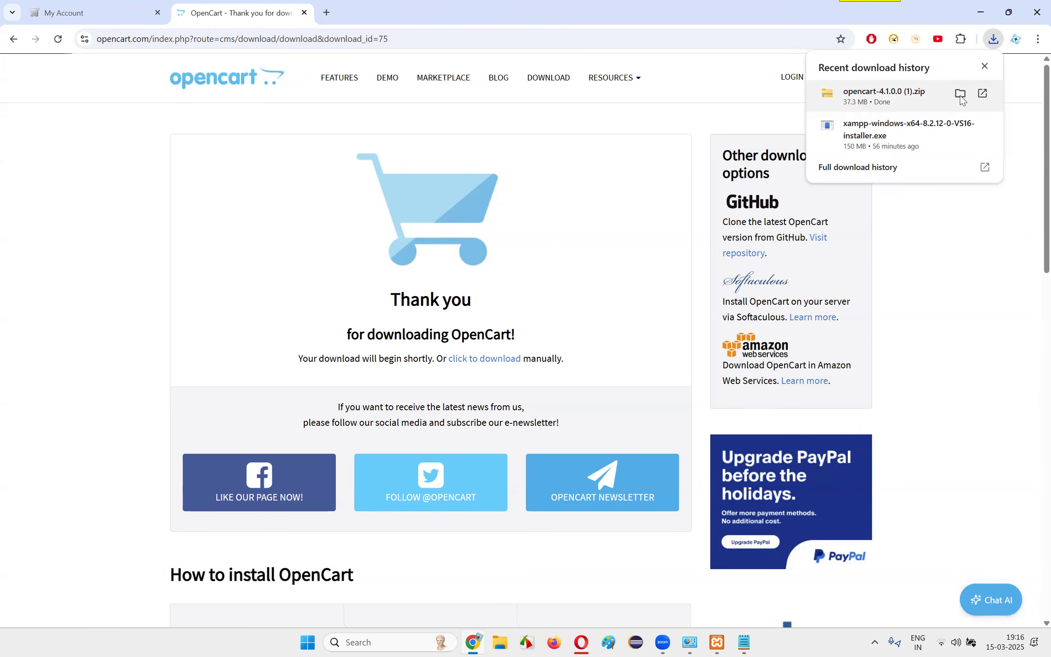
Show the downloaded opencart-4.1.0.0 (1).zip from Chrome's recent downloads in its folder
click(480, 638)
click(989, 39)
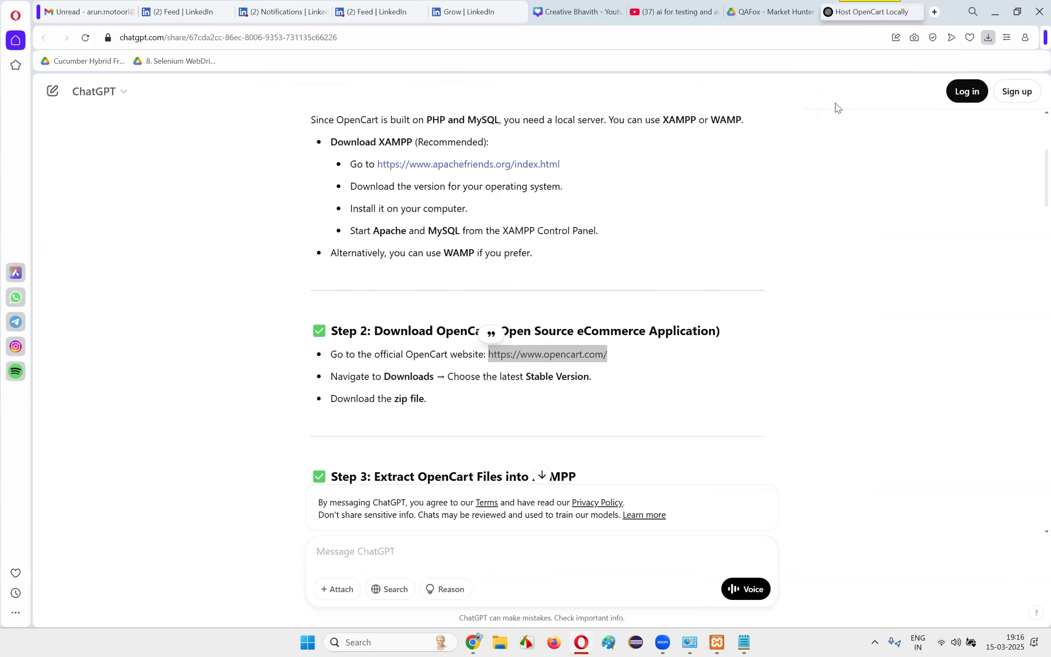
click(1032, 109)
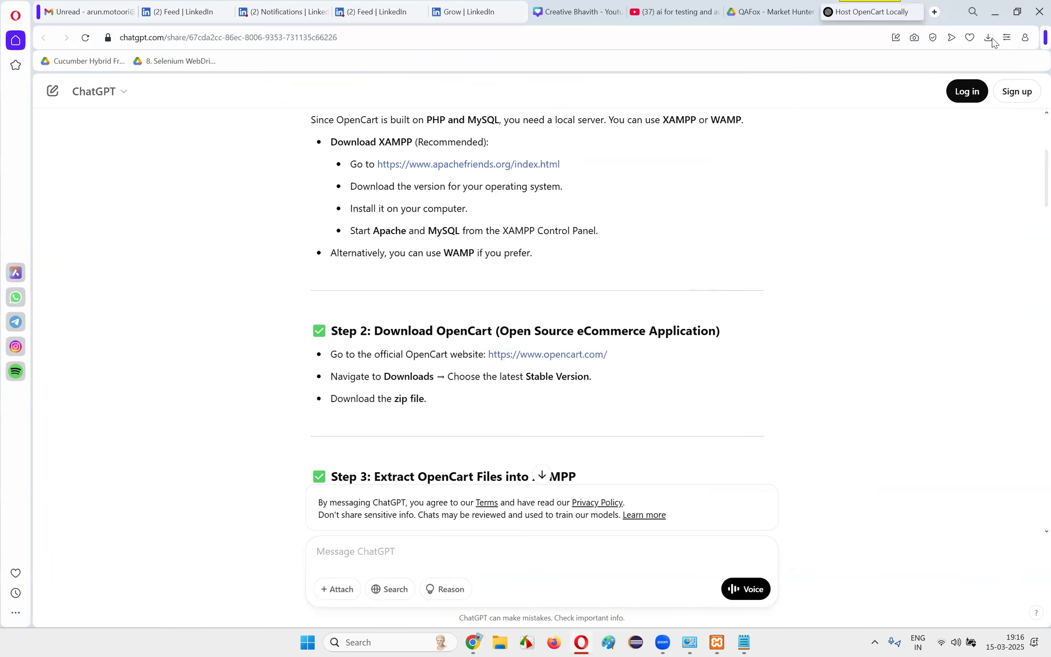
click(473, 642)
click(993, 39)
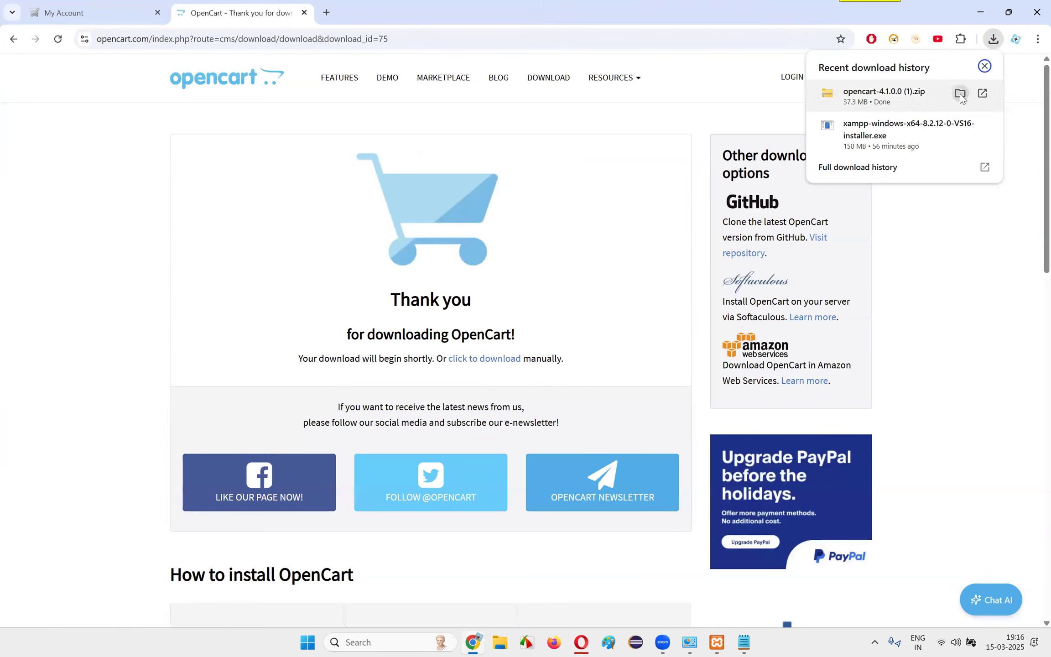
click(958, 95)
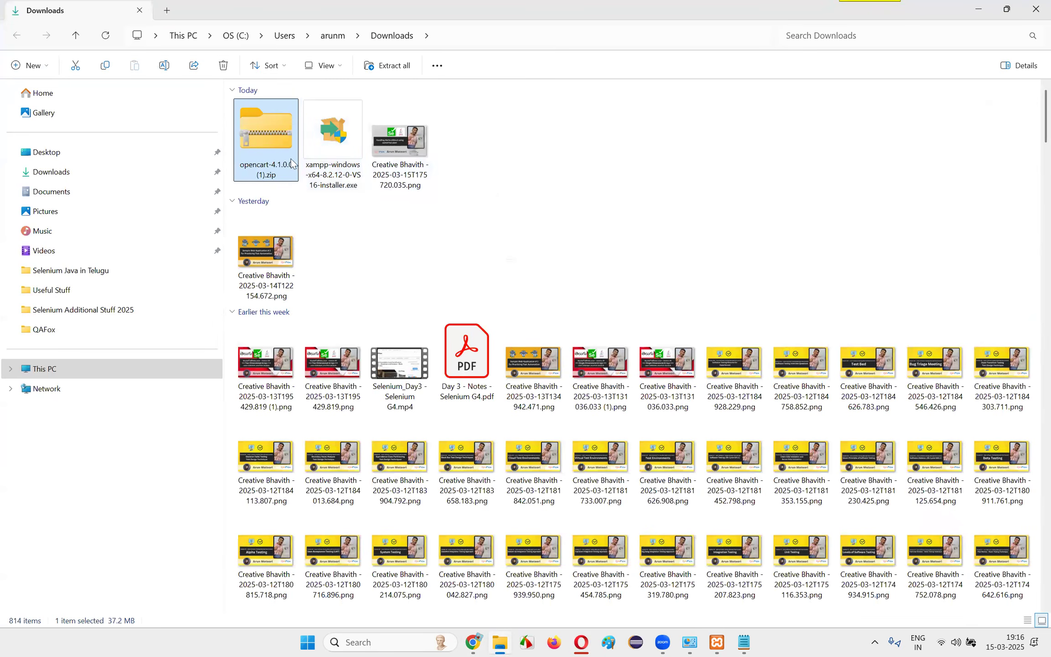
Return to the guide in Opera and review Steps 1 to 3, up to the instruction to extract the downloaded zip file
click(481, 639)
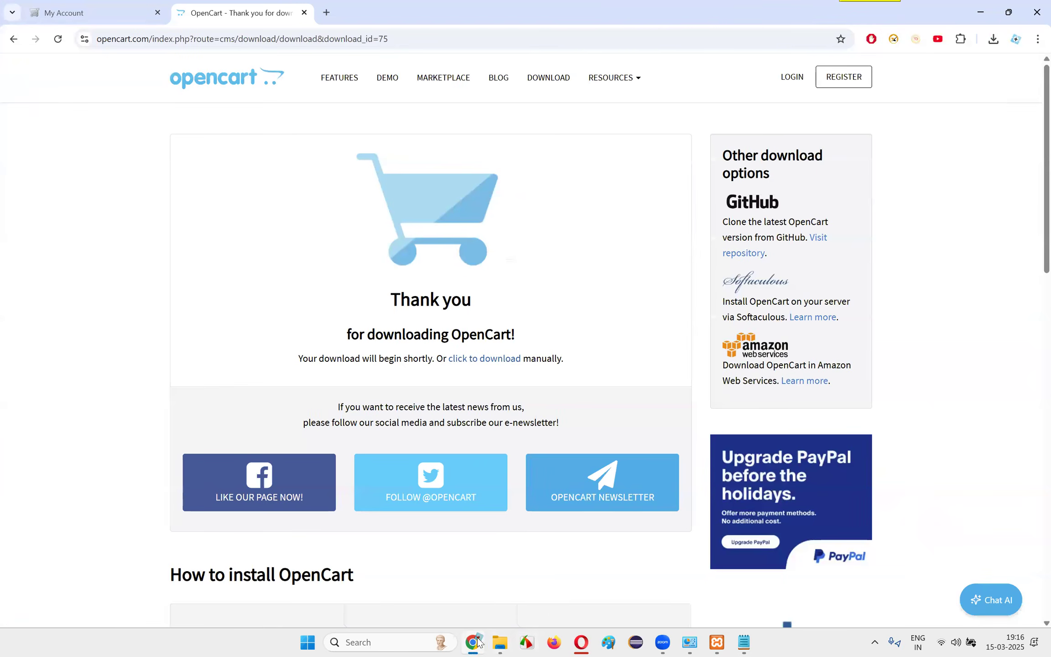
click(478, 639)
click(586, 642)
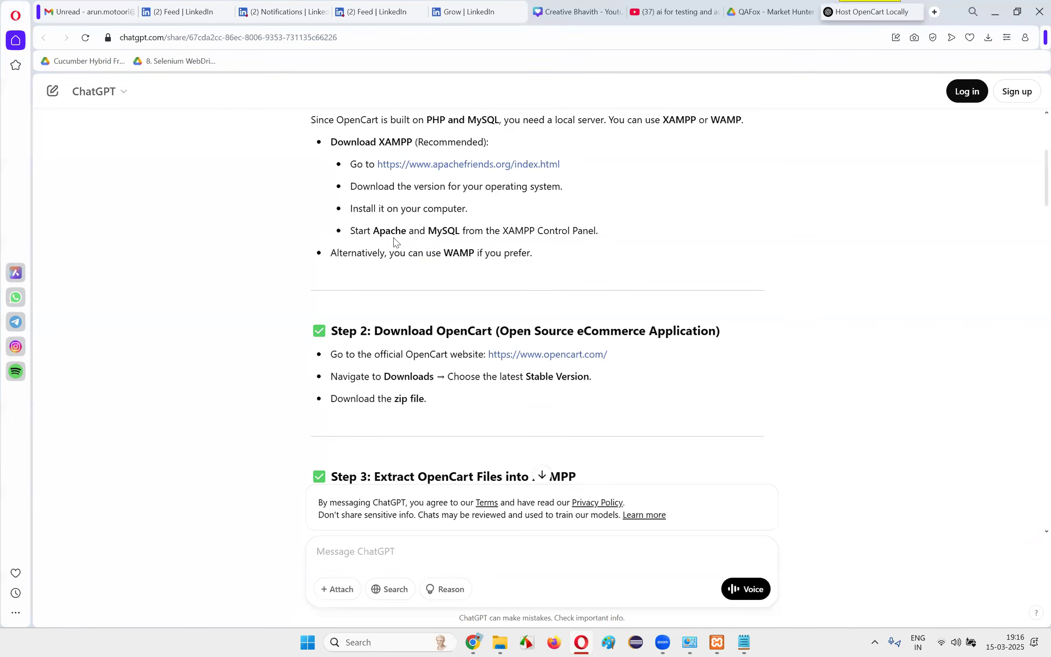
drag(350, 190, 535, 211)
drag(333, 235, 756, 241)
click(756, 264)
scroll(756, 265, down, 3)
drag(328, 254, 675, 254)
click(389, 273)
drag(325, 276, 455, 280)
drag(321, 379, 498, 381)
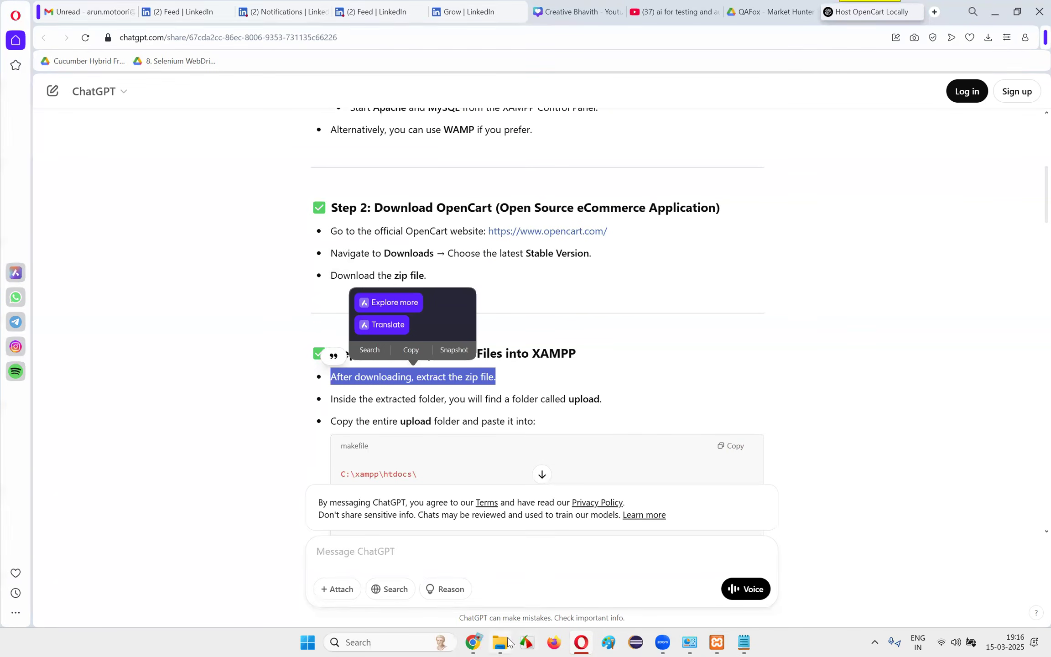
Extract opencart-4.1.0.0 (1).zip into the suggested folder inside Downloads
click(507, 642)
click(266, 120)
right_click(266, 120)
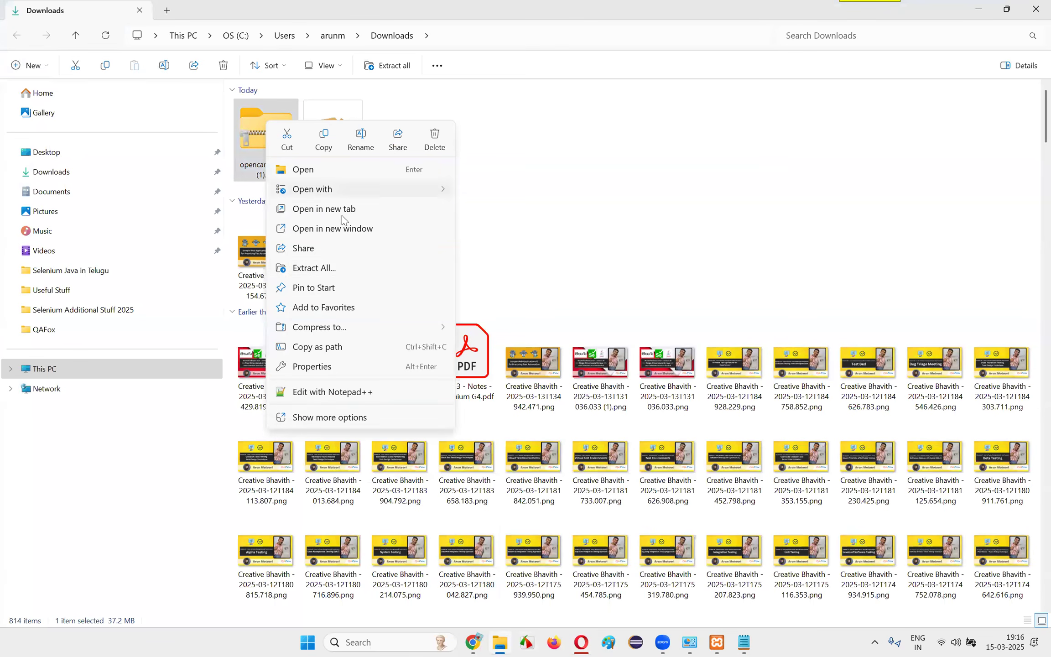
click(322, 269)
click(637, 449)
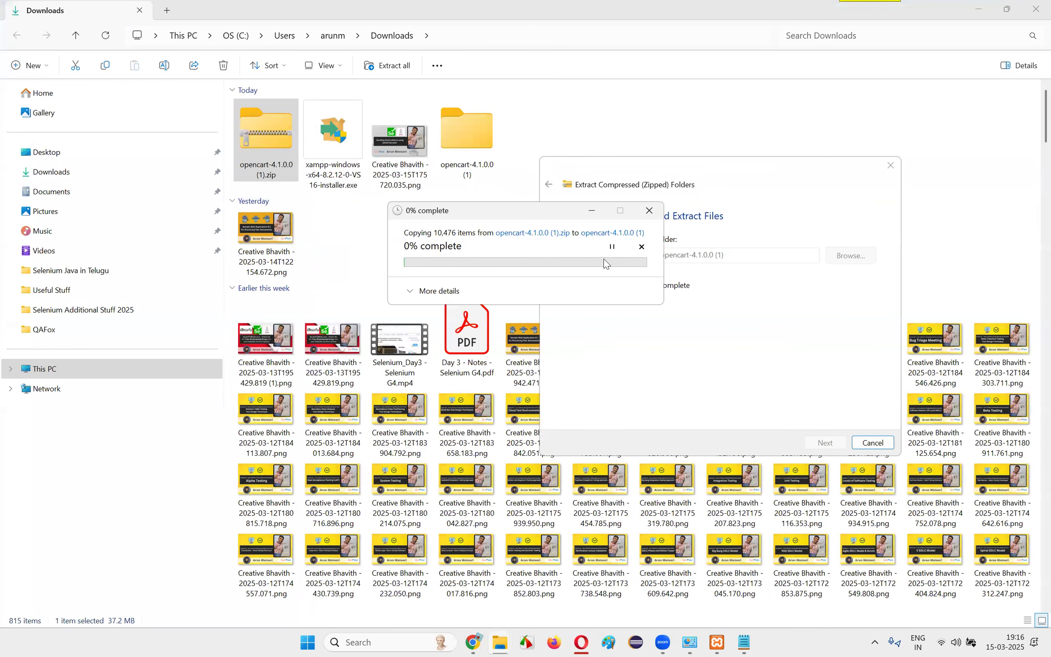
click(309, 66)
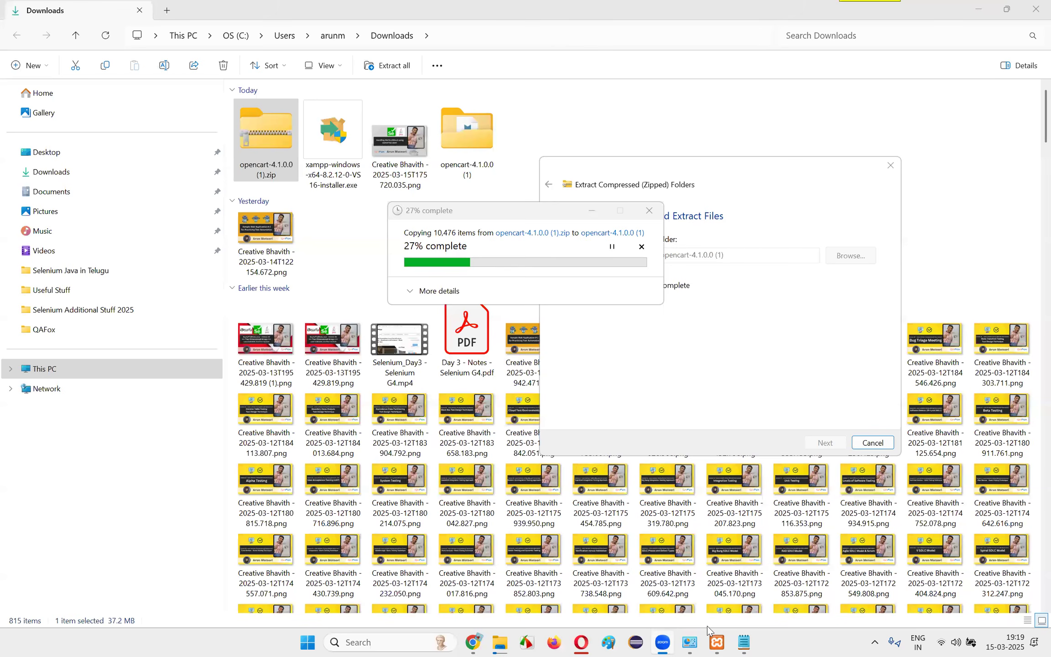
Check the MySQL module and its configuration options in the XAMPP Control Panel during the extraction, and minimize the panel
click(718, 642)
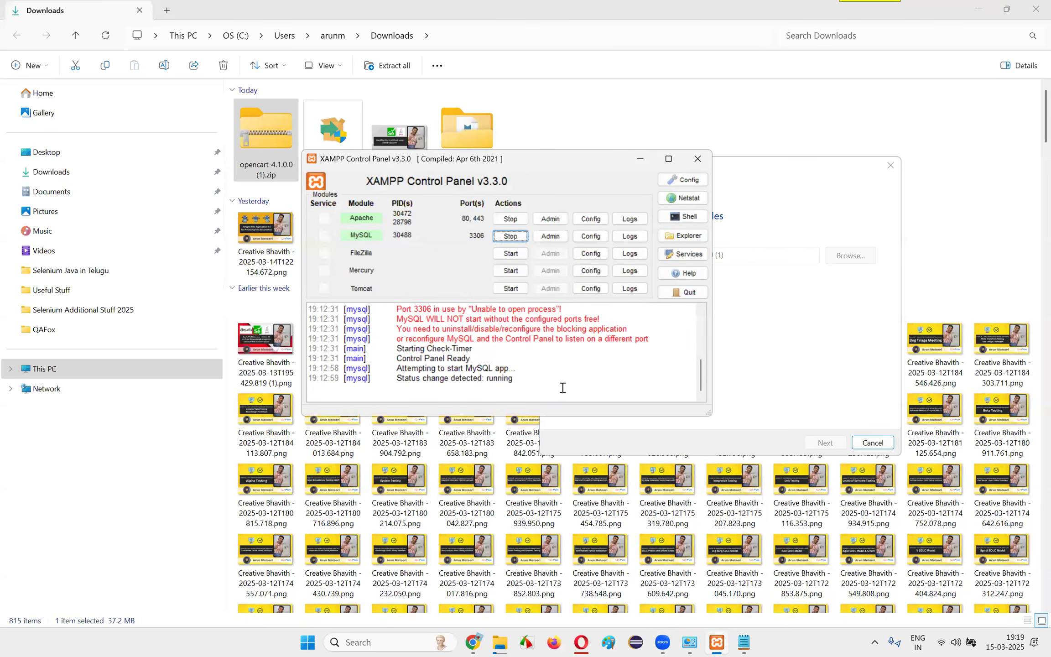
click(640, 158)
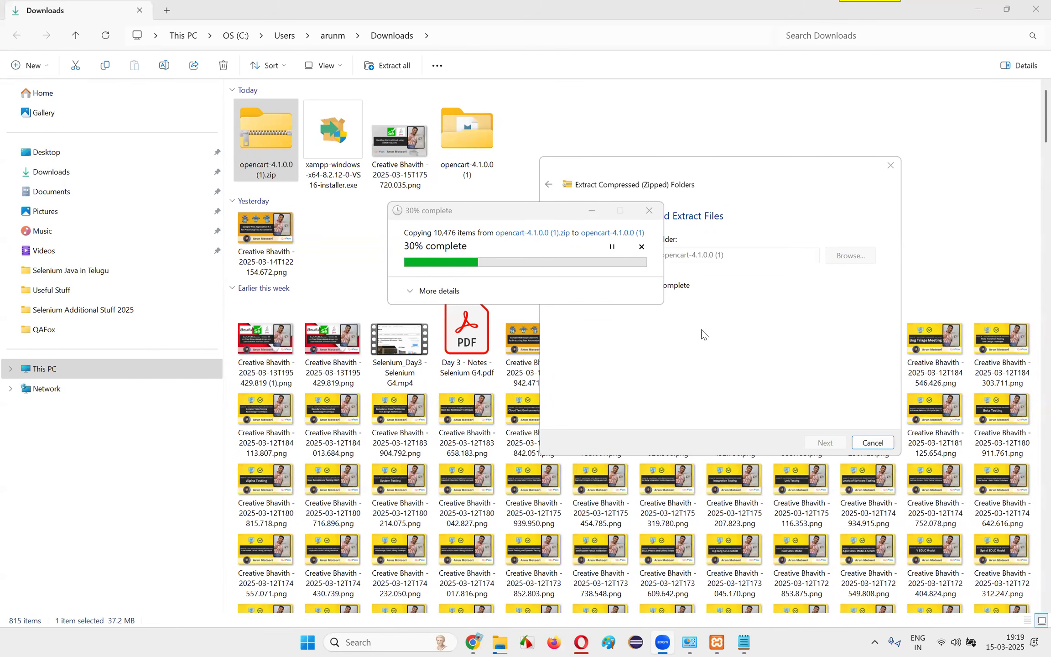
click(717, 642)
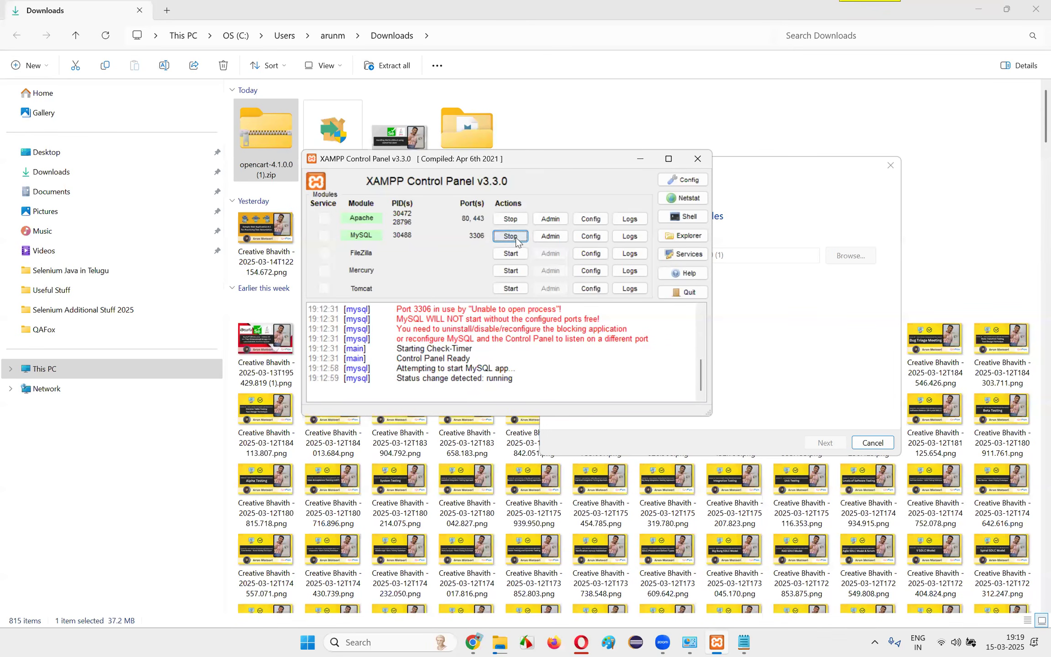
click(591, 236)
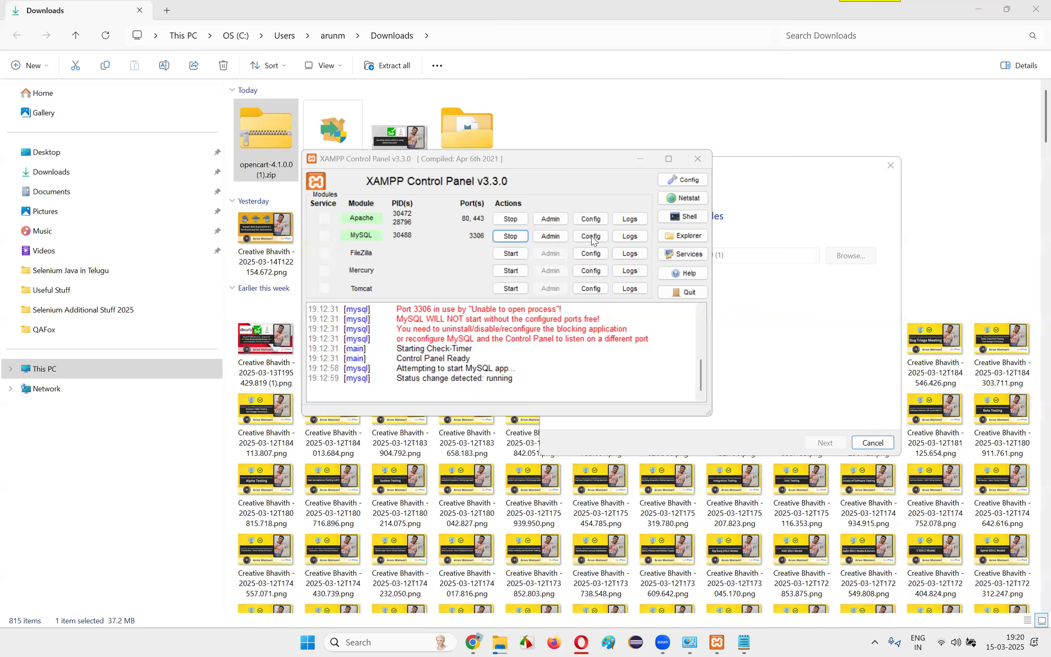
click(726, 642)
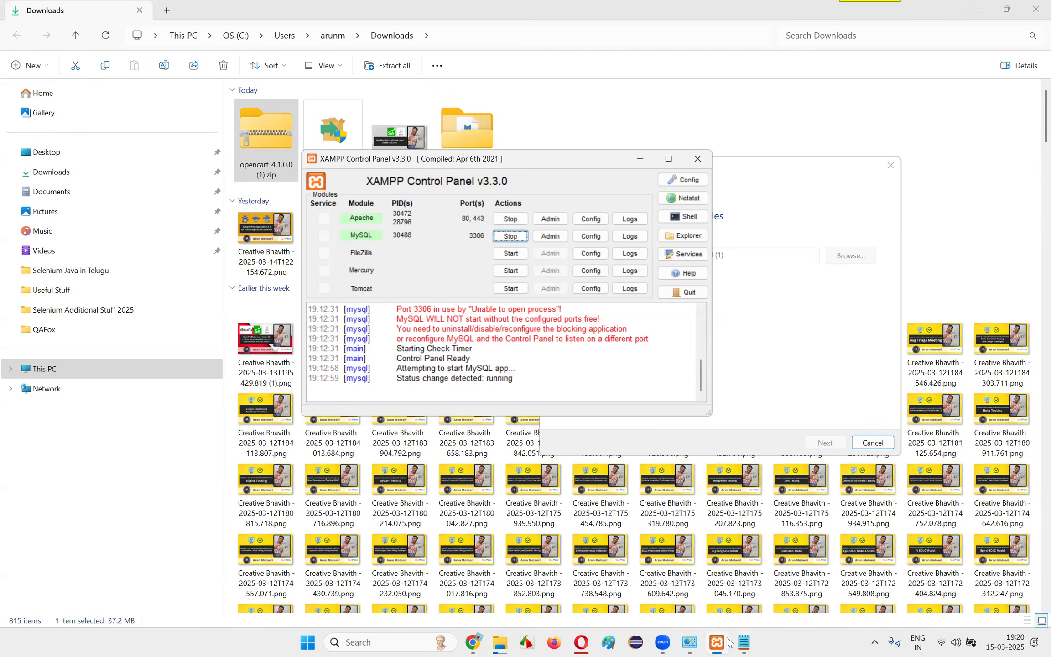
click(727, 639)
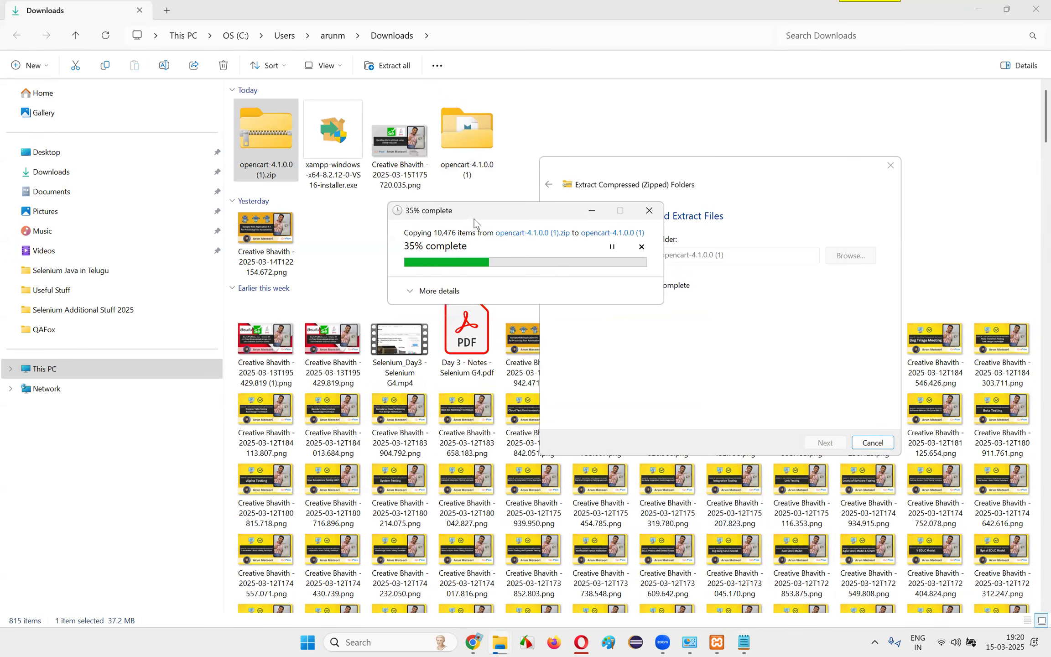
Arrange the extraction wizard and the copy progress window side by side over the Downloads folder
click(790, 167)
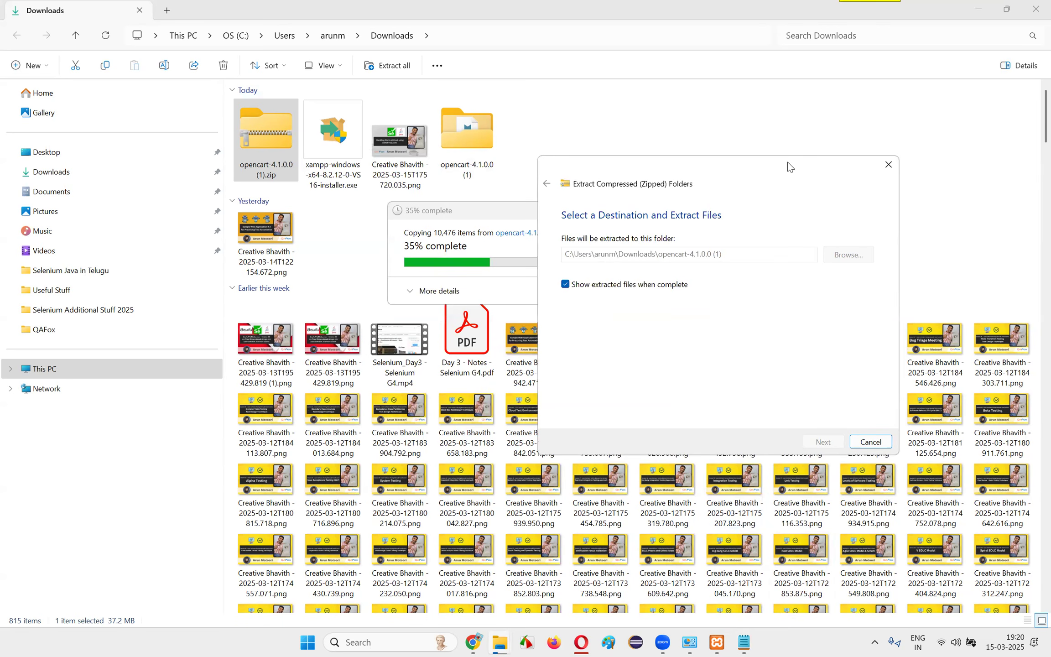
drag(790, 167, 914, 131)
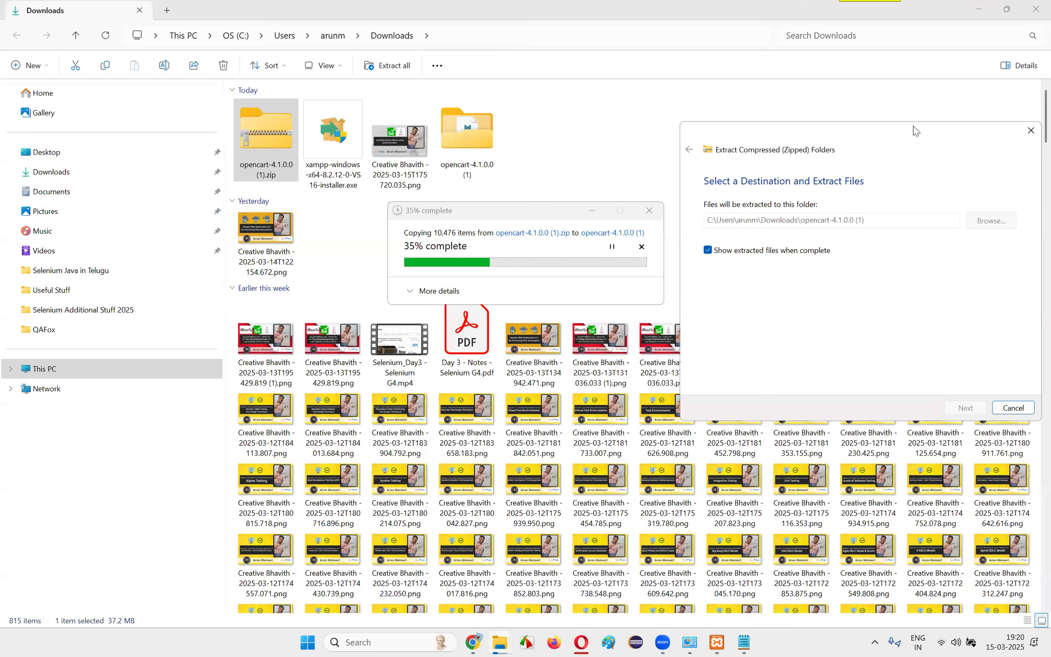
click(276, 163)
click(532, 245)
drag(499, 210, 425, 203)
drag(885, 133, 809, 129)
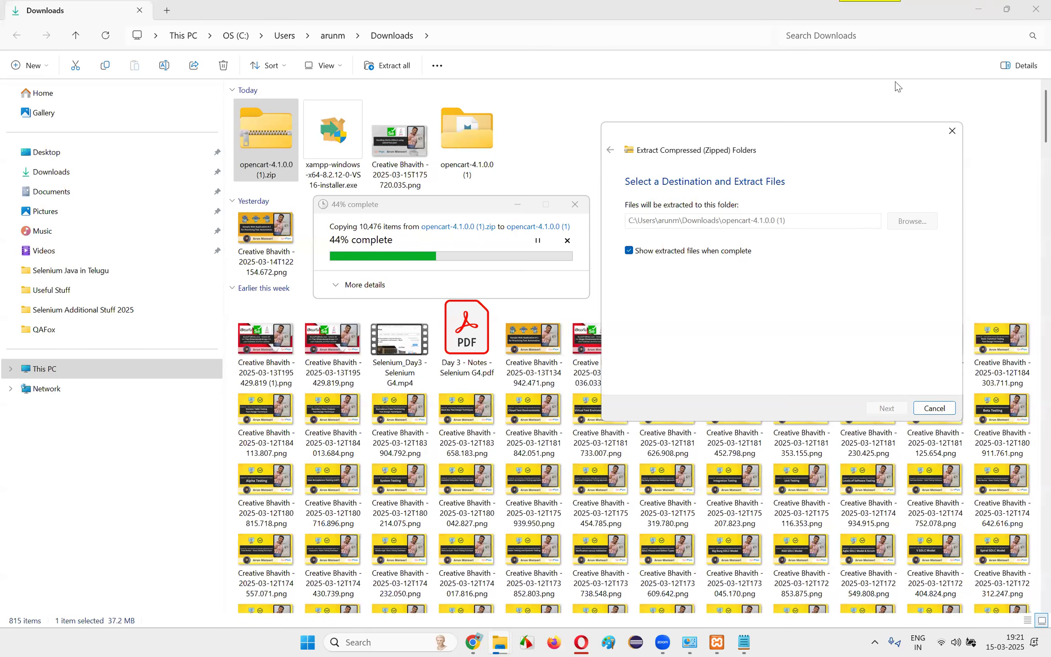
click(473, 642)
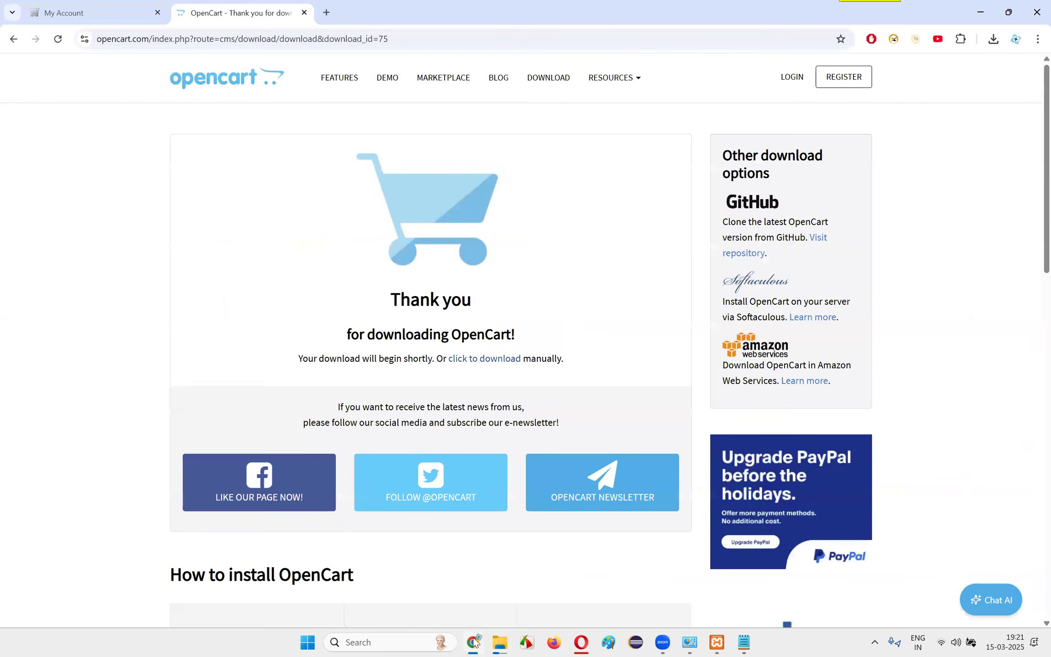
click(473, 642)
mouse_move(795, 130)
mouse_down()
mouse_move(884, 113)
mouse_move(842, 115)
mouse_move(815, 133)
mouse_up()
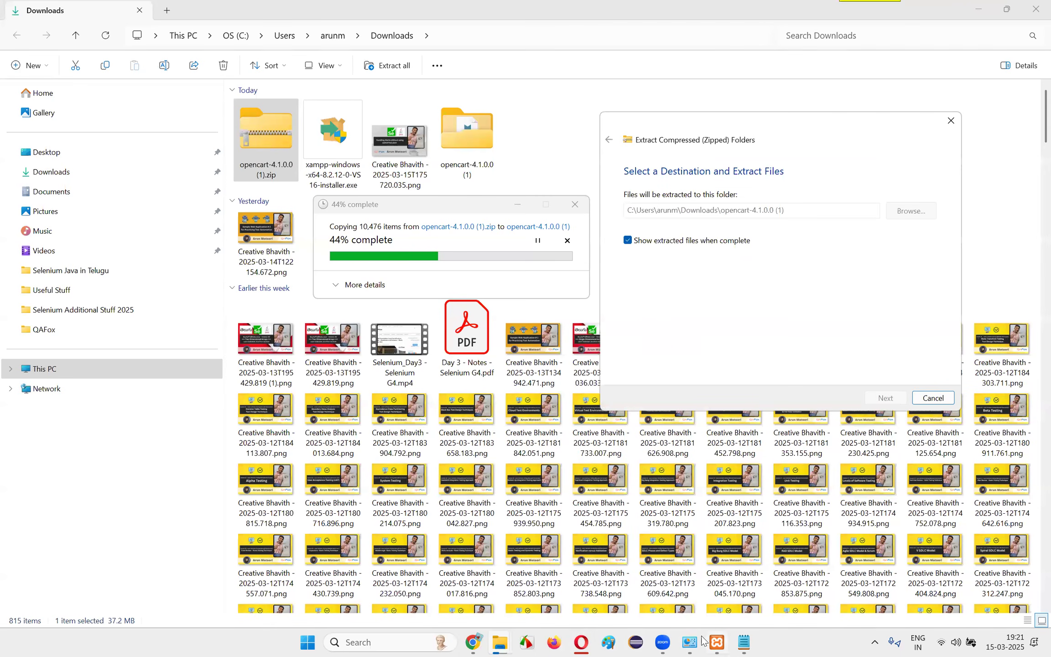
Switch to WhatsApp and open the QAFox - Discussion Group chat
click(404, 642)
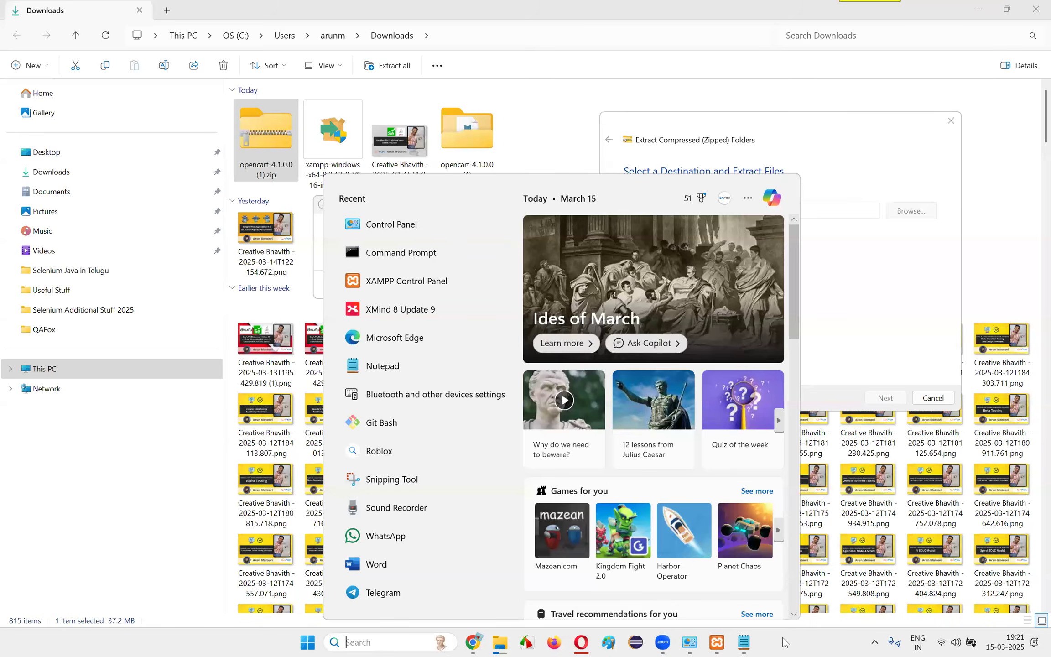
click(781, 639)
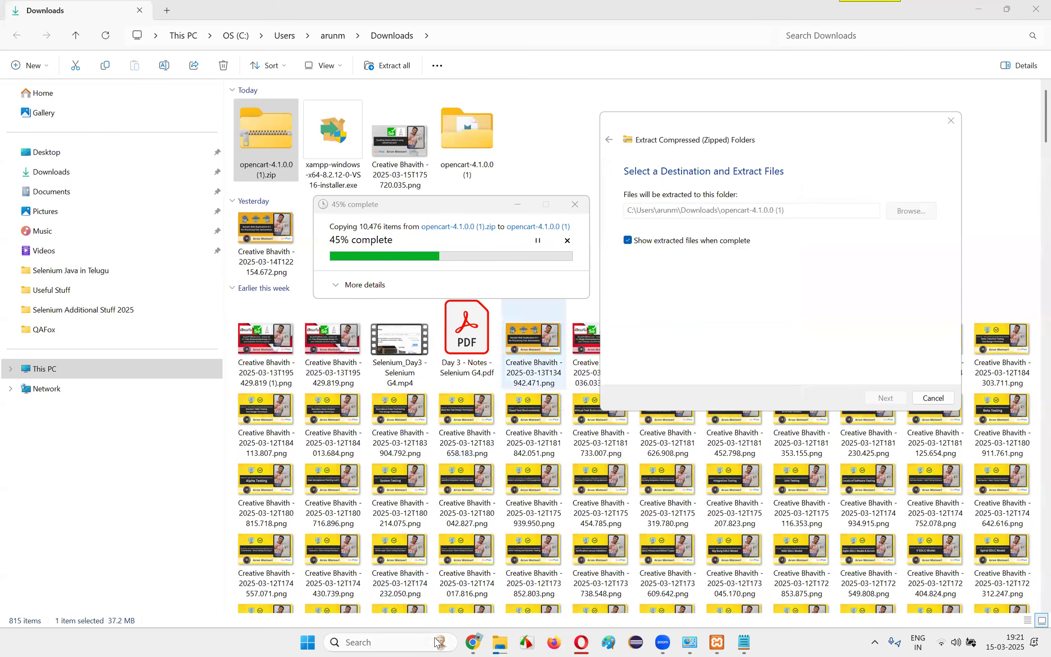
click(420, 643)
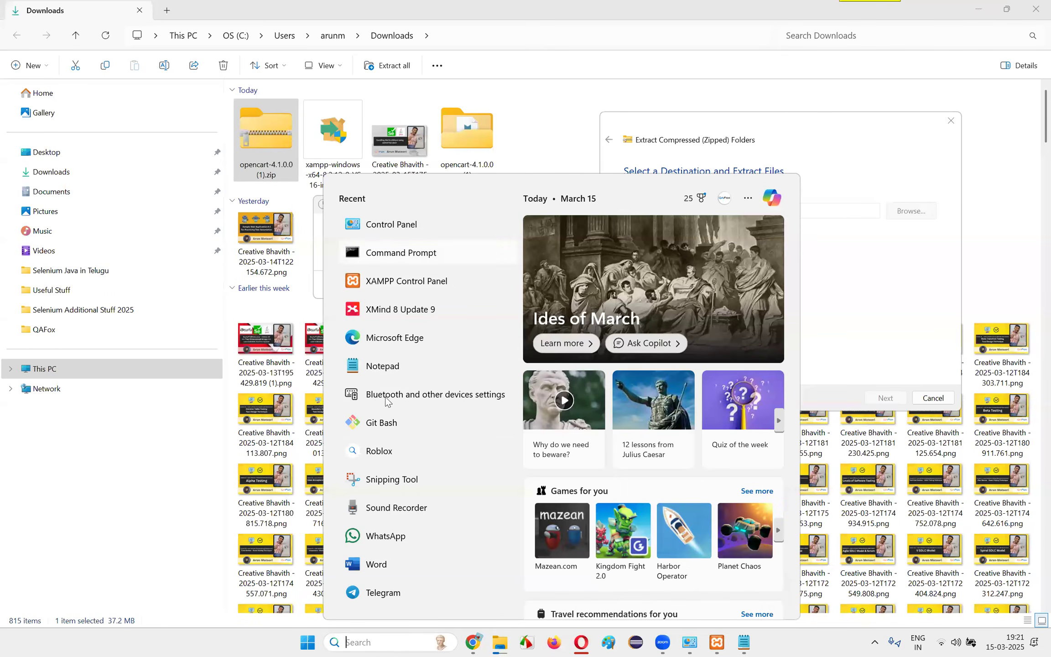
click(395, 537)
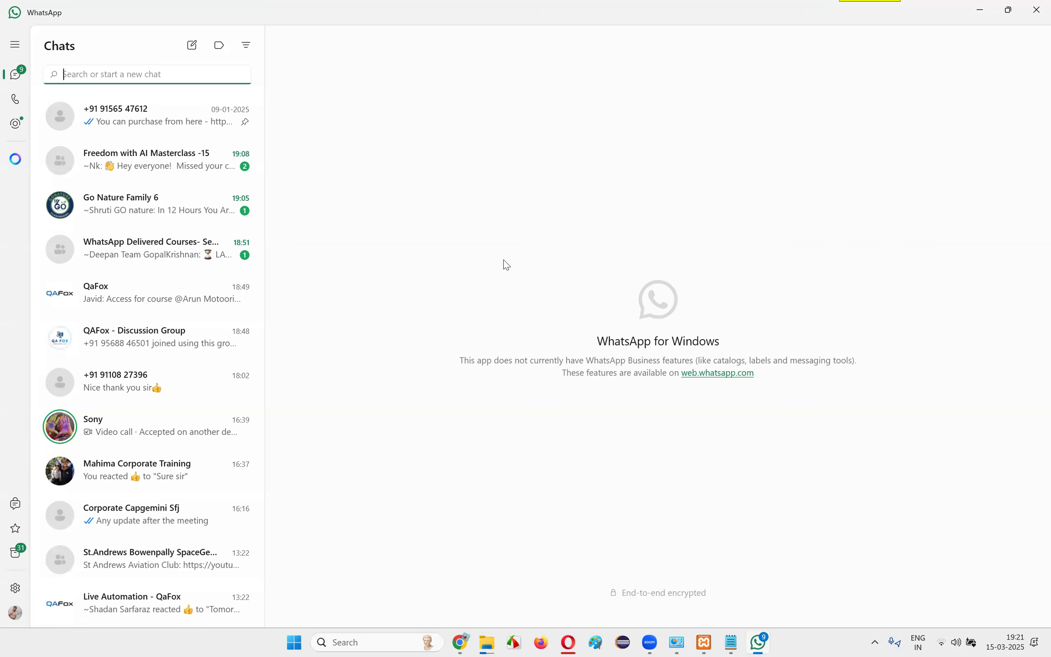
click(81, 336)
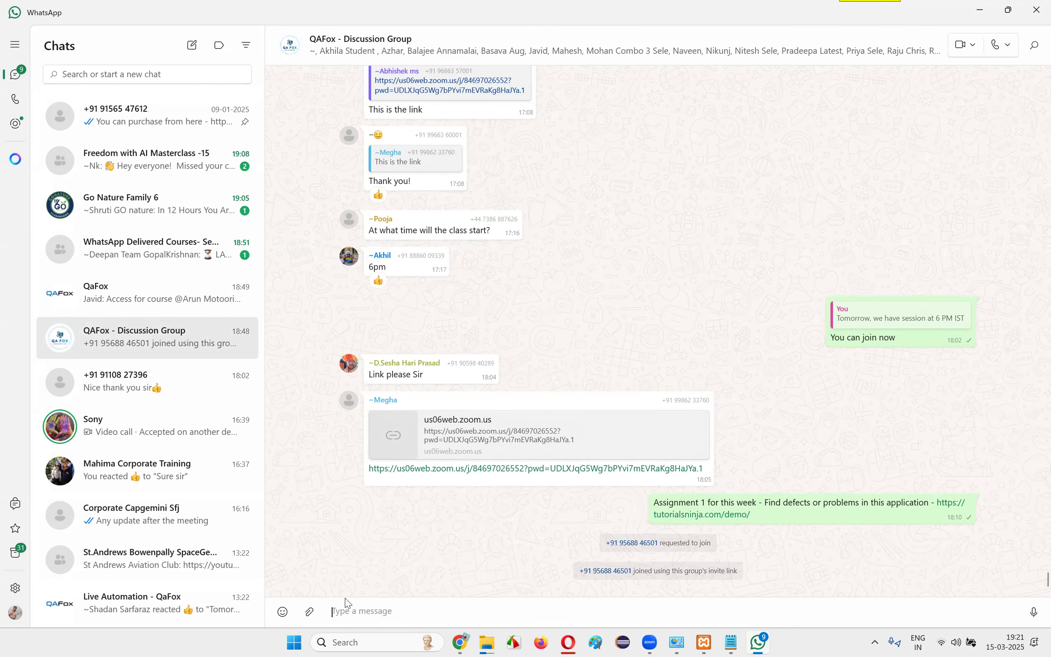
Draft the message "Assignment 2 -" in the QAFox - Discussion Group chat without sending it
text(Assignmet)
key(BackSpace)
text(nt 2 -)
Review the Assignment 1 message with its tutorialsninja.com/demo link and the Assignment 2 draft, and minimize WhatsApp
drag(752, 504, 835, 514)
click(836, 513)
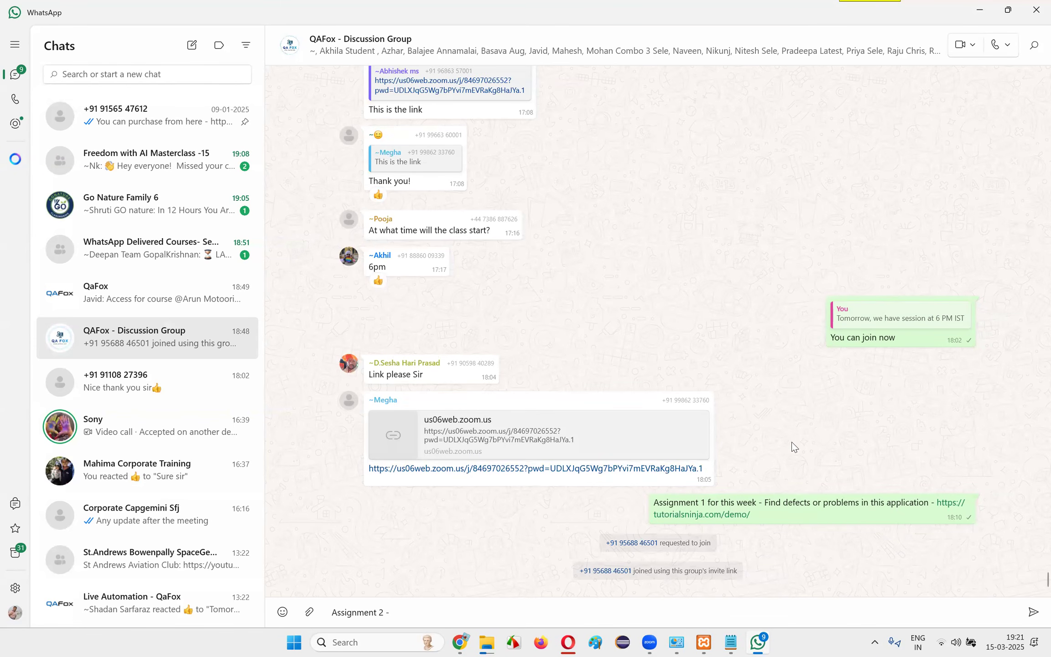
drag(654, 503, 828, 523)
click(924, 517)
drag(936, 502, 945, 515)
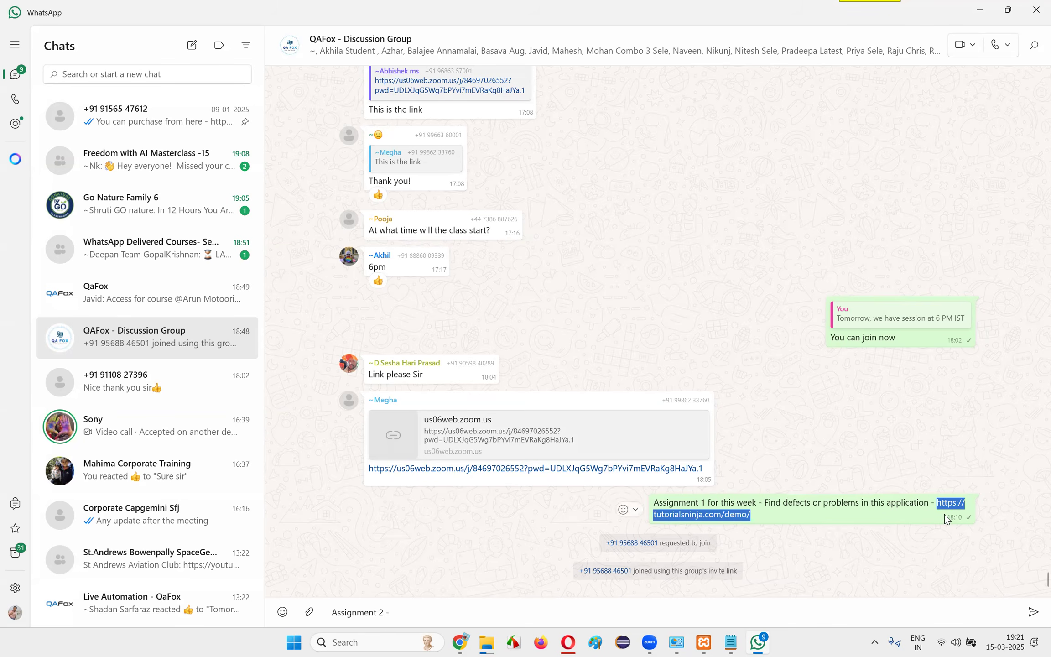
click(885, 404)
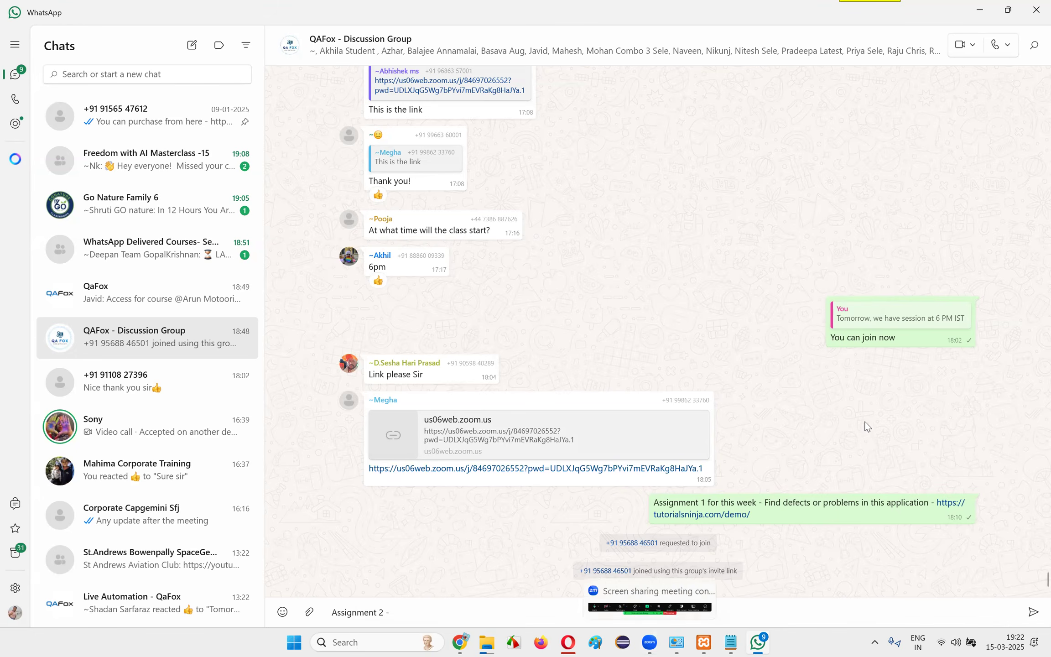
drag(407, 612, 312, 618)
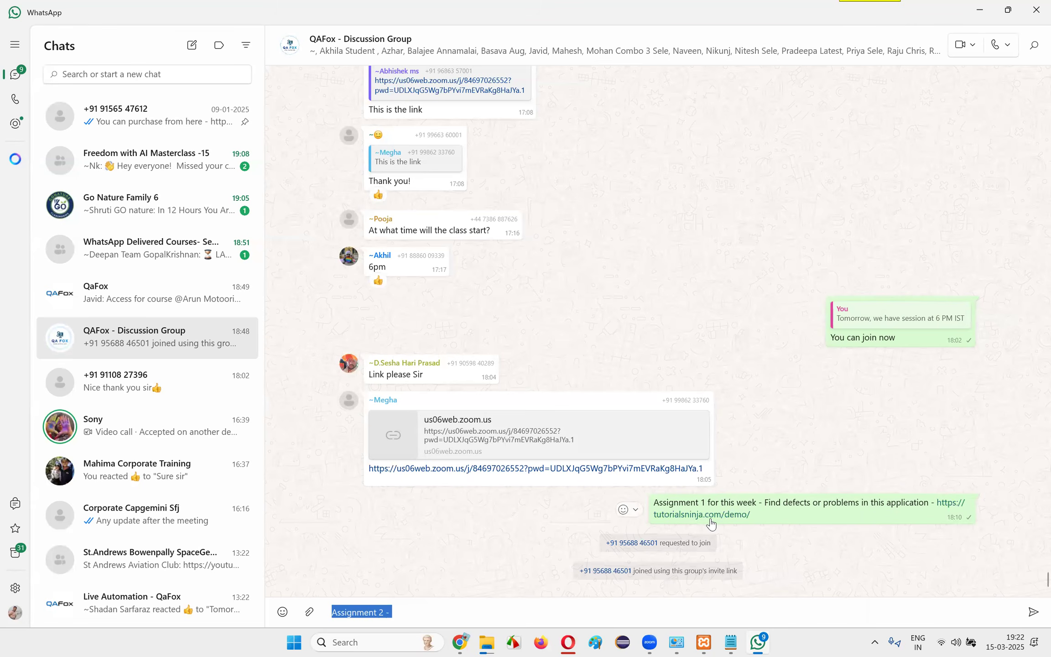
click(441, 611)
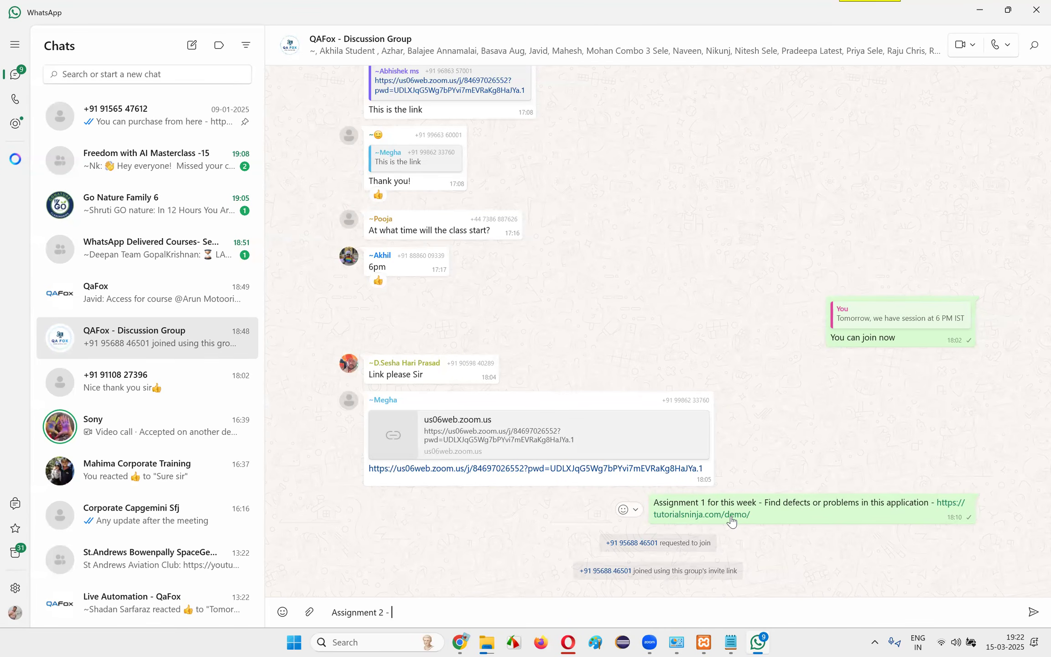
click(977, 8)
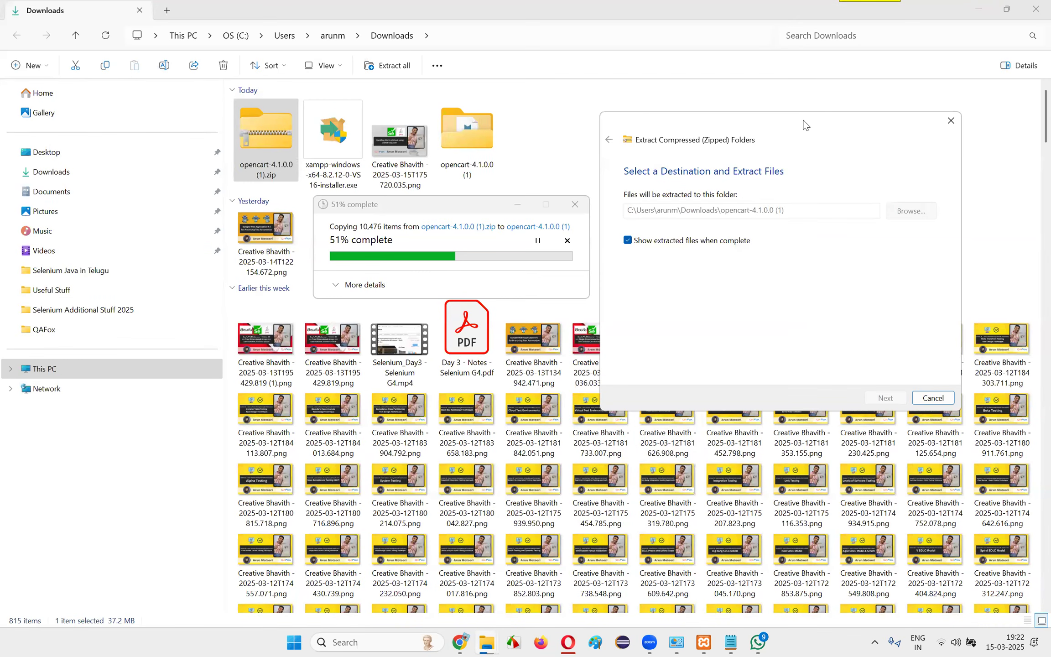
drag(805, 122, 875, 100)
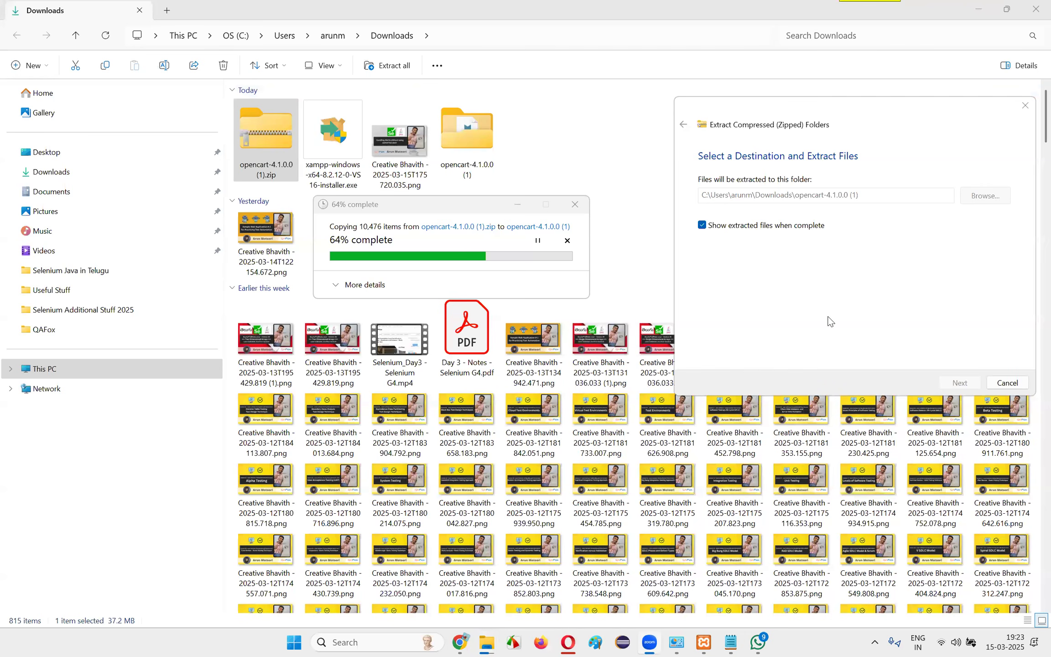
drag(870, 111, 834, 109)
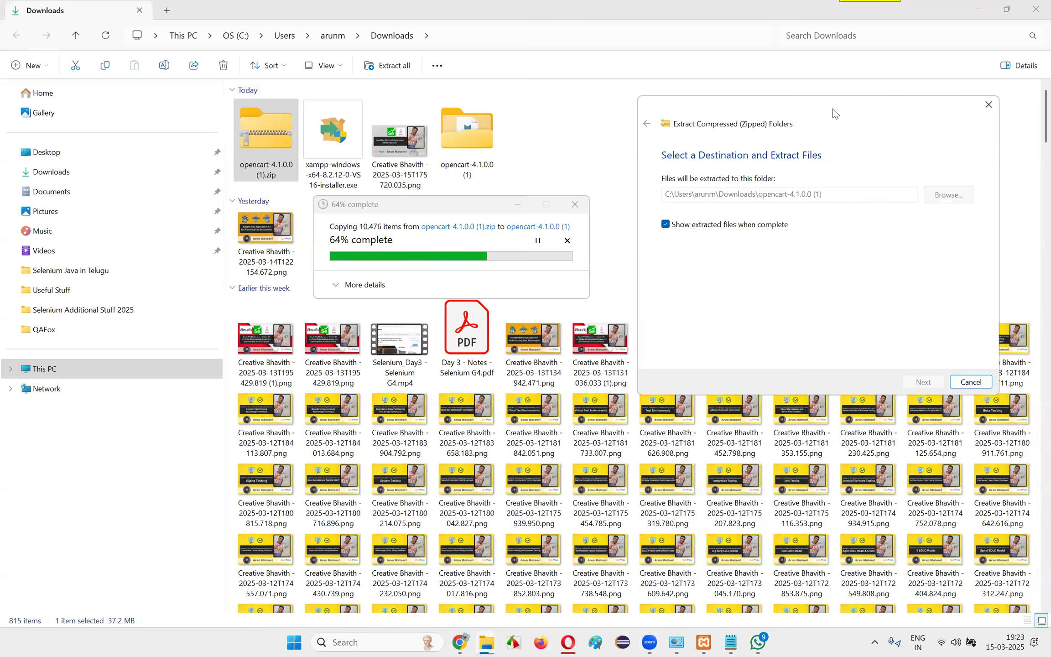
click(757, 642)
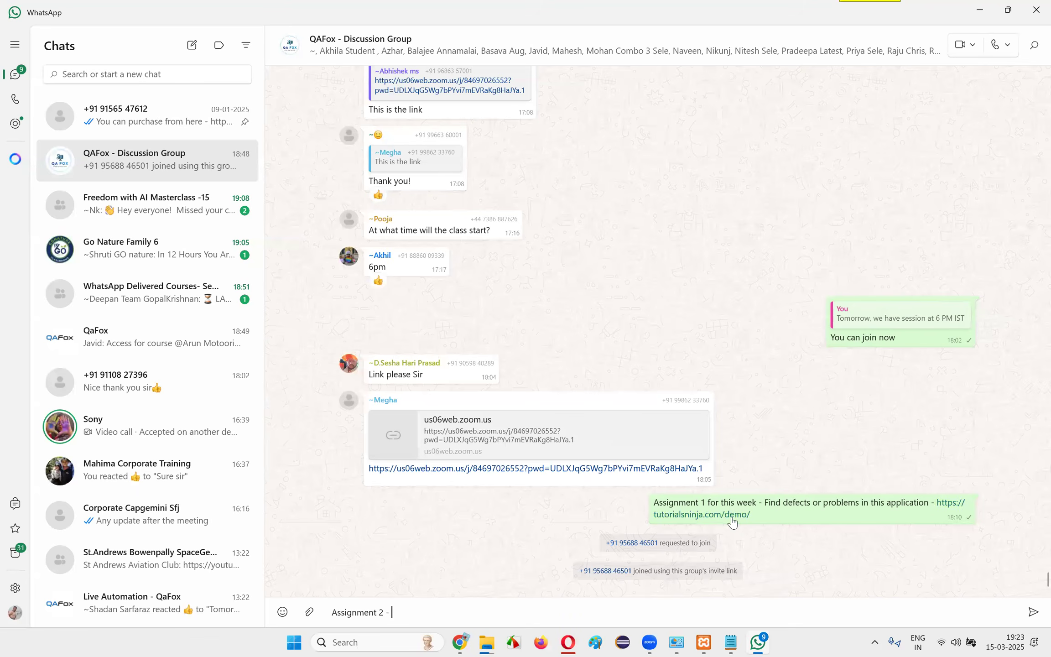
click(980, 13)
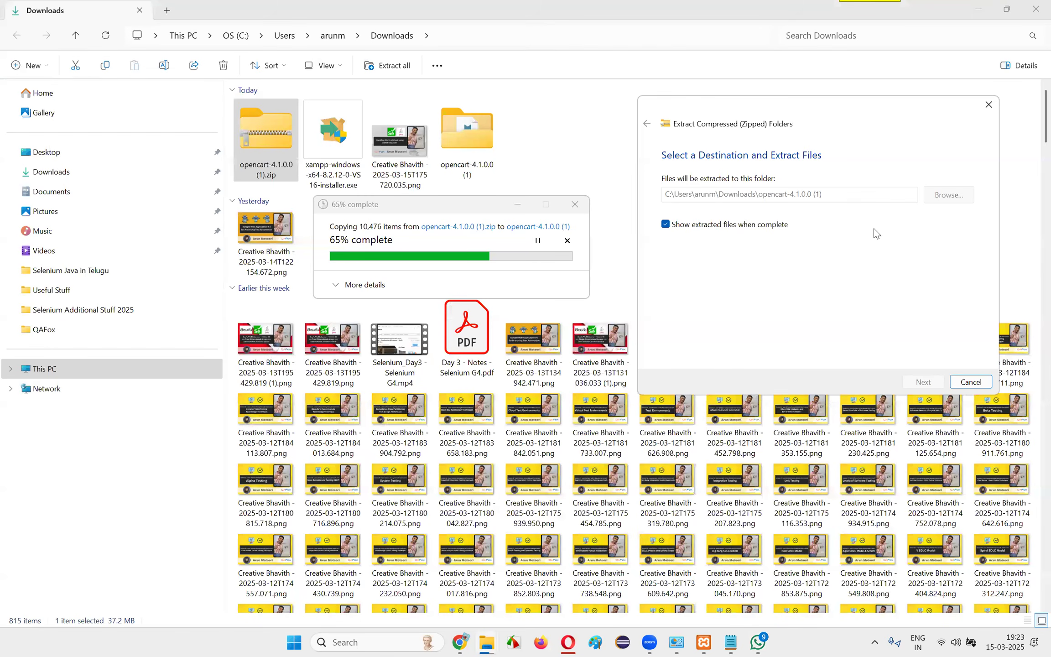
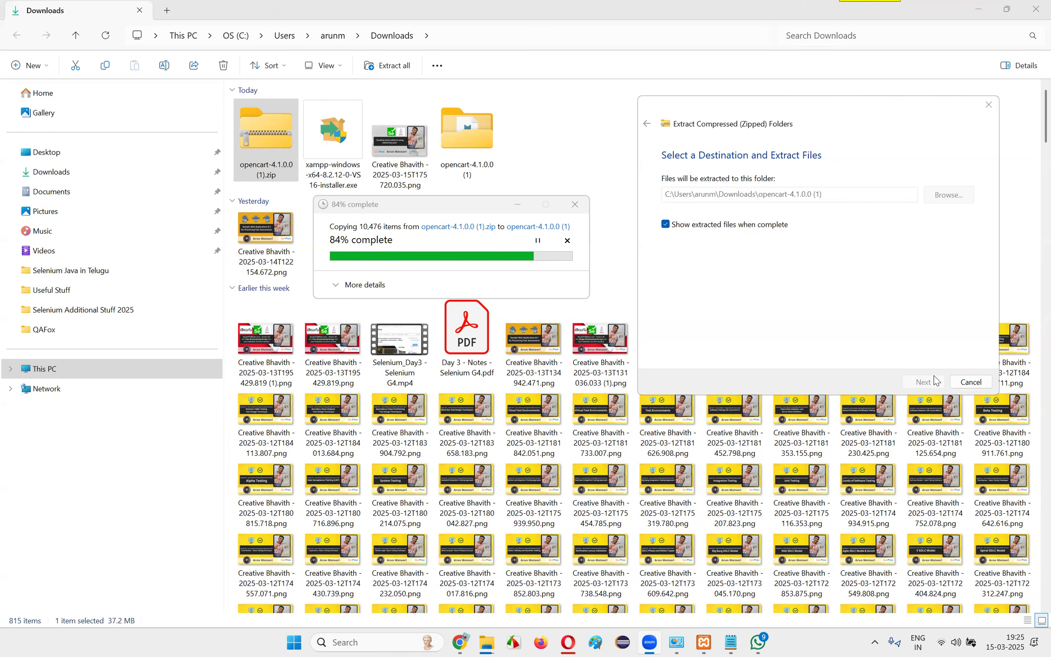
Switch to the ChatGPT guide in Opera and read Steps 3 to 5 on extracting the files, creating the database and installing OpenCart
click(460, 643)
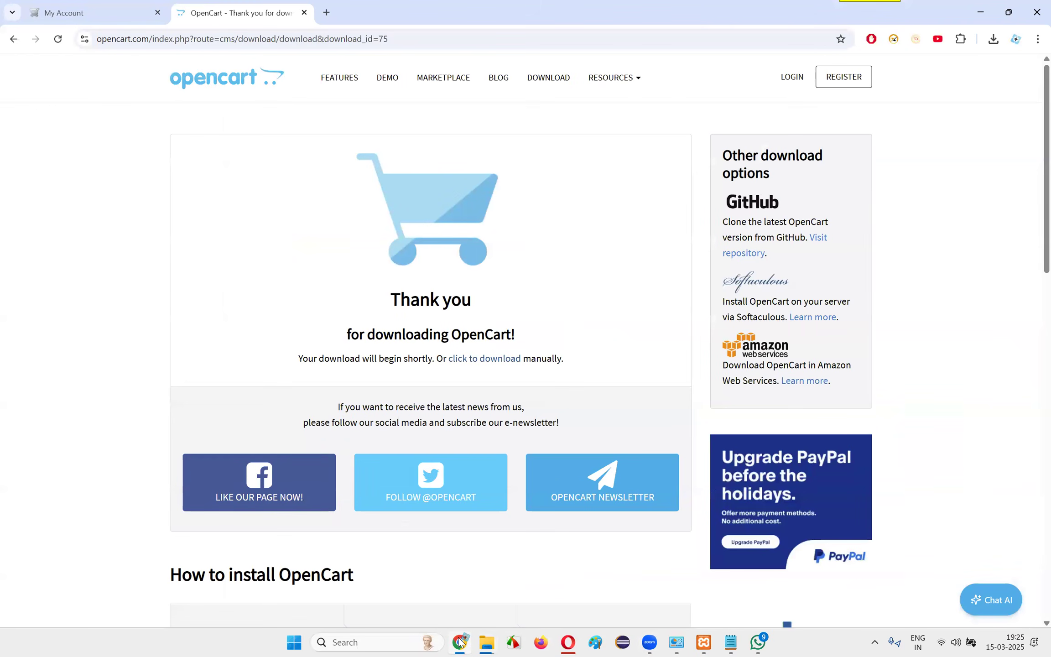
click(568, 642)
click(589, 294)
scroll(634, 359, down, 5)
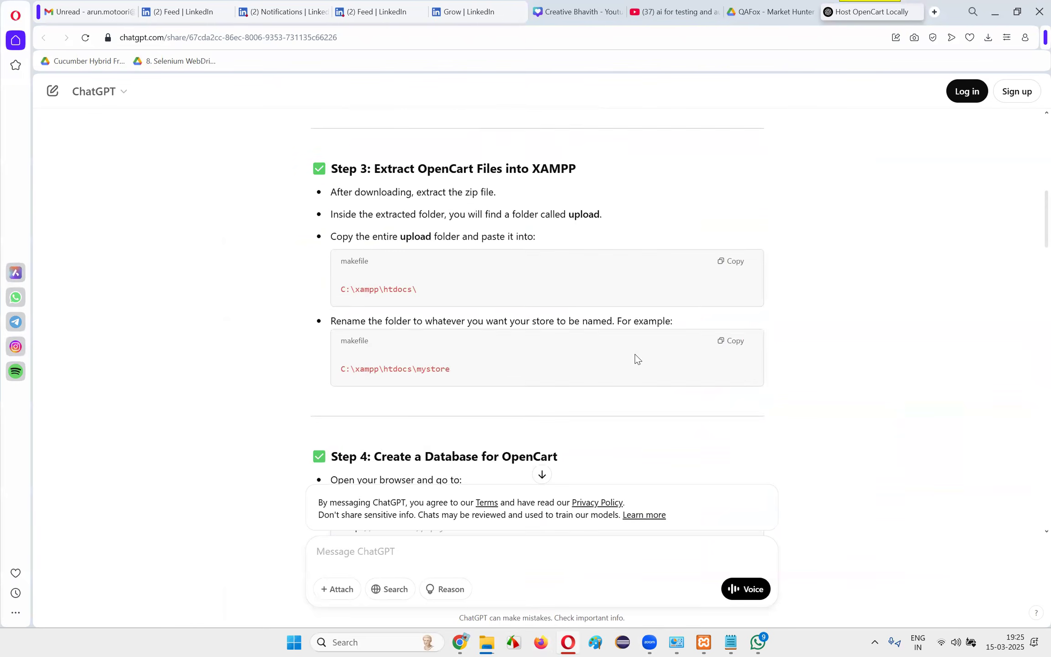
drag(377, 340, 599, 342)
click(585, 343)
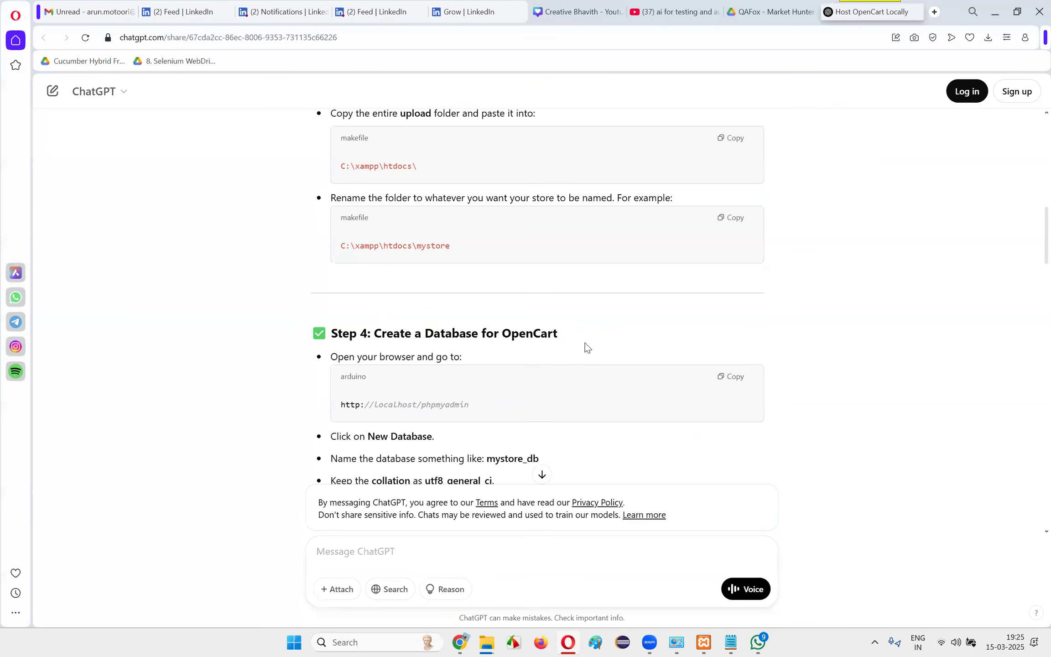
scroll(585, 343, down, 2)
scroll(582, 408, down, 4)
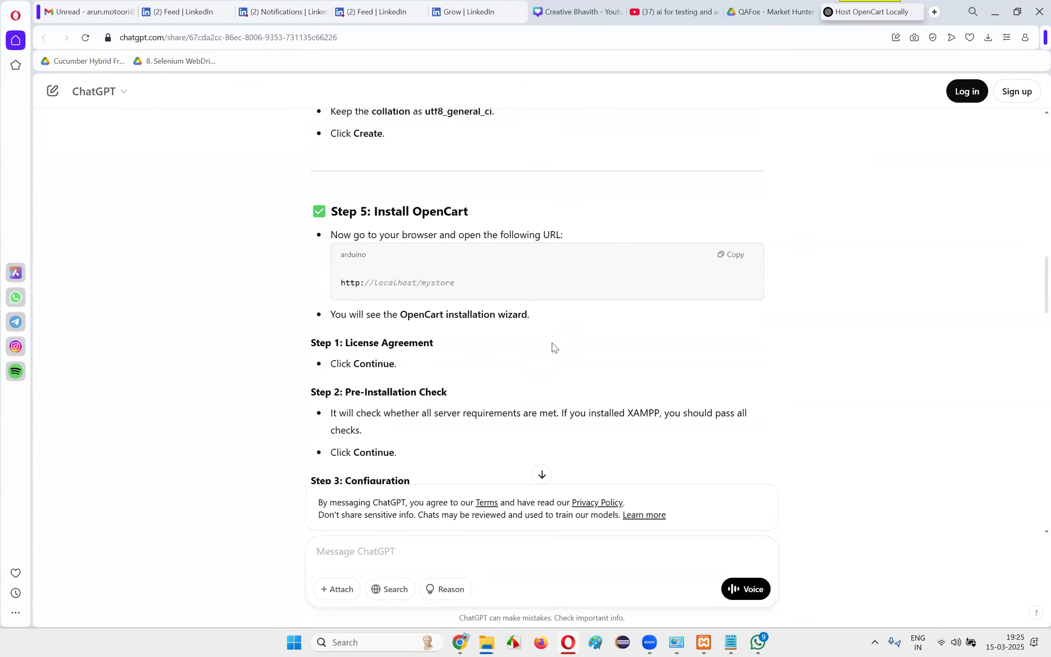
scroll(601, 385, down, 3)
scroll(598, 386, up, 4)
Read the guide's instructions from the OpenCart installation wizard through Step 7 on removing the install folder and Step 8
drag(373, 271, 556, 368)
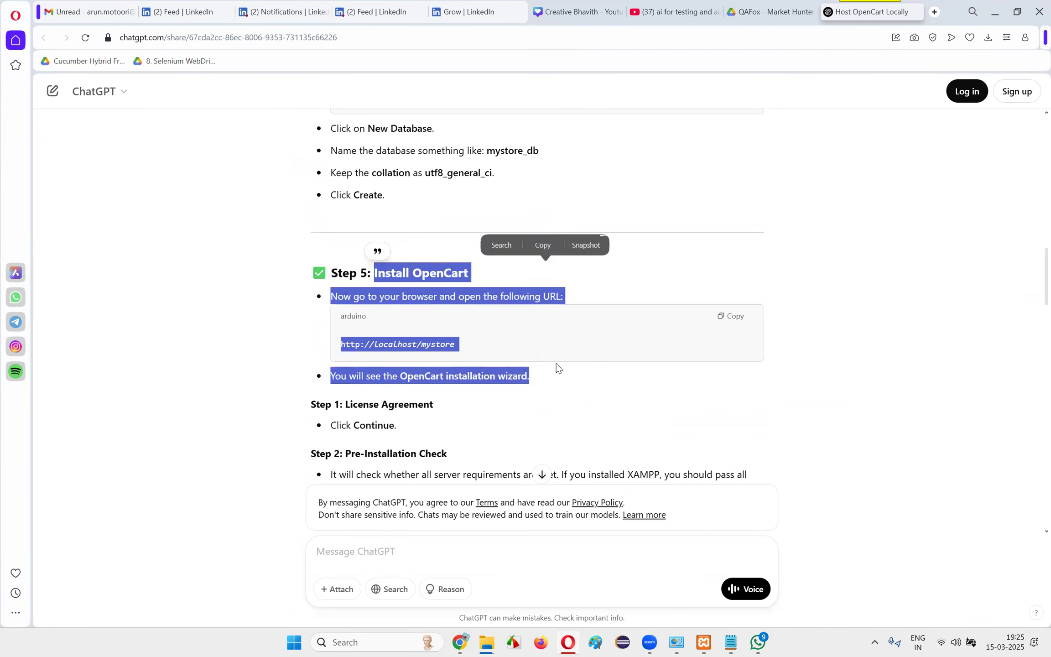
click(558, 368)
scroll(558, 368, down, 8)
scroll(560, 372, down, 2)
drag(388, 230, 531, 286)
click(632, 340)
scroll(633, 342, down, 4)
scroll(633, 338, down, 4)
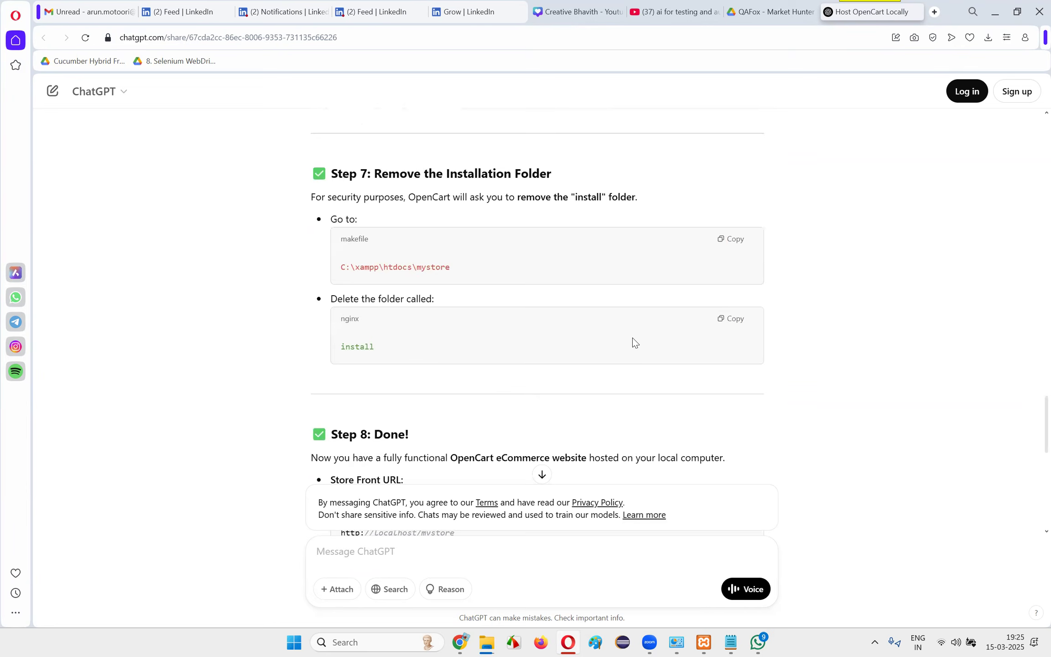
scroll(631, 343, down, 3)
drag(360, 255, 404, 297)
scroll(575, 319, down, 5)
scroll(518, 293, up, 12)
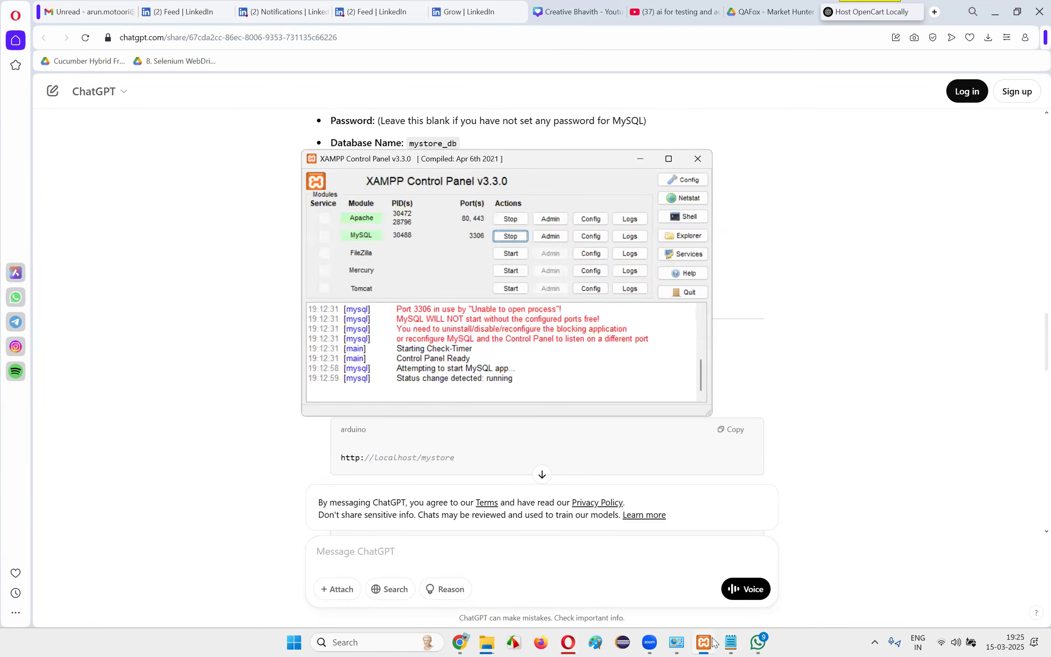
Close the Programs and Features window and check the open File Explorer windows
click(676, 642)
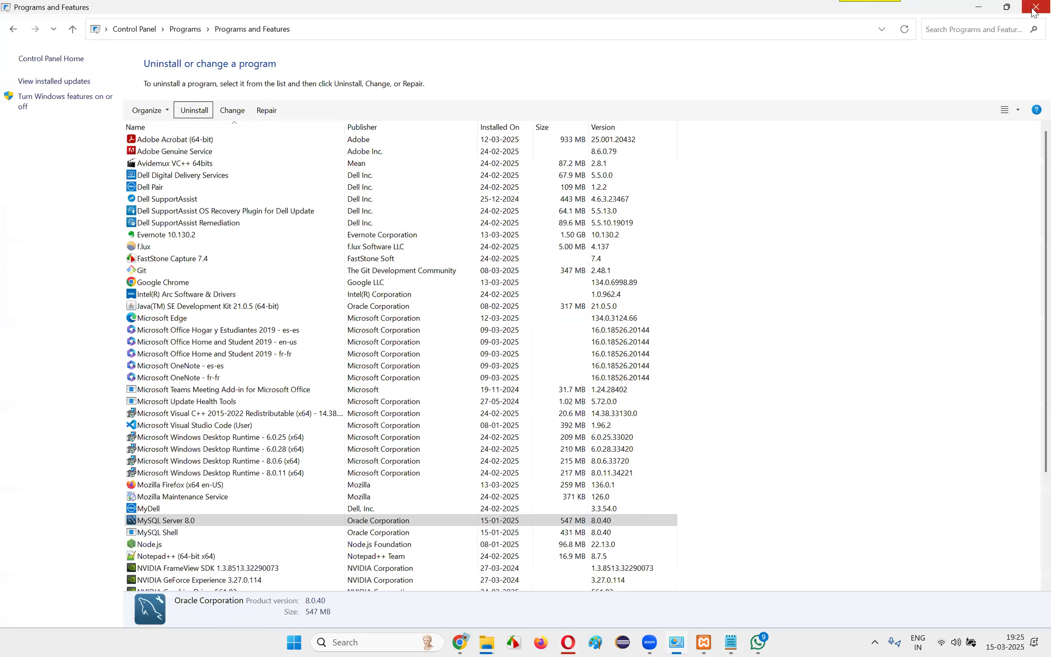
click(1036, 7)
mouse_move(500, 642)
click(613, 589)
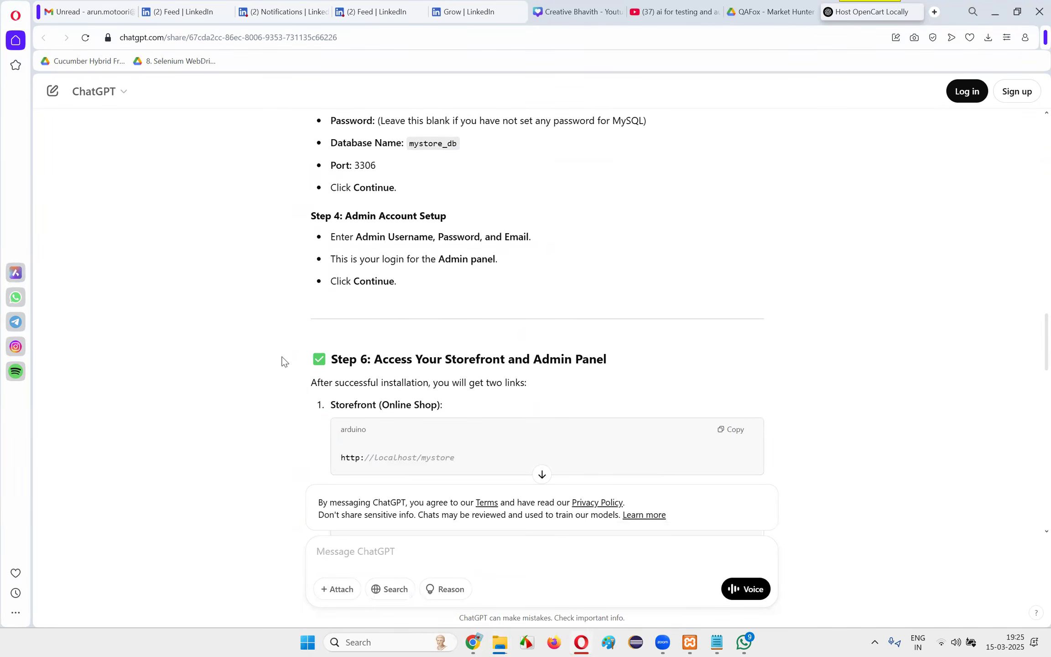
Examine the guide's opening prompt and its introduction on hosting both the OpenCart Storefront and Admin panel locally
scroll(342, 256, up, 10)
scroll(365, 229, up, 15)
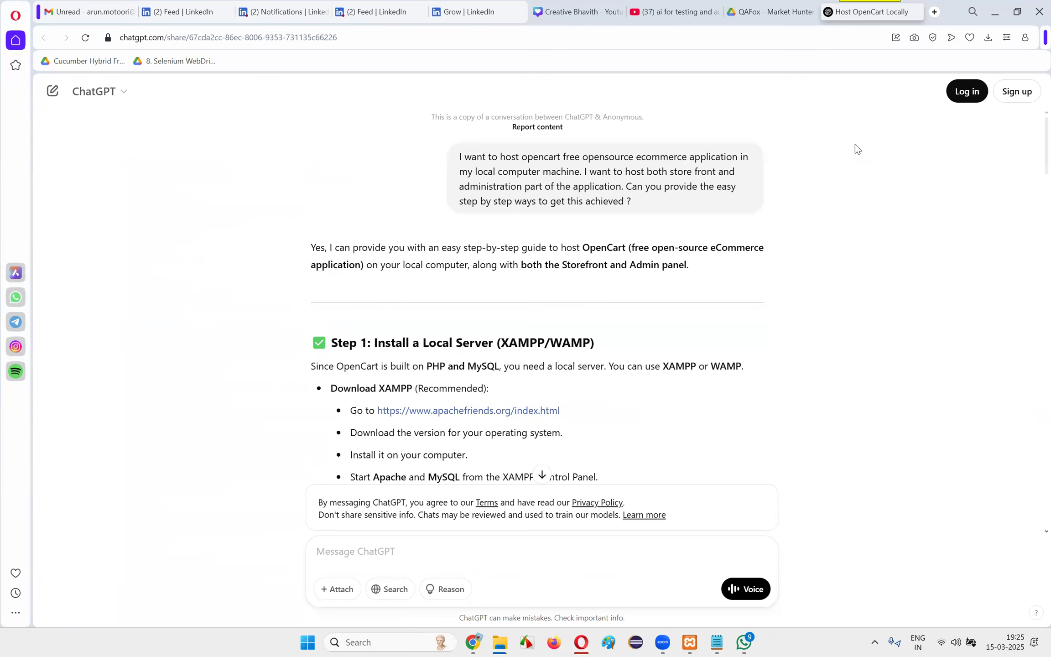
drag(451, 254, 325, 247)
drag(521, 265, 757, 264)
click(551, 256)
drag(551, 257, 313, 247)
click(582, 269)
drag(564, 266, 316, 249)
drag(730, 294, 298, 256)
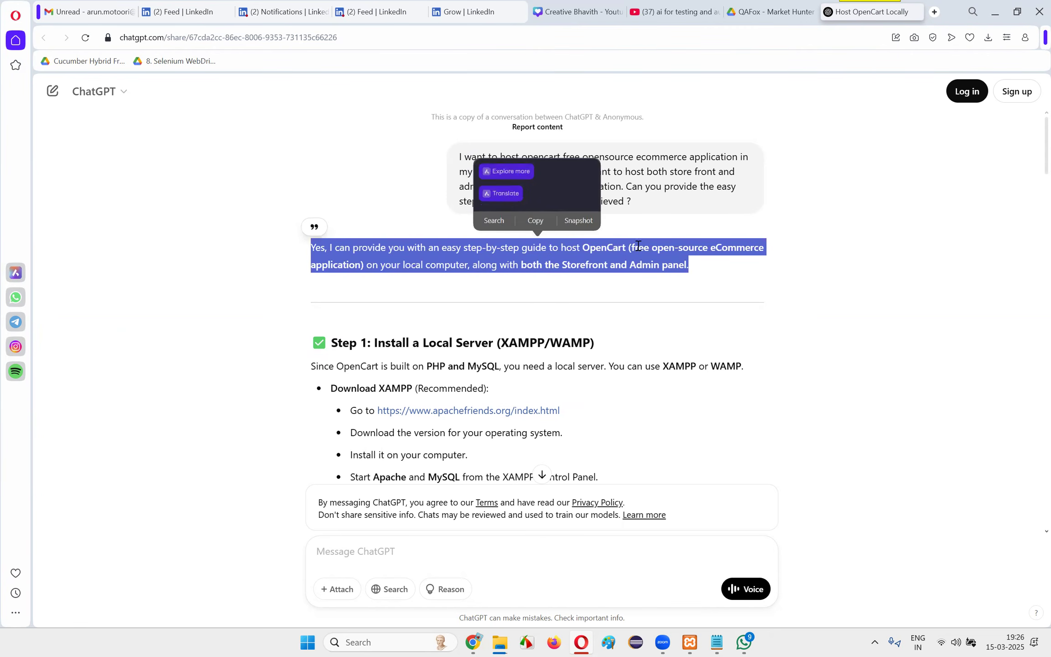
click(716, 292)
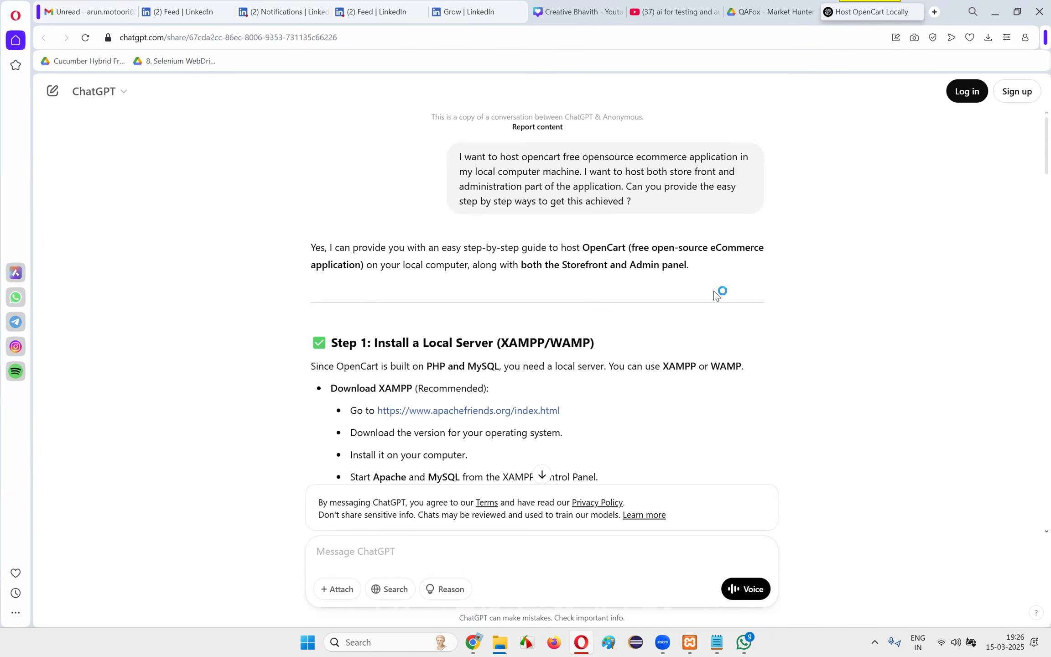
mouse_move(718, 276)
mouse_down()
mouse_move(466, 251)
mouse_move(305, 251)
mouse_move(711, 272)
mouse_up()
click(305, 251)
click(711, 272)
mouse_move(311, 249)
mouse_down()
mouse_move(370, 267)
mouse_move(760, 270)
mouse_move(312, 248)
mouse_move(683, 280)
mouse_move(692, 277)
mouse_move(312, 248)
mouse_up()
click(486, 310)
drag(312, 249, 699, 265)
click(703, 265)
drag(719, 271, 311, 247)
click(500, 292)
drag(513, 250, 658, 277)
click(658, 276)
click(581, 642)
click(580, 642)
Open the Live Implementation folder inside Live Automation Batch on Google Drive and go to its last video
click(767, 11)
click(459, 233)
double_click(459, 233)
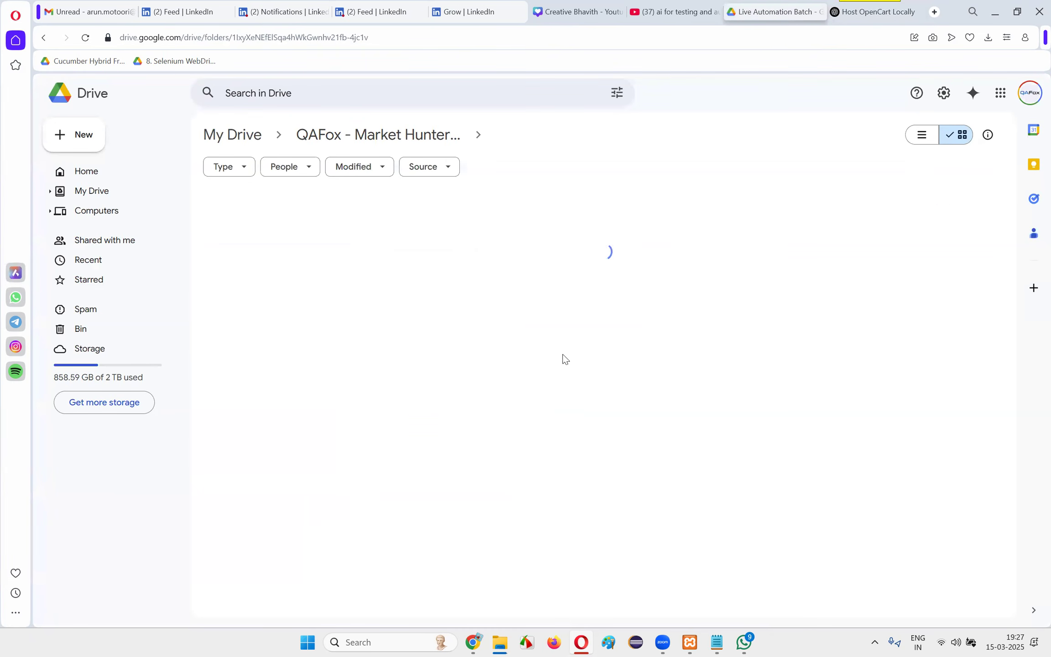
double_click(452, 235)
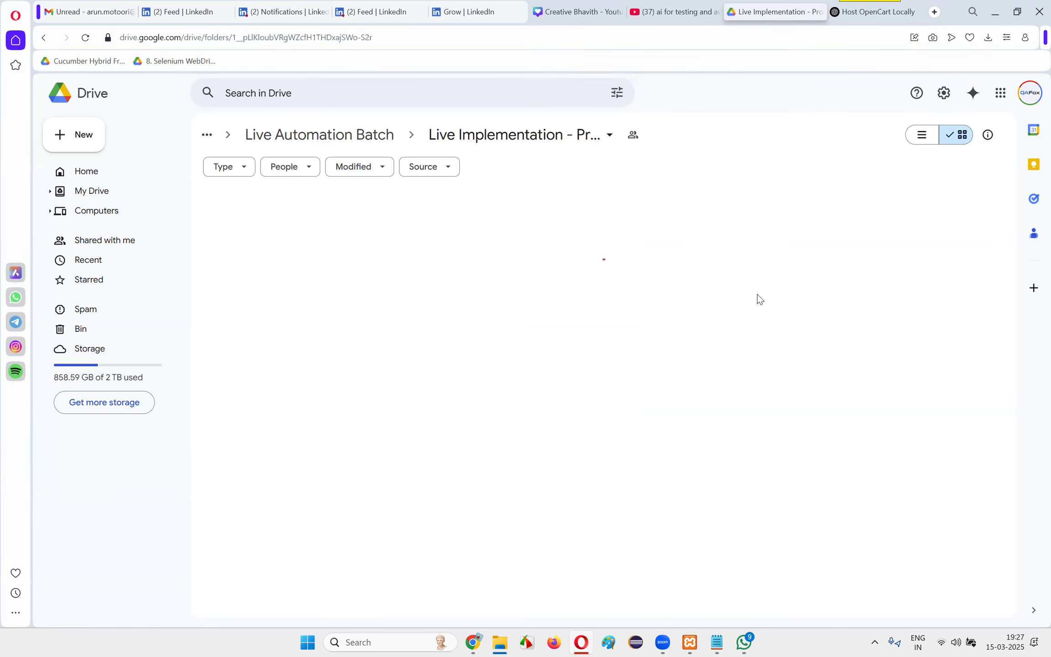
scroll(714, 372, down, 20)
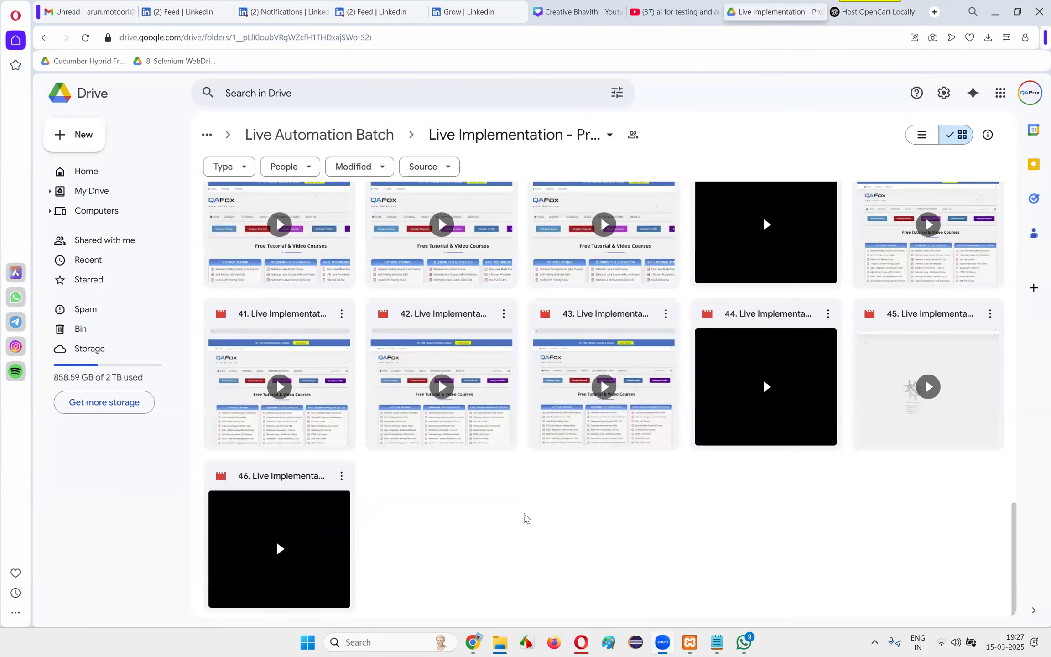
Upload the "47. Live Implementation of Selenium" video from the QAFox Live Implementation Automation Projects Batch > Project One folder to Drive
right_click(521, 521)
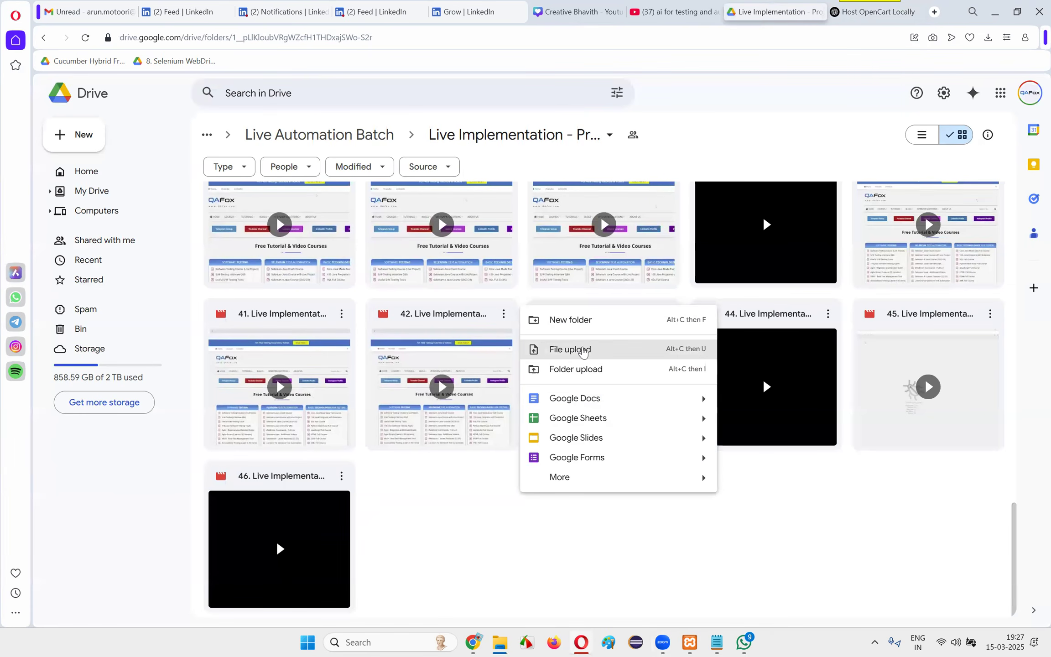
click(579, 349)
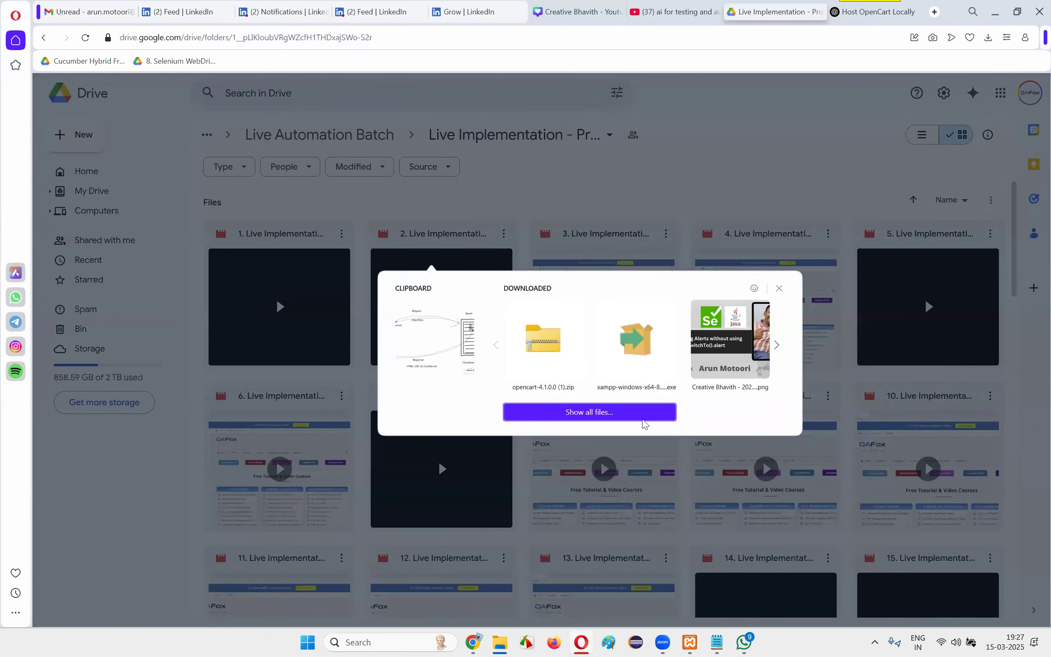
click(589, 412)
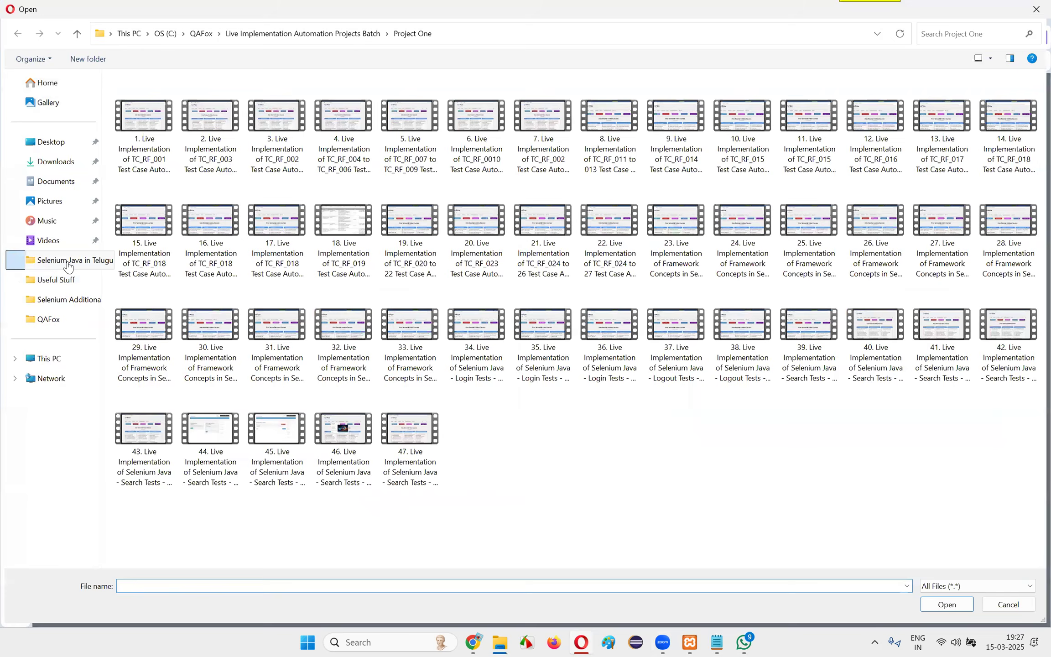
click(67, 266)
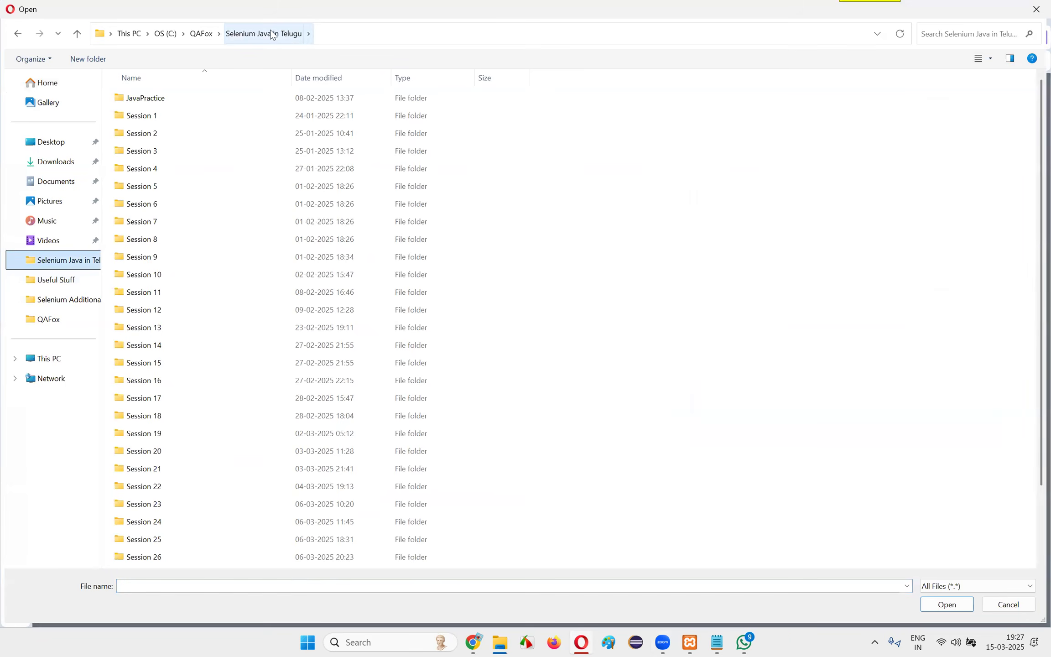
click(200, 34)
click(206, 241)
double_click(204, 239)
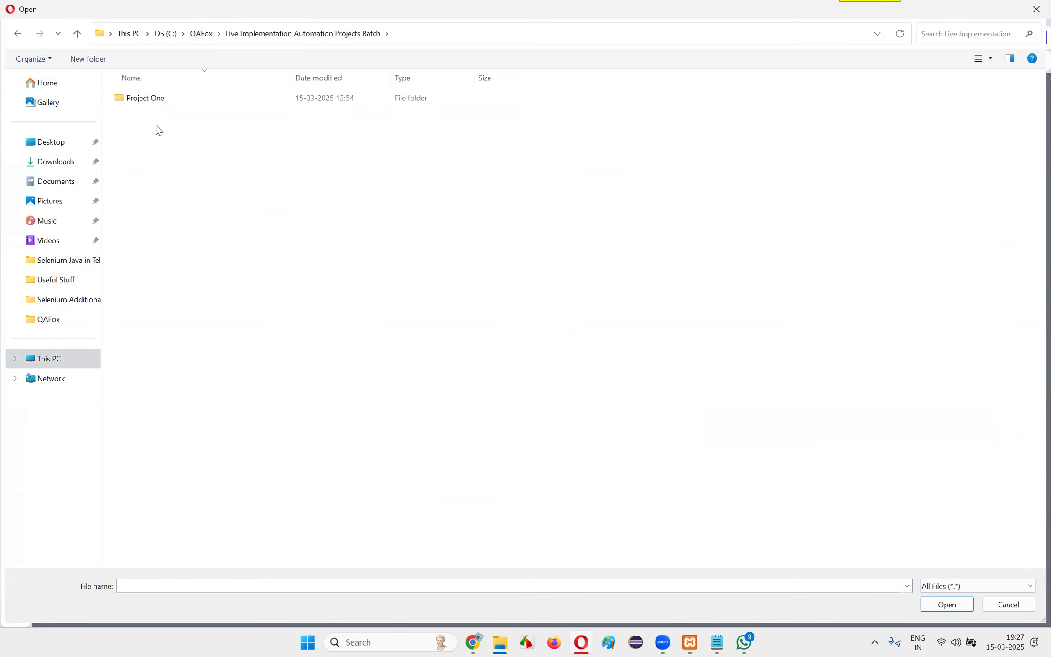
double_click(150, 98)
double_click(409, 438)
Check the existing videos in the Drive folder and the progress of the running upload, and minimize Opera
scroll(610, 322, down, 17)
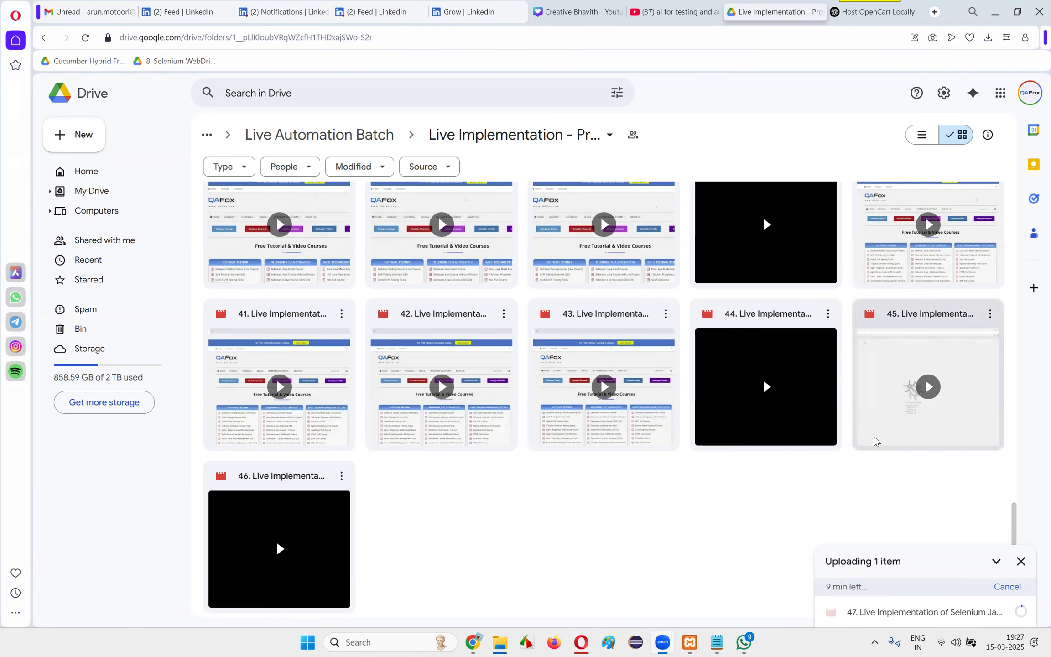
scroll(718, 463, up, 18)
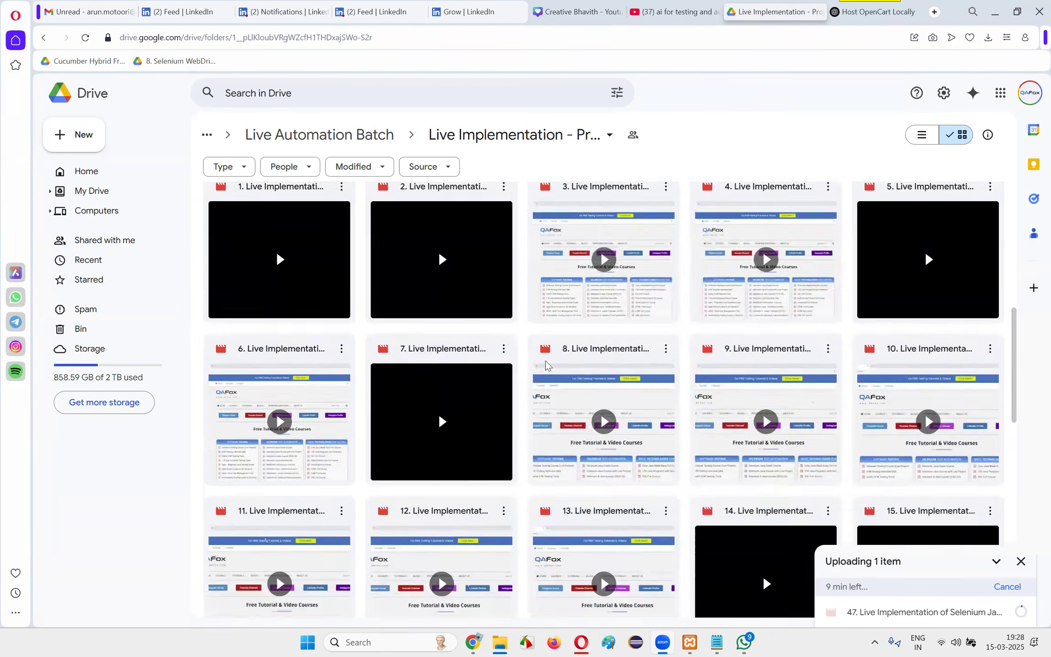
scroll(306, 265, down, 18)
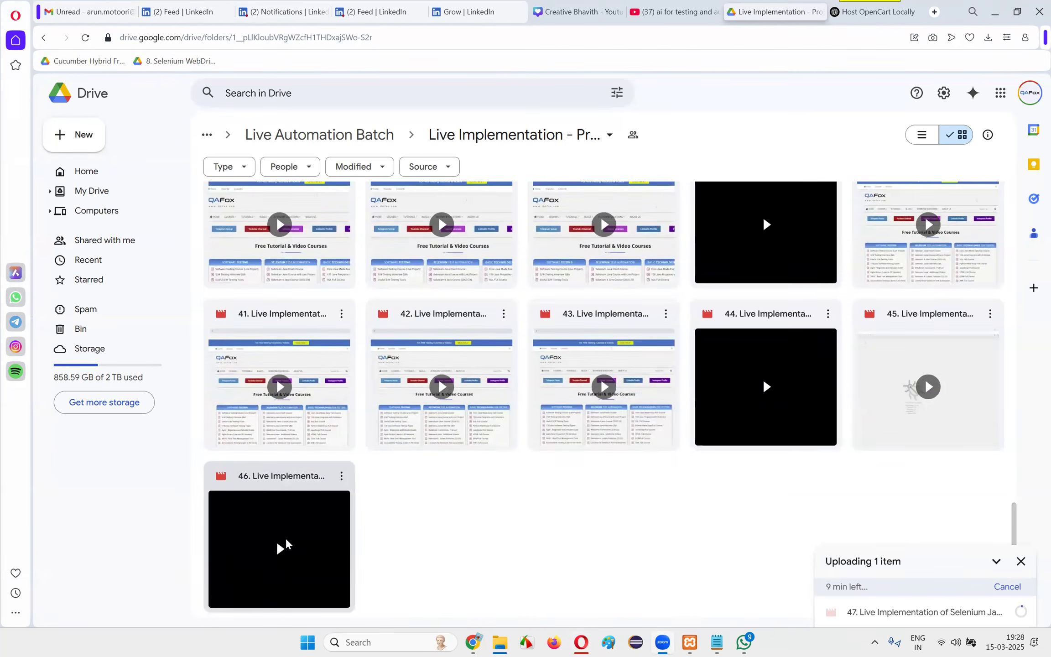
scroll(627, 521, up, 10)
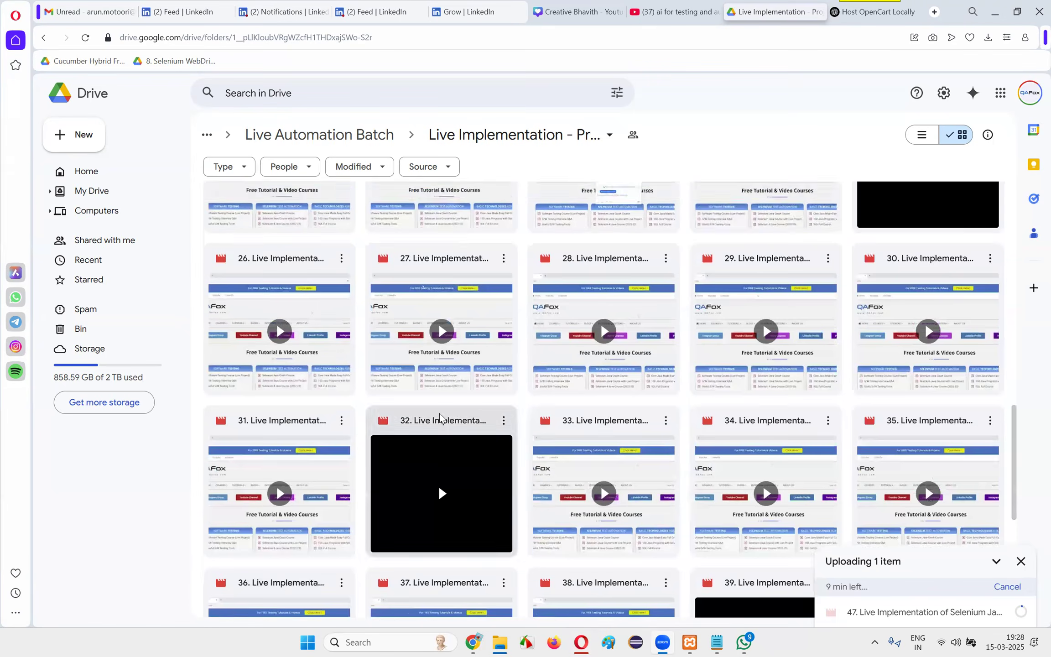
click(995, 14)
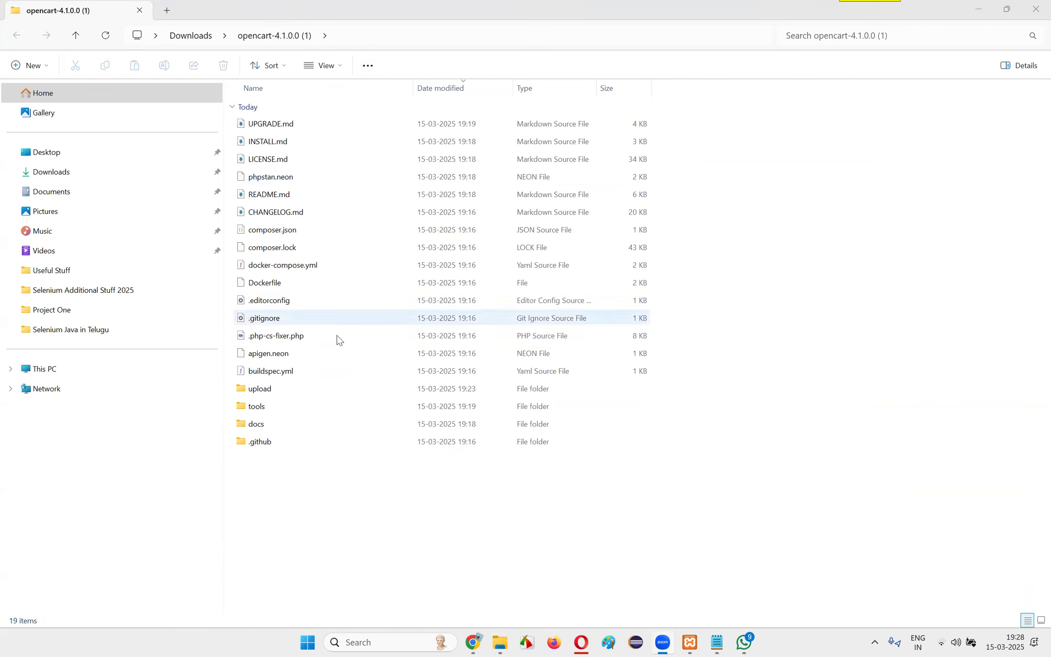
Return to the ChatGPT guide in Opera and review its steps up to Step 3: Extract OpenCart Files into XAMPP
key(alt+Tab)
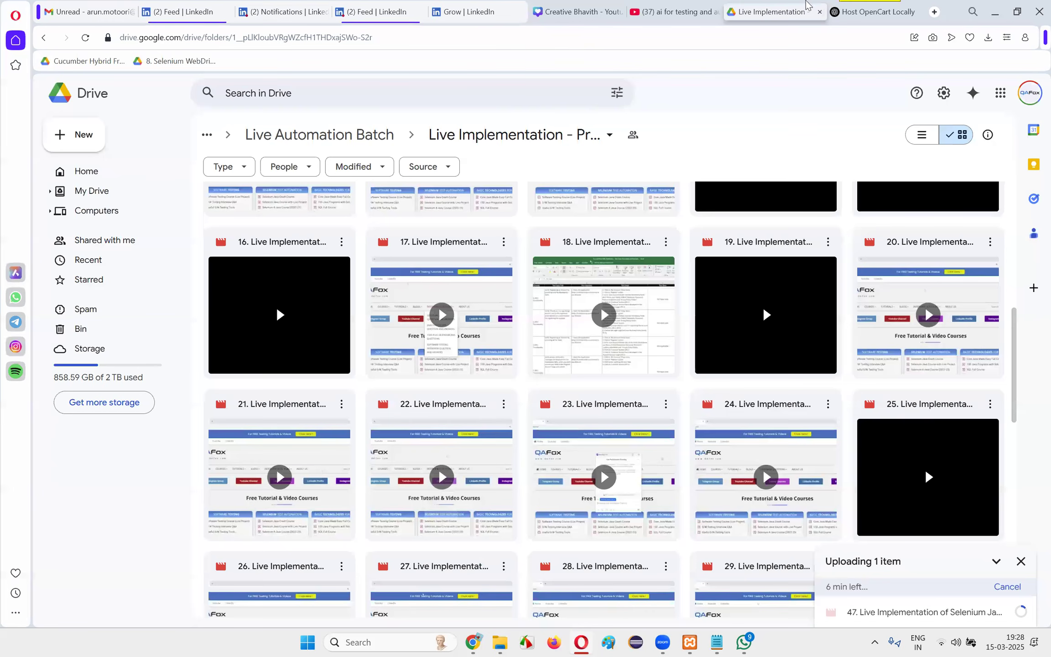
click(872, 11)
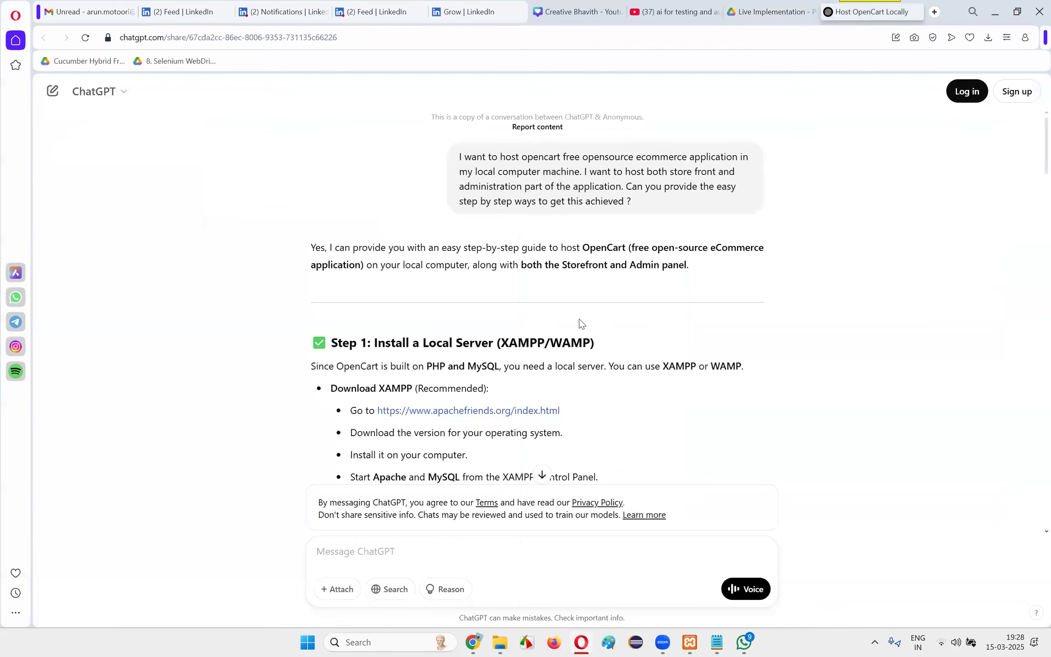
scroll(579, 324, down, 5)
drag(433, 289, 652, 341)
click(652, 341)
scroll(571, 330, down, 2)
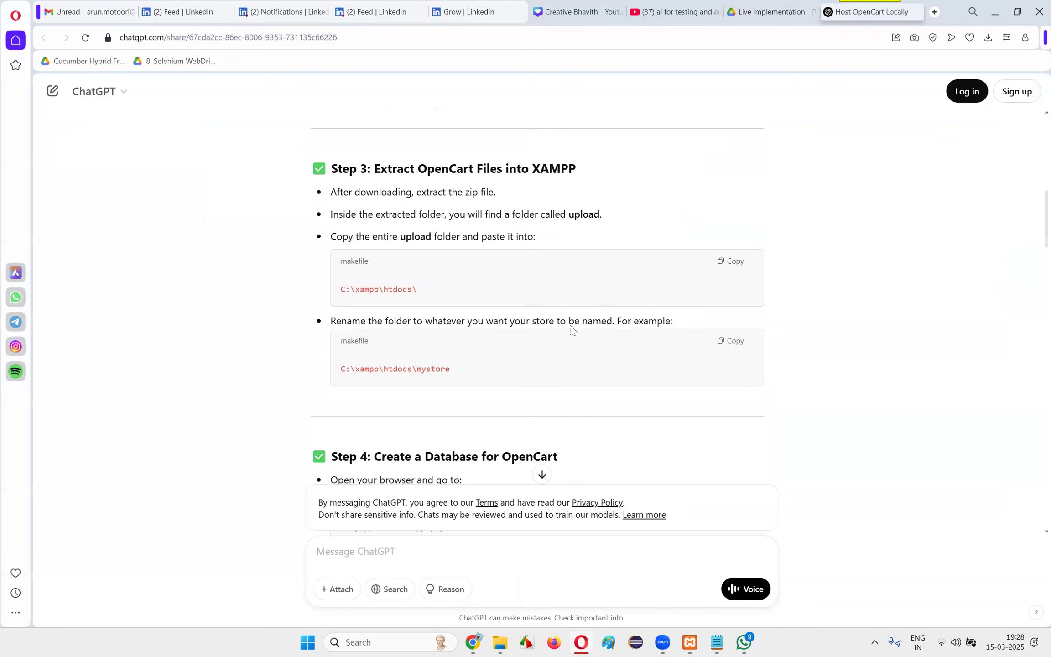
scroll(426, 316, down, 2)
drag(356, 248, 452, 248)
scroll(504, 264, up, 3)
drag(366, 232, 596, 232)
click(589, 253)
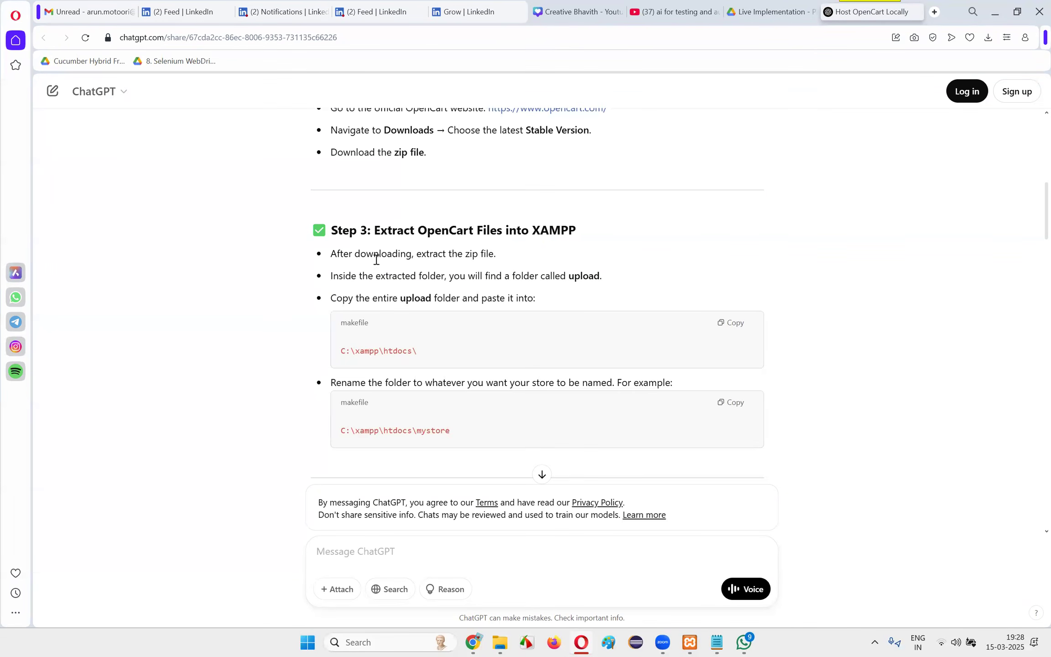
Read the Step 3 instructions on extracting the zip, copying the upload folder into C:\xampp\htdocs\ and renaming it, such as mystore
drag(331, 253, 522, 257)
drag(332, 276, 603, 276)
click(501, 273)
drag(501, 276, 621, 273)
click(553, 279)
drag(331, 298, 530, 298)
click(556, 302)
triple_click(526, 302)
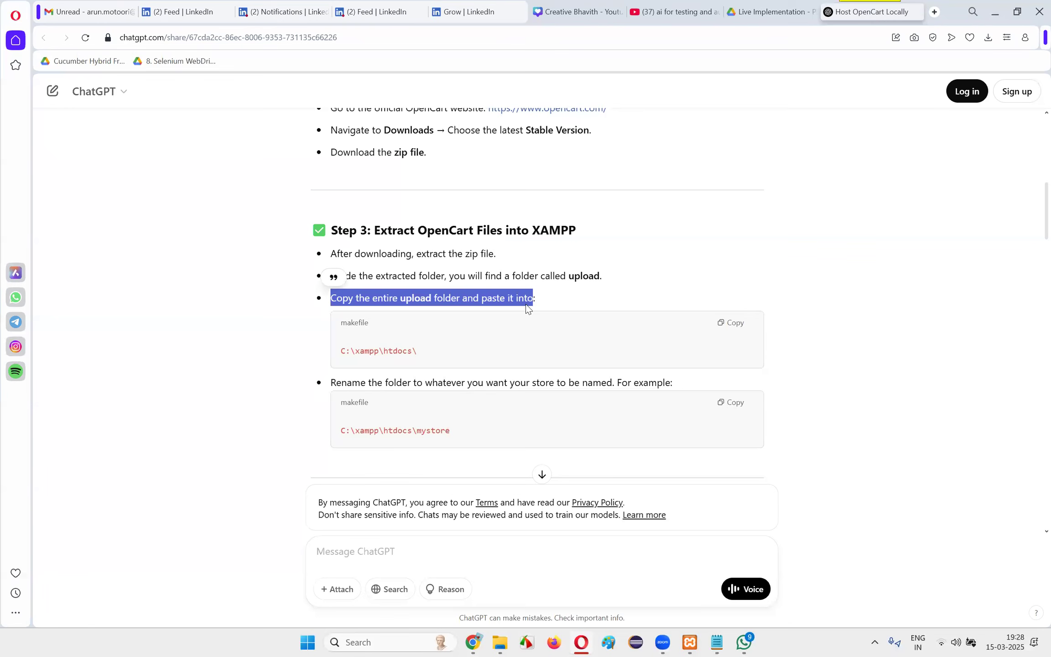
drag(365, 351, 487, 353)
click(487, 355)
drag(331, 298, 485, 298)
click(550, 307)
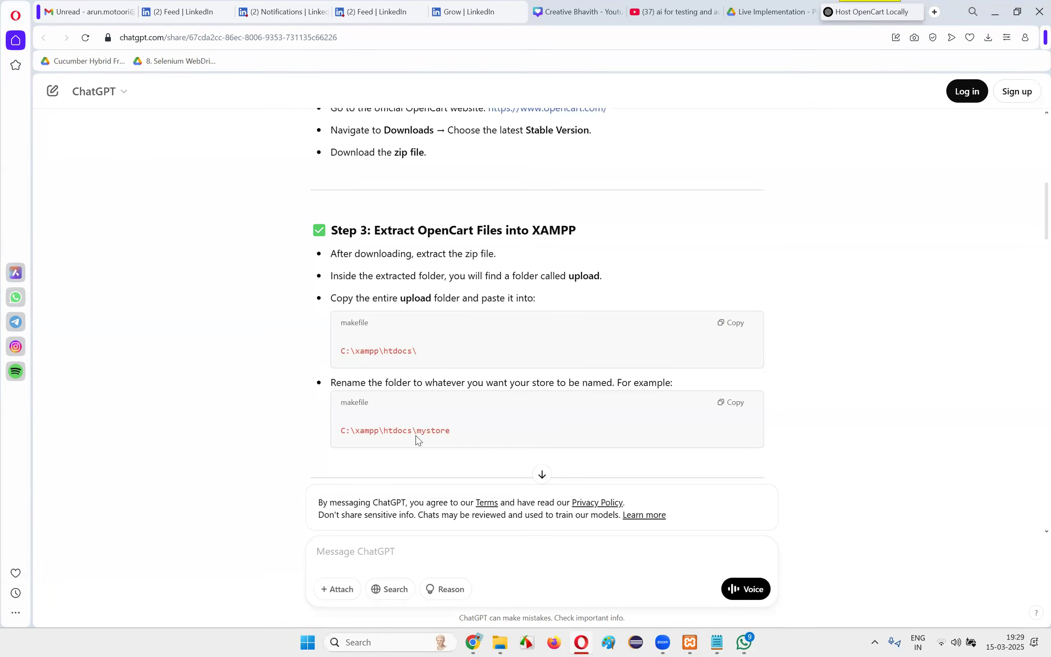
drag(417, 431, 481, 435)
drag(332, 276, 604, 277)
click(604, 277)
drag(364, 253, 530, 258)
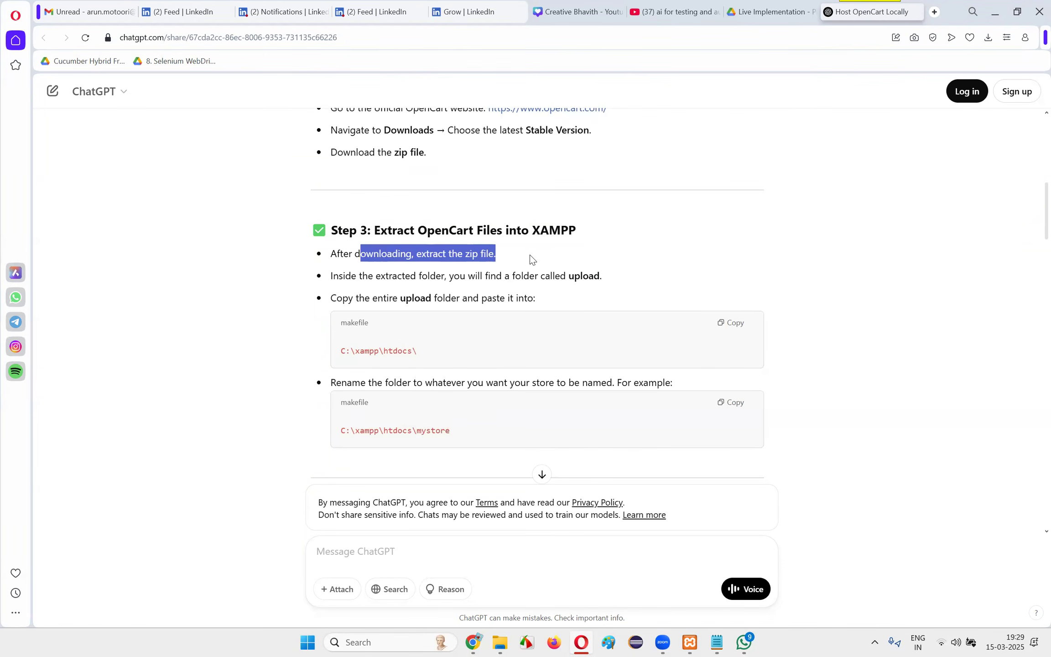
click(536, 259)
drag(331, 276, 602, 276)
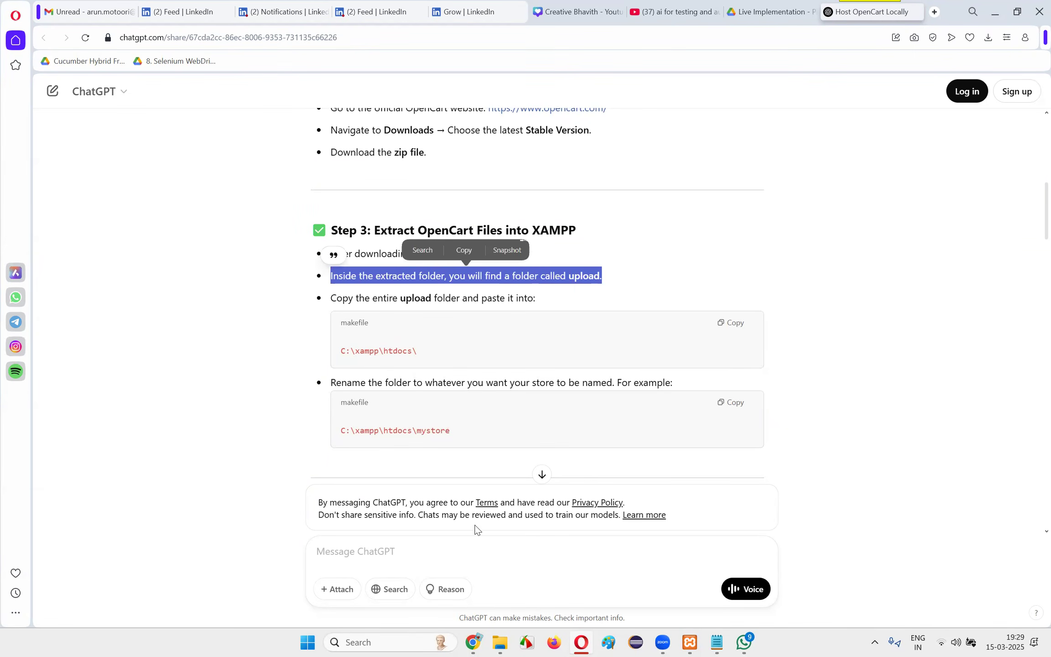
Switch to the extracted opencart-4.1.0.0 (1) folder in File Explorer and copy its upload folder
mouse_move(498, 642)
click(615, 587)
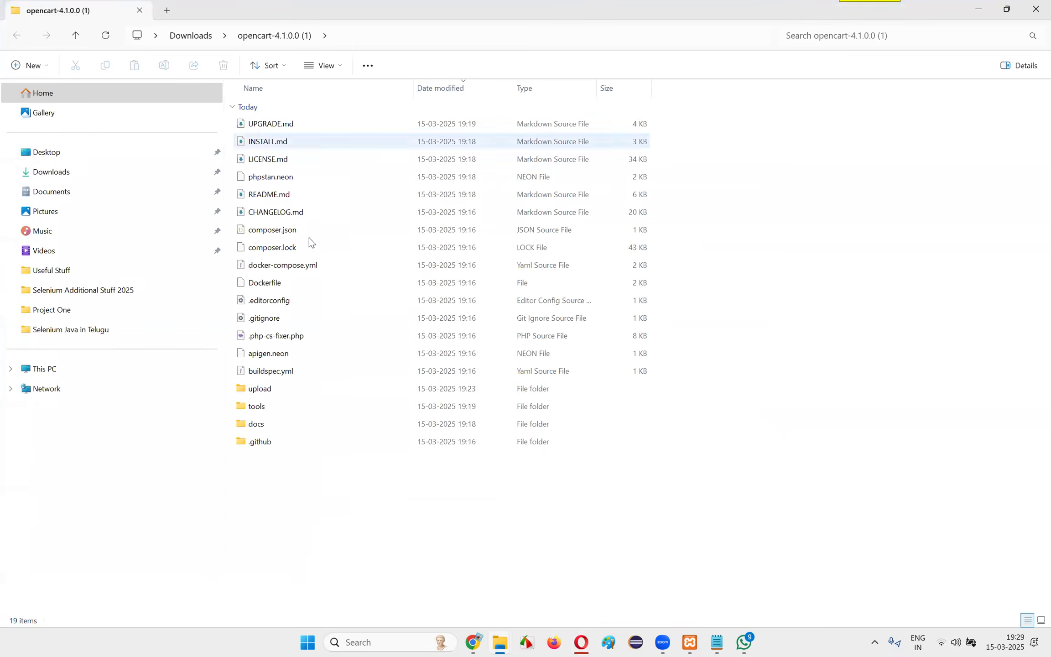
click(329, 389)
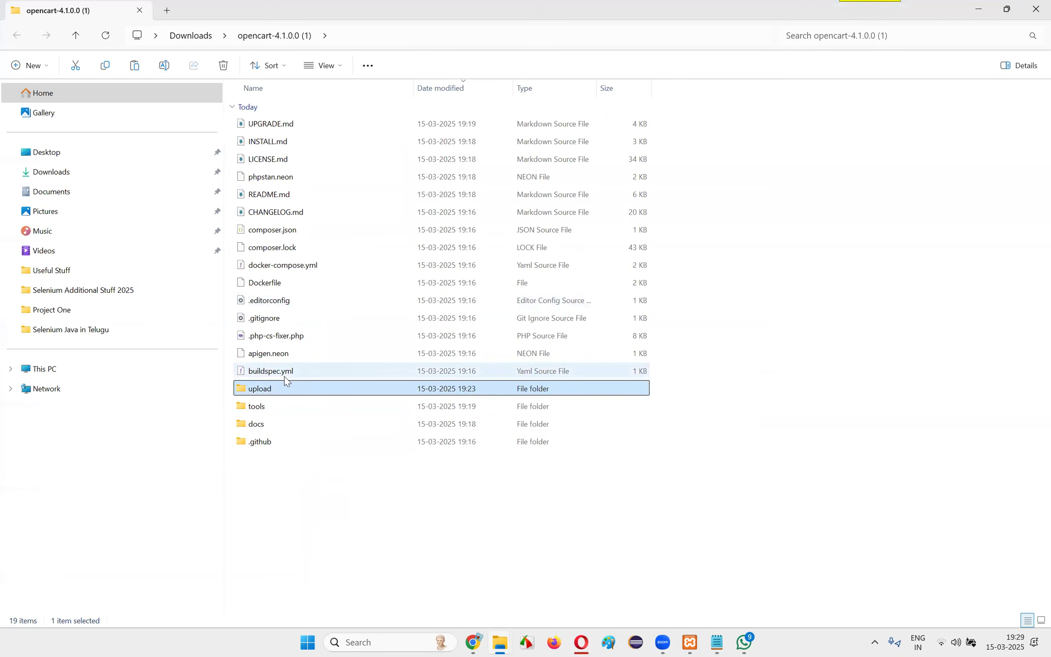
right_click(279, 389)
click(338, 405)
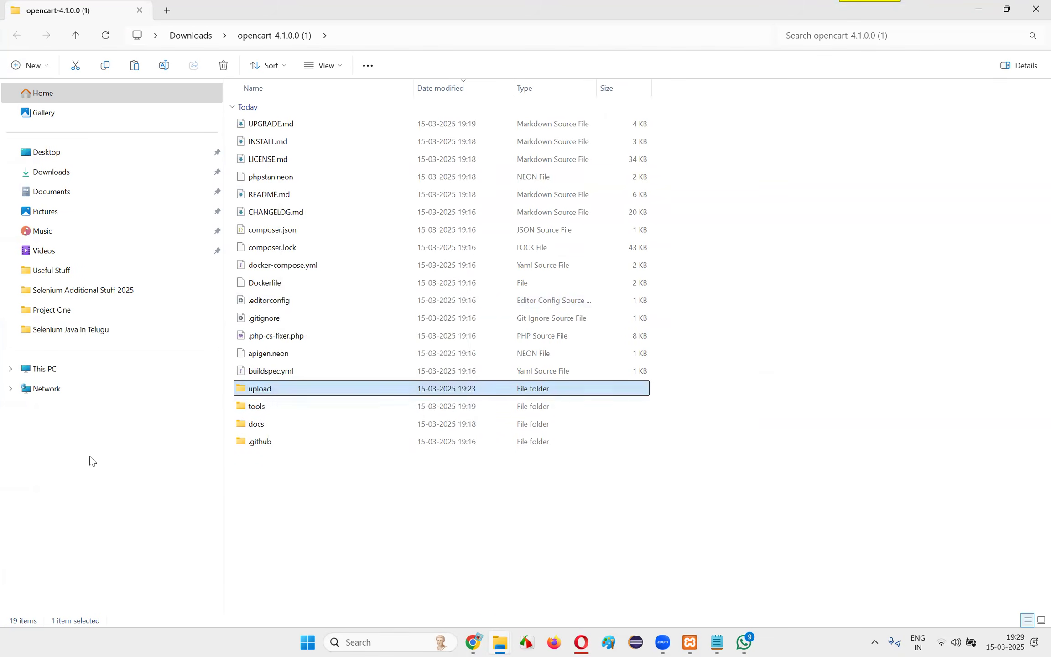
Paste the copied upload folder into C:\xampp\htdocs, checking the destination path against the ChatGPT guide
click(500, 642)
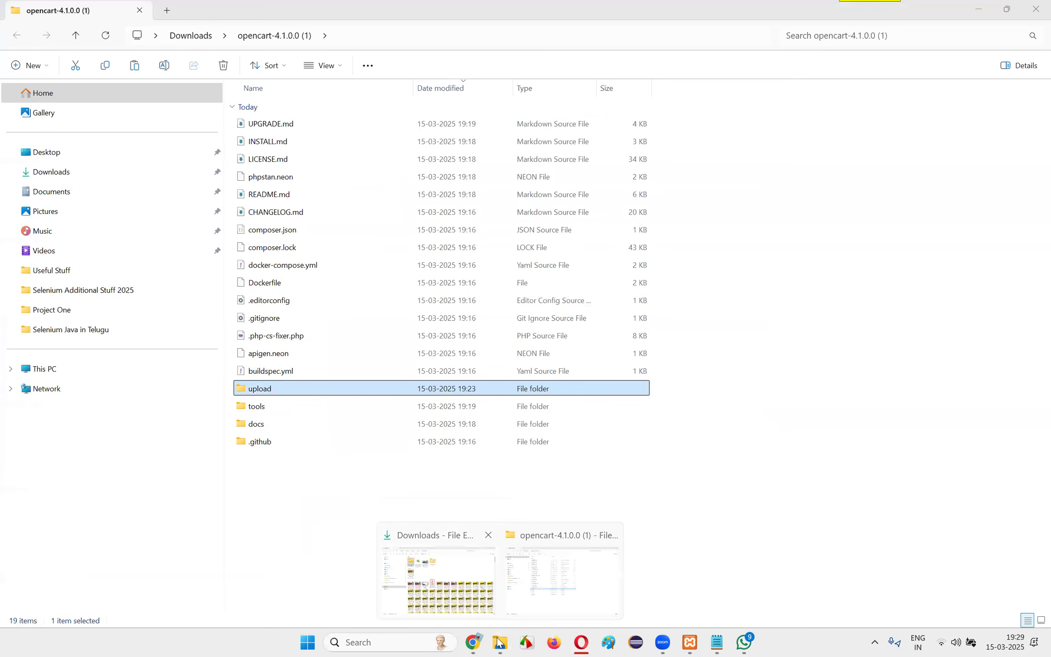
click(45, 369)
double_click(302, 128)
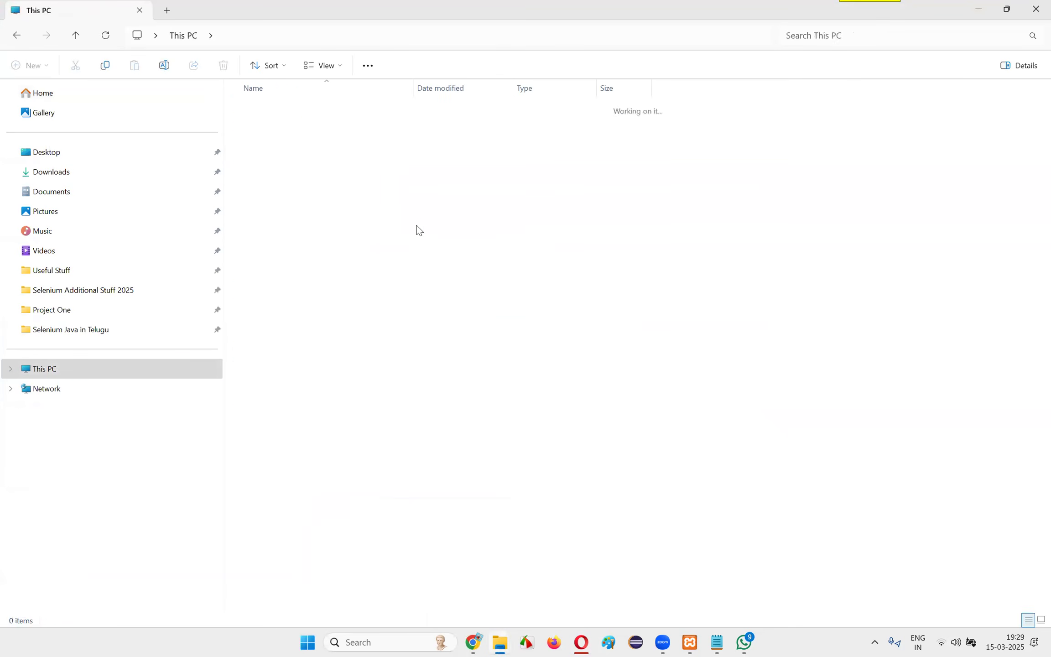
double_click(285, 356)
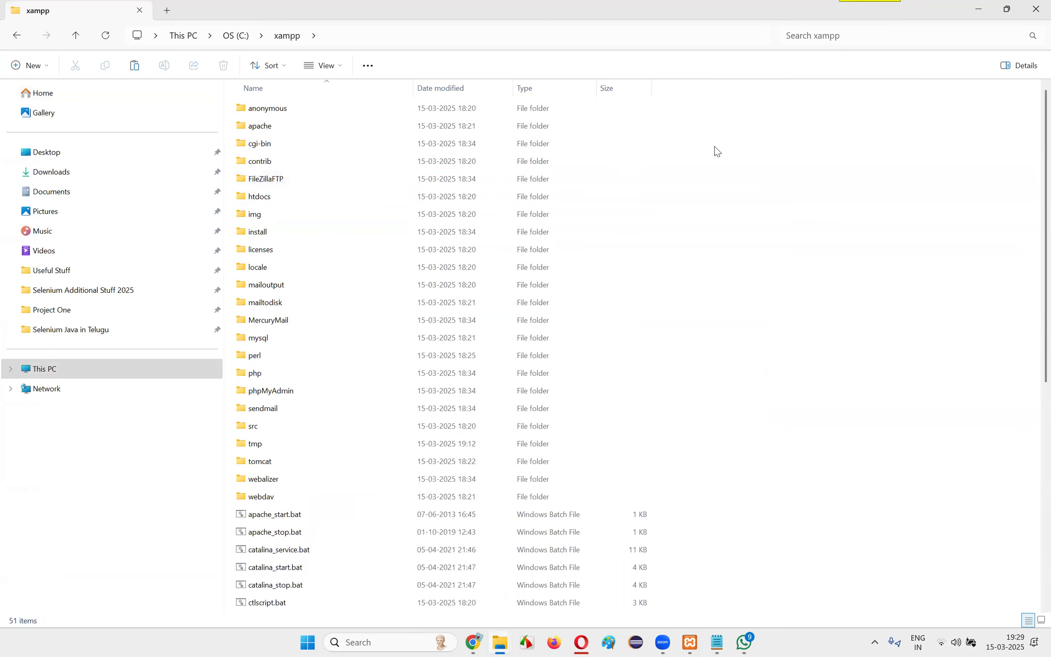
click(580, 643)
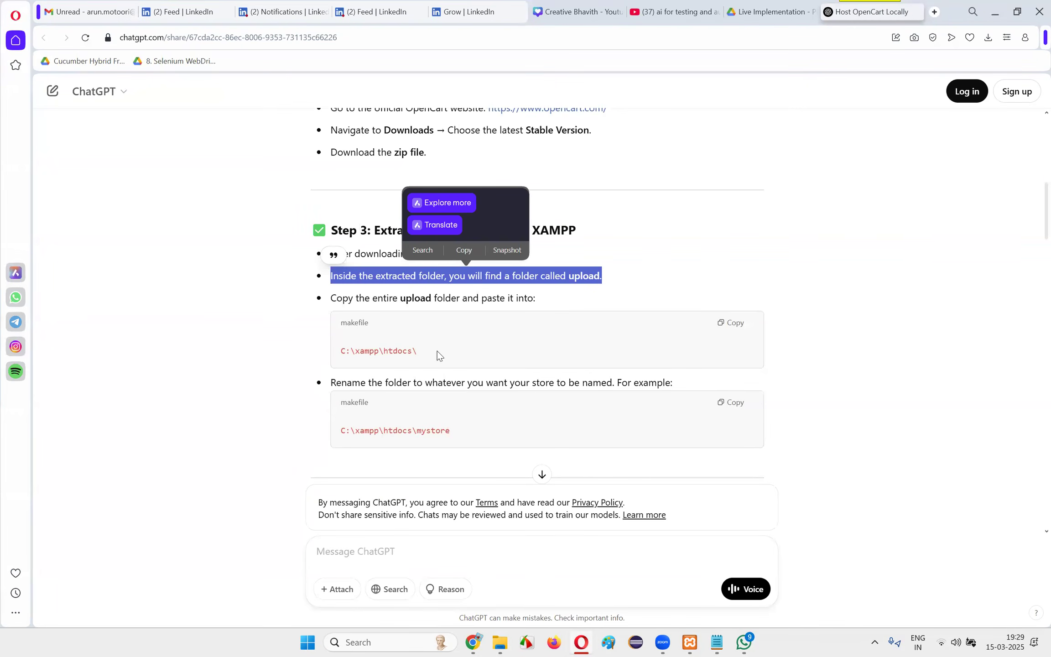
key(alt+Tab)
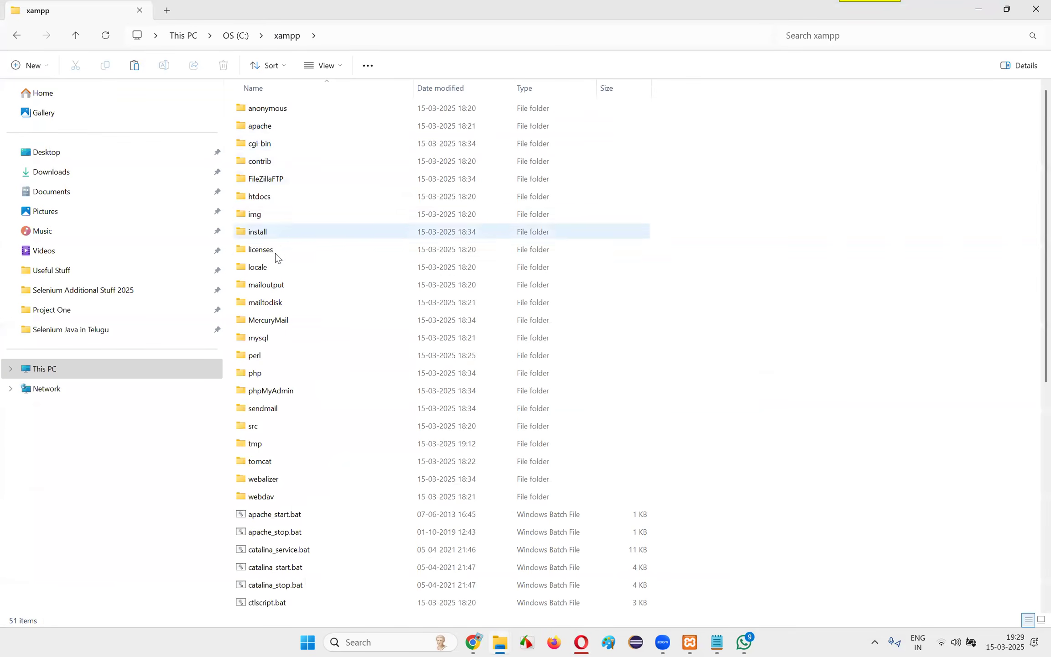
click(277, 267)
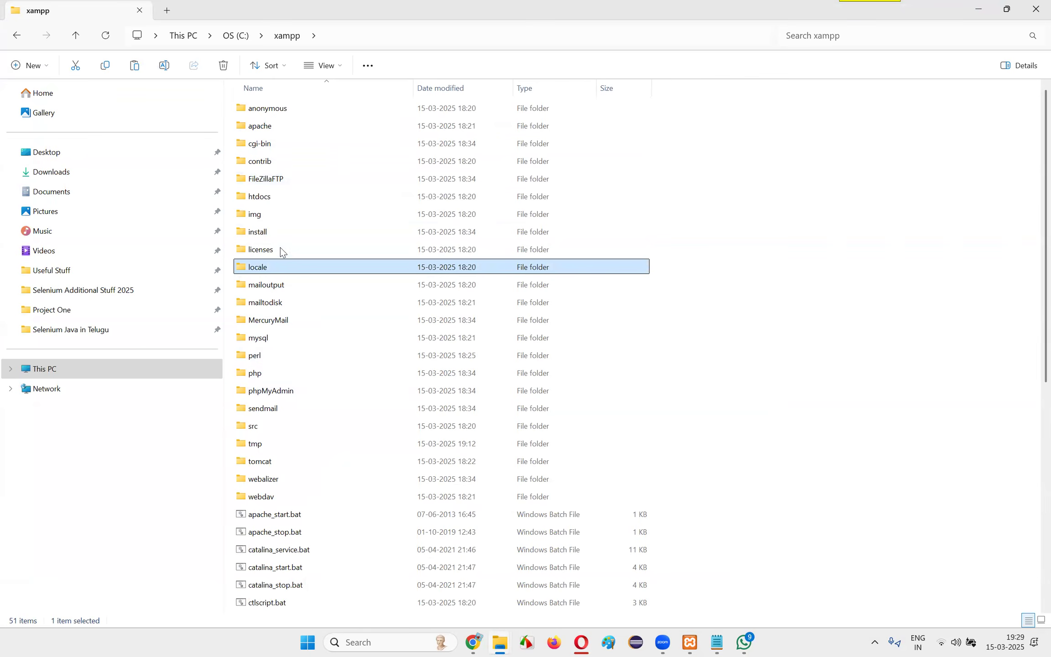
double_click(272, 199)
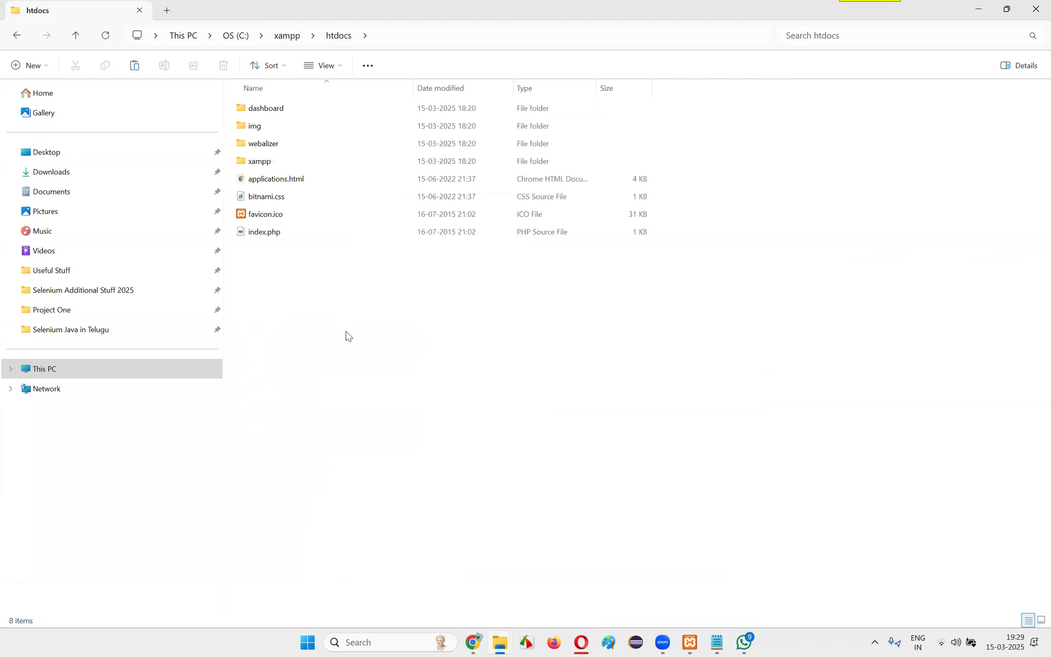
key(ctrl+v)
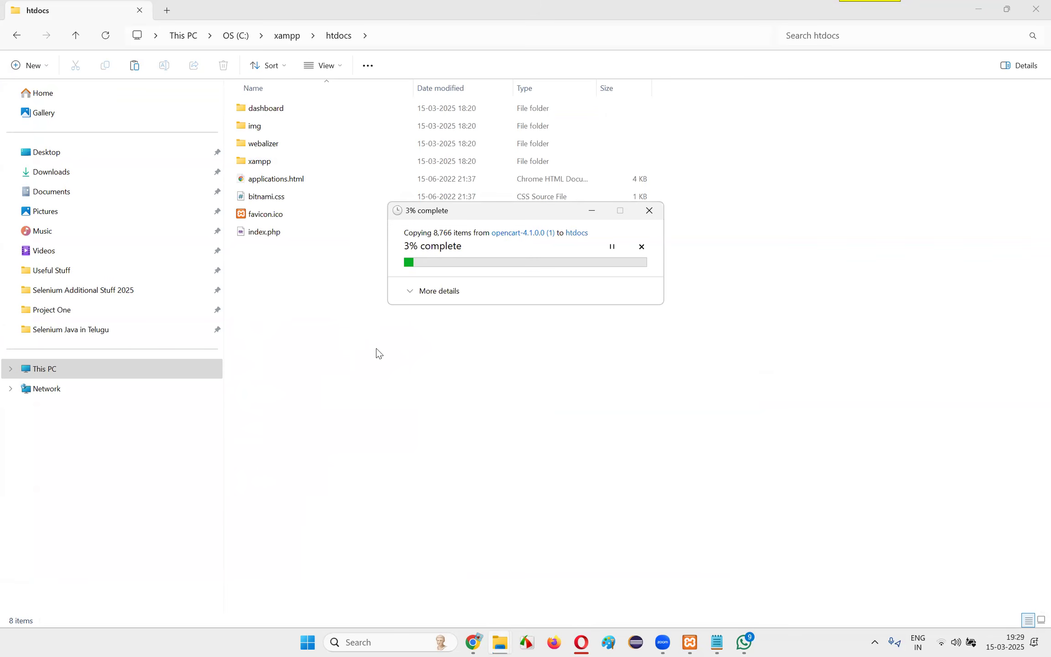
Return to the guide in Opera and read the Step 3 instruction on renaming the copied folder, such as mystore
mouse_move(500, 642)
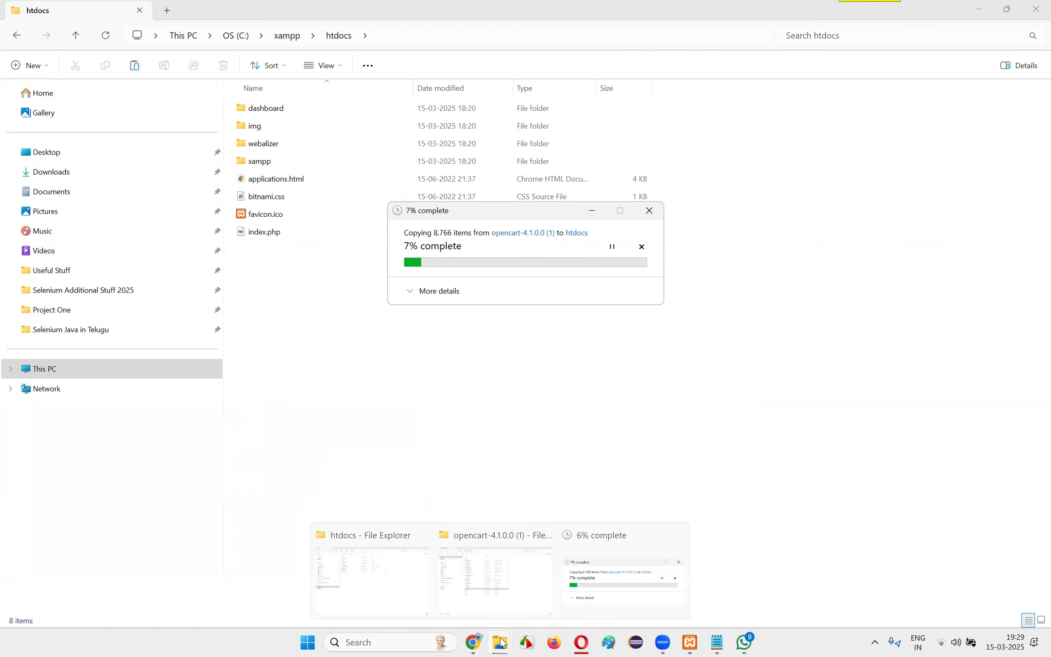
click(580, 642)
drag(434, 297, 564, 300)
click(484, 355)
drag(385, 350, 479, 349)
click(481, 354)
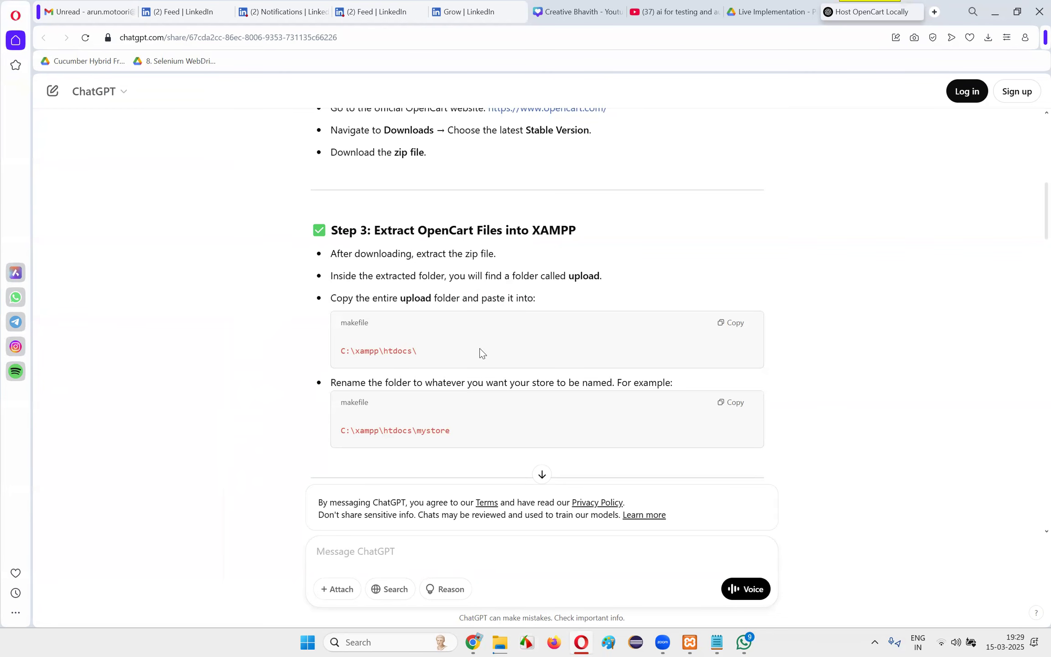
double_click(423, 428)
drag(331, 382, 545, 383)
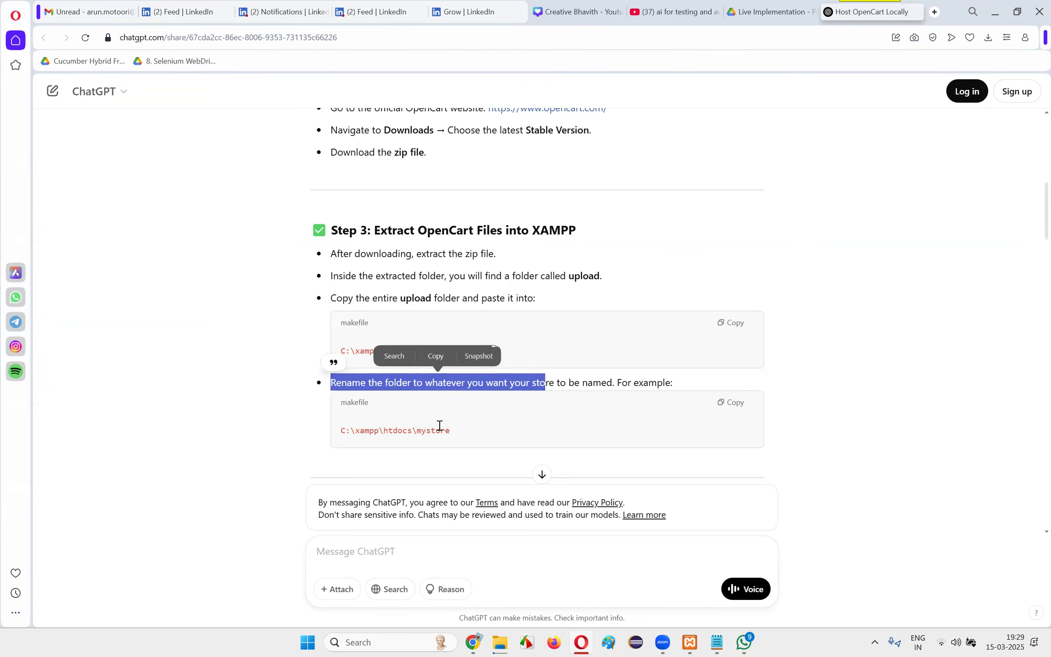
double_click(426, 430)
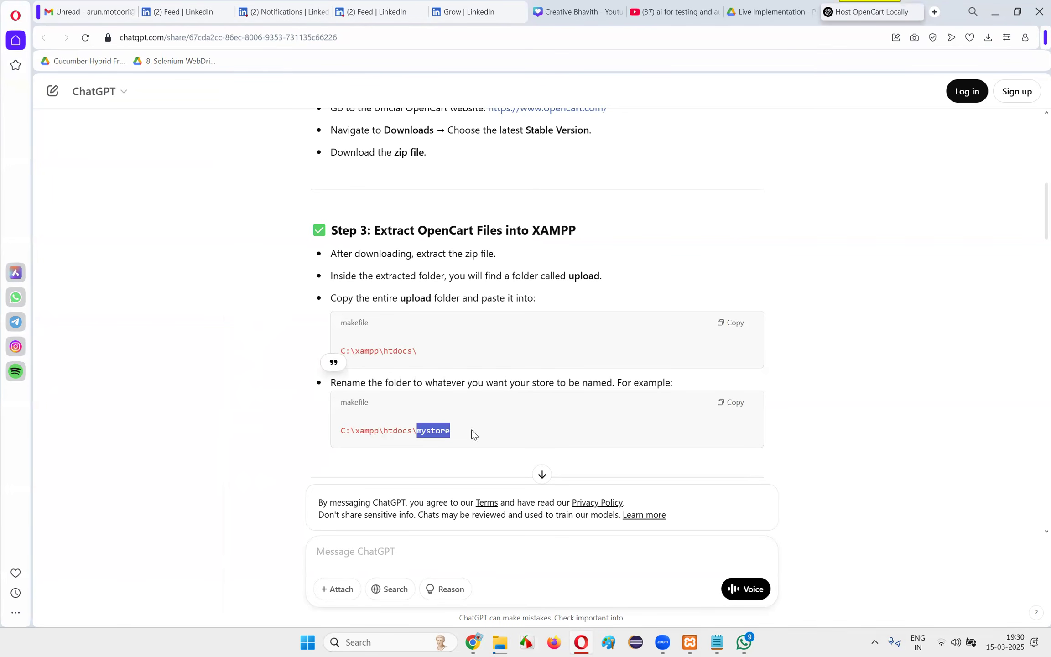
scroll(870, 375, down, 4)
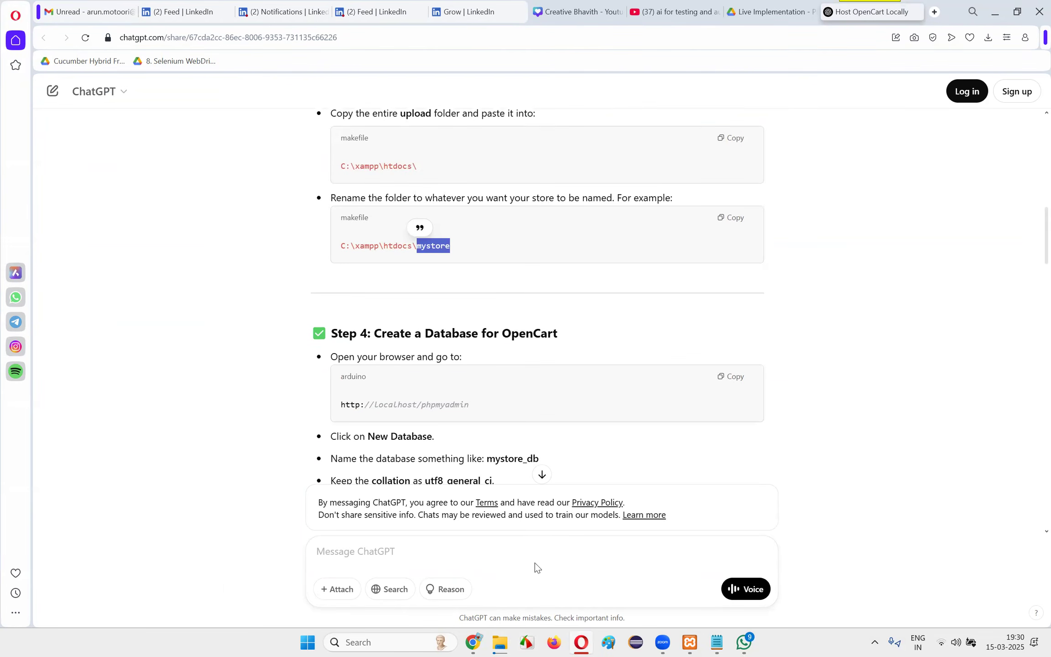
Check the source upload folder, the XAMPP Control Panel and the progress of the copy into htdocs
click(505, 641)
click(296, 389)
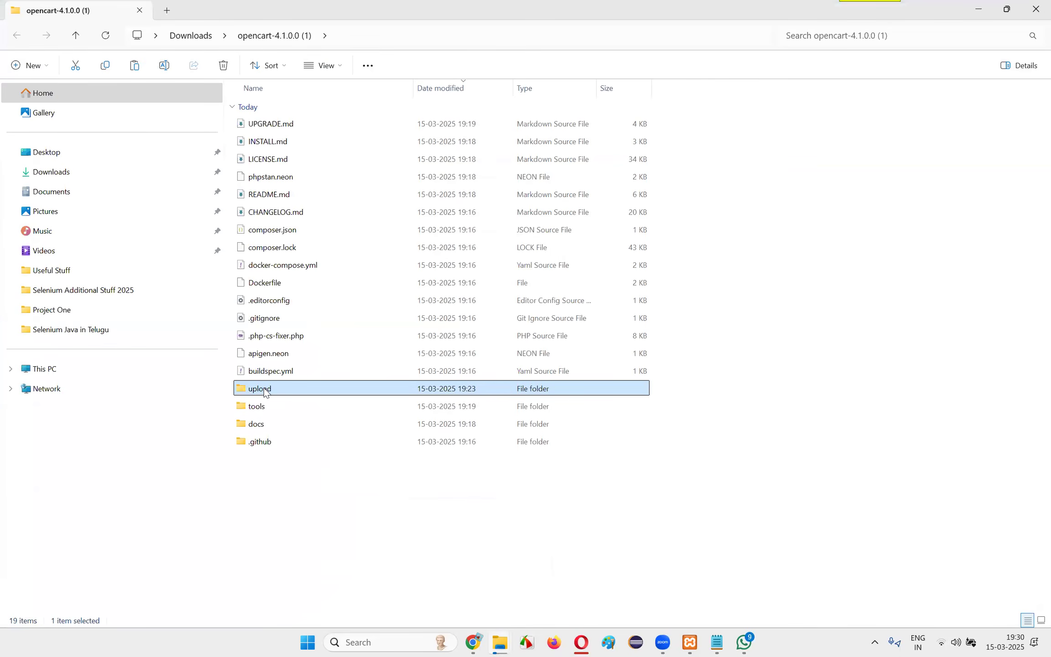
key(alt+Tab)
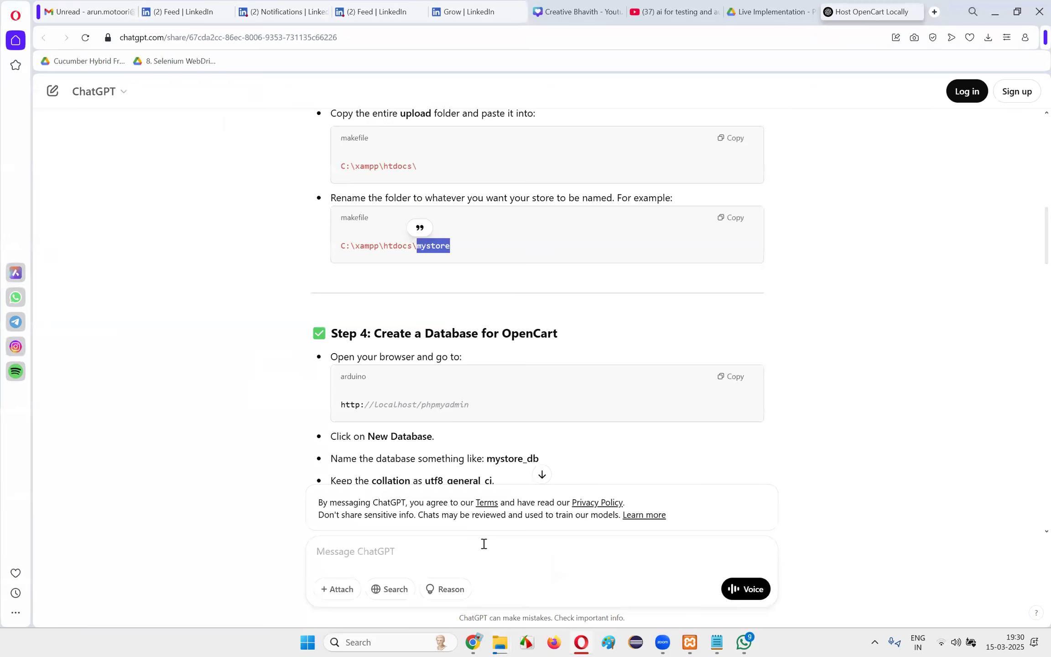
click(506, 641)
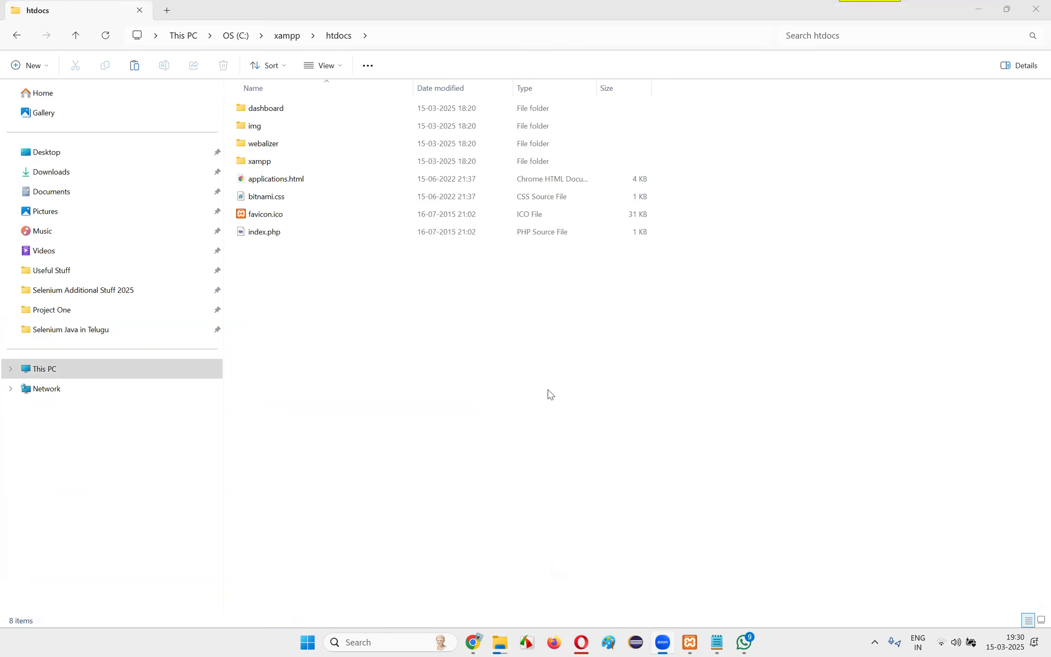
click(690, 643)
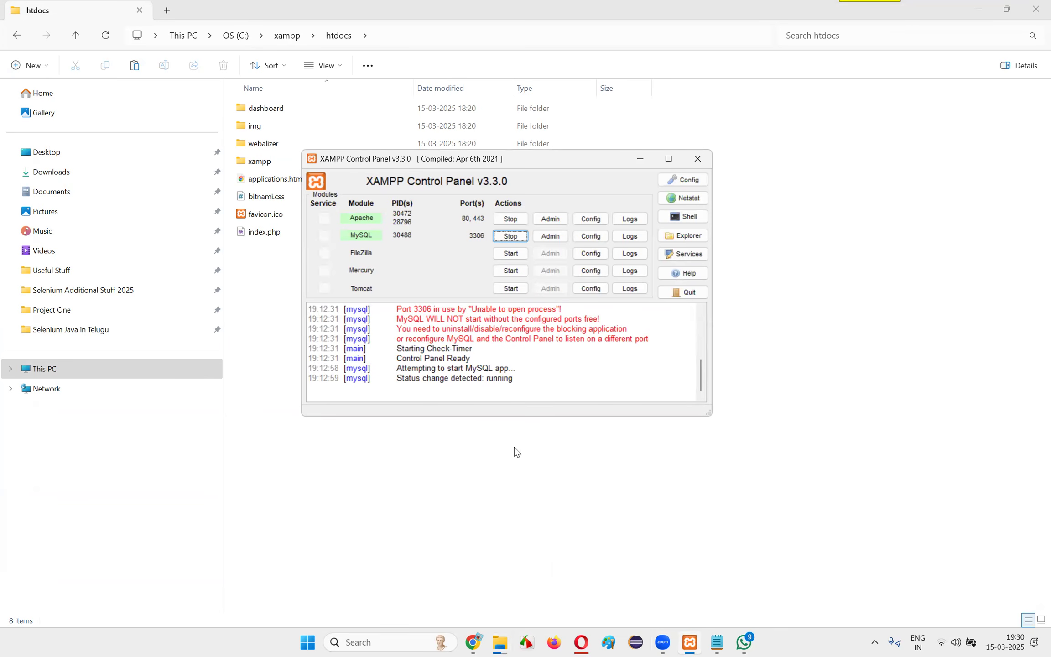
click(536, 477)
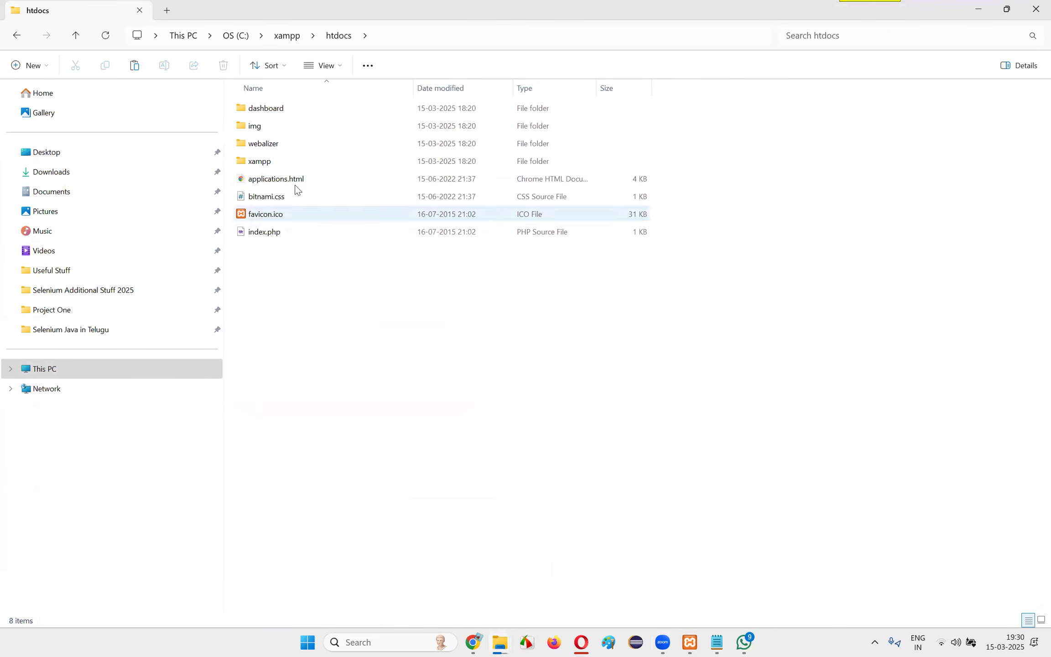
mouse_move(500, 643)
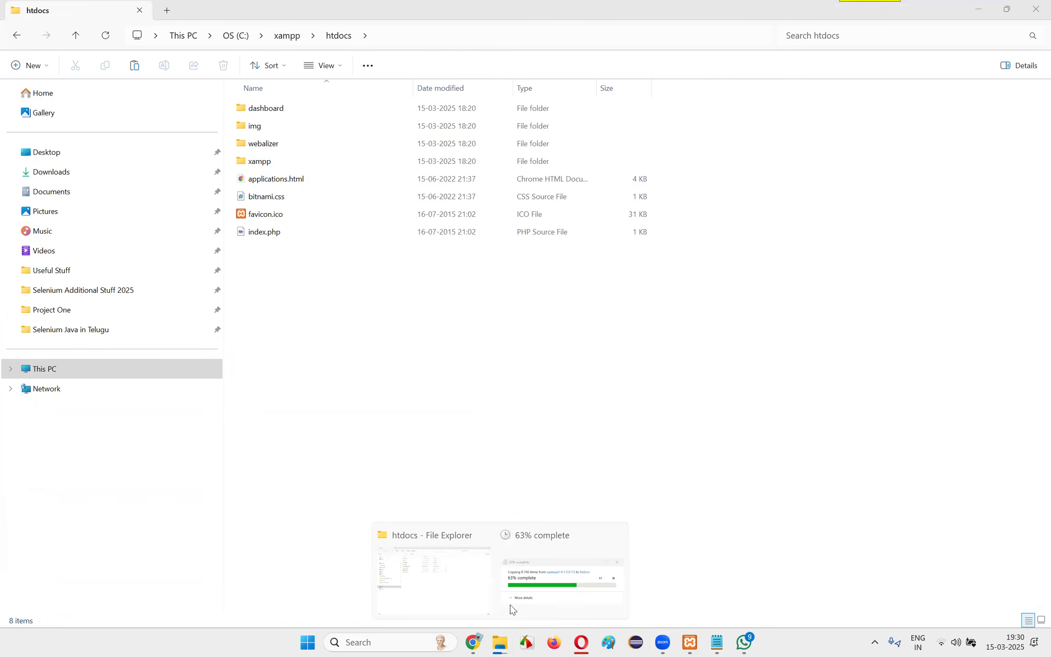
click(535, 595)
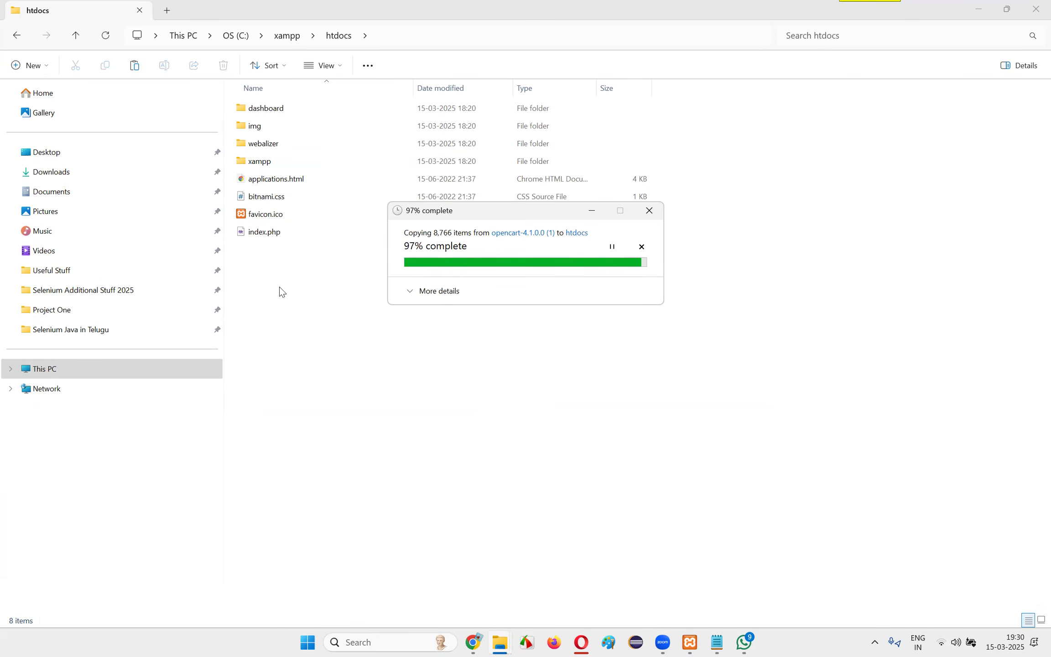
Rename the copied upload folder in htdocs to mystore and open it
click(267, 248)
right_click(267, 249)
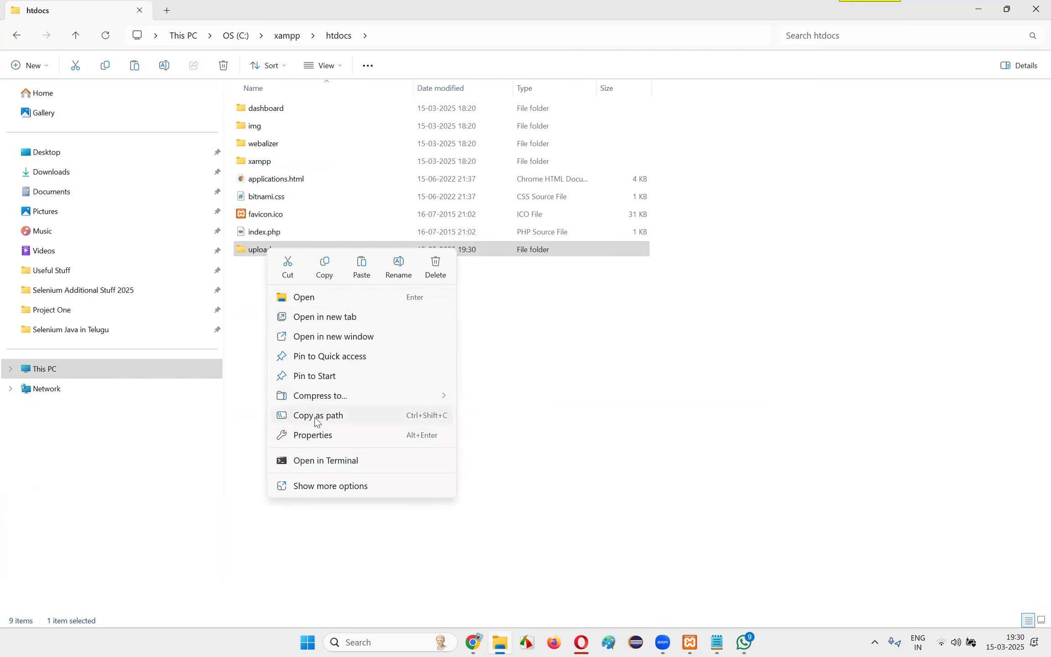
click(397, 268)
text(my)
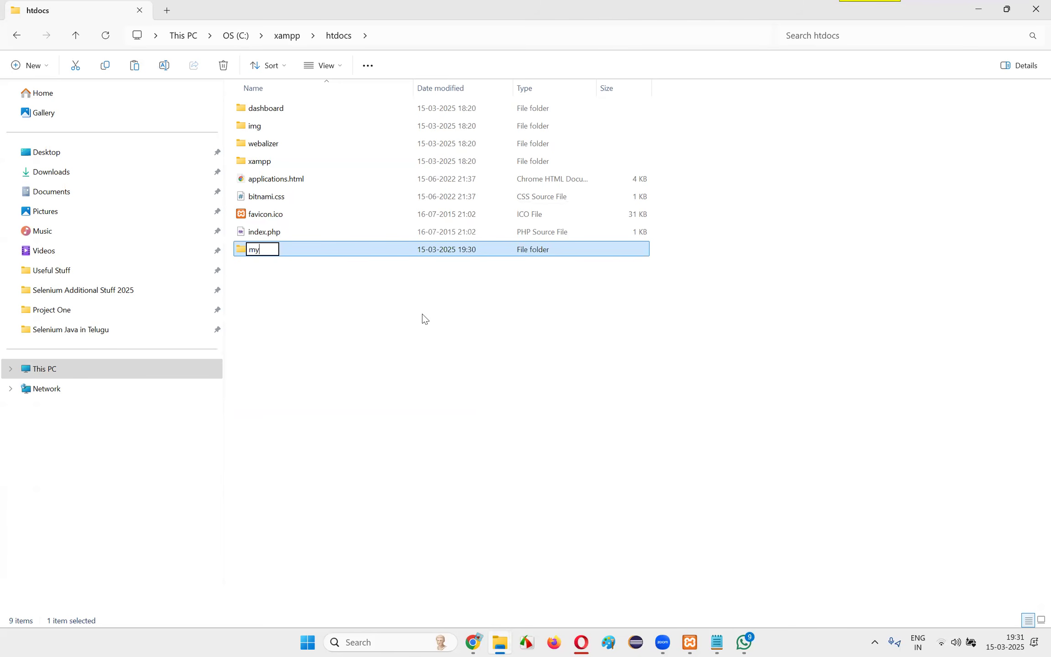
text(store)
key(Return)
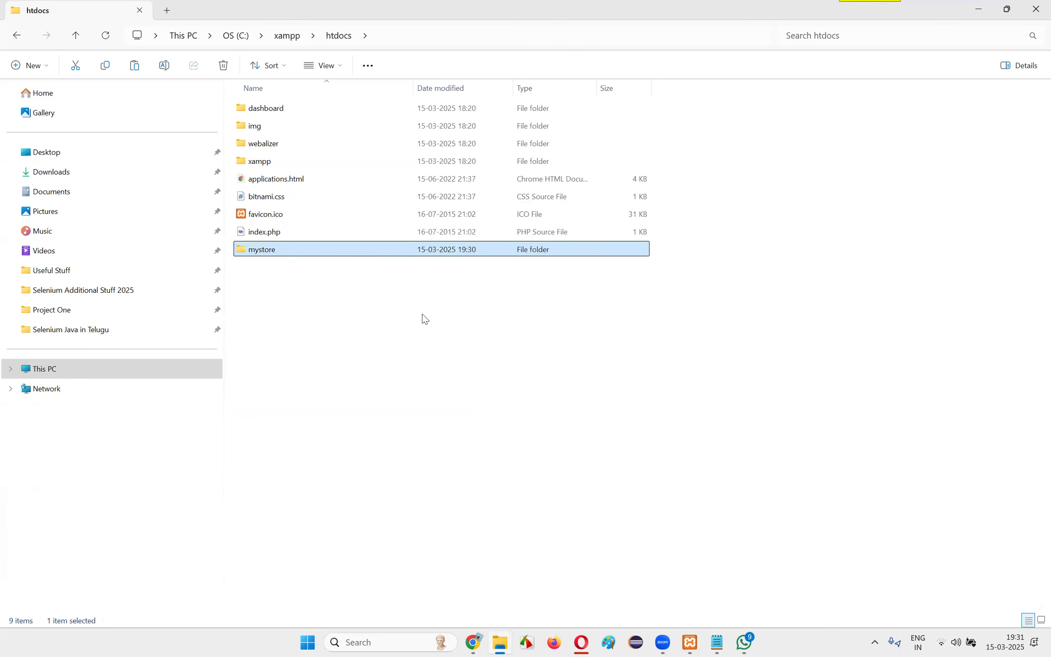
double_click(299, 252)
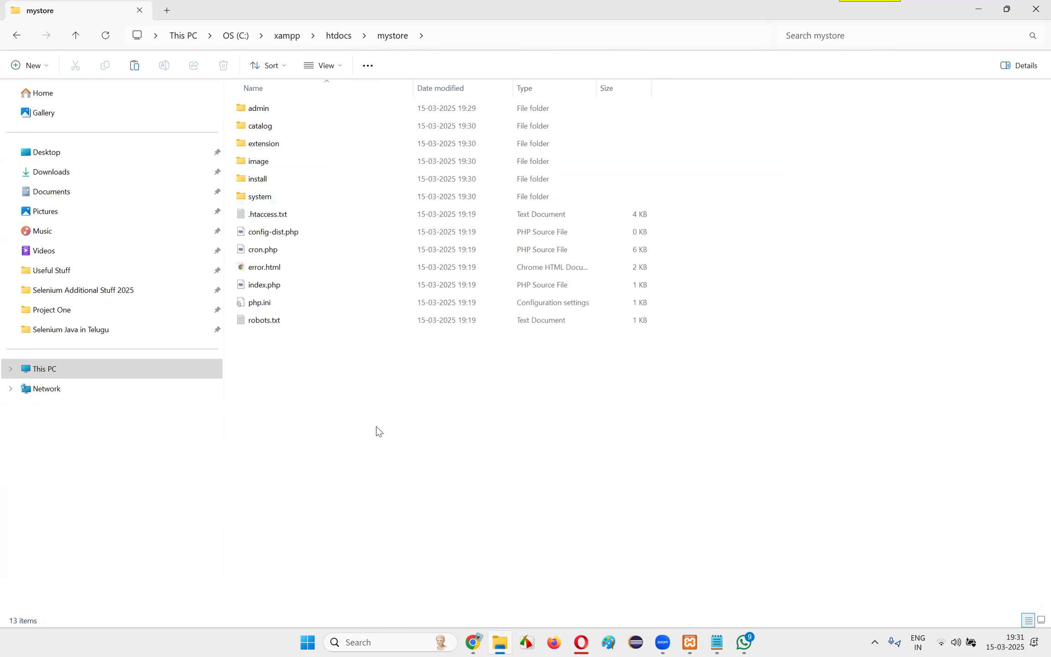
Read Step 4: Create a Database for OpenCart in the Opera guide and select the phpMyAdmin URL
click(581, 643)
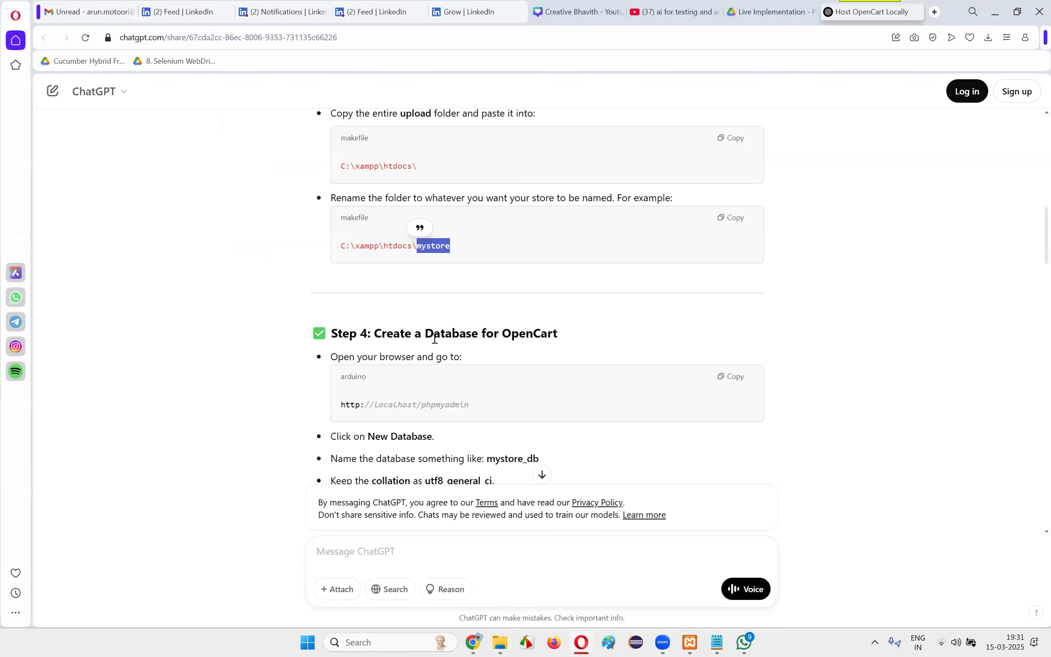
drag(375, 333, 563, 339)
click(528, 347)
drag(378, 333, 617, 337)
click(424, 333)
drag(424, 333, 666, 335)
click(658, 338)
drag(331, 357, 521, 362)
click(412, 398)
mouse_move(341, 405)
mouse_down()
mouse_move(429, 405)
mouse_move(340, 406)
mouse_up()
key(ctrl+c)
double_click(405, 408)
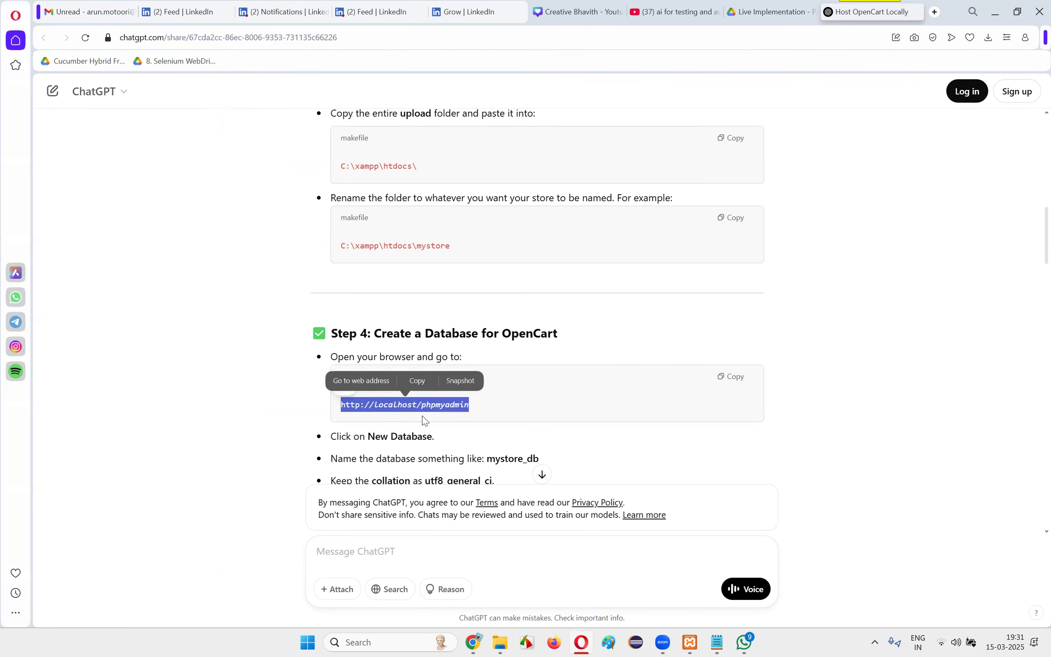
Switch to Chrome, close the OpenCart download page and the remaining window, and reopen Chrome with a new tab
click(473, 643)
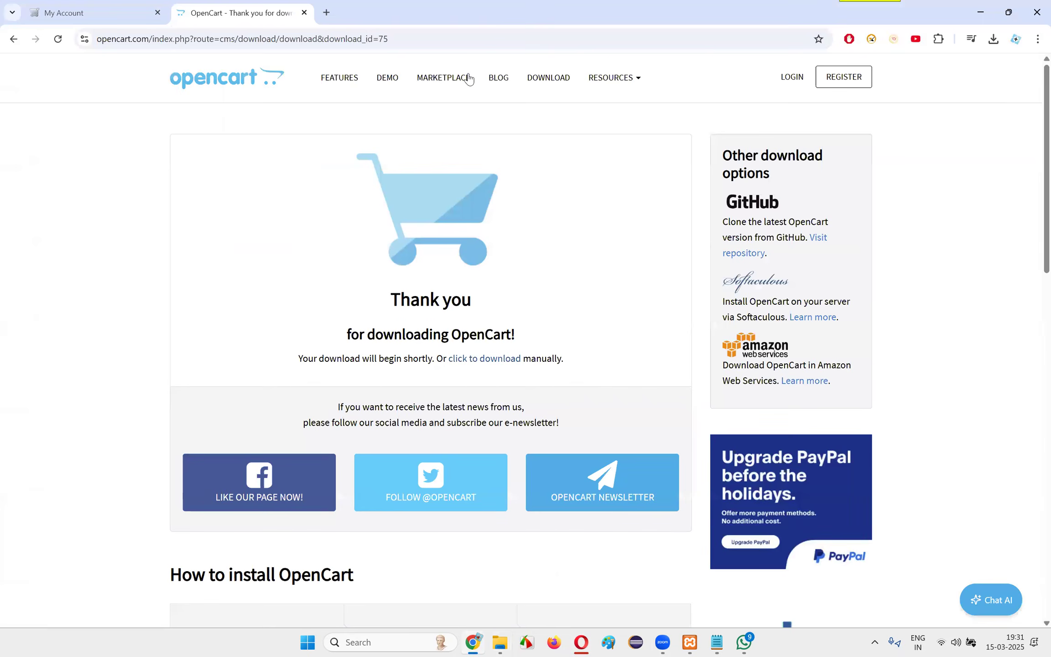
click(304, 13)
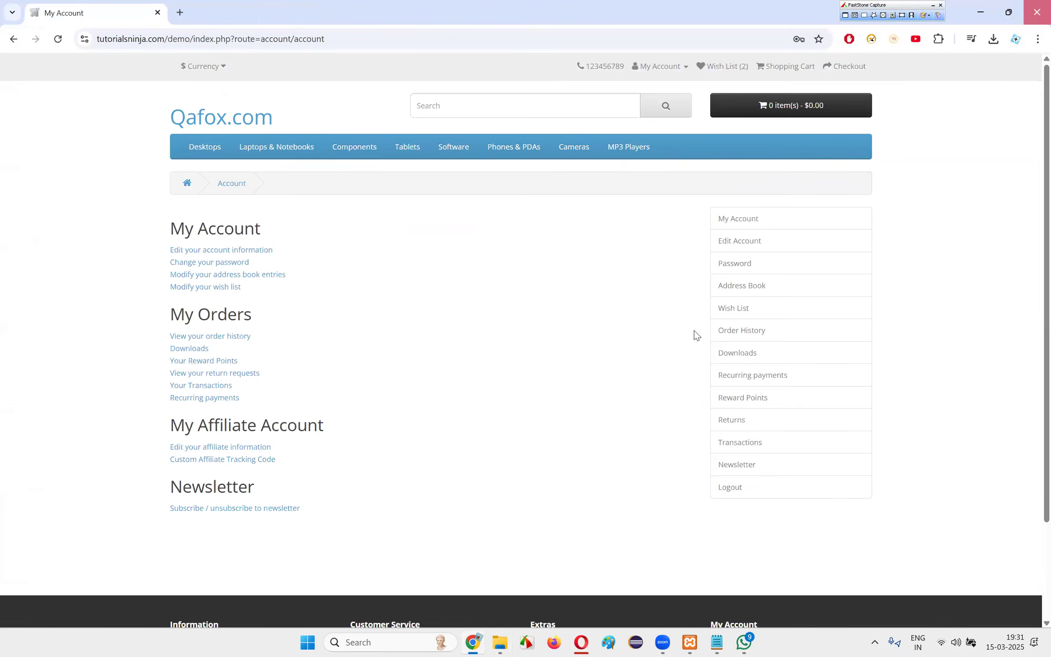
click(1038, 13)
click(474, 643)
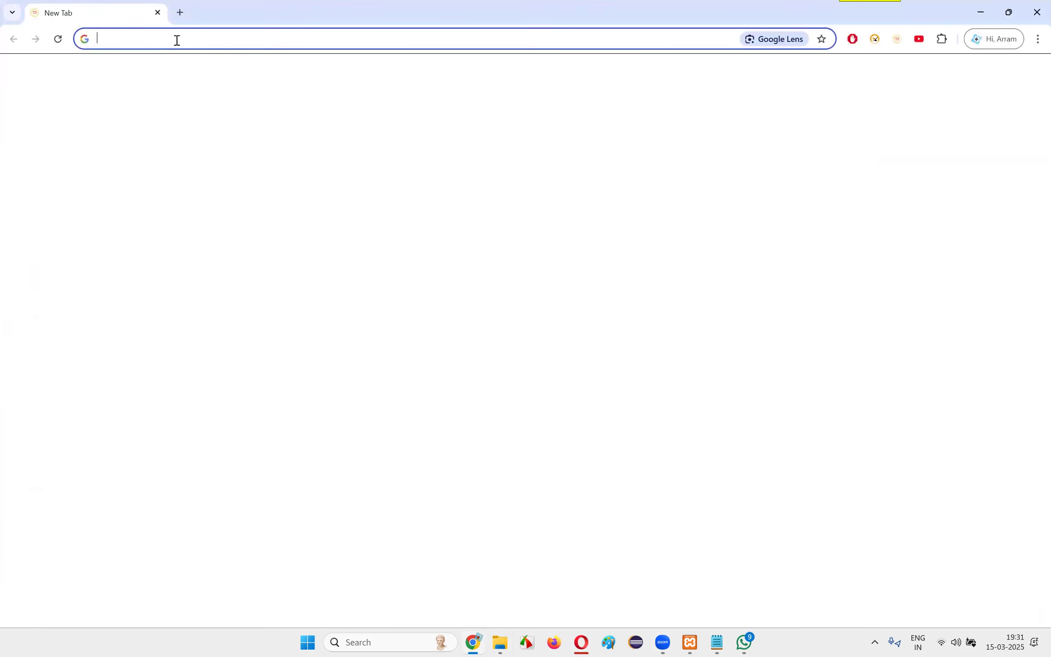
click(176, 40)
key(ctrl+v)
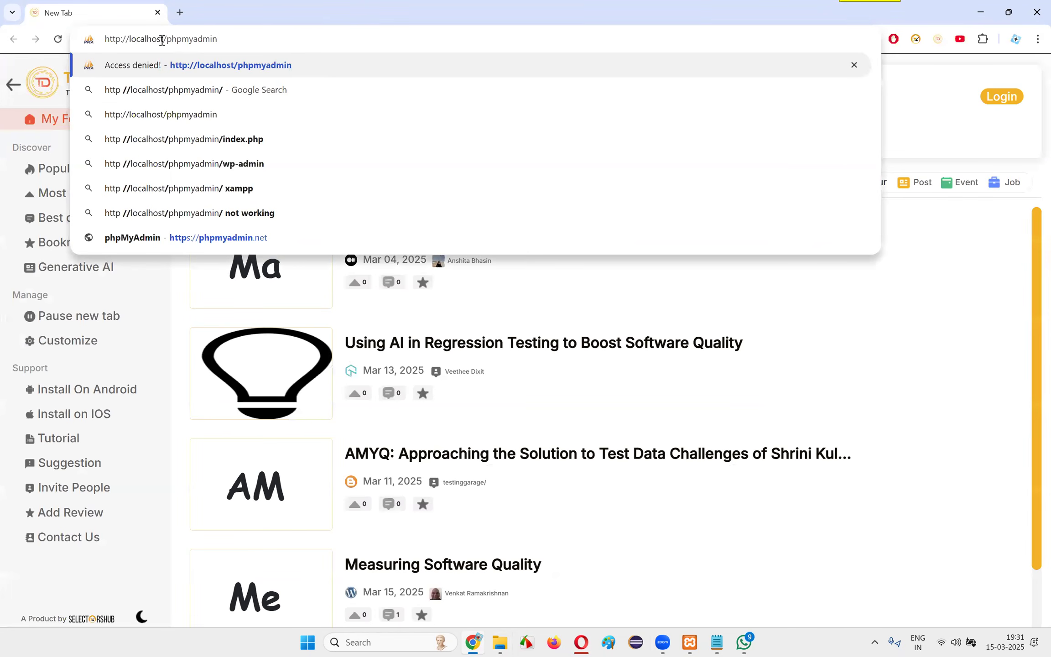
click(581, 642)
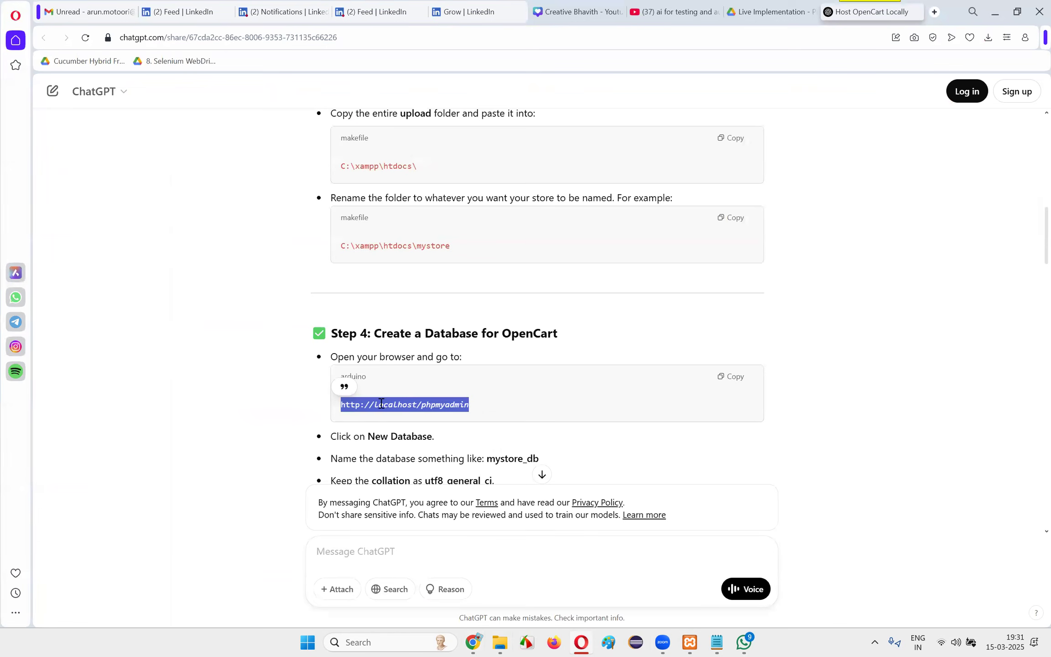
key(ctrl+c)
key(alt+Tab)
key(ctrl+v)
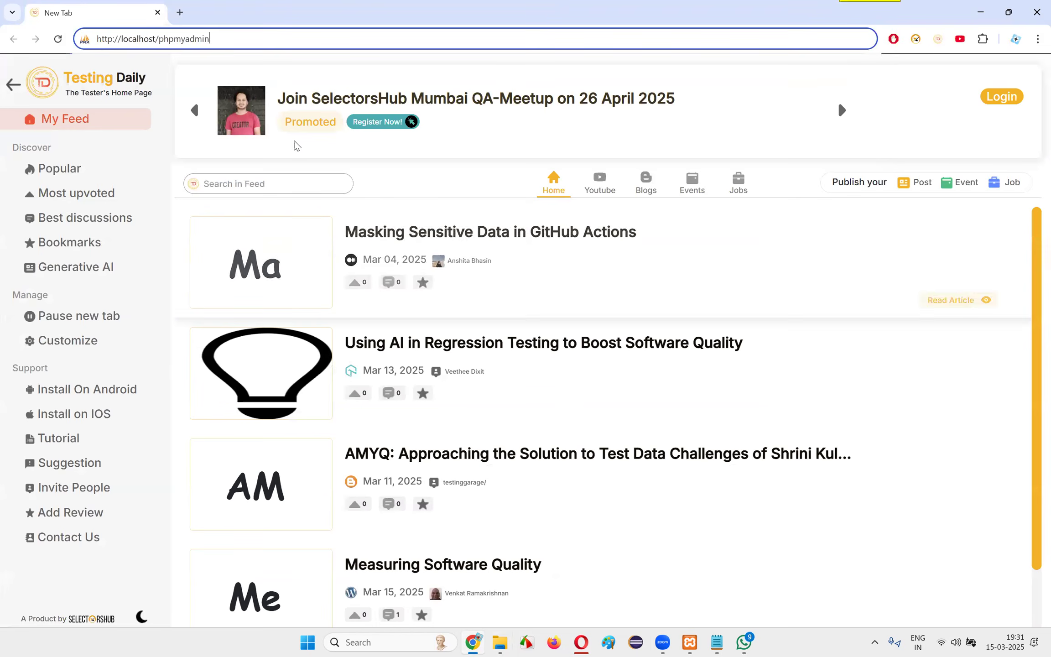
key(Return)
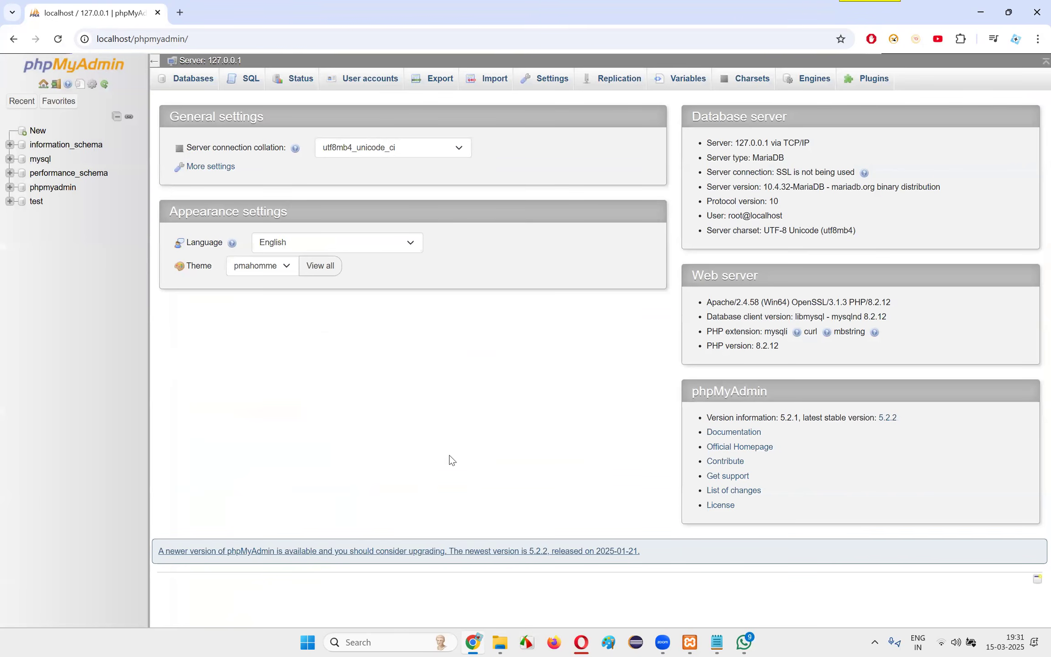
Switch to File Explorer and look into the admin and system folders of mystore
click(502, 640)
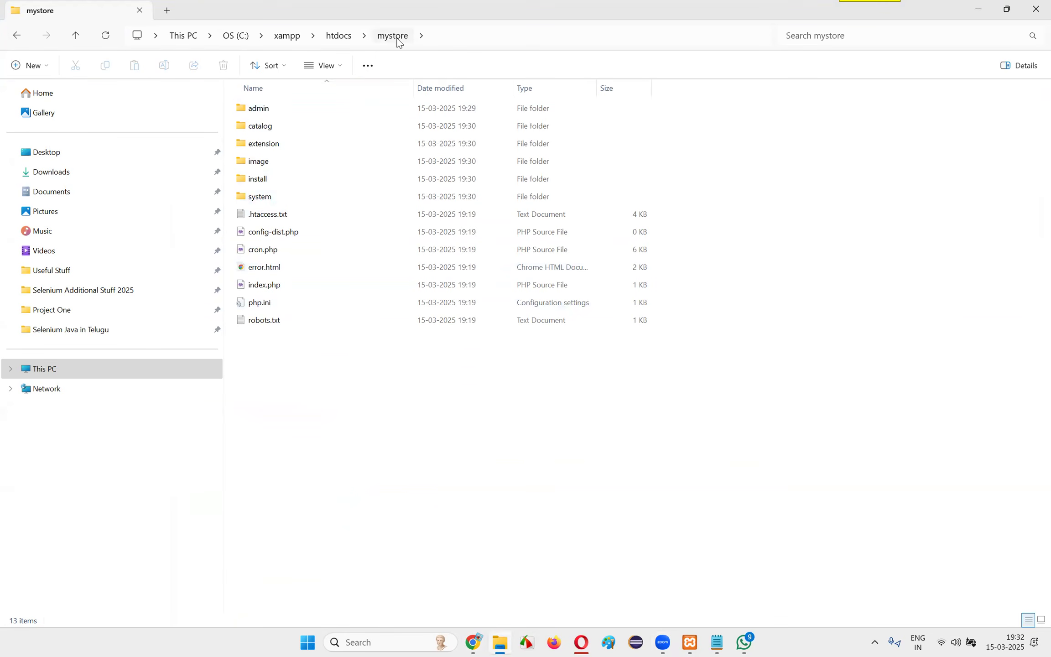
double_click(259, 109)
click(391, 35)
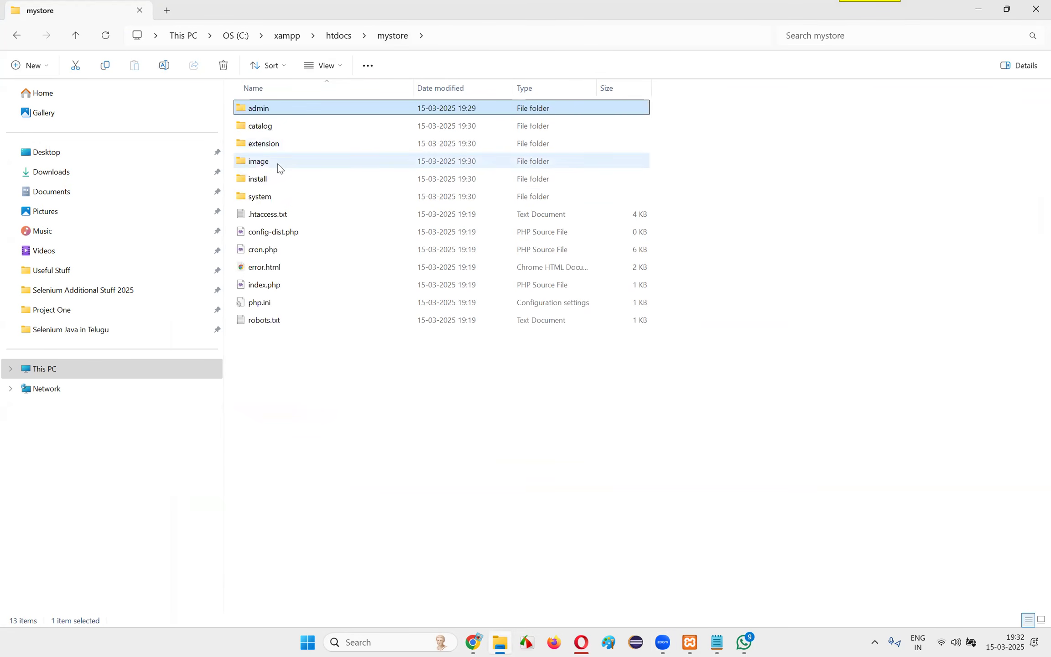
double_click(273, 197)
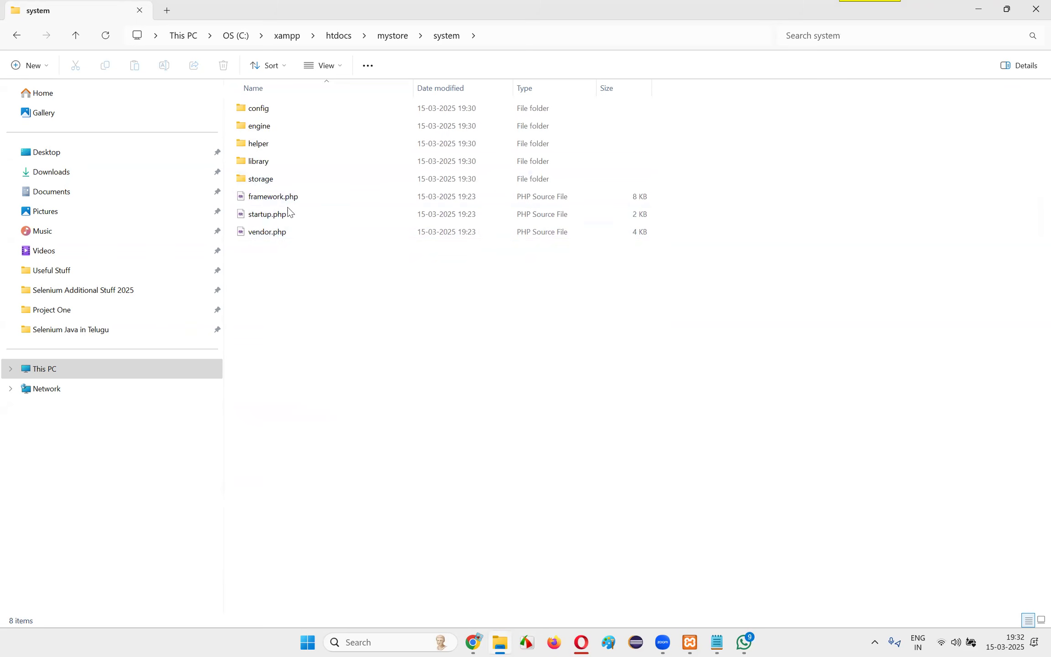
View the code of startup.php from the system folder in Notepad, then close the file and Notepad
click(277, 199)
right_click(280, 221)
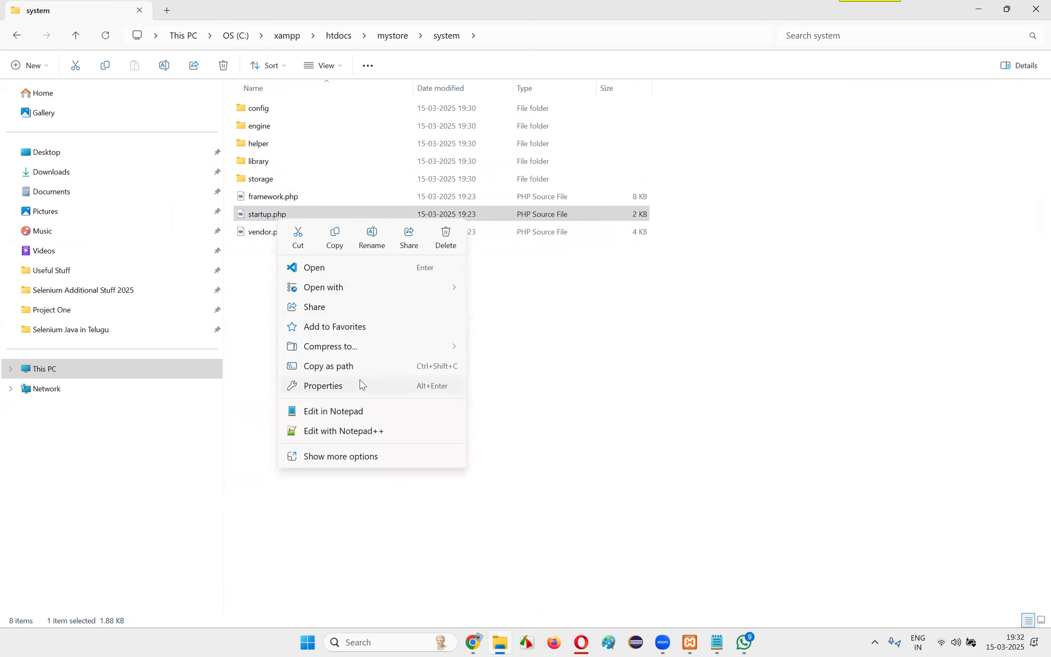
click(362, 409)
scroll(306, 321, down, 1)
scroll(306, 322, down, 9)
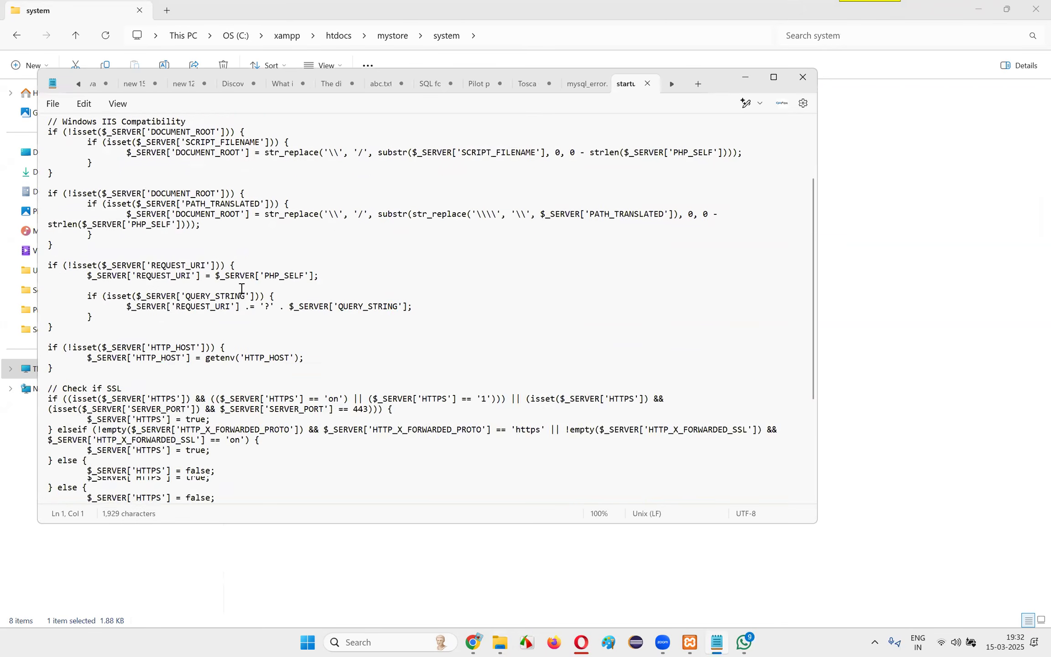
scroll(246, 307, up, 10)
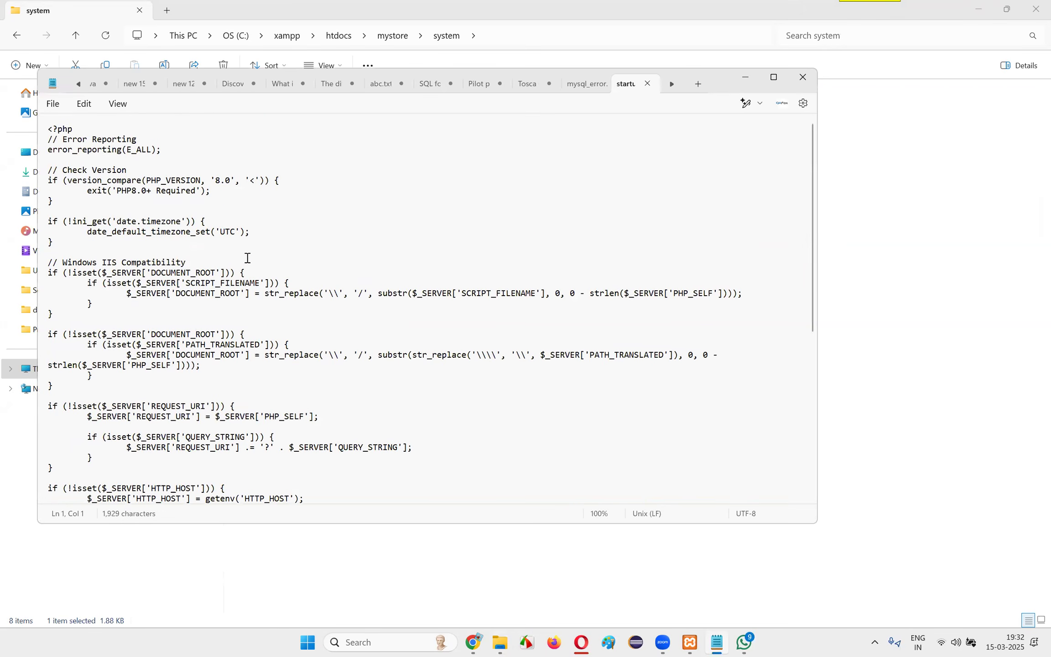
click(647, 84)
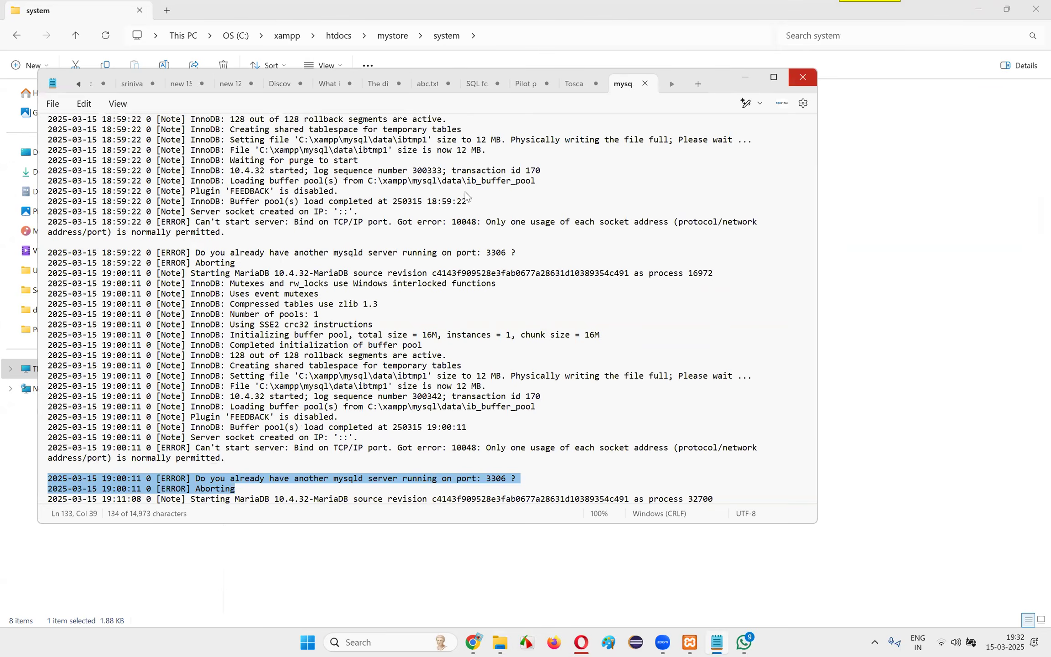
click(803, 76)
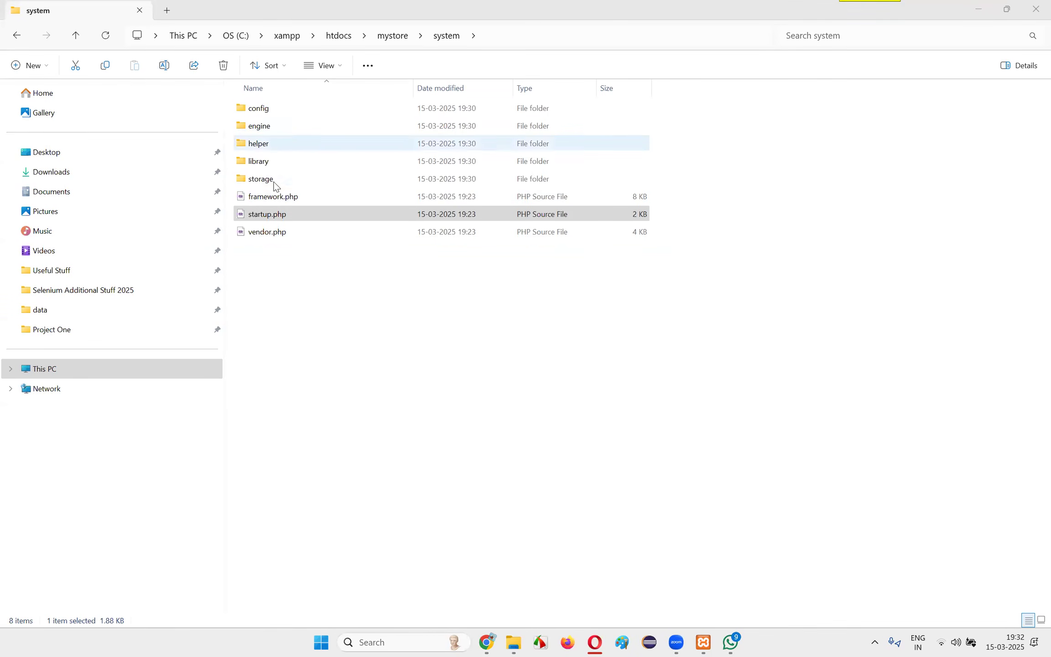
Look through the system folder's library and mail subfolders, return to htdocs and close File Explorer
click(274, 163)
double_click(274, 163)
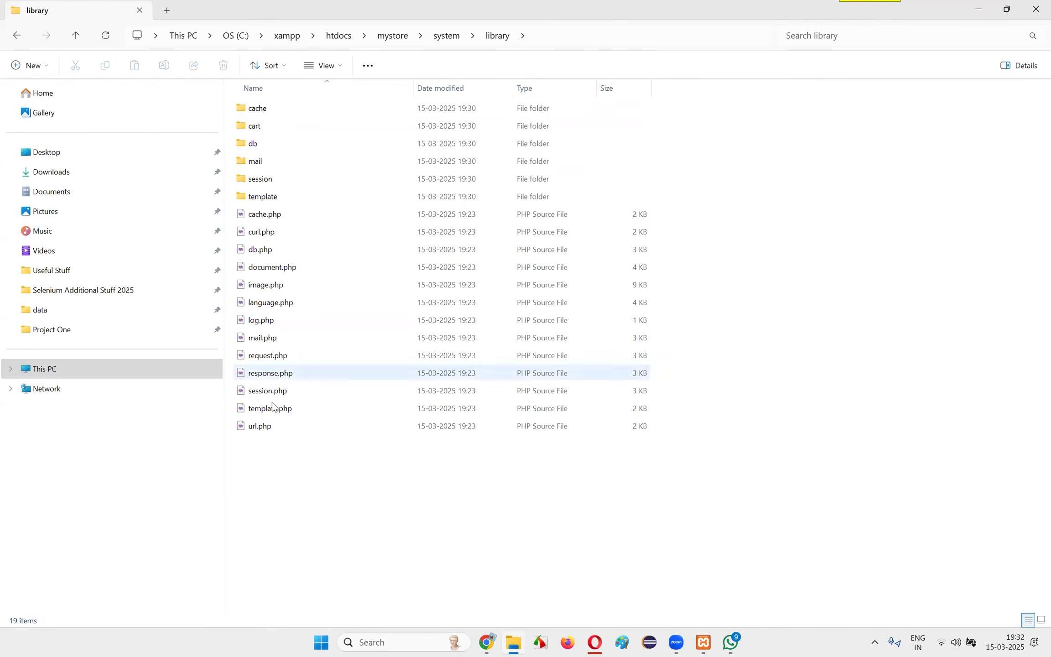
double_click(257, 160)
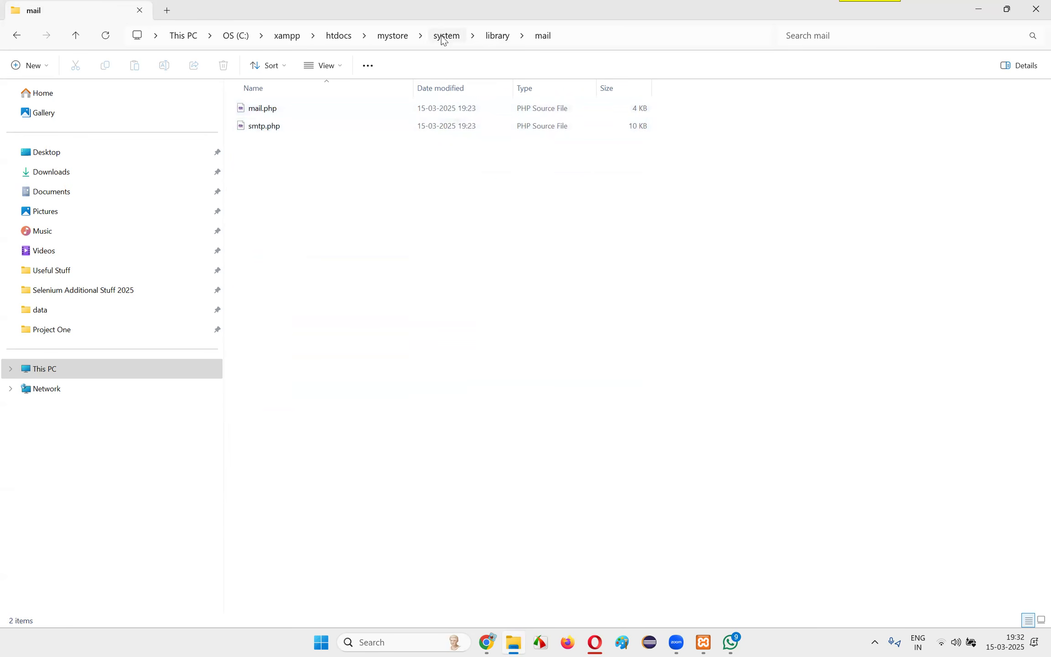
click(390, 40)
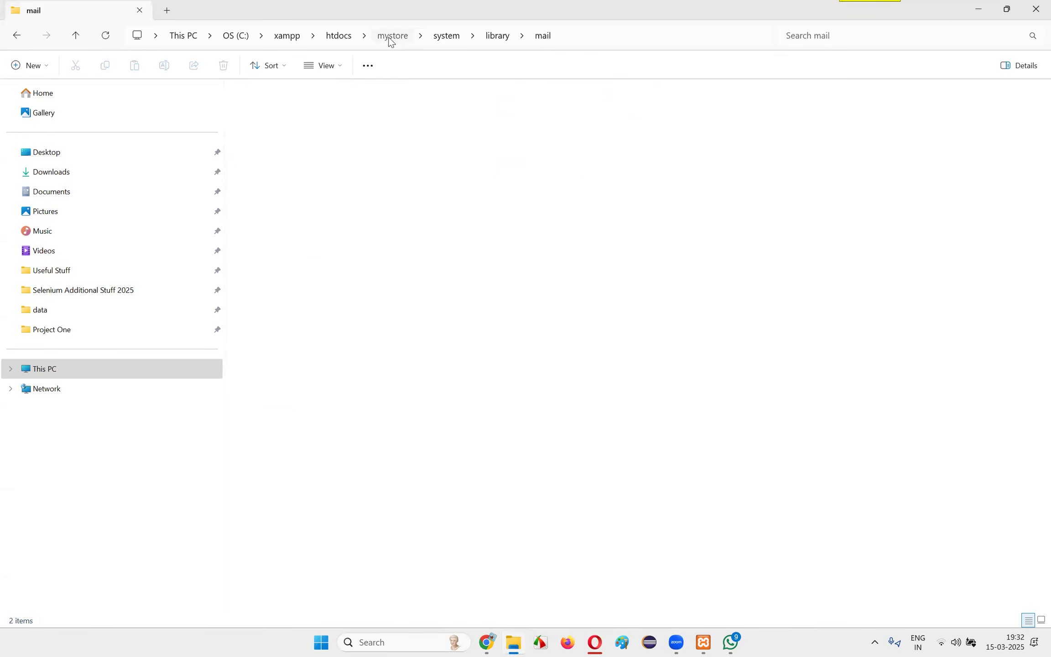
click(341, 38)
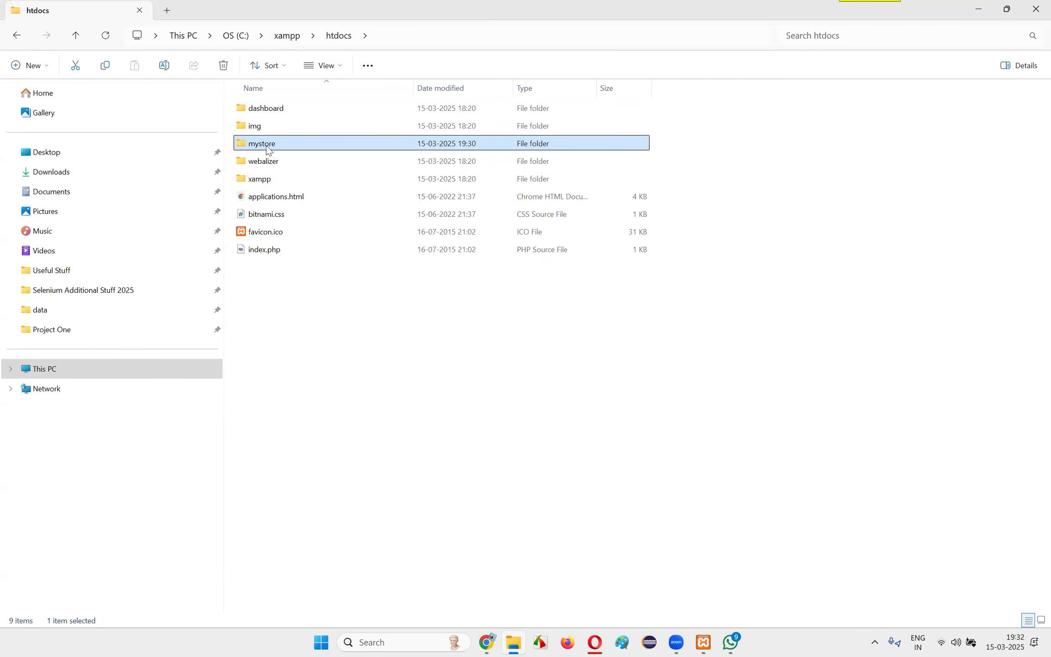
click(1035, 10)
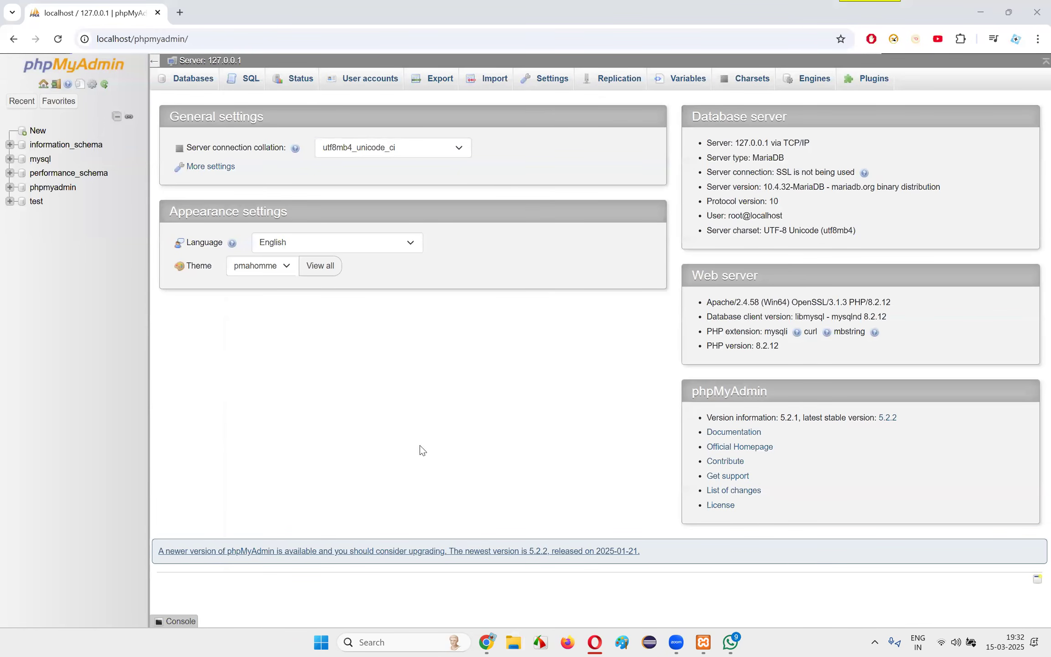
Check the running Apache and MySQL modules in the XAMPP Control Panel and review the phpMyAdmin address in Chrome
click(703, 642)
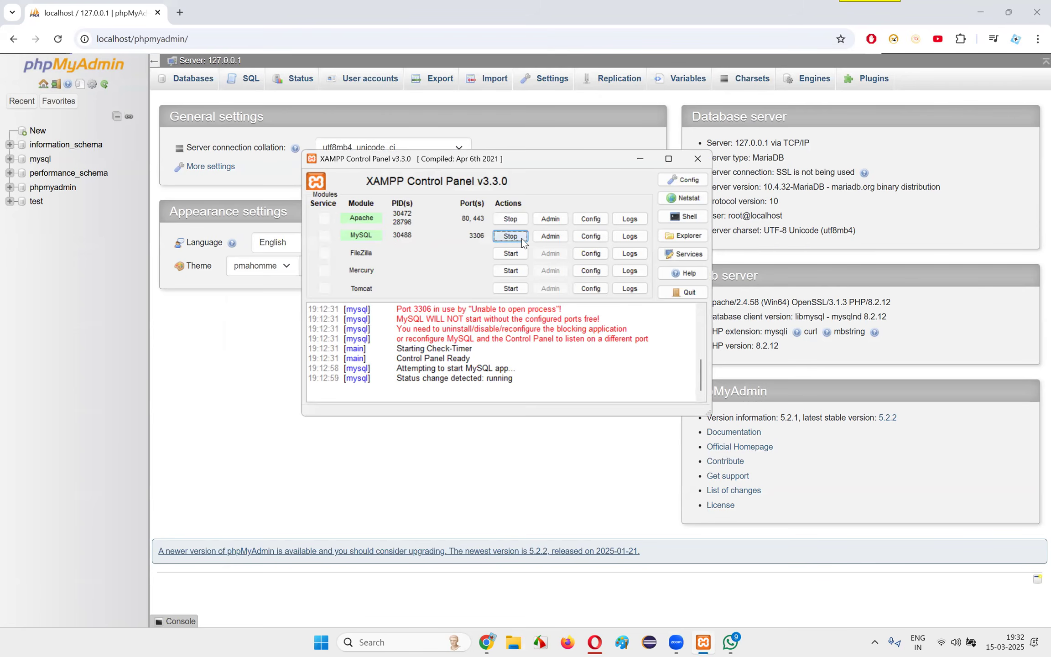
click(9, 360)
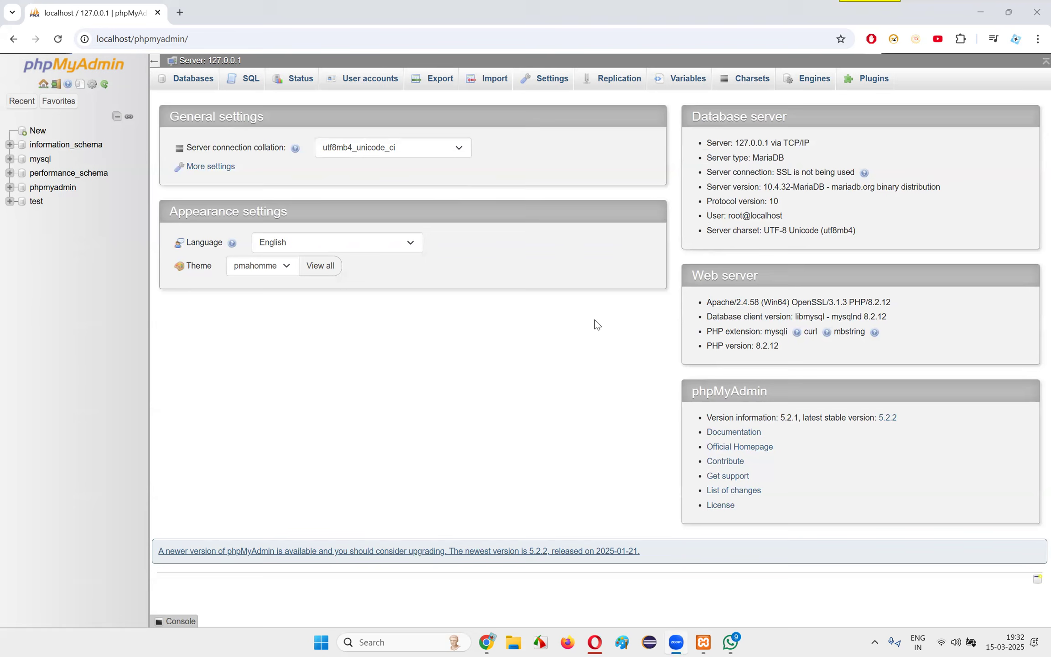
double_click(130, 38)
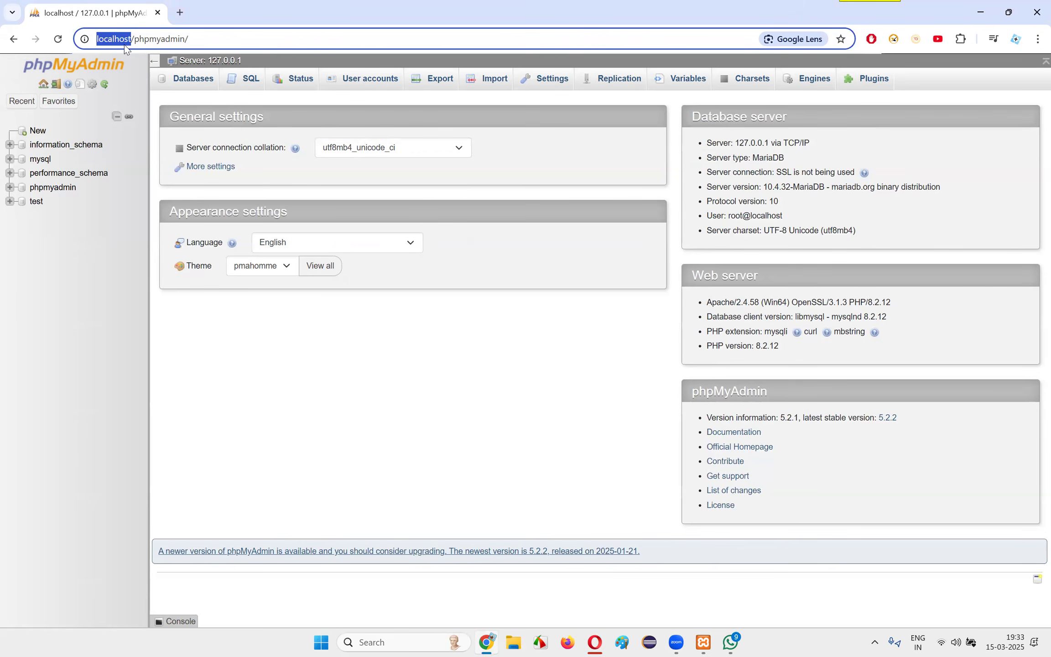
drag(134, 39, 215, 39)
click(215, 39)
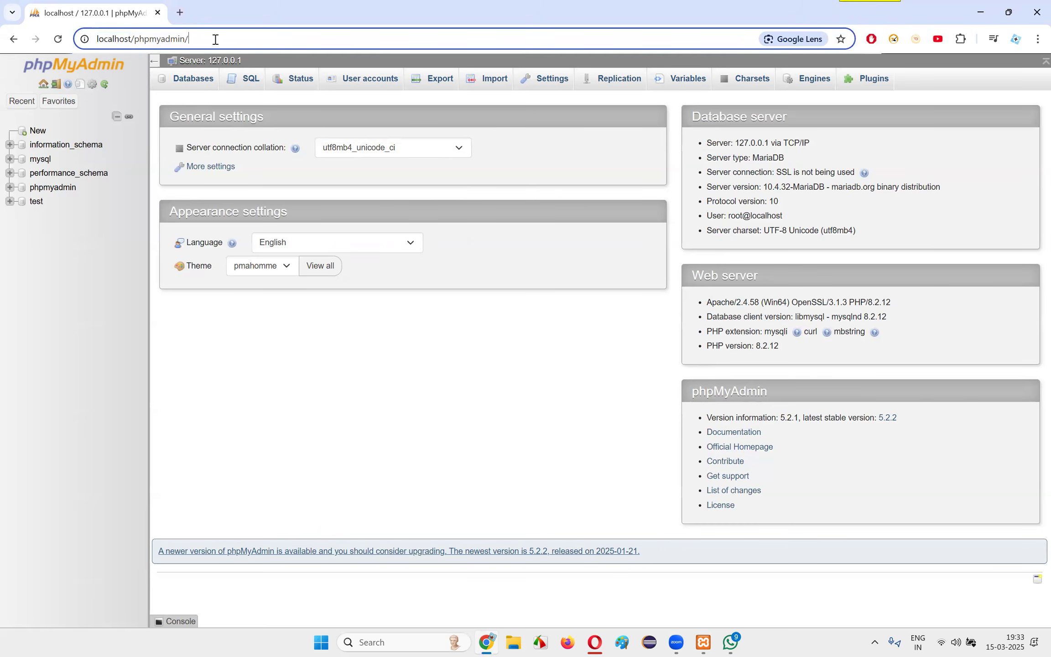
click(456, 420)
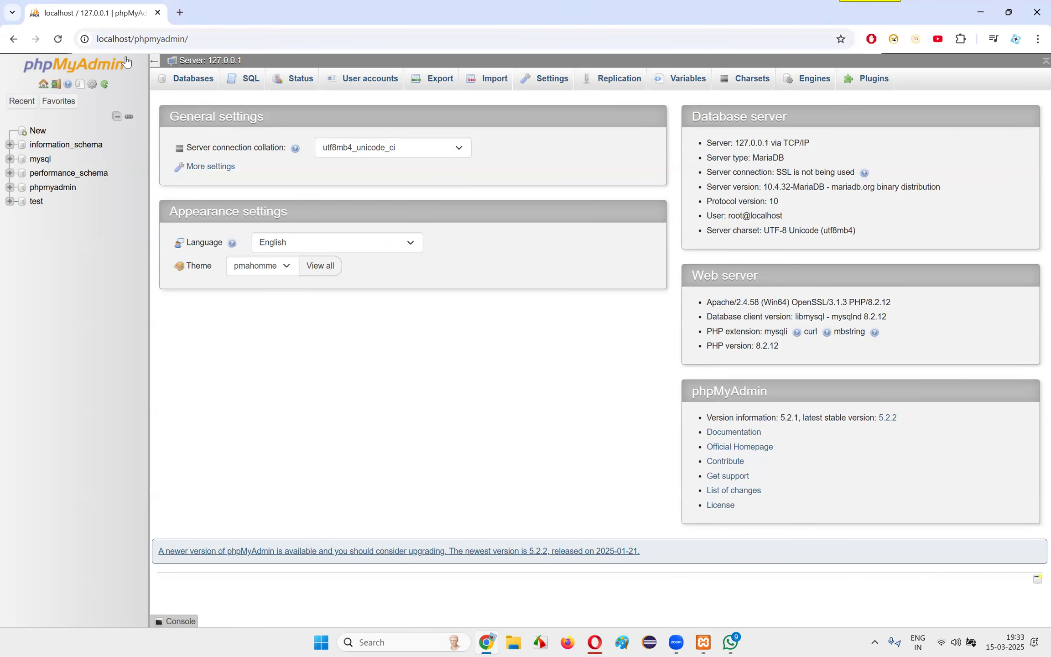
Switch to Opera and read the guide's Step 4 instructions on the new database's name and collation
click(595, 642)
scroll(533, 395, down, 4)
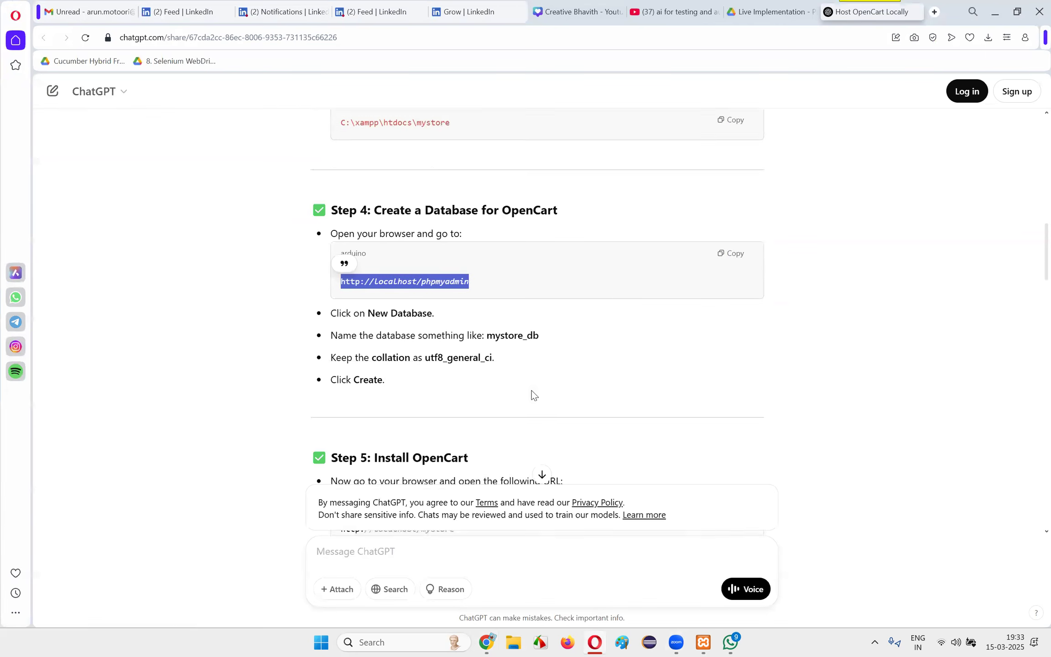
drag(331, 251, 452, 253)
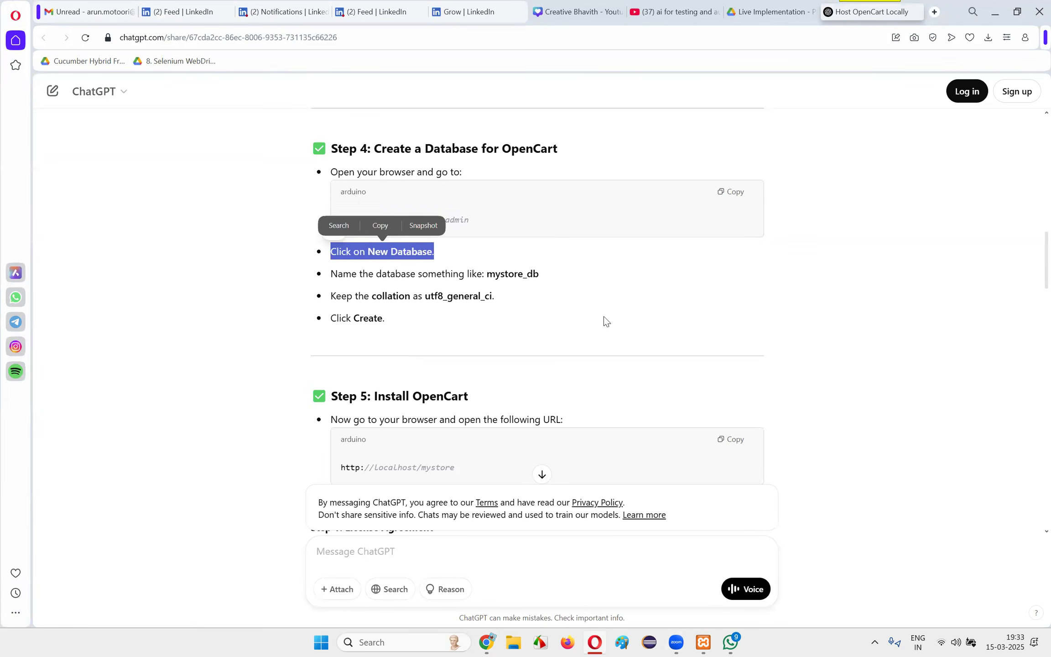
drag(336, 295, 441, 274)
click(441, 273)
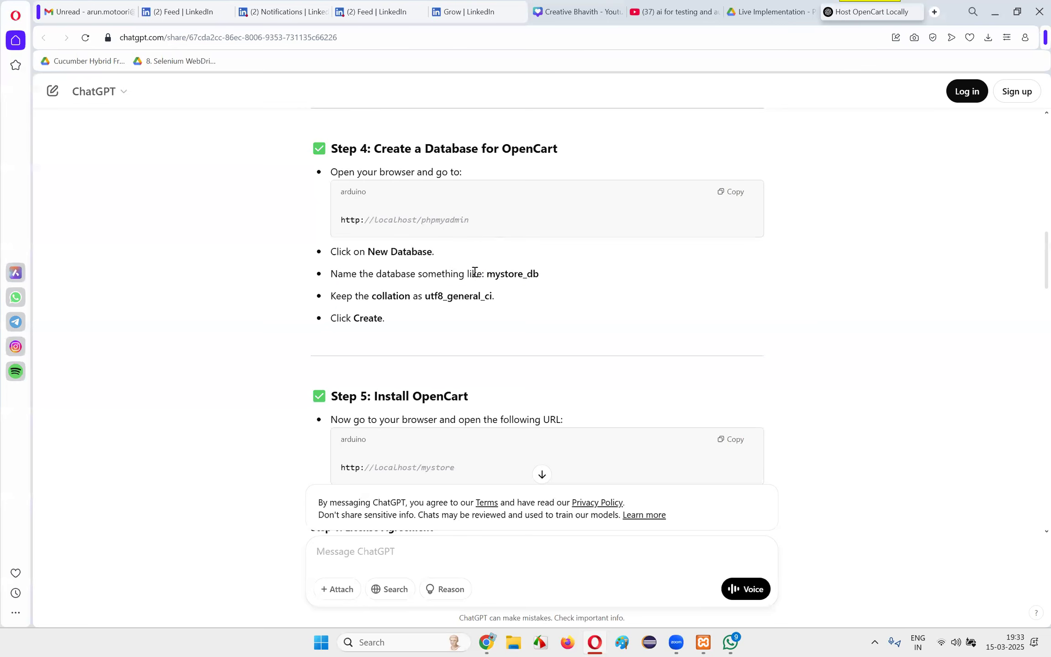
double_click(526, 274)
drag(333, 299, 553, 304)
drag(404, 299, 566, 310)
click(566, 305)
drag(448, 297, 559, 307)
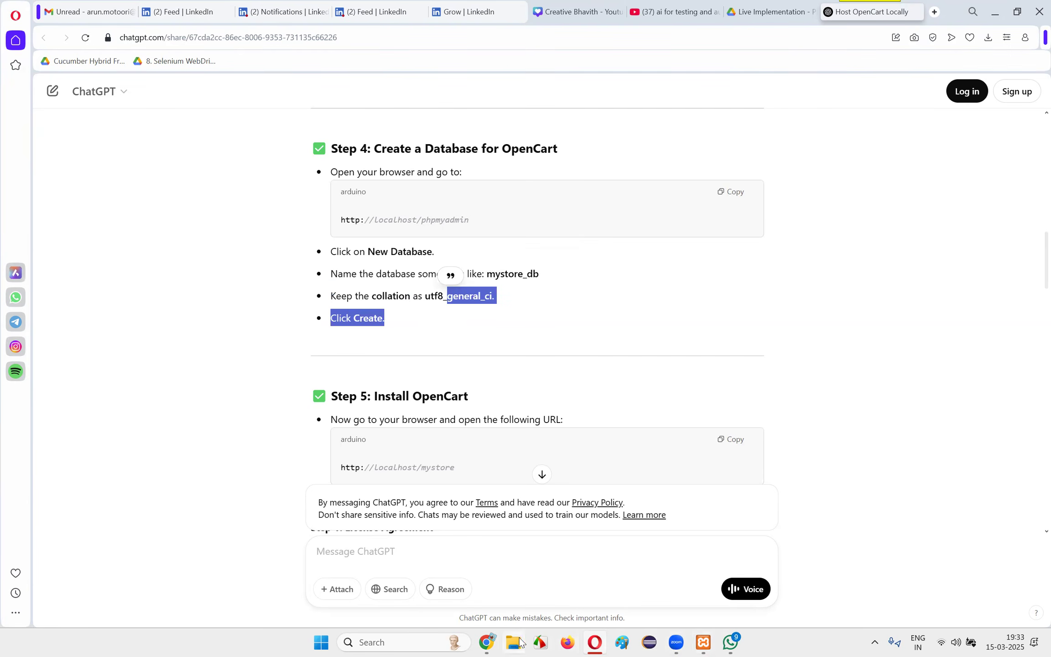
Switch to Chrome, start a new database in phpMyAdmin and enter mystore_db as its name
click(484, 642)
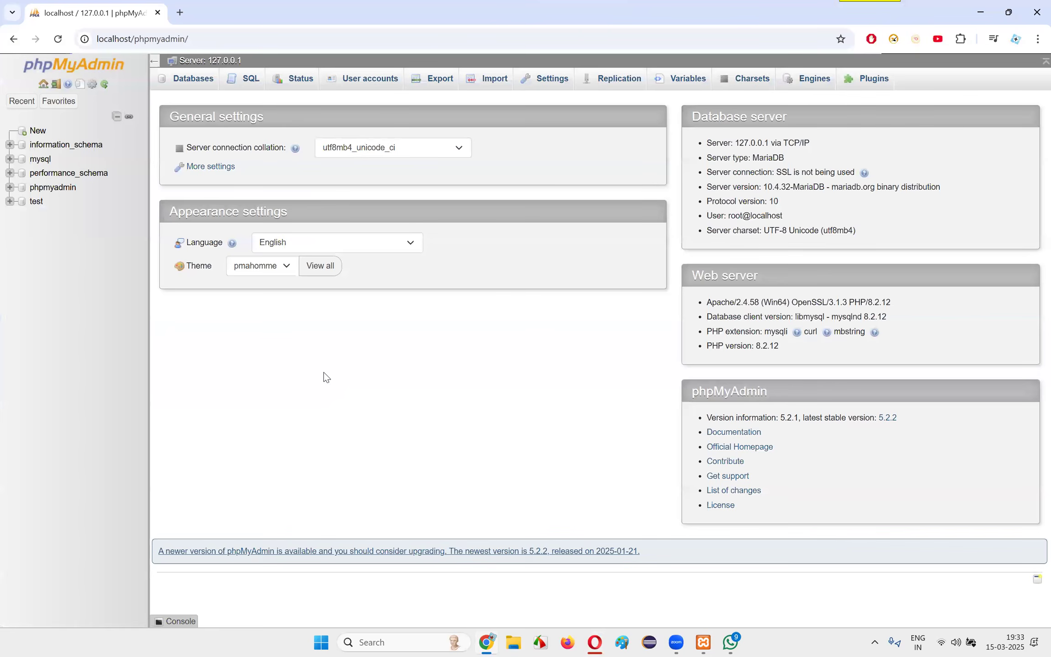
click(38, 132)
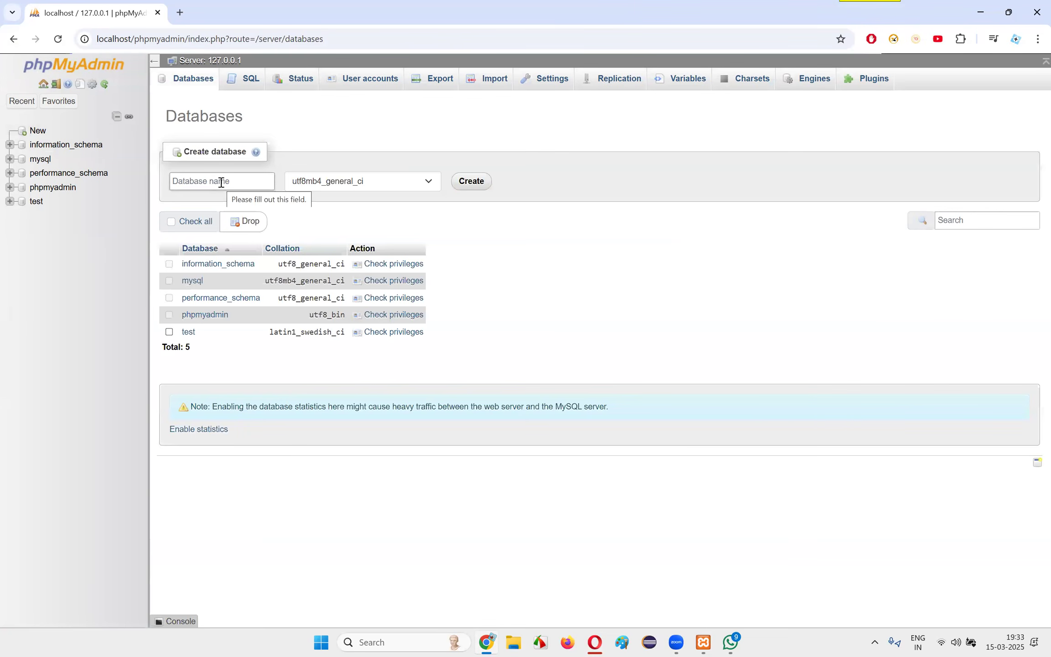
key(alt+Tab)
click(513, 293)
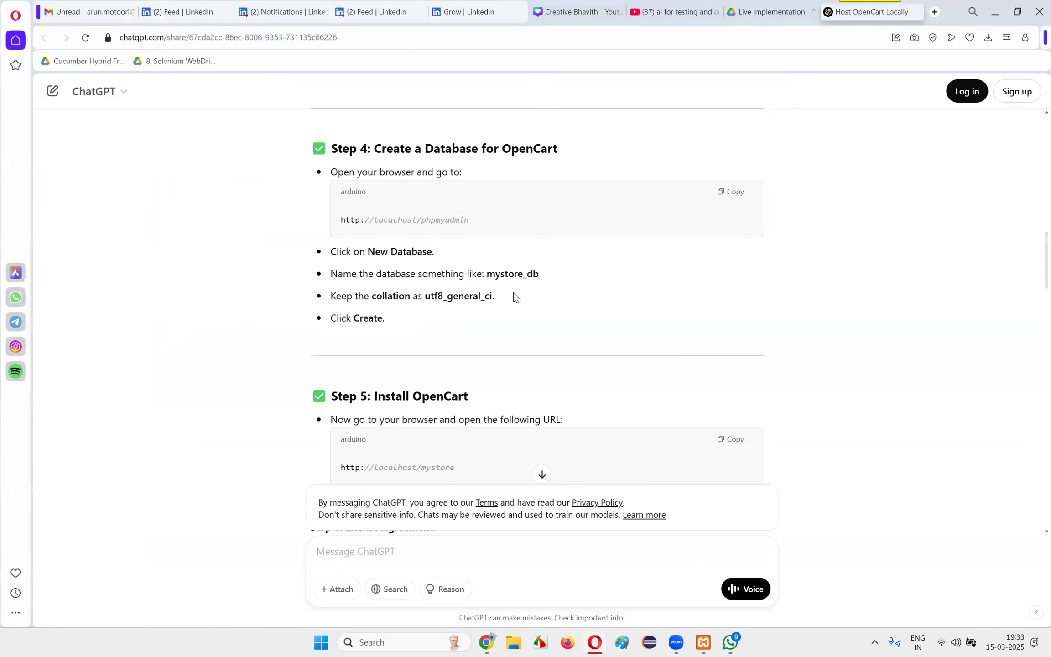
key(alt+Tab)
click(208, 179)
text(m)
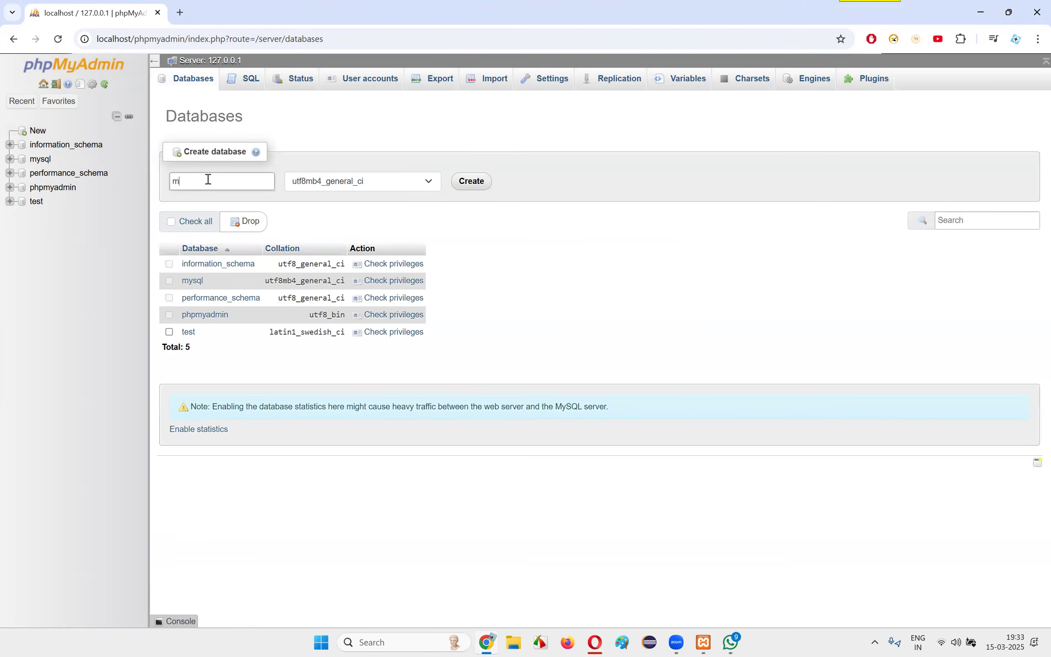
text(ystore_db)
Compare the collation with the Opera guide and create the mystore_db database with utf8mb4_general_ci
key(alt+Tab)
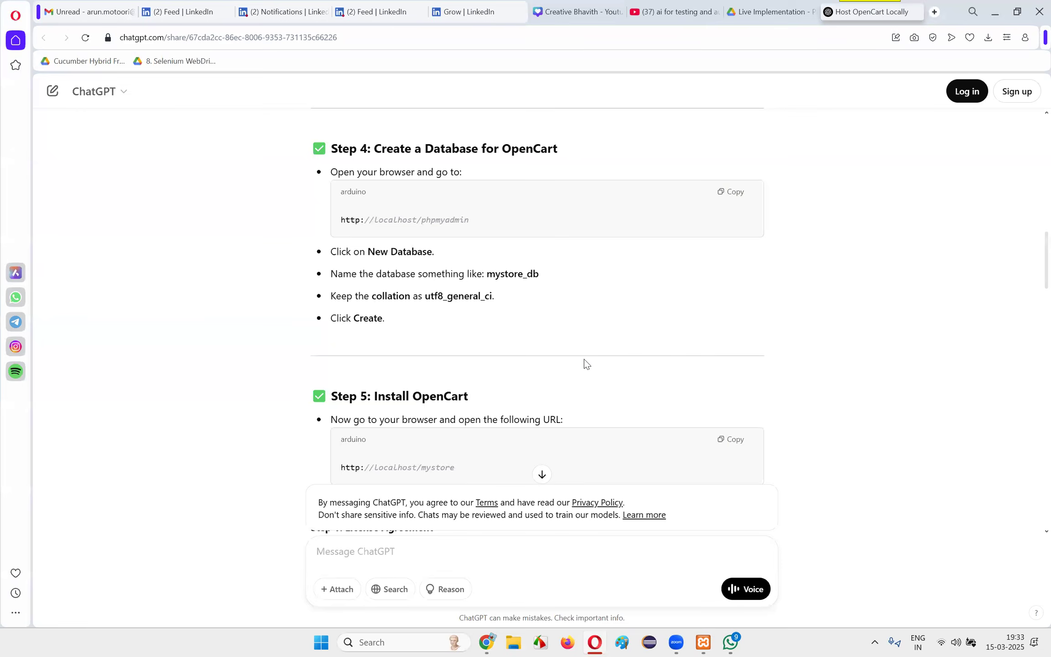
key(alt+Tab)
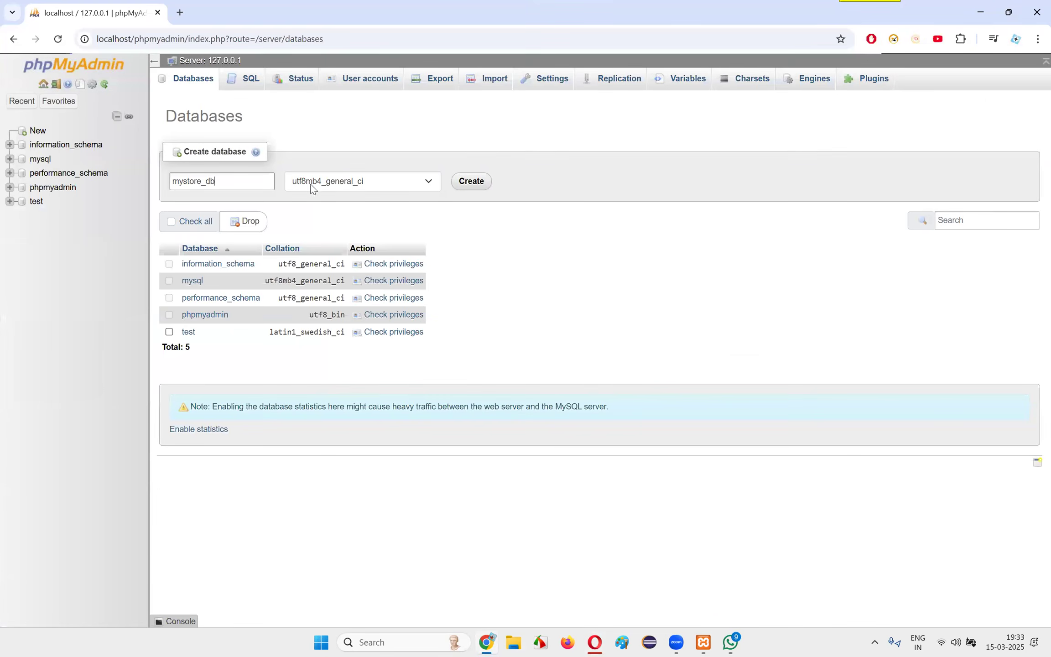
key(alt+Tab)
key(alt+Tab)
key(alt+Tab)
click(471, 183)
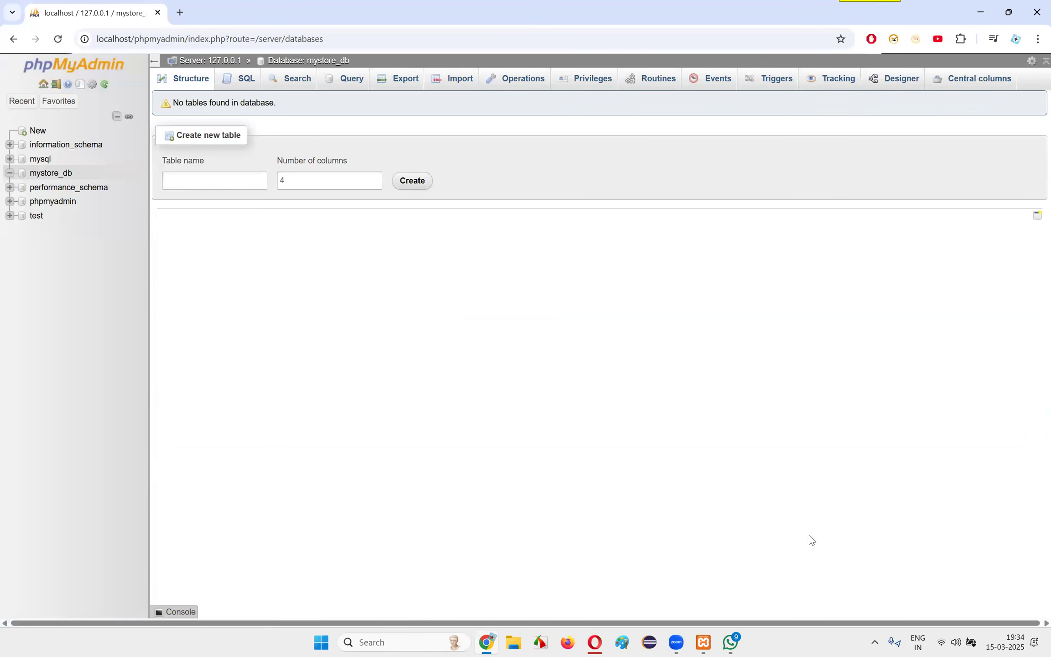
key(alt+Tab)
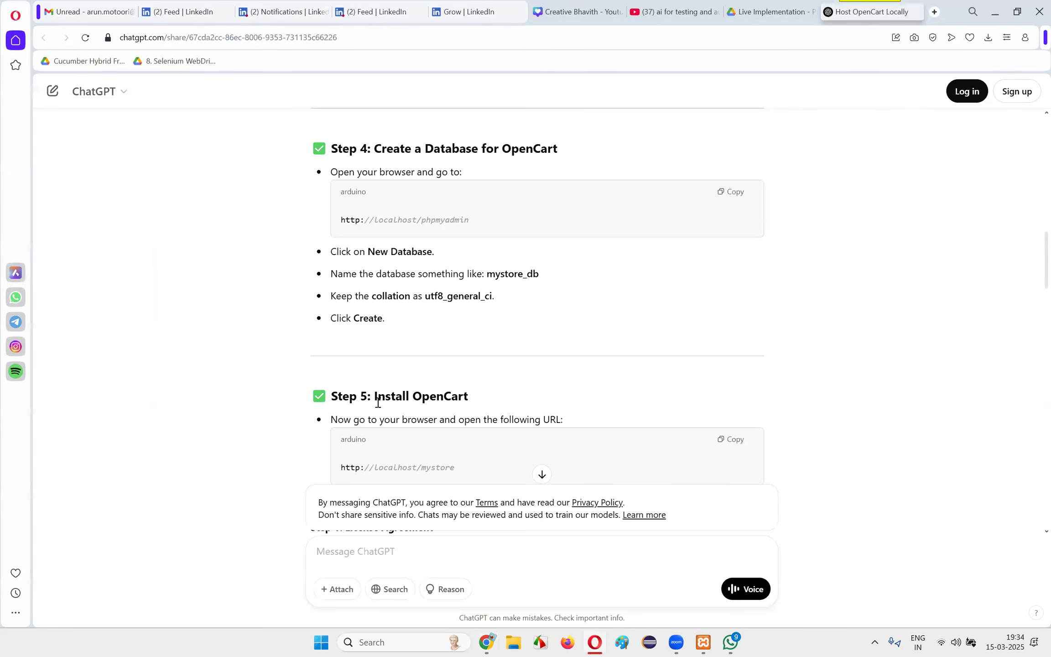
drag(377, 403, 531, 401)
drag(410, 296, 549, 298)
scroll(441, 310, down, 4)
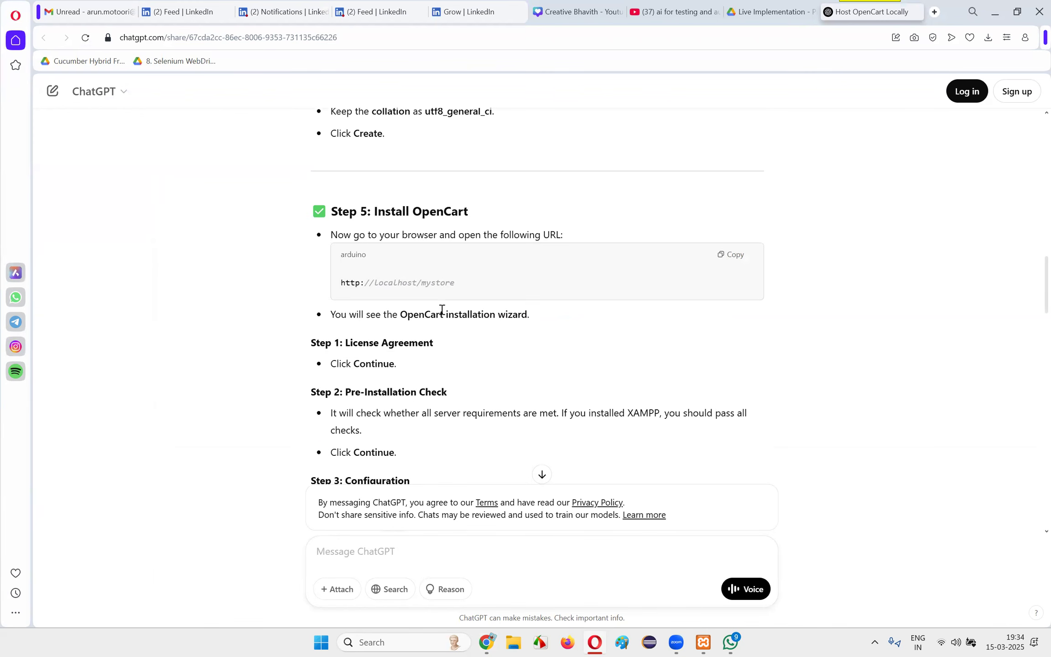
drag(375, 208, 548, 216)
click(548, 215)
drag(334, 236, 567, 237)
click(603, 237)
drag(338, 283, 456, 283)
click(439, 284)
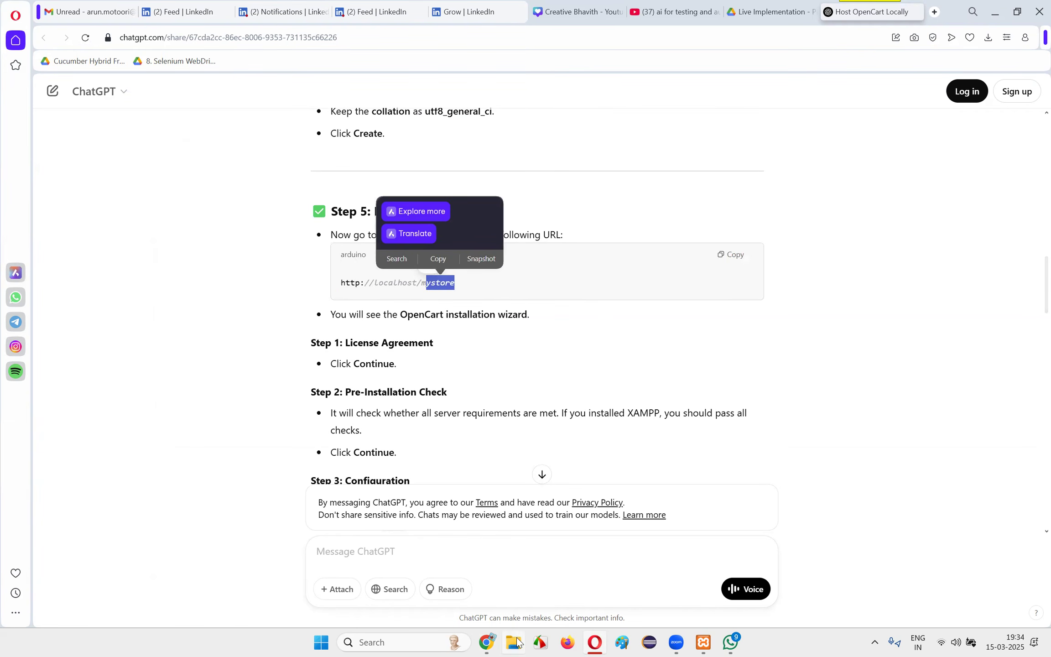
Switch to File Explorer and locate the mystore folder in C:\xampp\htdocs
click(516, 642)
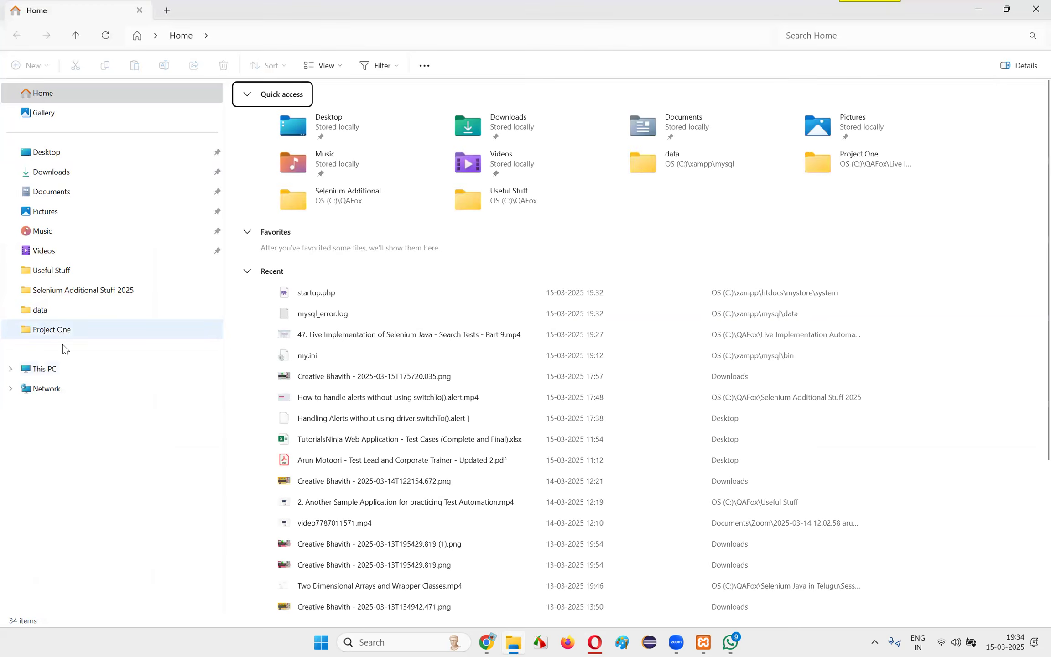
click(58, 369)
double_click(308, 130)
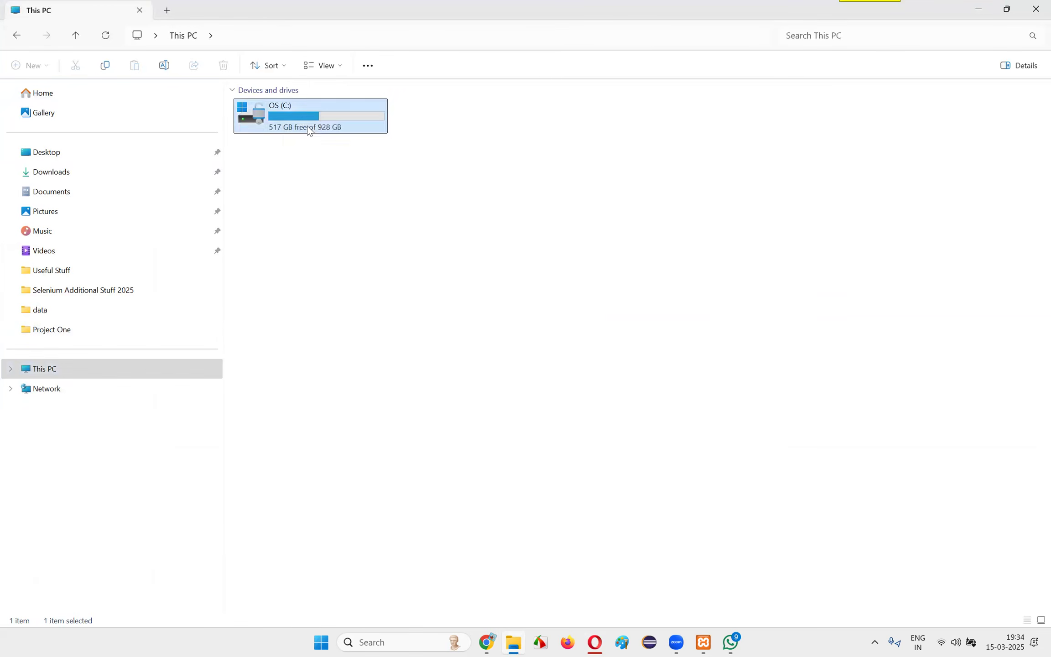
double_click(276, 355)
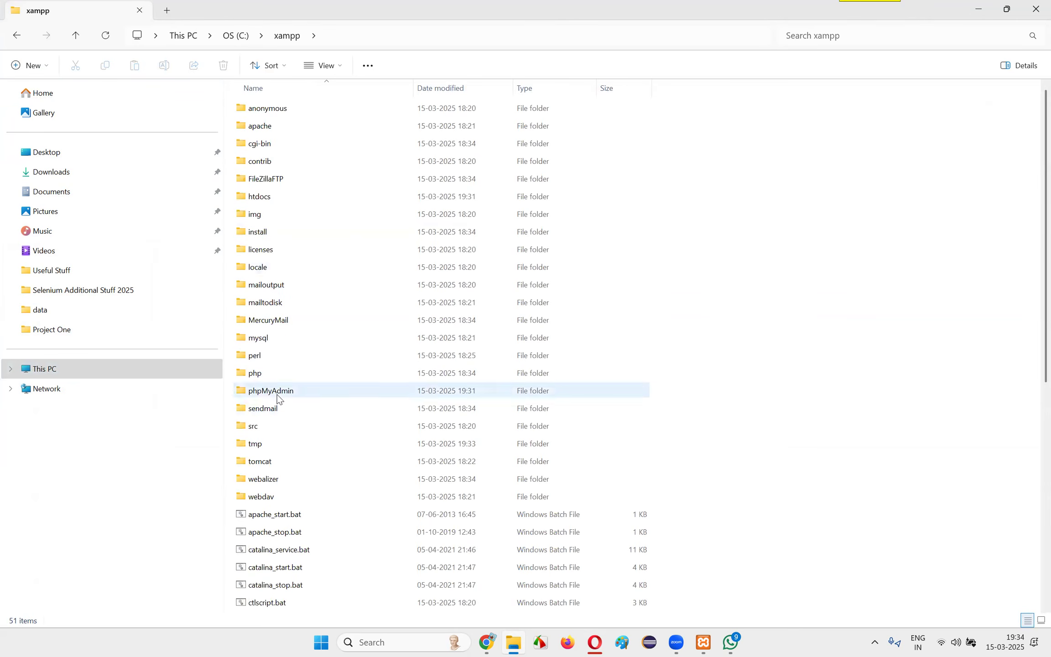
double_click(274, 197)
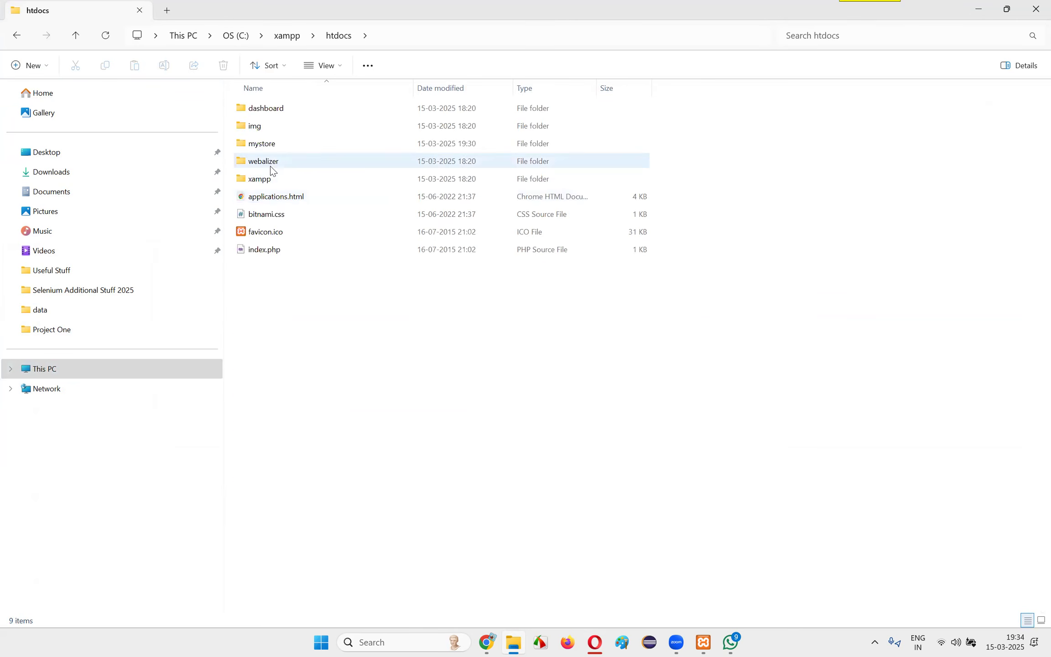
click(267, 145)
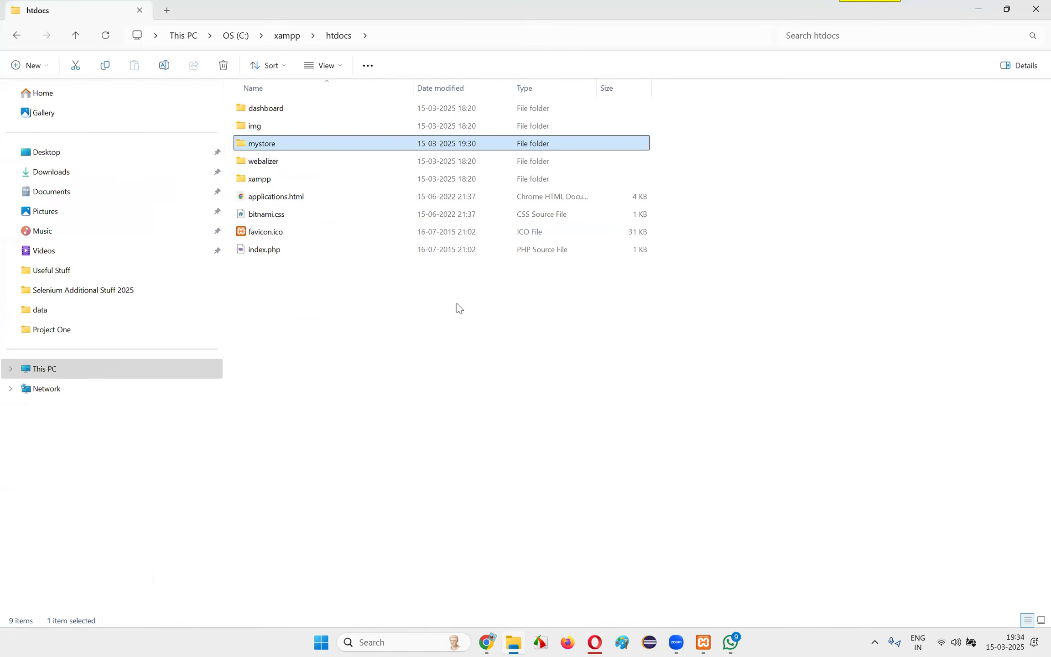
key(alt+Tab)
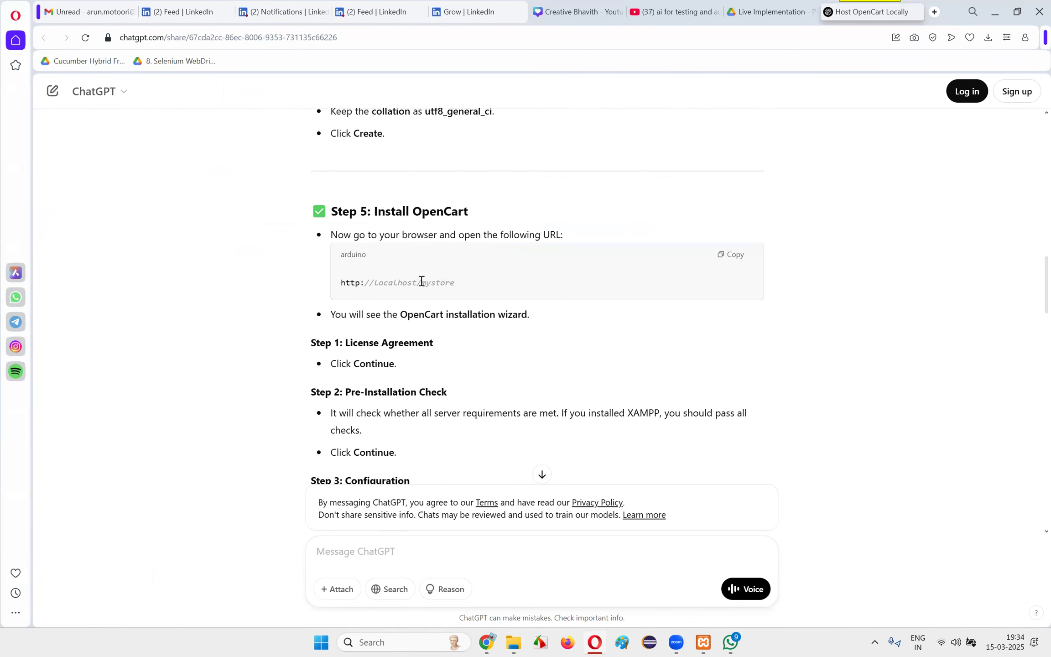
drag(343, 282, 476, 281)
key(ctrl+c)
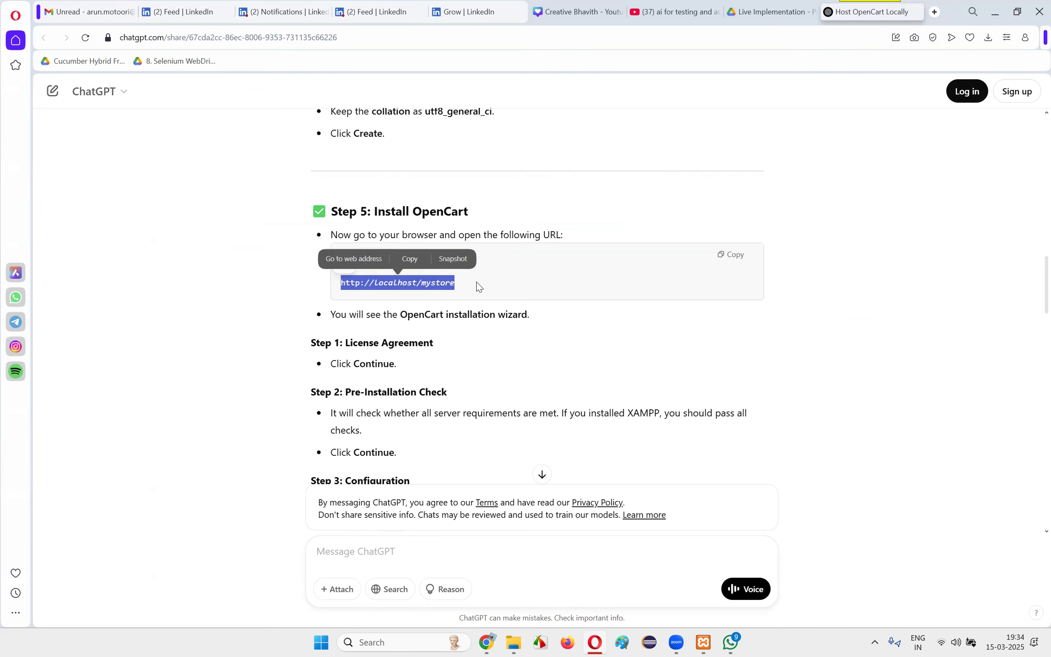
click(487, 642)
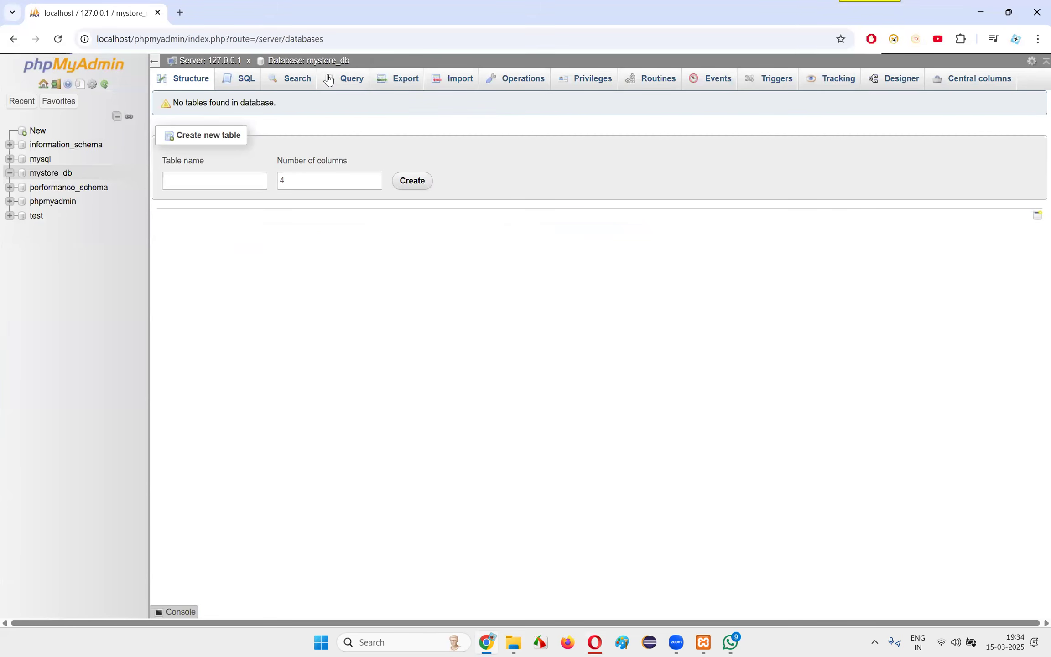
click(180, 12)
click(94, 13)
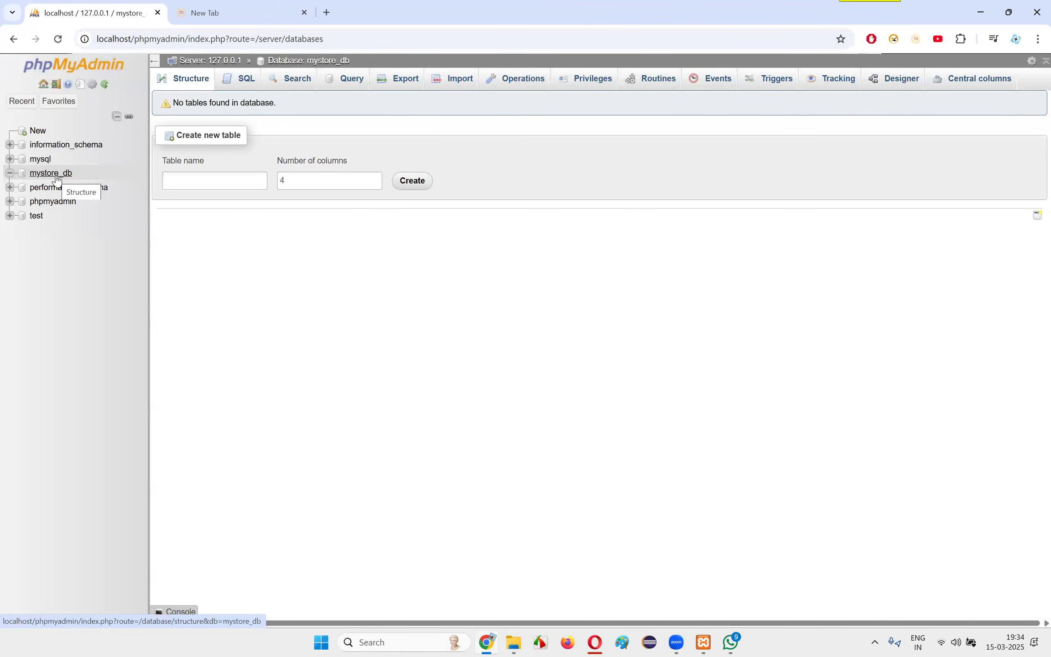
click(238, 14)
triple_click(219, 43)
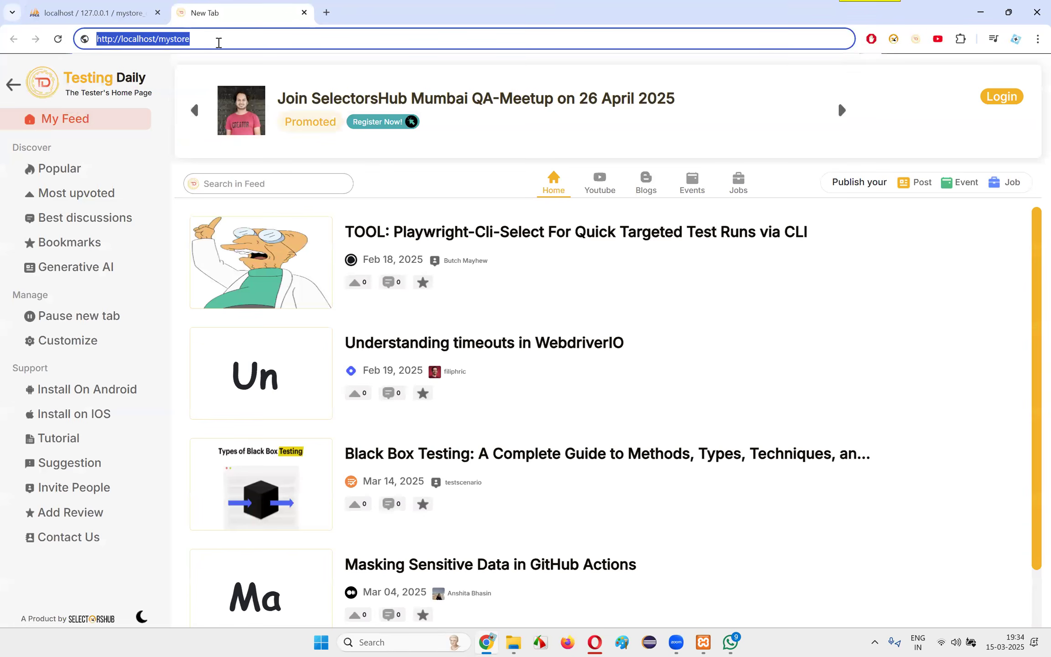
key(ctrl+v)
key(Return)
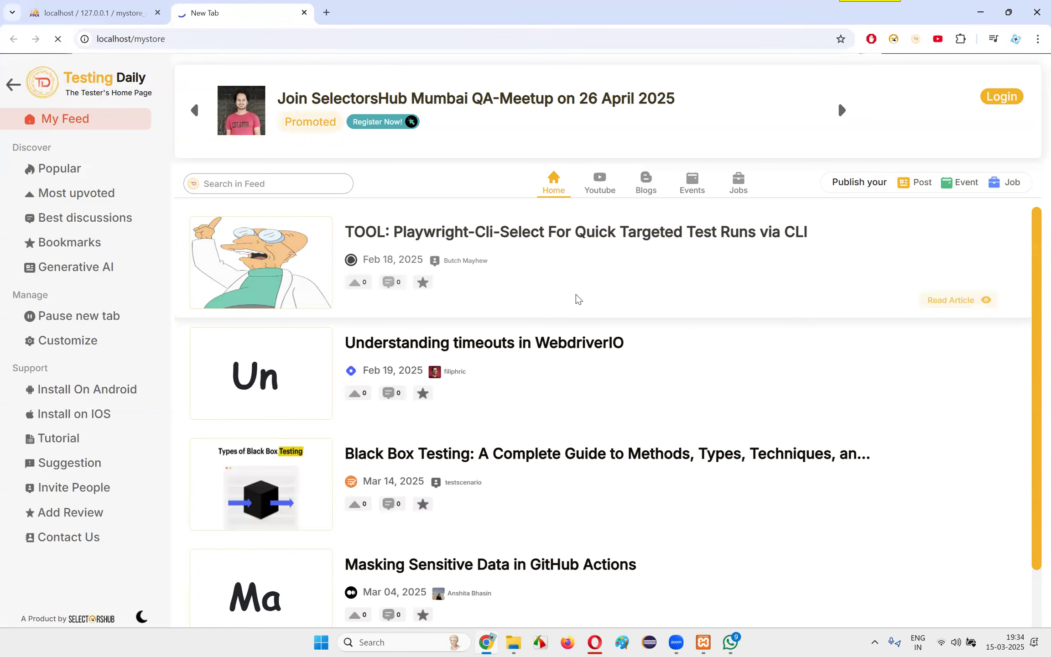
click(120, 8)
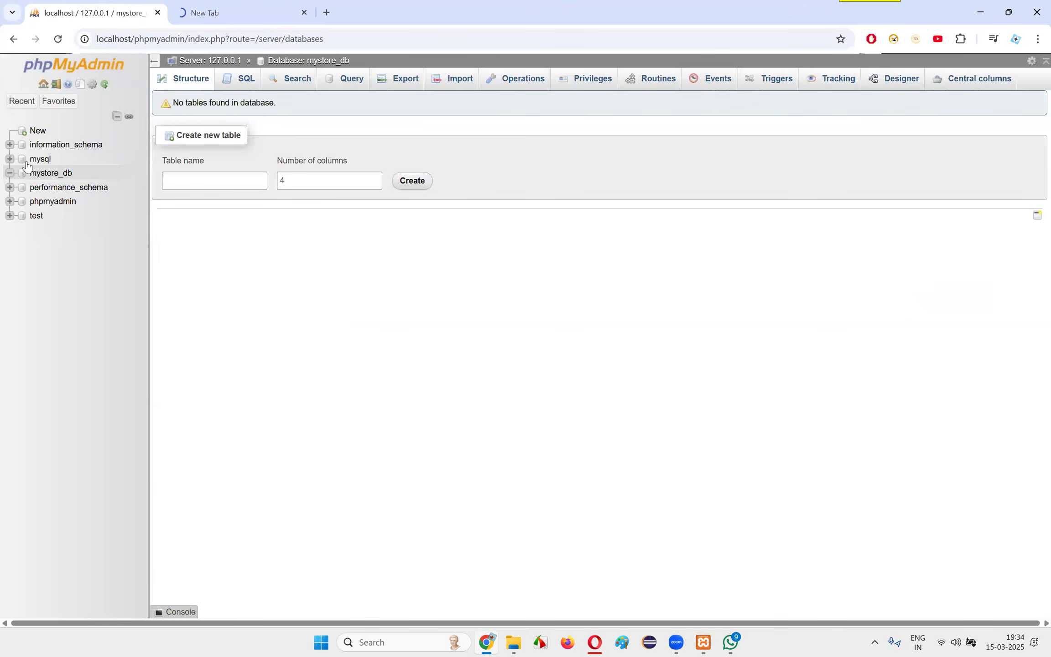
click(212, 12)
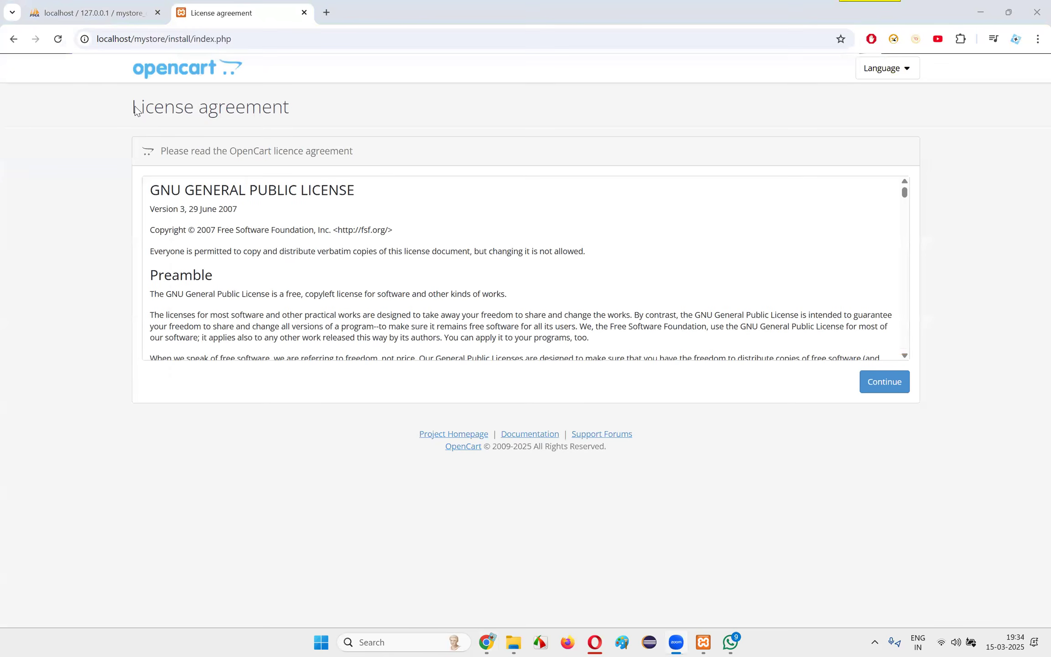
Look through the OpenCart licence agreement and continue to the Pre-Installation page
scroll(252, 235, down, 10)
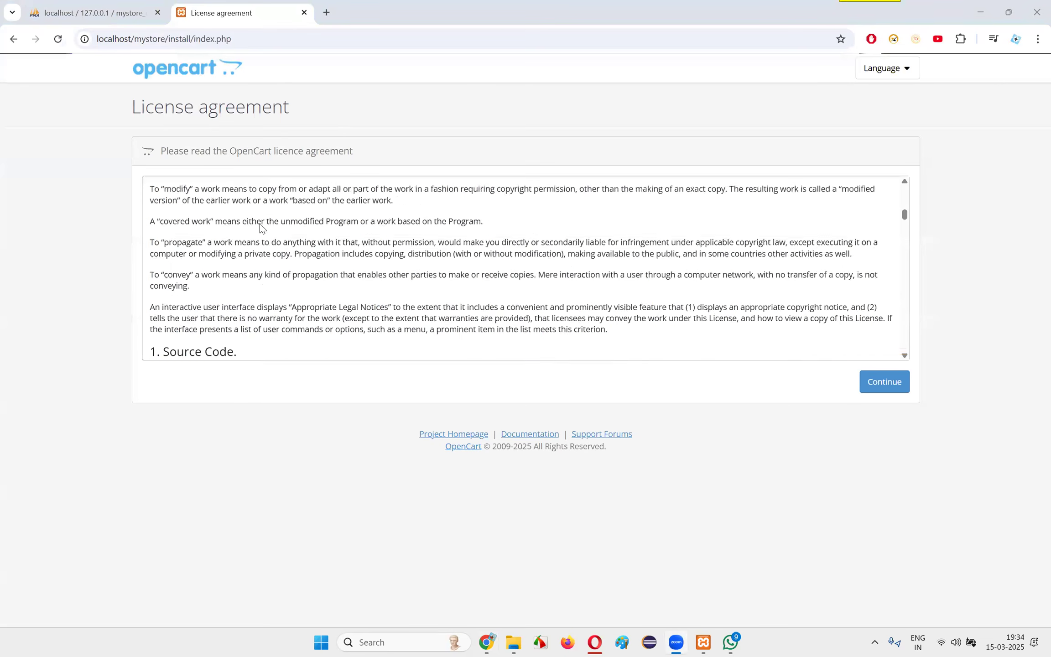
scroll(473, 278, down, 8)
scroll(473, 278, down, 15)
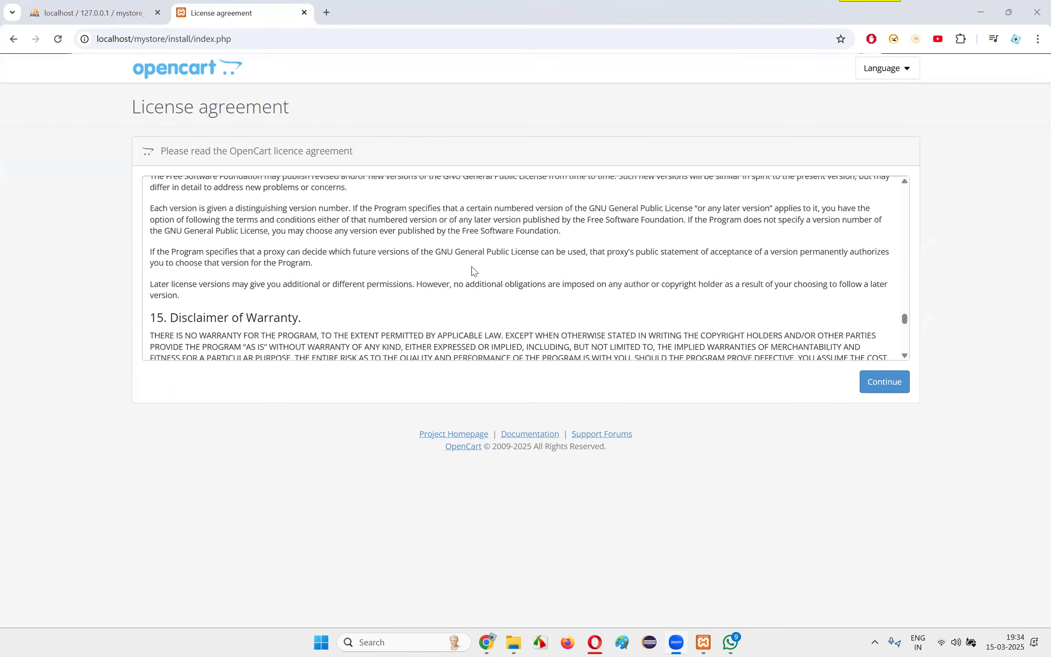
click(867, 385)
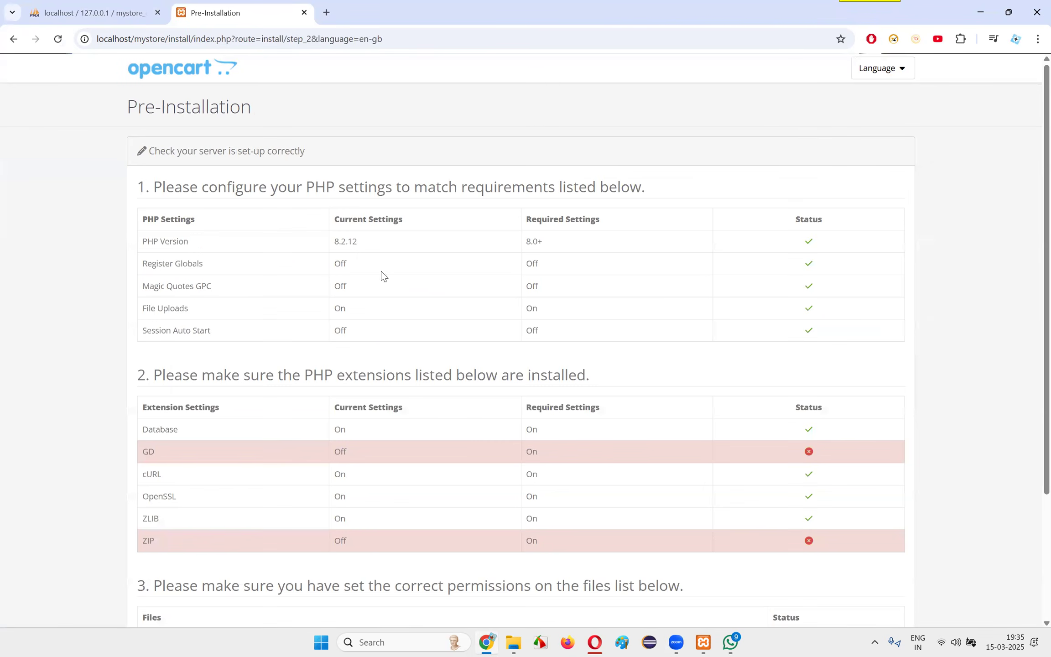
Examine the Pre-Installation page's PHP settings, from PHP Version to Session Auto Start, against their required settings
scroll(428, 188, down, 3)
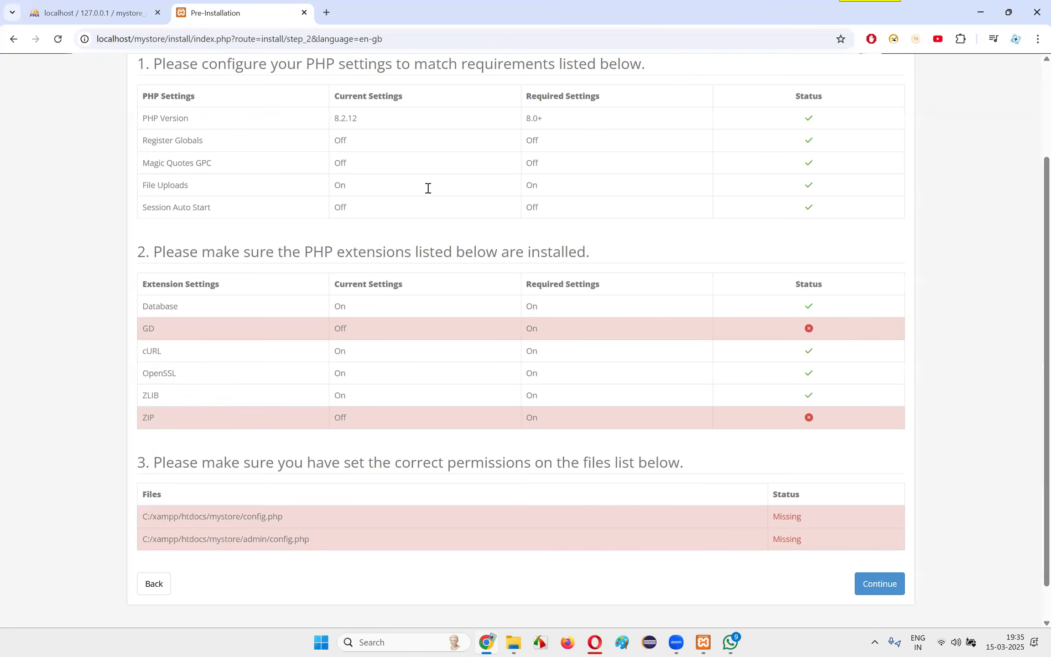
drag(143, 119, 202, 164)
drag(147, 185, 185, 186)
drag(143, 207, 272, 217)
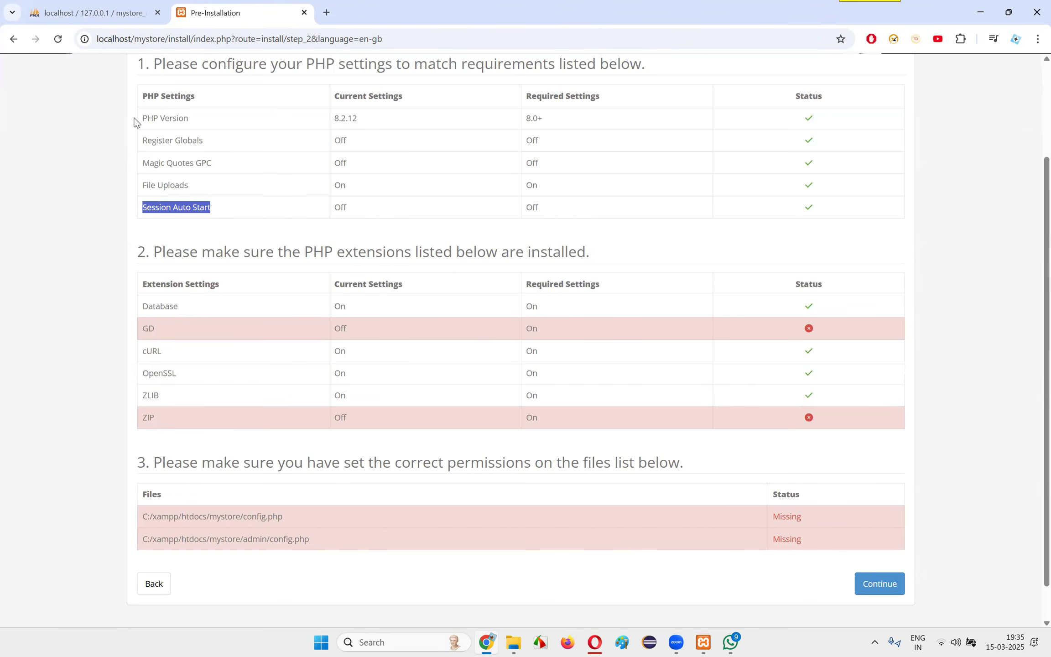
drag(143, 120, 206, 121)
scroll(274, 215, up, 3)
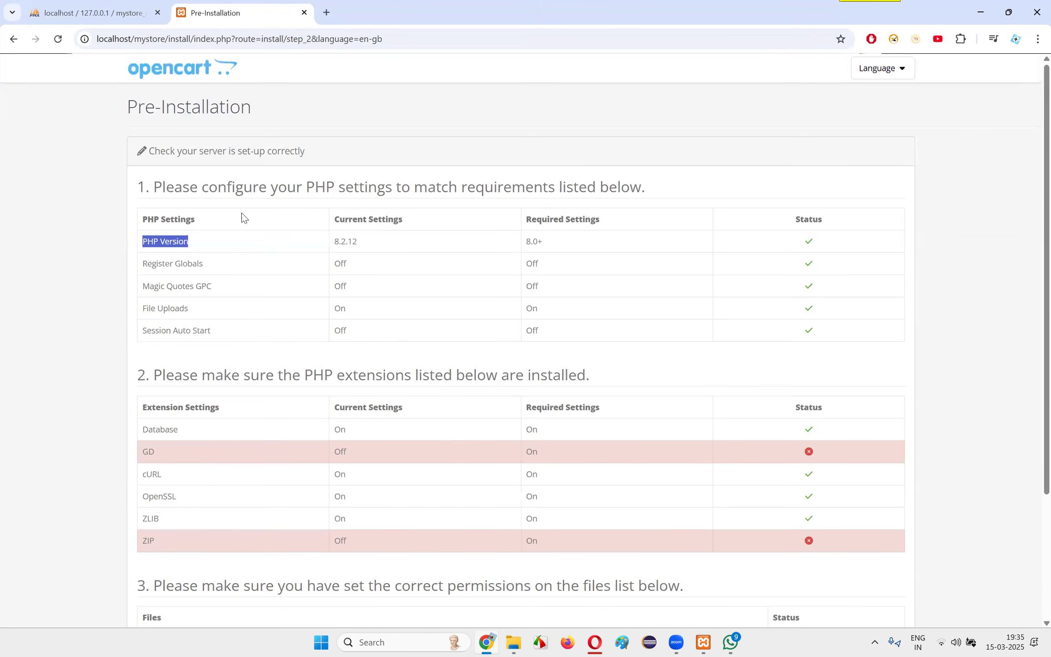
click(173, 242)
drag(143, 242, 207, 251)
click(208, 249)
drag(142, 242, 209, 246)
drag(233, 244, 238, 245)
click(171, 261)
drag(144, 242, 204, 240)
click(497, 289)
Check the status of each required PHP extension in section 2 of the Pre-Installation page
scroll(679, 214, down, 3)
drag(175, 221, 566, 215)
click(597, 216)
scroll(159, 205, up, 2)
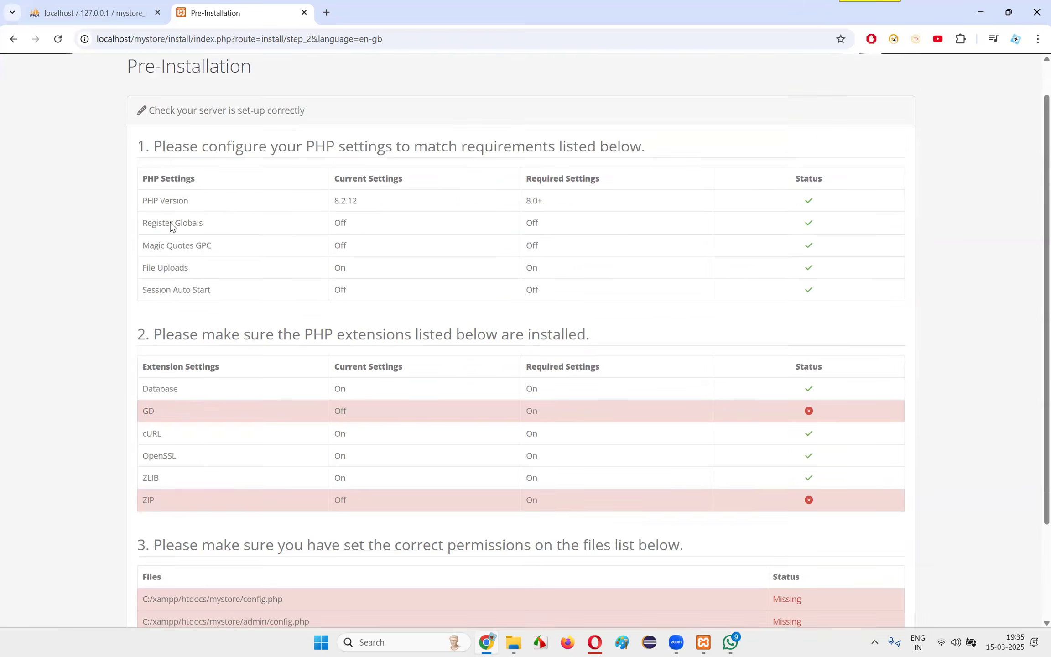
scroll(189, 265, down, 2)
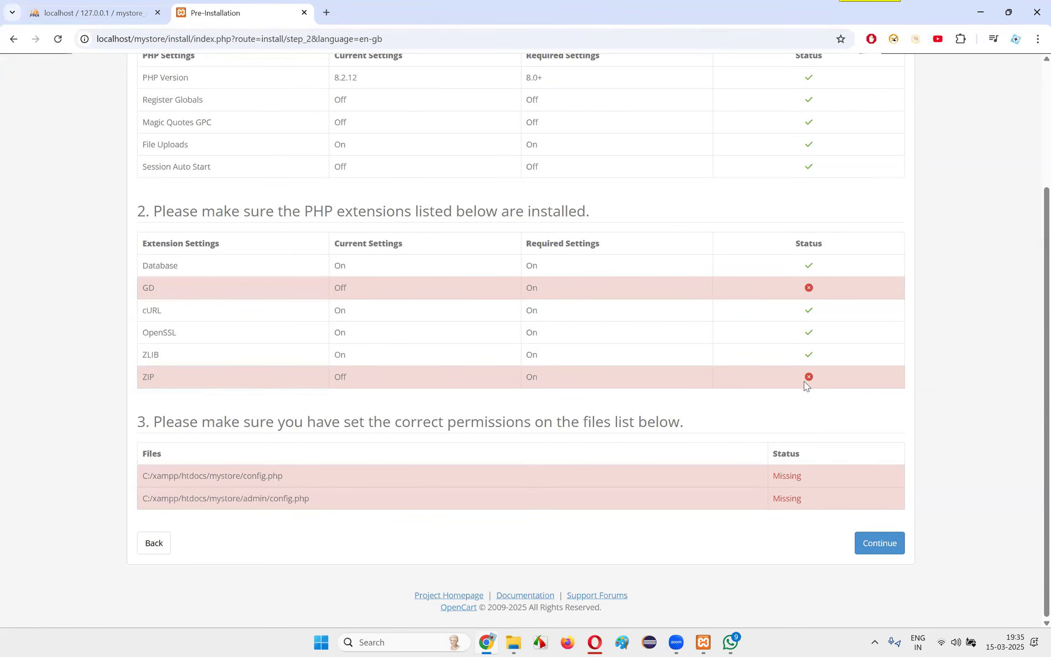
Examine the file permissions section, including the status of mystore/config.php and mystore/admin/config.php
drag(192, 428, 752, 420)
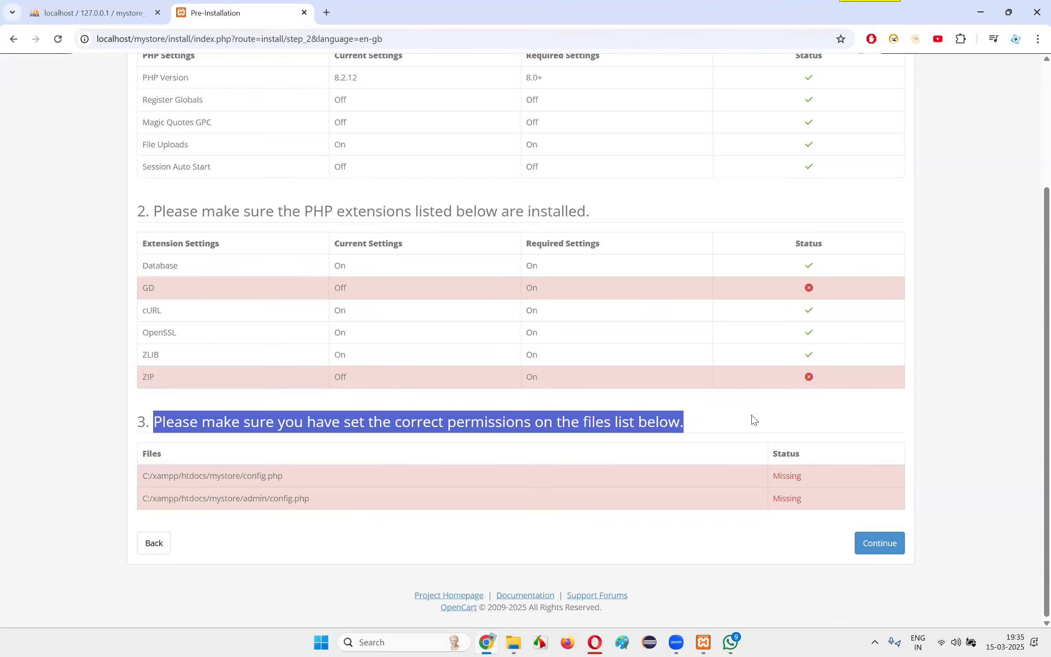
click(307, 424)
drag(166, 424, 695, 425)
click(687, 421)
drag(557, 422, 768, 432)
click(767, 429)
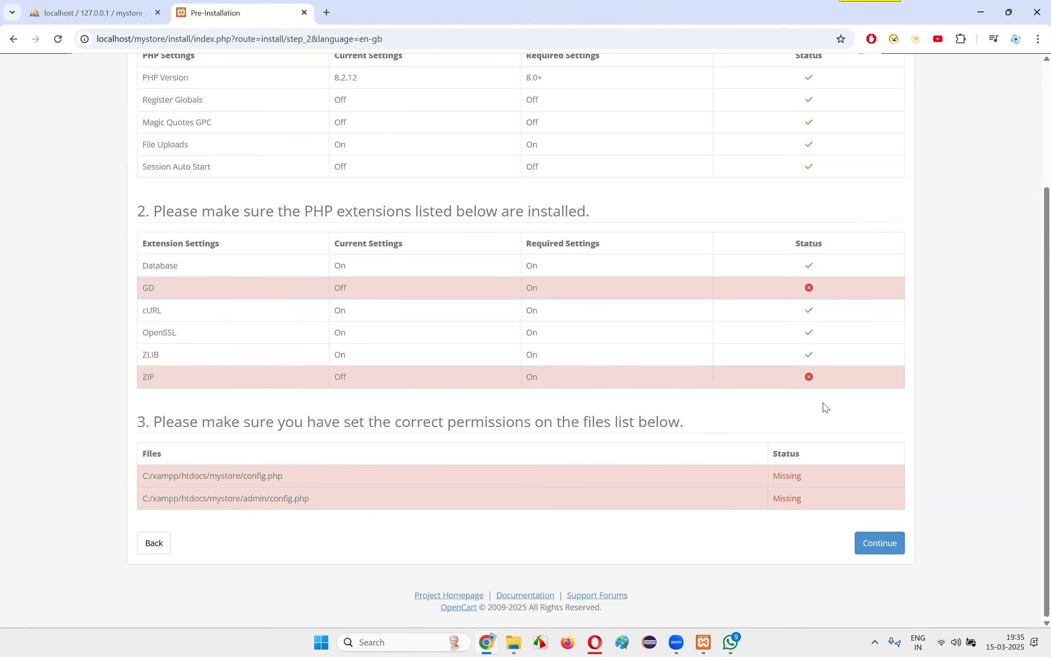
mouse_move(153, 423)
mouse_down()
mouse_move(731, 423)
mouse_move(138, 425)
mouse_up()
click(137, 426)
drag(135, 476, 326, 481)
click(276, 480)
drag(224, 478, 343, 479)
drag(221, 499, 364, 500)
click(352, 497)
Recheck the PHP extensions requirement together with the rest of the Pre-Installation checks
scroll(472, 383, up, 3)
drag(213, 337, 617, 340)
click(683, 338)
scroll(680, 338, down, 3)
scroll(415, 354, up, 3)
scroll(556, 361, down, 3)
Switch to Opera and look through the ChatGPT guide for help with the pre-installation check
click(596, 642)
scroll(662, 397, down, 8)
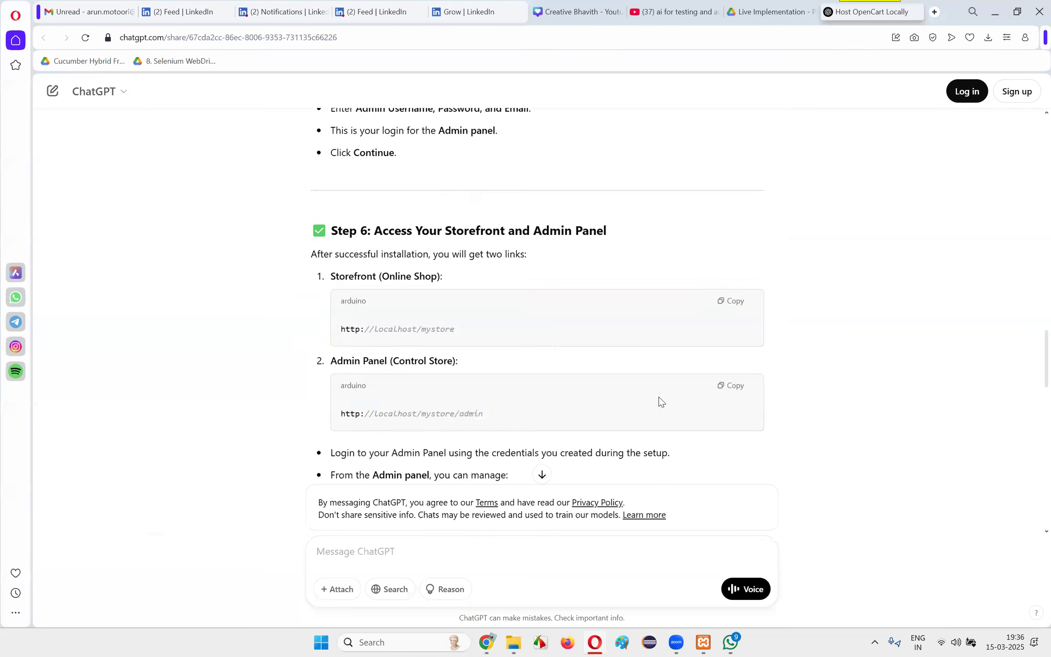
scroll(659, 397, up, 5)
scroll(659, 400, up, 3)
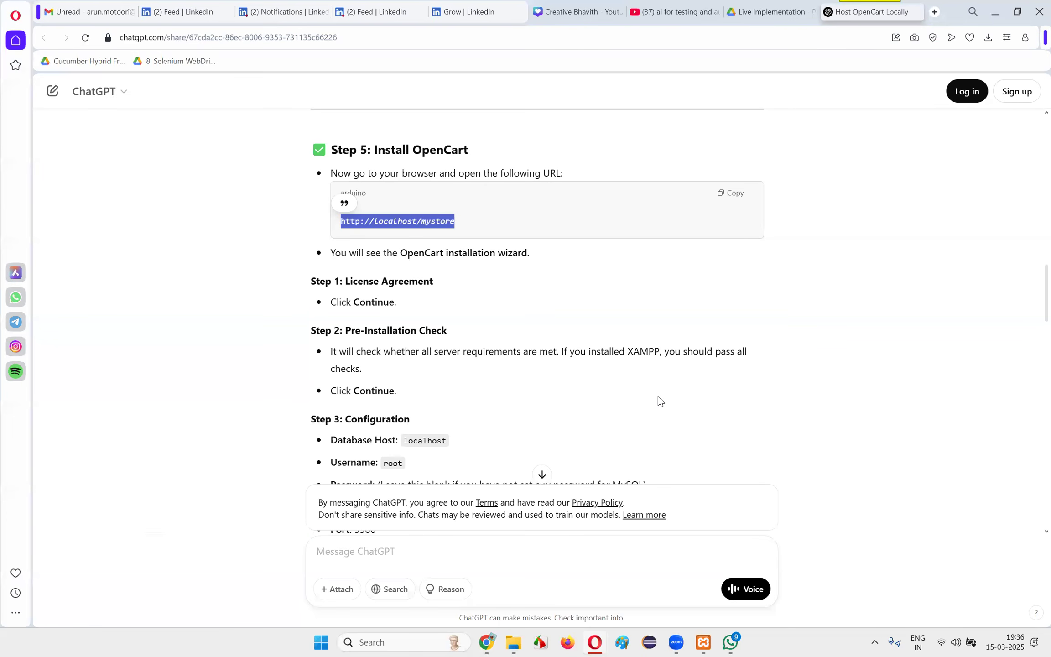
scroll(658, 396, down, 15)
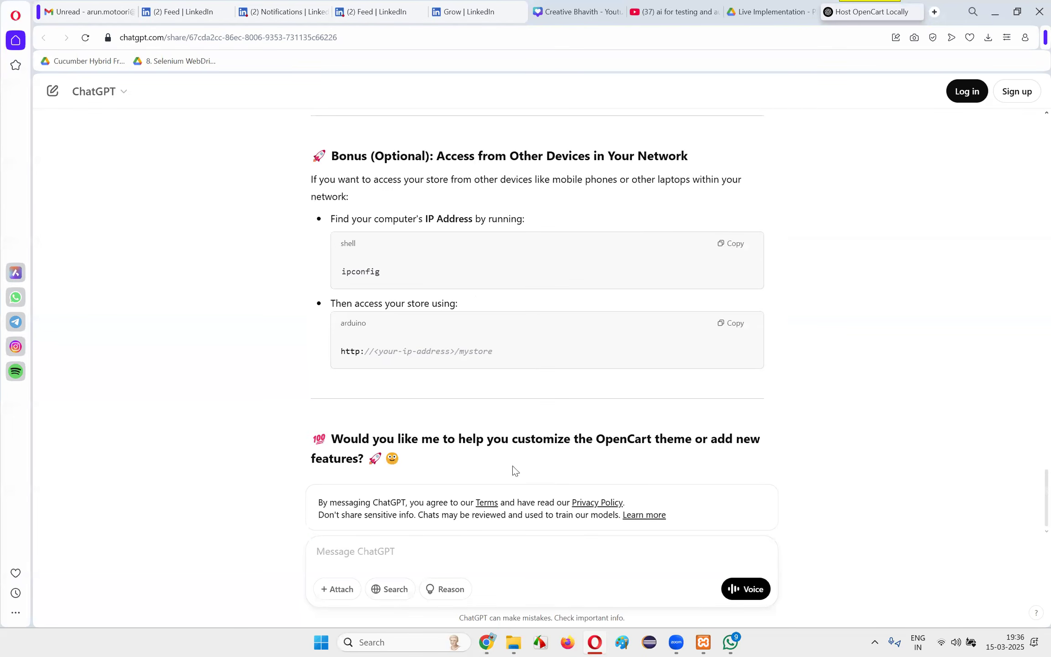
Send ChatGPT the message "gd and zip extensions missing"
click(400, 552)
text(gd and)
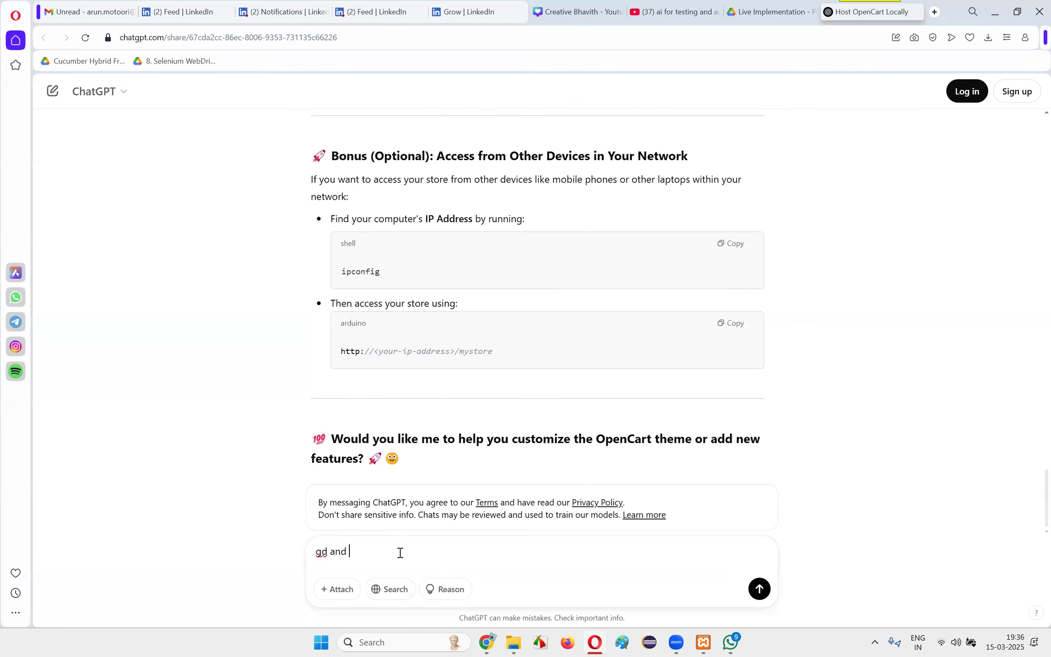
text(z)
text(ip)
text( ex)
key(BackSpace)
text(extends)
text(ons missing)
key(Return)
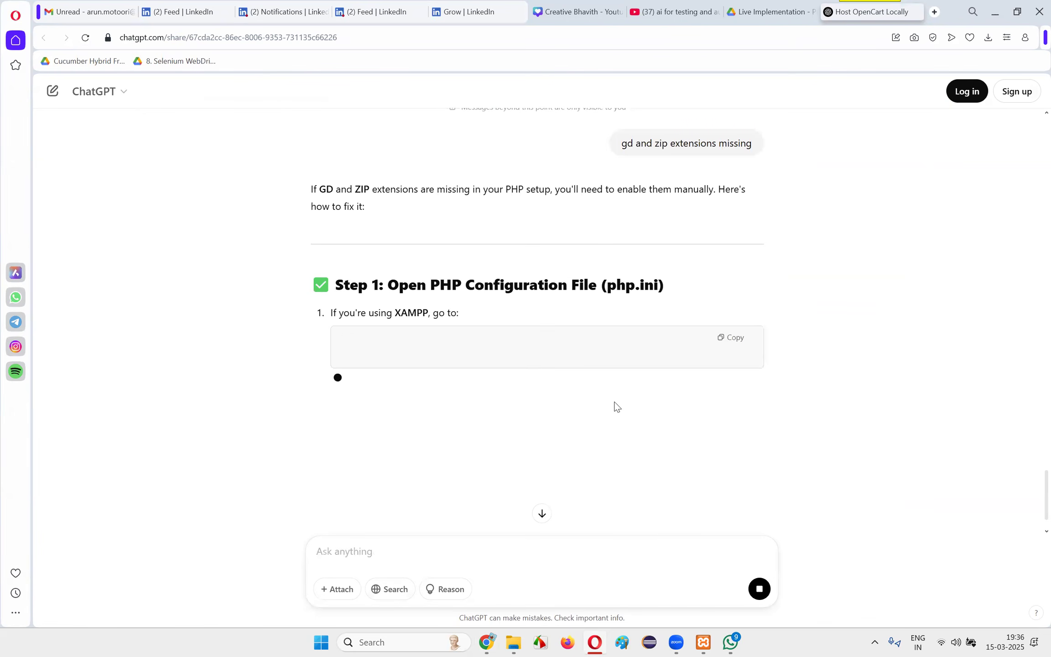
Read ChatGPT's Step 1 on opening the PHP configuration file at C:\xampp\php\php.ini for XAMPP
drag(388, 285, 690, 286)
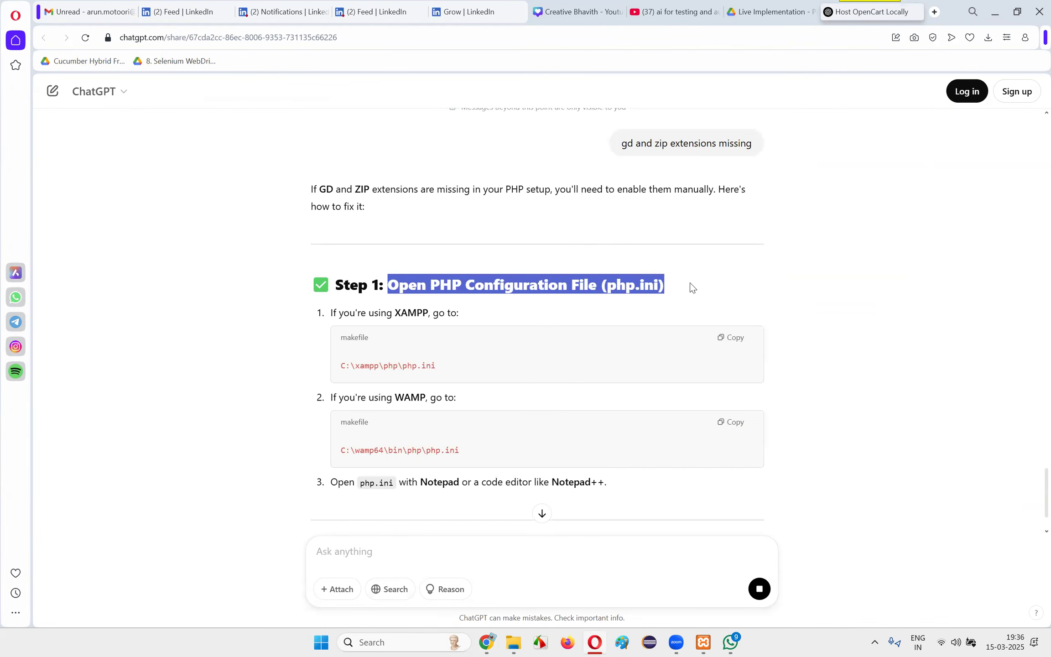
click(590, 281)
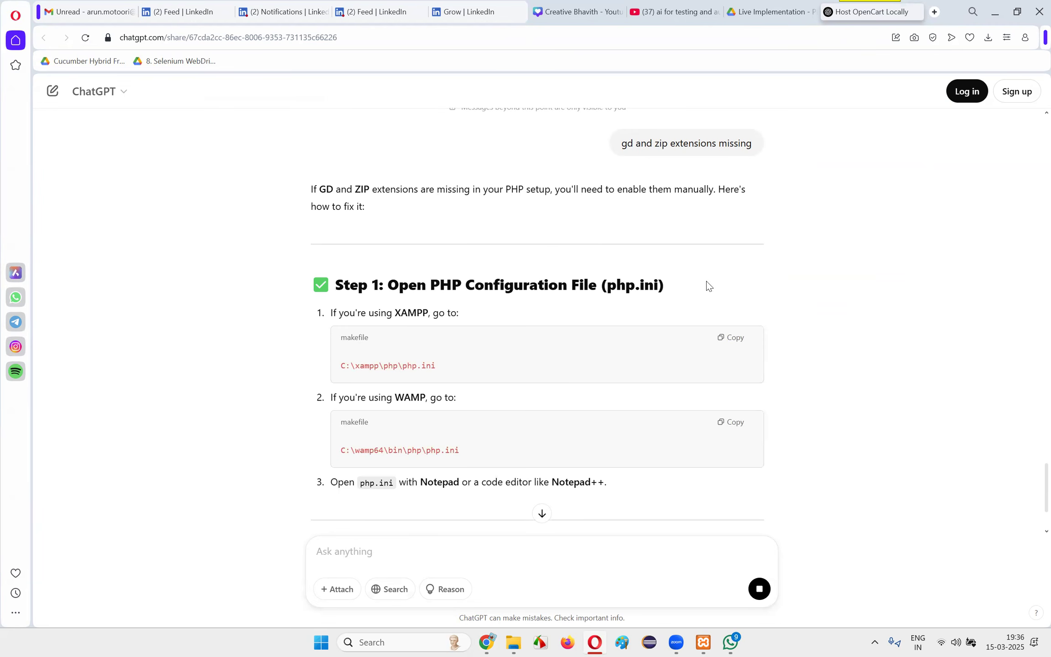
click(704, 642)
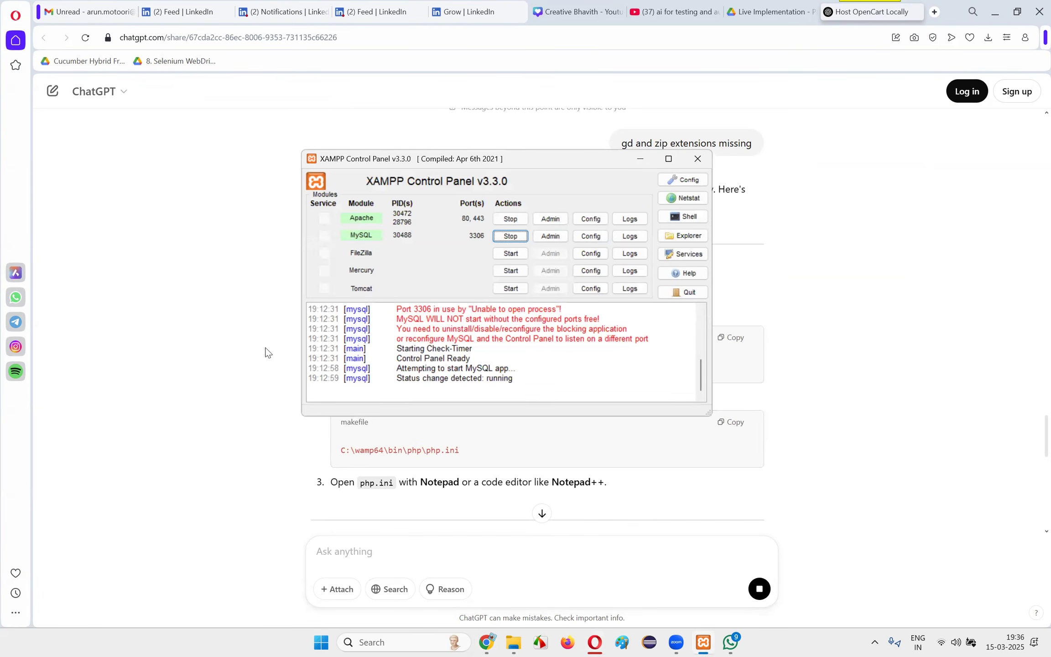
click(260, 388)
drag(373, 283, 671, 283)
click(671, 283)
drag(323, 318, 477, 312)
drag(346, 365, 402, 366)
Switch to XAMPP Control Panel and look through the Apache and MySQL configuration options for php.ini
key(alt+Tab)
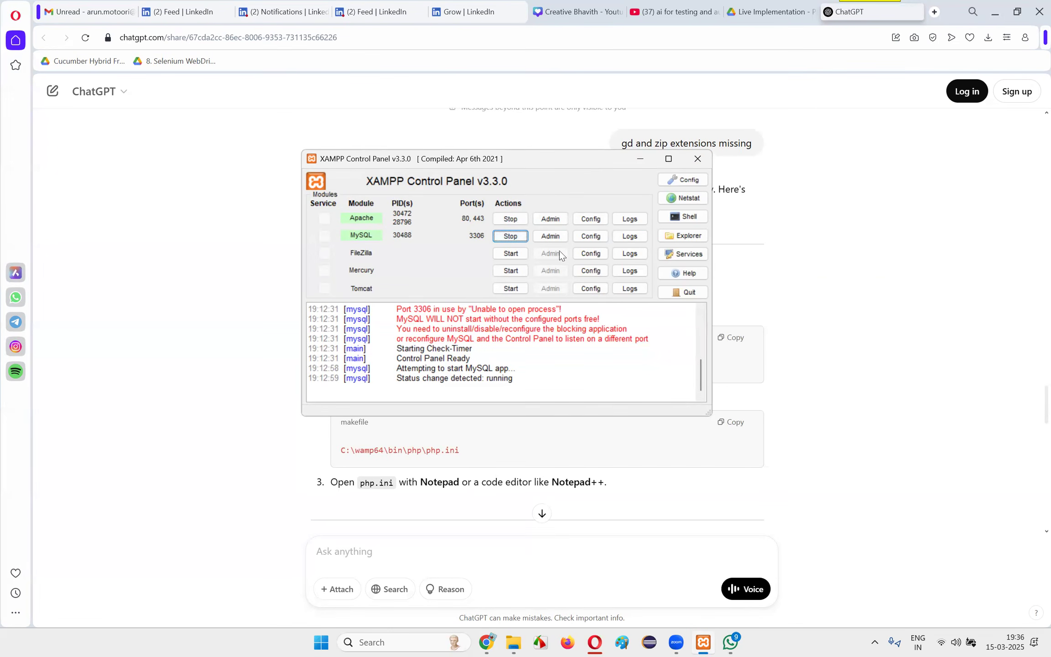
scroll(456, 342, up, 5)
scroll(473, 316, down, 5)
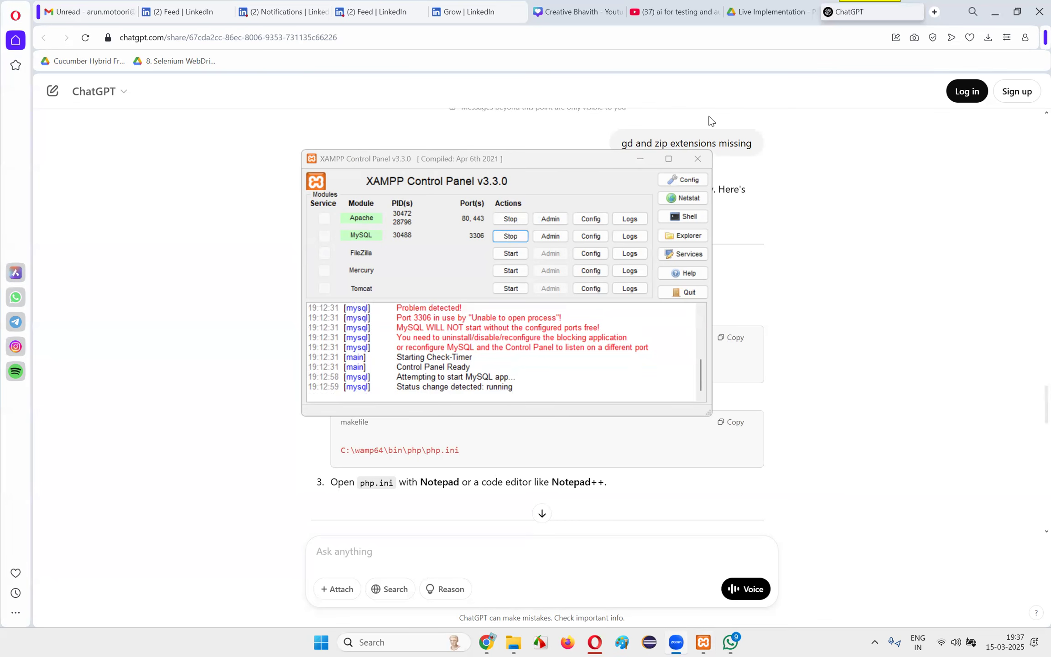
click(591, 219)
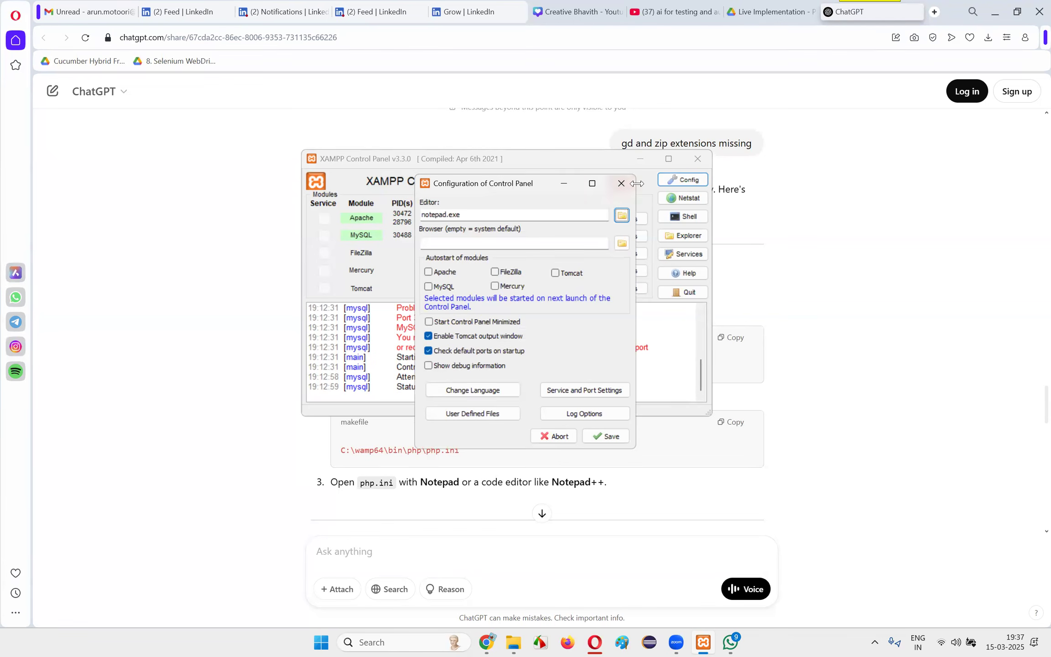
click(621, 183)
click(591, 237)
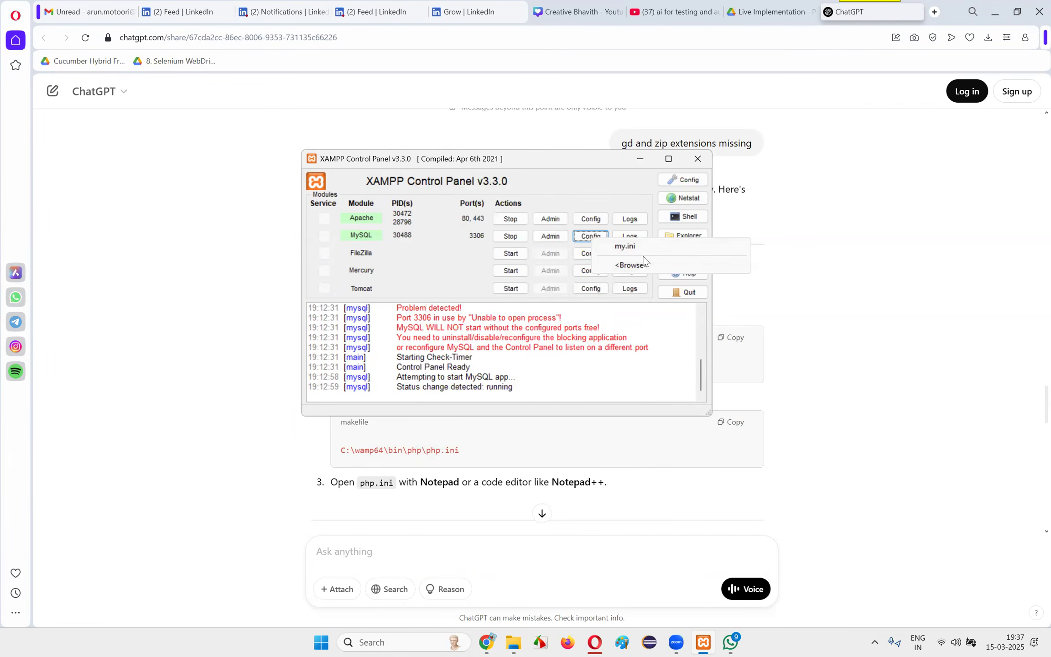
click(608, 200)
click(596, 222)
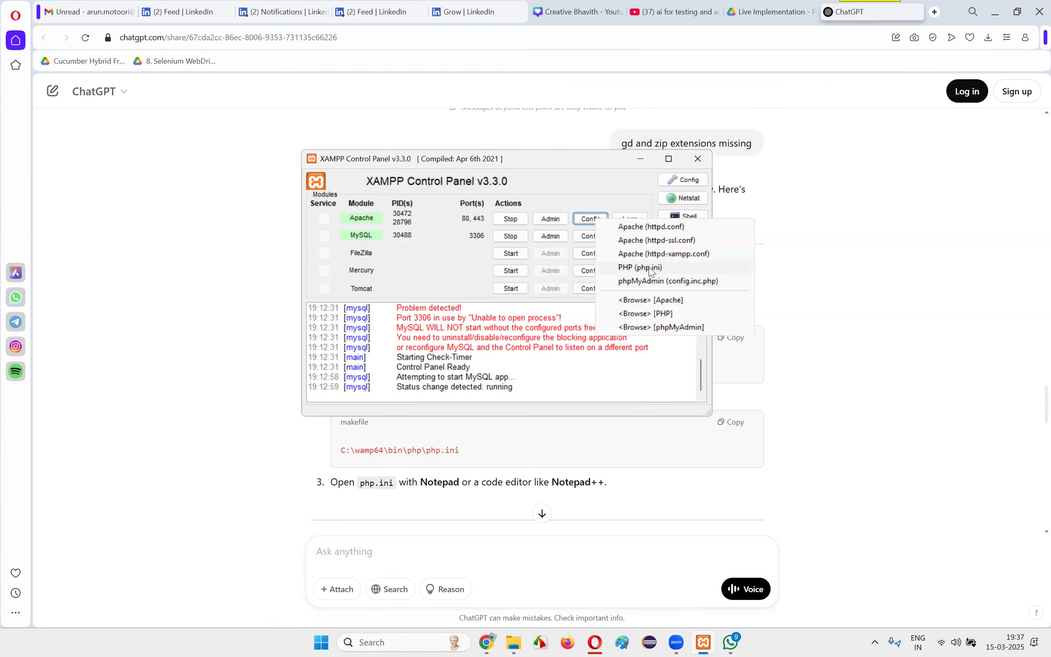
Switch back to Opera and reread ChatGPT's Step 1, including the instruction on opening php.ini with Notepad or Notepad++
click(595, 642)
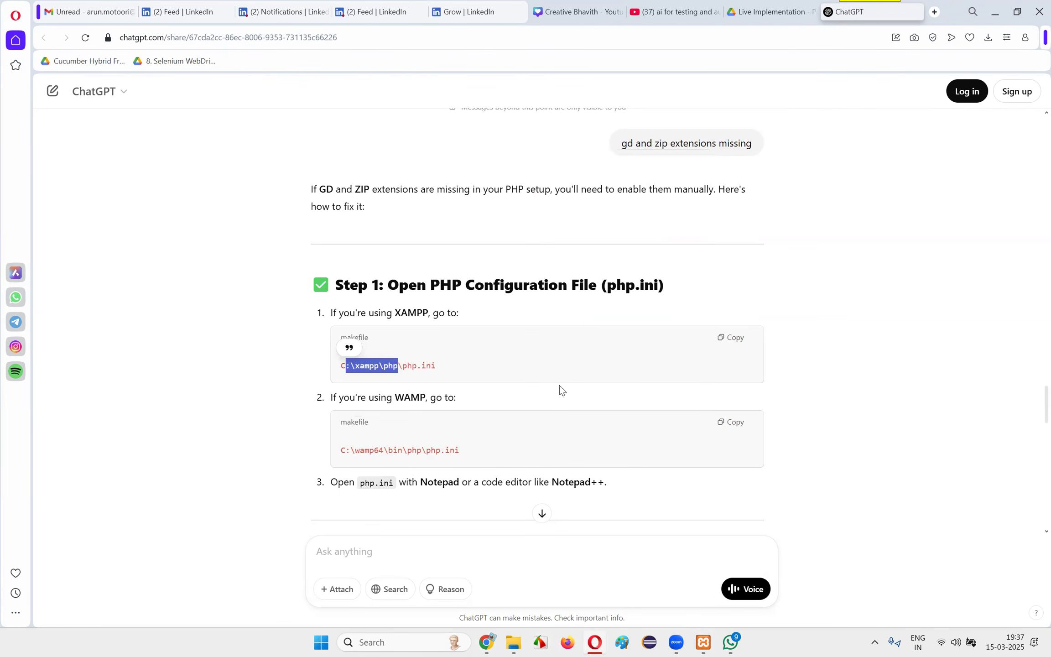
click(422, 380)
drag(386, 370, 457, 365)
click(457, 364)
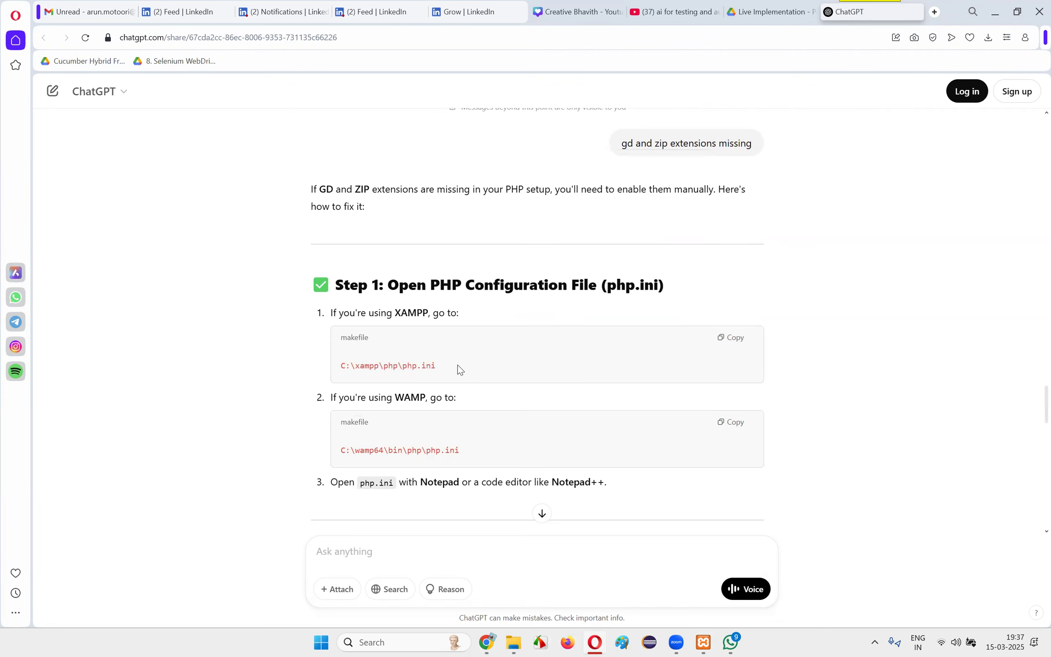
drag(338, 398, 457, 397)
click(494, 391)
scroll(492, 393, down, 1)
drag(343, 420, 626, 425)
click(626, 425)
drag(365, 421, 656, 428)
click(654, 424)
drag(505, 422, 661, 423)
click(661, 424)
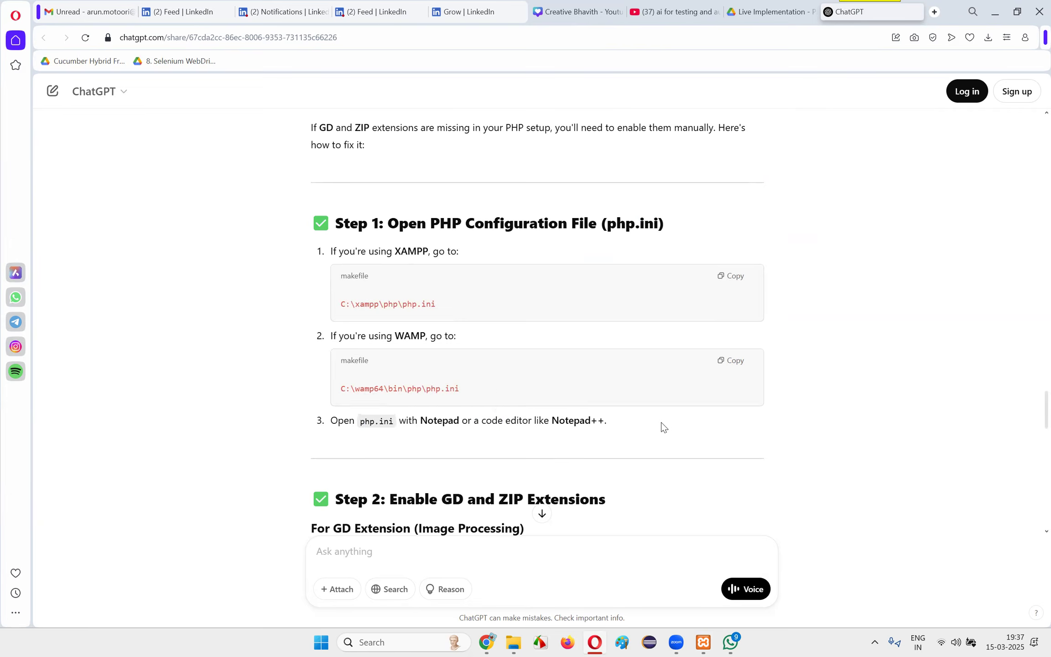
Read ChatGPT's Step 2 on enabling the GD and ZIP extensions by removing the semicolon from their lines
scroll(652, 418, down, 3)
drag(305, 349, 574, 352)
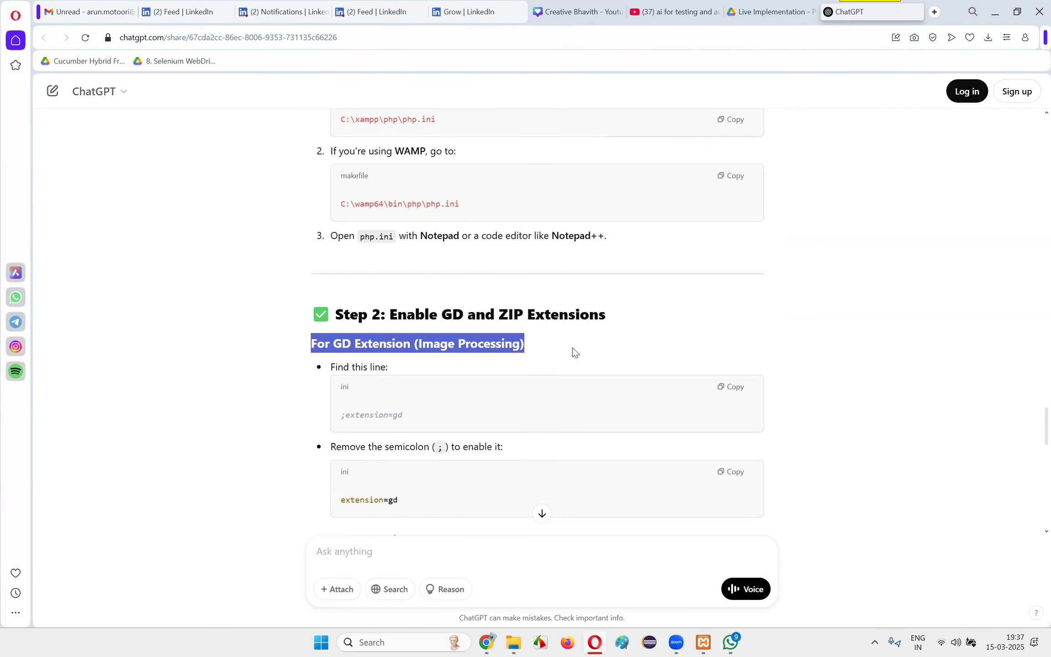
drag(340, 415, 421, 417)
click(424, 418)
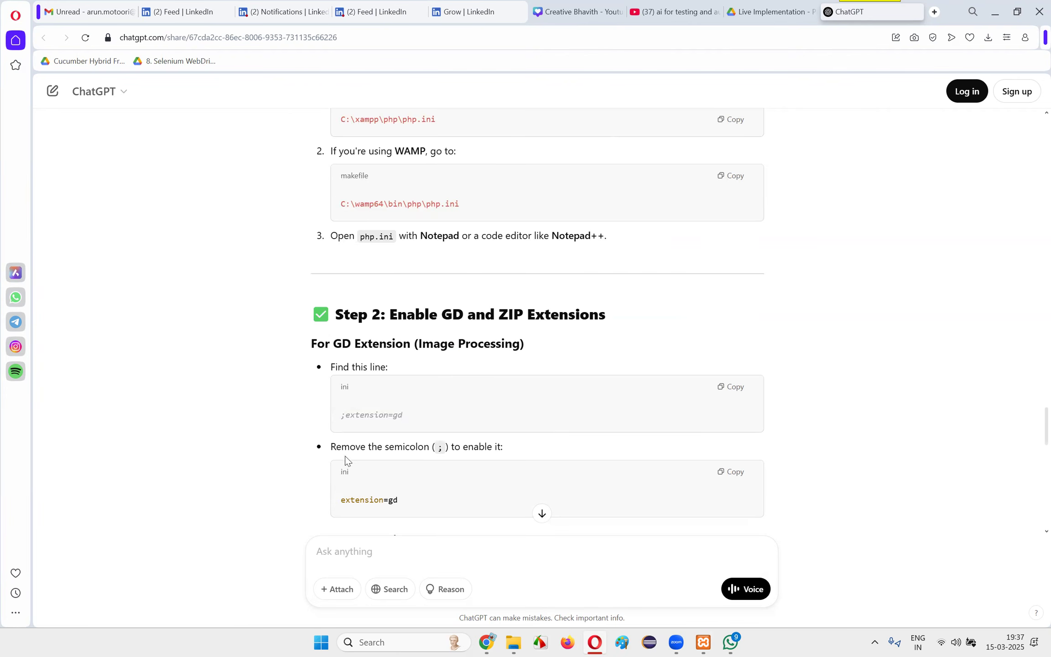
drag(346, 416, 341, 416)
drag(340, 502, 497, 495)
scroll(500, 467, down, 4)
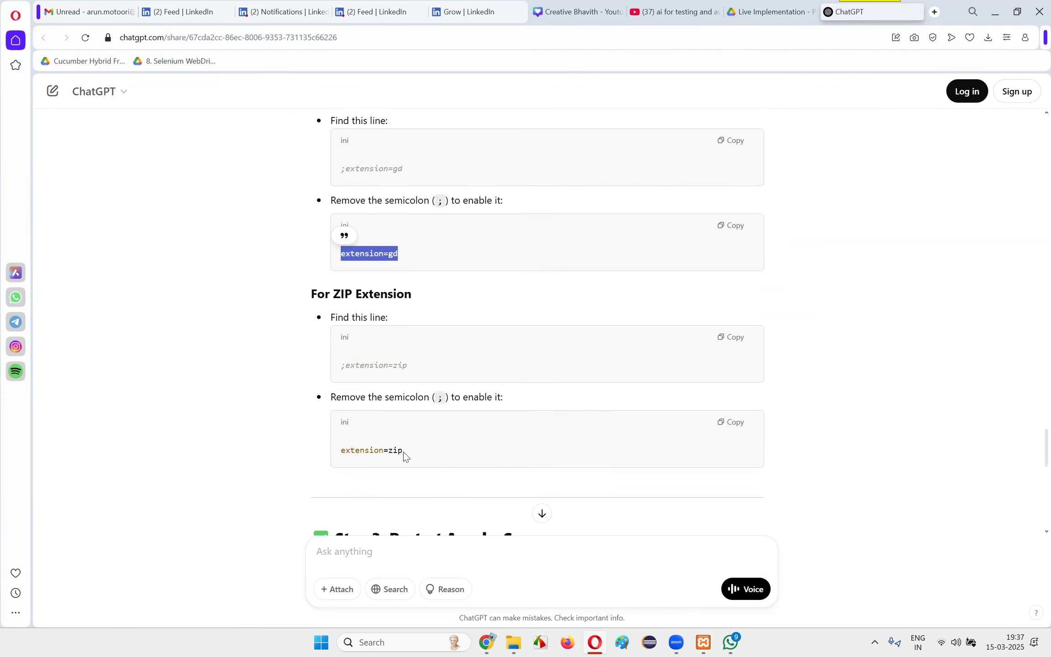
drag(344, 368, 408, 383)
click(408, 382)
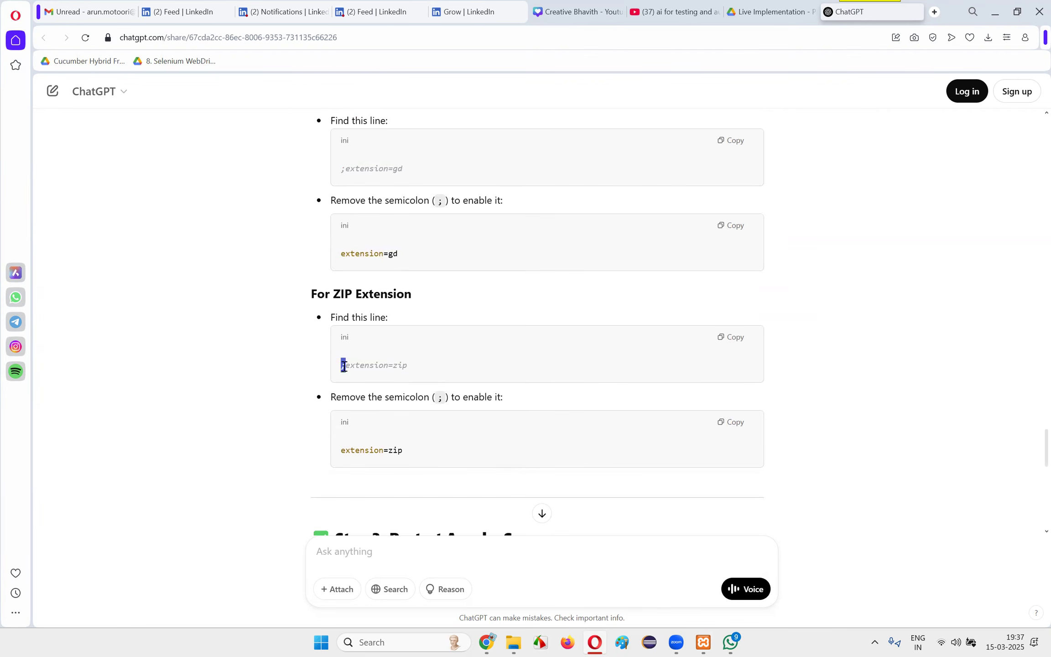
click(490, 357)
drag(340, 453, 513, 458)
click(524, 456)
Switch to XAMPP Control Panel and open PHP (php.ini) from the Apache module's configuration files
click(704, 642)
click(596, 223)
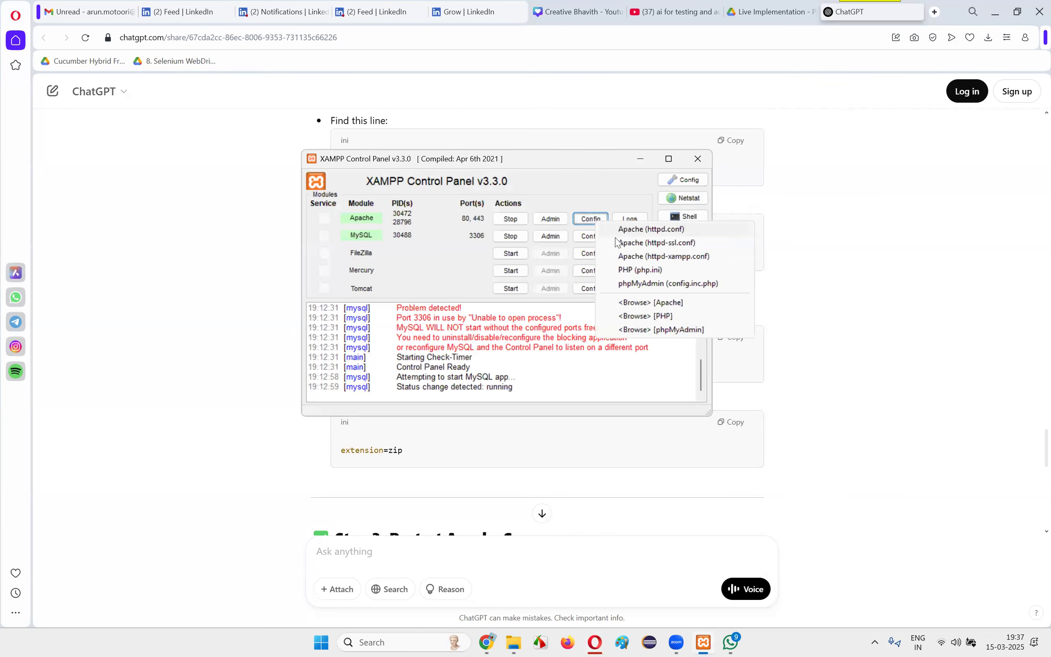
click(634, 269)
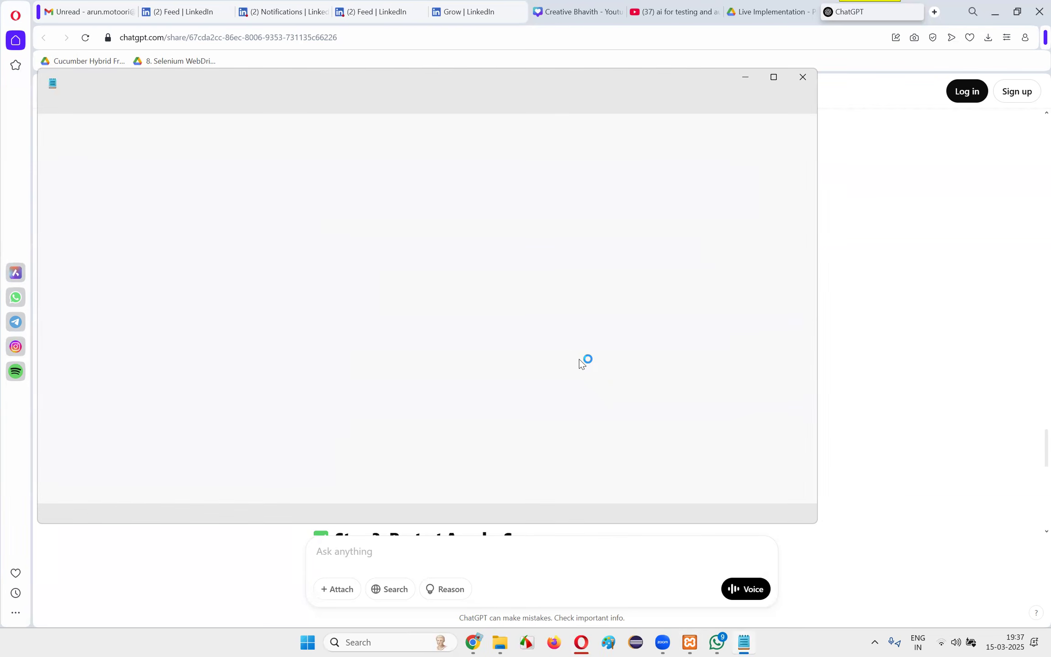
scroll(589, 347, down, 7)
scroll(281, 258, down, 8)
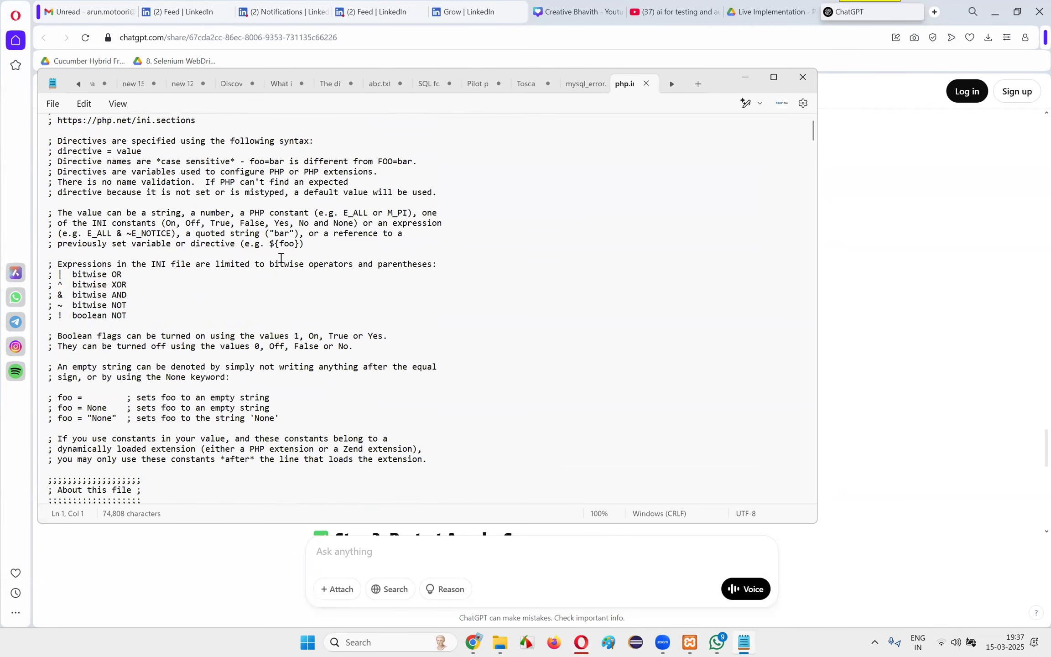
click(318, 258)
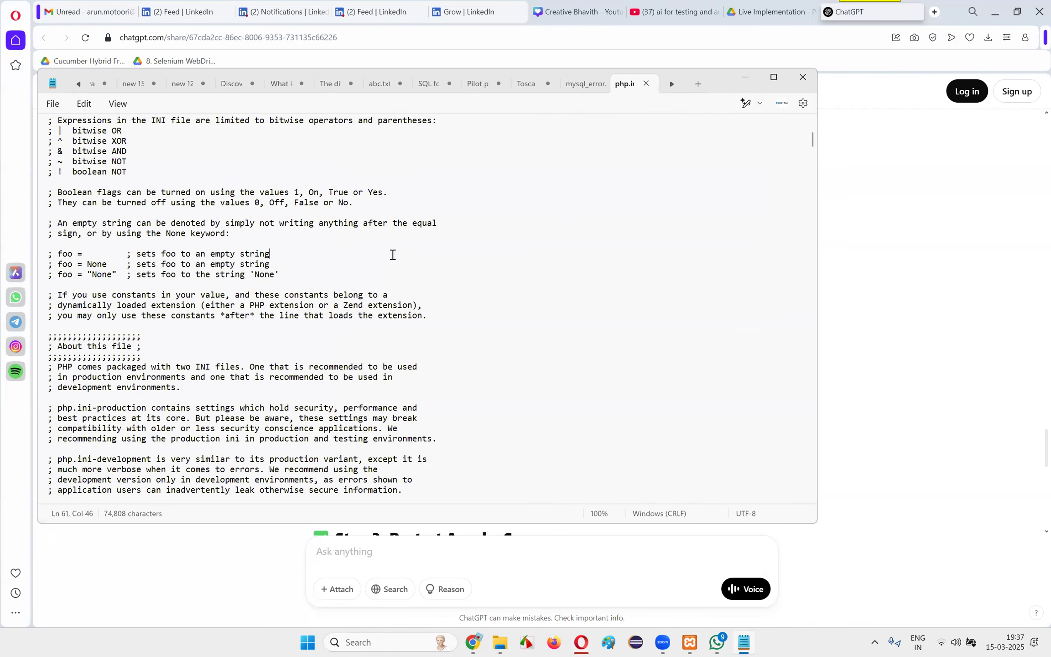
Search php.ini for "gd" and remove the semicolon before extension=gd to enable the GD extension
key(ctrl+f)
text(gd)
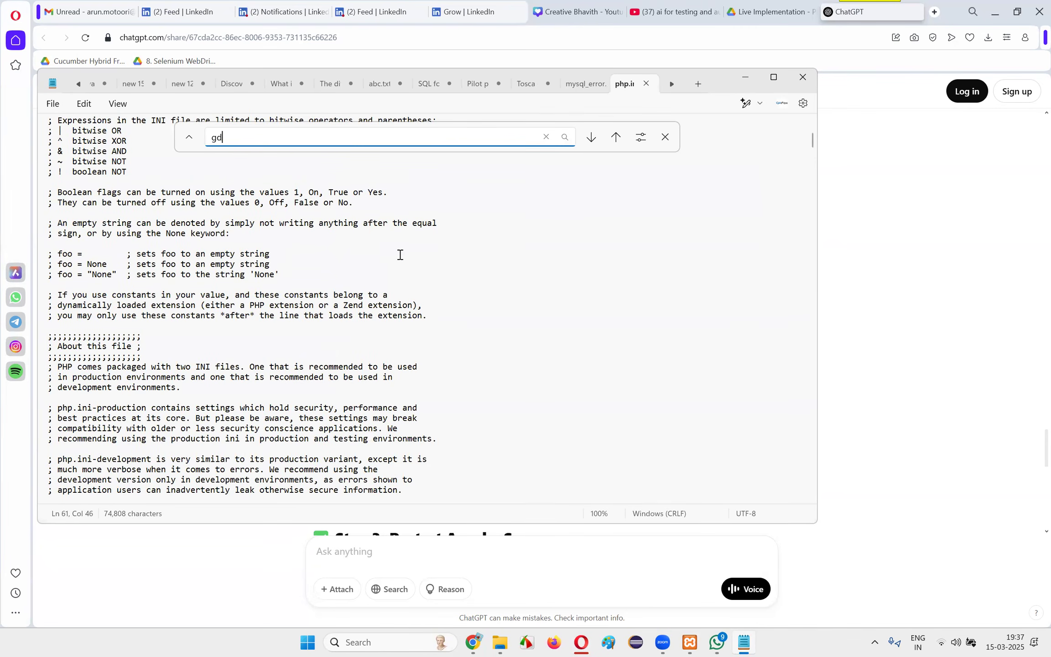
key(Return)
key(Return)
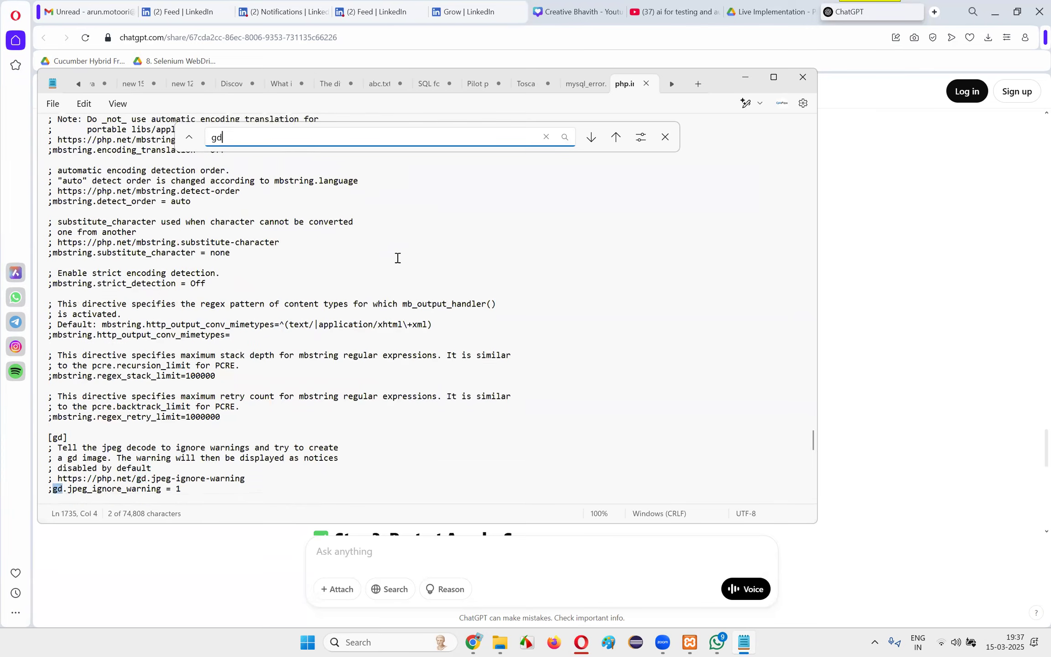
scroll(398, 258, up, 5)
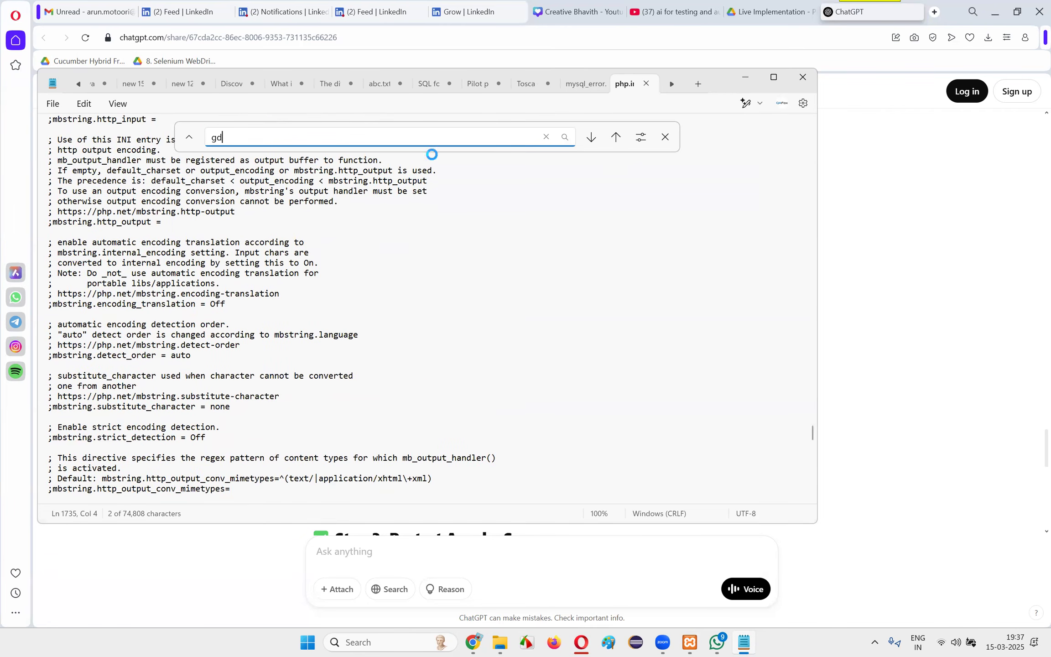
key(Return)
scroll(128, 227, up, 4)
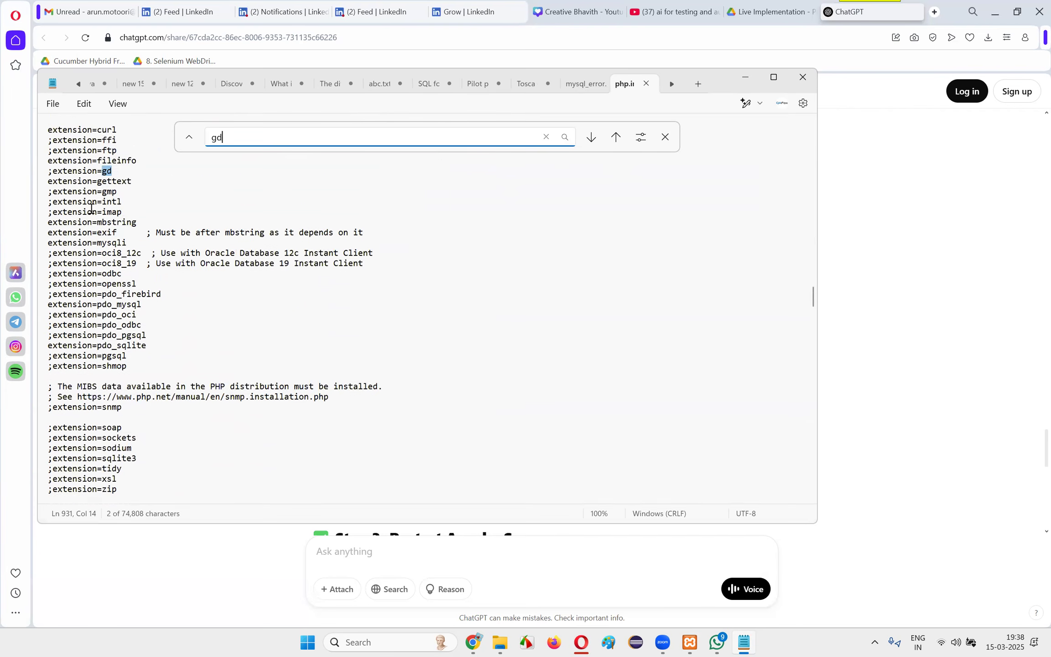
click(53, 244)
key(BackSpace)
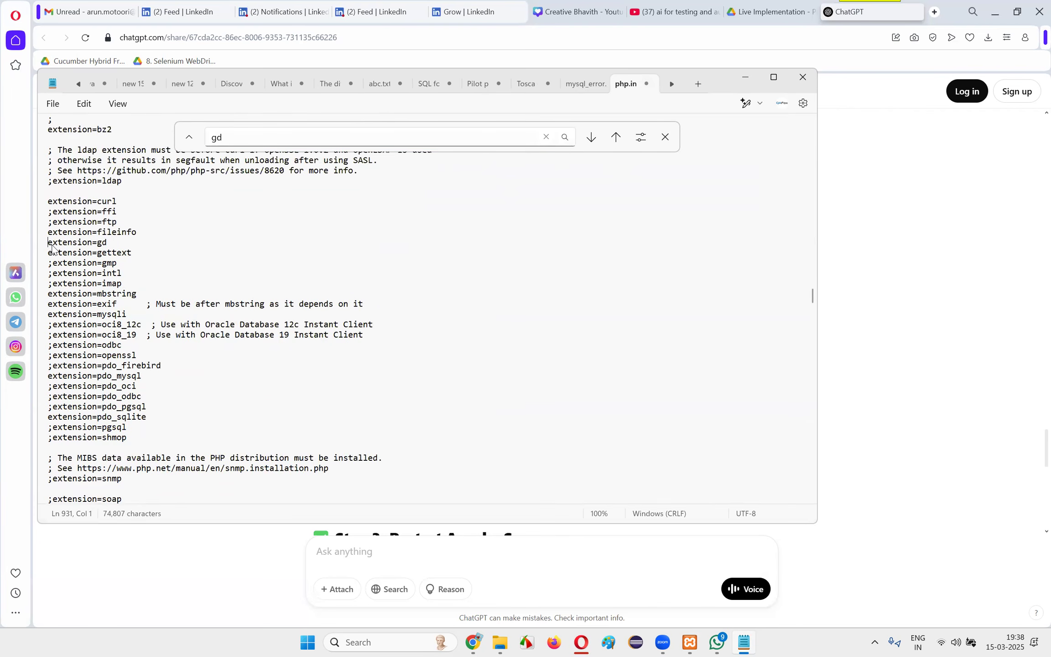
shift+click(109, 242)
Search php.ini for "zip" and remove the semicolon before extension=zip to enable the ZIP extension
click(254, 138)
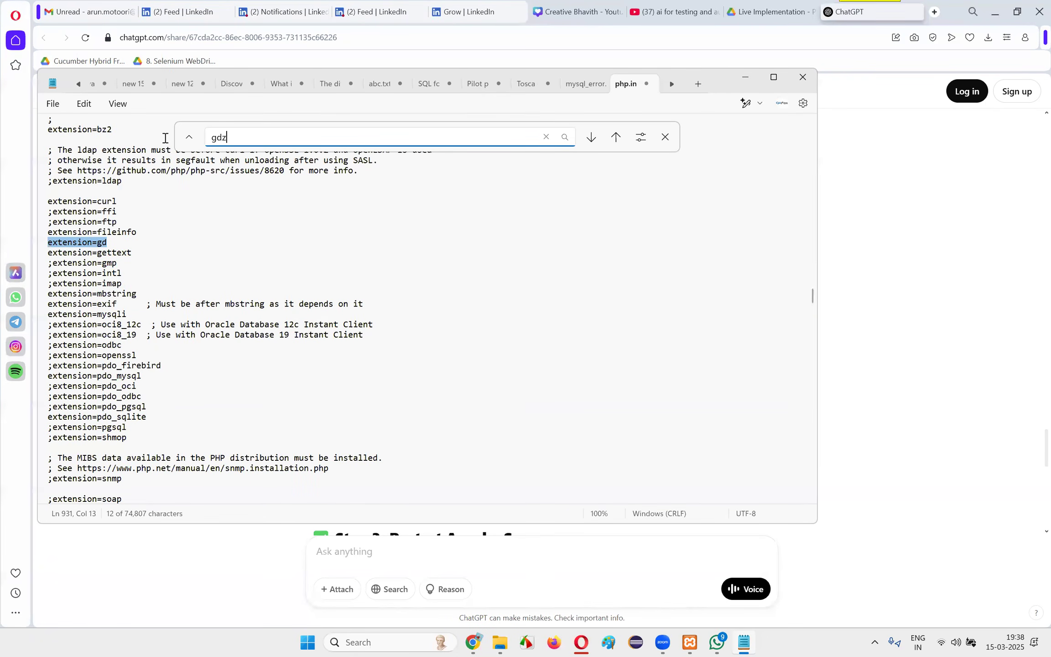
key(BackSpace)
text(zip)
key(Return)
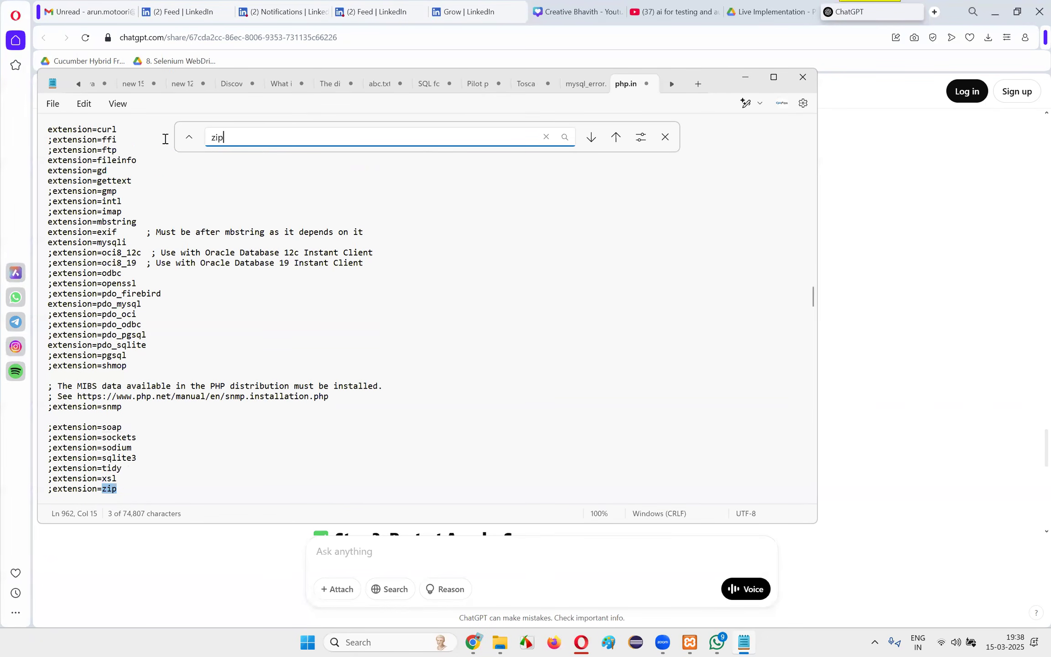
click(53, 492)
key(BackSpace)
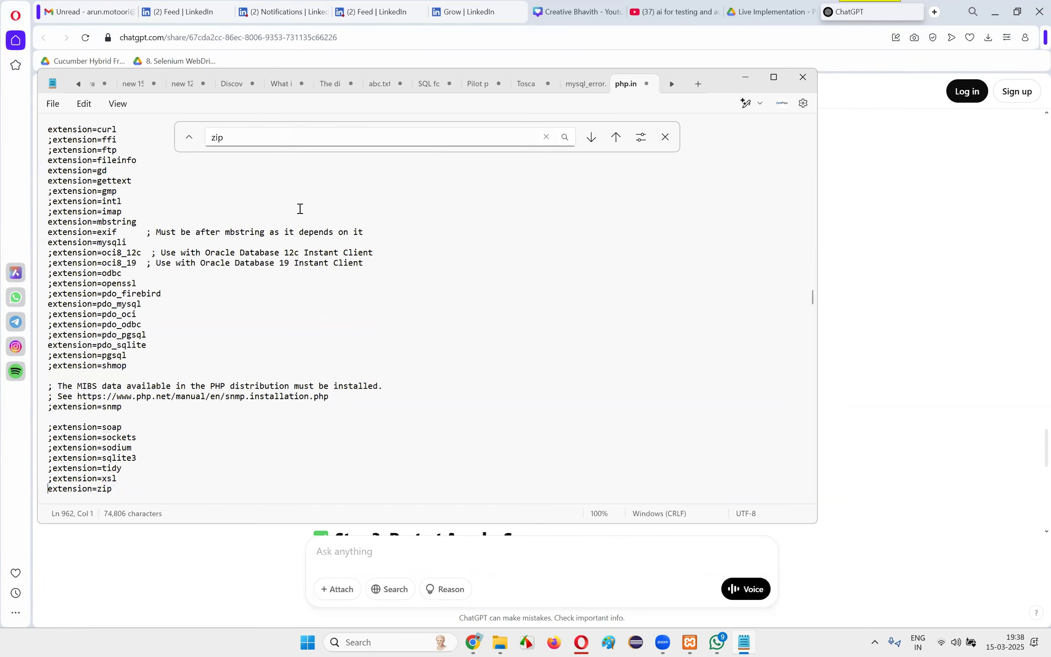
Save php.ini, close the file and minimize Notepad
click(53, 104)
click(69, 187)
click(647, 83)
click(744, 78)
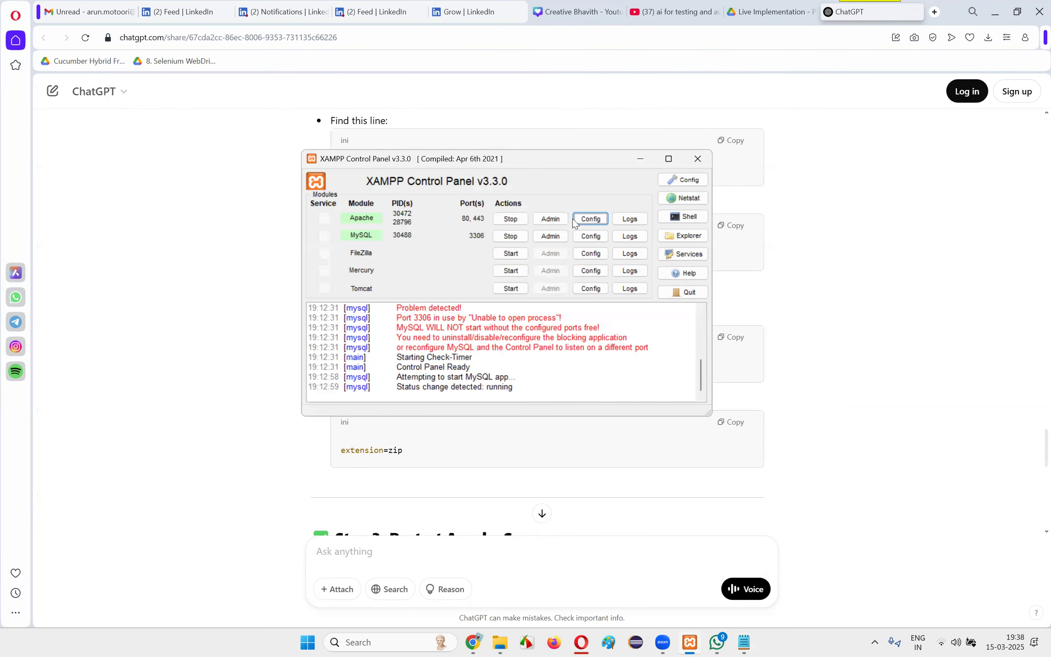
Stop the Apache and MySQL modules in XAMPP Control Panel and close its window
click(219, 323)
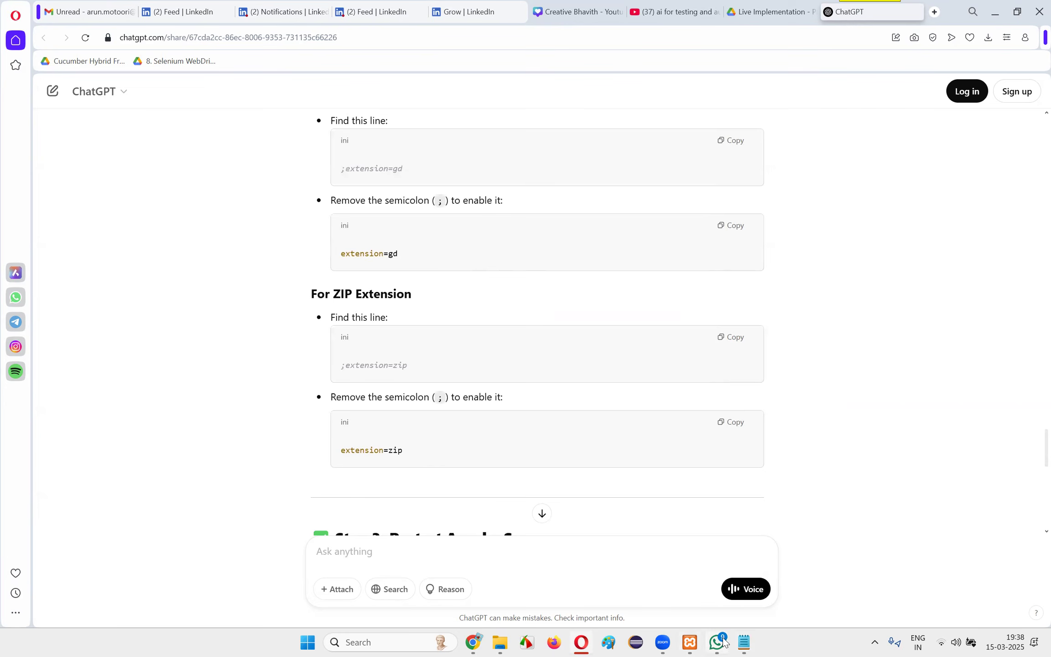
click(690, 643)
click(511, 219)
click(511, 236)
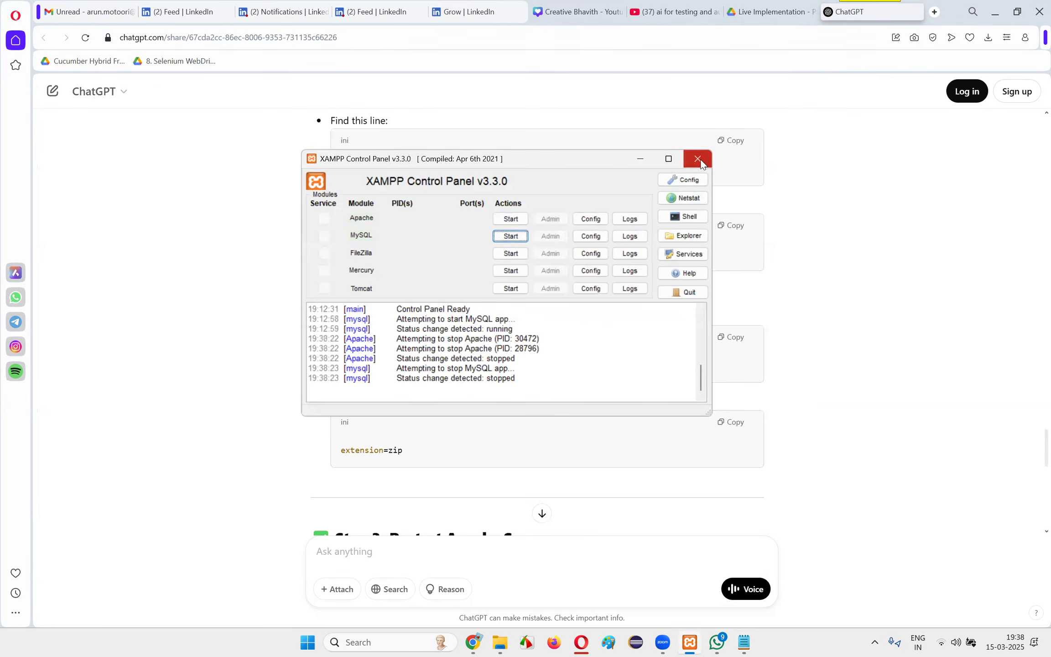
click(698, 159)
Relaunch XAMPP Control Panel, start the Apache and MySQL modules, and minimize the window
click(388, 644)
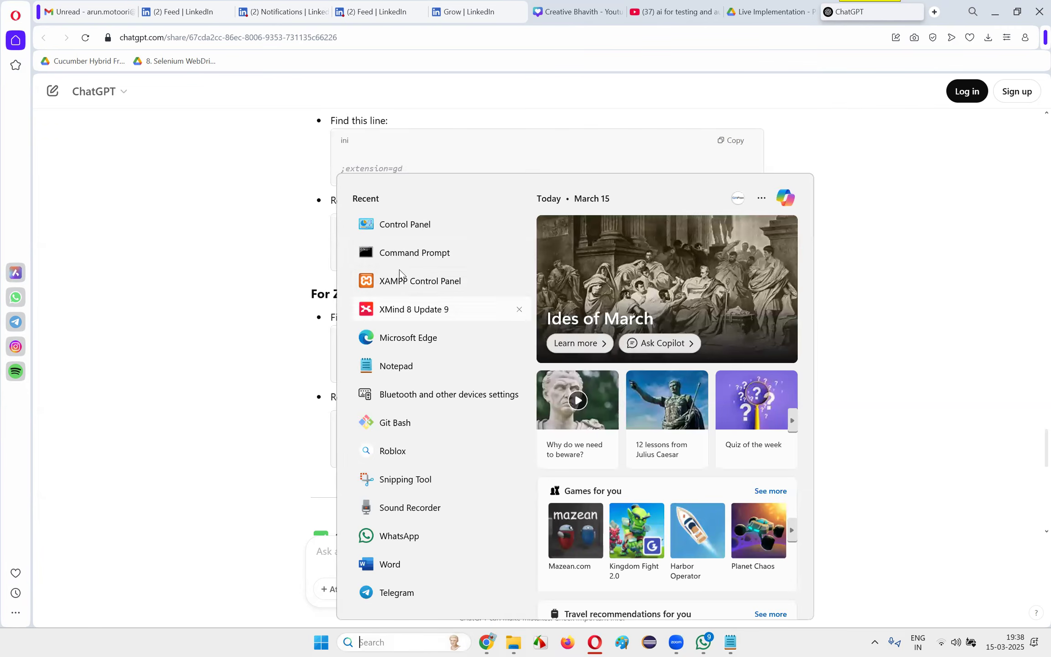
click(409, 282)
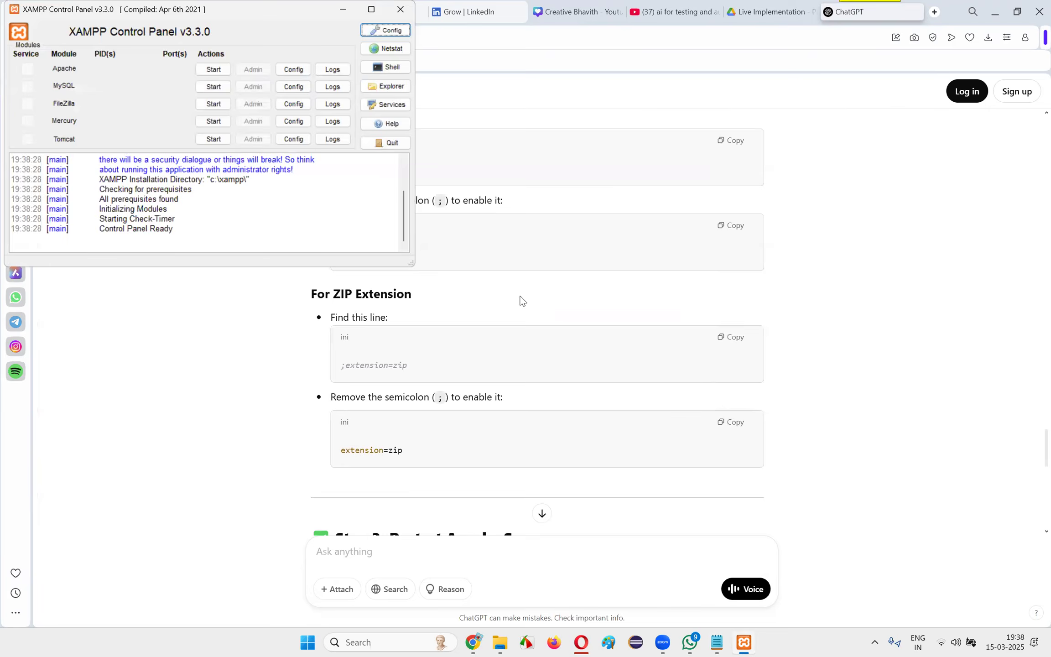
click(405, 265)
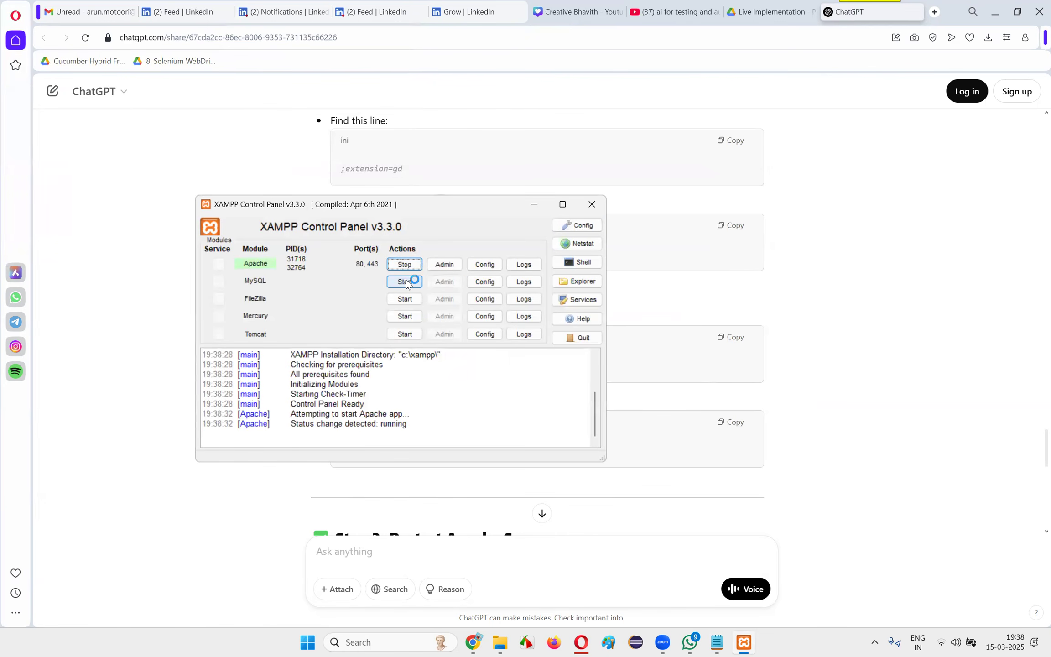
click(404, 281)
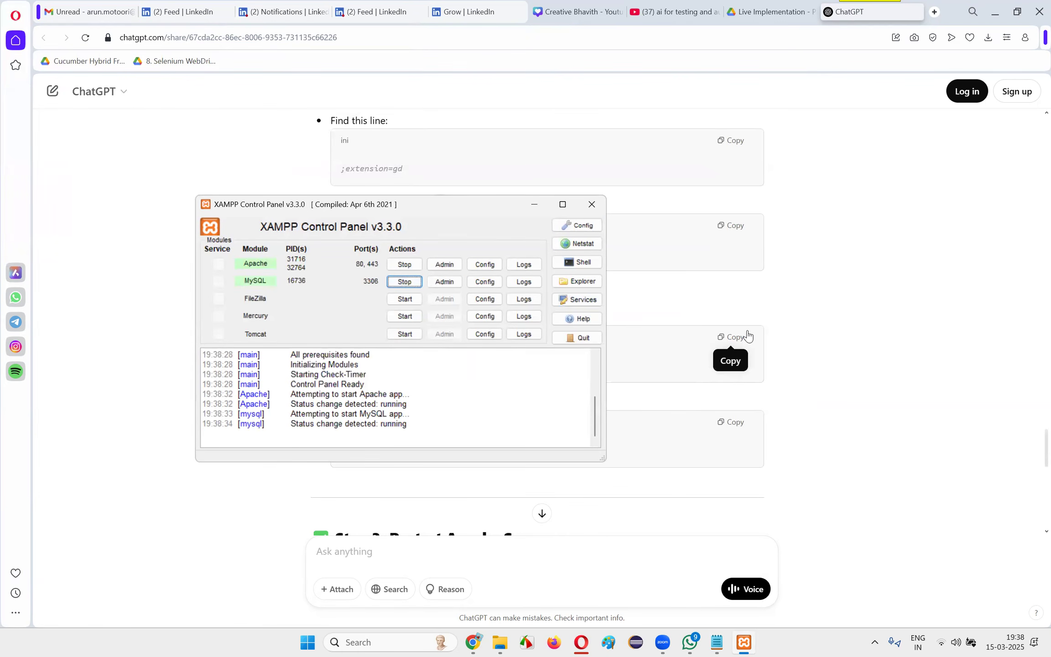
click(535, 205)
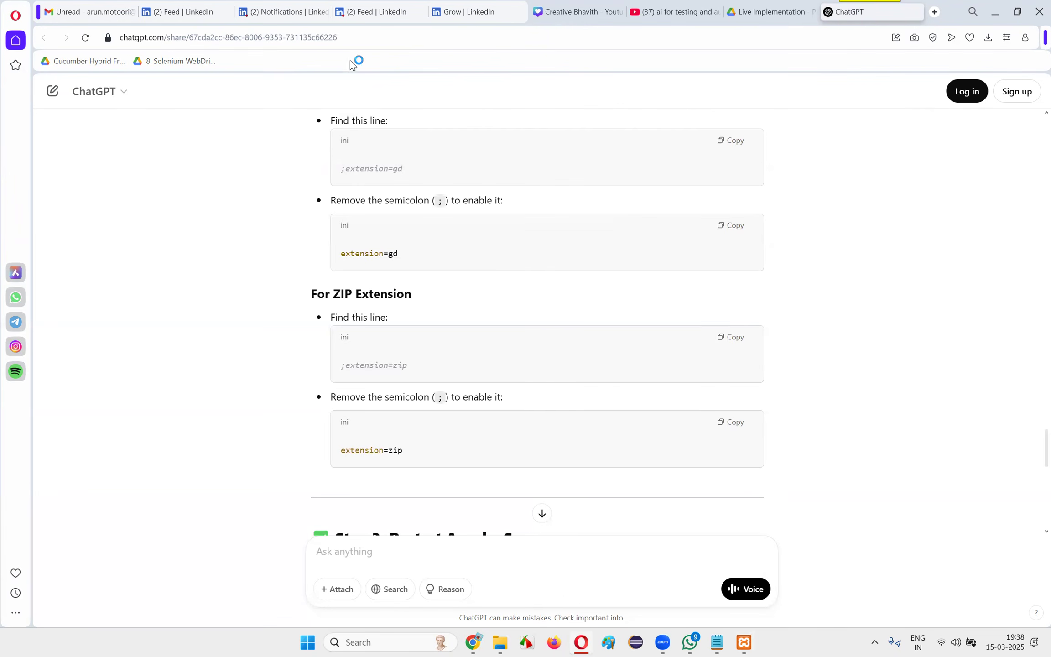
Switch to Chrome, reload OpenCart's Pre-Installation page and examine the config.php and admin/config.php entries in the file permissions section
key(alt+Tab)
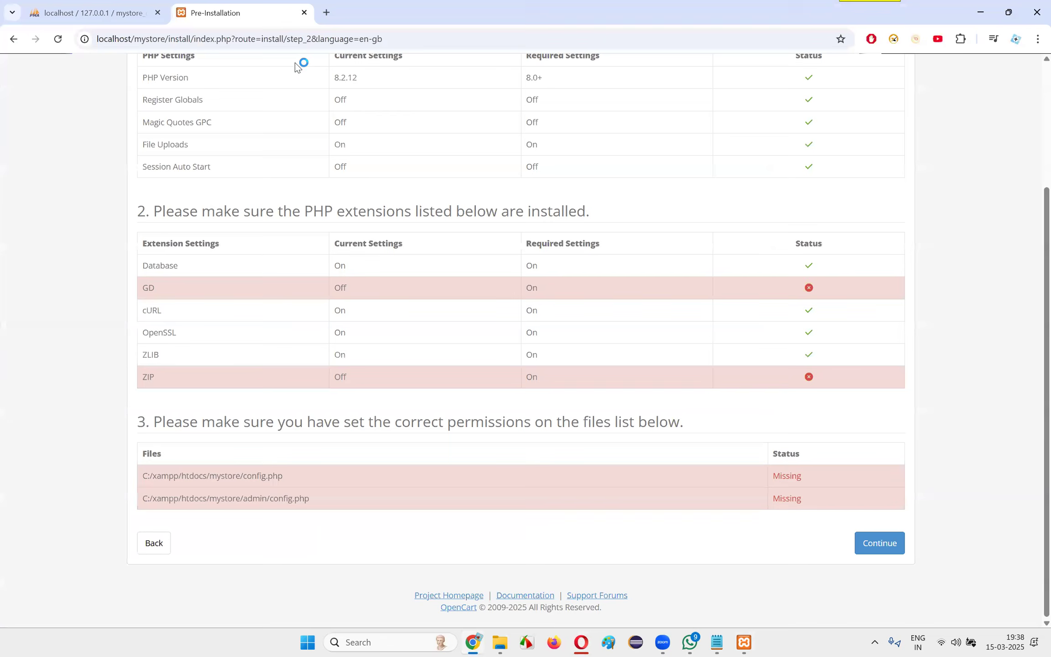
key(F5)
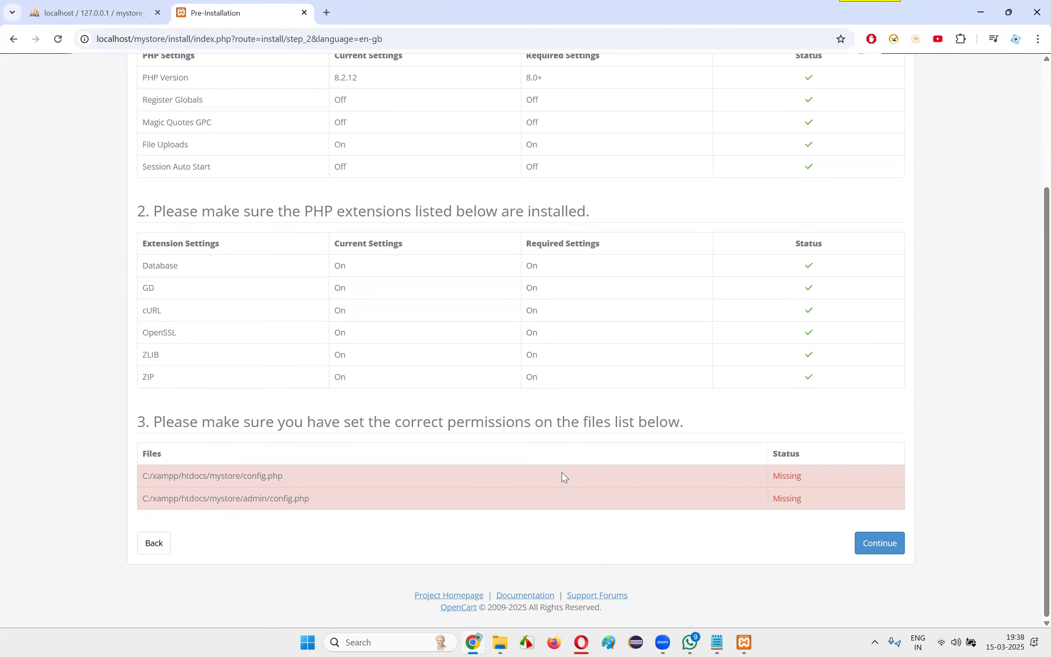
drag(242, 479, 346, 477)
click(345, 477)
drag(224, 477, 326, 477)
click(325, 483)
drag(237, 499, 358, 500)
click(359, 500)
drag(143, 476, 831, 499)
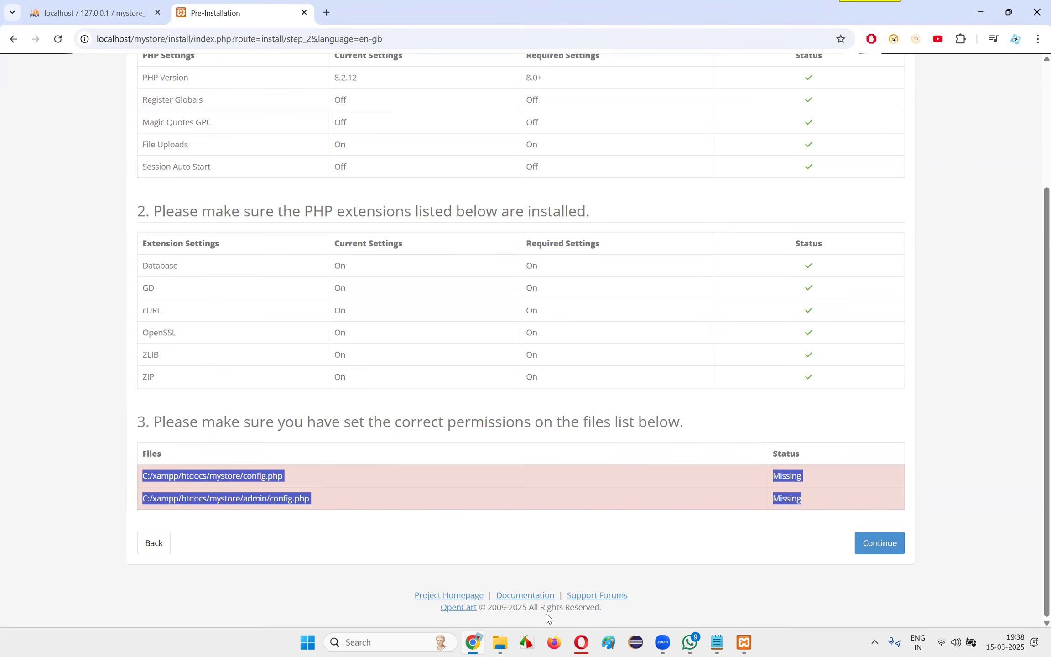
Switch to ChatGPT in Opera and submit the two copied lines reporting config.php and admin/config.php as missing
click(581, 643)
key(ctrl+v)
key(Return)
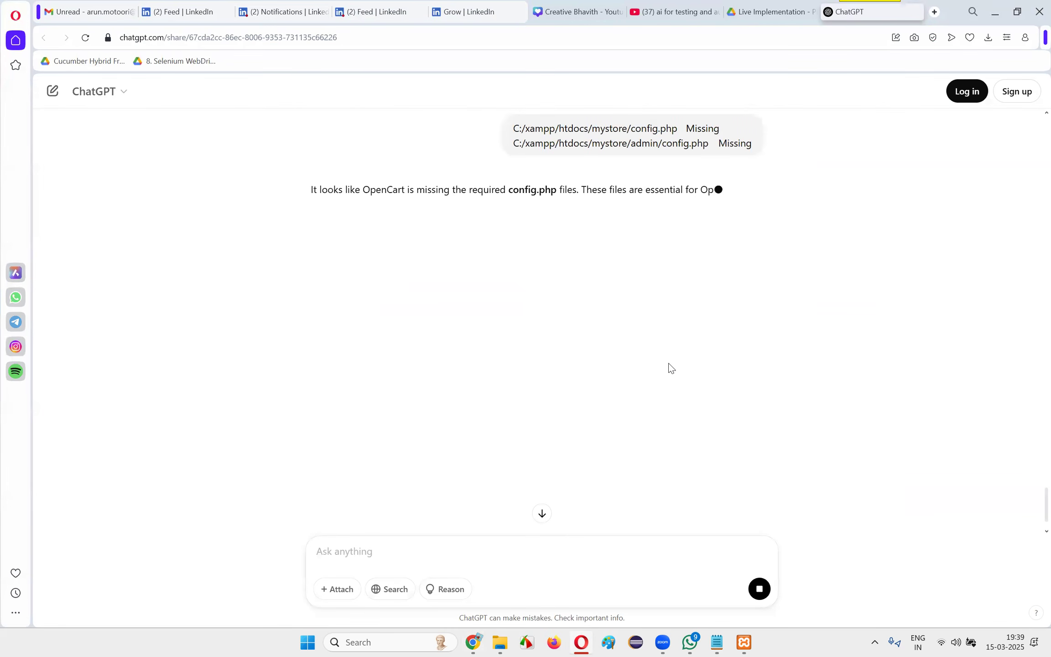
Read ChatGPT's explanation and its instructions for copying and renaming the sample config file in the OpenCart directory
drag(509, 191, 690, 214)
click(689, 213)
drag(333, 209, 685, 216)
click(685, 217)
drag(391, 207, 650, 218)
click(619, 249)
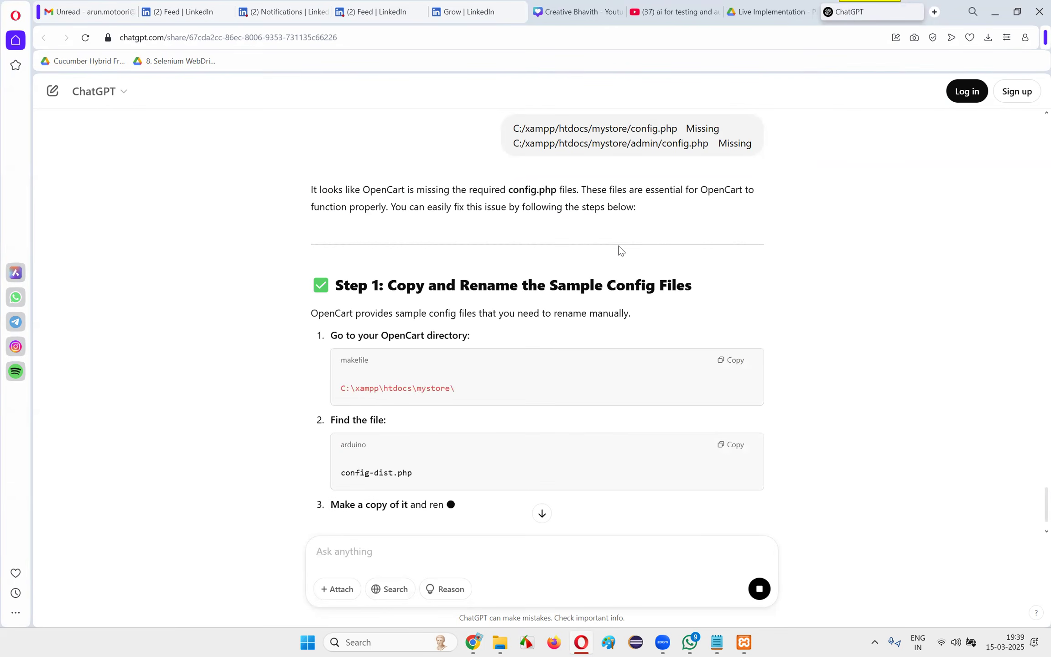
scroll(502, 296, down, 1)
drag(333, 279, 507, 284)
click(506, 283)
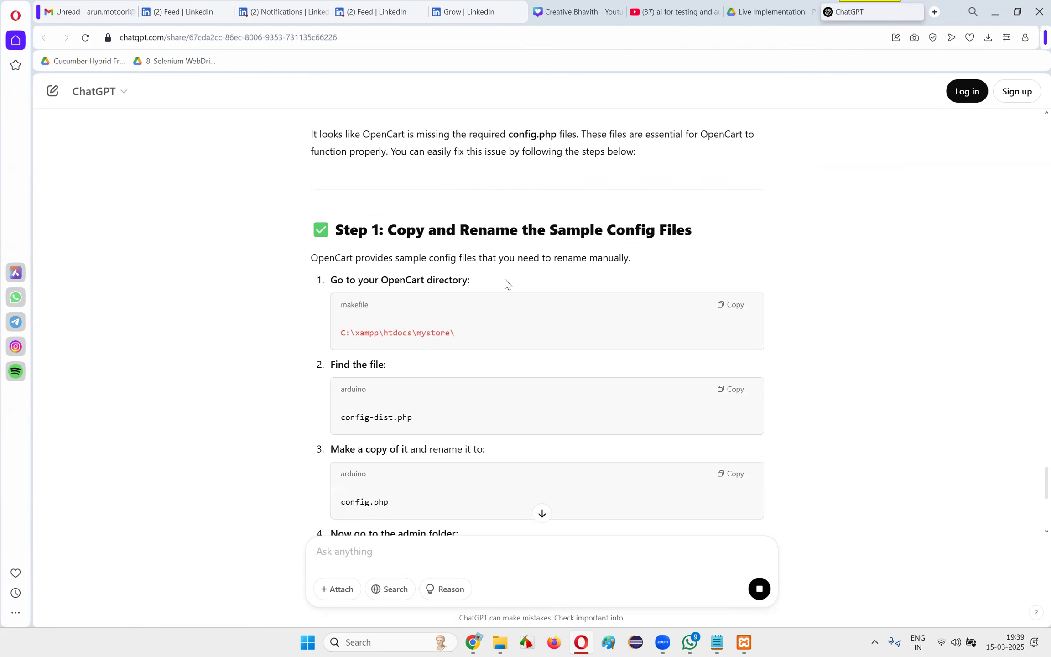
drag(345, 332, 472, 338)
click(461, 346)
triple_click(348, 365)
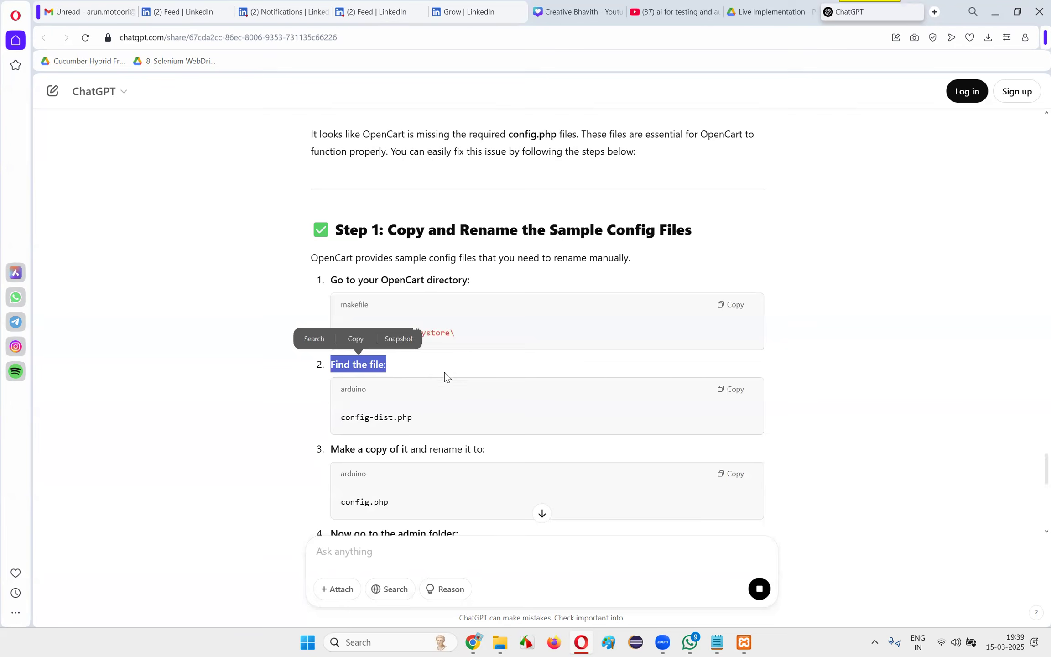
scroll(393, 370, down, 1)
drag(341, 364, 447, 365)
double_click(369, 440)
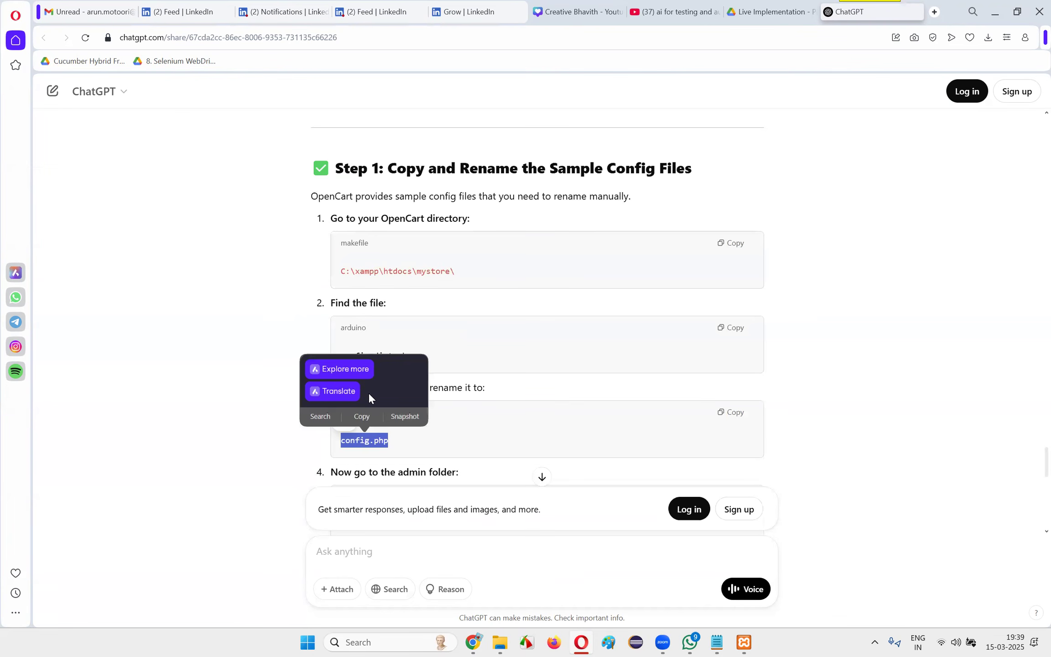
drag(498, 389, 339, 388)
drag(335, 444, 438, 445)
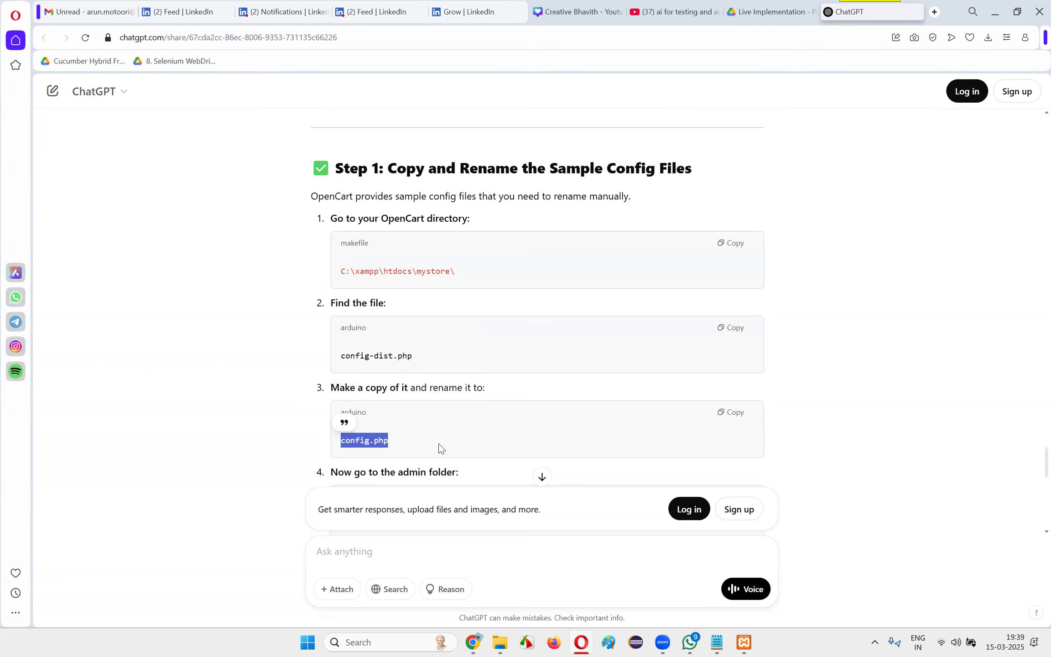
click(511, 404)
Read ChatGPT's remaining instructions for copying and renaming the sample config file in the admin folder
scroll(511, 404, down, 2)
drag(336, 350, 505, 355)
click(423, 401)
scroll(399, 374, down, 2)
drag(393, 313, 391, 312)
drag(341, 363, 457, 366)
click(384, 444)
drag(336, 398, 500, 398)
click(477, 416)
drag(342, 448, 464, 453)
scroll(466, 445, down, 3)
scroll(467, 445, up, 7)
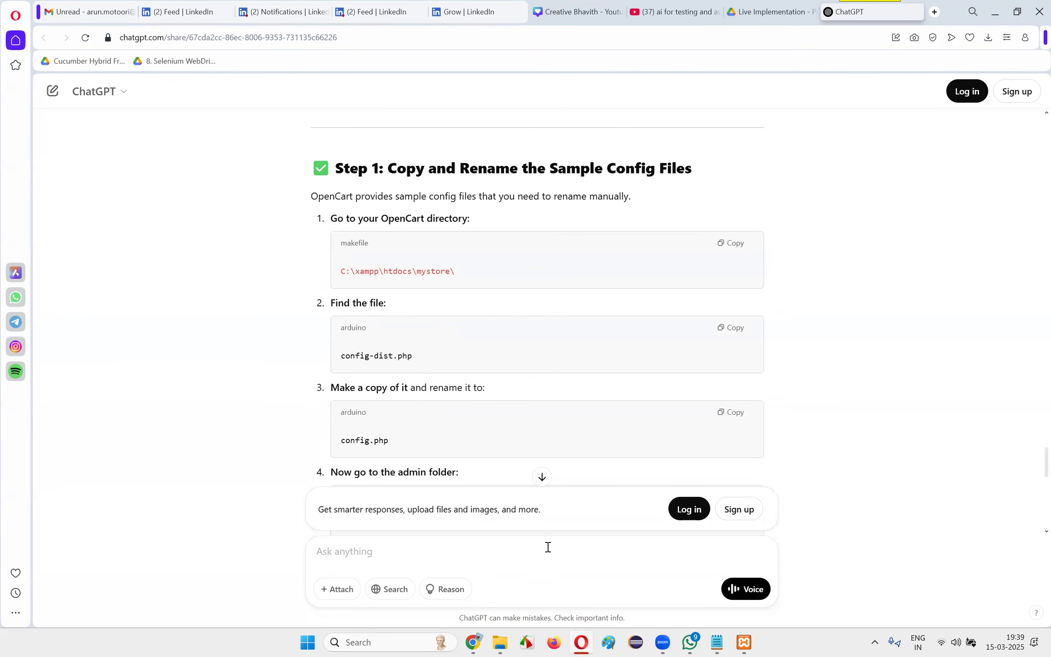
Switch to File Explorer and open the xampp folder on drive C, looking through its contents
click(501, 642)
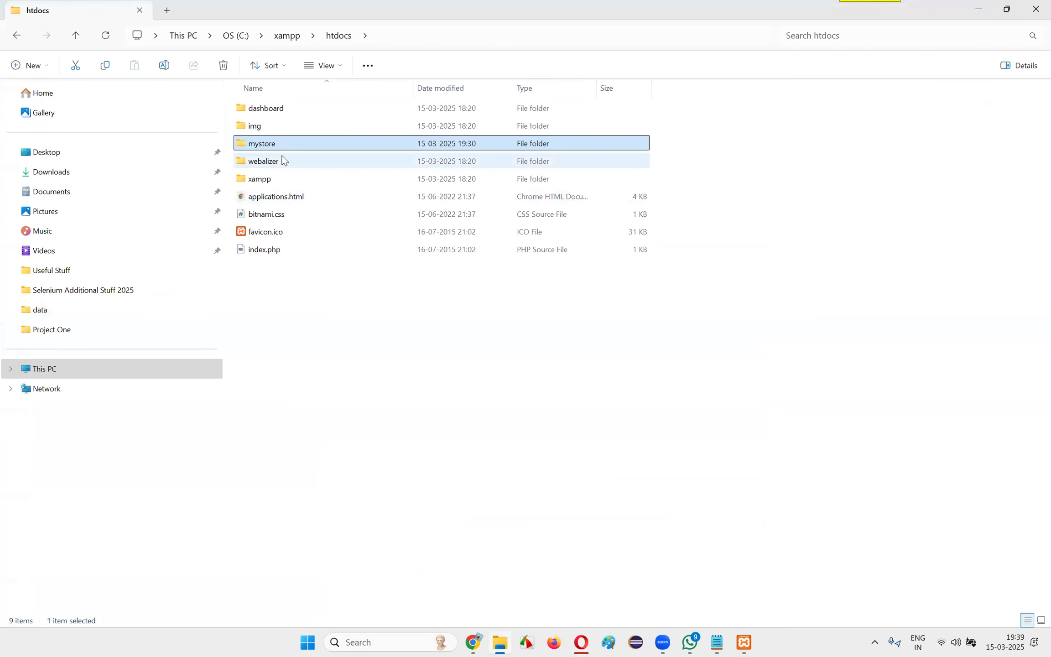
click(79, 374)
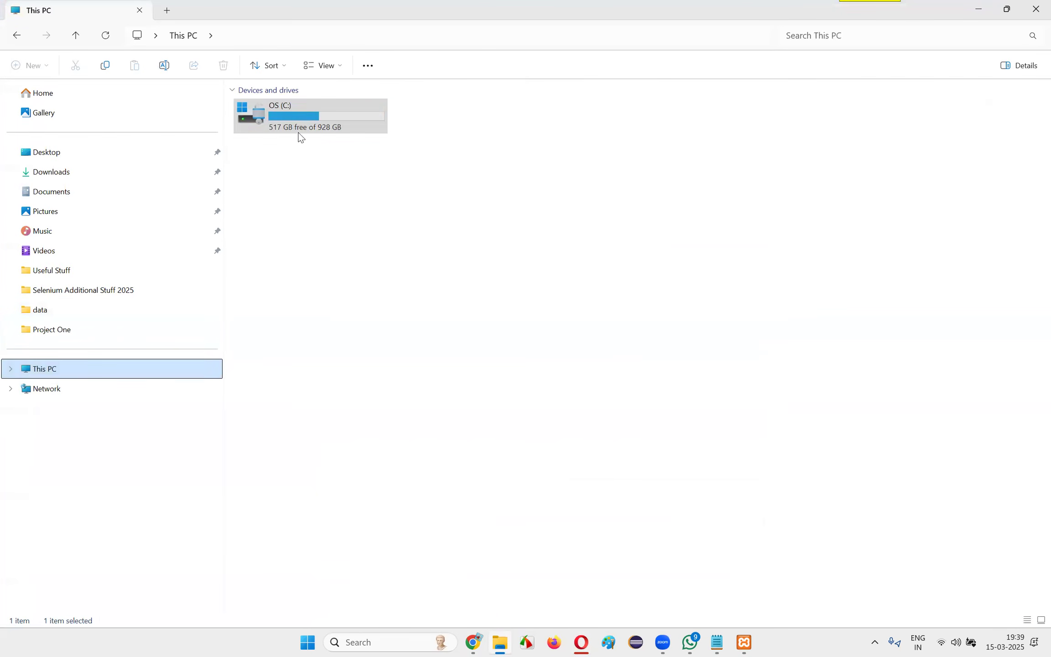
double_click(291, 356)
scroll(659, 347, down, 8)
scroll(658, 350, up, 8)
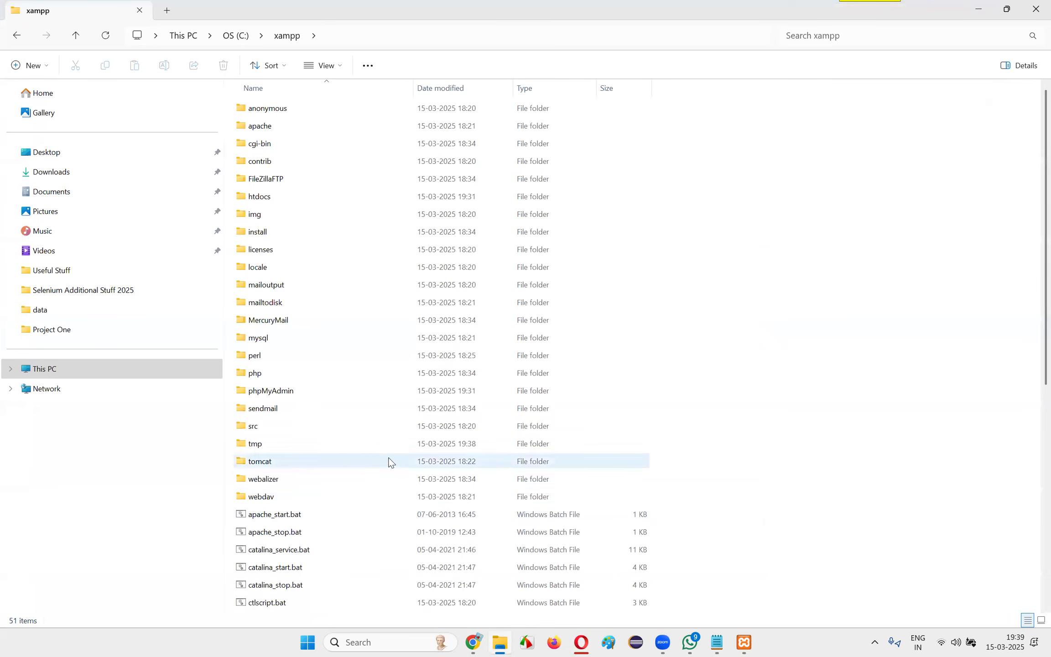
scroll(391, 461, down, 8)
scroll(502, 392, up, 8)
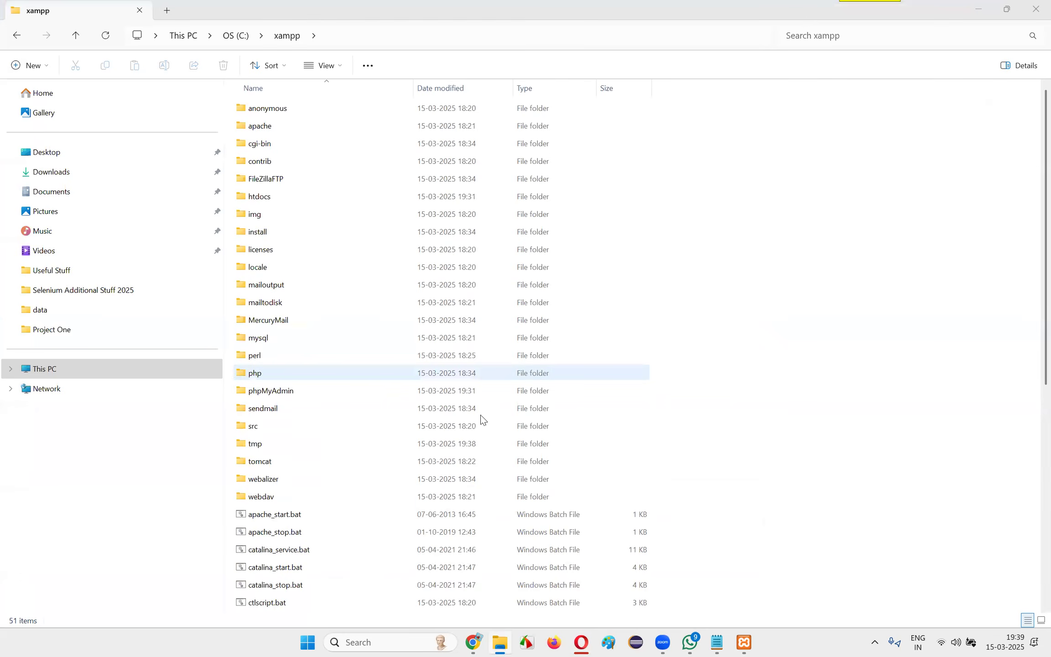
Check the directory path in ChatGPT's instructions and open the htdocs\mystore folder in File Explorer
key(alt+Tab)
key(alt+Tab)
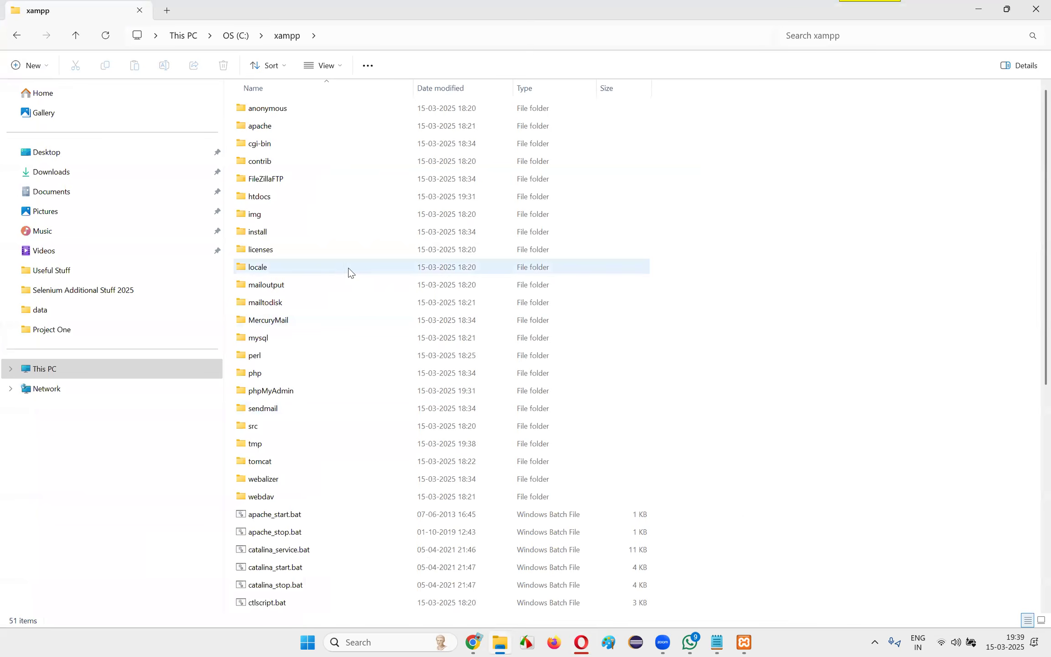
key(alt+Tab)
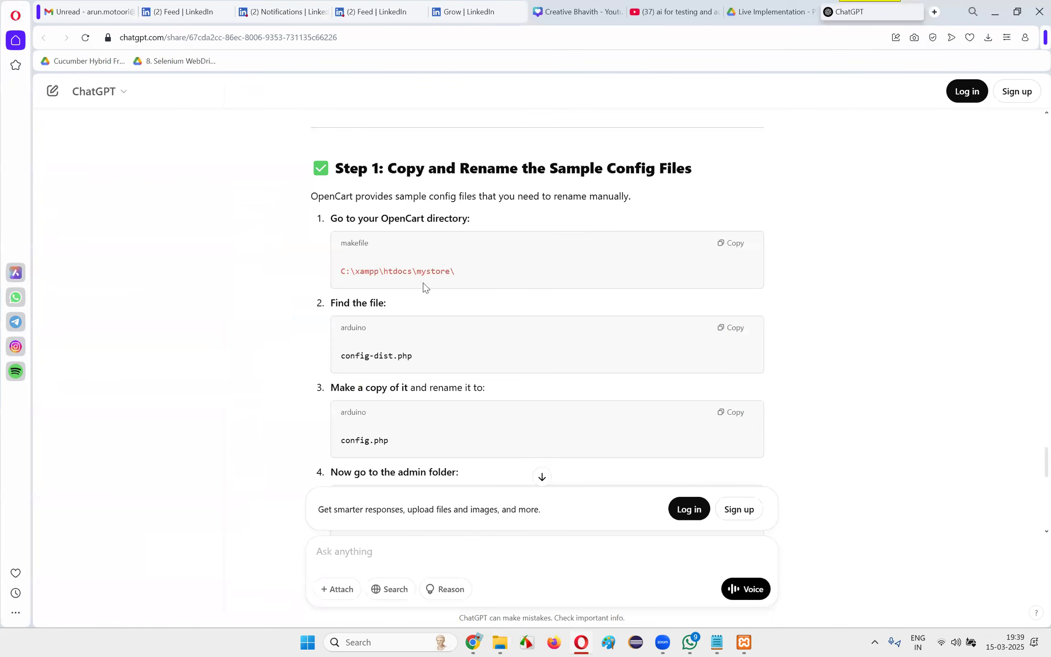
key(alt+Tab)
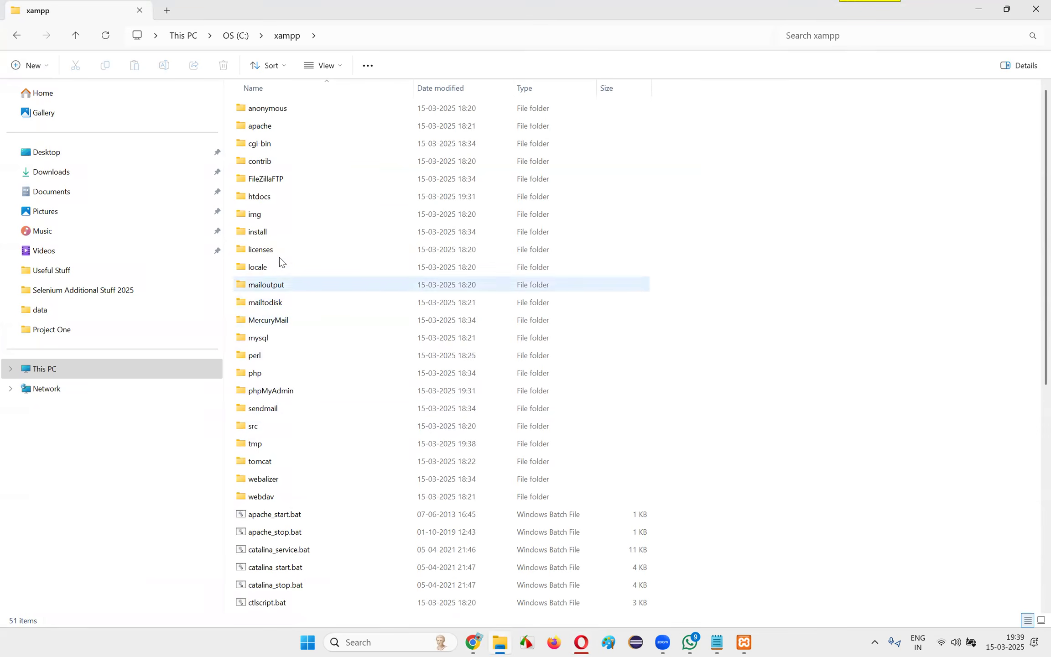
double_click(273, 198)
key(alt+Tab)
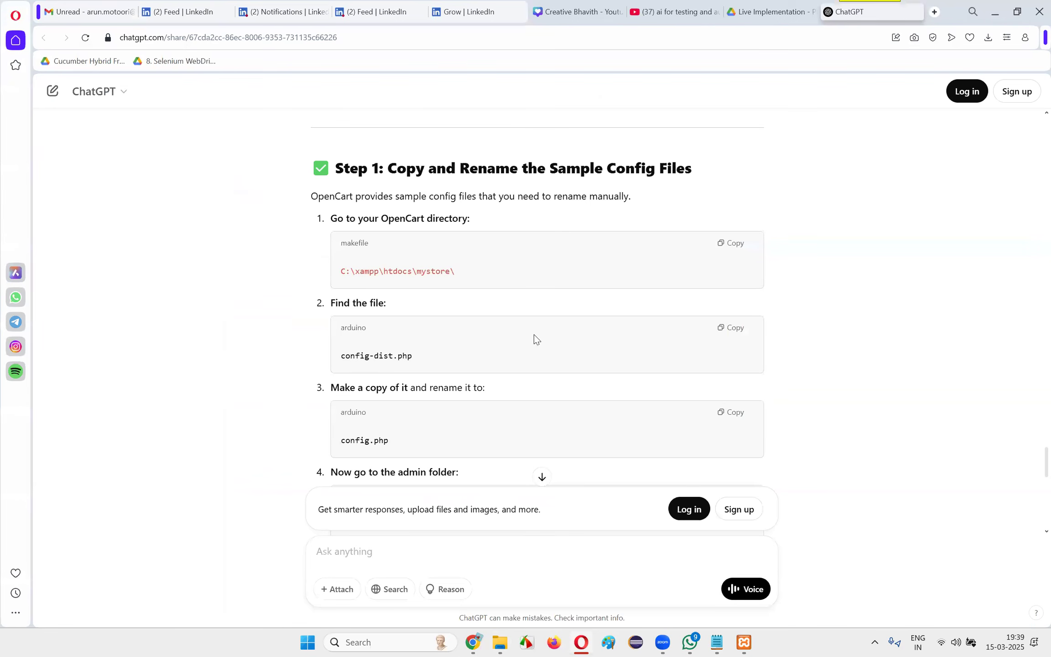
key(alt+Tab)
double_click(274, 143)
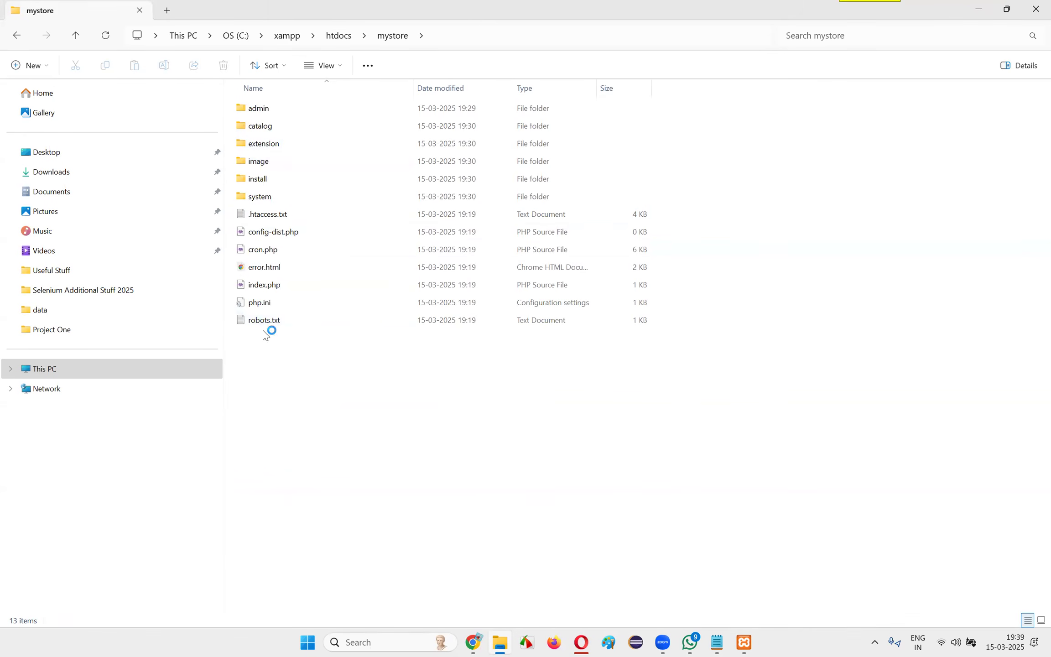
Duplicate config-dist.php within the mystore folder and check the required new name in ChatGPT's instructions
click(283, 235)
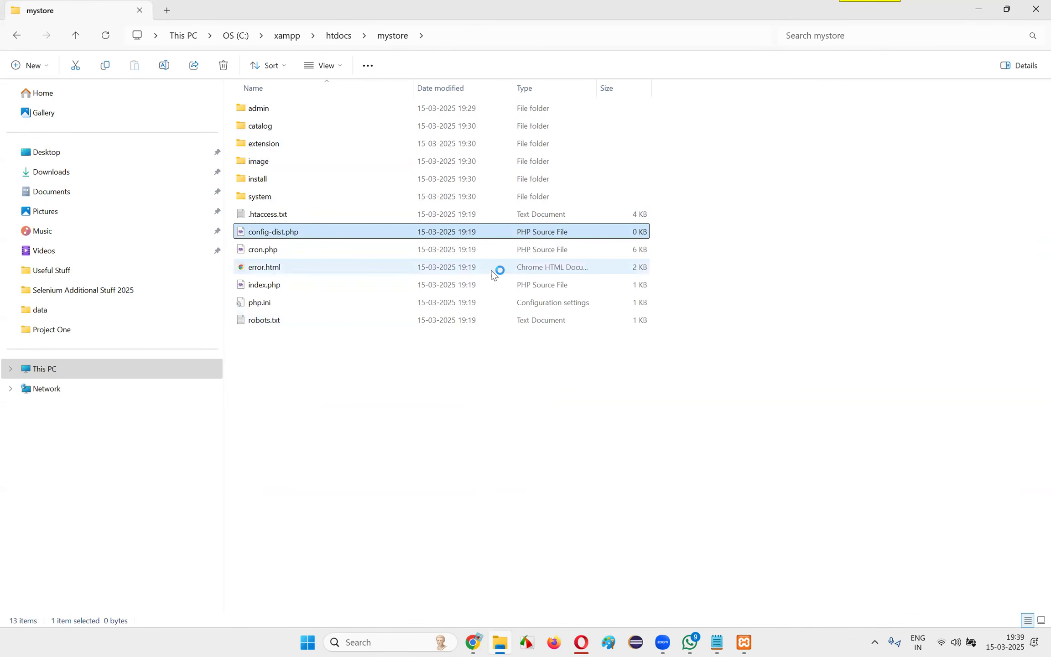
key(ctrl+c)
key(ctrl+v)
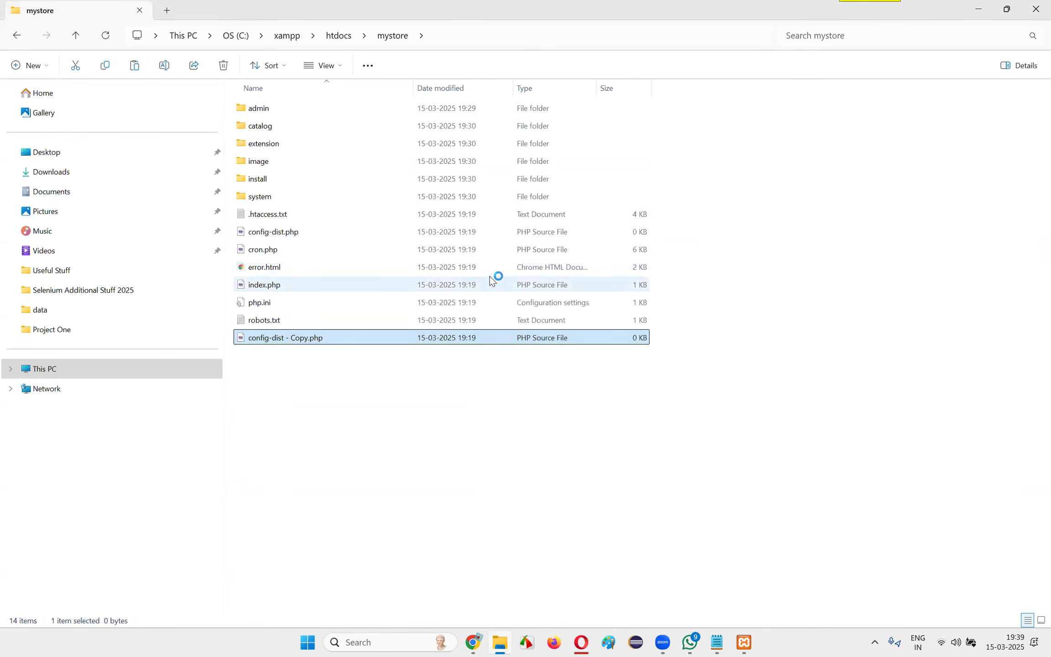
key(alt+Tab)
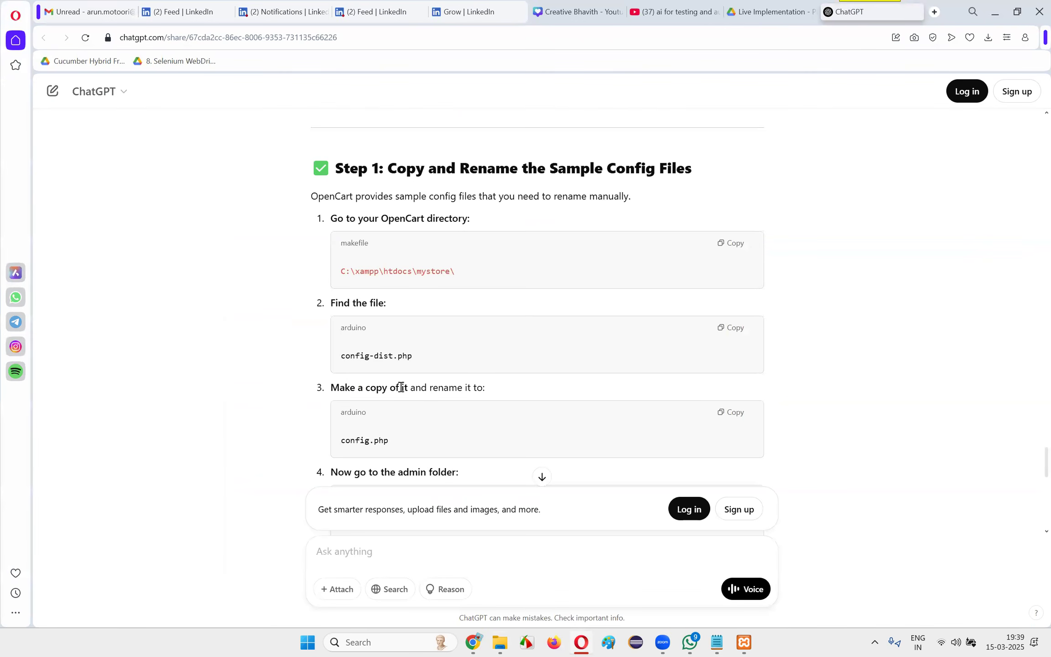
key(alt+Tab)
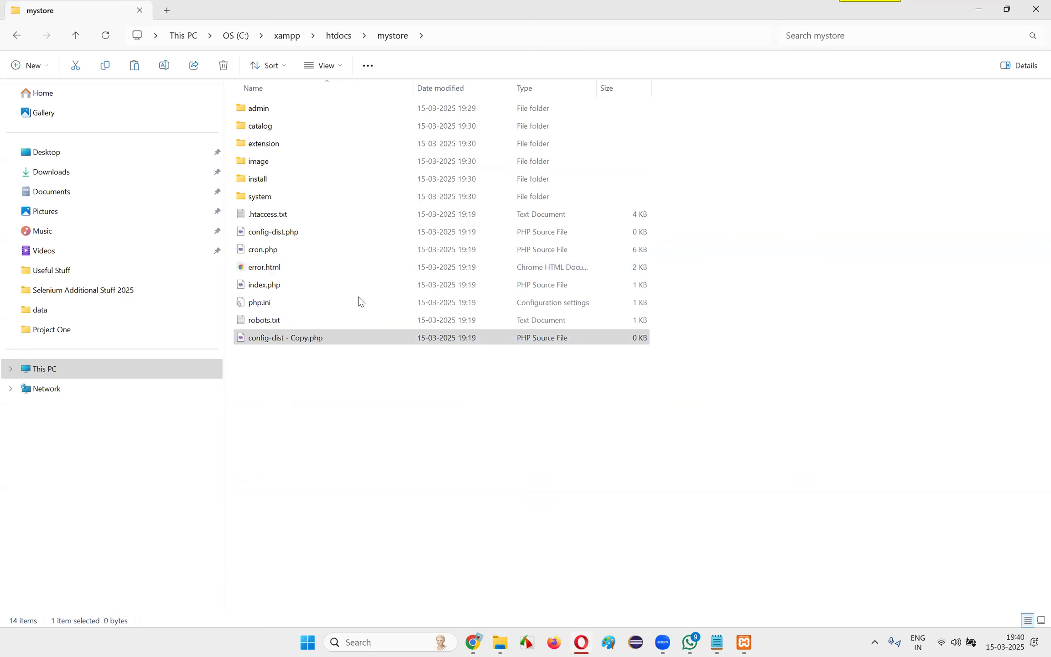
Rename the copy of config-dist.php in the mystore folder to config.php
click(290, 338)
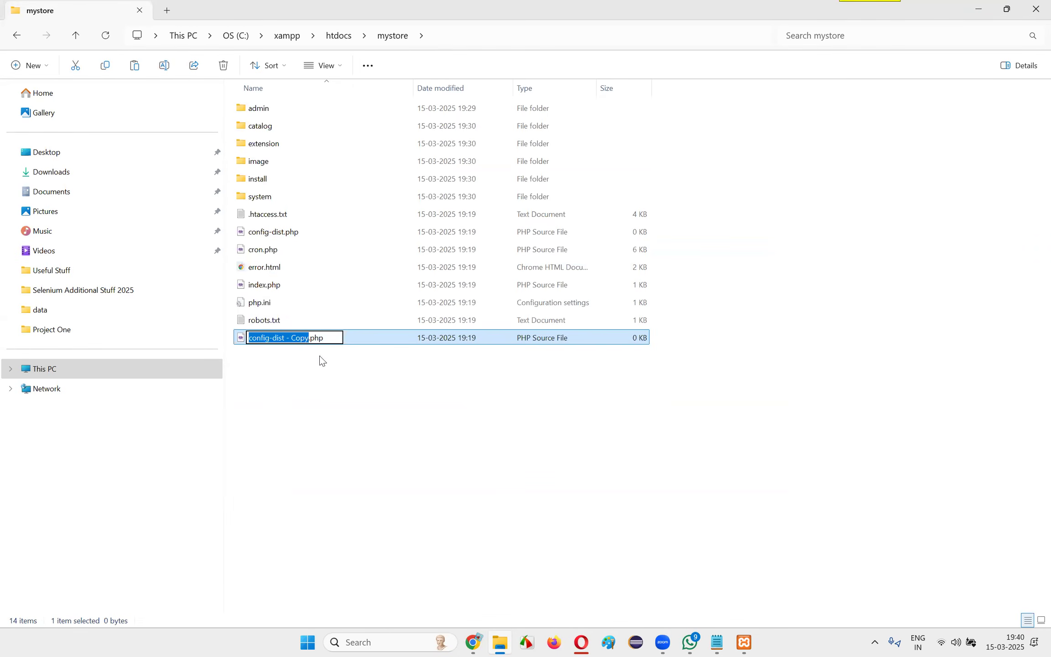
click(408, 417)
key(alt+Tab)
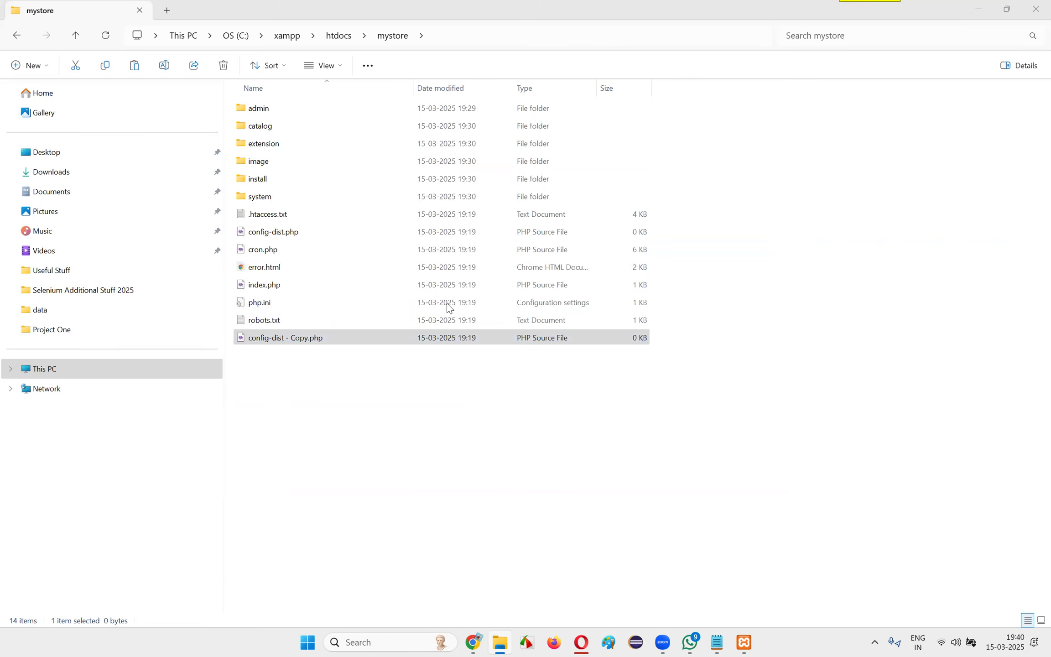
key(alt+Tab)
click(297, 343)
text(config)
click(317, 368)
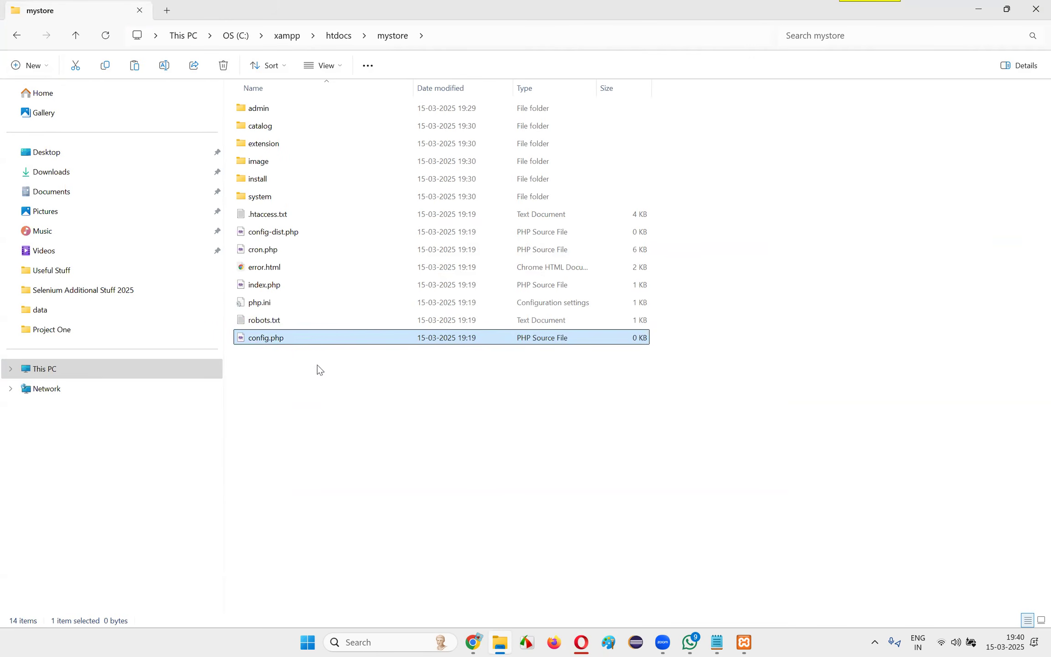
click(355, 428)
Duplicate config-dist.php in the mystore\admin folder as config.php and close File Explorer
double_click(276, 114)
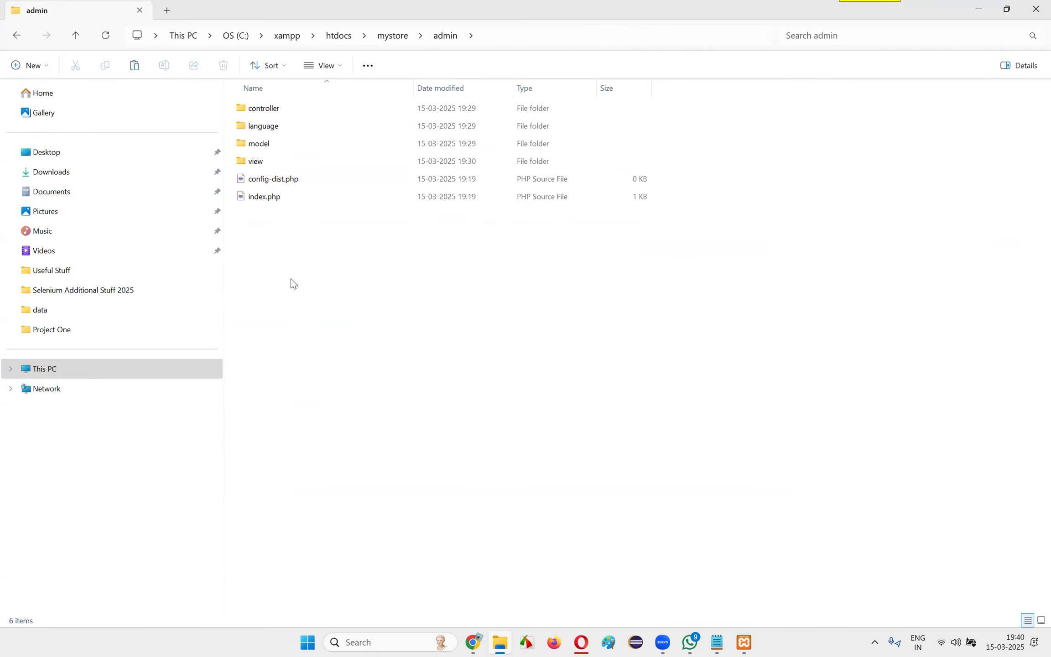
click(289, 179)
key(ctrl+v)
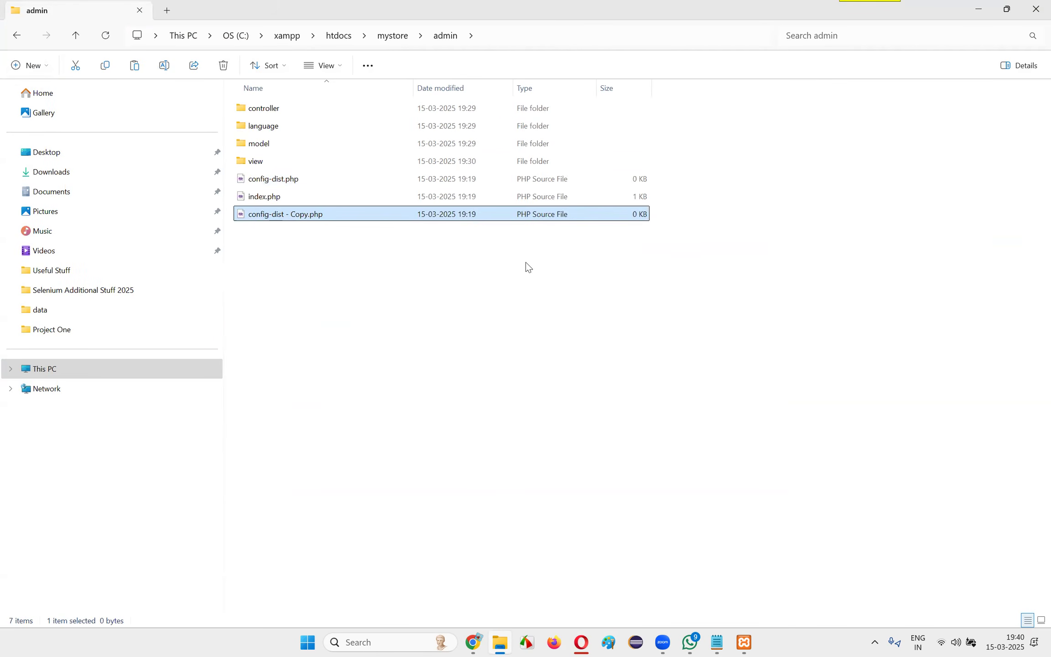
click(288, 223)
text(config)
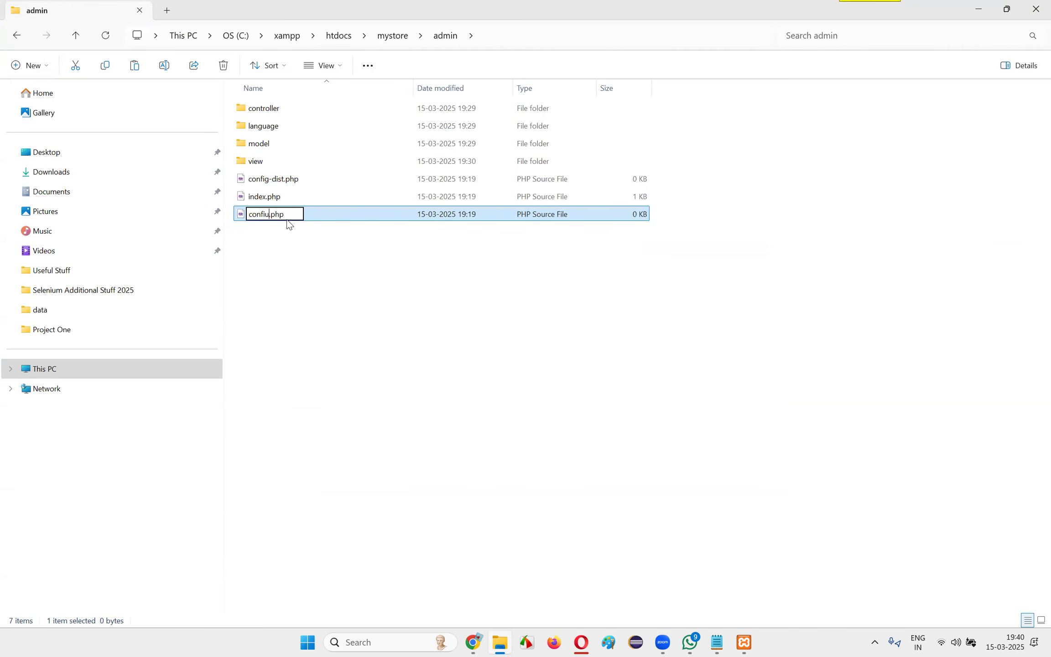
key(Return)
click(424, 317)
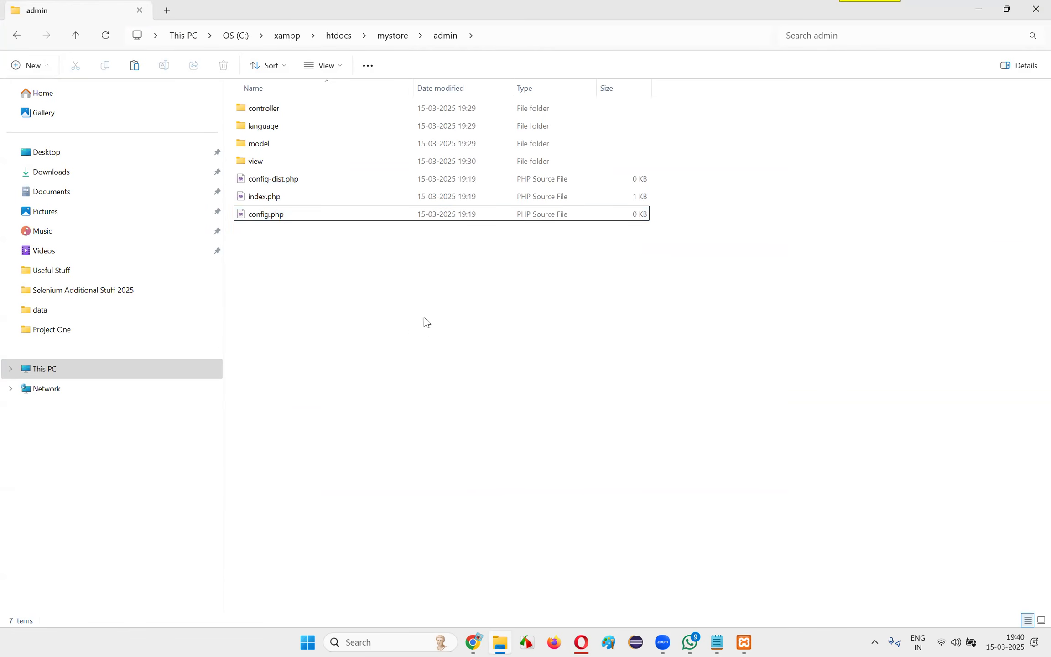
click(1036, 10)
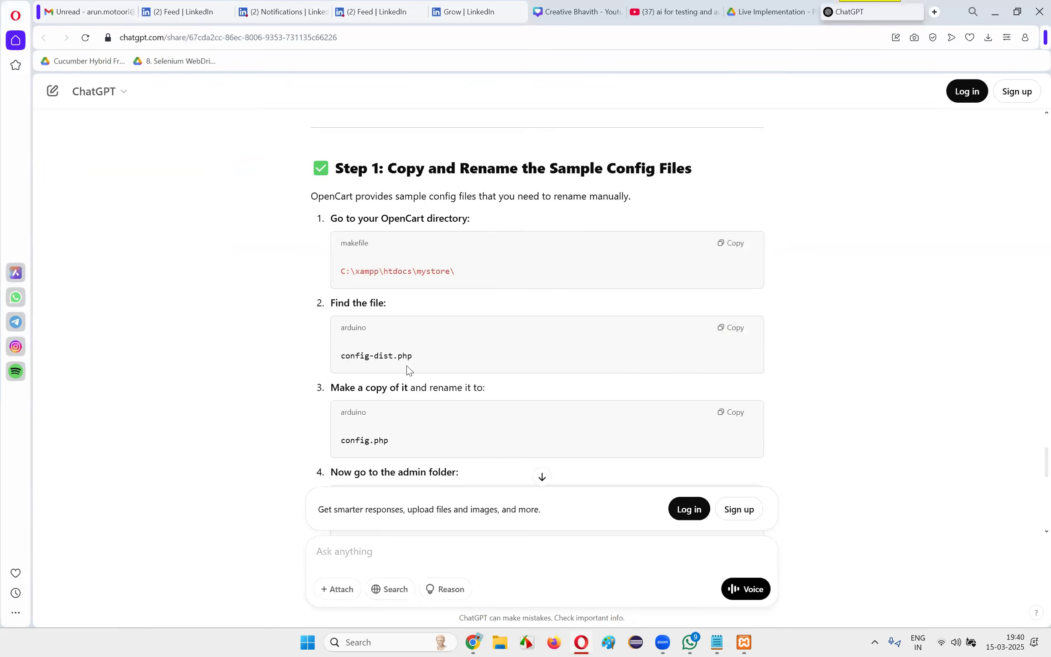
Stop the running Apache and MySQL modules in XAMPP Control Panel and close the panel
click(743, 642)
click(401, 266)
click(392, 284)
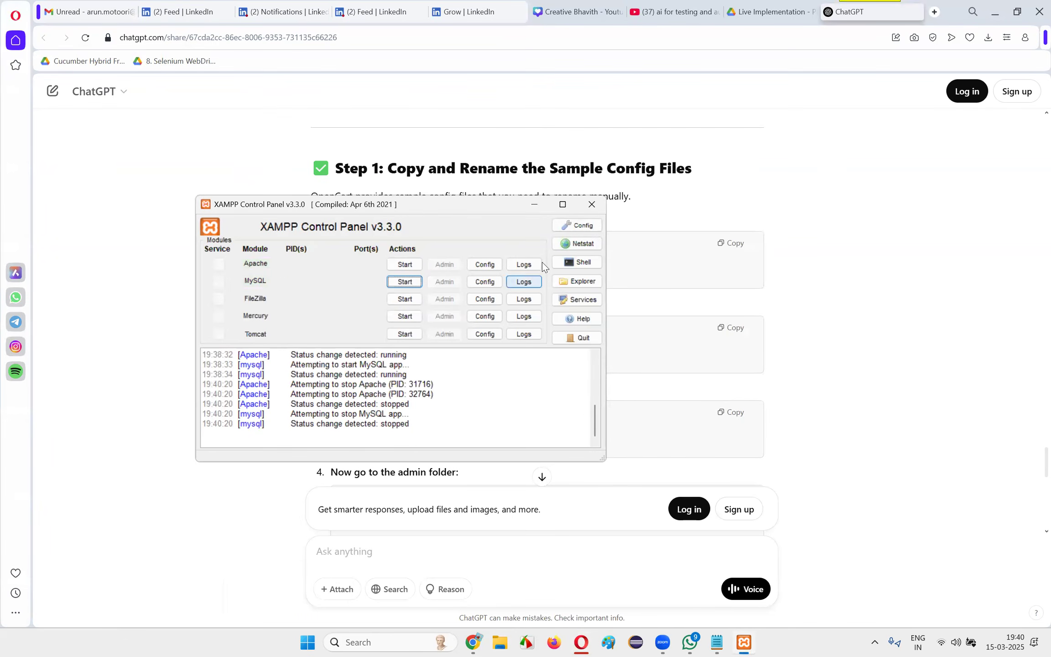
click(595, 212)
Relaunch XAMPP Control Panel, start the Apache and MySQL modules and move the window aside
key(super)
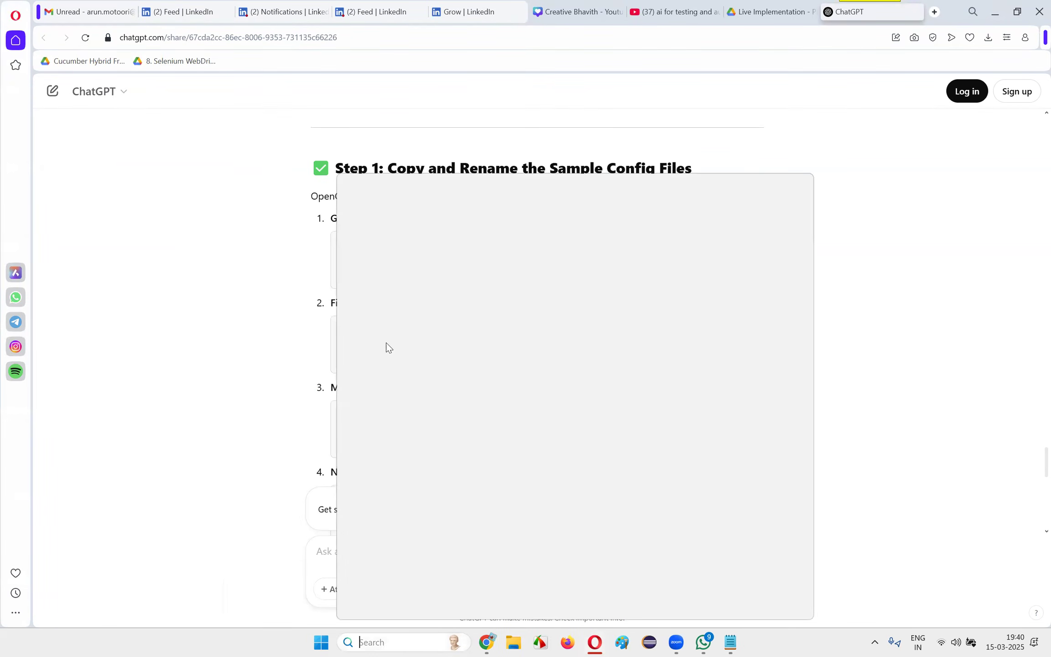
click(412, 280)
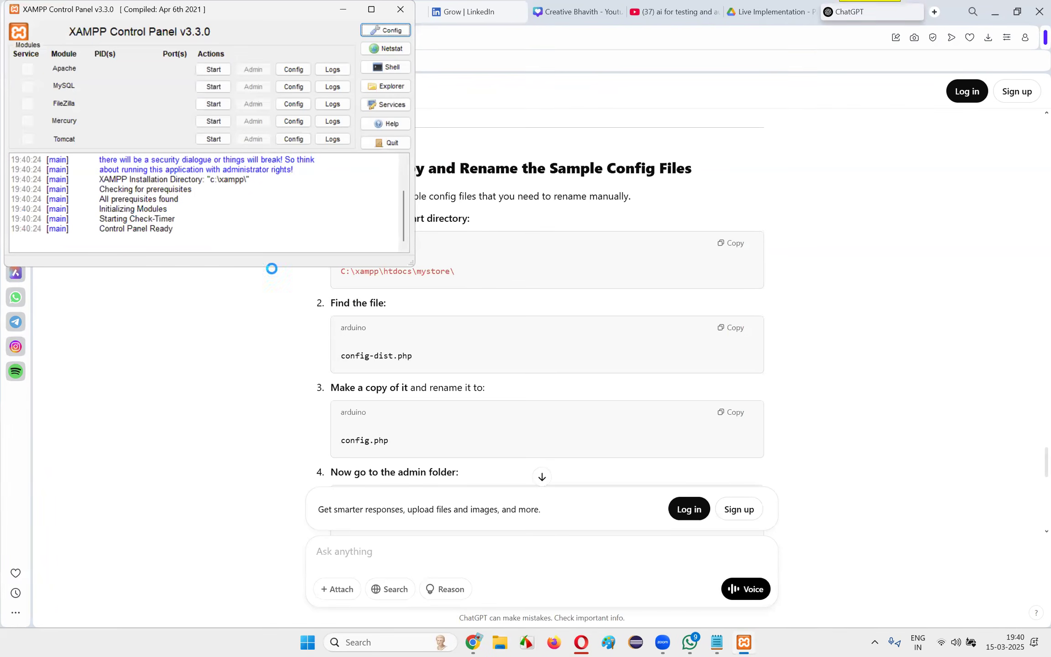
click(214, 71)
click(215, 88)
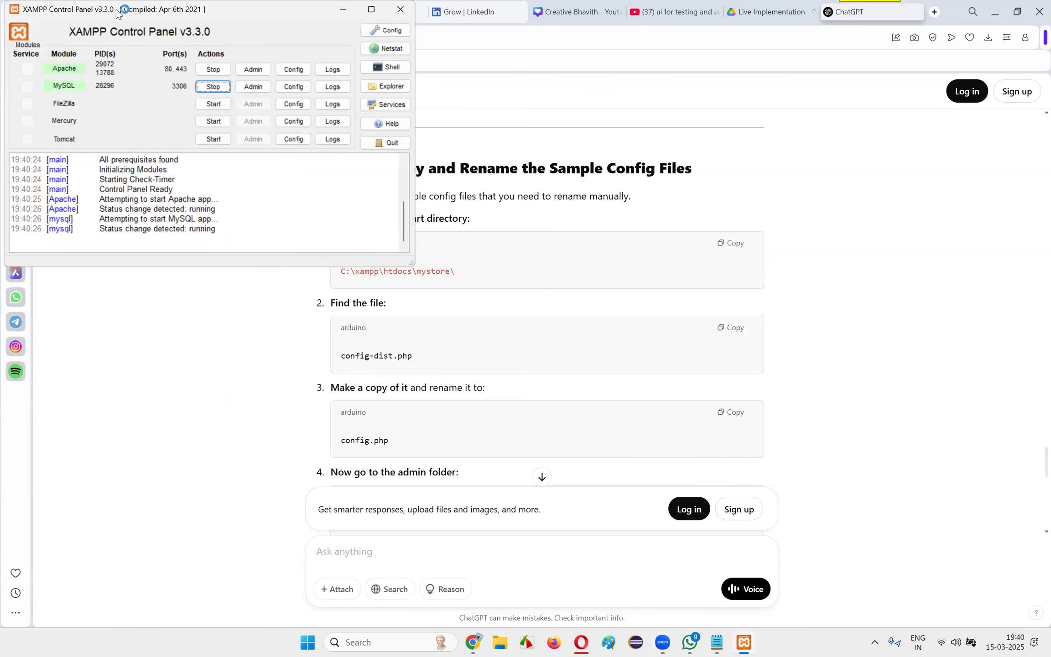
drag(117, 14, 260, 211)
drag(311, 205, 646, 185)
Return to Chrome and reload OpenCart's Pre-Installation page to recheck the config file permissions
click(214, 332)
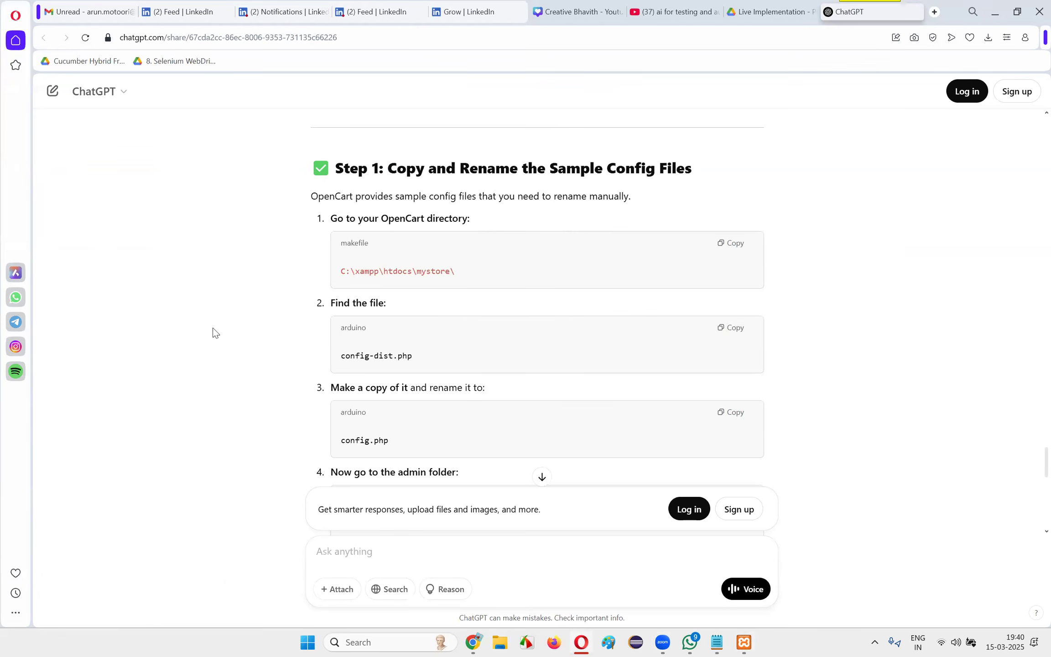
key(alt+Tab)
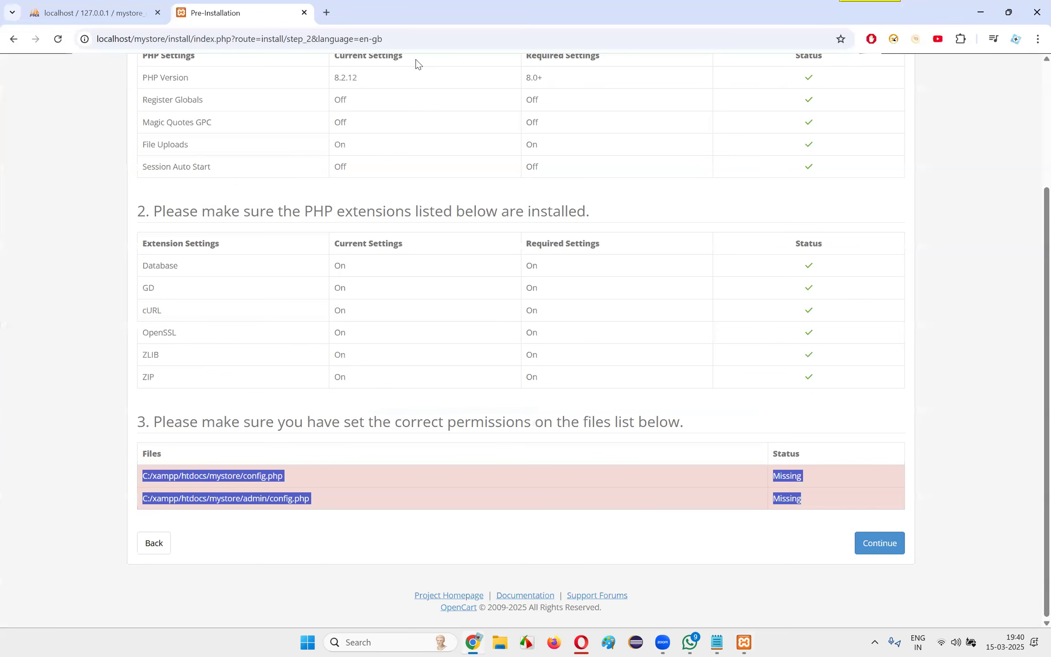
key(F5)
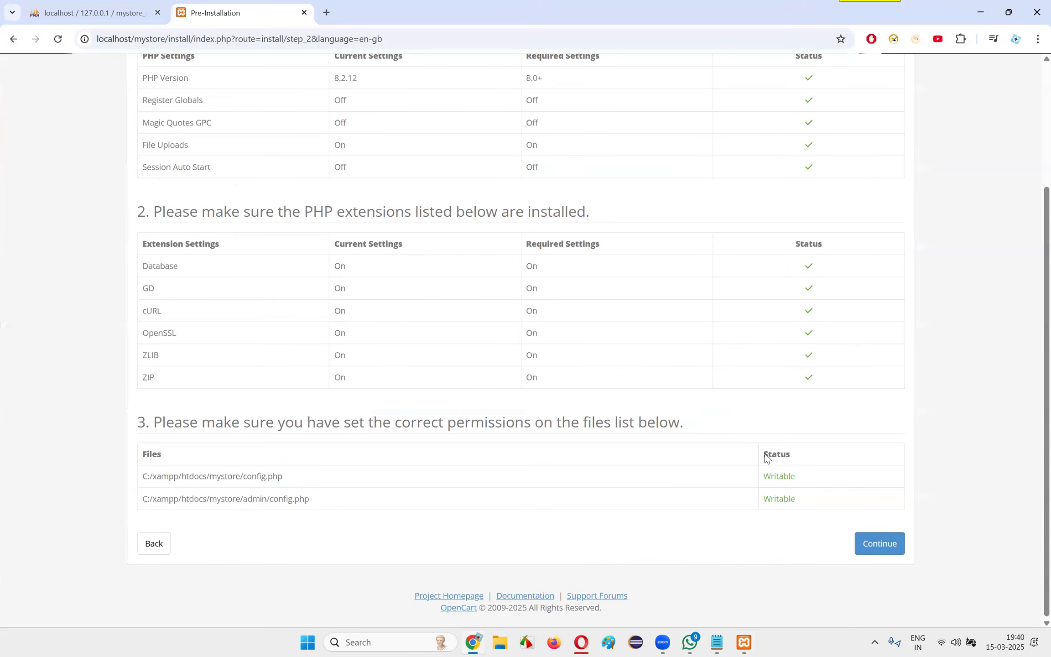
Continue from the Pre-Installation checks to the Configuration page and review the database connection details section
scroll(856, 395, up, 3)
scroll(844, 393, down, 3)
click(895, 543)
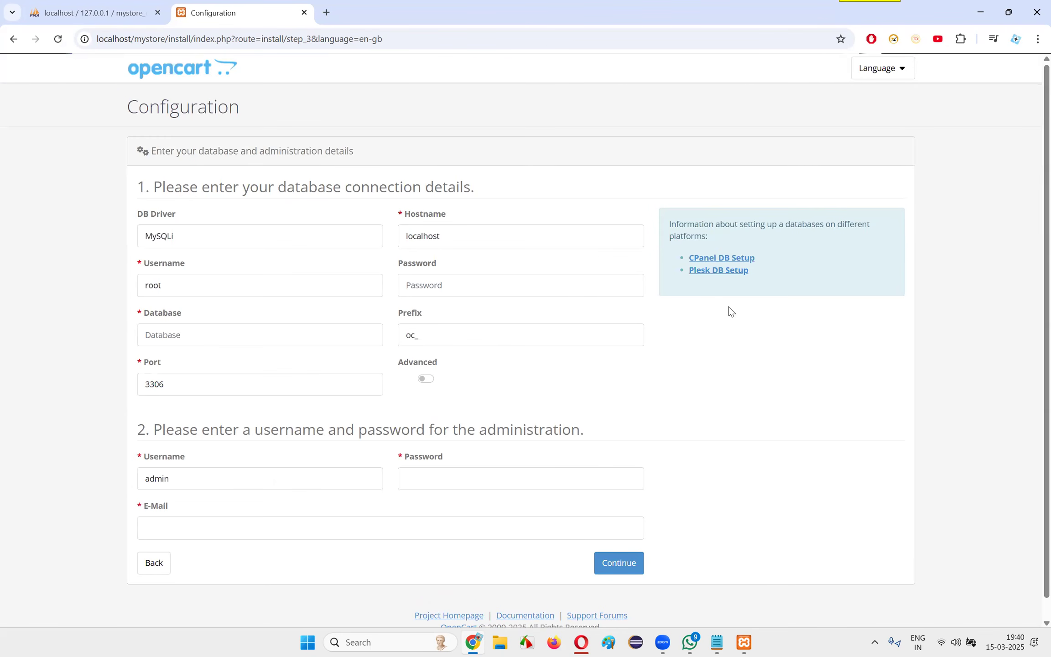
drag(181, 190, 535, 192)
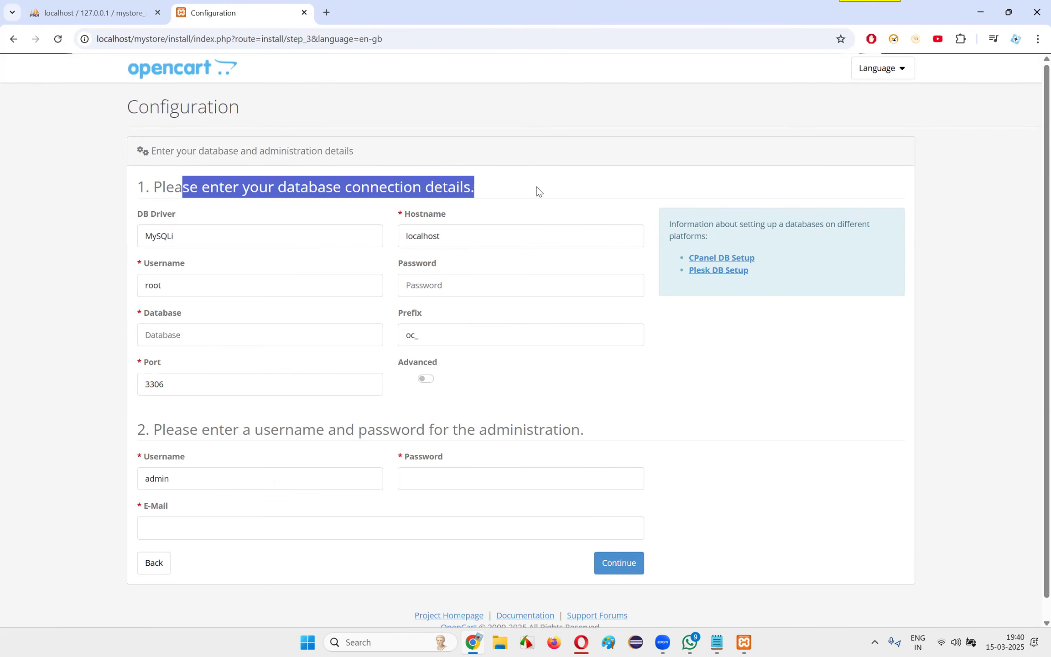
drag(465, 186, 149, 178)
click(300, 181)
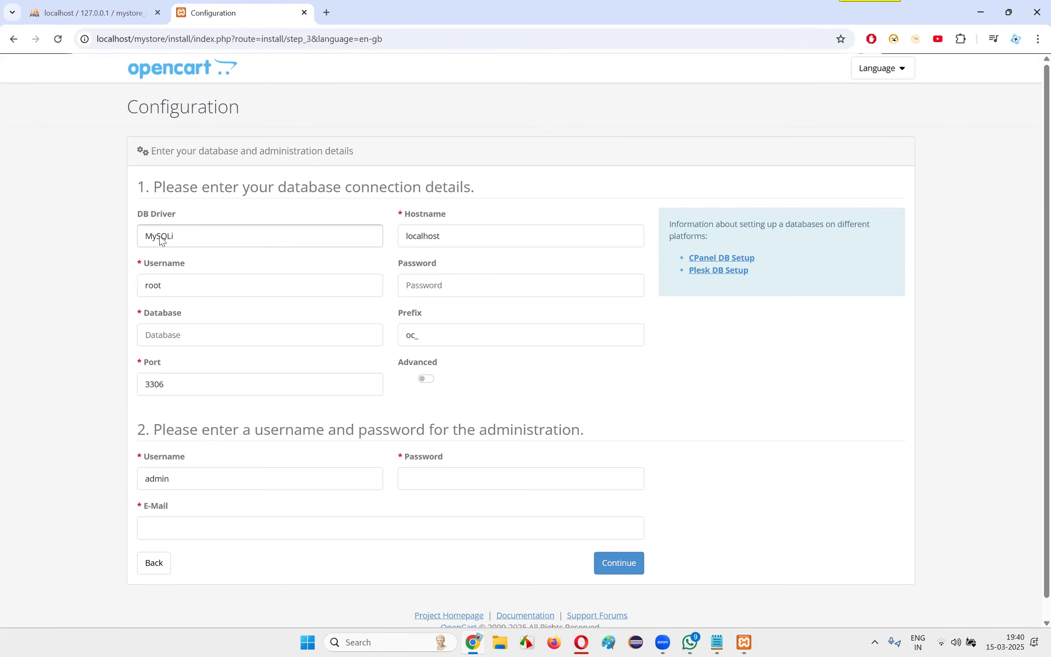
Switch to the ChatGPT guide in Opera and review the installation wizard steps through the Step 3 configuration values
key(alt+Tab)
scroll(570, 310, up, 20)
scroll(563, 295, up, 15)
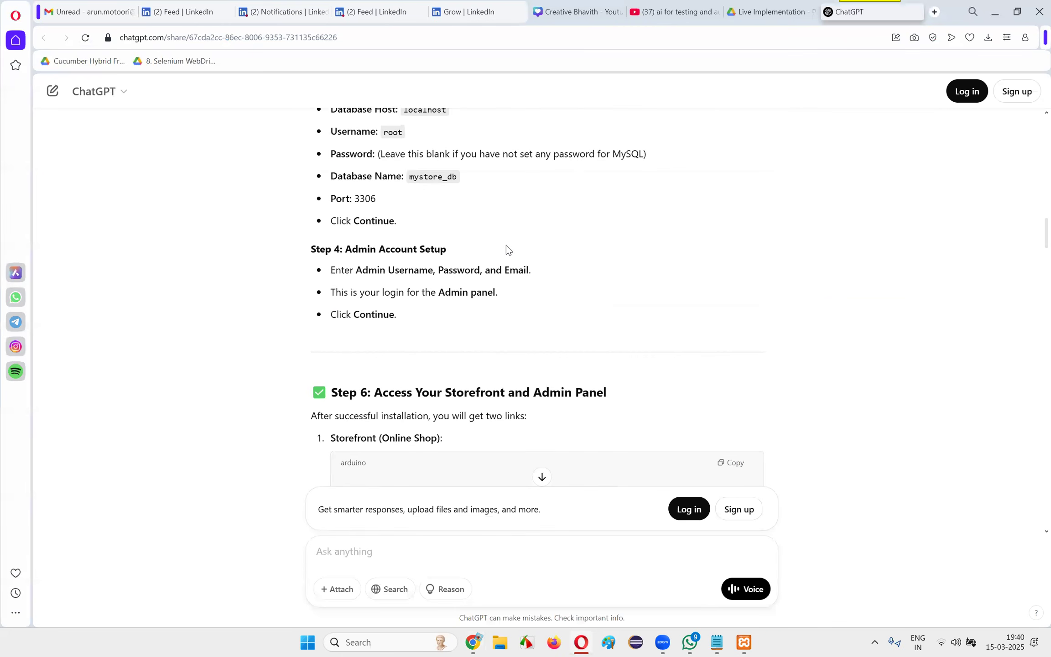
drag(453, 295, 502, 338)
drag(352, 279, 465, 277)
scroll(460, 293, up, 3)
scroll(460, 292, down, 3)
click(330, 227)
double_click(323, 246)
drag(331, 266, 772, 304)
drag(322, 306, 477, 307)
drag(331, 355, 487, 363)
click(424, 361)
double_click(425, 358)
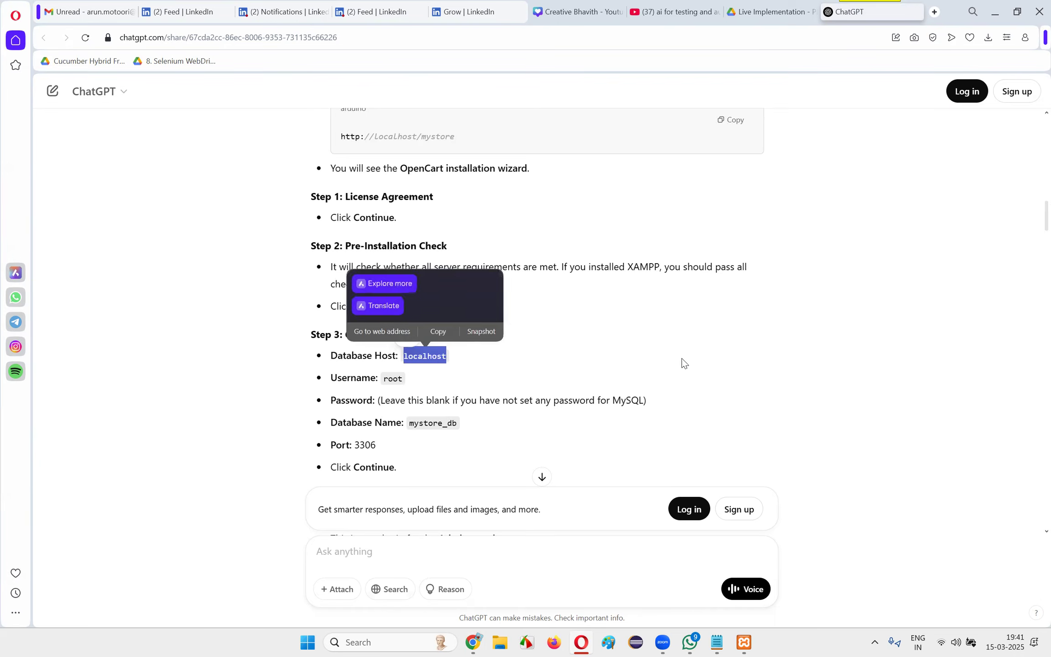
scroll(684, 361, down, 2)
Compare the guide's database host, username, password and database name entries with OpenCart's Configuration form in Chrome
key(alt+Tab)
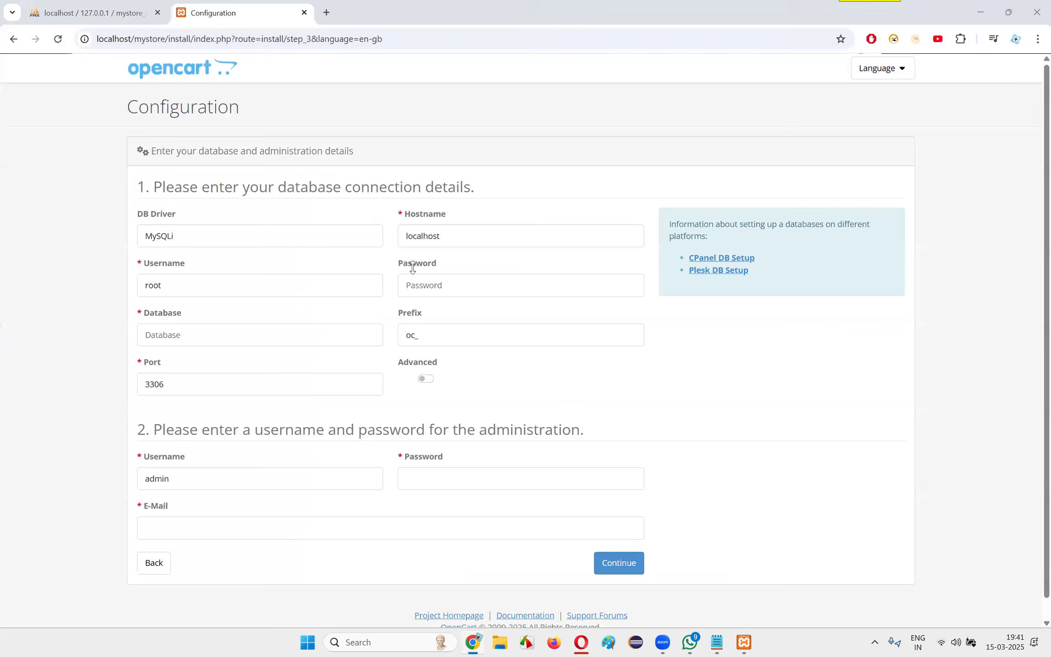
key(alt+Tab)
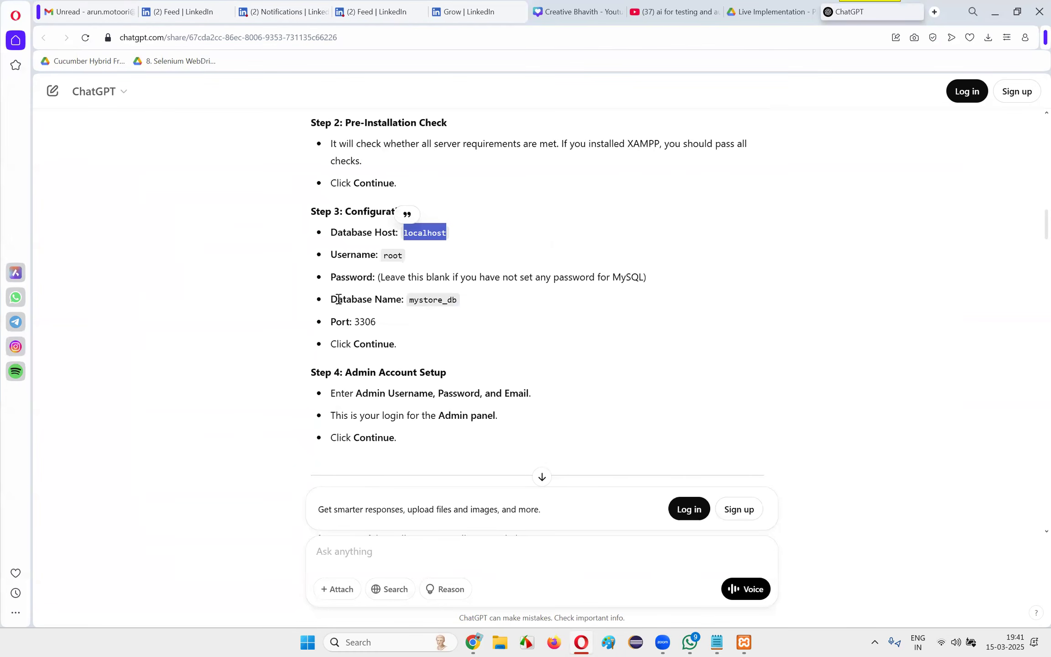
double_click(392, 256)
key(alt+Tab)
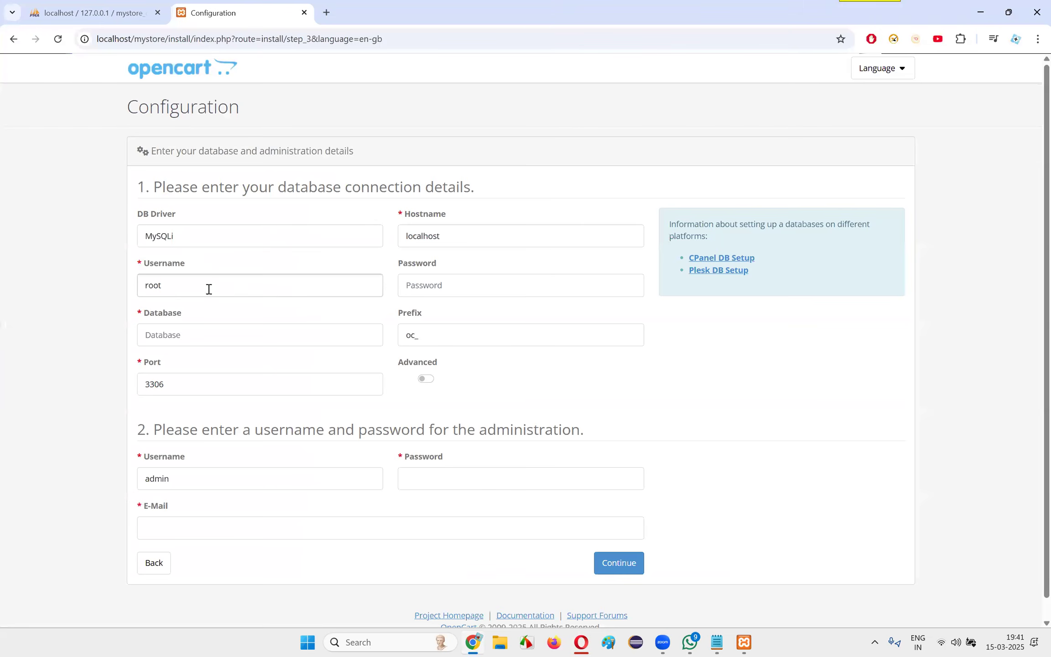
key(alt+Tab)
drag(332, 277, 555, 279)
drag(378, 277, 670, 280)
click(671, 280)
drag(565, 279, 710, 280)
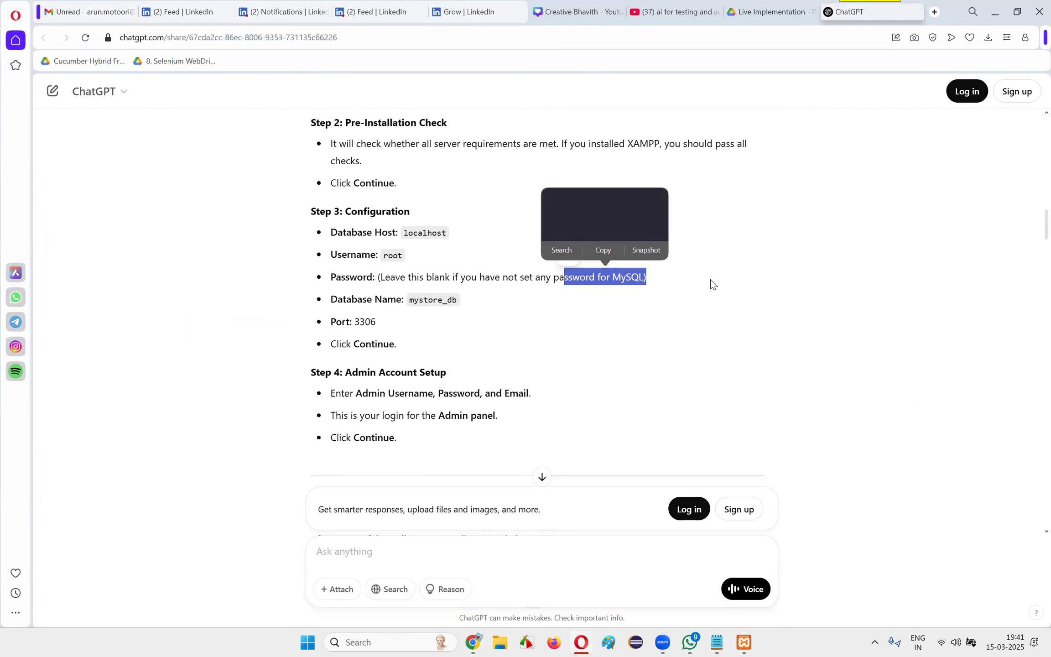
click(711, 279)
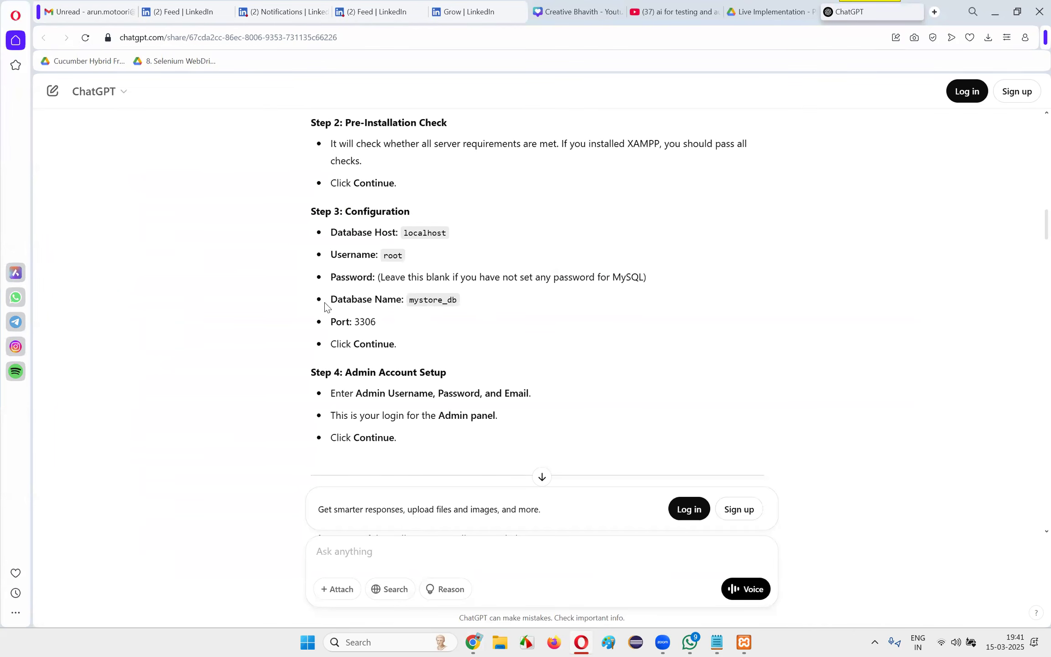
drag(326, 301, 537, 305)
Return to OpenCart's Configuration form in Chrome and enter mystore_db as the database name
key(alt+Tab)
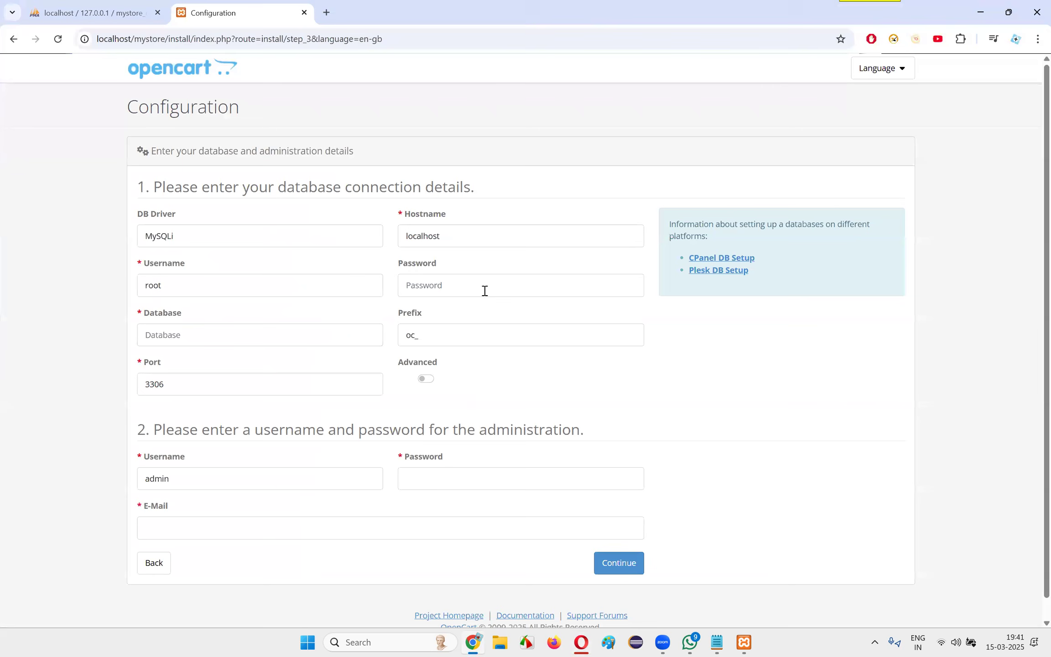
click(185, 335)
text(mystore_db)
click(185, 335)
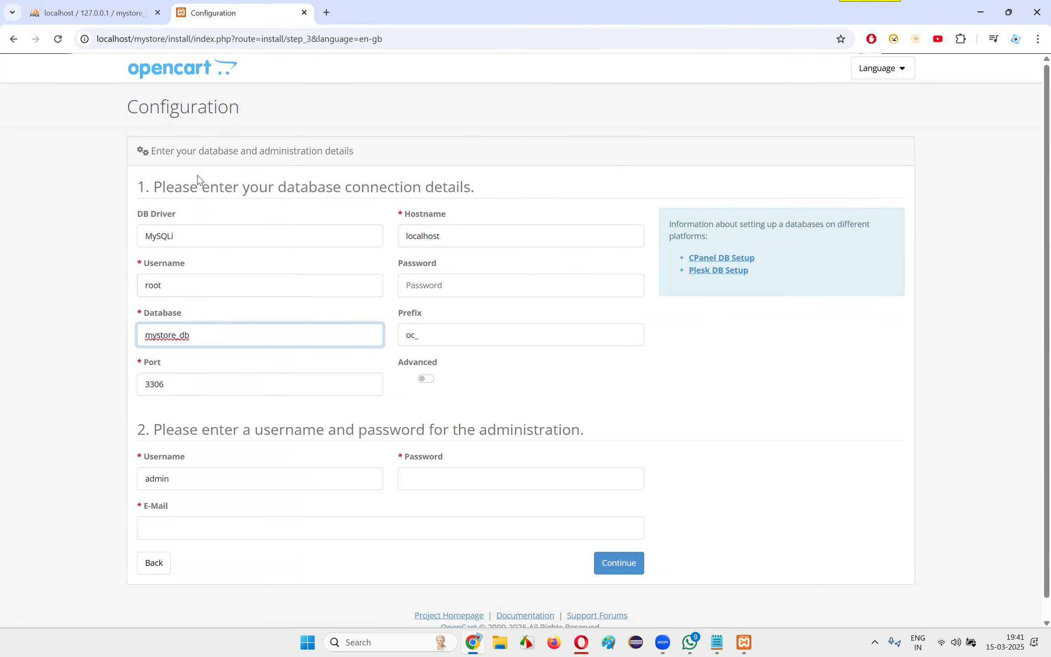
Check the entered database name against the mystore_db database listed in phpMyAdmin, ending on the Configuration form
click(91, 12)
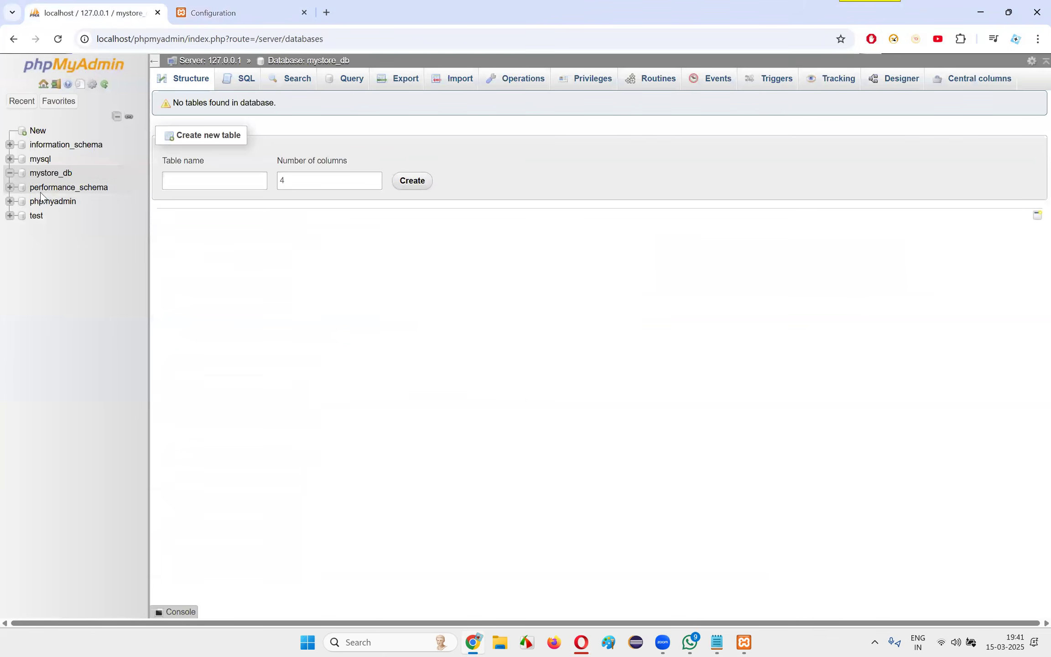
click(229, 9)
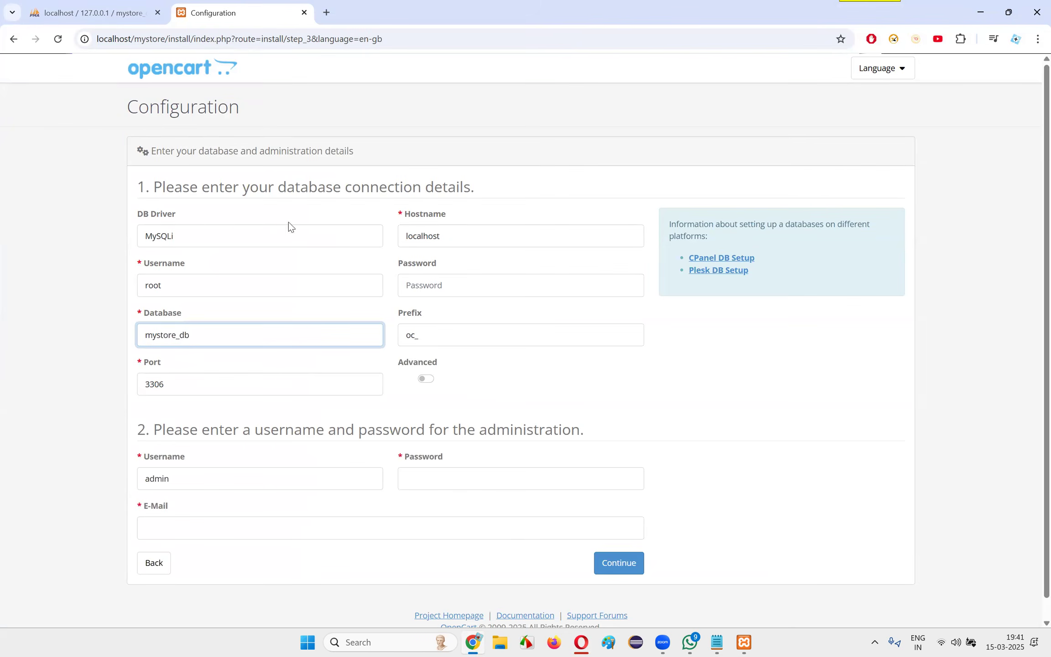
click(73, 4)
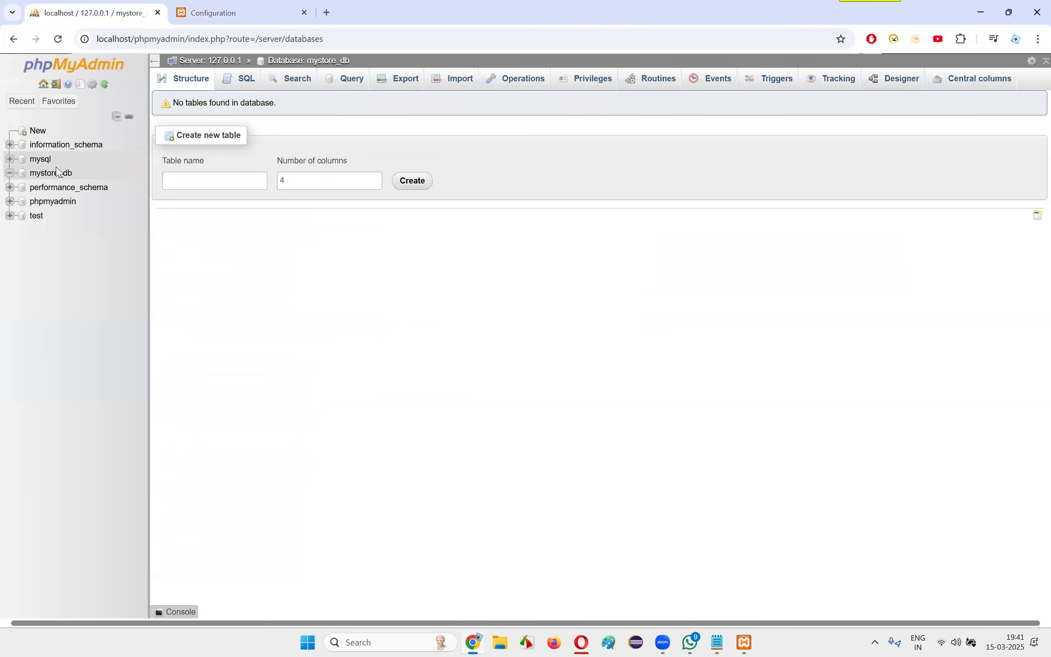
click(242, 5)
click(92, 13)
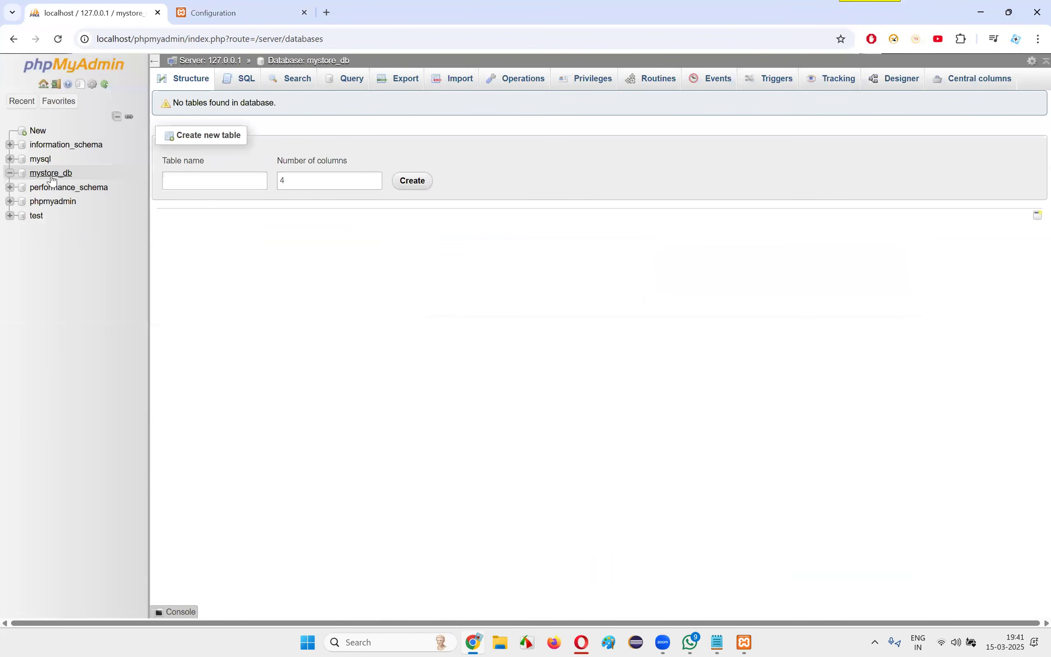
click(233, 9)
click(90, 6)
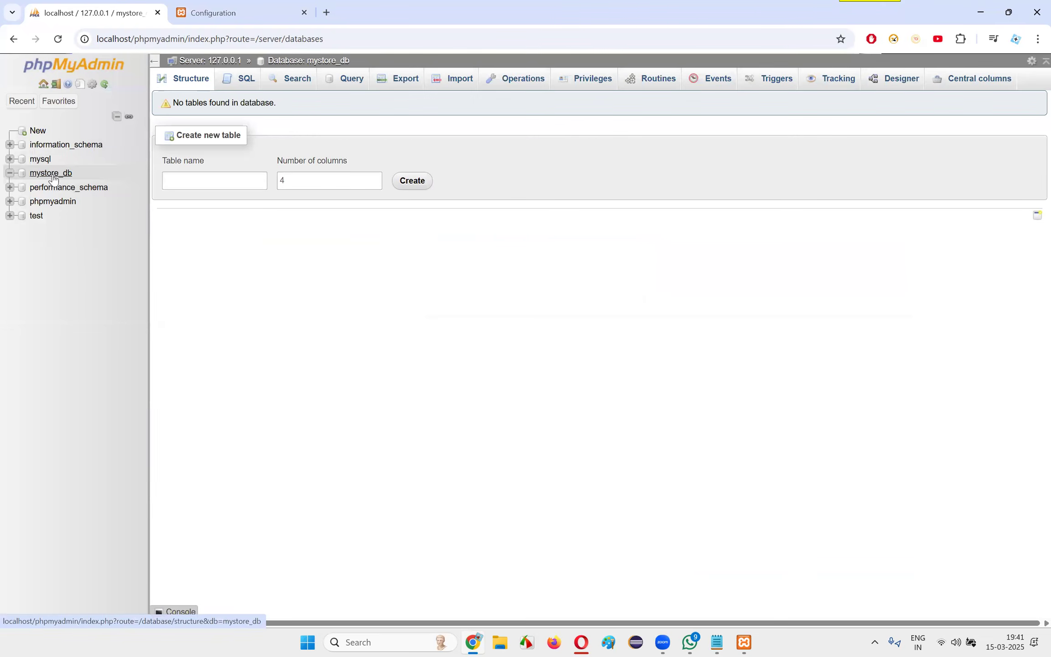
click(218, 16)
drag(201, 325, 97, 325)
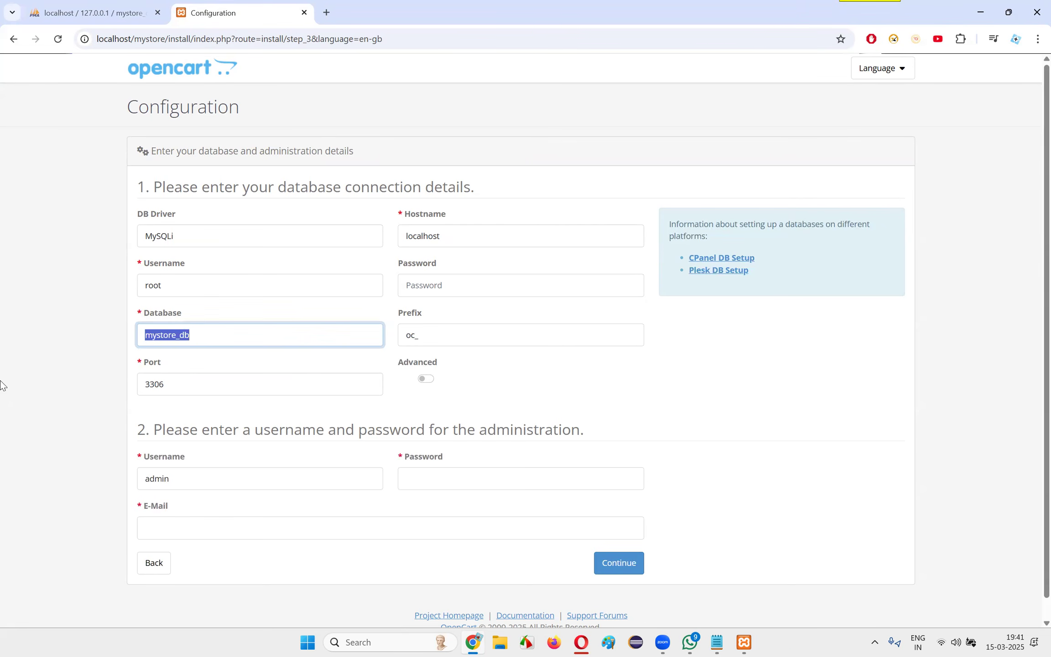
click(676, 368)
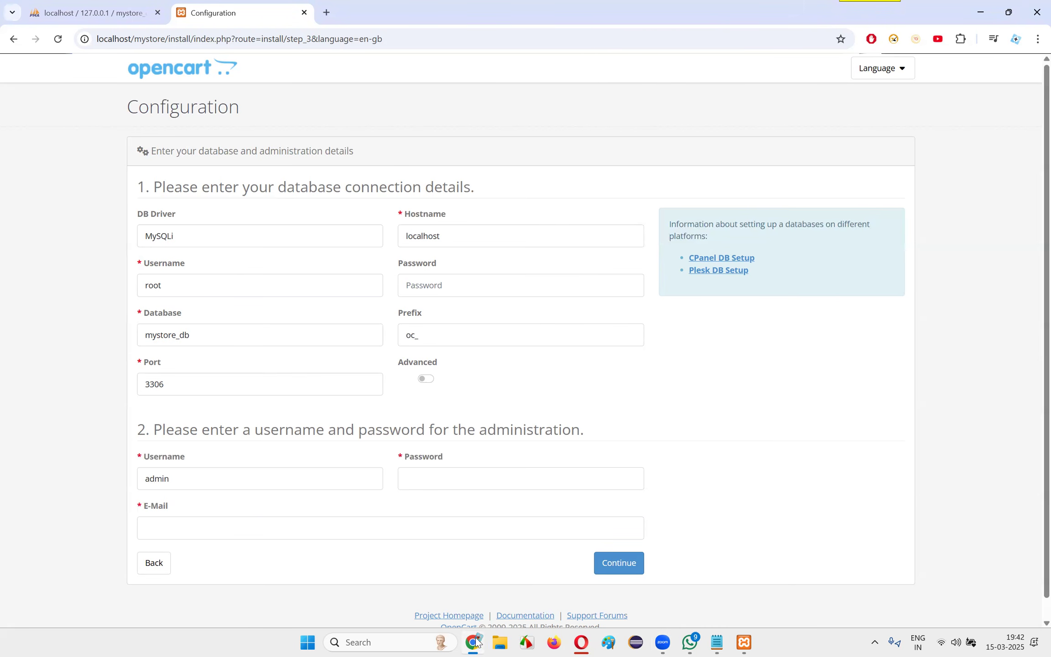
Compare the port in the ChatGPT guide's Step 3 in Opera with the port on OpenCart's Configuration form in Chrome
click(582, 642)
click(338, 333)
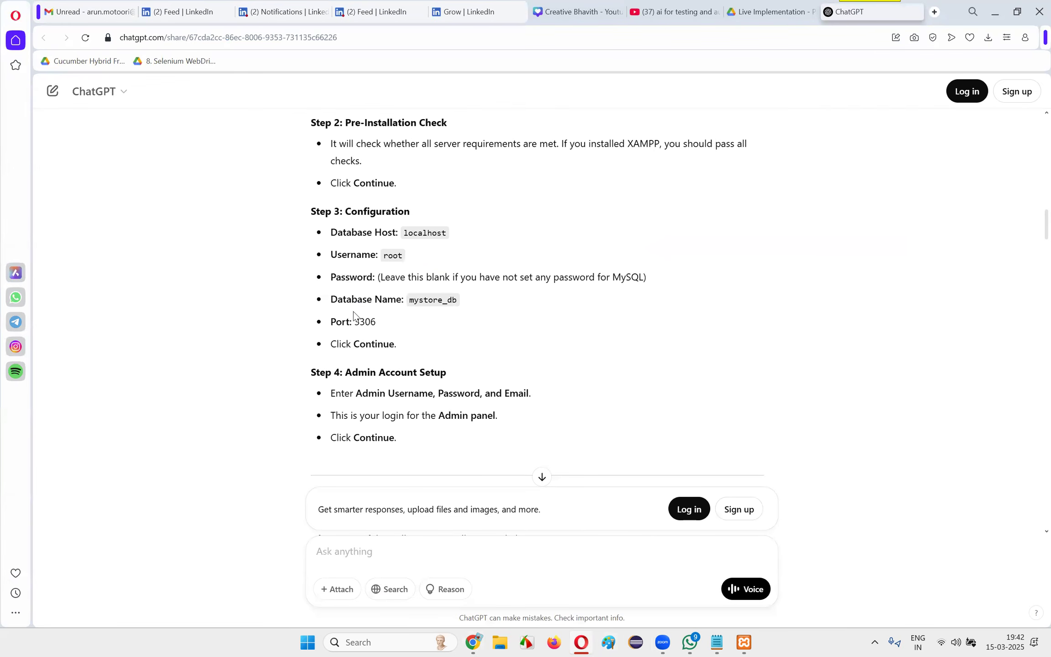
double_click(374, 321)
key(ctrl+c)
key(alt+Tab)
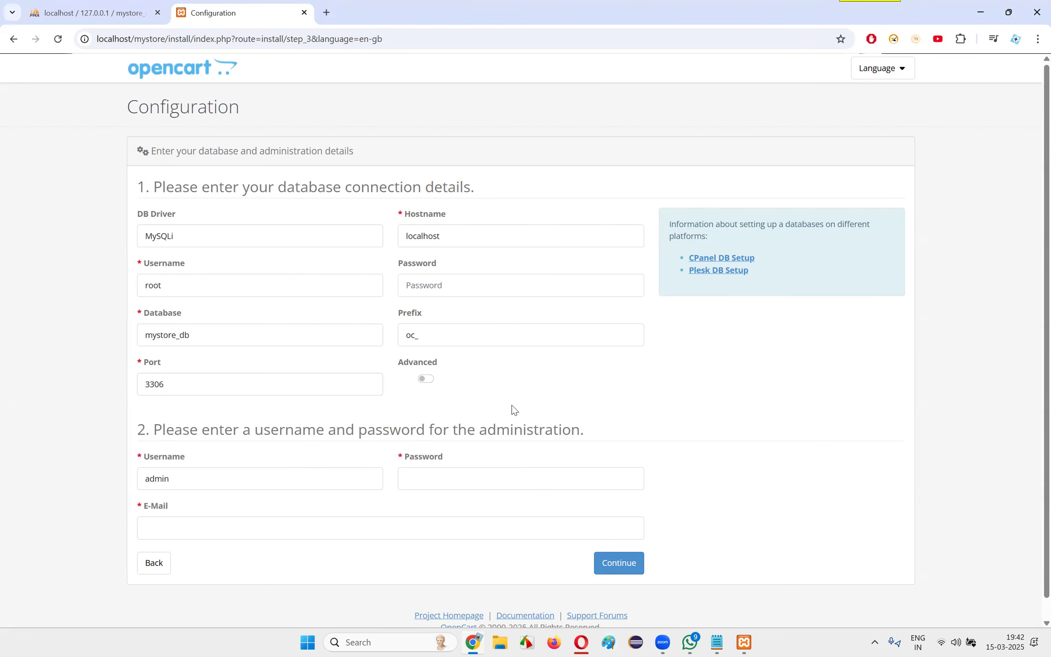
scroll(744, 392, down, 1)
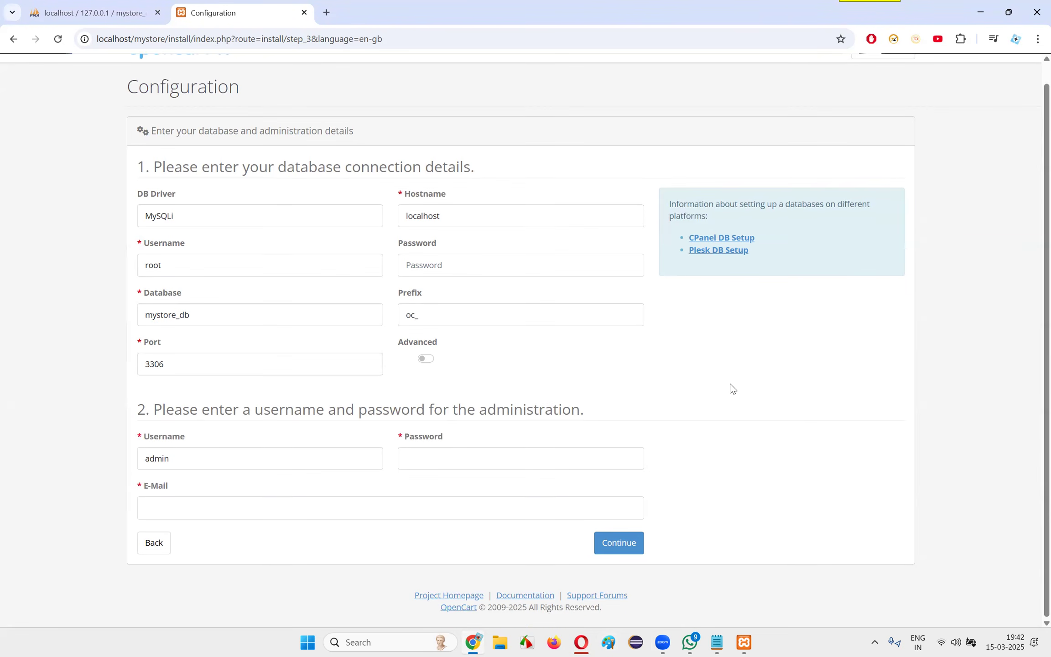
Check mystore_db in phpMyAdmin and the guide's last Step 3 instruction in Opera, ending on OpenCart's Configuration form in Chrome
click(91, 13)
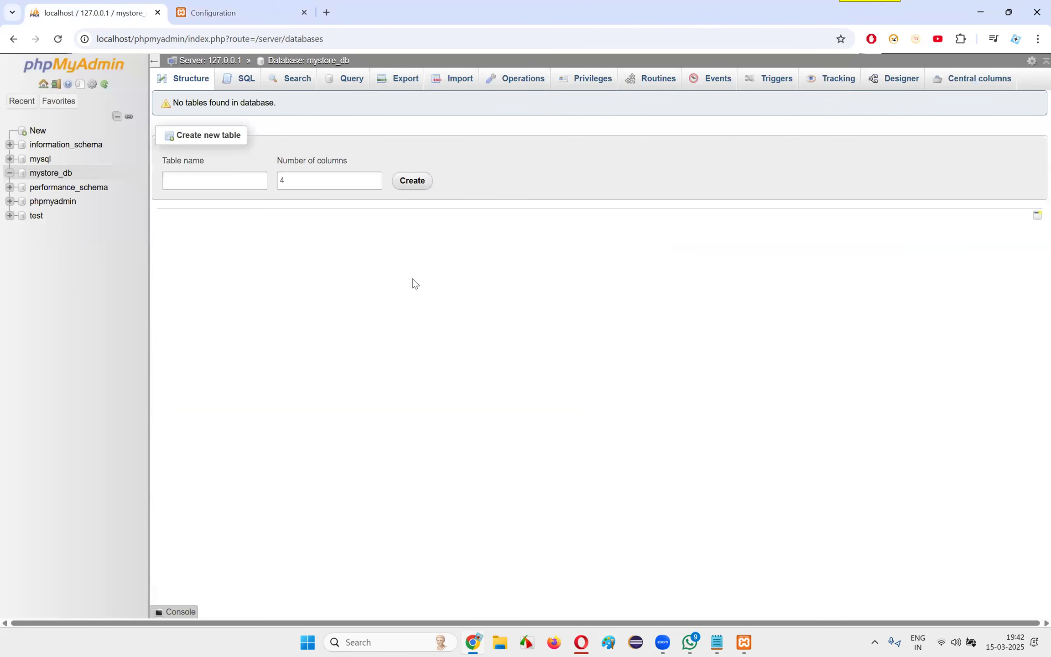
key(alt+Tab)
key(alt+Tab)
key(alt+Tab)
double_click(443, 344)
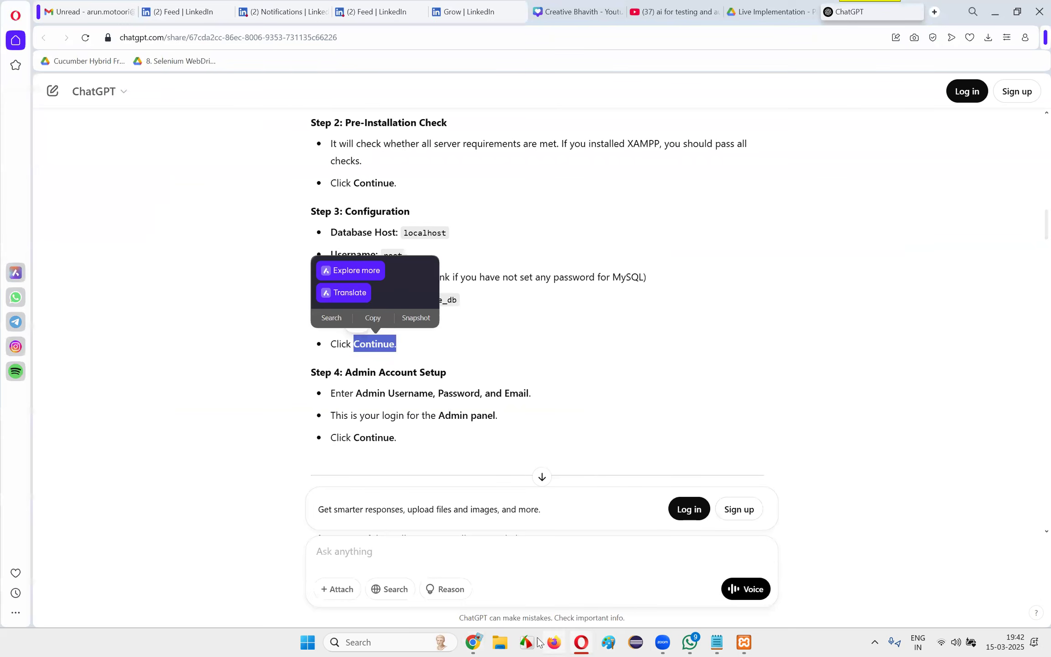
click(477, 637)
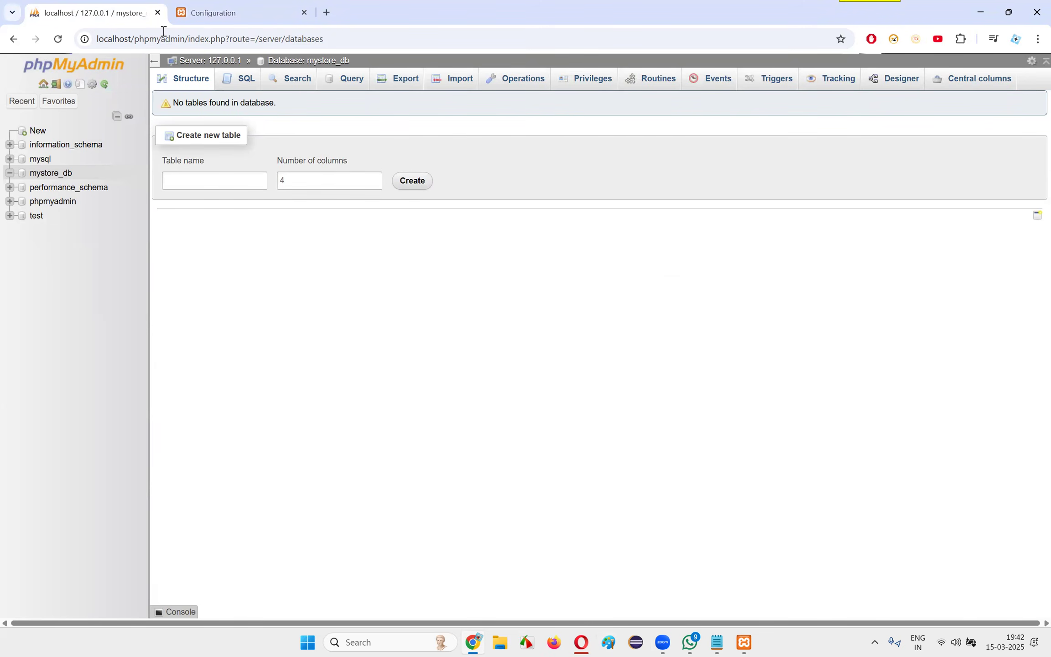
click(187, 16)
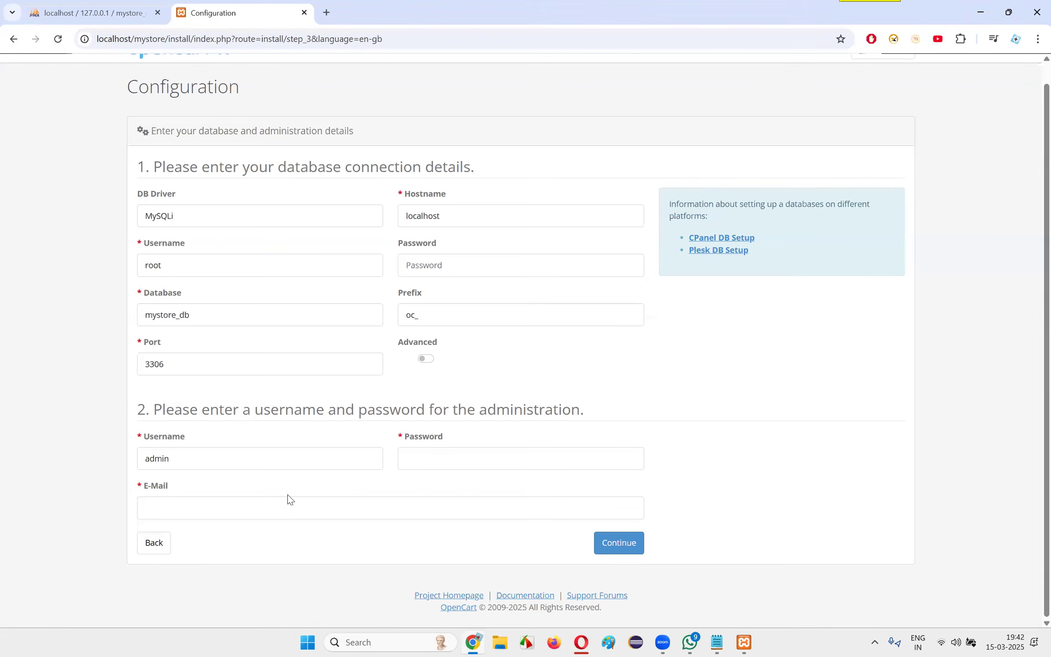
Enter the administrator password in the administration section of the Configuration form
drag(198, 408, 159, 396)
click(629, 403)
click(207, 395)
drag(250, 167, 514, 167)
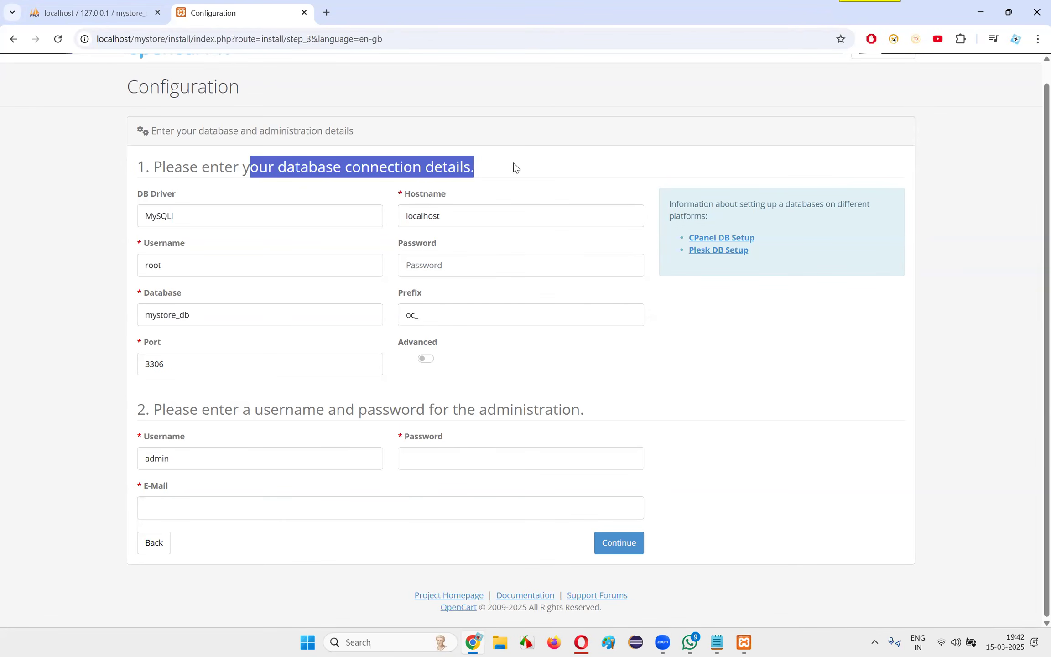
click(364, 408)
click(448, 461)
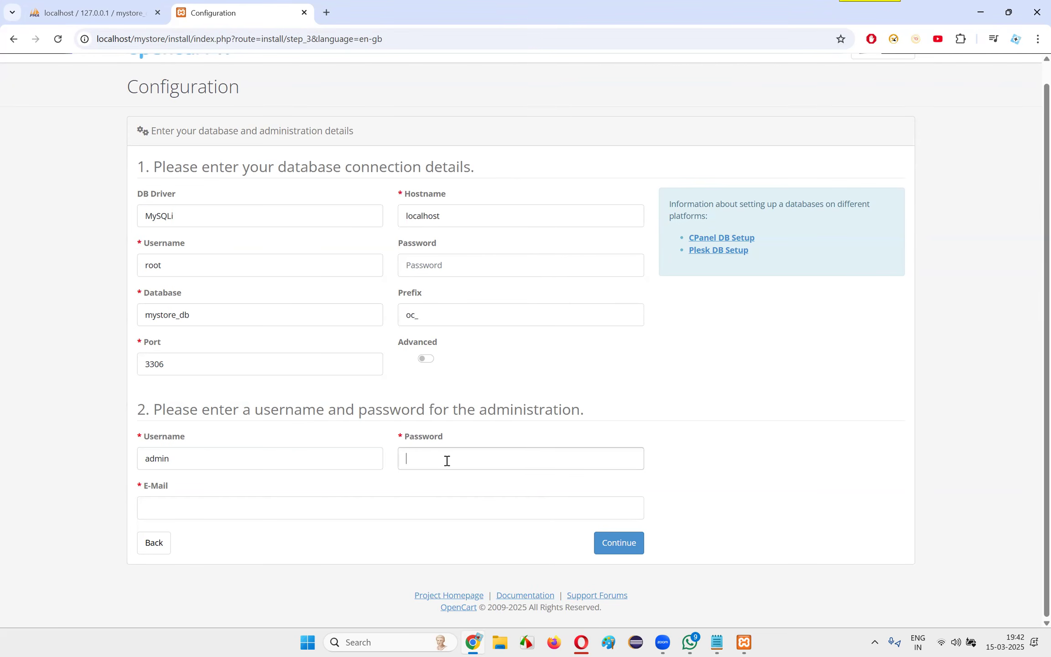
text(admin)
drag(390, 409, 593, 411)
click(633, 415)
drag(162, 409, 132, 404)
click(124, 400)
Switch to the ChatGPT guide in Opera and review Step 4: Admin Account Setup, including the Admin panel login note
click(580, 641)
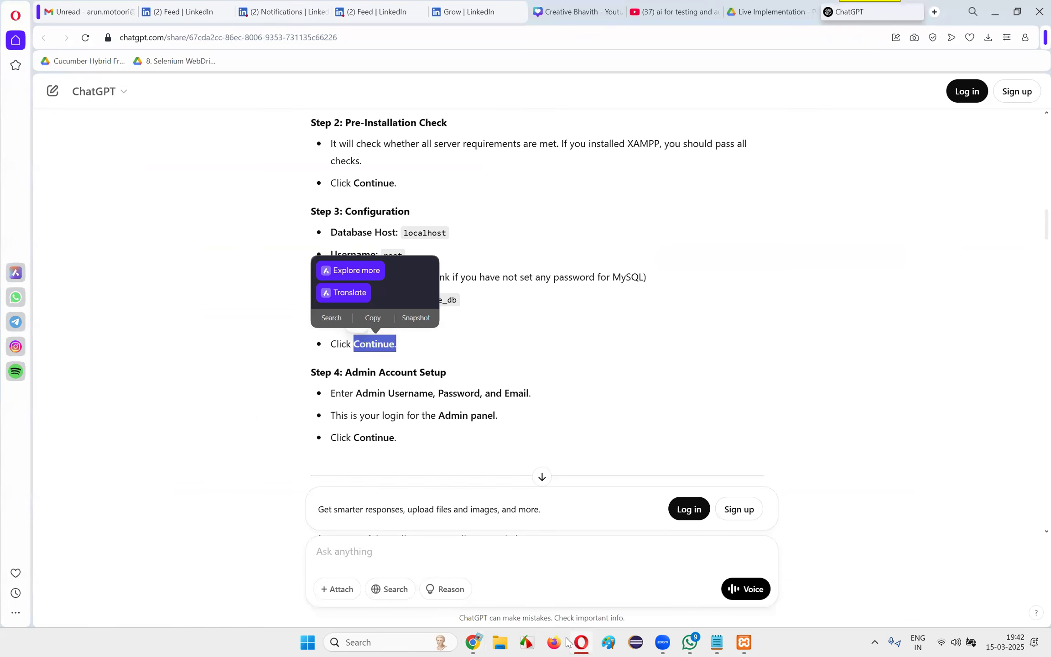
click(582, 366)
drag(332, 378, 466, 379)
click(477, 400)
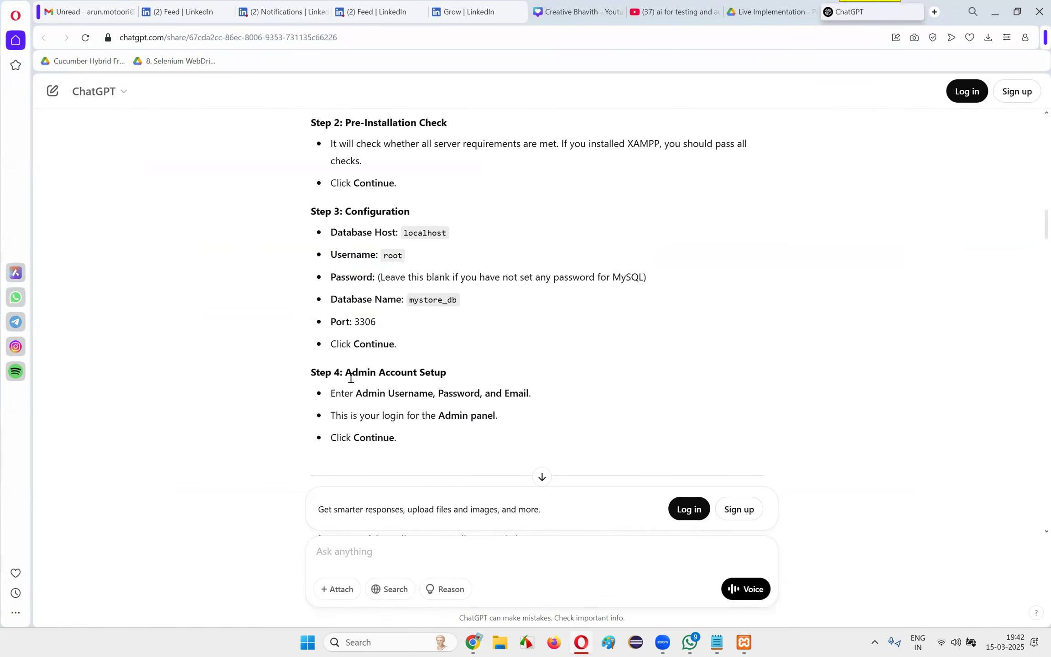
drag(342, 319, 446, 339)
click(424, 367)
drag(347, 375, 507, 367)
click(431, 402)
drag(336, 395, 577, 394)
click(577, 397)
drag(357, 393, 565, 397)
click(565, 397)
drag(348, 416, 536, 414)
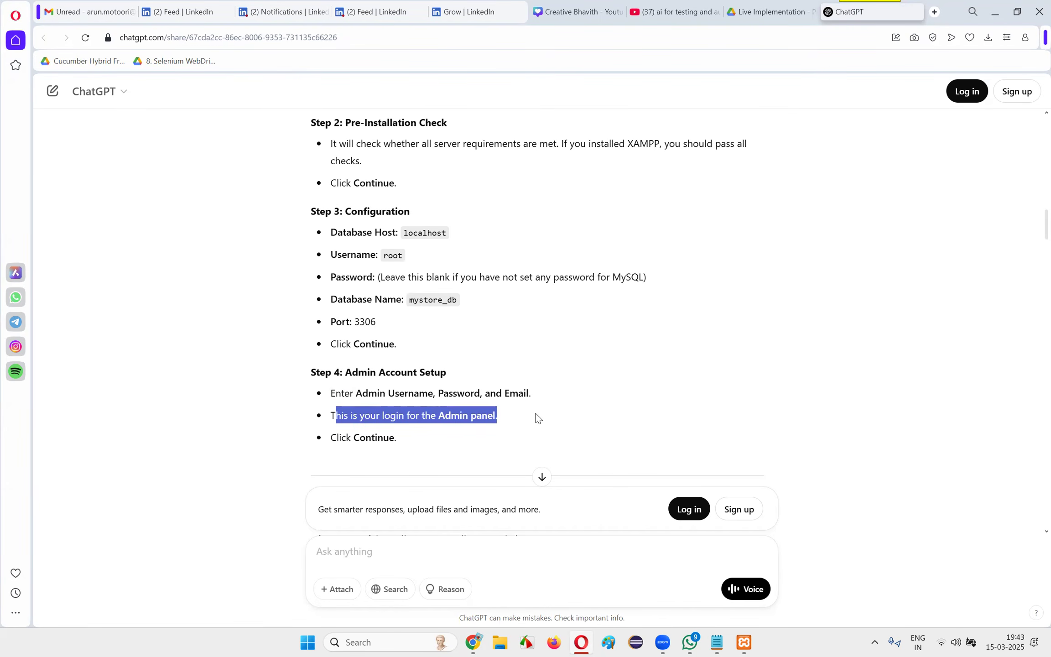
Return to OpenCart's Configuration form in Chrome and fill in the administrator's e-mail
key(alt+Tab)
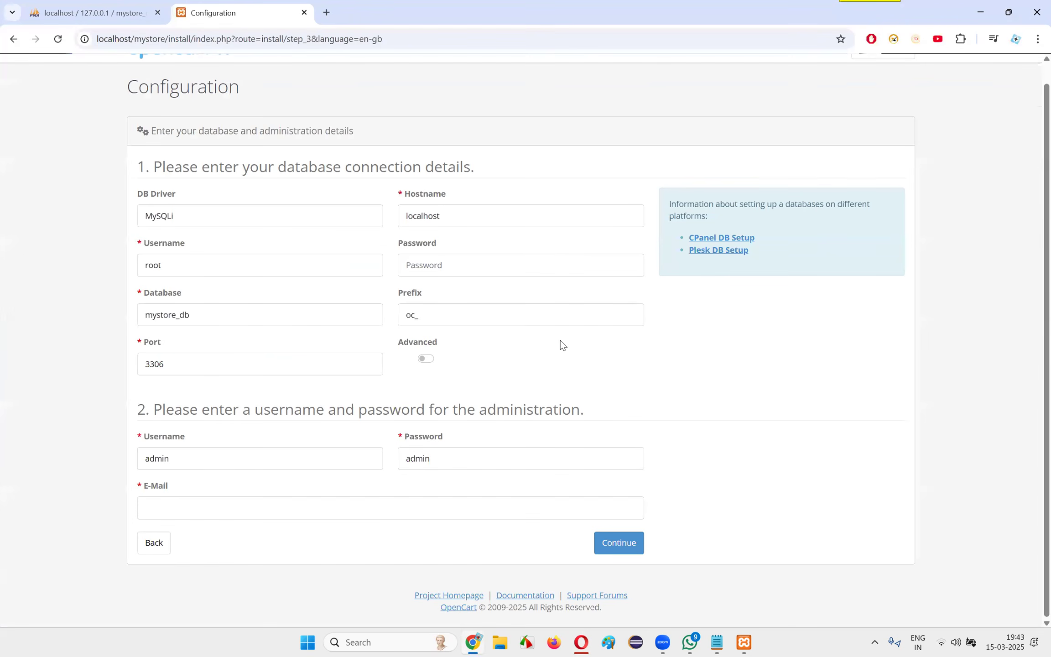
click(197, 507)
click(270, 541)
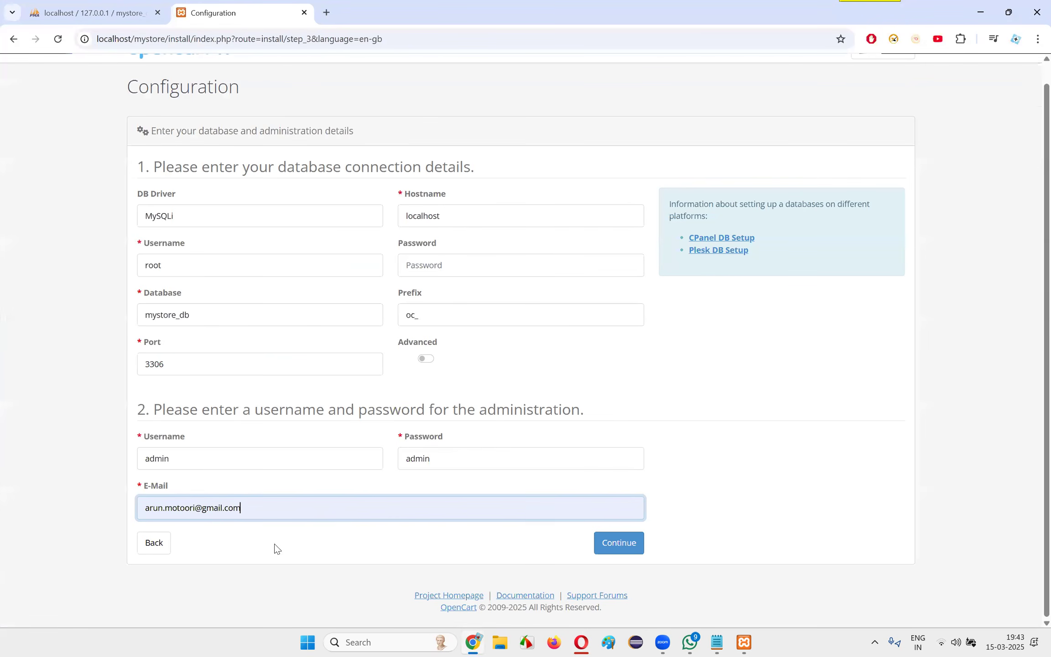
Compare the guide's Admin panel login instructions in Opera with the administration username and password on OpenCart's Configuration form
key(alt+Tab)
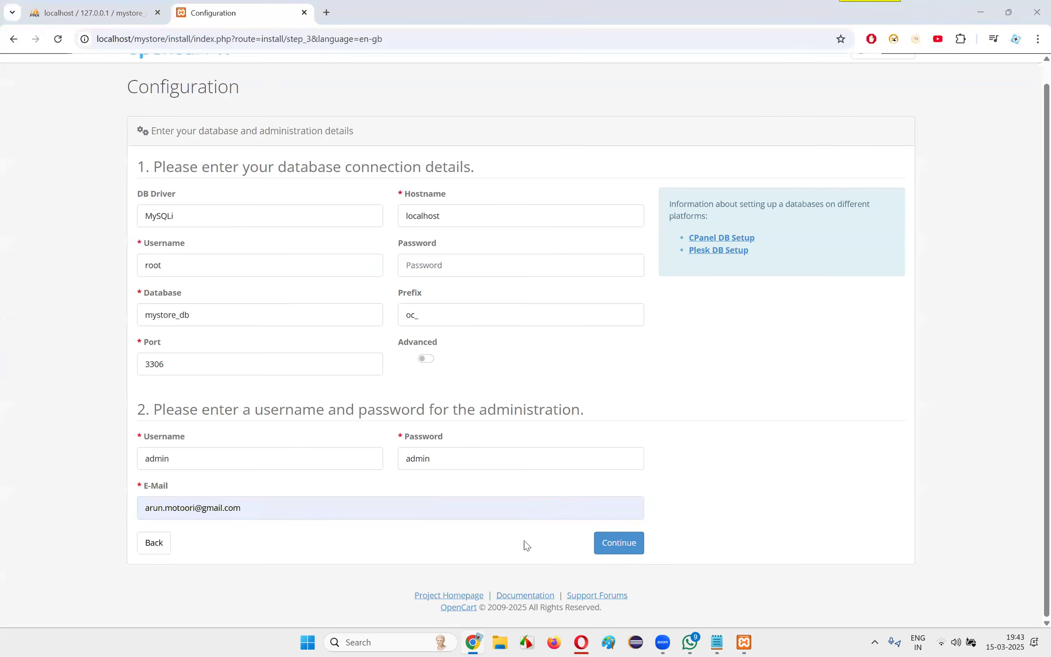
click(525, 453)
drag(360, 416, 586, 419)
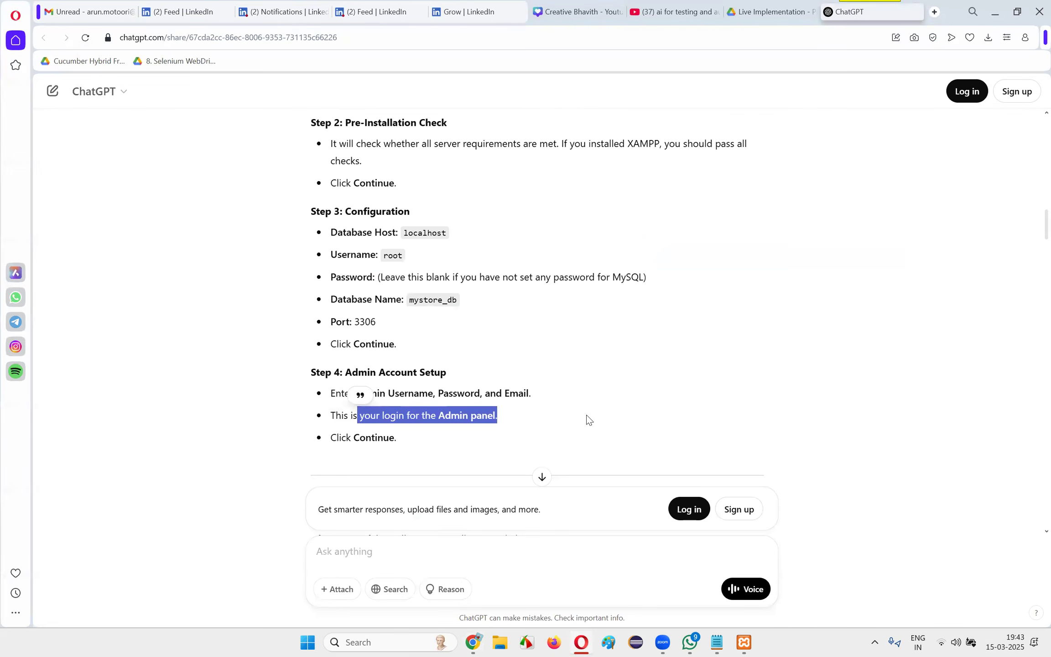
click(525, 458)
key(alt+Tab)
drag(446, 459, 393, 458)
drag(140, 458, 192, 457)
double_click(419, 458)
key(alt+Tab)
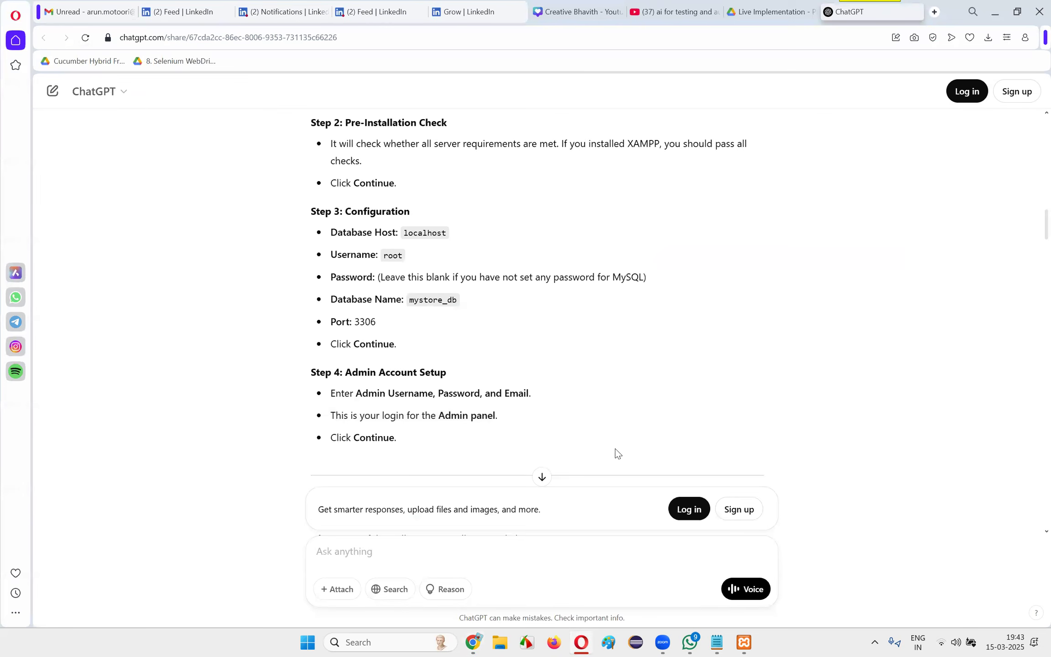
key(alt+Tab)
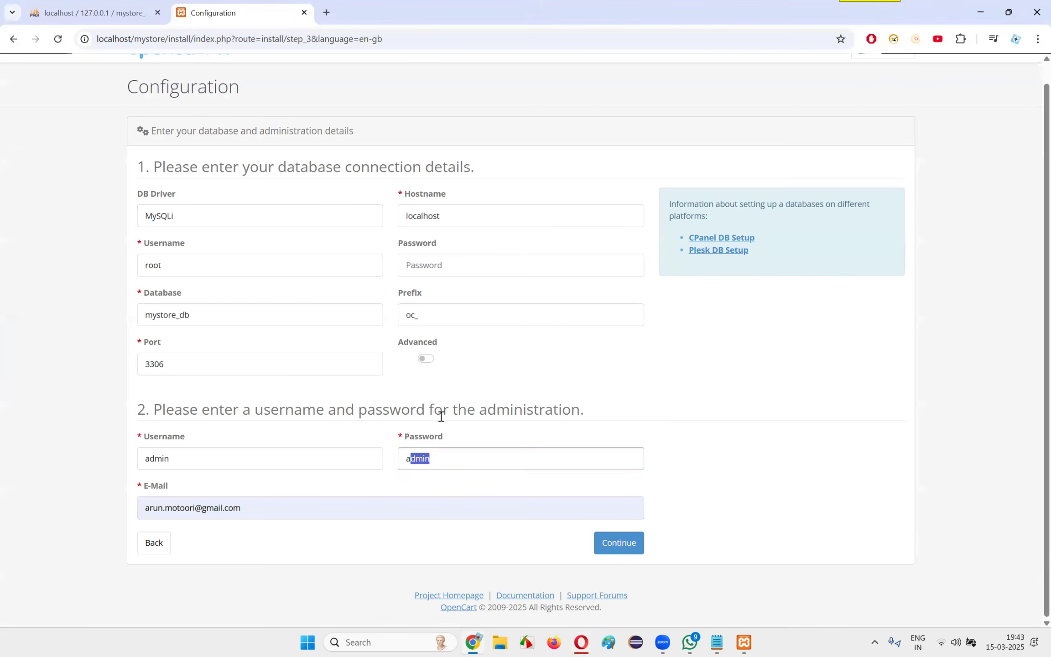
click(725, 446)
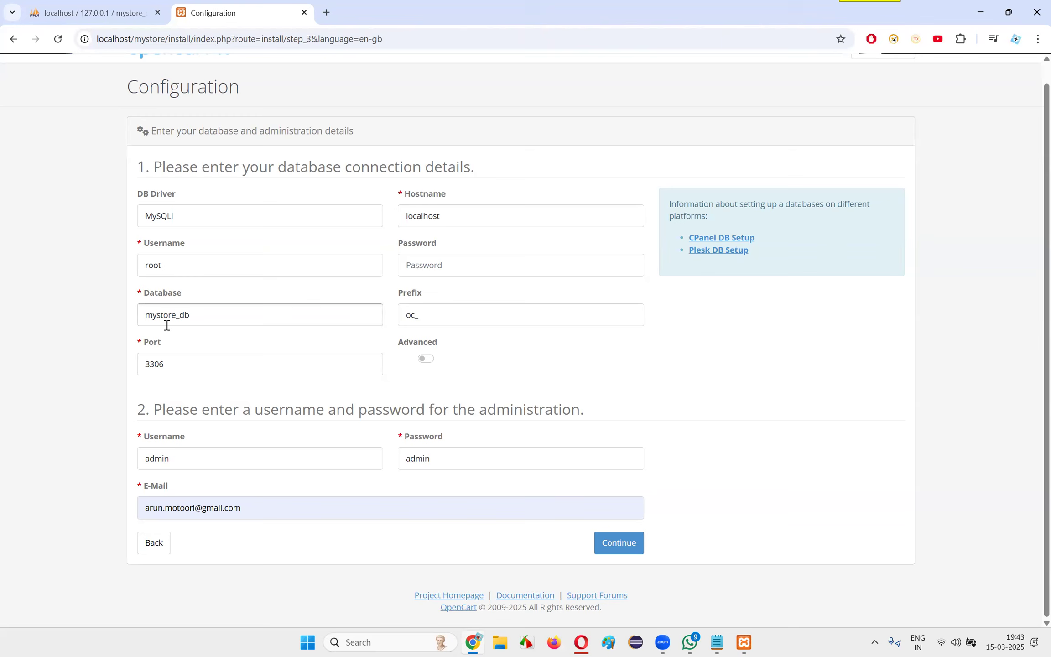
key(Return)
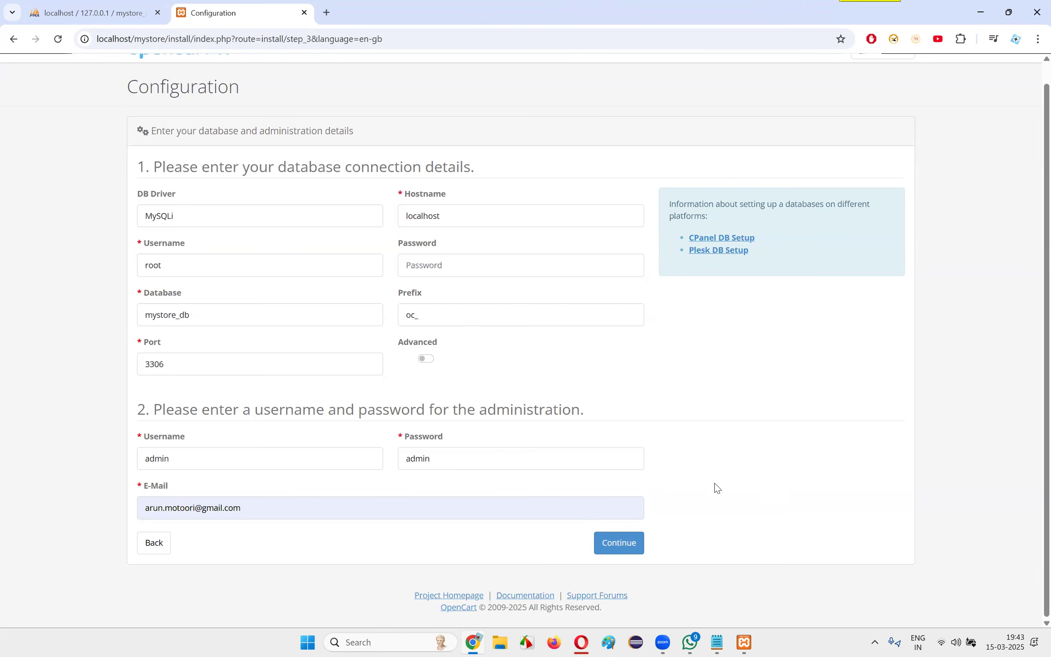
Switch to the guide in Opera and review Step 4 and the storefront link in Step 6: Access Your Storefront and Admin Panel
key(alt+Tab)
drag(361, 395, 546, 429)
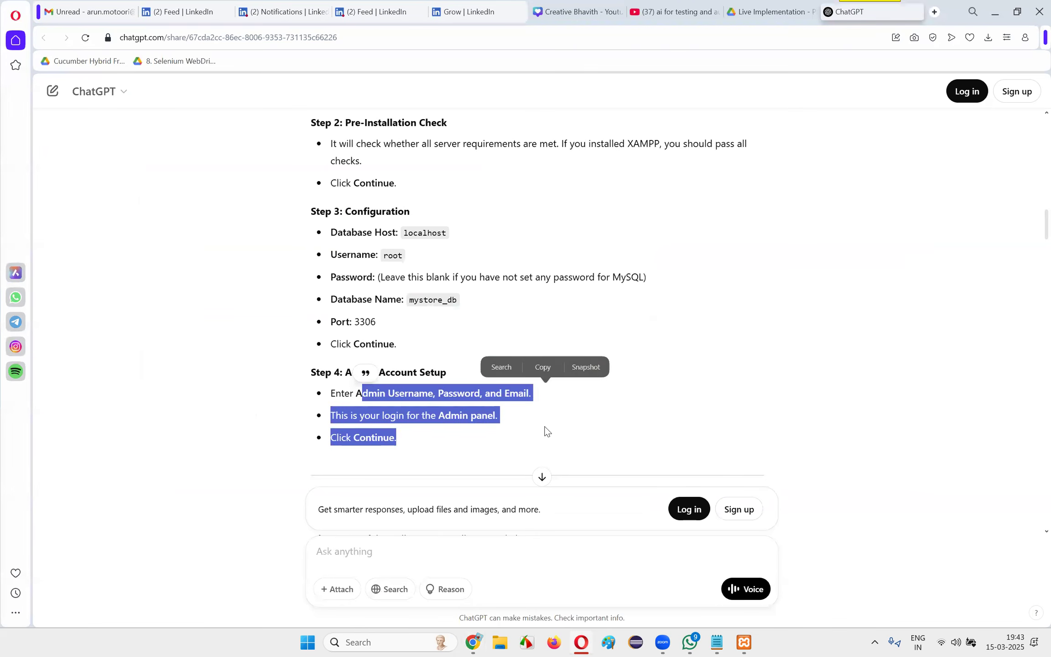
scroll(554, 361, down, 5)
scroll(553, 361, up, 2)
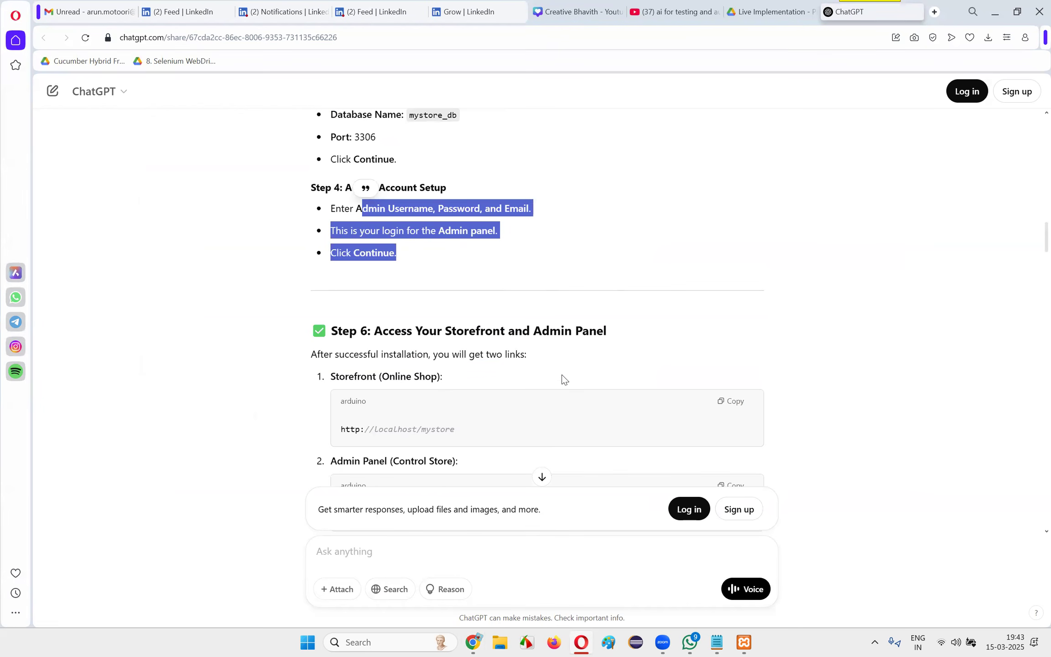
drag(316, 378, 472, 378)
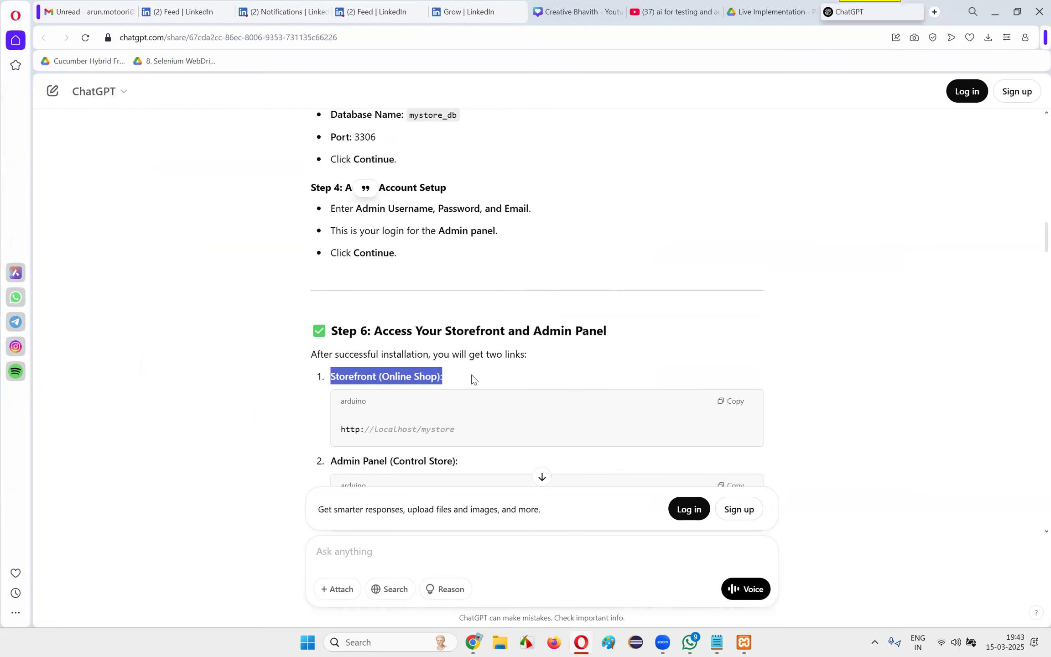
click(473, 375)
scroll(473, 375, down, 1)
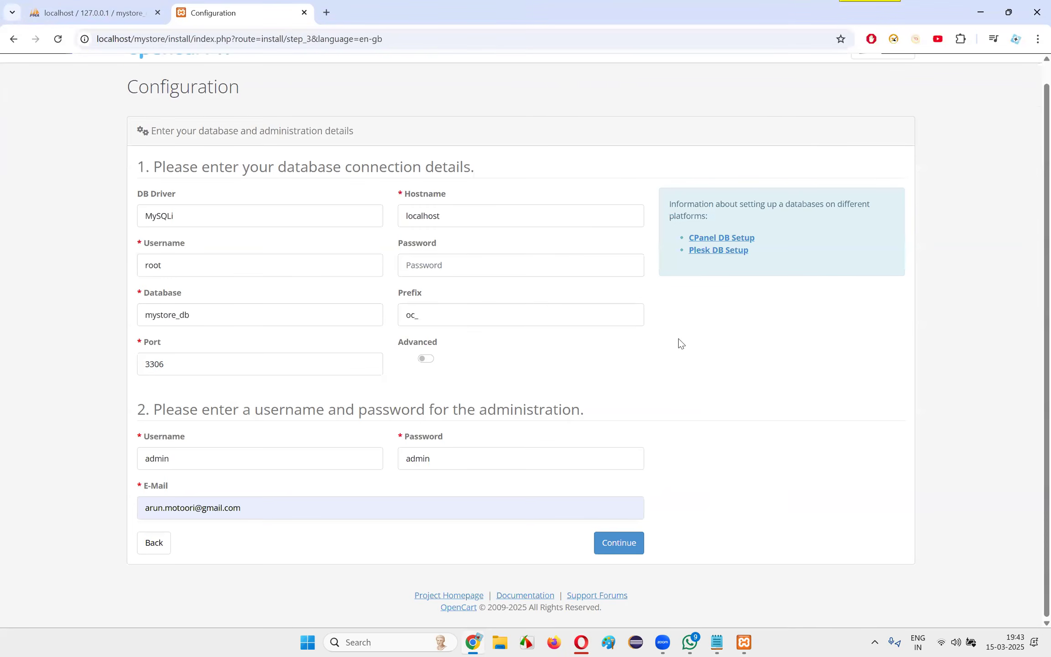
Look over the completed Configuration form in Chrome and try to continue the OpenCart installation
scroll(569, 349, up, 1)
scroll(155, 252, down, 1)
scroll(282, 261, up, 1)
scroll(350, 270, down, 1)
click(612, 545)
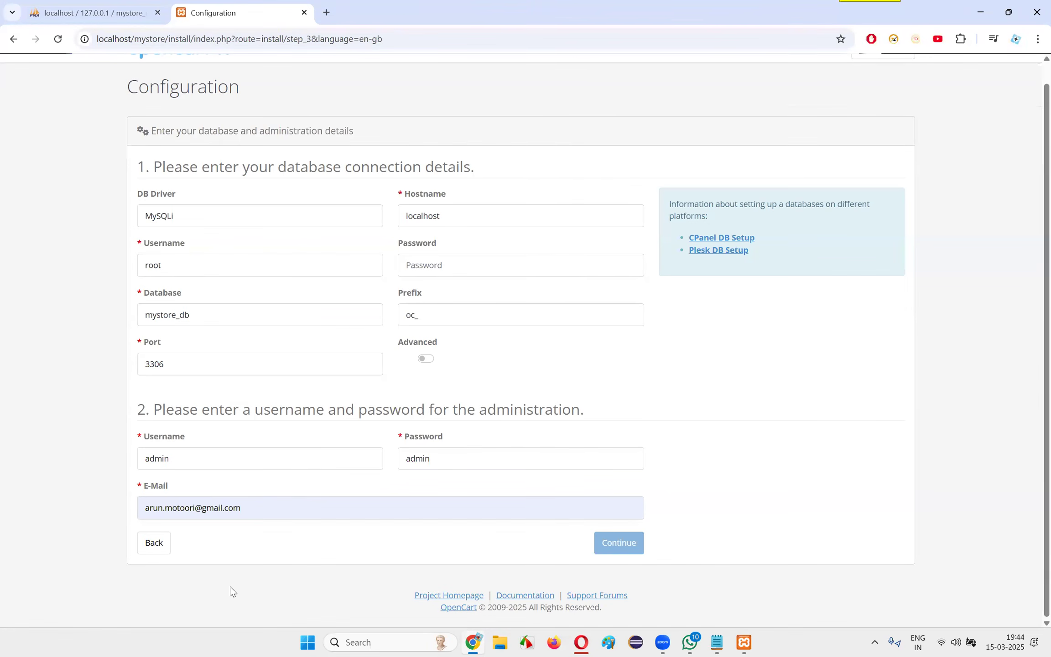
Copy OpenCart's database link error message and send it to ChatGPT in Opera
drag(197, 176, 360, 171)
click(393, 175)
drag(183, 184, 135, 151)
key(ctrl+c)
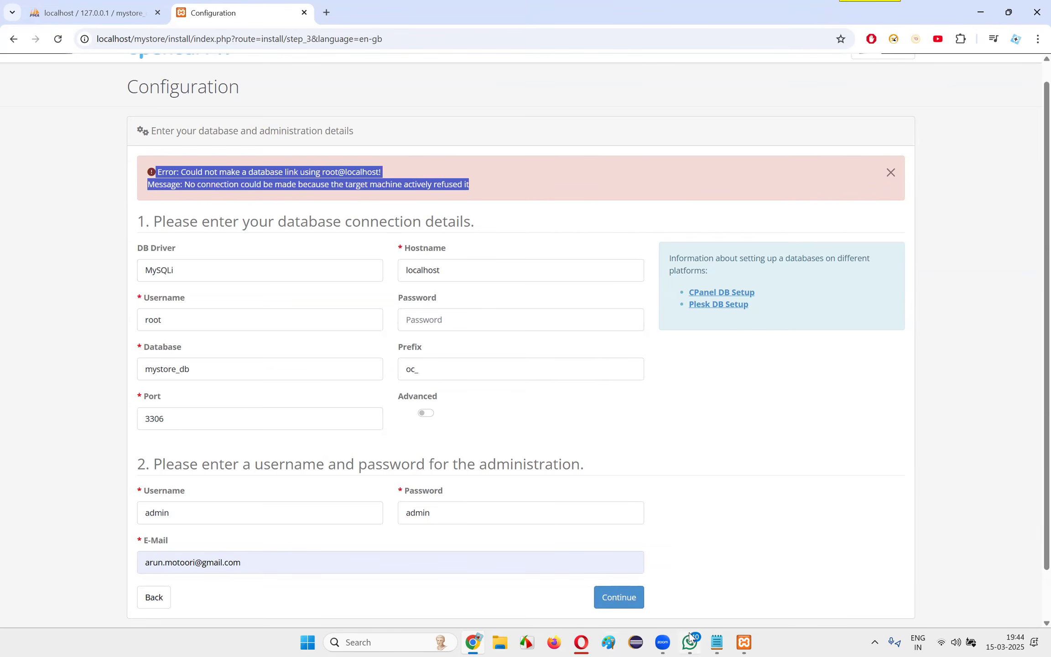
click(581, 643)
key(ctrl+v)
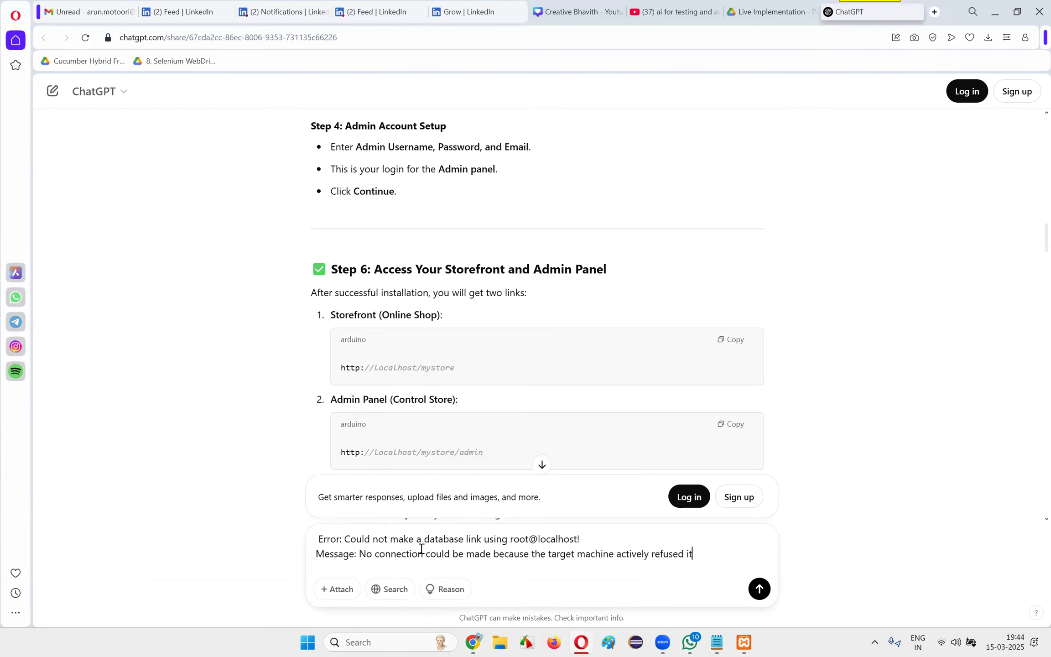
key(Return)
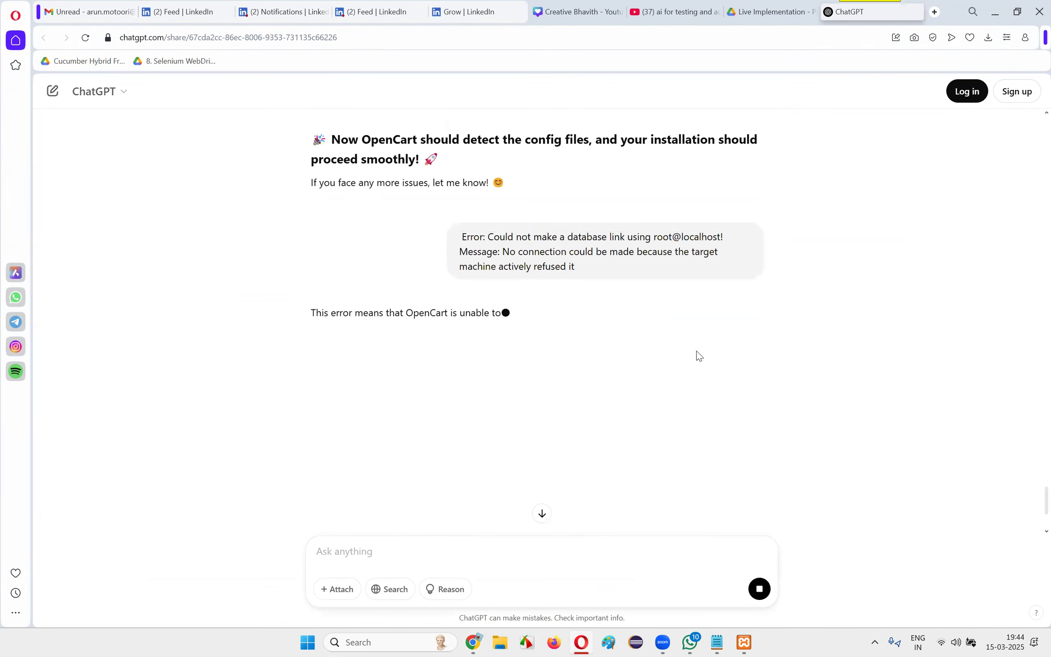
Read ChatGPT's first suggested fix, then switch to XAMPP Control Panel and start the MySQL module
drag(488, 314, 600, 328)
click(656, 328)
drag(663, 315, 712, 328)
click(710, 329)
scroll(695, 333, down, 2)
drag(349, 335, 457, 337)
click(744, 642)
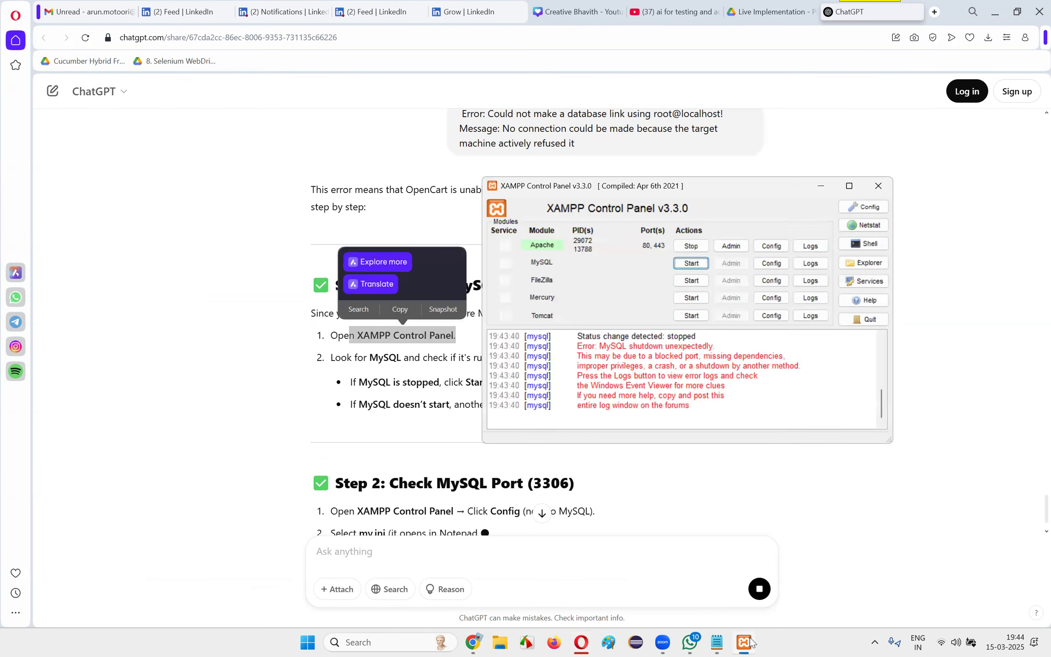
click(691, 264)
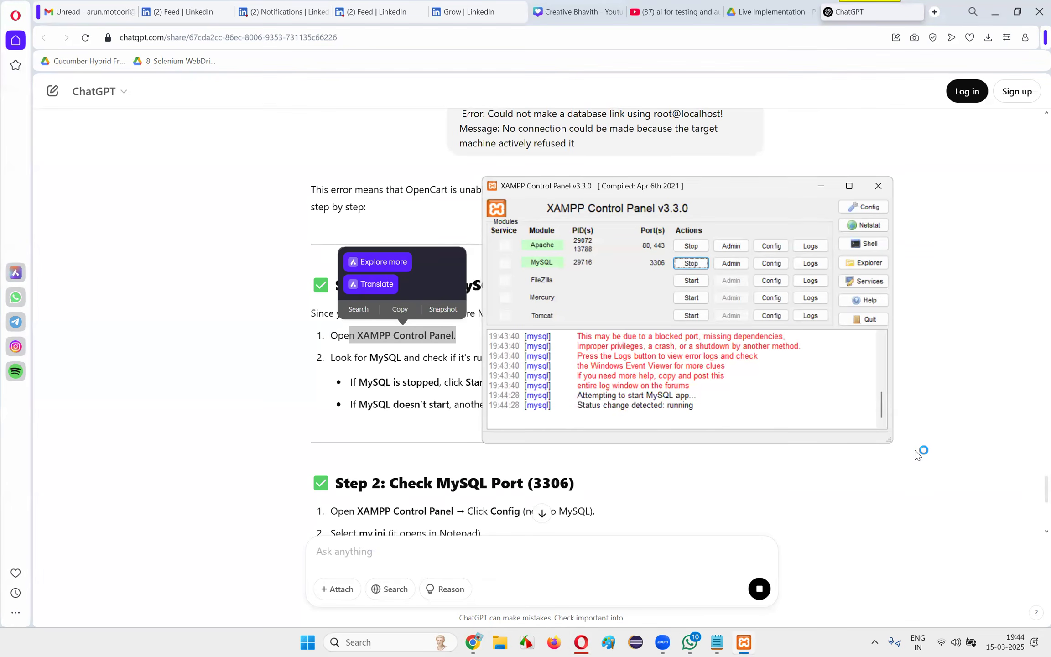
click(930, 475)
Return to OpenCart's Configuration form in Chrome and resubmit it to complete the installation
click(474, 642)
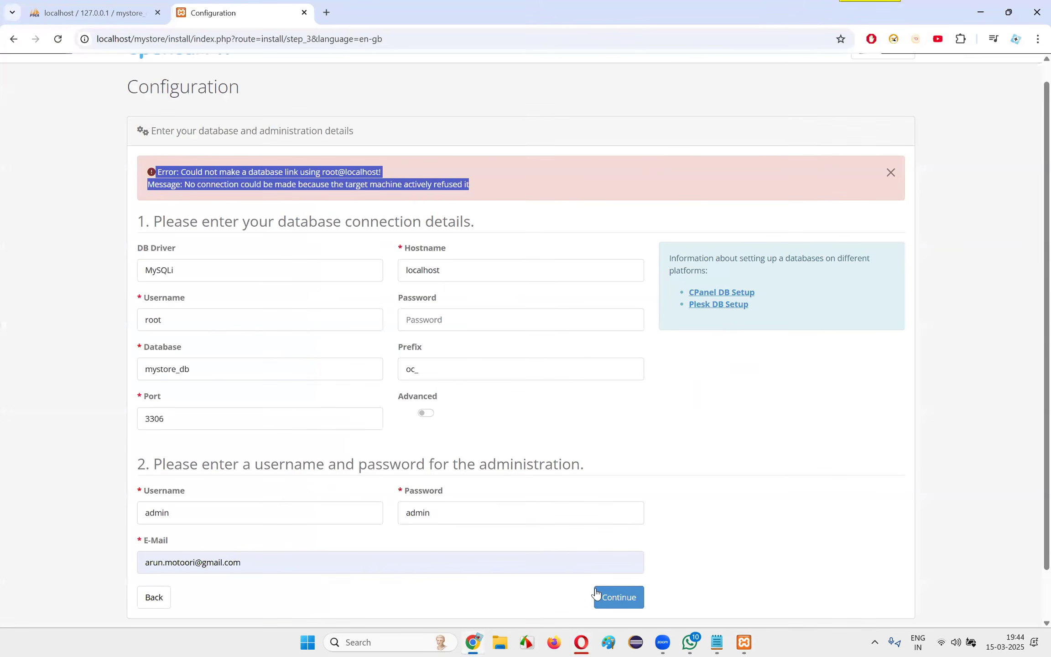
click(73, 285)
scroll(460, 462, down, 1)
click(619, 545)
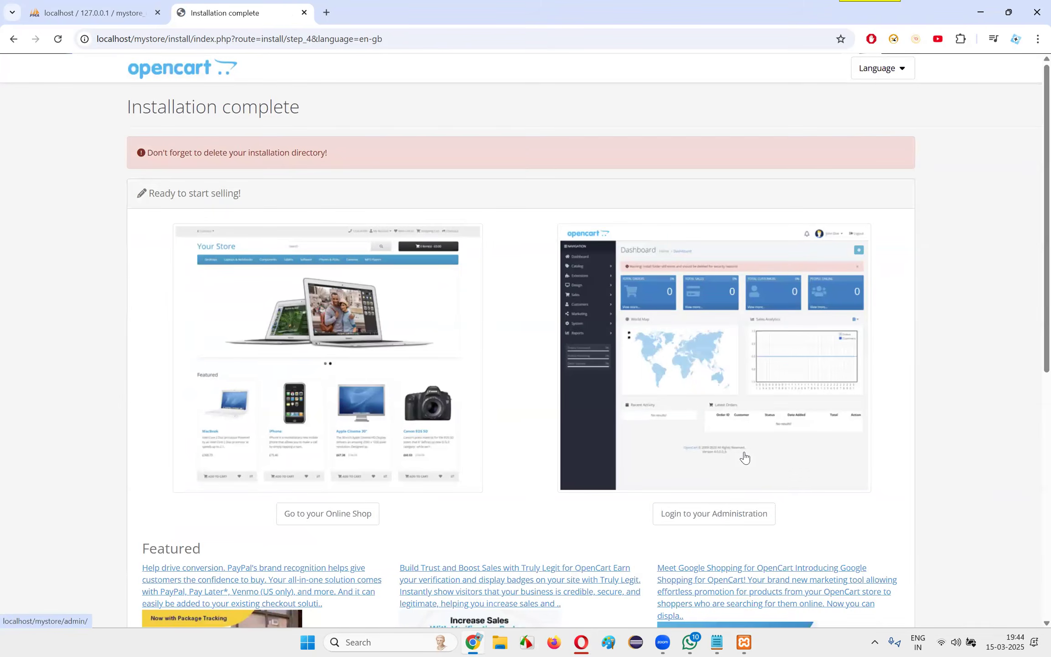
Copy the "Don't forget to delete your installation directory!" reminder from OpenCart's Installation complete page and switch to ChatGPT in Opera
drag(174, 157, 352, 152)
click(352, 151)
drag(147, 152, 369, 160)
key(ctrl+c)
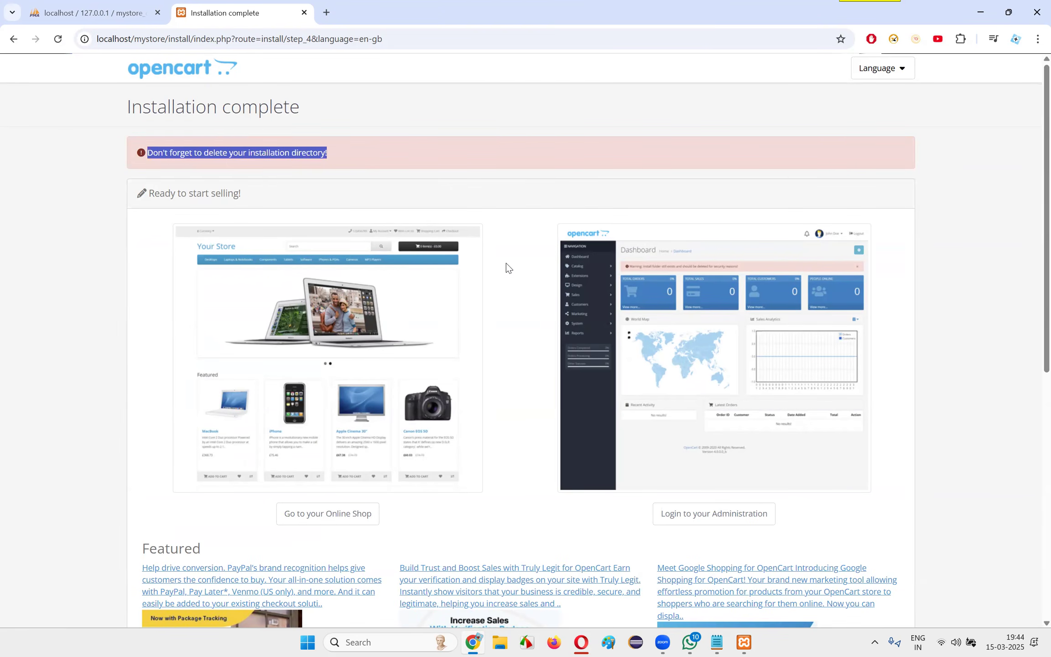
click(581, 642)
Review ChatGPT's database connection troubleshooting, covering the MySQL status check and the port 3306 check
scroll(592, 343, up, 2)
scroll(588, 339, down, 4)
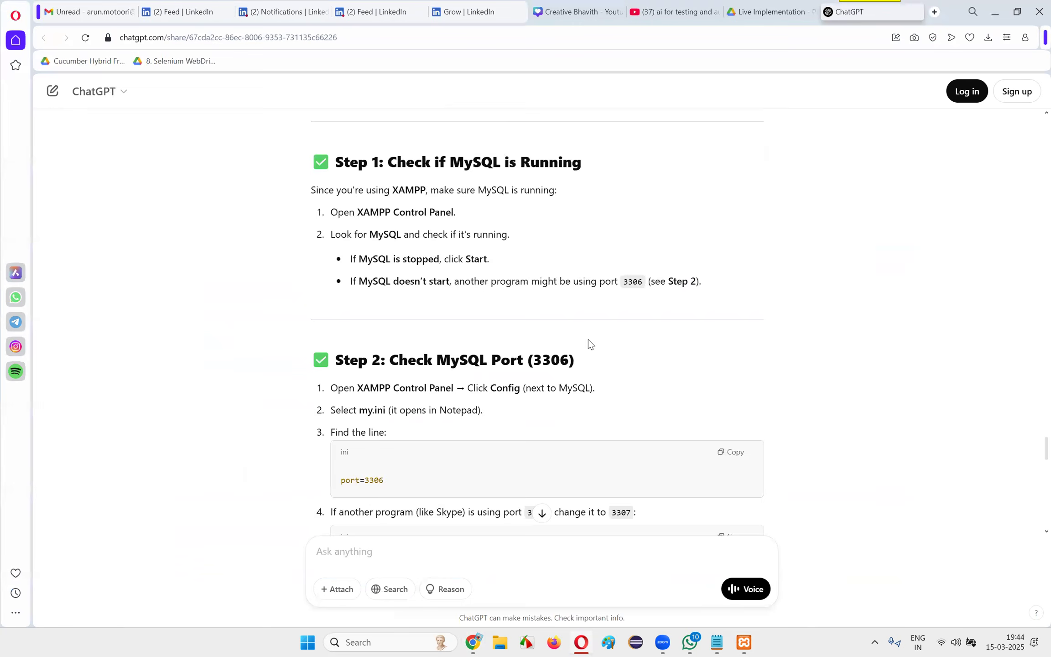
scroll(588, 339, up, 9)
scroll(506, 323, down, 11)
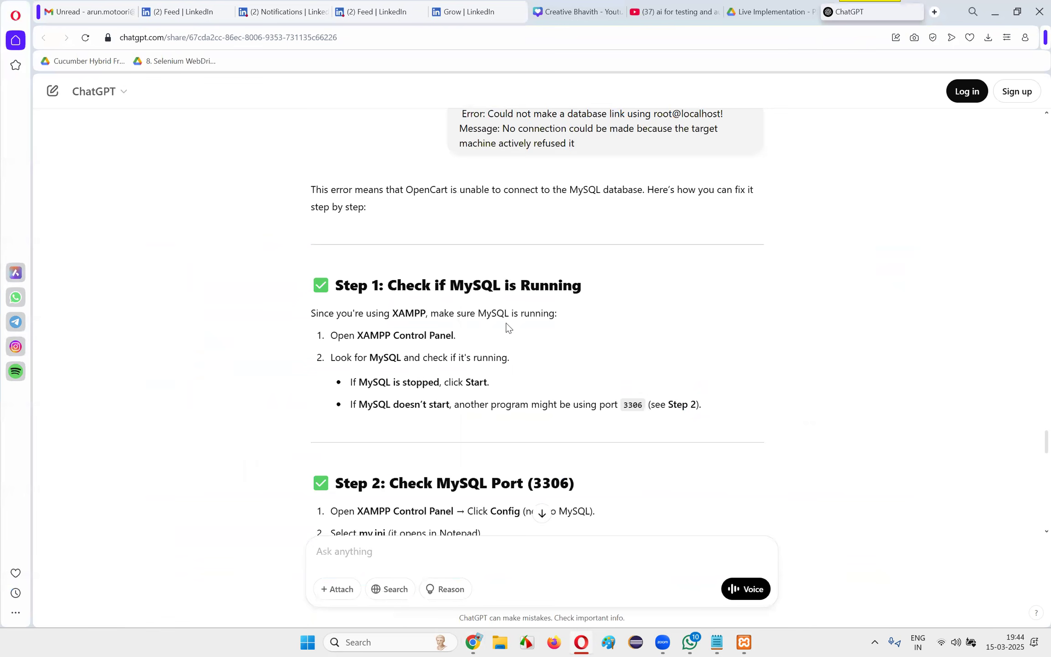
drag(406, 388, 559, 414)
click(559, 414)
scroll(561, 418, down, 9)
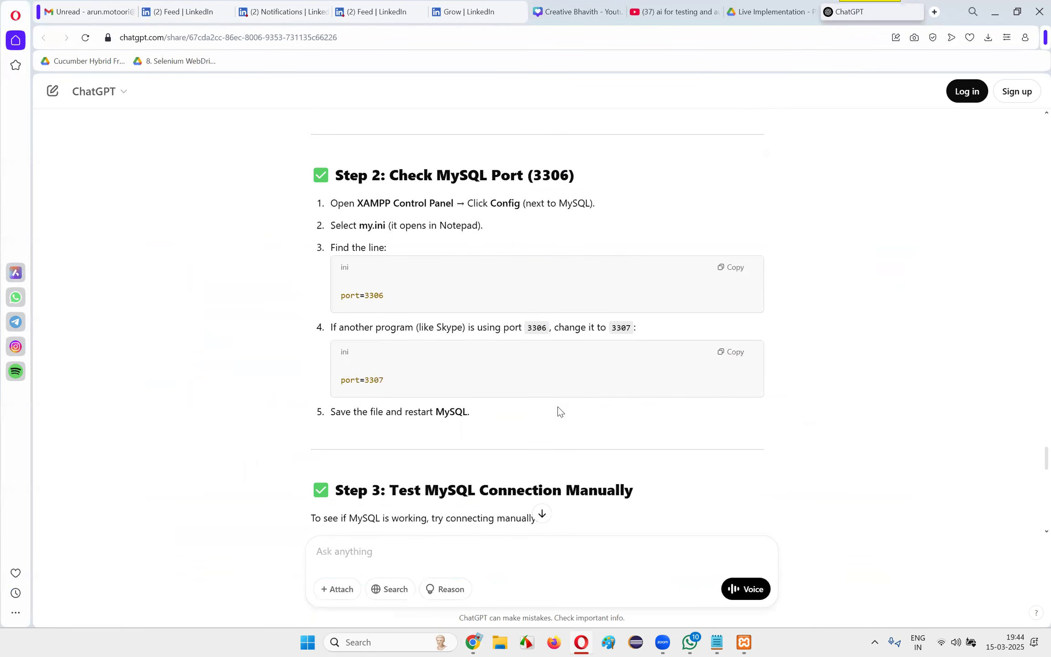
scroll(593, 399, up, 5)
scroll(591, 398, down, 6)
scroll(589, 397, up, 20)
drag(425, 343, 627, 375)
scroll(627, 372, up, 8)
scroll(411, 319, down, 4)
scroll(432, 324, up, 1)
scroll(433, 324, down, 20)
scroll(448, 320, up, 6)
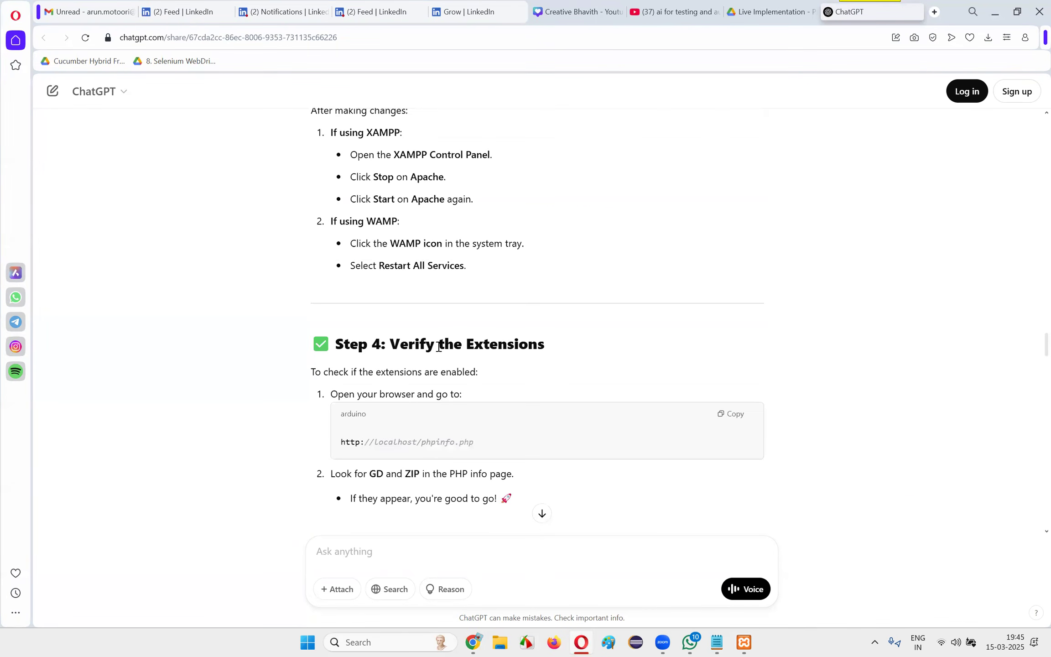
Review the earlier ChatGPT instructions for restarting Apache and verifying the PHP extensions
scroll(420, 354, up, 3)
drag(365, 363, 534, 399)
scroll(548, 393, down, 4)
drag(358, 332, 531, 376)
click(530, 376)
scroll(518, 370, down, 4)
drag(354, 269, 514, 272)
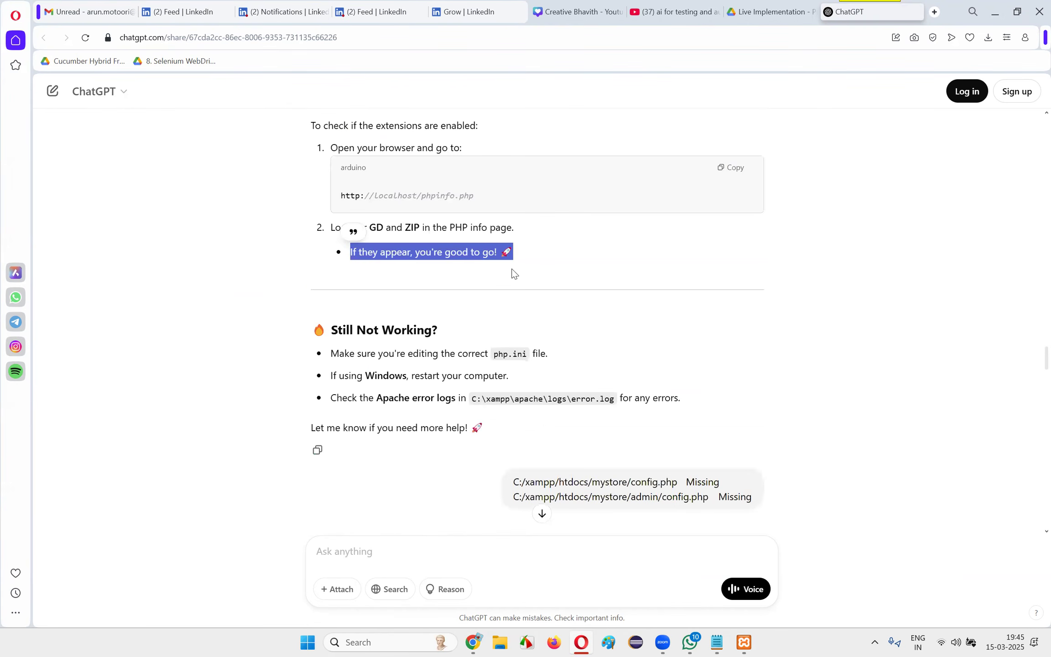
scroll(548, 292, down, 3)
scroll(591, 306, down, 15)
scroll(593, 292, up, 10)
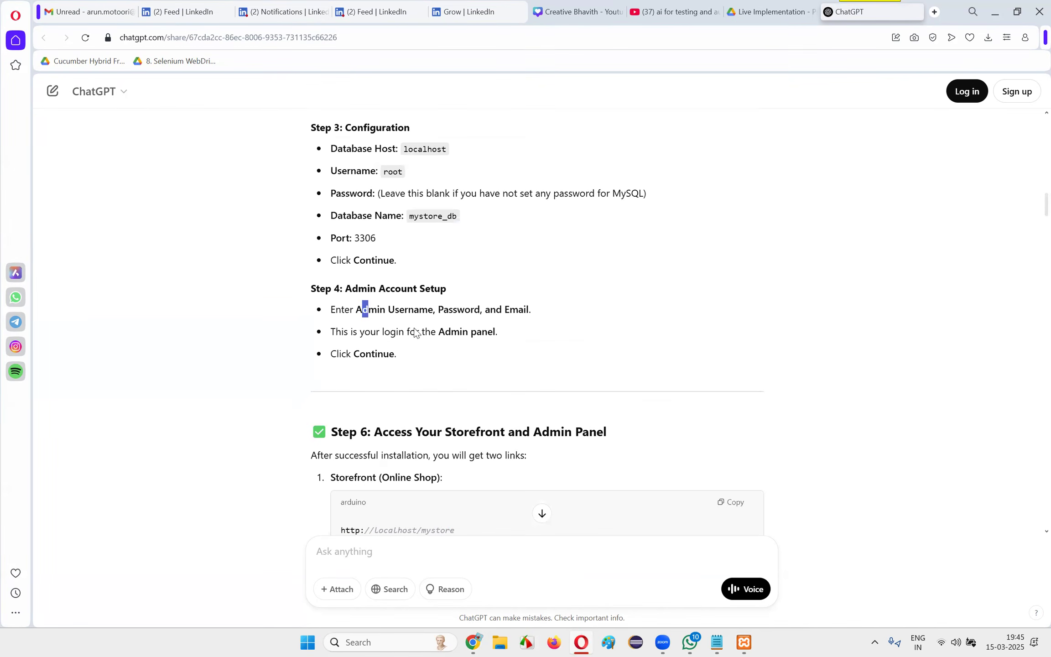
Review the guide's Admin Account Setup section and its storefront and admin panel access instructions
drag(362, 310, 402, 354)
scroll(617, 374, down, 4)
drag(366, 298, 558, 305)
click(555, 299)
double_click(371, 169)
click(593, 245)
scroll(616, 306, down, 20)
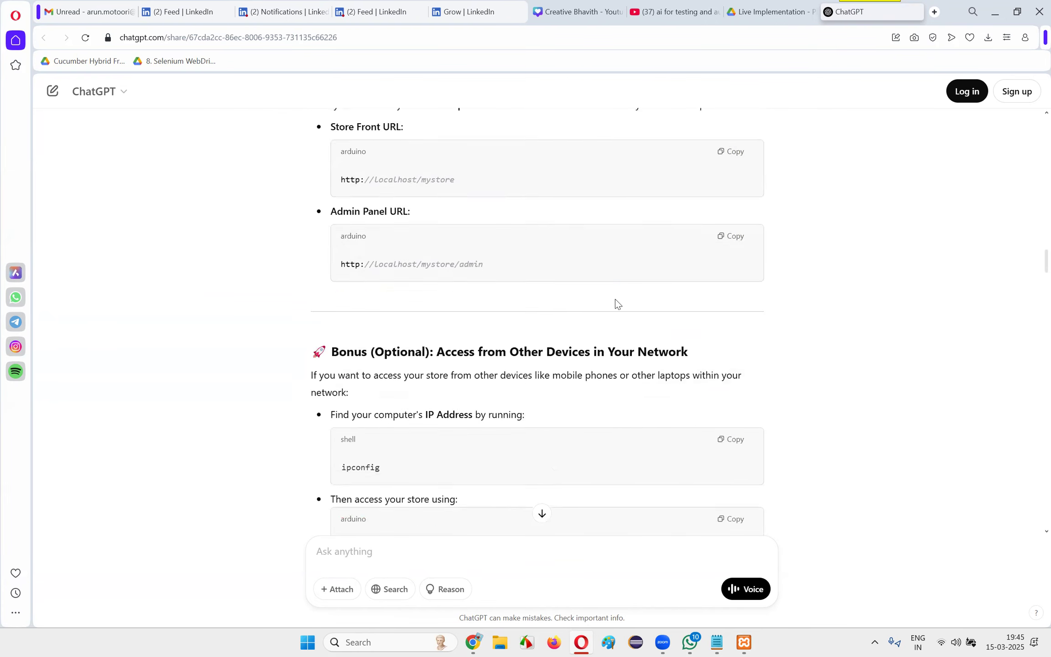
Send ChatGPT the copied message "Don't forget to delete your installation directory!"
scroll(625, 466, down, 5)
click(457, 555)
key(ctrl+v)
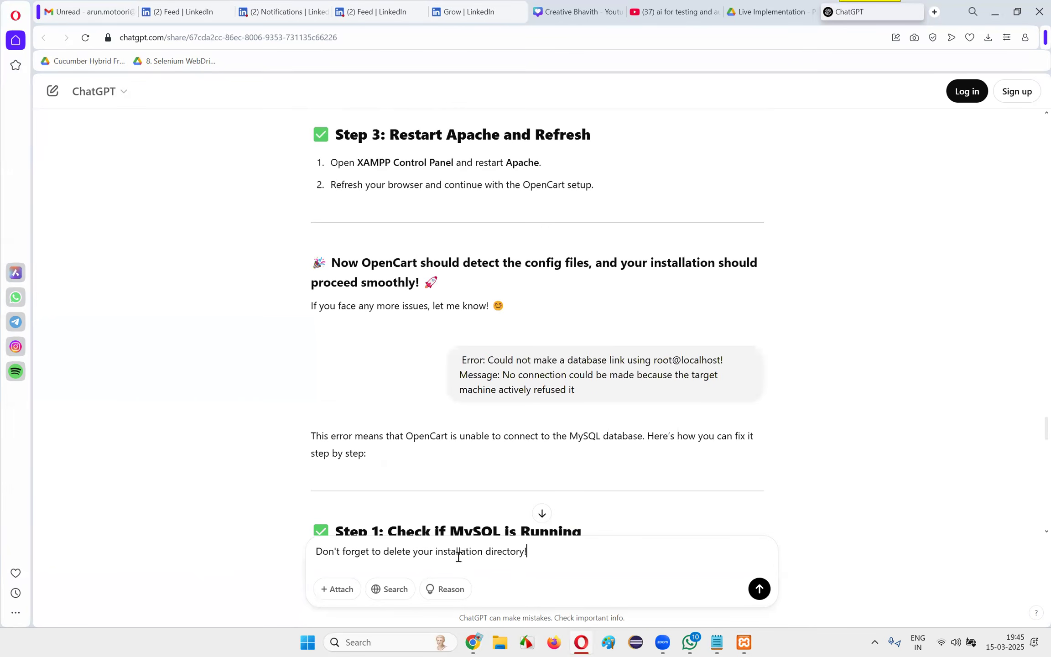
key(Return)
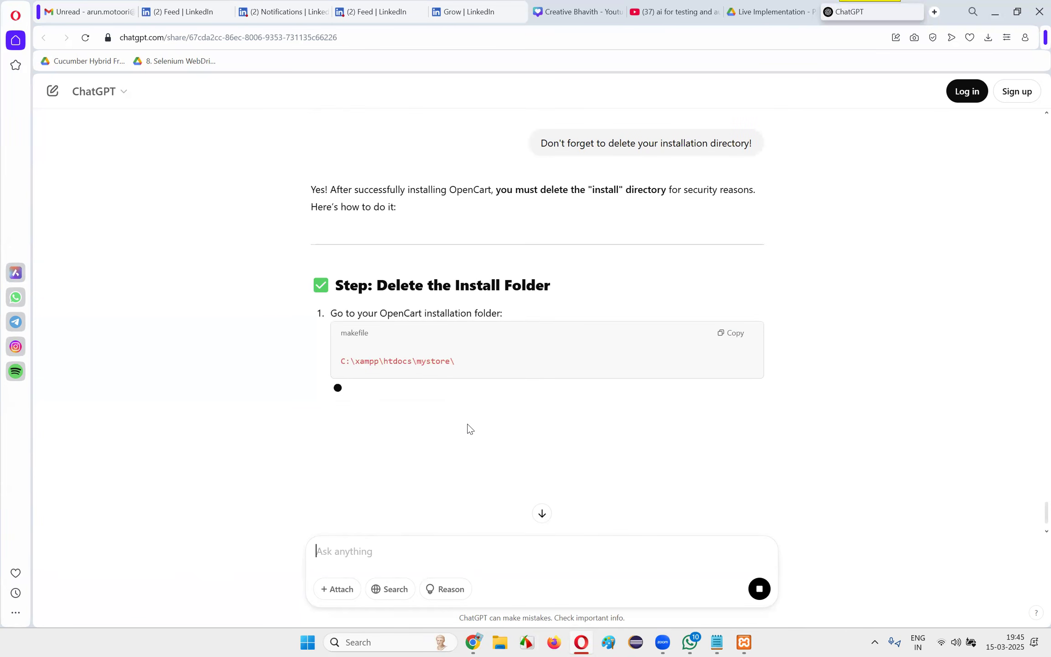
Read ChatGPT's instructions for deleting the install folder and the Final Check section
drag(387, 361, 488, 375)
click(352, 395)
double_click(378, 441)
scroll(506, 421, down, 3)
click(383, 369)
triple_click(457, 374)
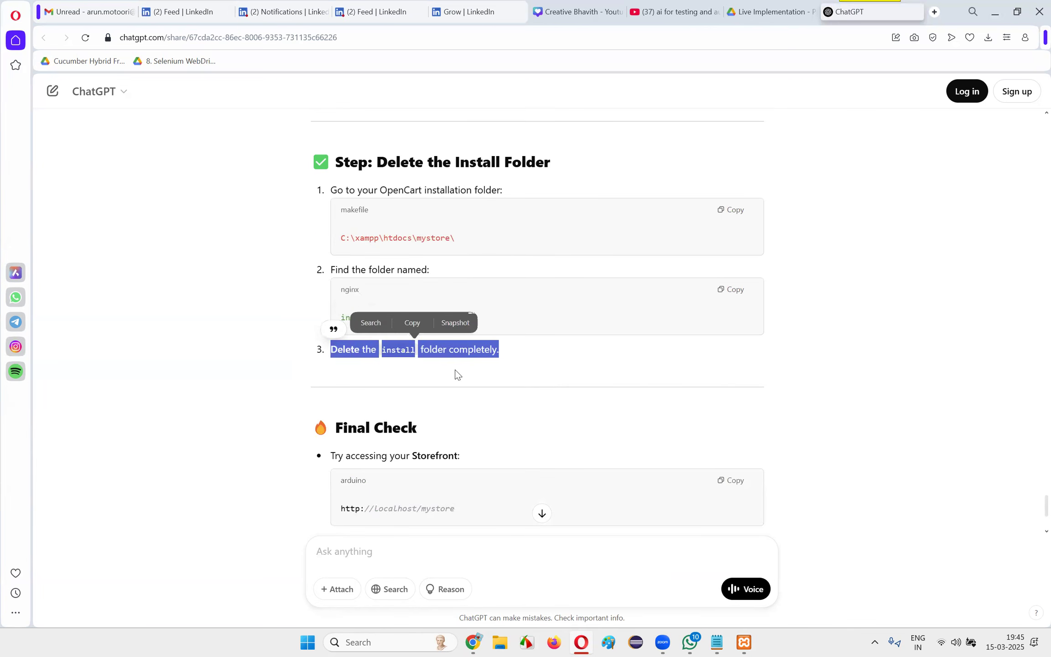
click(458, 375)
scroll(466, 377, down, 3)
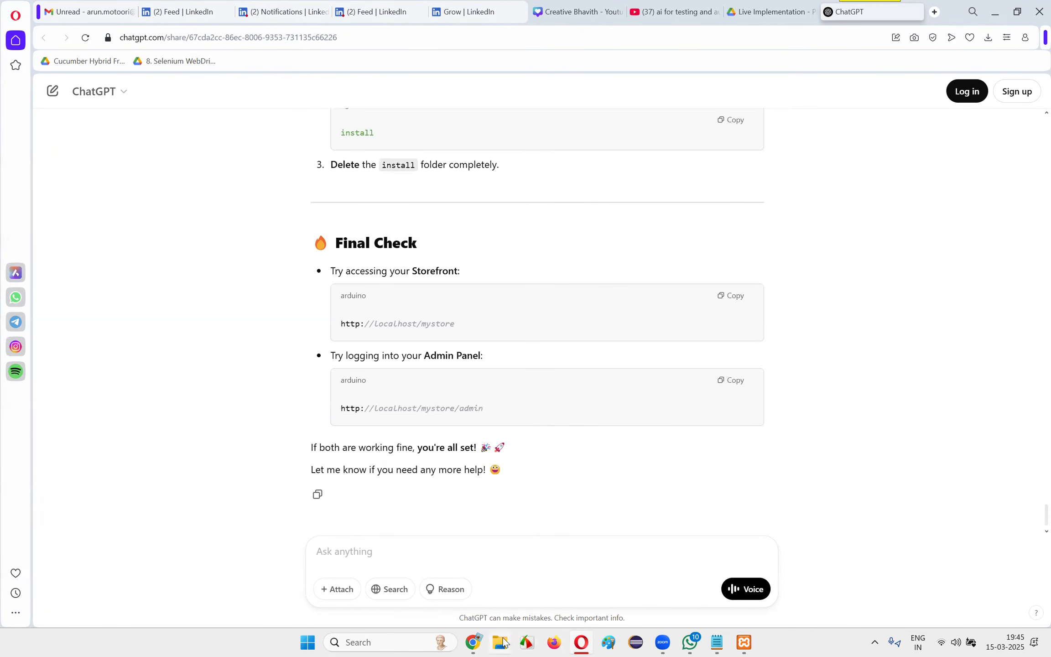
In File Explorer, delete the install folder from C:\xampp\htdocs\mystore
key(super+e)
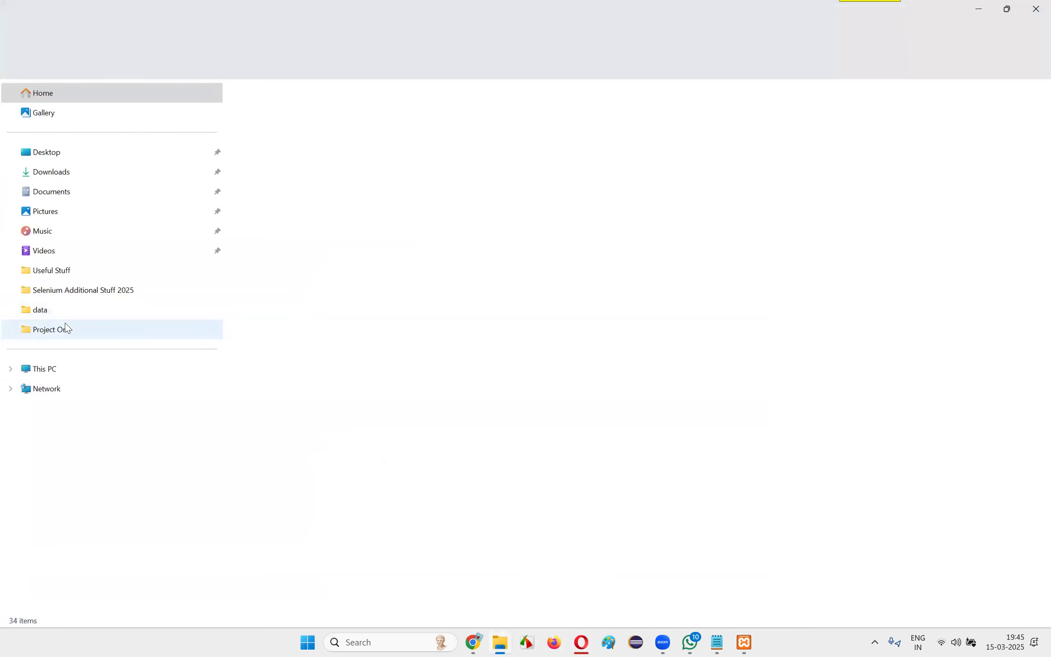
click(60, 370)
double_click(328, 120)
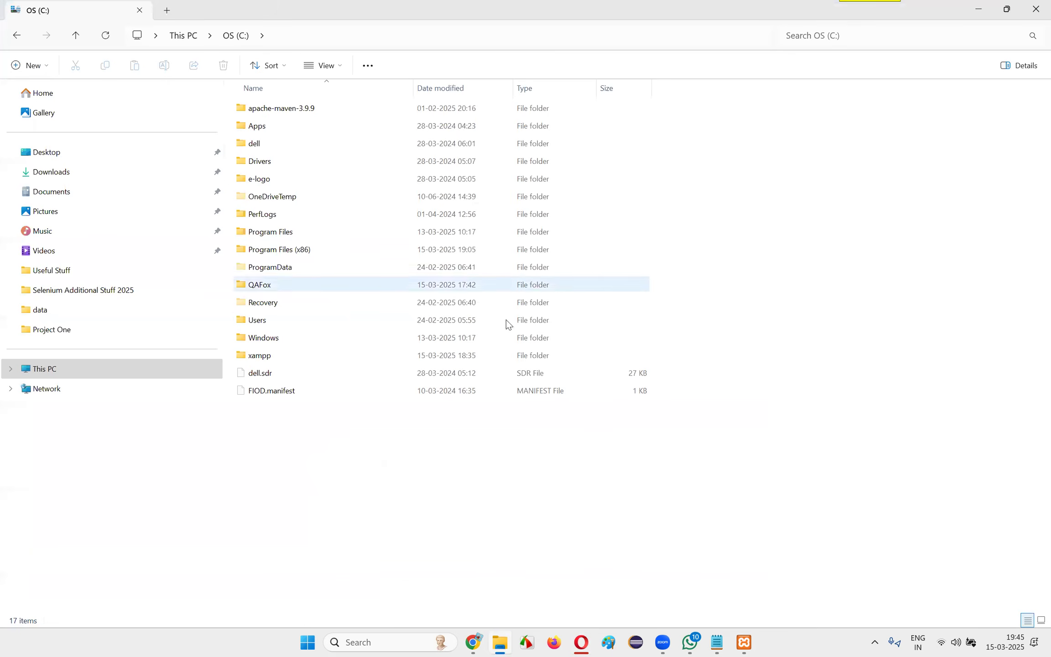
double_click(271, 356)
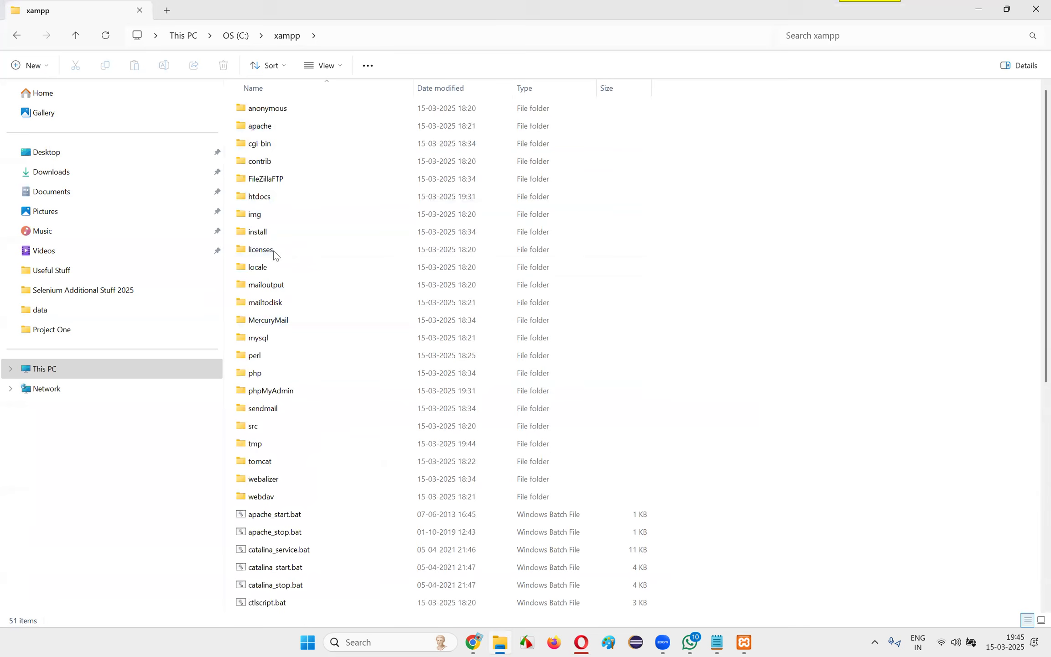
double_click(272, 197)
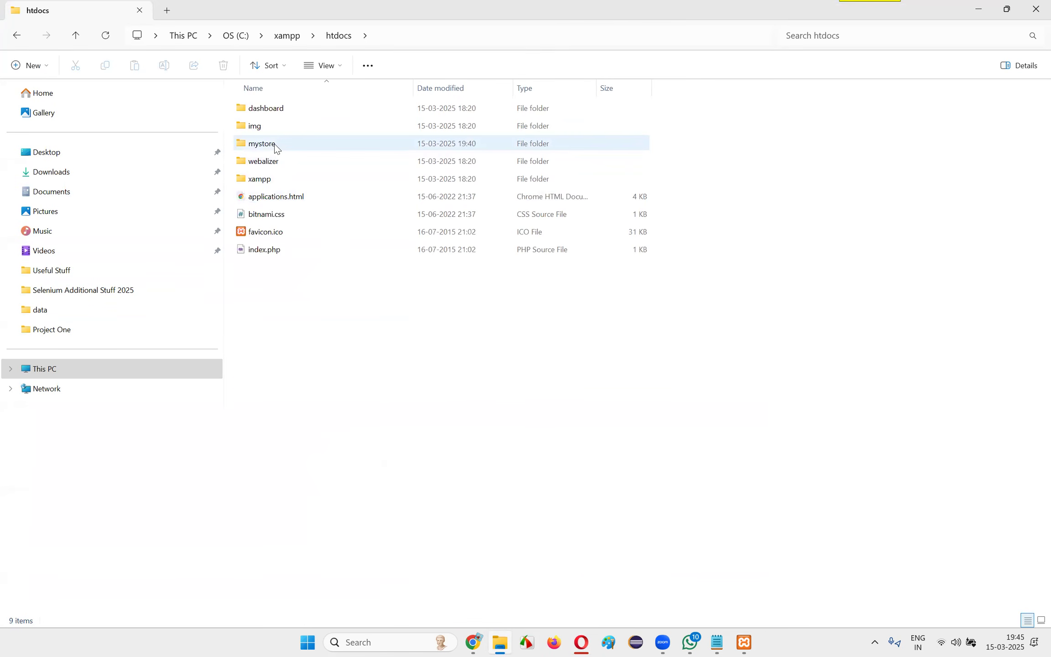
double_click(276, 147)
click(270, 180)
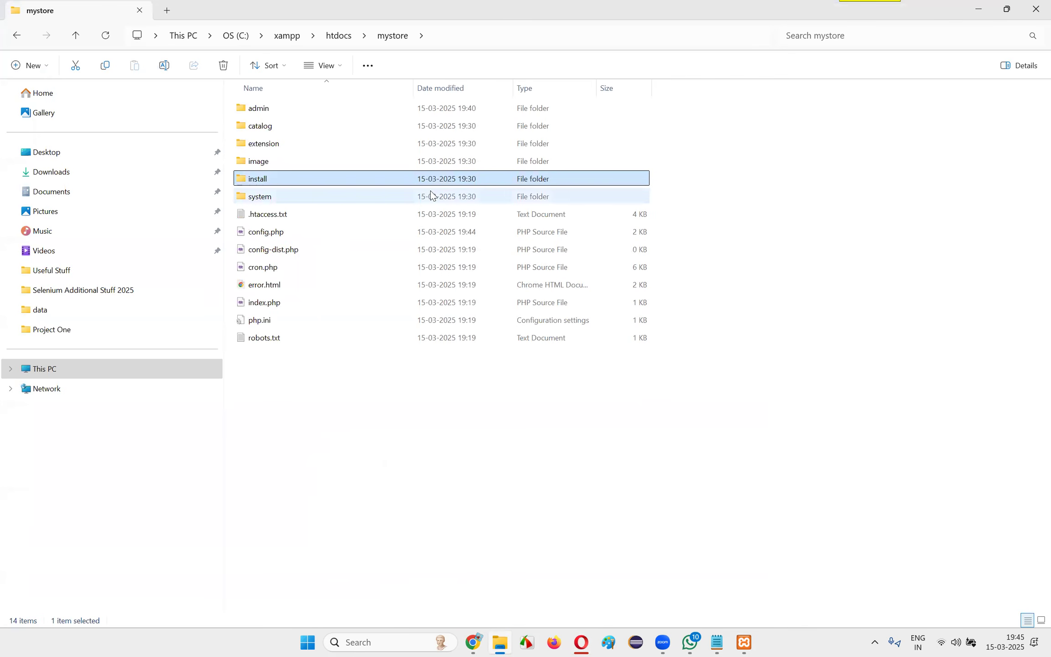
key(Delete)
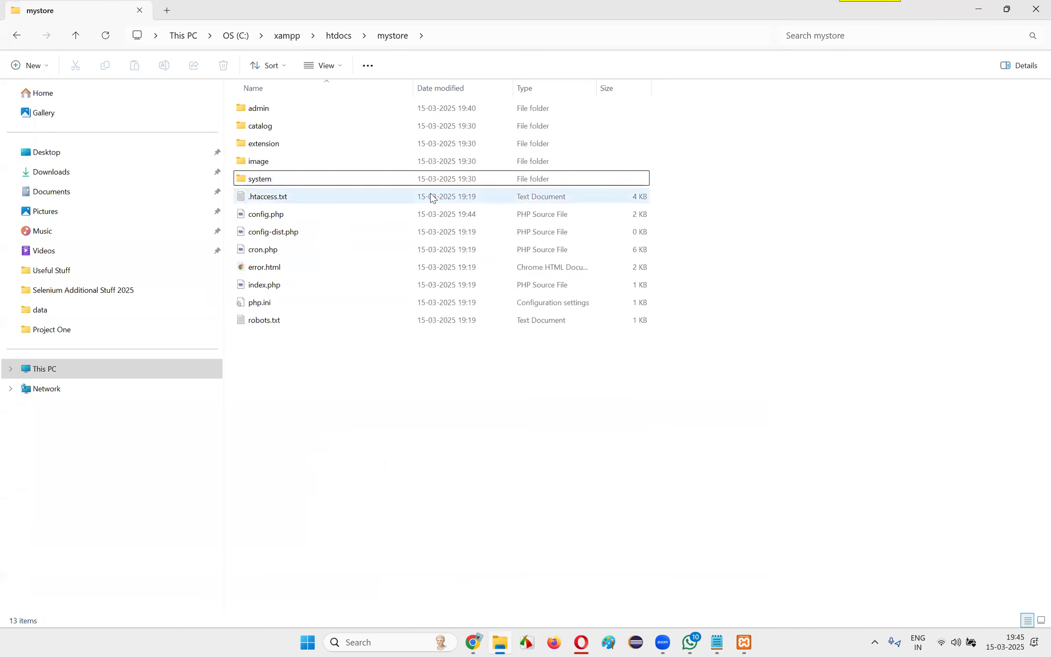
Return to Chrome, reload the OpenCart installer page and close its tab
key(alt+Tab)
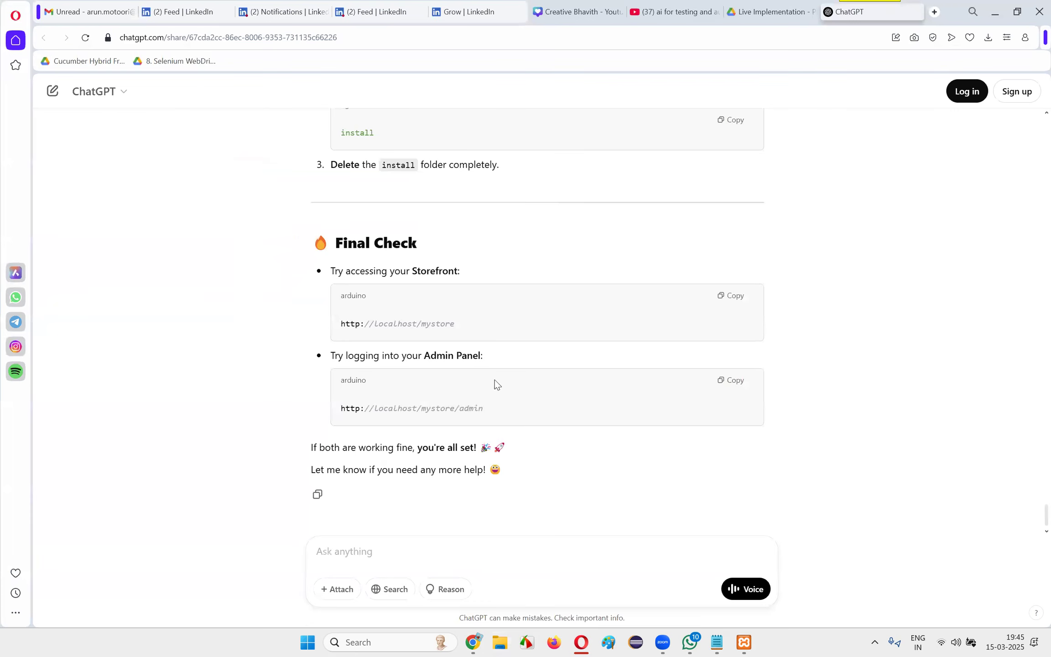
click(474, 642)
click(57, 39)
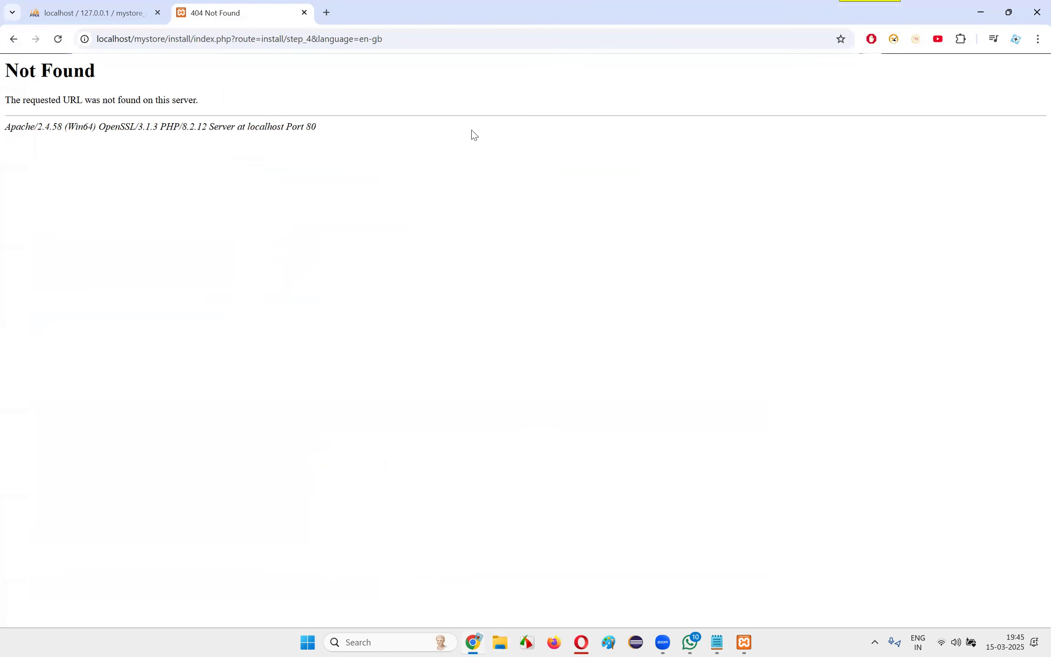
click(305, 12)
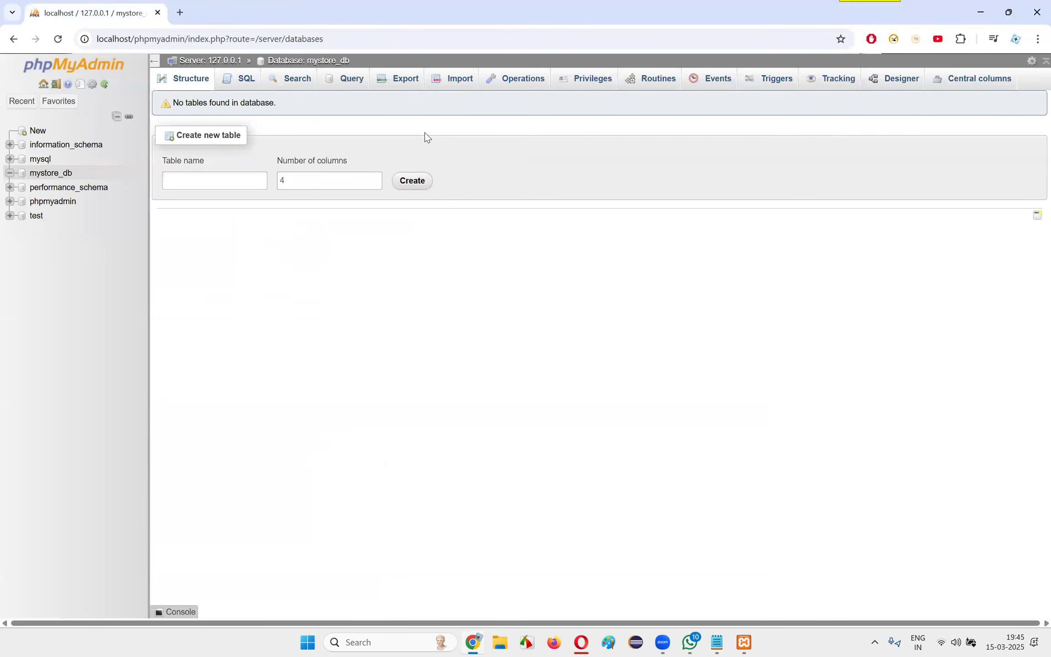
click(591, 642)
drag(341, 323, 469, 330)
key(ctrl+c)
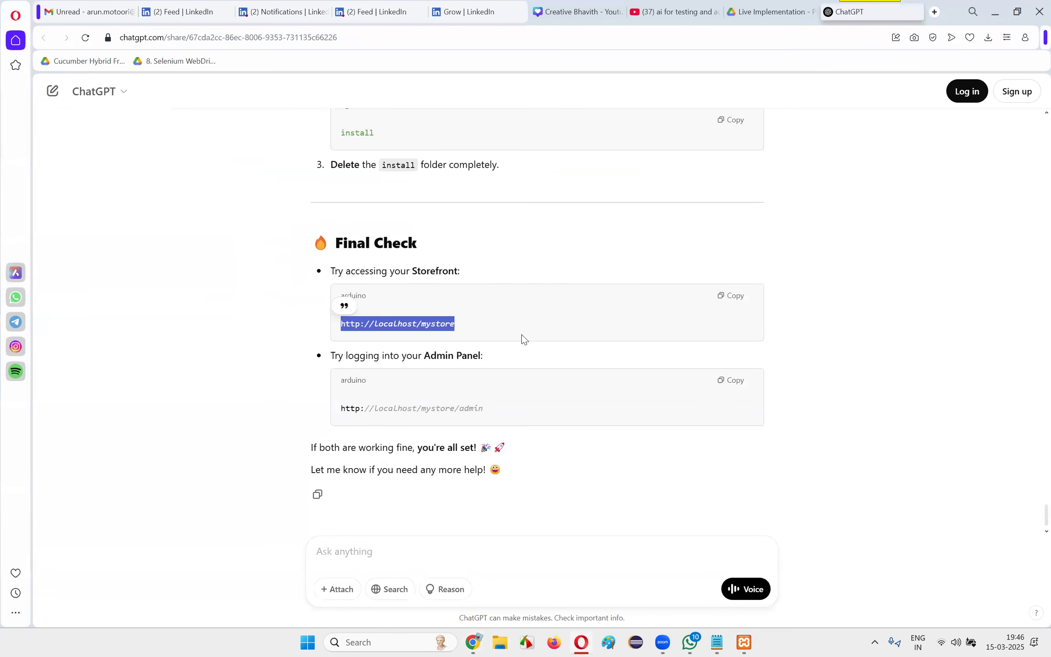
key(alt+Tab)
key(ctrl+t)
key(ctrl+v)
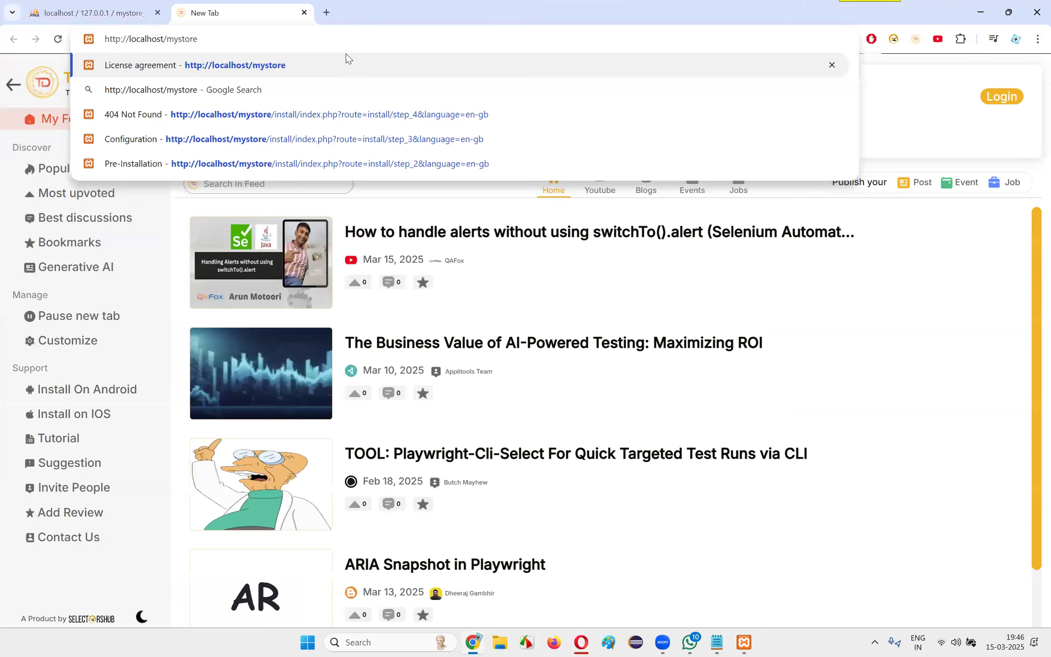
key(Return)
click(130, 7)
click(209, 7)
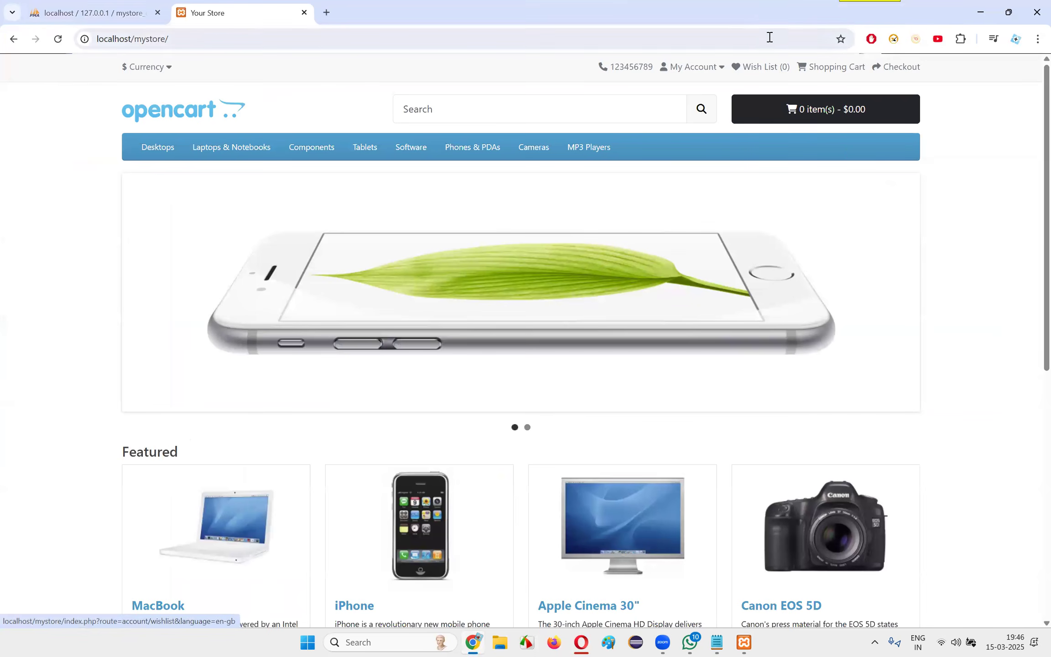
Examine the storefront's My Account options and compare its localhost address with the phpMyAdmin page's address
click(695, 68)
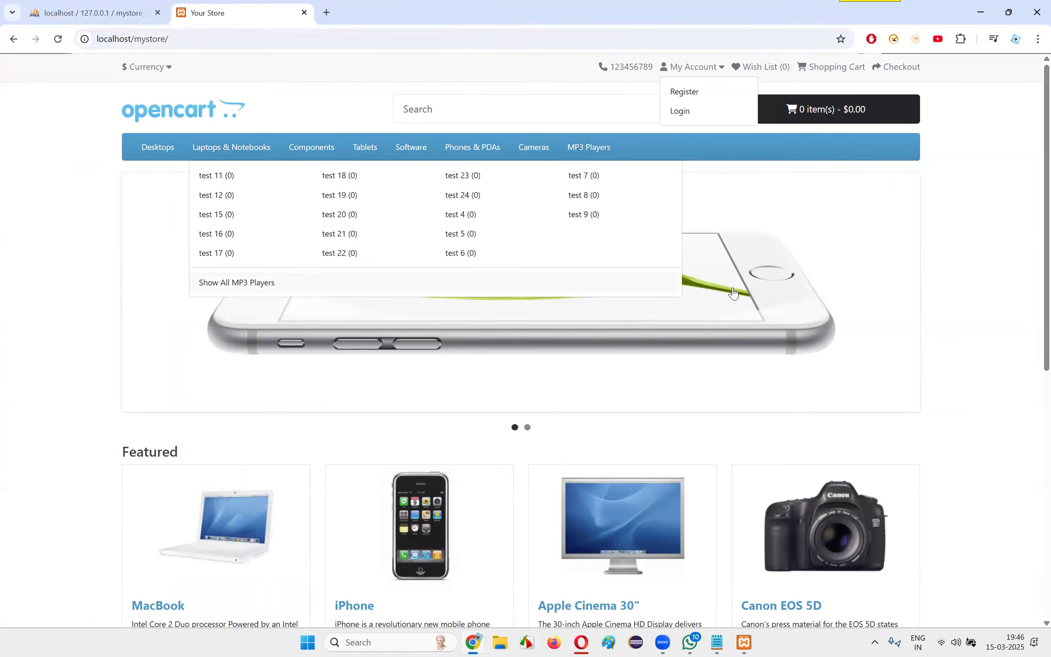
click(970, 317)
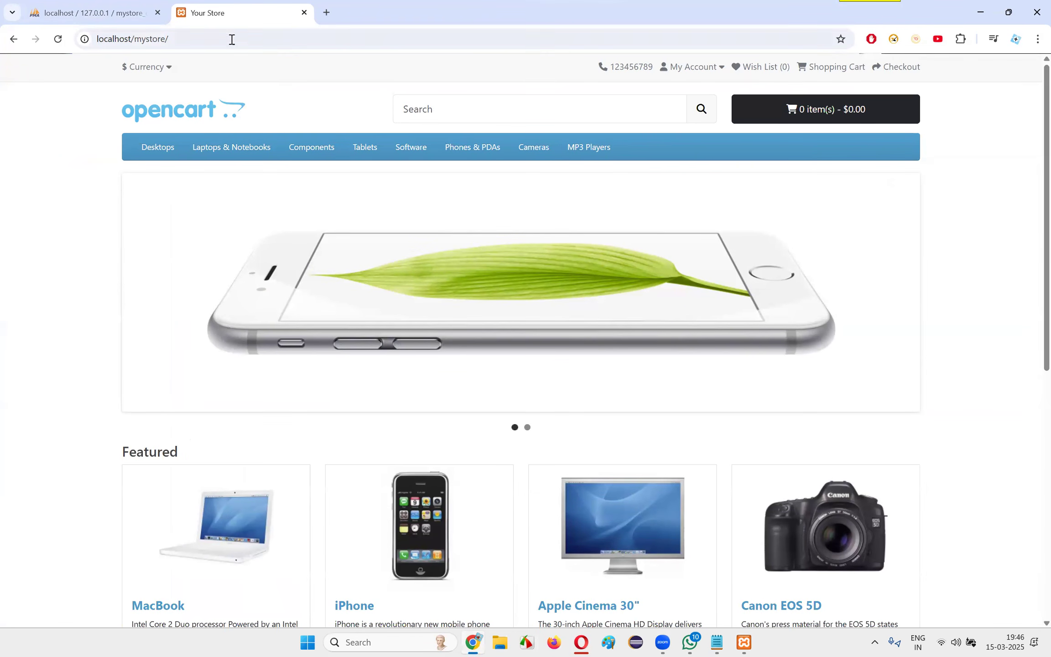
click(177, 38)
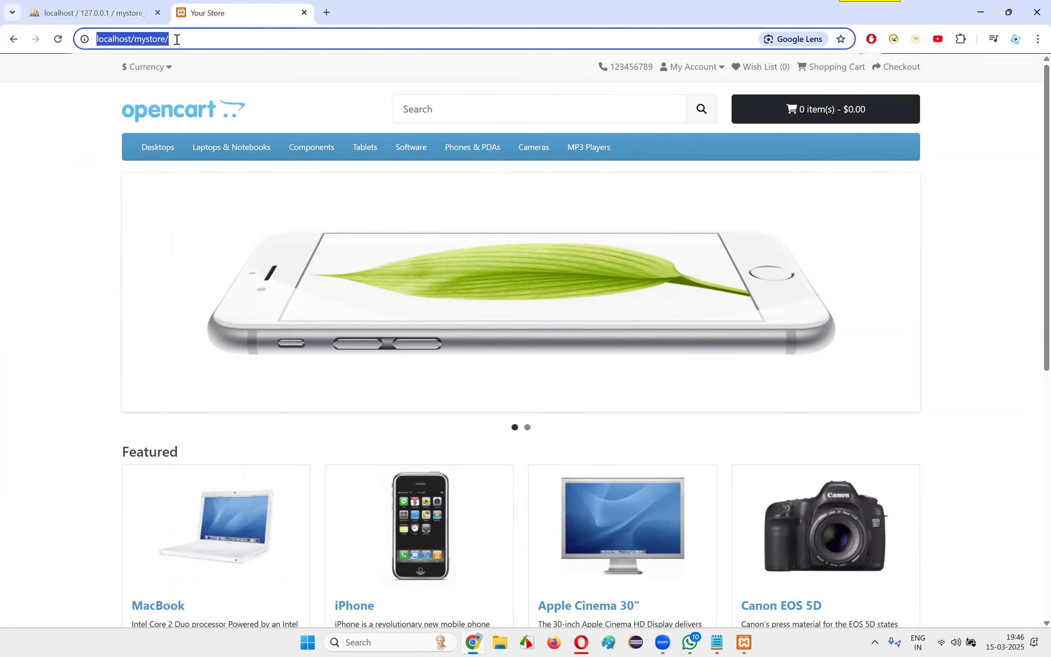
click(104, 13)
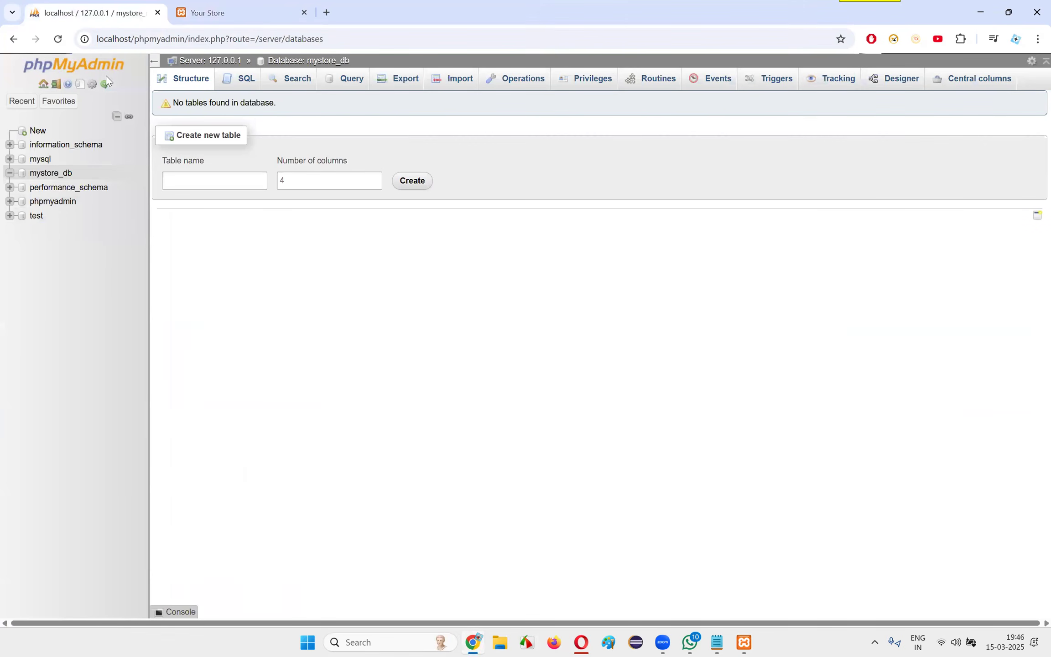
drag(187, 40, 92, 39)
click(237, 14)
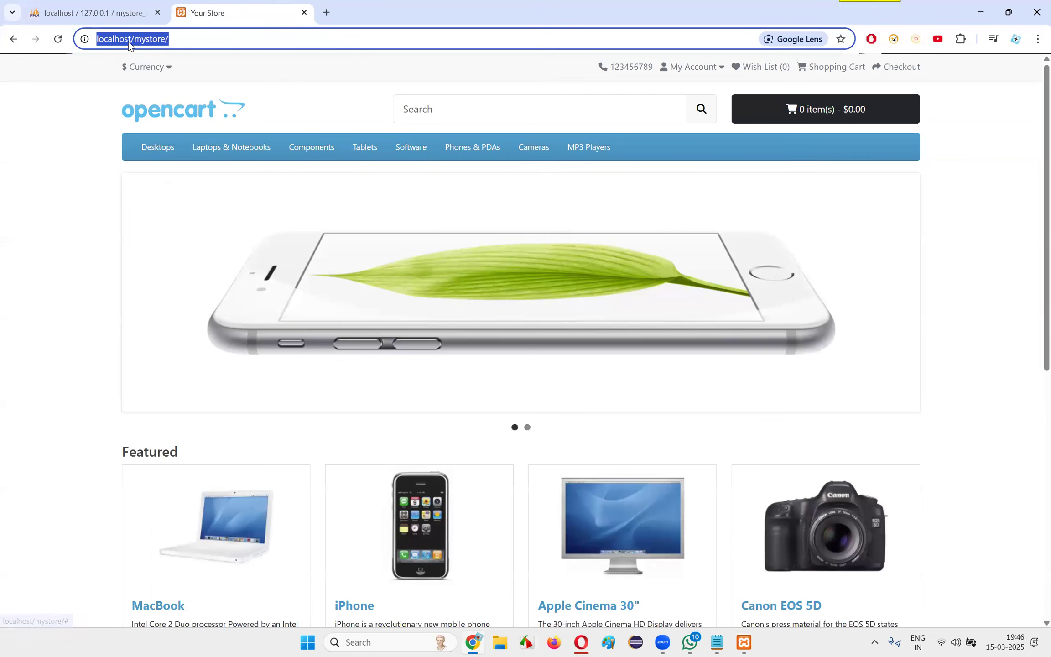
click(157, 46)
drag(113, 43, 187, 46)
click(187, 46)
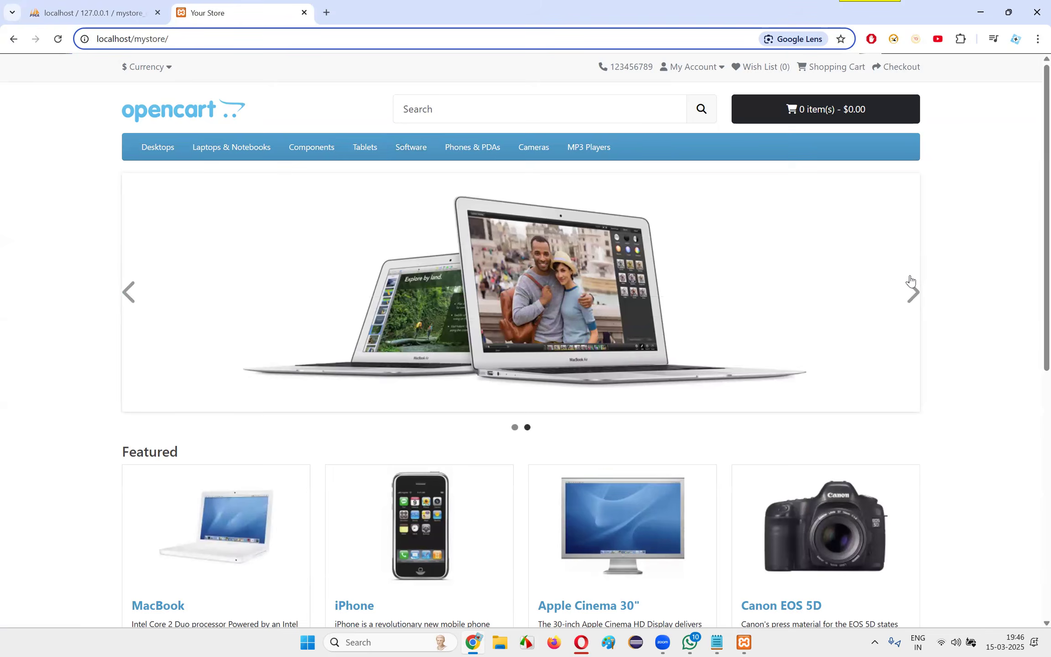
click(720, 70)
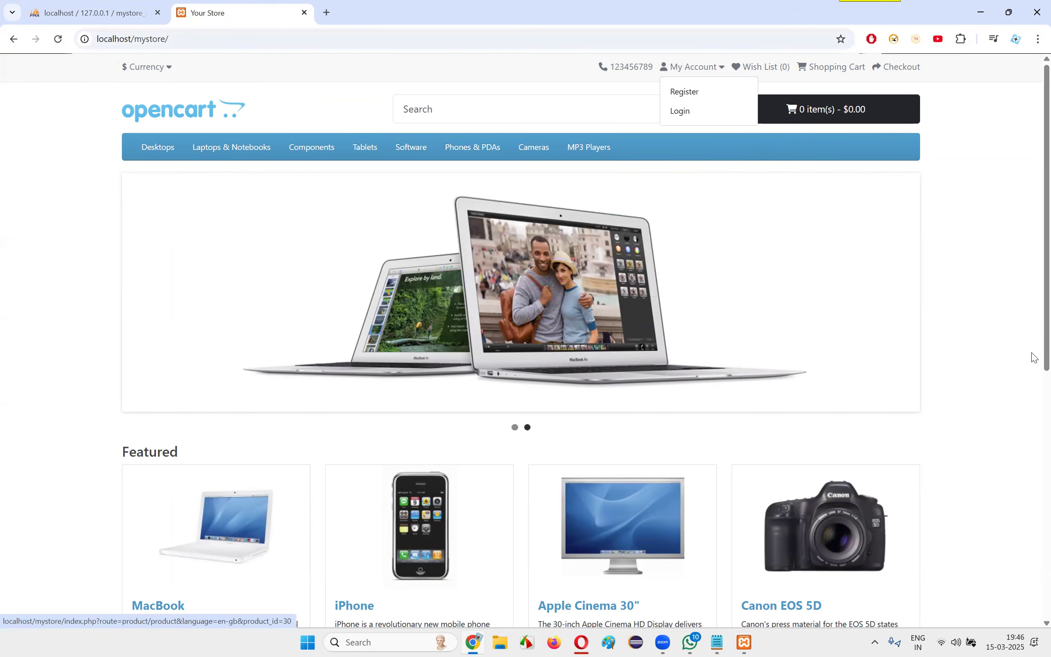
click(851, 303)
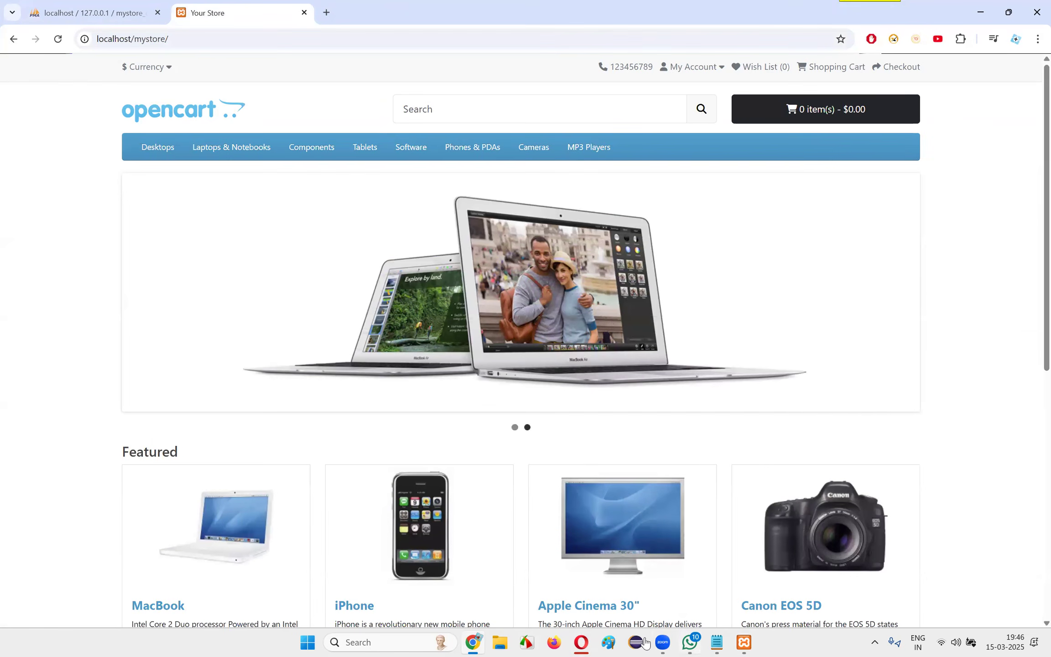
click(476, 643)
drag(333, 403, 514, 411)
key(ctrl+c)
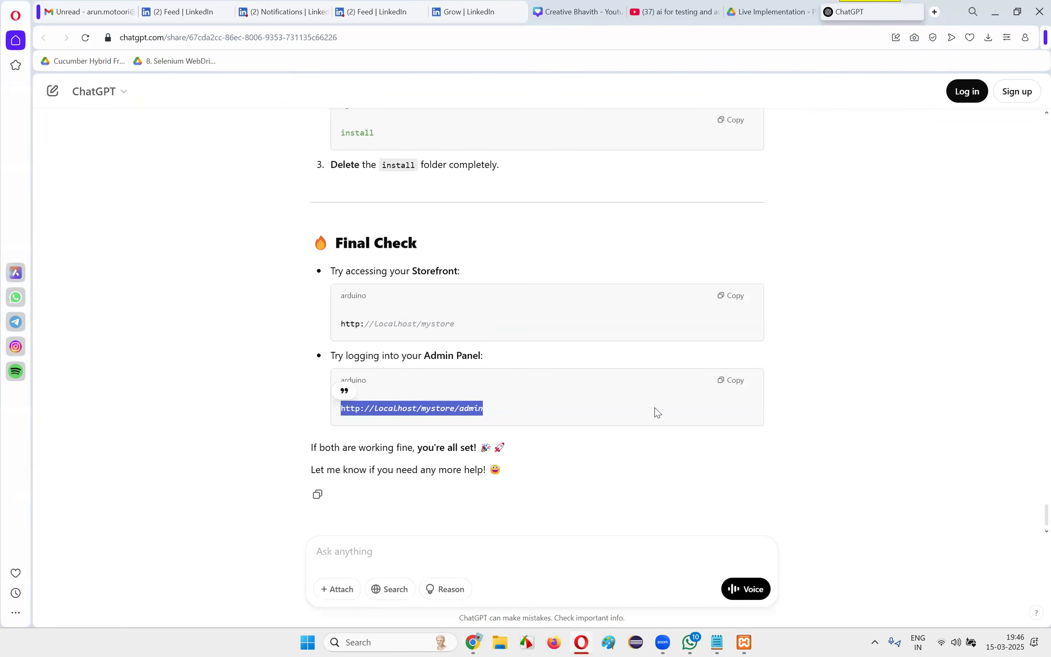
key(alt+Tab)
click(327, 13)
key(ctrl+v)
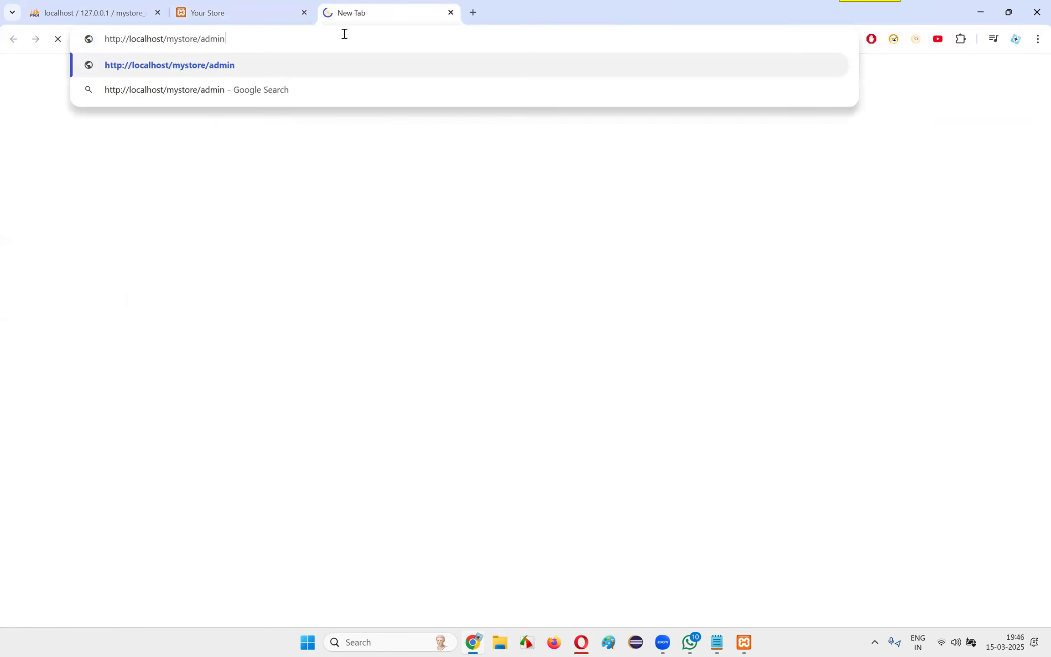
key(Return)
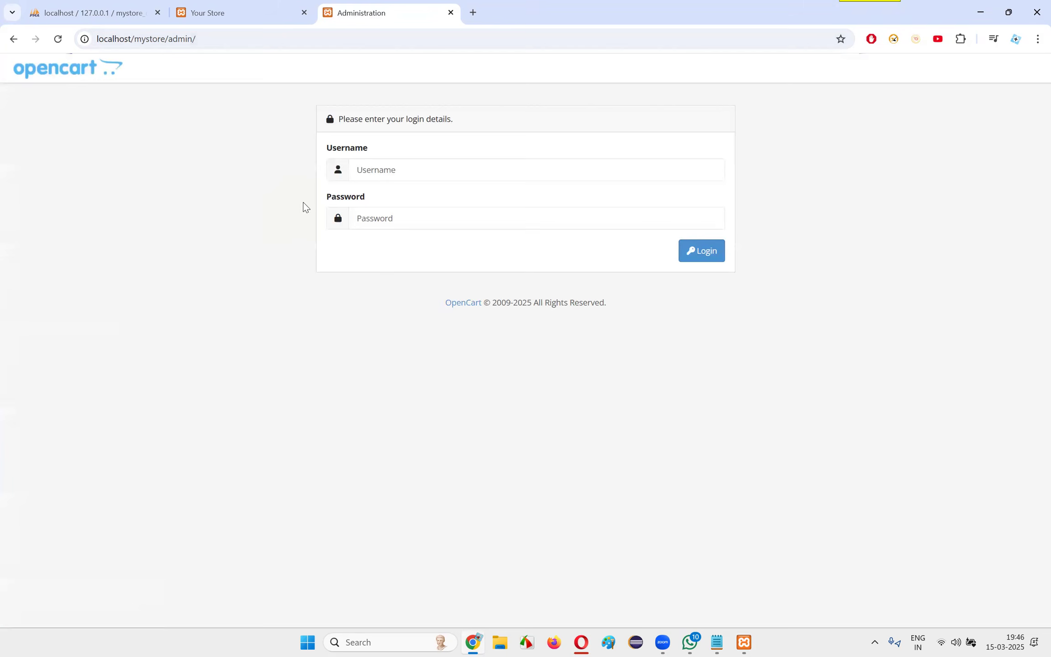
Log in to the admin panel as admin with the account password and dismiss the browser's password warning
click(392, 166)
click(428, 199)
click(422, 217)
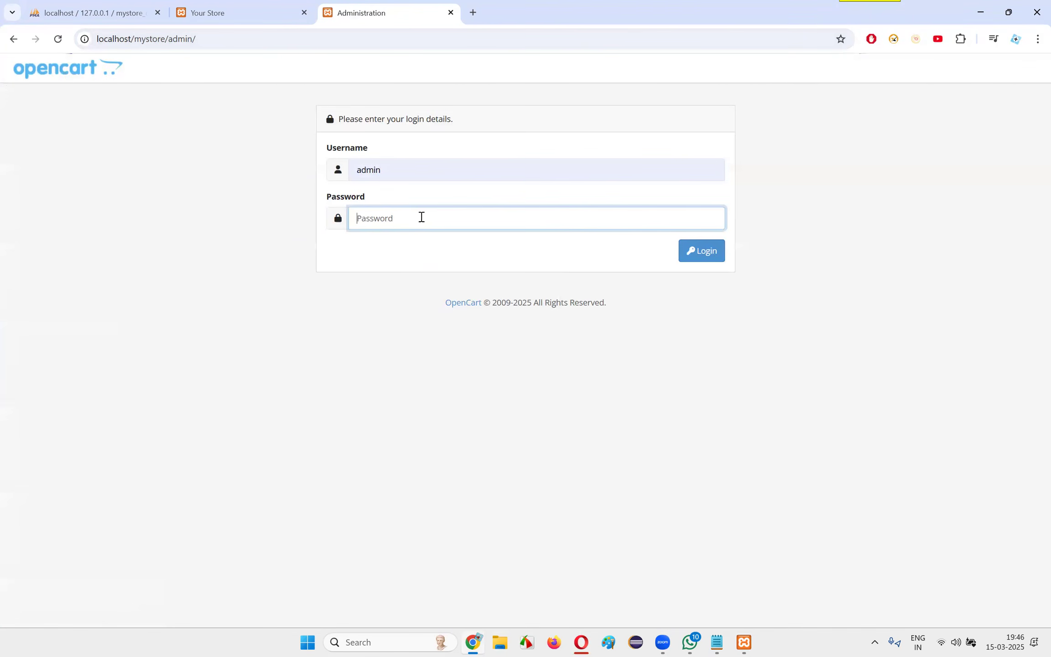
text(ad)
key(BackSpace)
key(BackSpace)
text(a)
click(714, 251)
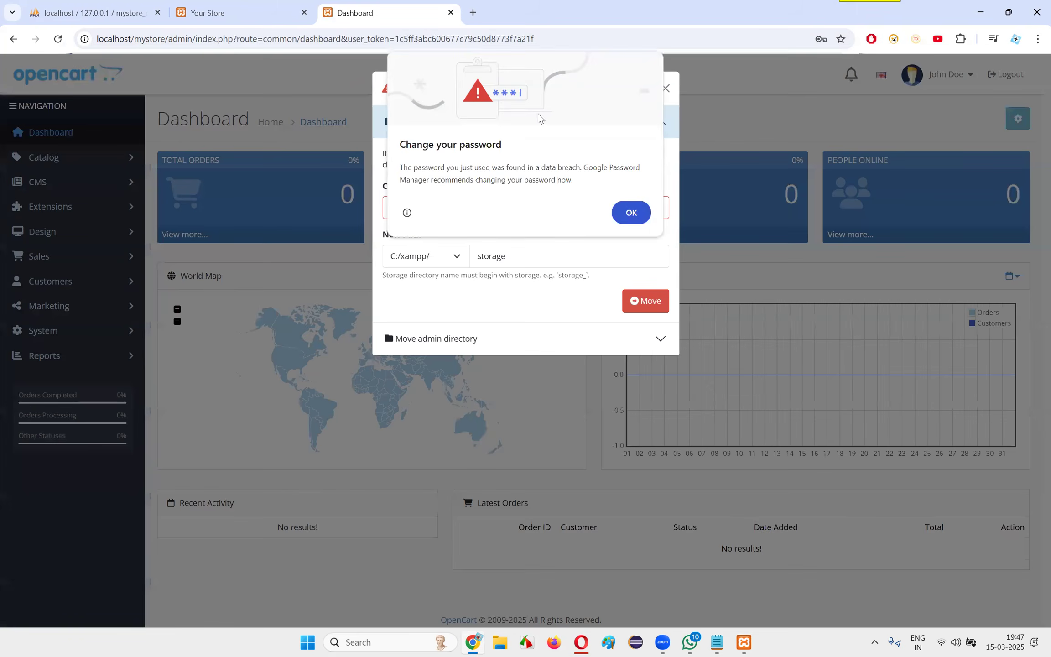
click(625, 212)
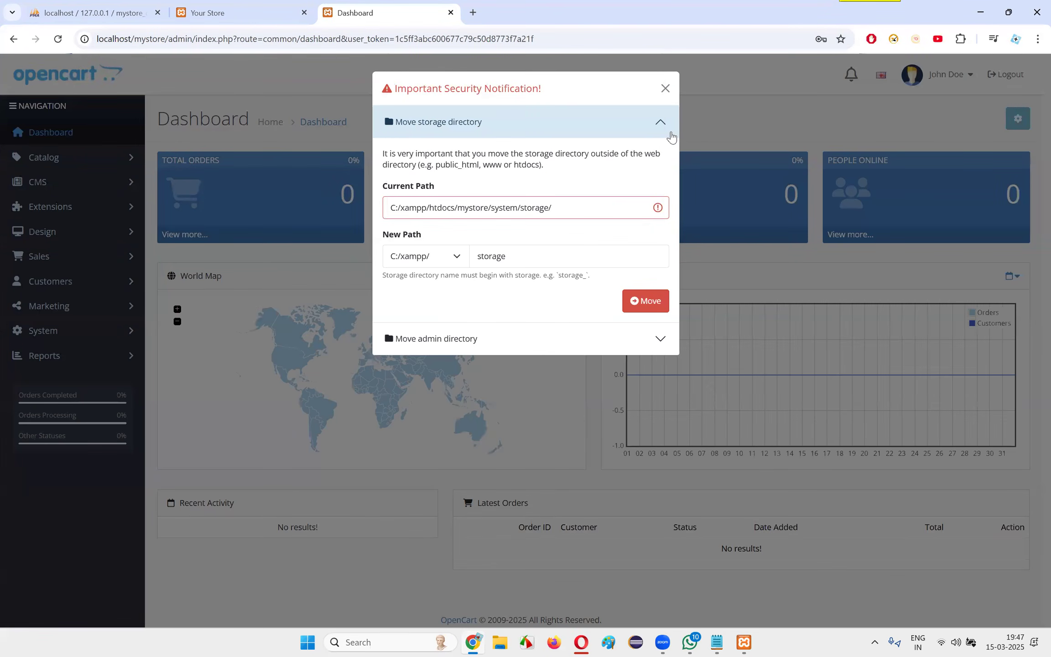
Read the security notification's advice on moving the storage directory outside the web directory, including the current and new paths
drag(402, 155, 567, 164)
click(567, 164)
drag(396, 155, 621, 165)
click(620, 165)
drag(392, 165, 566, 166)
click(566, 166)
drag(489, 166, 533, 166)
click(569, 168)
drag(401, 186, 477, 183)
click(566, 213)
drag(387, 236, 454, 234)
click(453, 235)
drag(392, 154, 614, 160)
click(614, 159)
drag(441, 155, 558, 168)
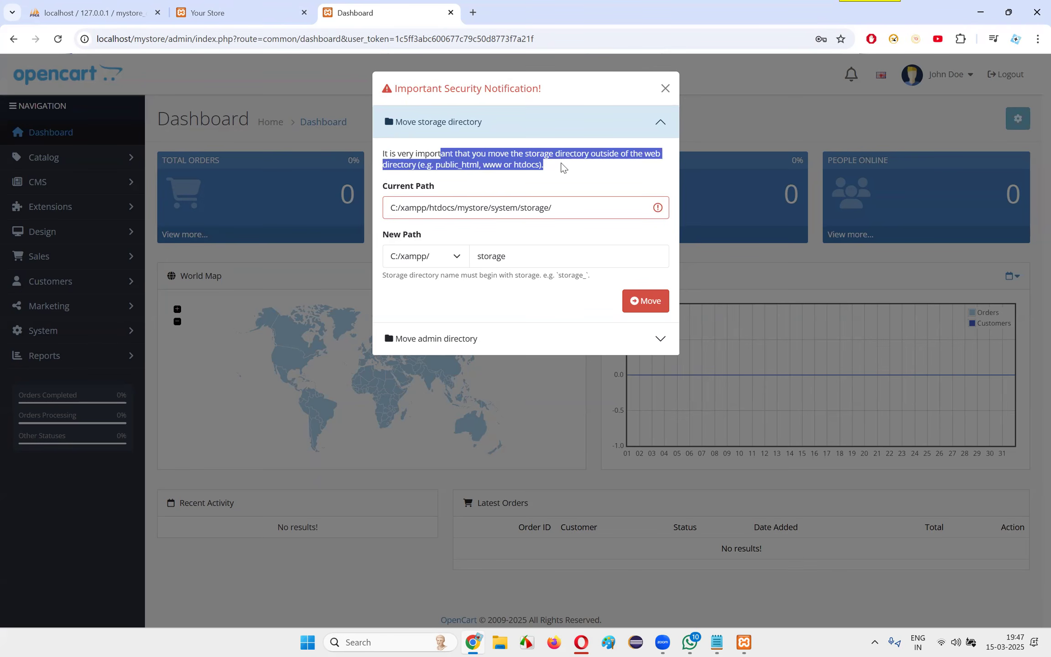
Try to move the storage directory to the new path C:/xampp/storage
drag(372, 184, 489, 184)
click(489, 184)
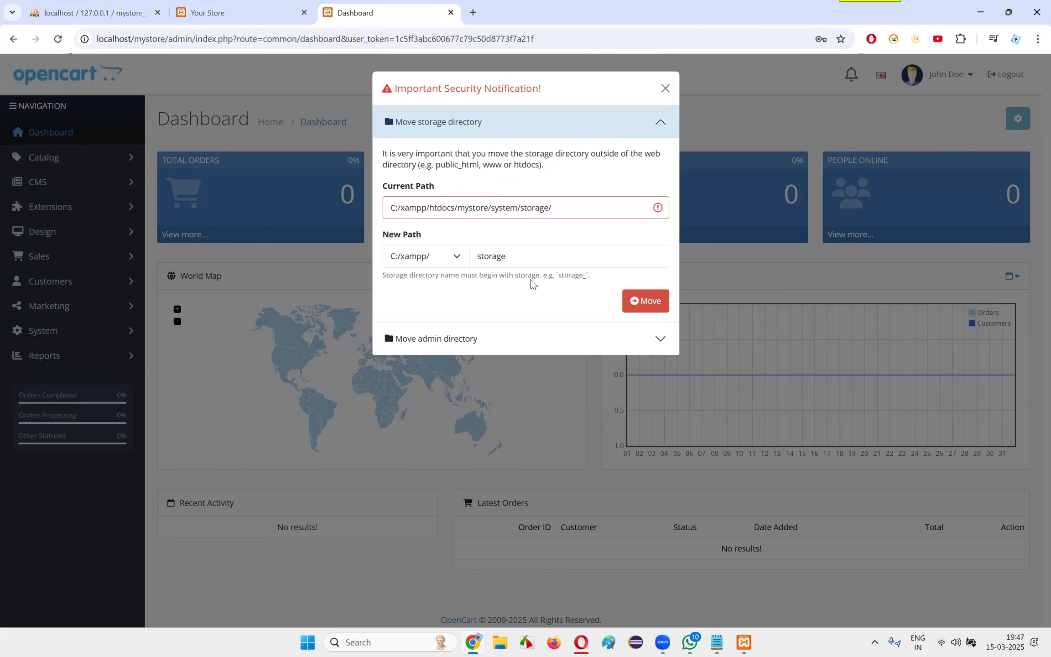
drag(383, 275, 610, 279)
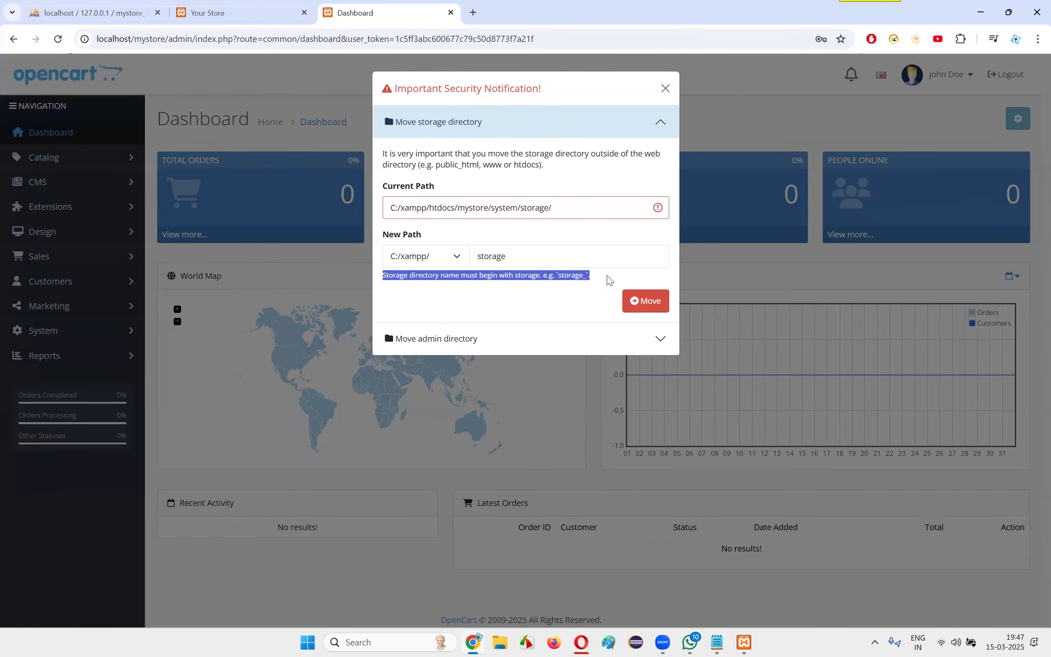
click(644, 303)
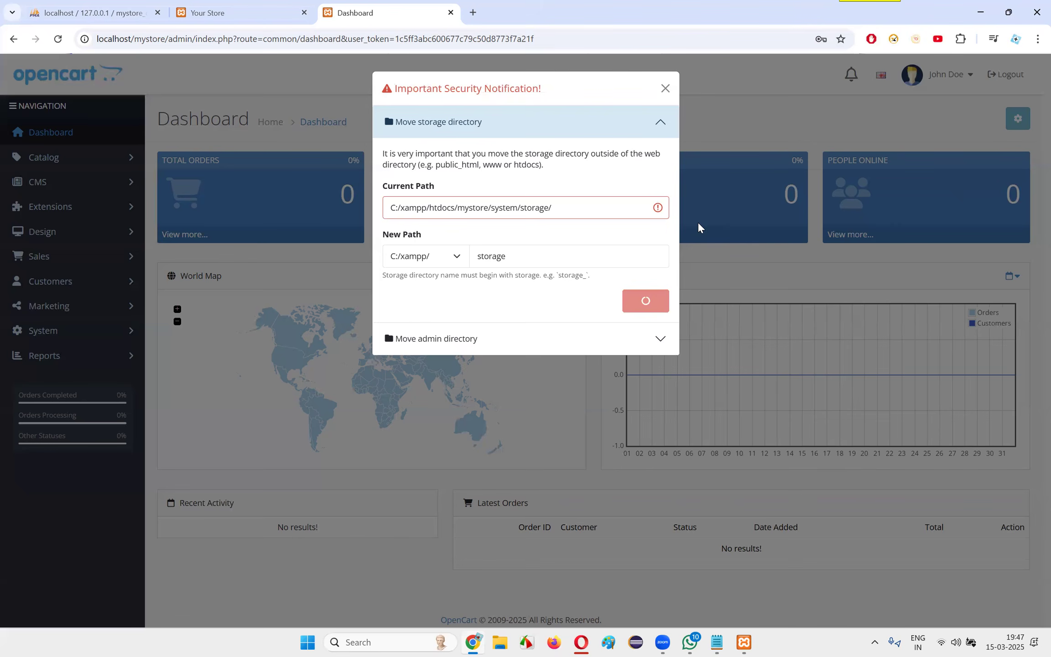
Expand the Move admin directory section and read its instruction about choosing a new directory name, closing the file-move message
click(660, 338)
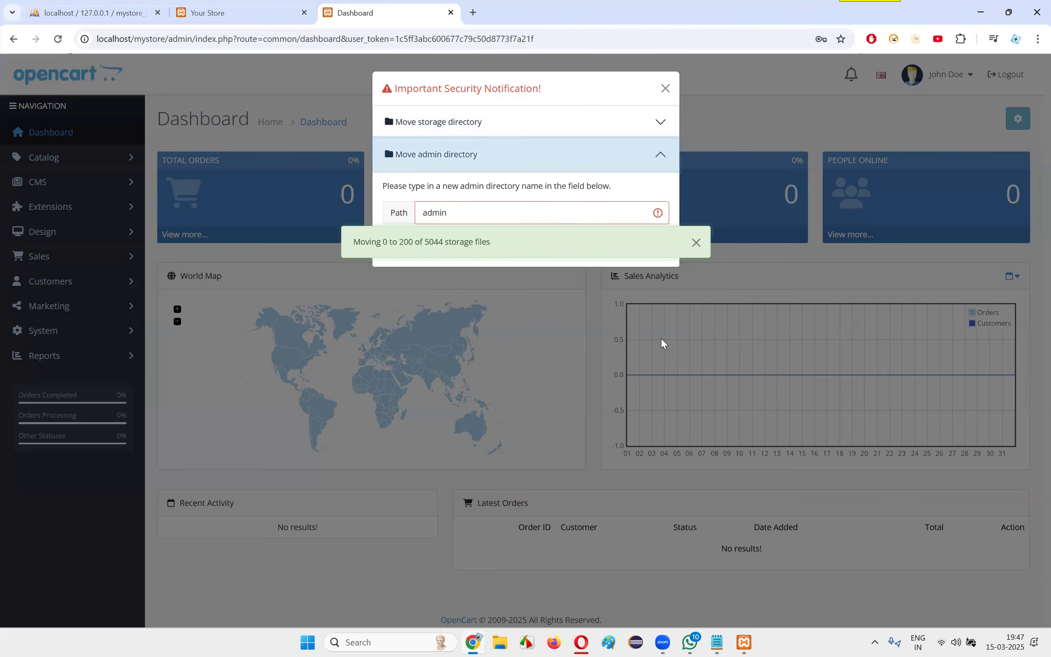
drag(529, 82, 472, 83)
click(477, 88)
click(480, 216)
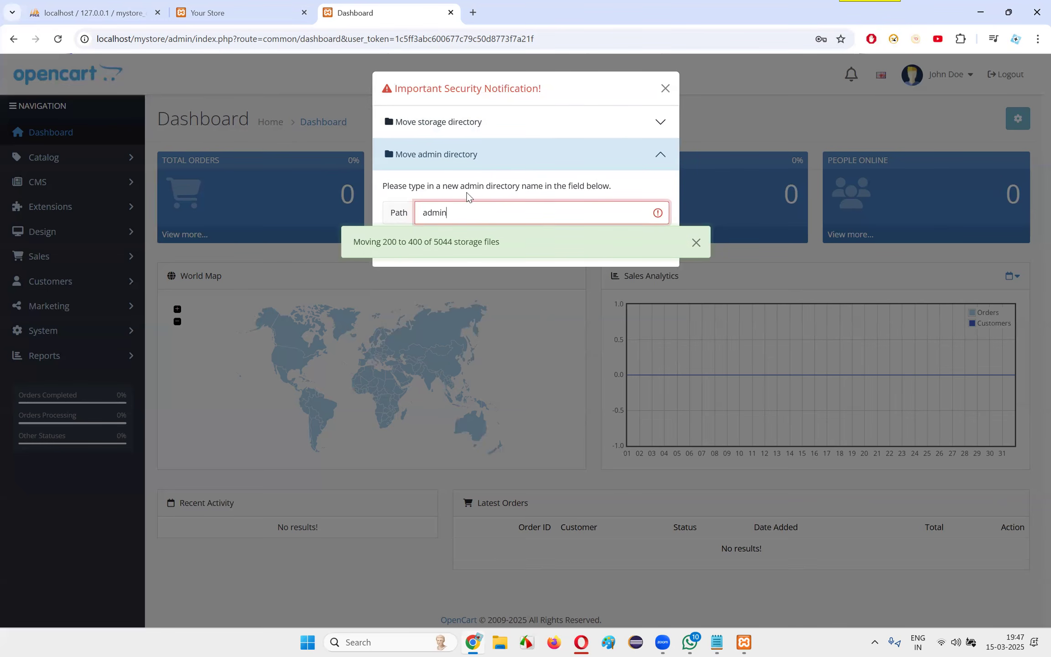
drag(437, 186, 612, 188)
click(621, 187)
click(696, 243)
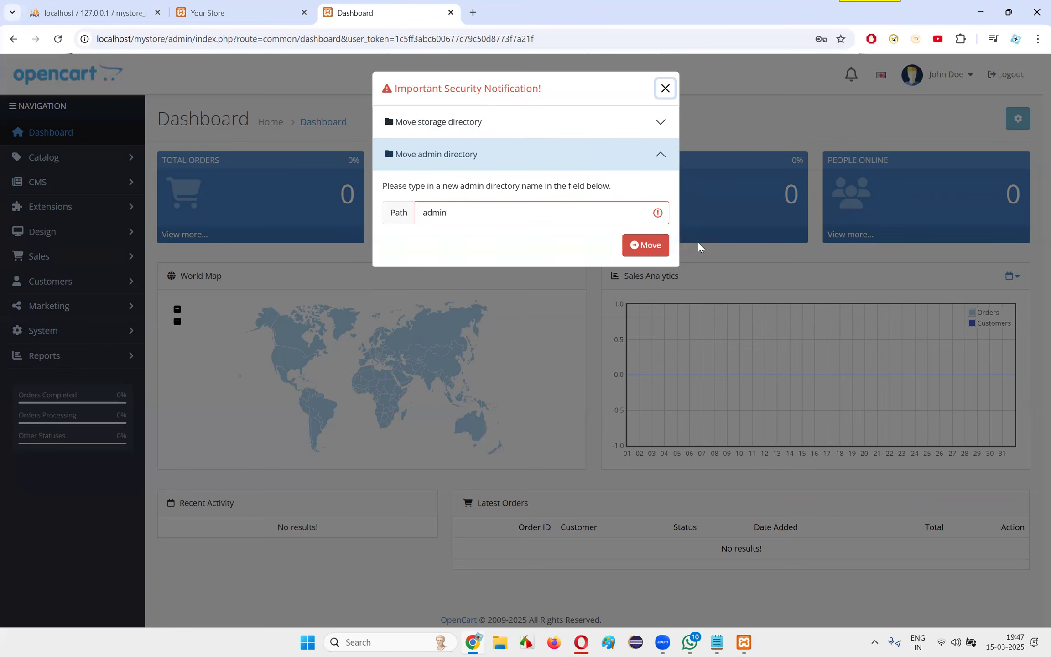
click(487, 217)
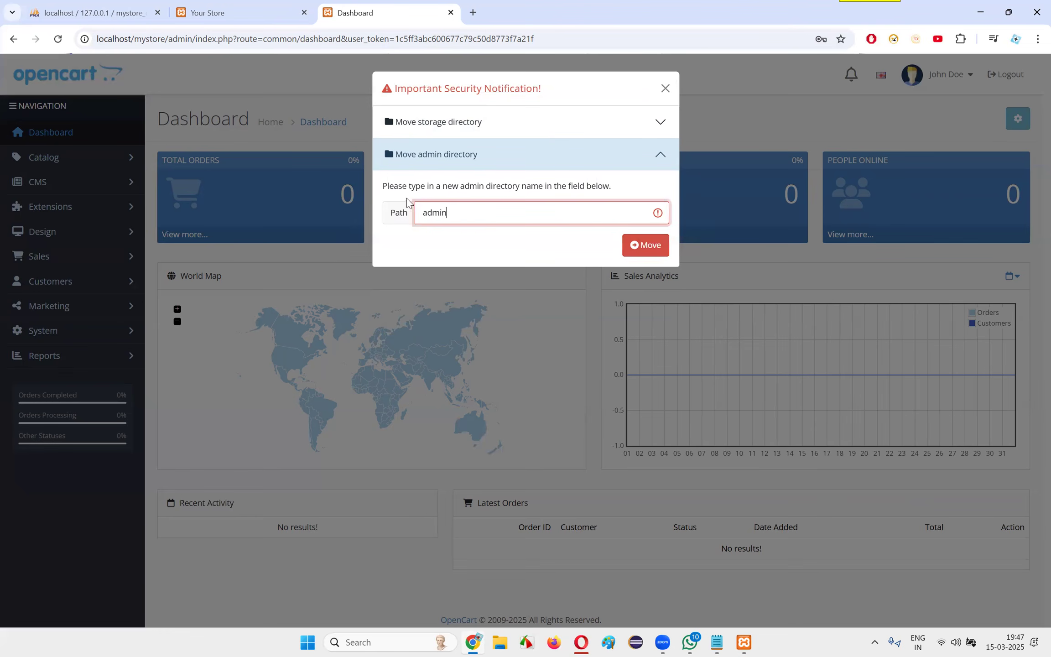
drag(387, 187, 556, 186)
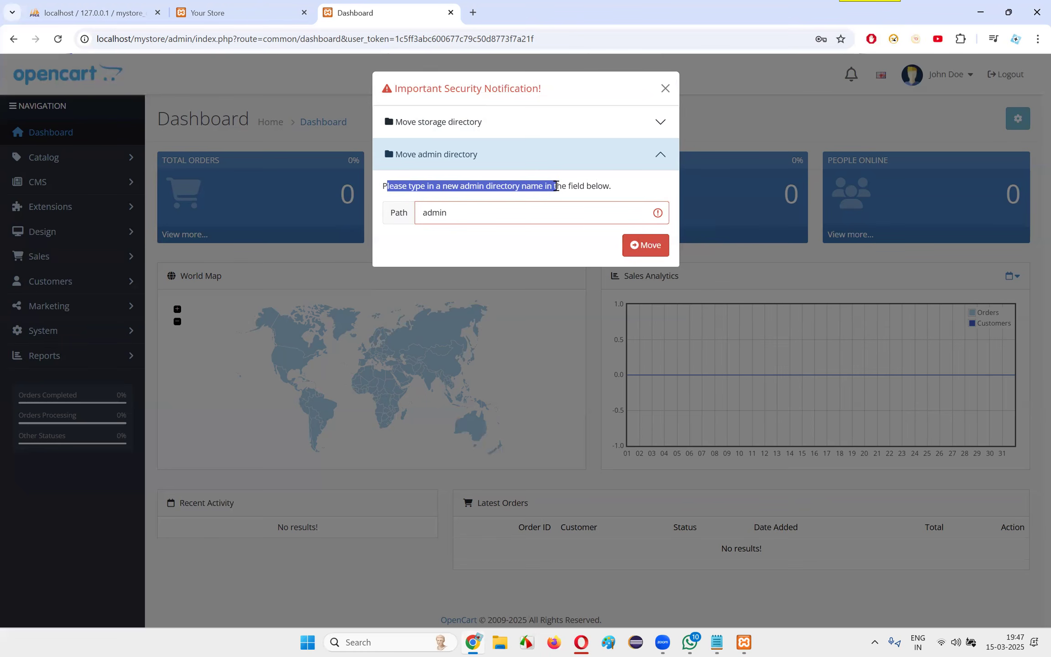
click(136, 62)
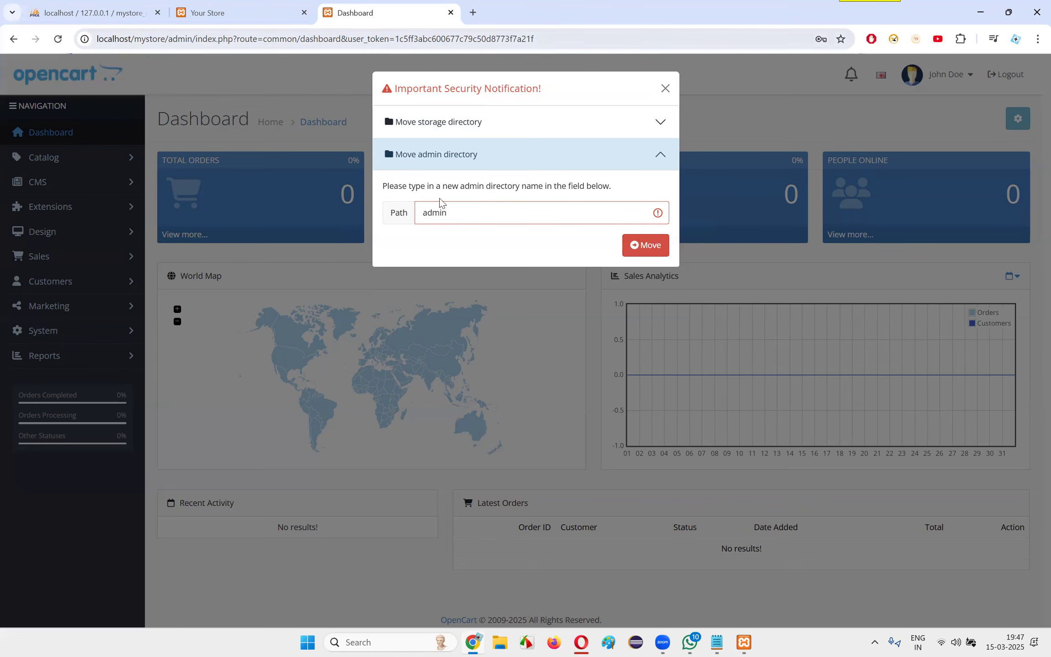
drag(396, 187, 565, 184)
click(565, 183)
drag(483, 186, 623, 185)
click(510, 196)
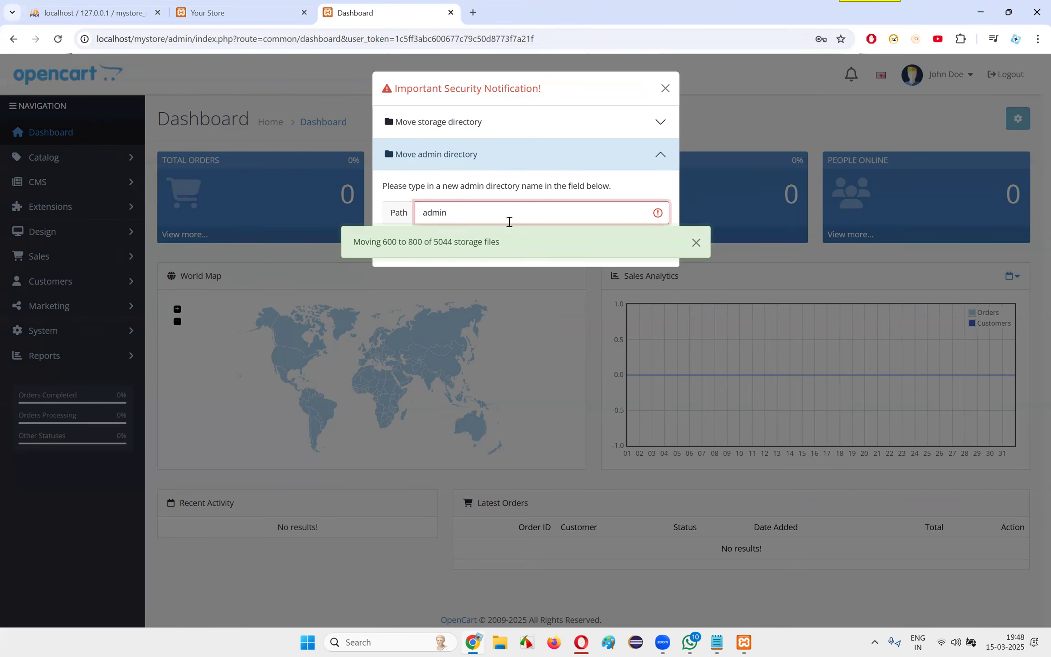
Replace the admin directory path with a custom name and try to apply the rename
drag(480, 219, 381, 217)
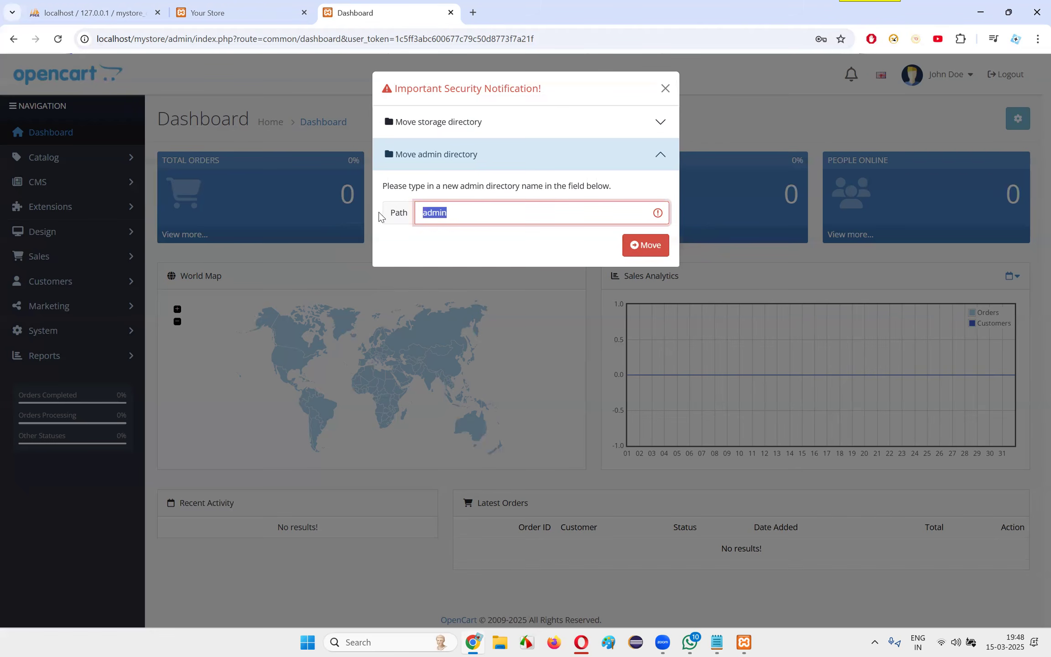
text(arun)
key(Return)
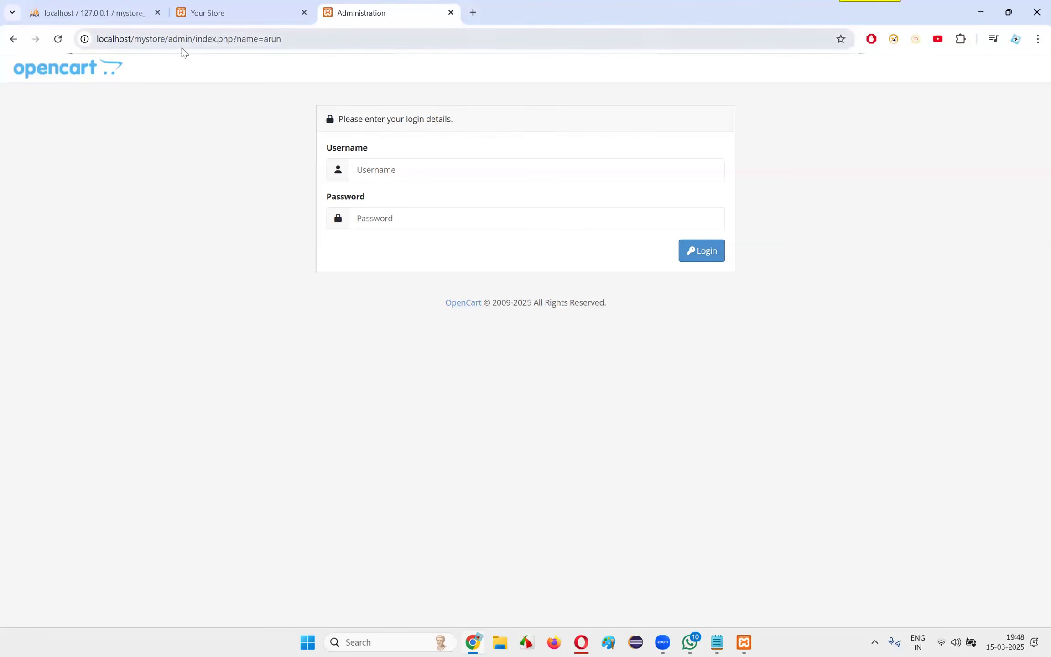
Try to open the custom-named admin directory under localhost/mystore
drag(170, 38, 348, 43)
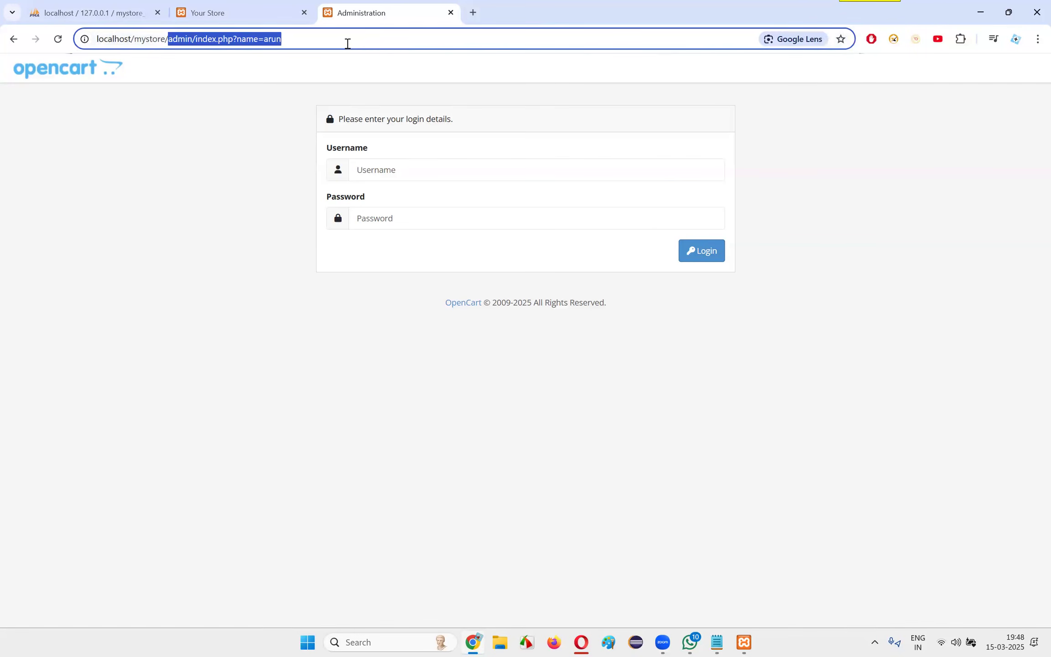
text(arun)
key(Return)
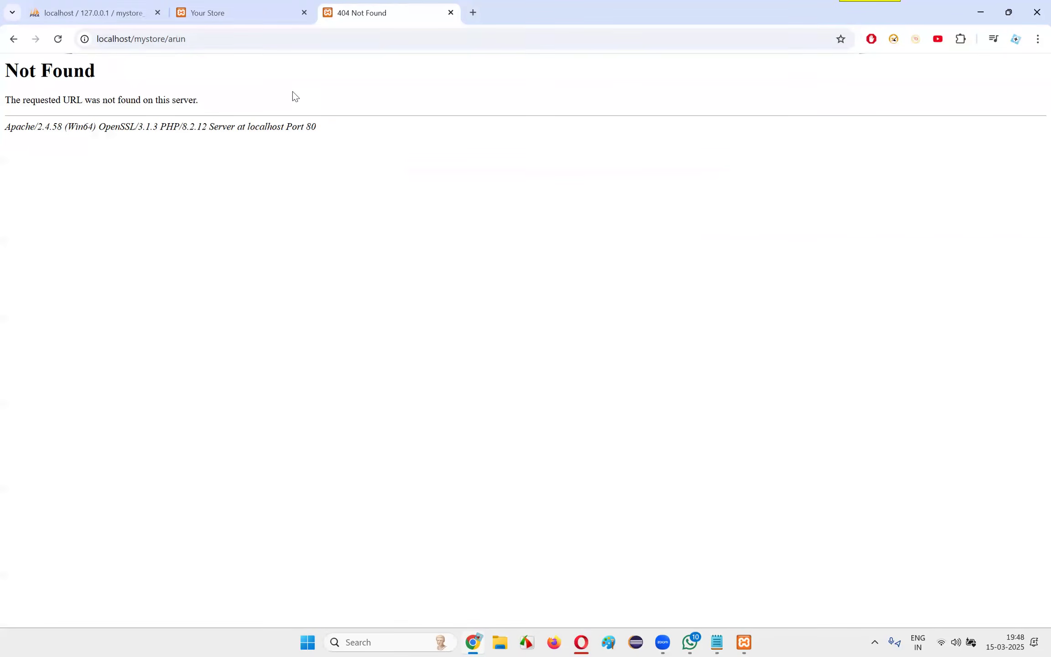
Open the admin login page at localhost/mystore/admin
drag(168, 39, 227, 39)
text(admin)
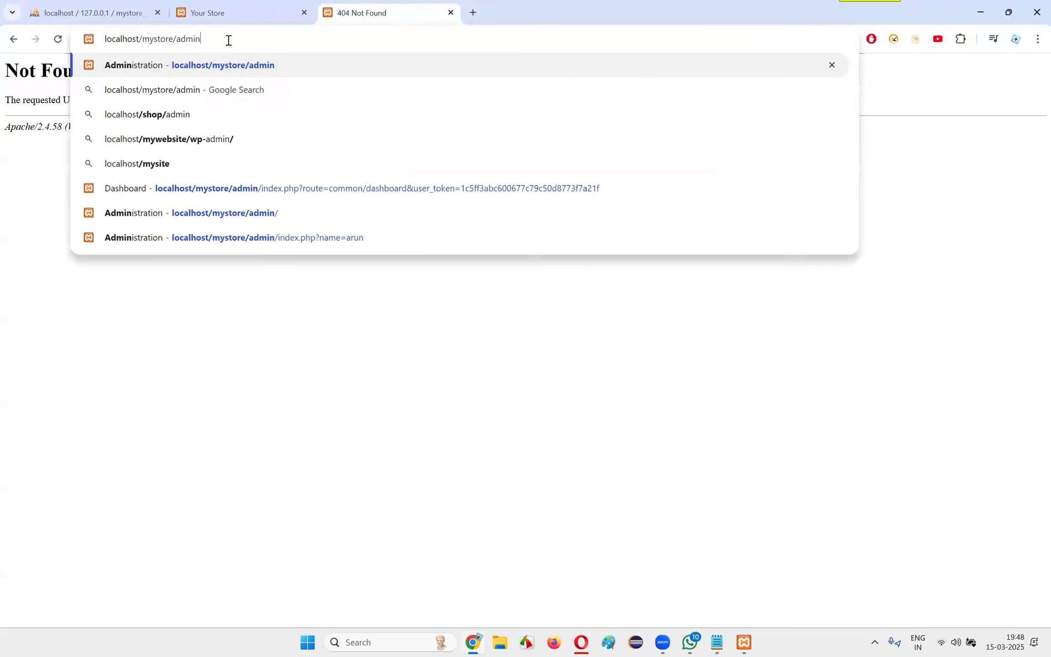
key(Return)
Fill in the username admin and the account password, and try to log in to the admin panel
click(388, 170)
text(ad,o)
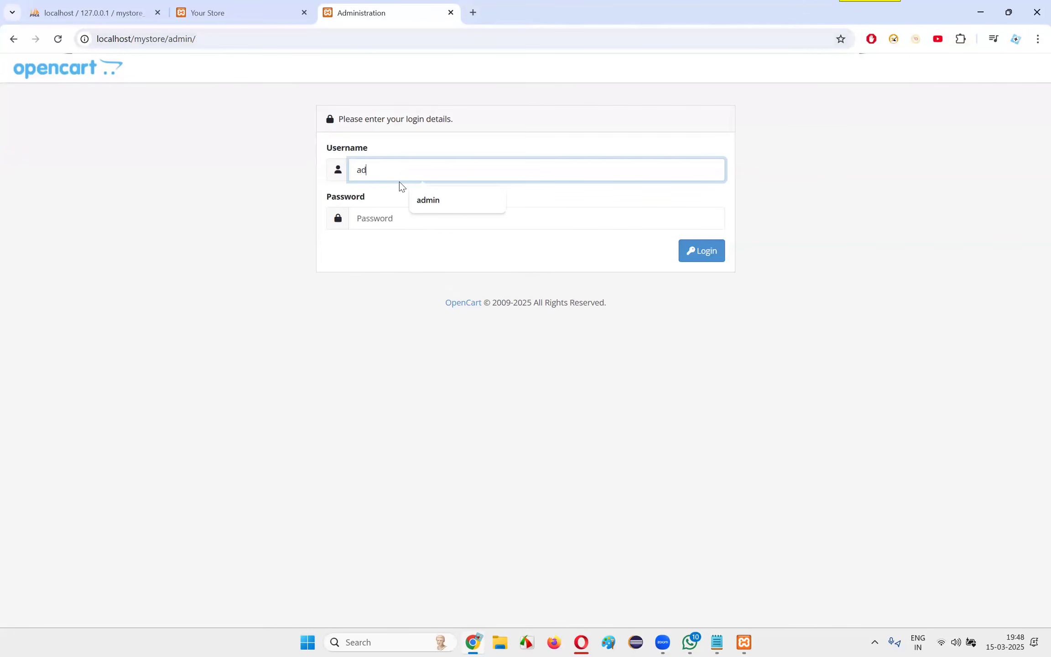
key(BackSpace)
text(min)
click(395, 217)
text(ad)
key(Return)
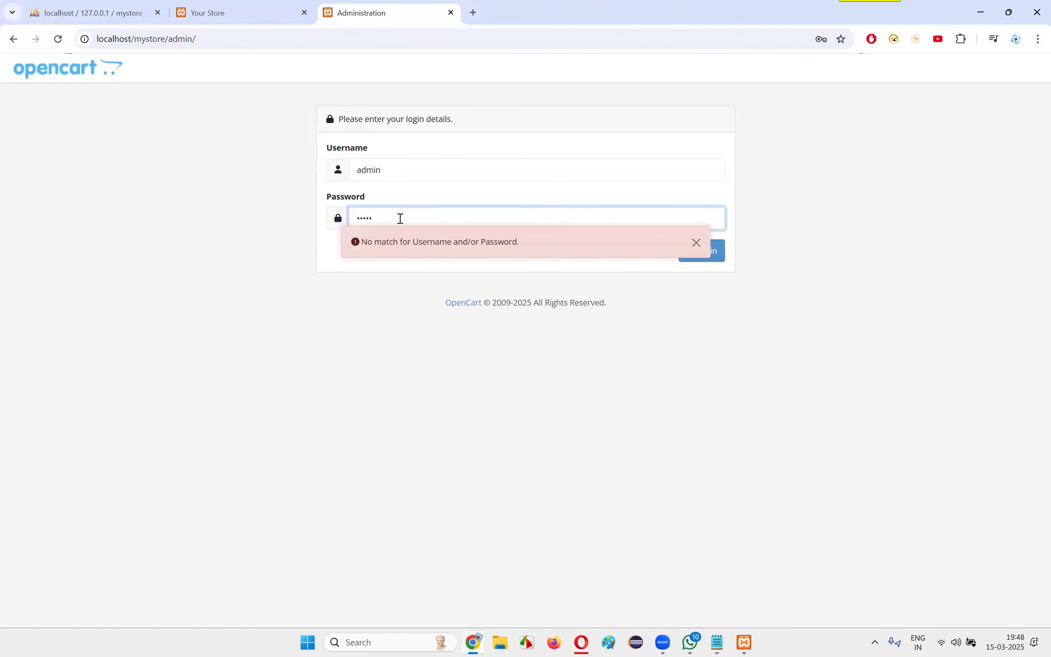
Re-enter the account password to log in, and dismiss the password warning and security notification covering the dashboard
click(697, 243)
double_click(393, 223)
key(BackSpace)
text(a)
click(703, 258)
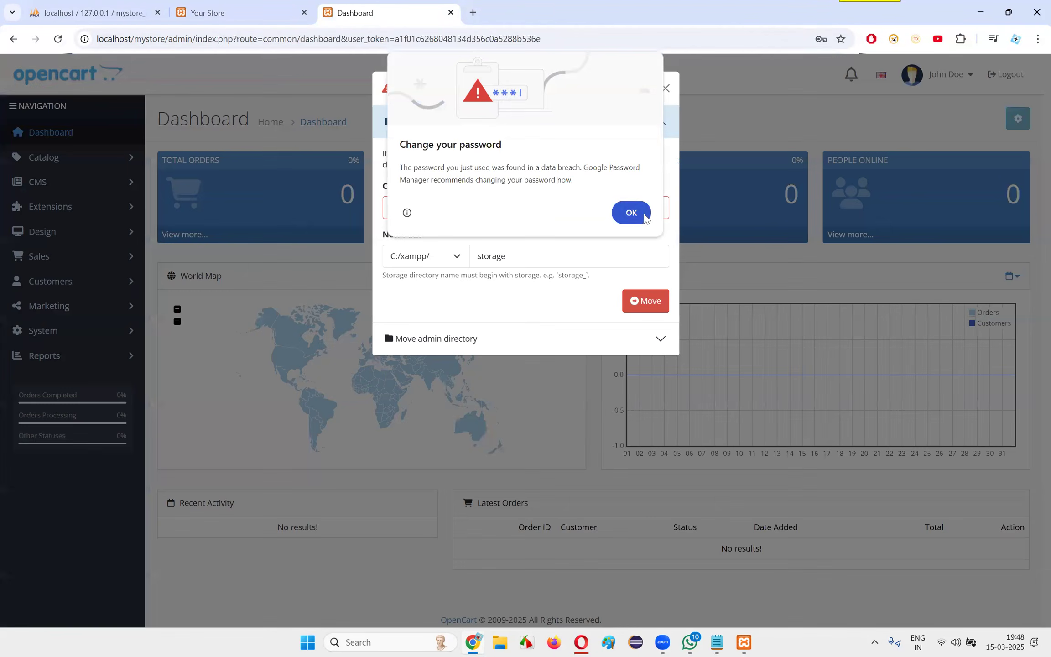
click(632, 212)
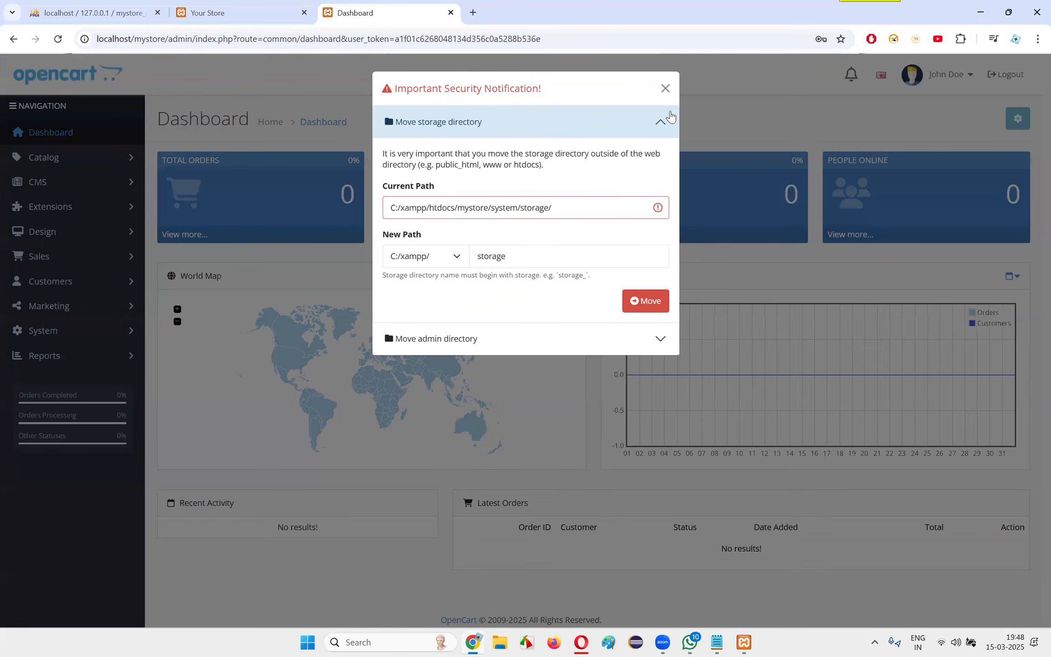
click(665, 88)
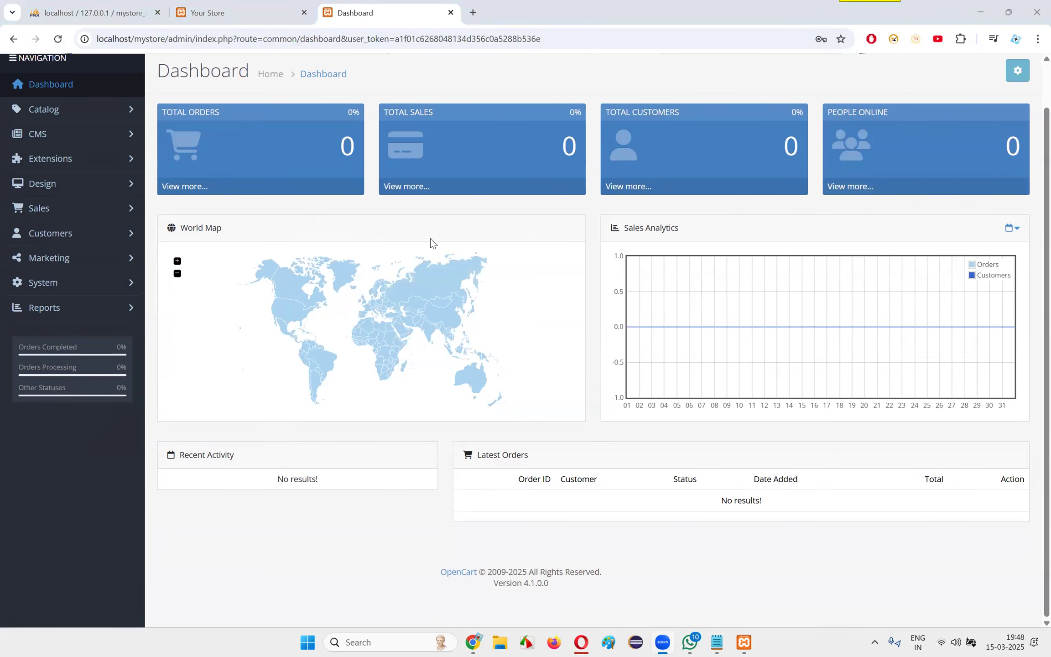
Review the storefront and the admin dashboard, and load the mystore_db structure in phpMyAdmin
click(261, 6)
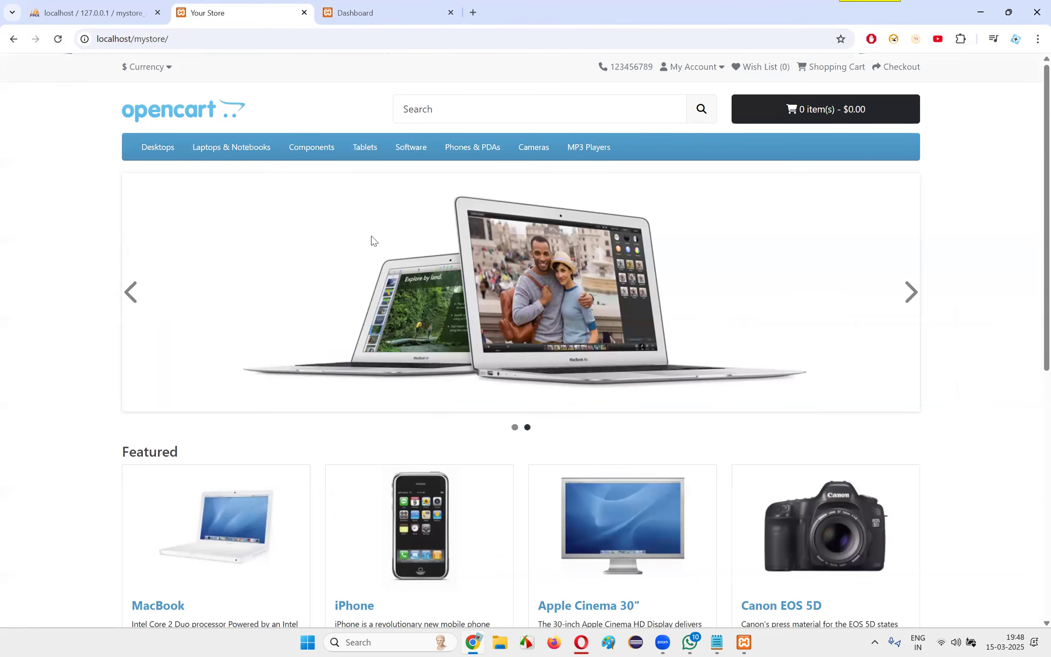
click(366, 13)
click(147, 5)
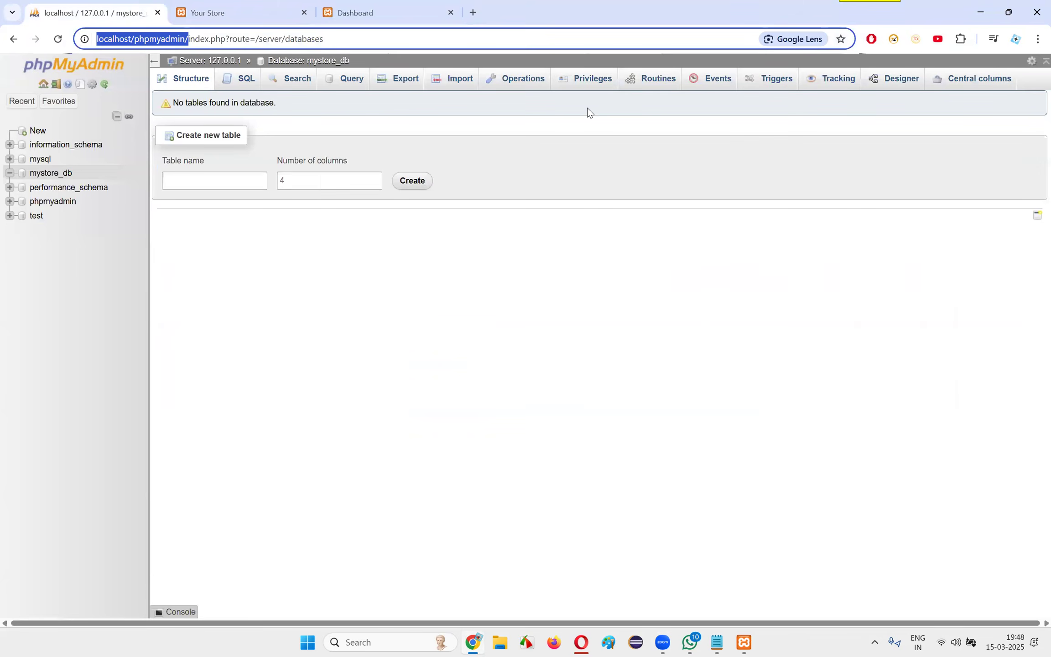
key(ctrl+Tab)
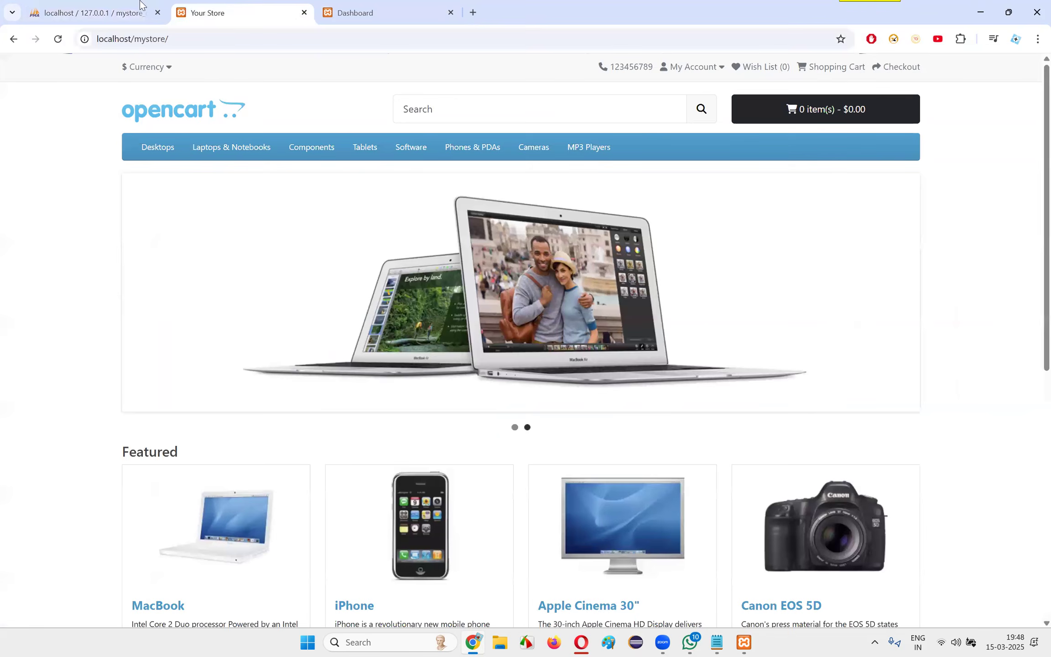
key(ctrl+shift+Tab)
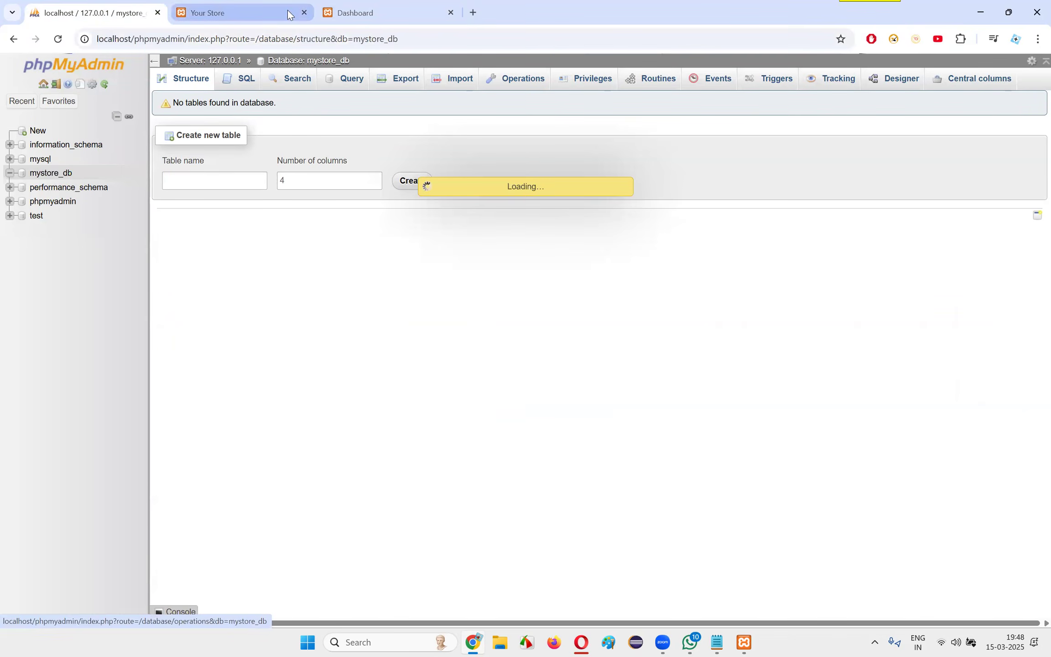
click(242, 9)
click(37, 5)
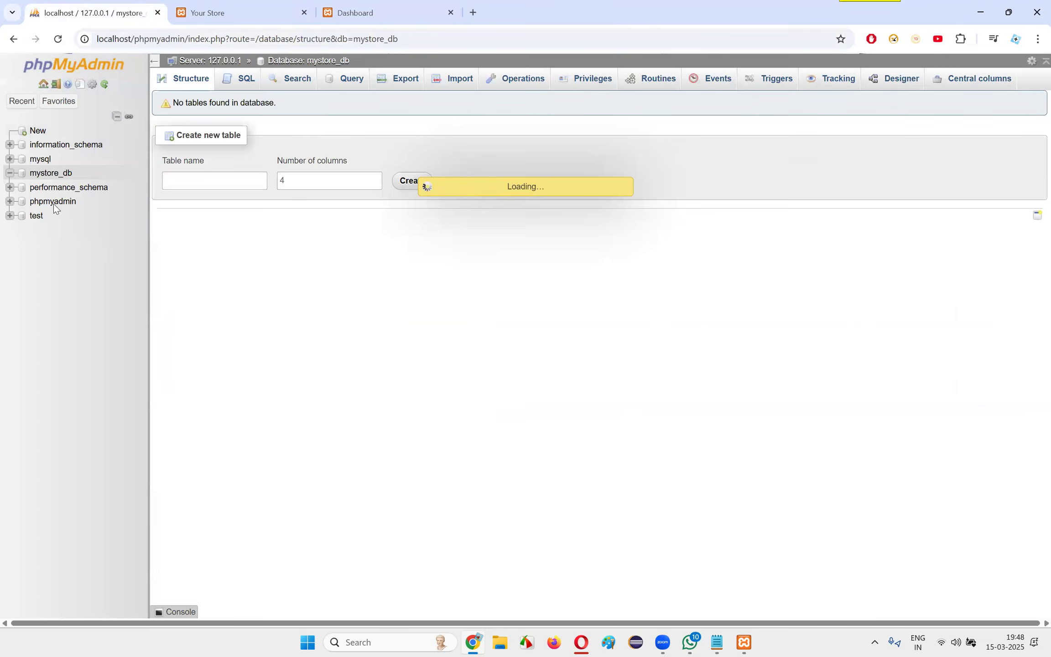
Open the Customers list in the admin panel
click(379, 14)
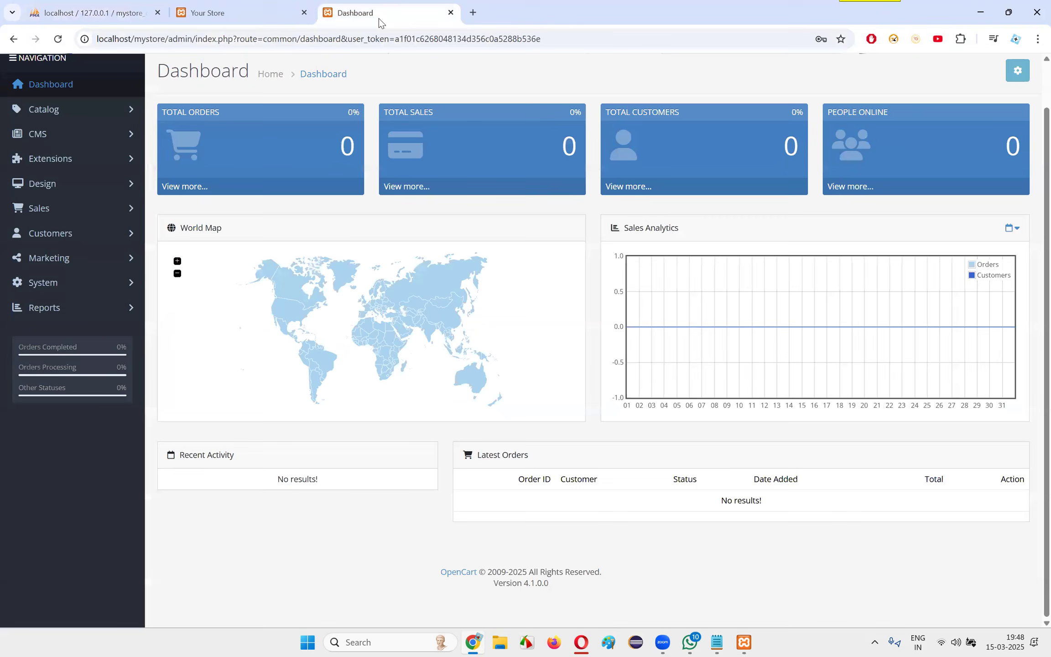
click(68, 232)
click(71, 261)
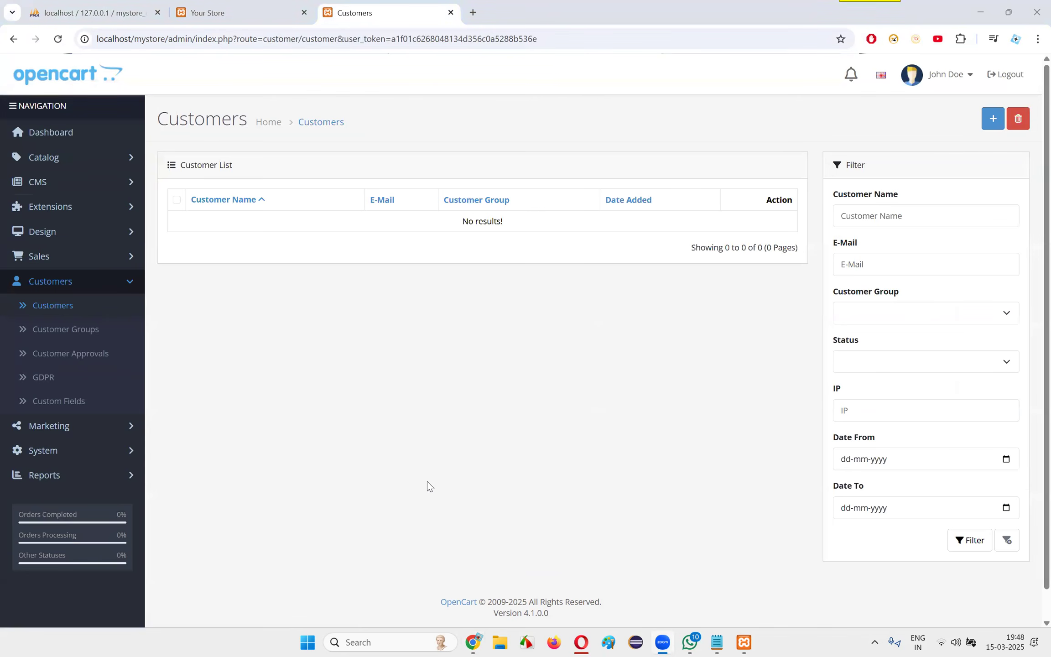
Review the mystore_db tables and the admin Customers page, and return to the storefront's product search field
click(92, 9)
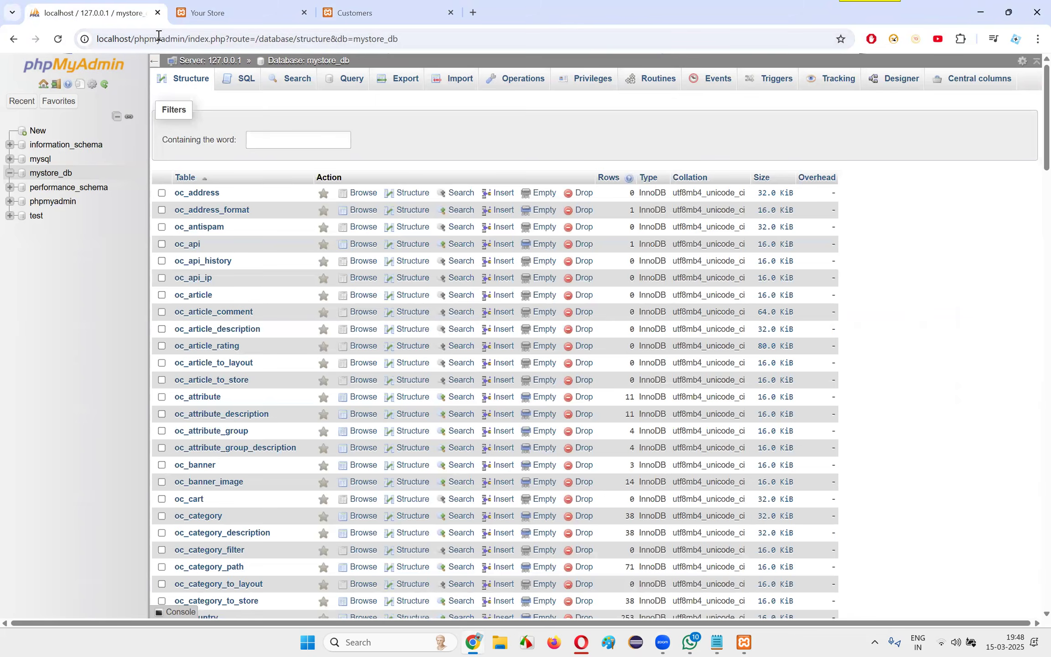
click(234, 11)
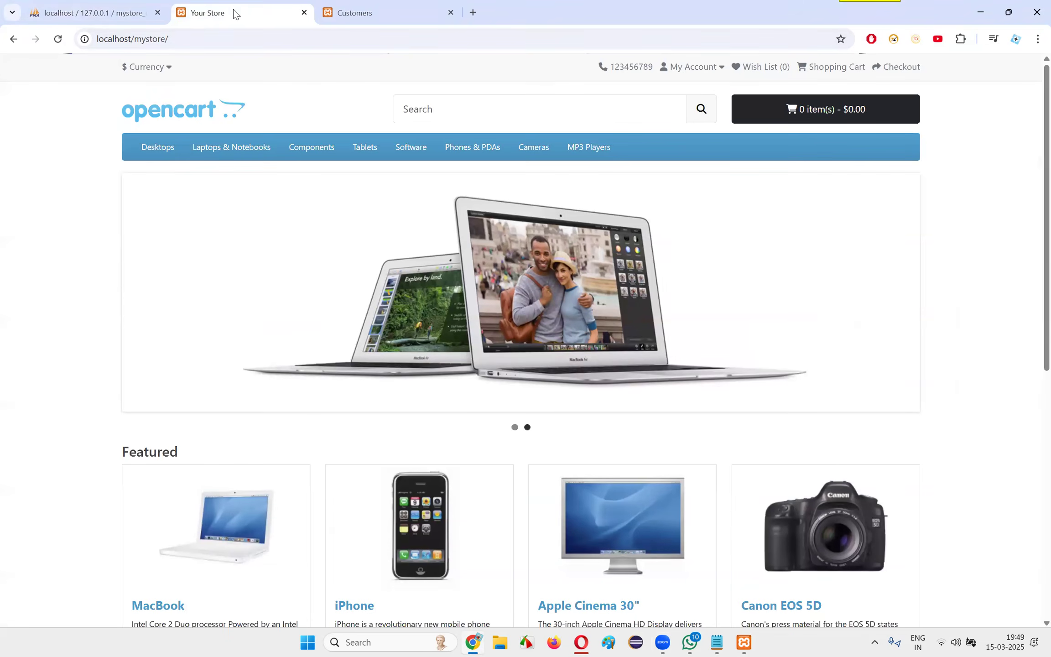
click(404, 5)
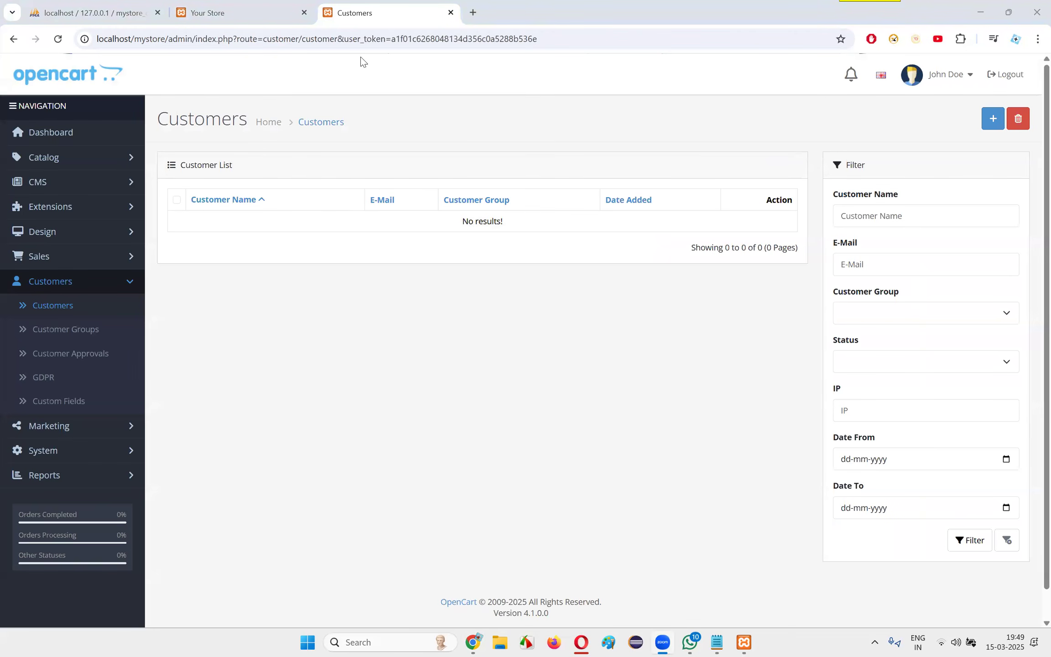
key(ctrl+shift+Tab)
click(517, 113)
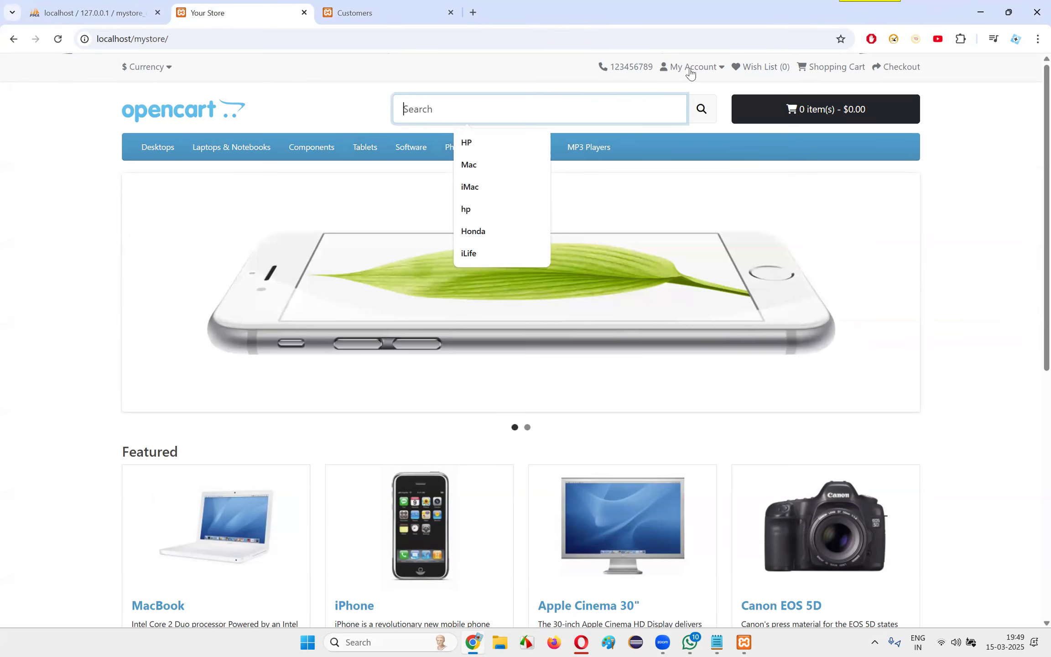
Open the storefront's account registration form and fill in the customer's first name, last name and e-mail
click(689, 68)
click(688, 92)
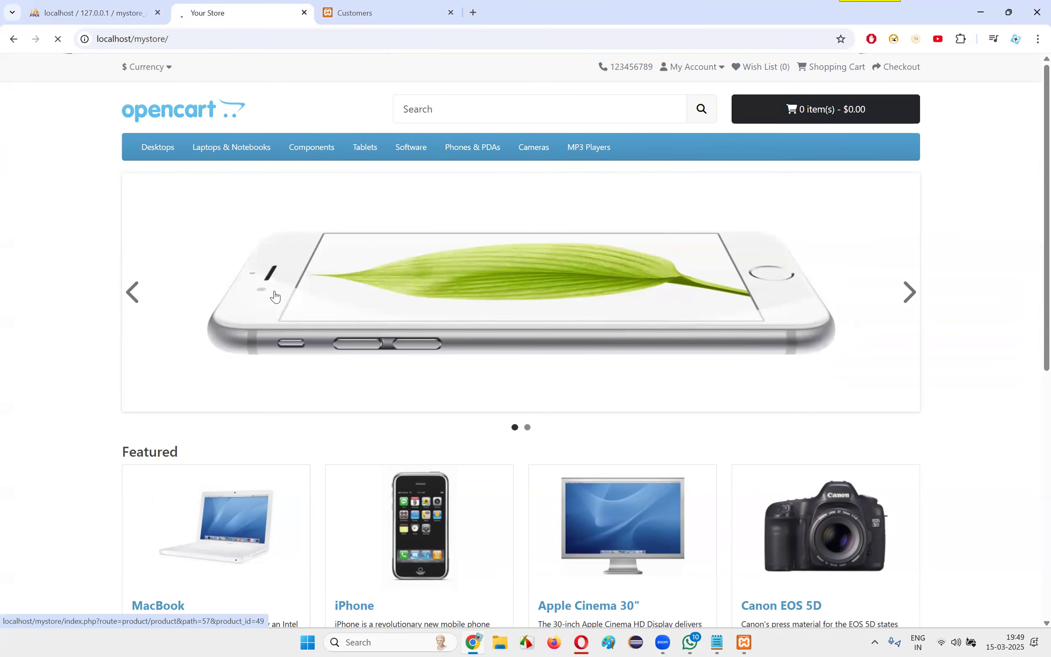
scroll(340, 283, down, 4)
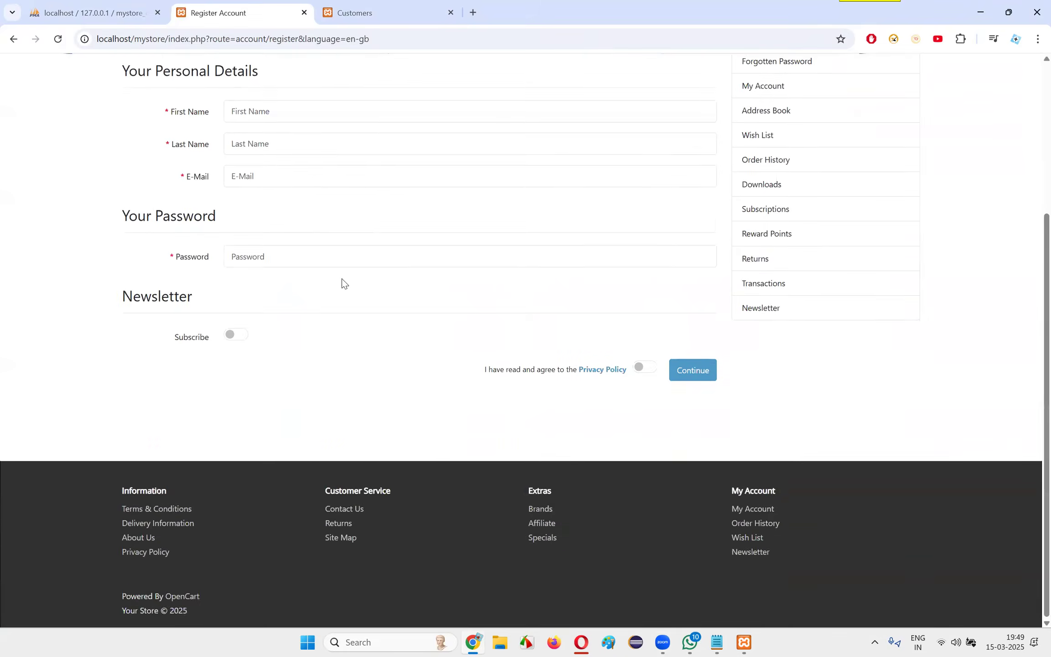
scroll(333, 279, up, 3)
click(326, 298)
click(320, 332)
click(298, 329)
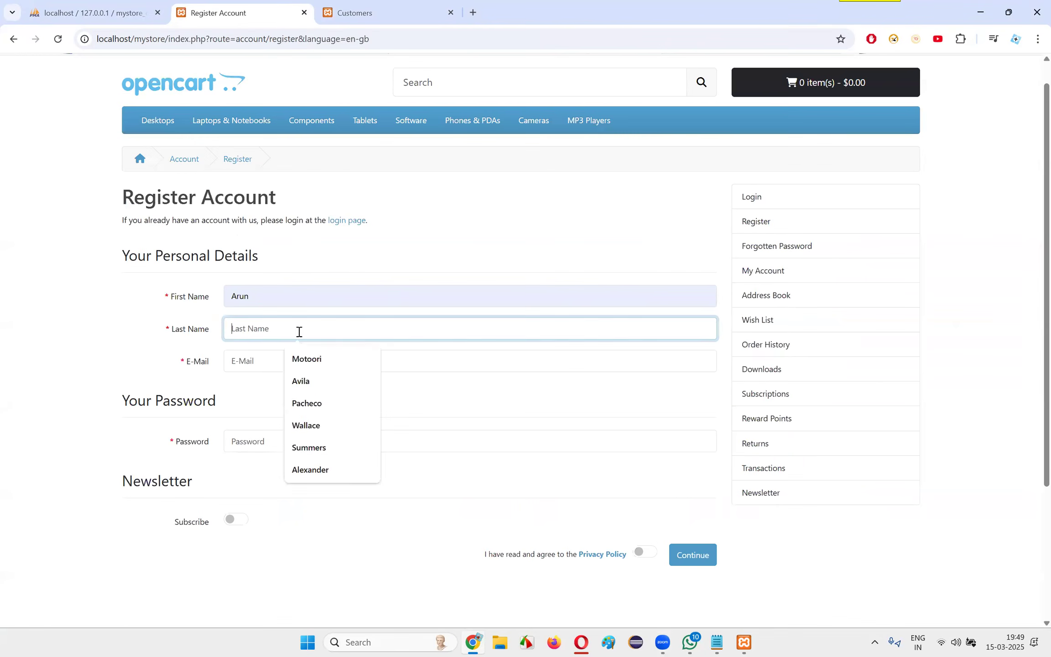
click(319, 358)
click(289, 361)
click(345, 398)
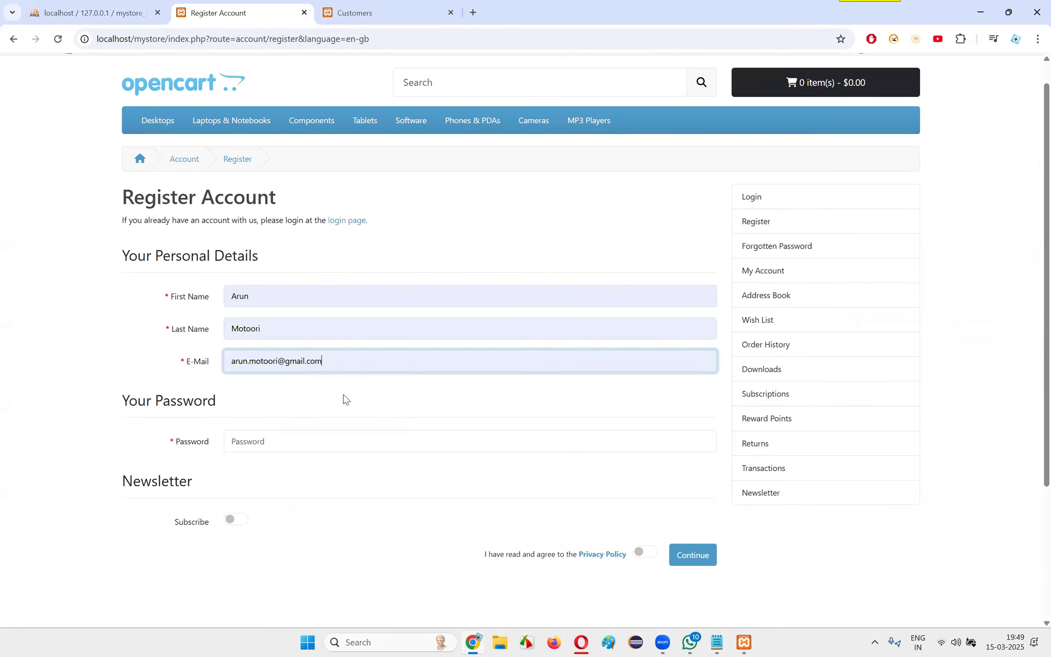
Enter the account password, turn on the newsletter subscription, agree to the Privacy Policy and submit the registration
scroll(377, 406, down, 3)
click(302, 265)
text(12345)
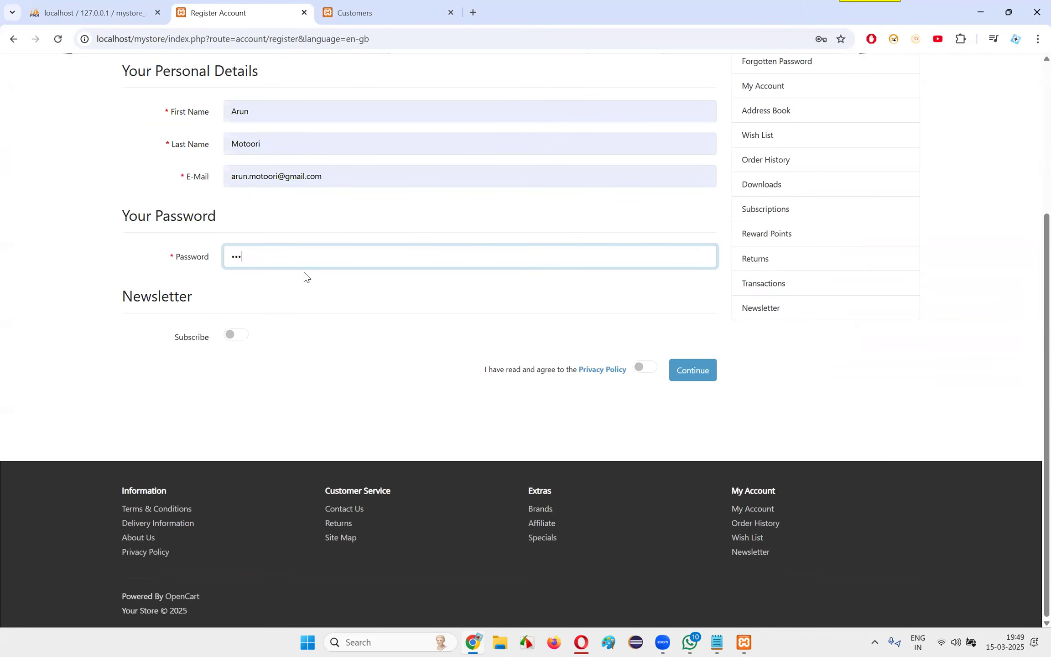
click(236, 338)
click(644, 371)
click(698, 371)
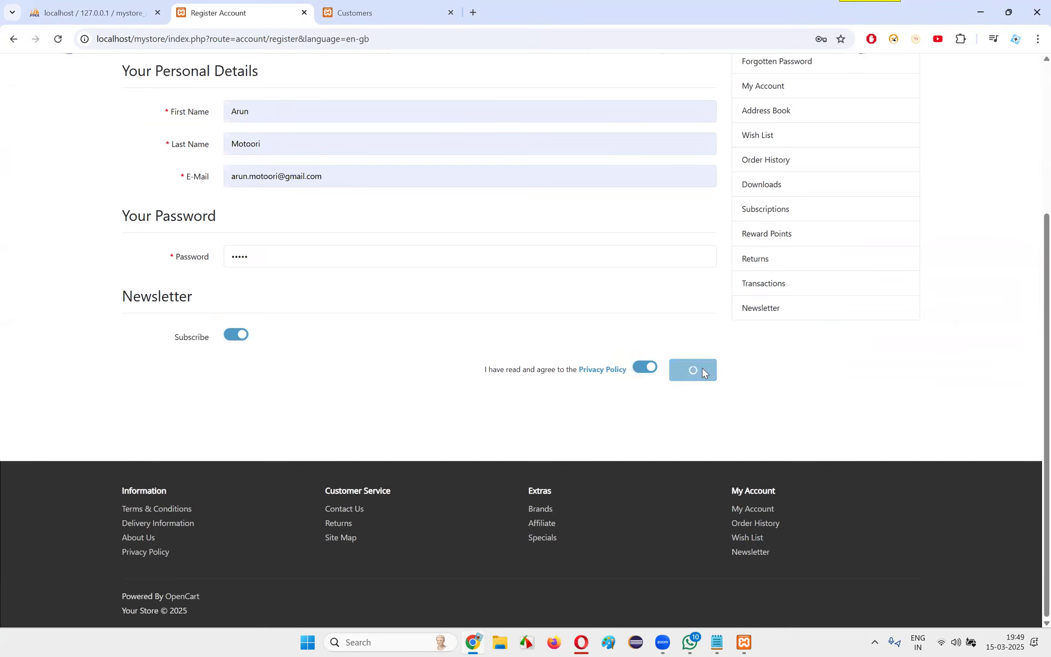
Replace the account password with a longer one and resubmit the registration
drag(231, 273, 414, 279)
click(413, 278)
drag(289, 257, 5, 257)
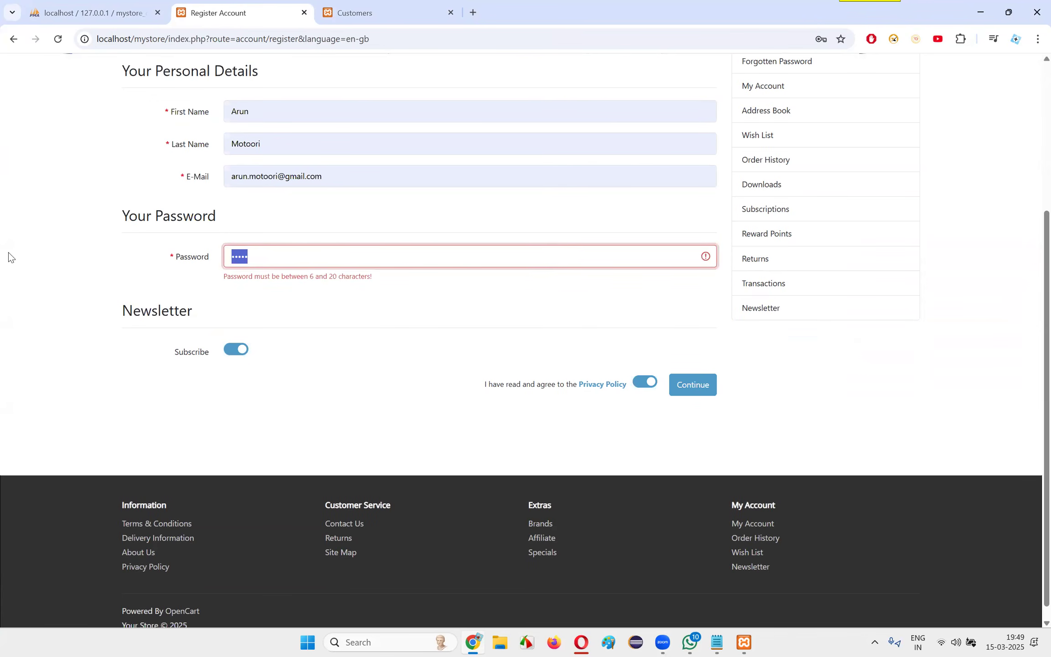
text(a•••••••••••)
click(697, 390)
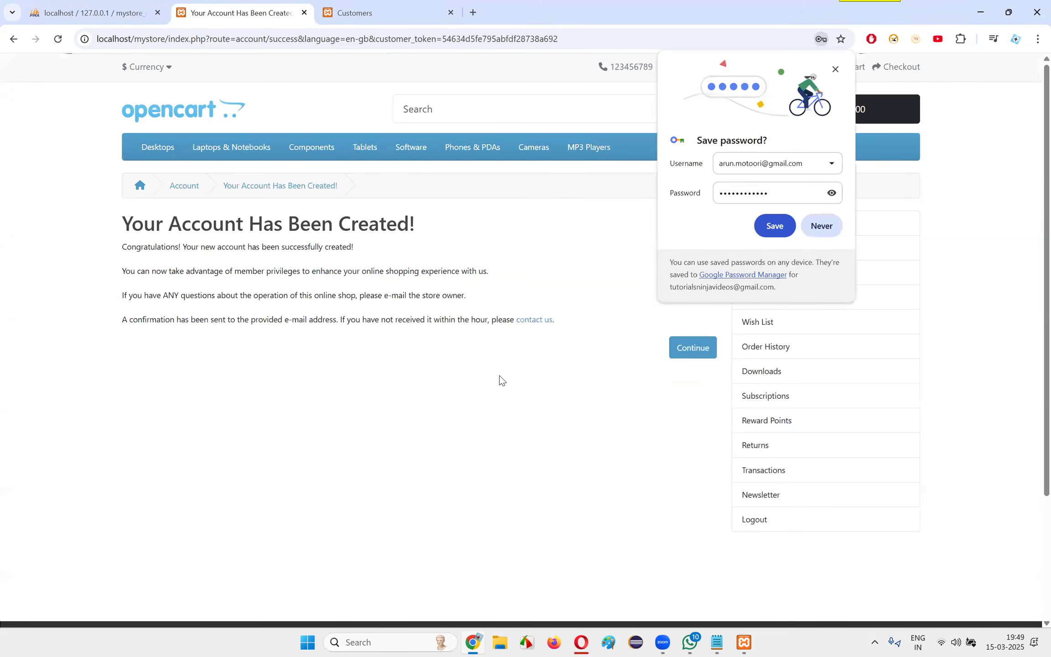
Dismiss the password-saving prompt and reload the Customers list in the admin panel
click(835, 70)
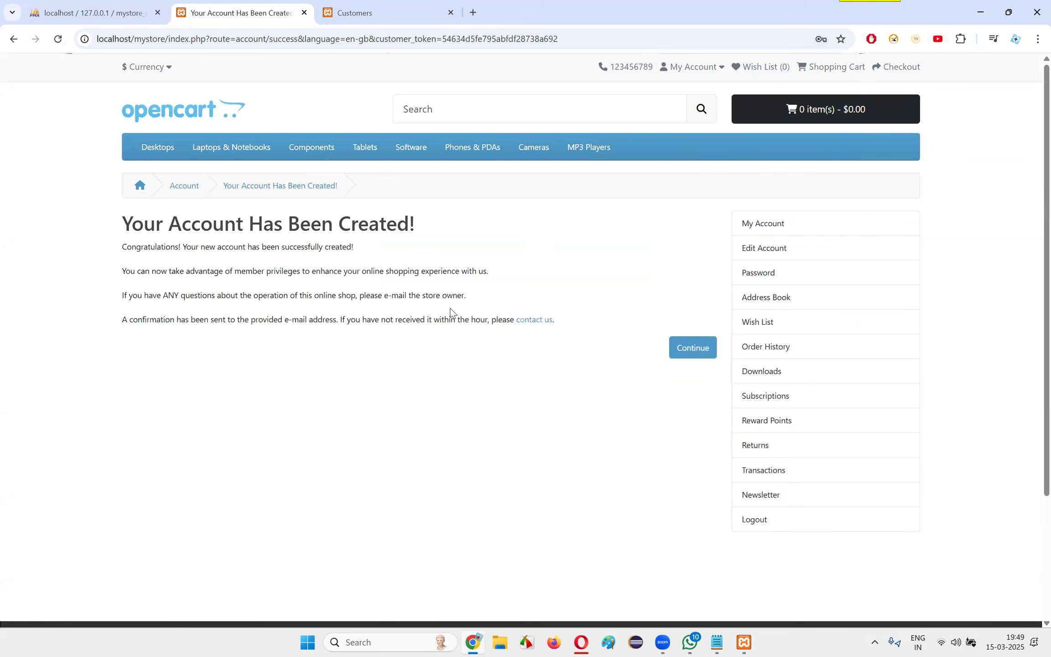
click(418, 10)
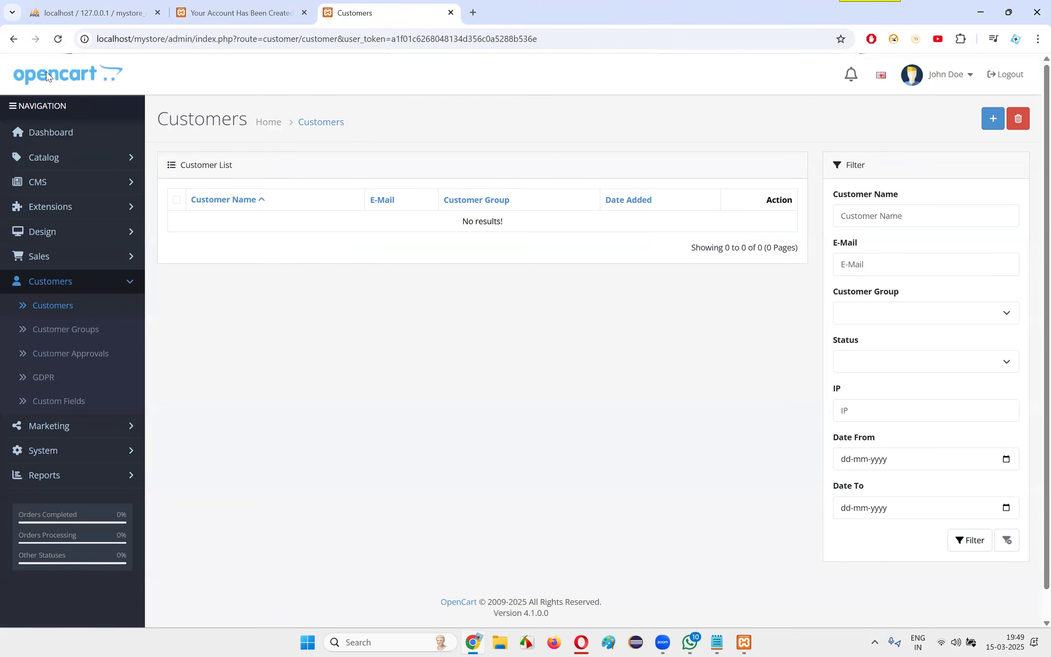
click(58, 39)
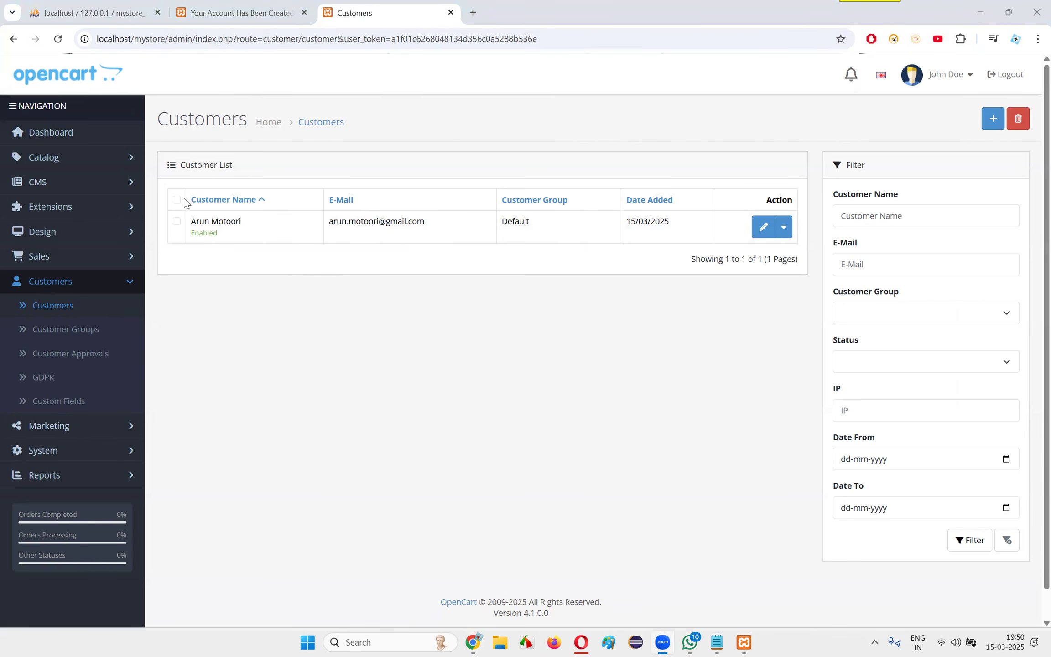
Reload the mystore_db structure in phpMyAdmin and look through its list of tables
click(82, 13)
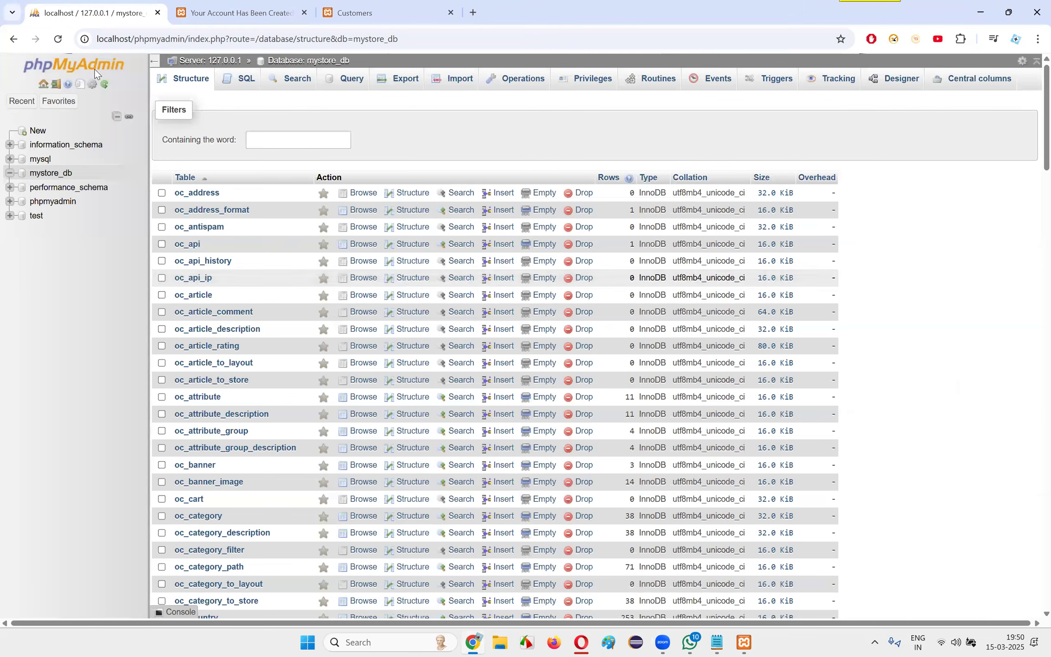
click(58, 174)
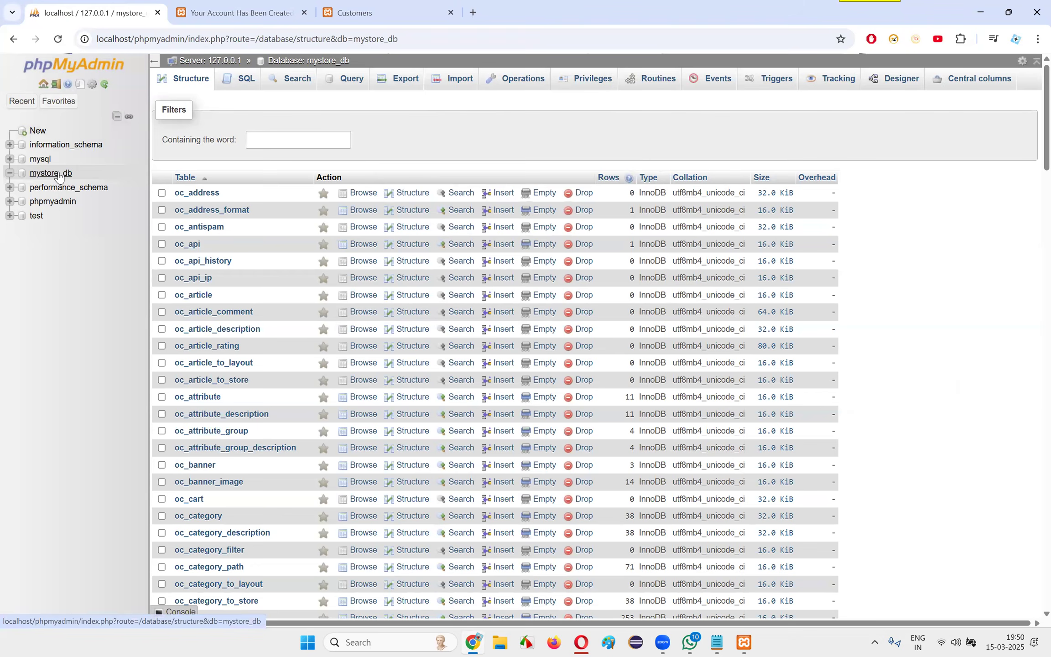
click(58, 173)
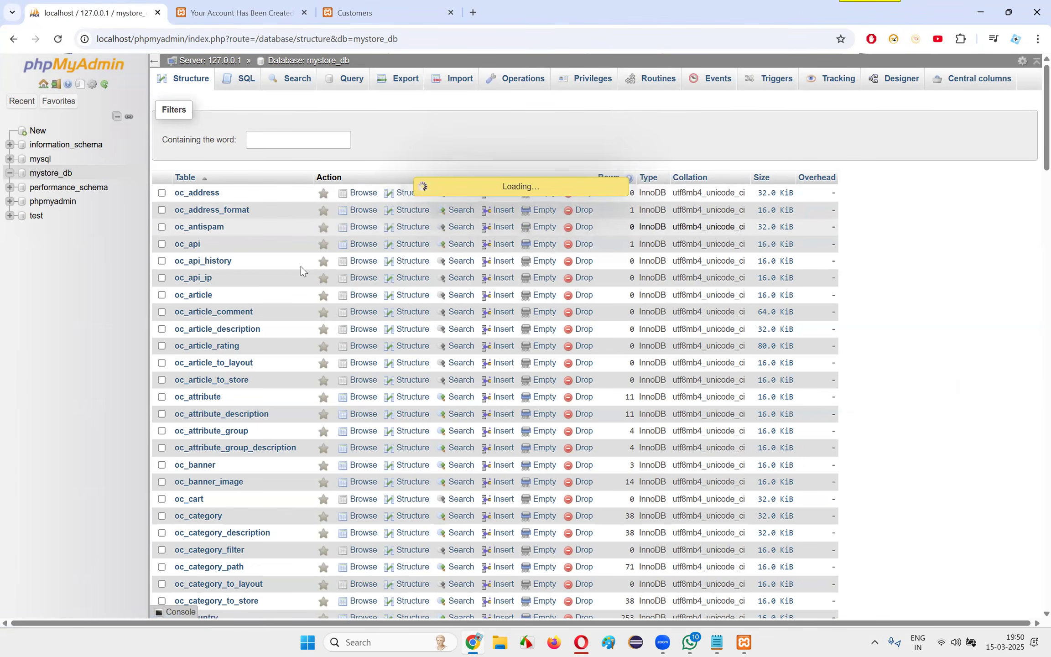
scroll(301, 268, down, 8)
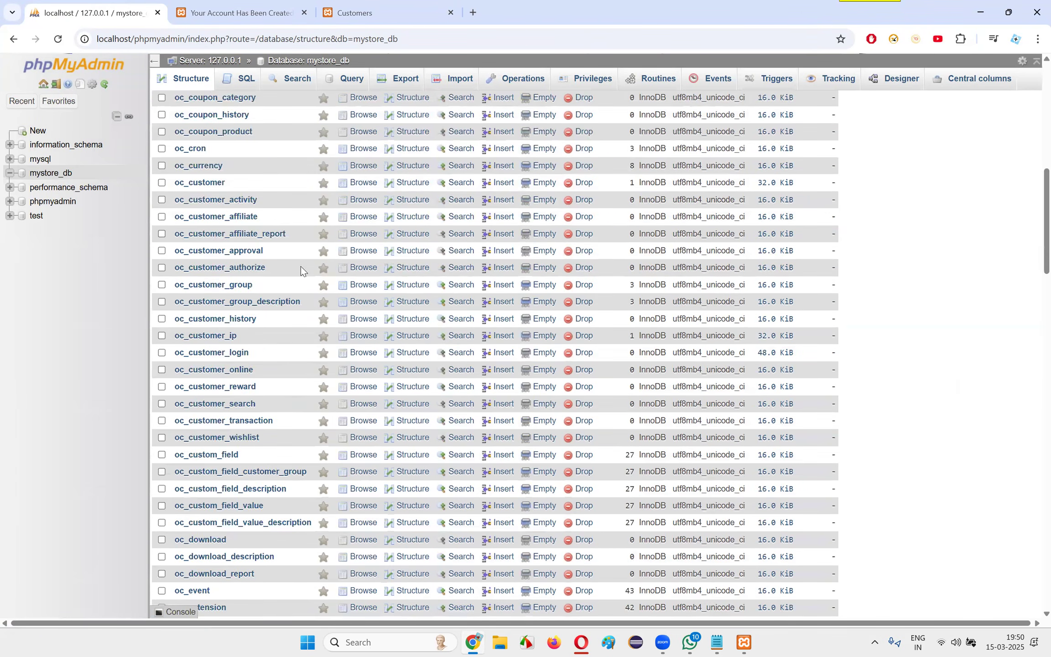
scroll(301, 267, down, 10)
scroll(305, 272, up, 20)
Filter the mystore_db tables by the word "user", and change the filter to "customer"
click(270, 140)
text(user)
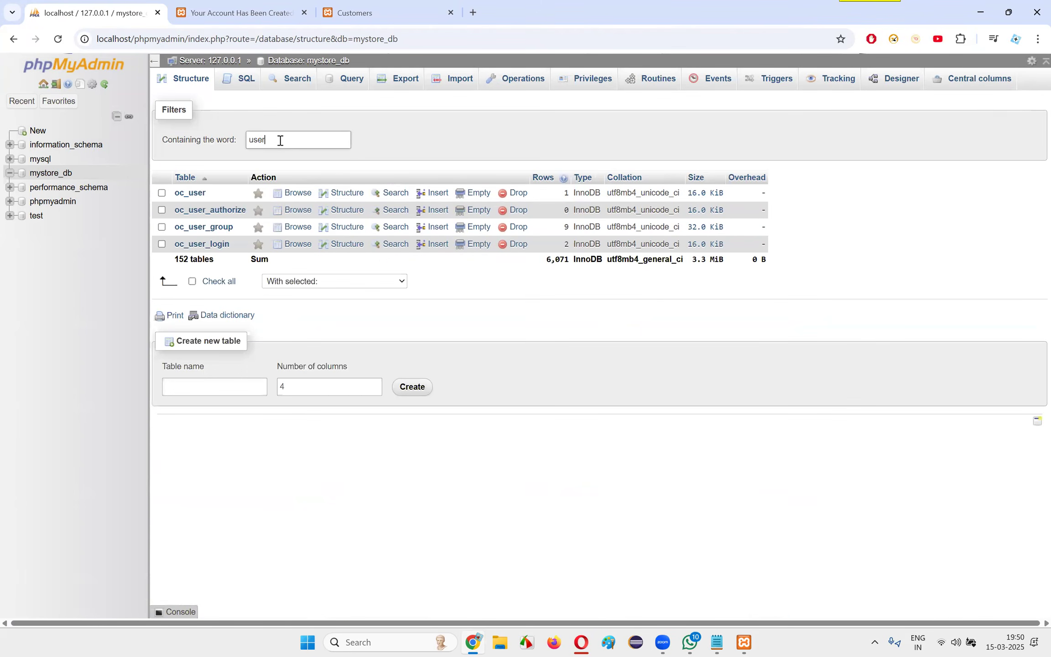
key(BackSpace)
key(BackSpace)
key(BackSpace)
key(BackSpace)
text(tomer)
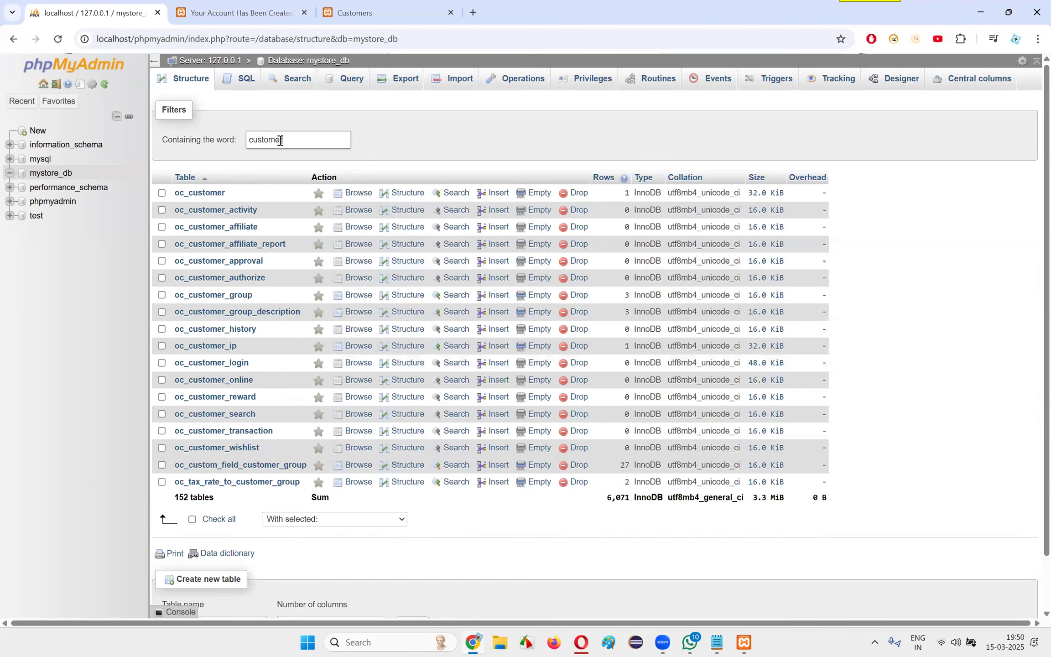
Try to open the oc_customer table, dismiss the error notification, and review the customer-related tables
click(200, 194)
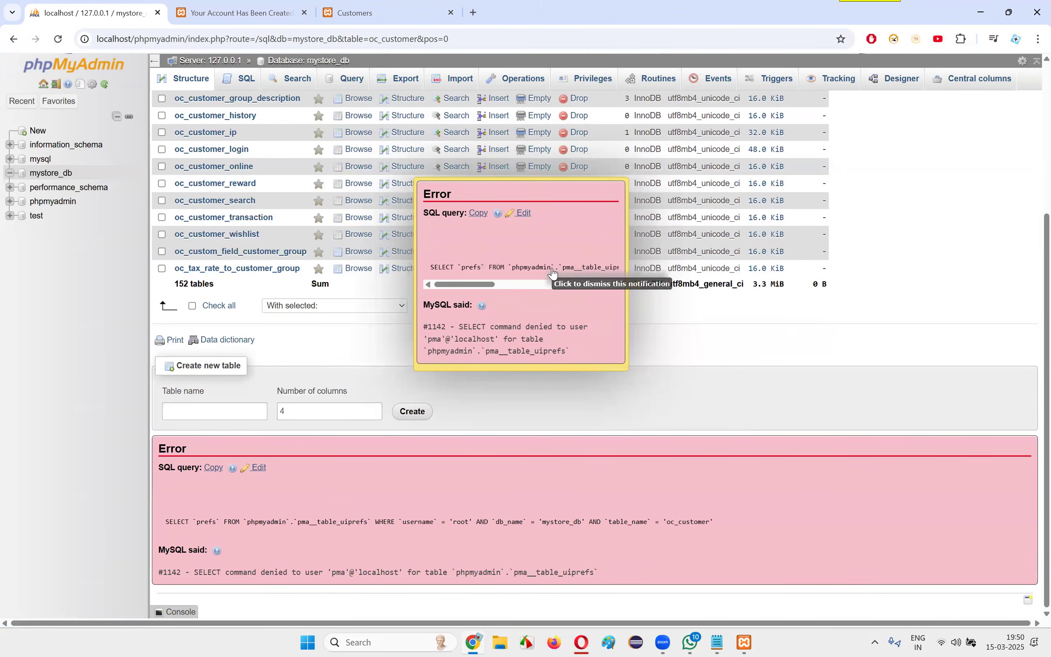
click(578, 258)
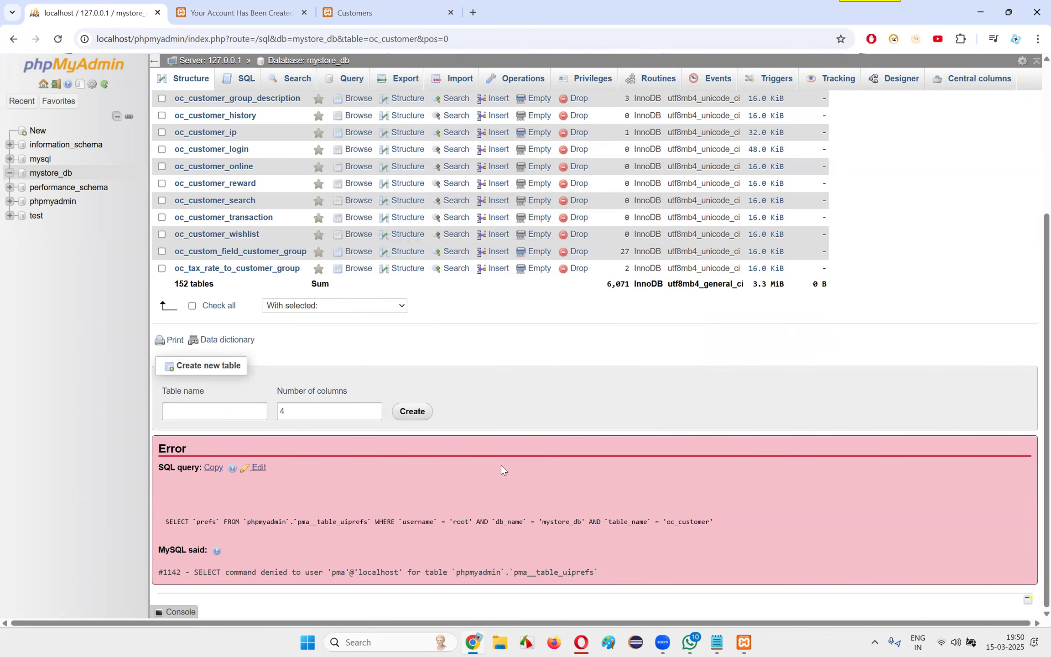
scroll(502, 406, up, 3)
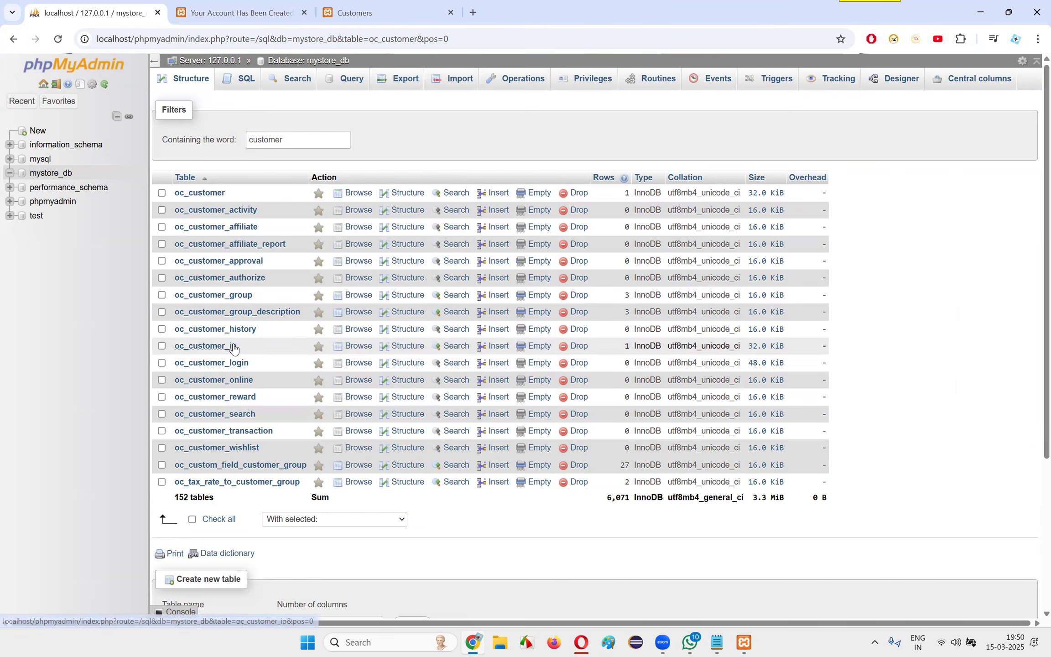
scroll(252, 305, down, 3)
scroll(251, 305, up, 3)
Filter the mystore_db tables by "user" and try to open the oc_user table
drag(300, 140, 167, 140)
key(BackSpace)
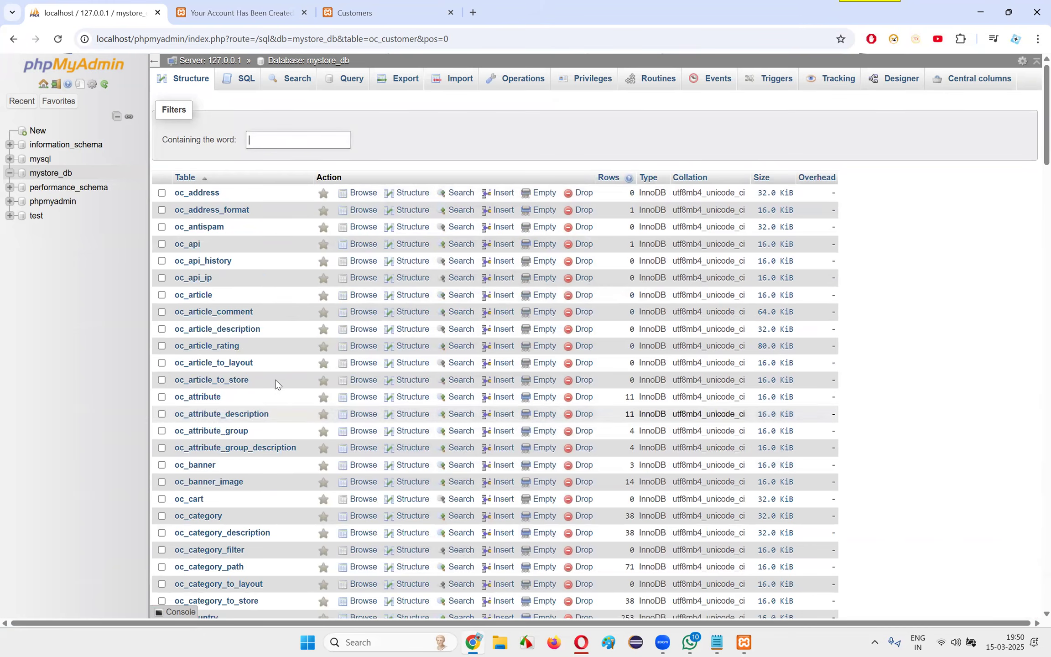
text(user)
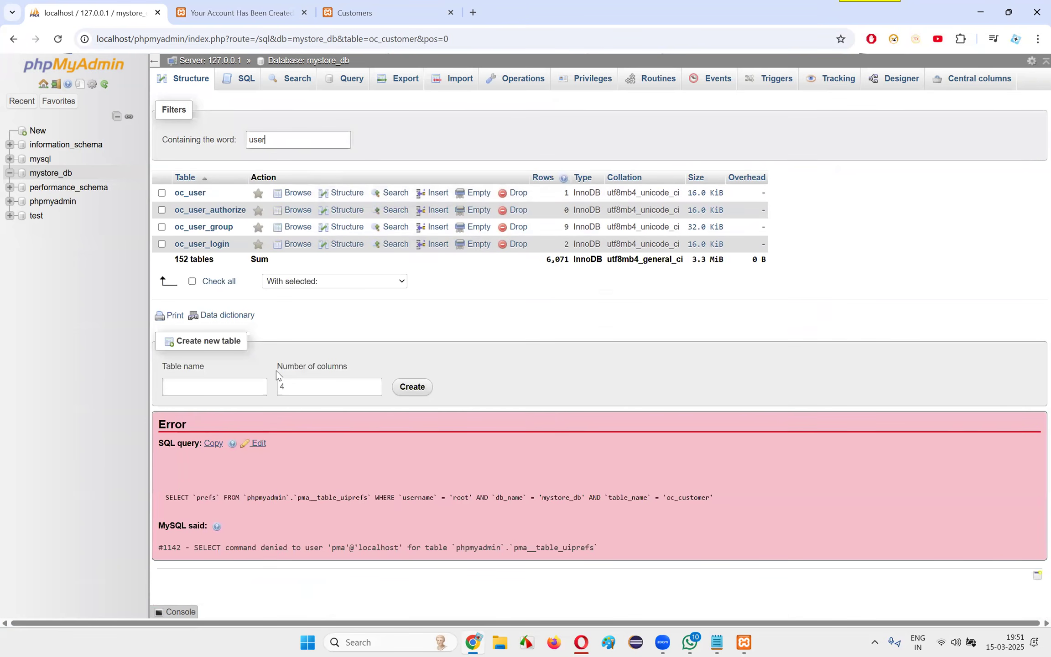
click(196, 194)
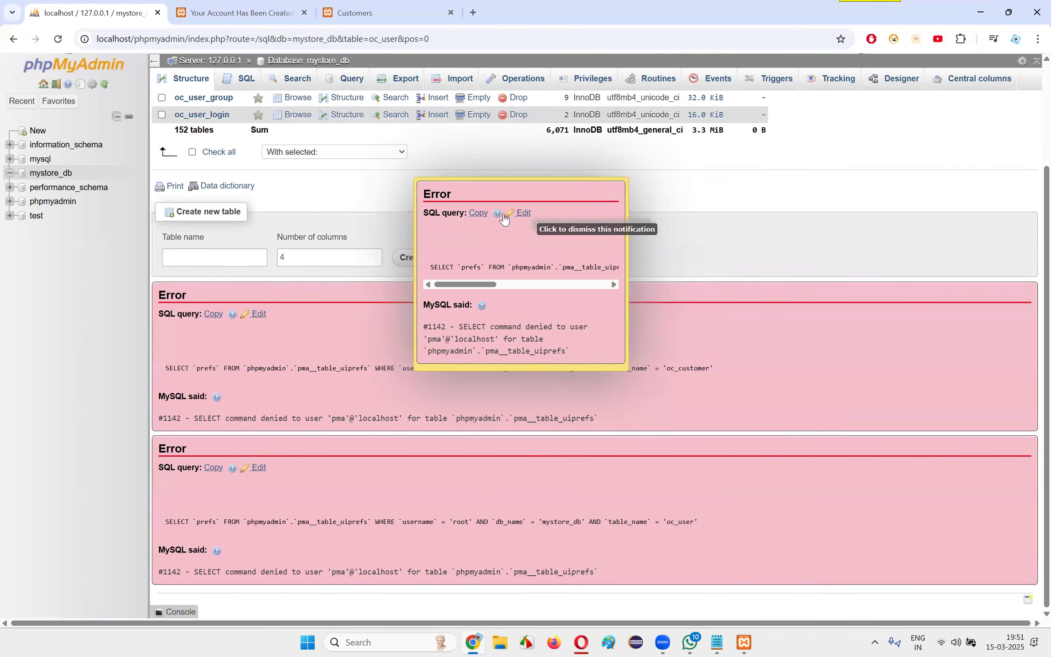
Open the mysql database structure, look through its tables in the database tree, and collapse that branch
click(38, 159)
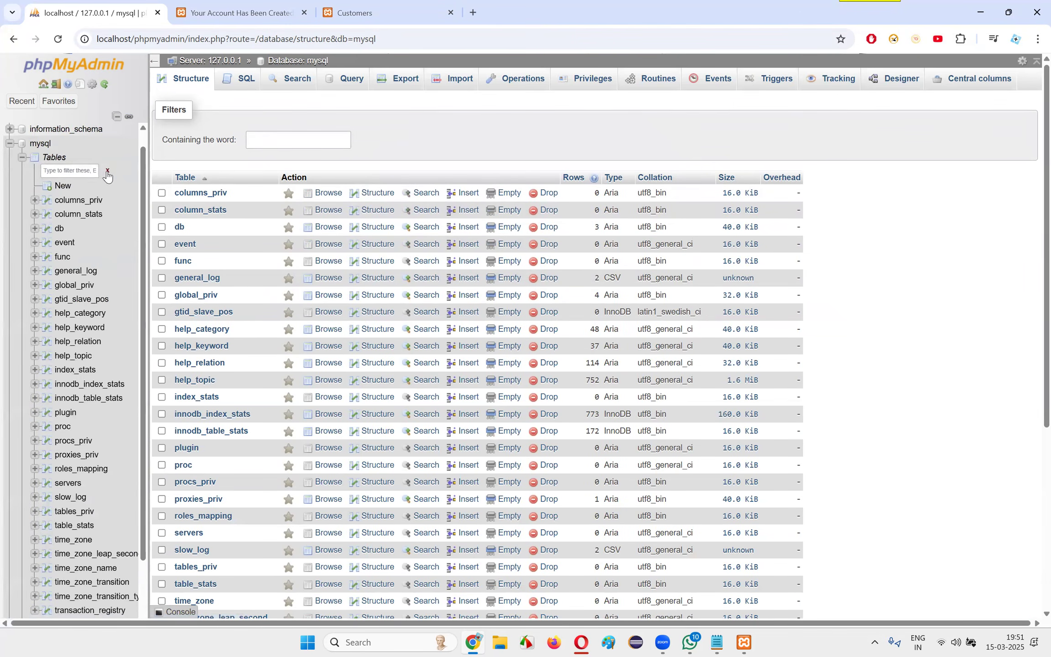
scroll(84, 420, down, 1)
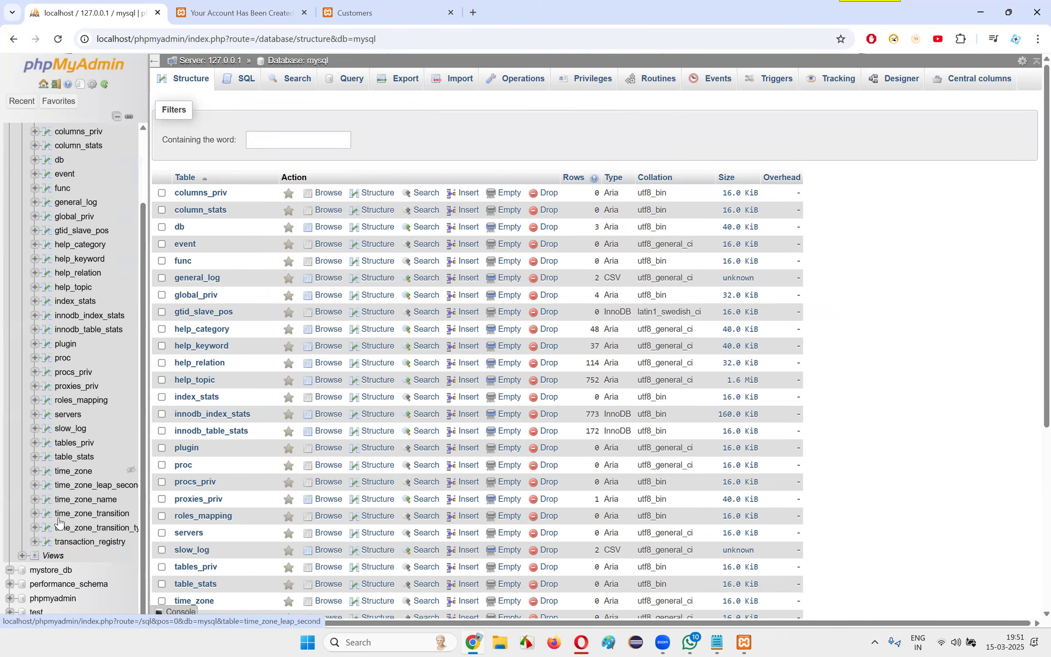
scroll(84, 420, up, 2)
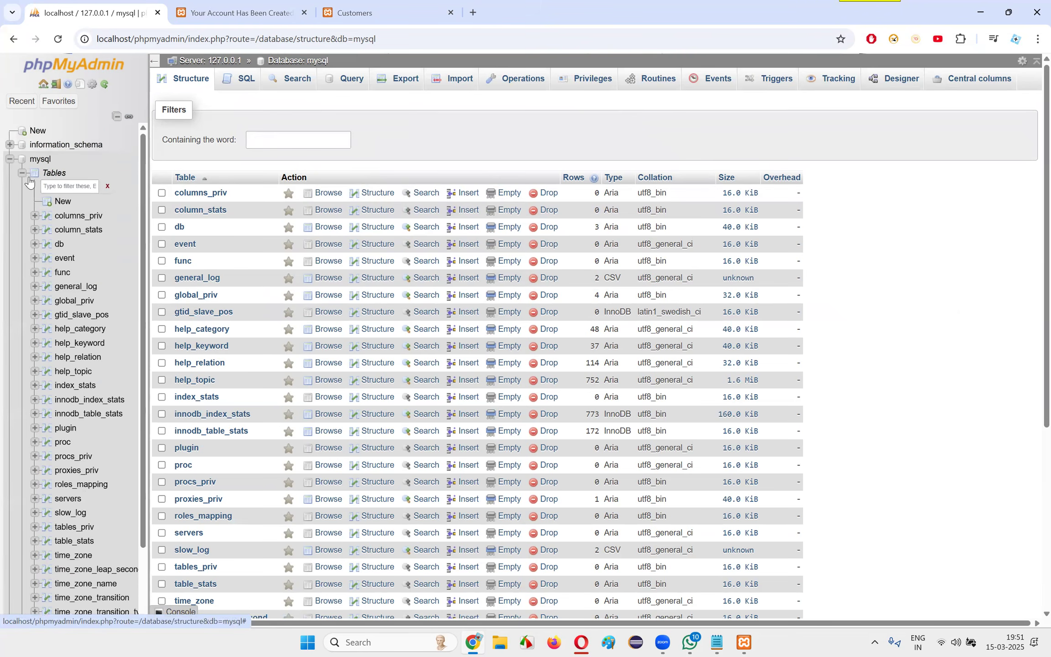
click(21, 174)
click(9, 158)
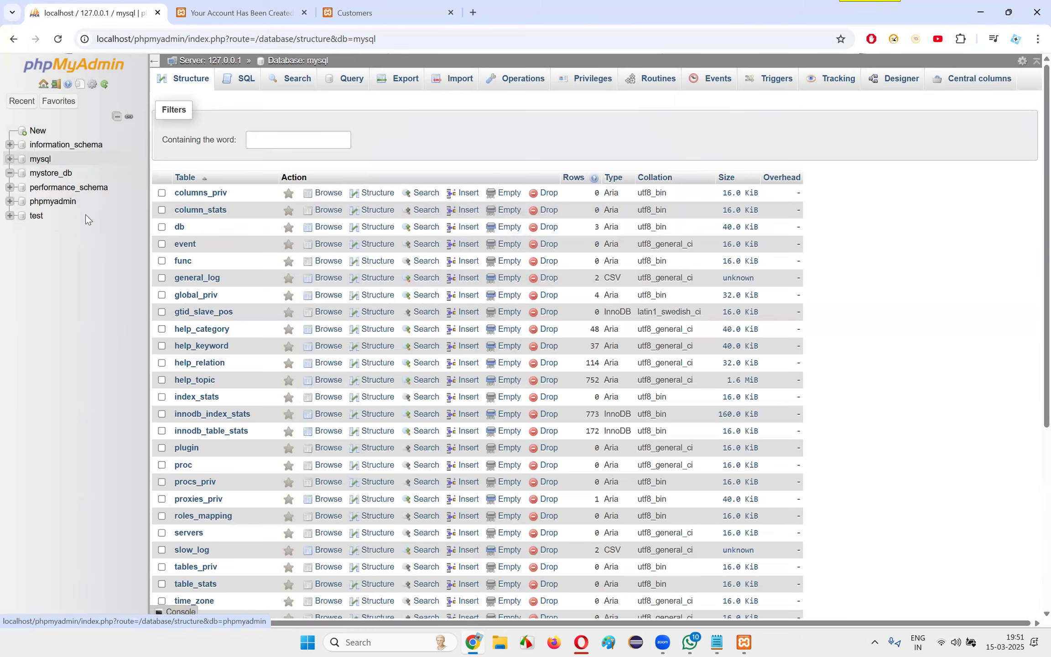
Return to the mystore_db database and open its SQL query editor
click(58, 175)
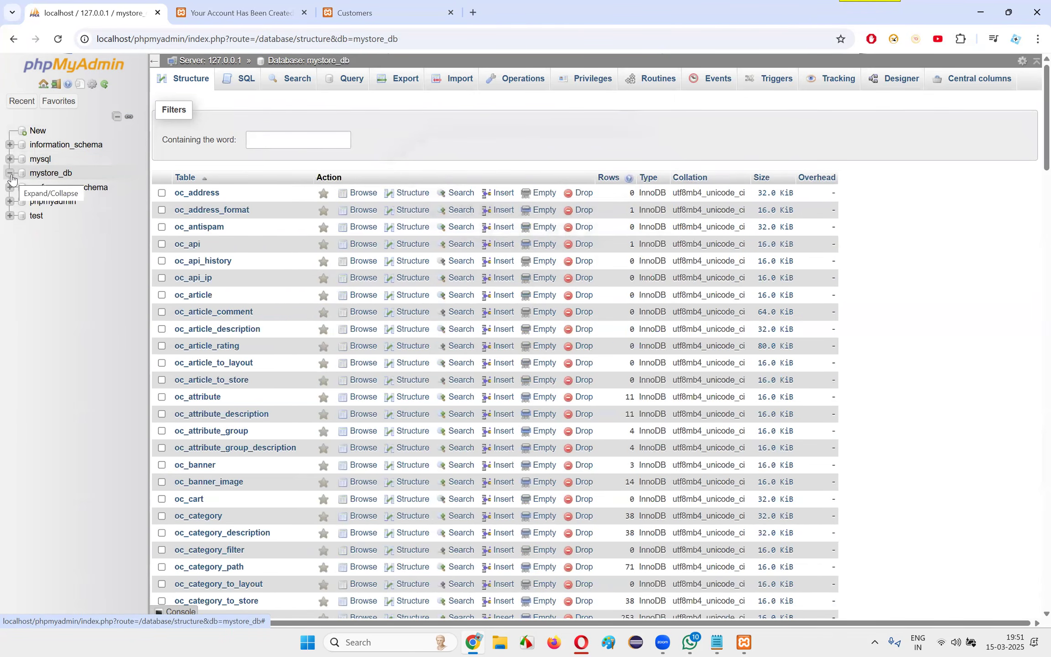
click(48, 176)
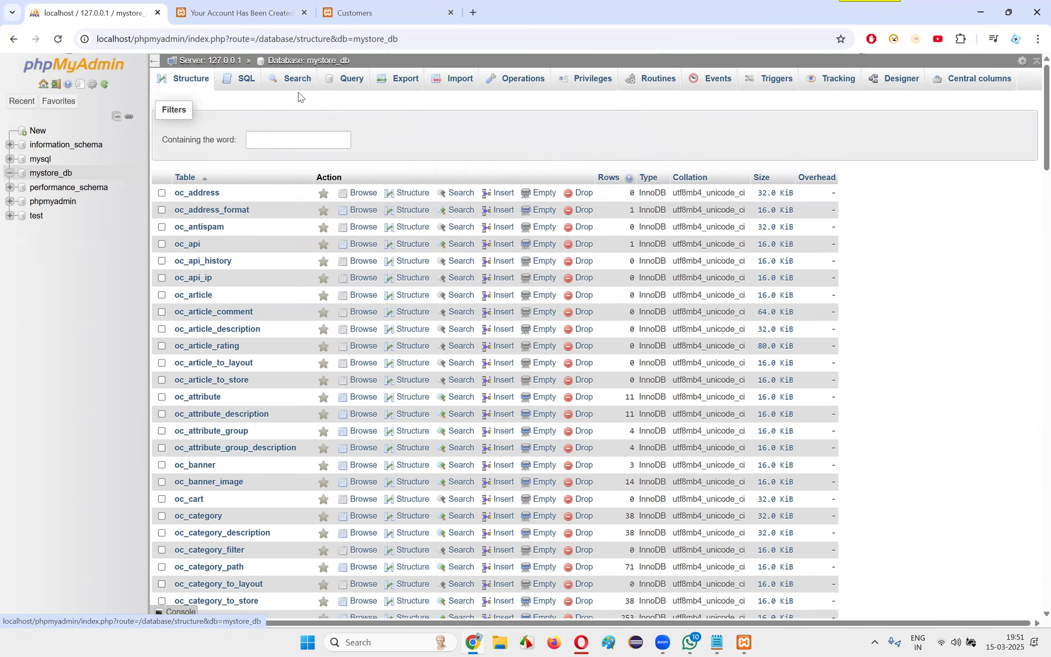
click(250, 90)
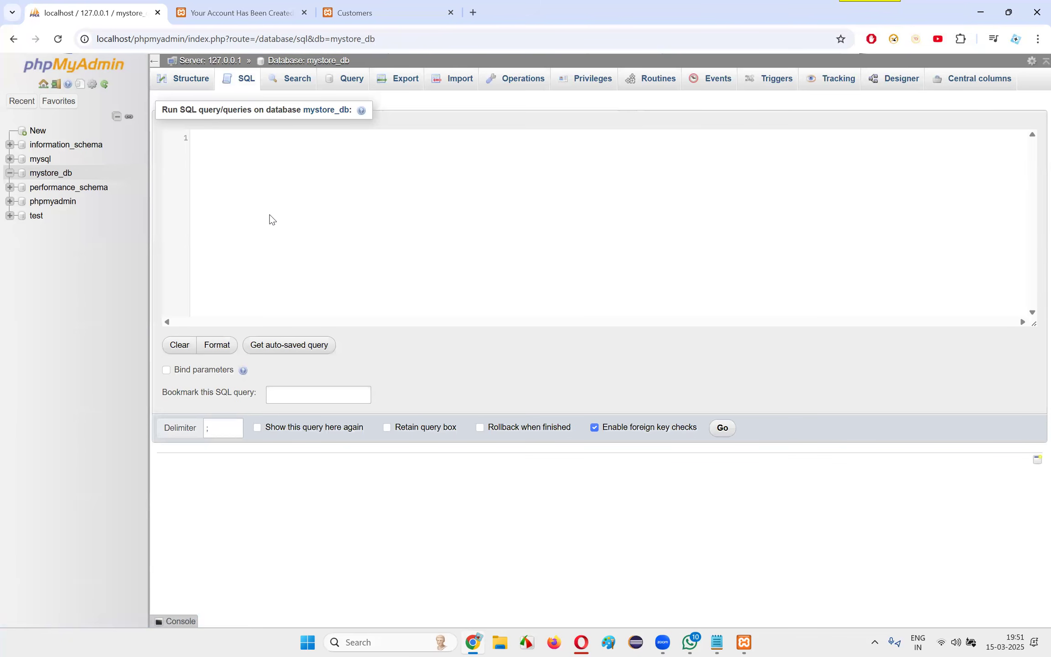
View the mysql database structure, reopen the mystore_db structure, try to toggle its tree node, and reload the page
click(41, 162)
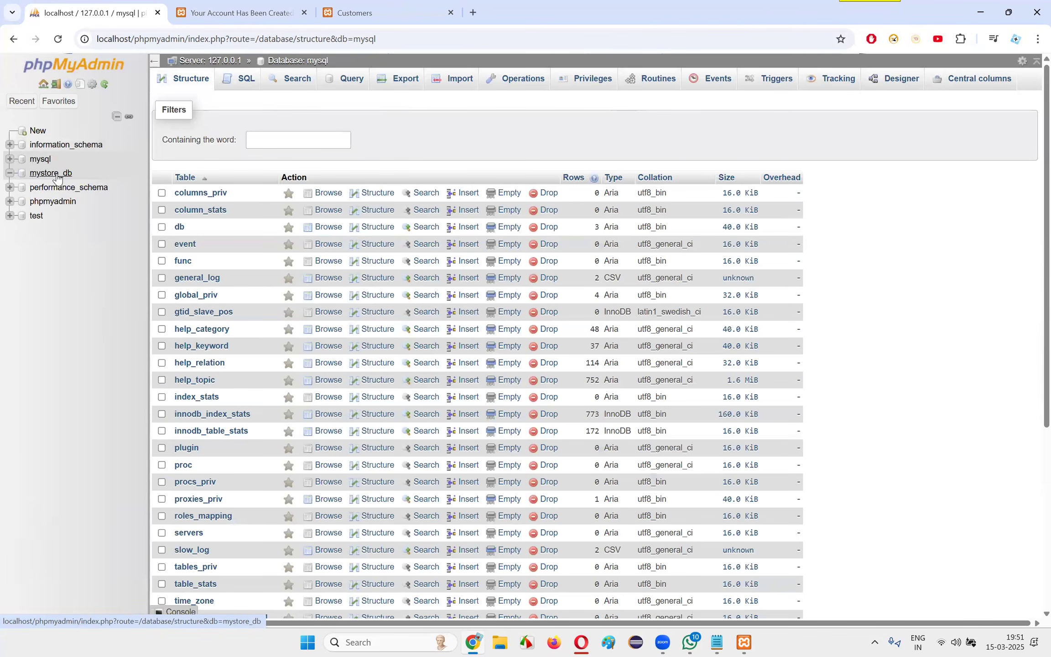
click(57, 176)
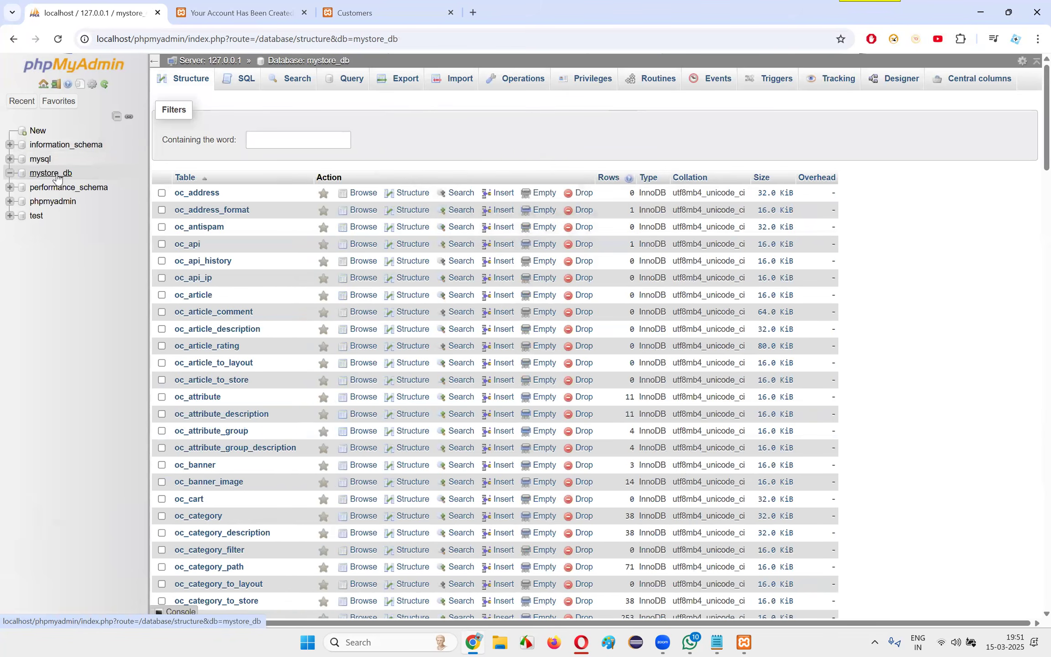
click(57, 177)
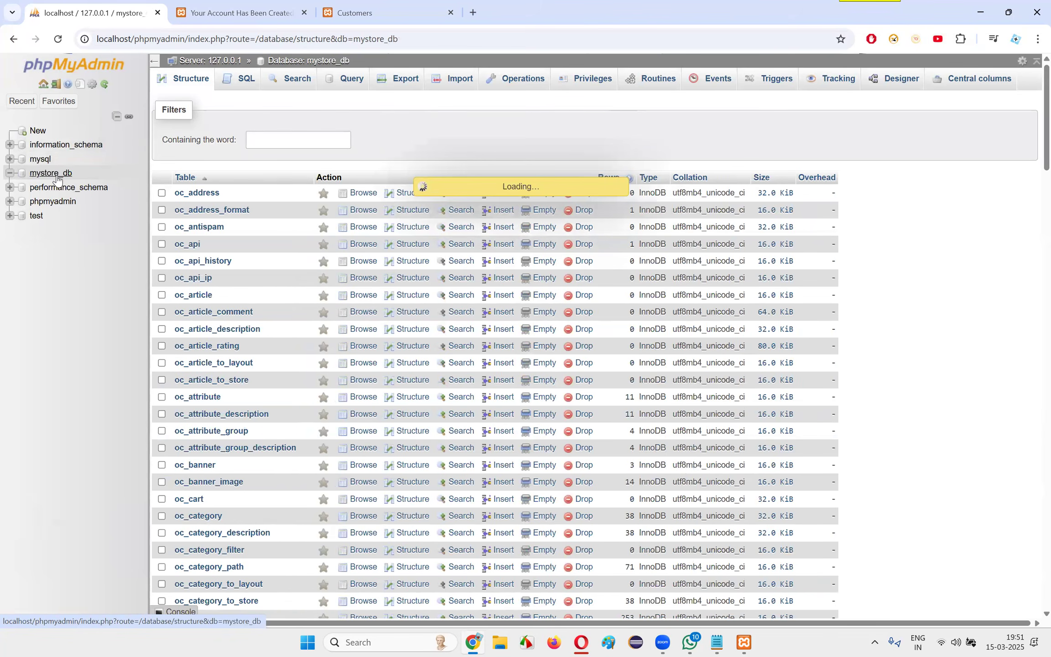
click(11, 174)
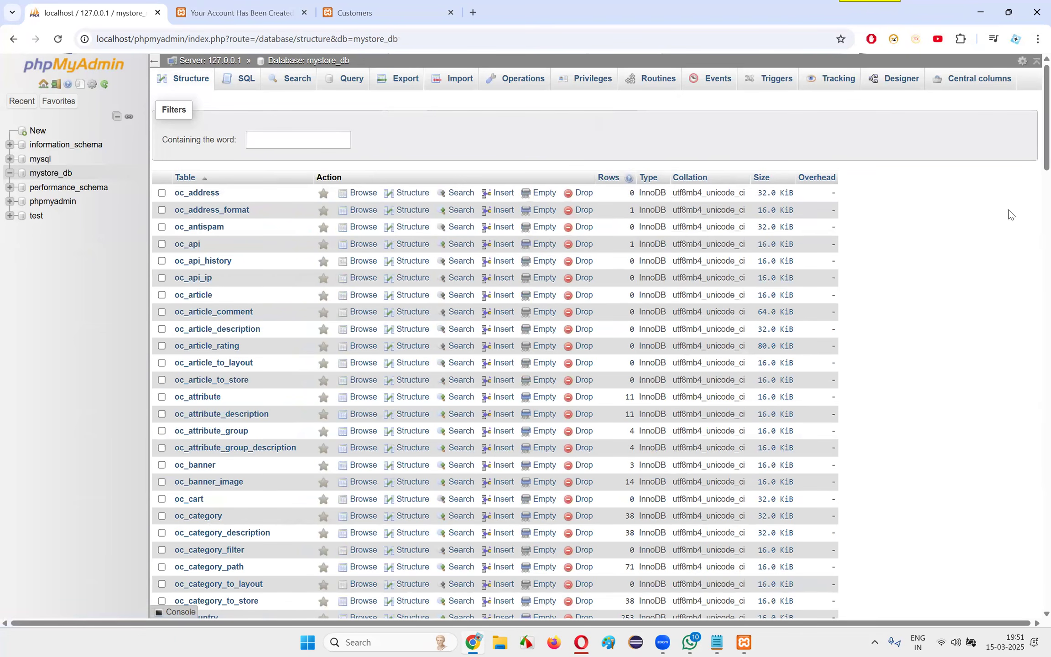
click(57, 39)
Expand mystore_db in the database tree, go to its last page of tables, and examine the oc_zone indexes and oc_zone_to_geo_zone columns
click(11, 175)
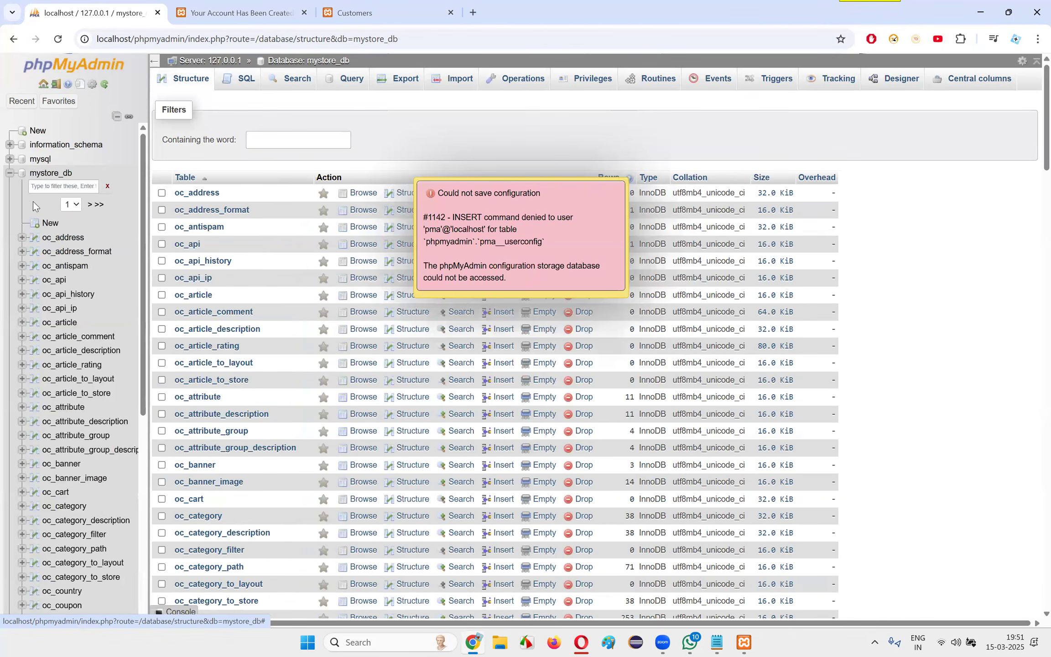
click(98, 206)
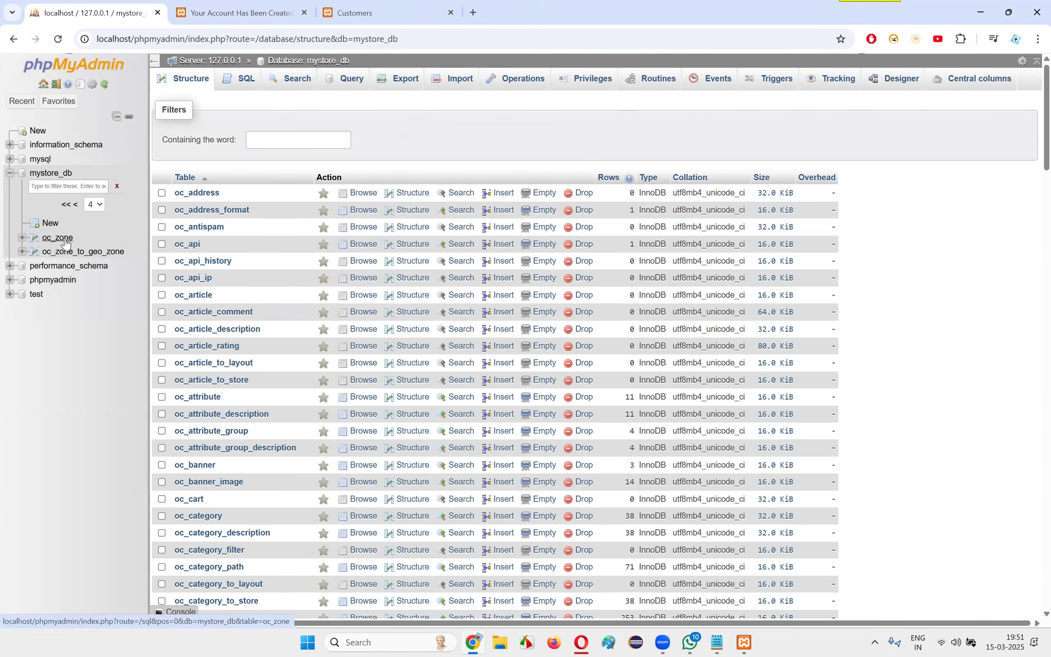
click(21, 237)
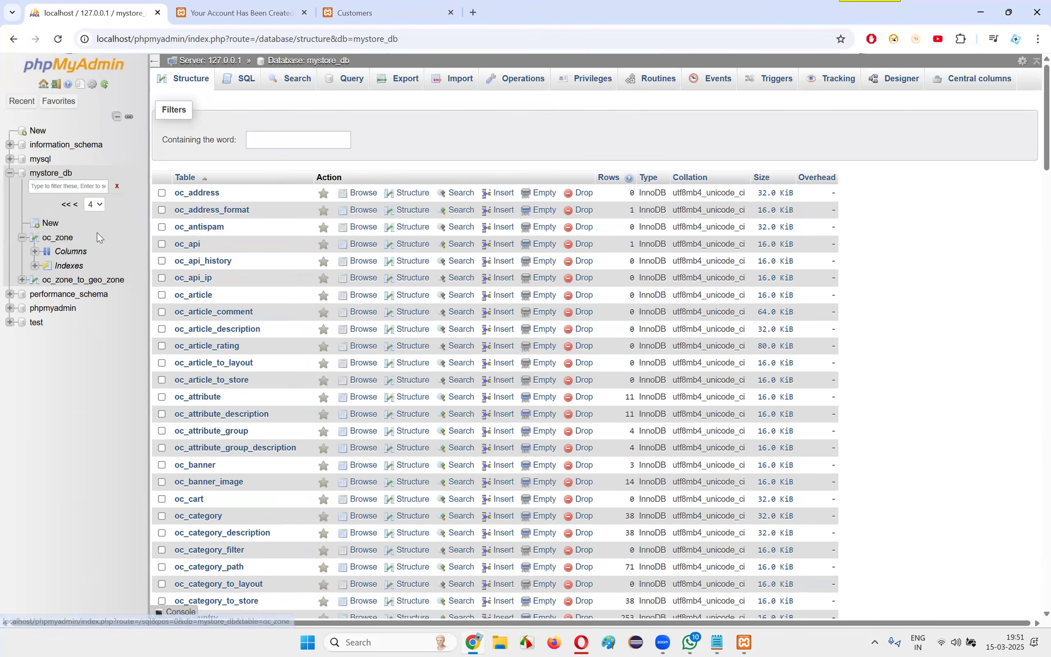
click(35, 266)
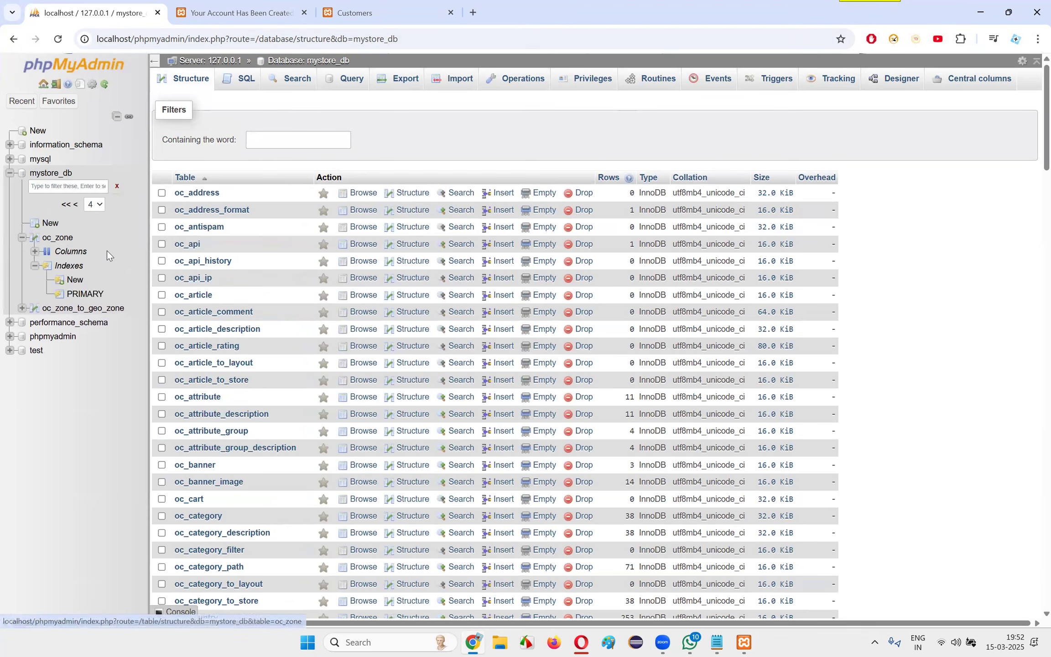
click(22, 309)
click(34, 323)
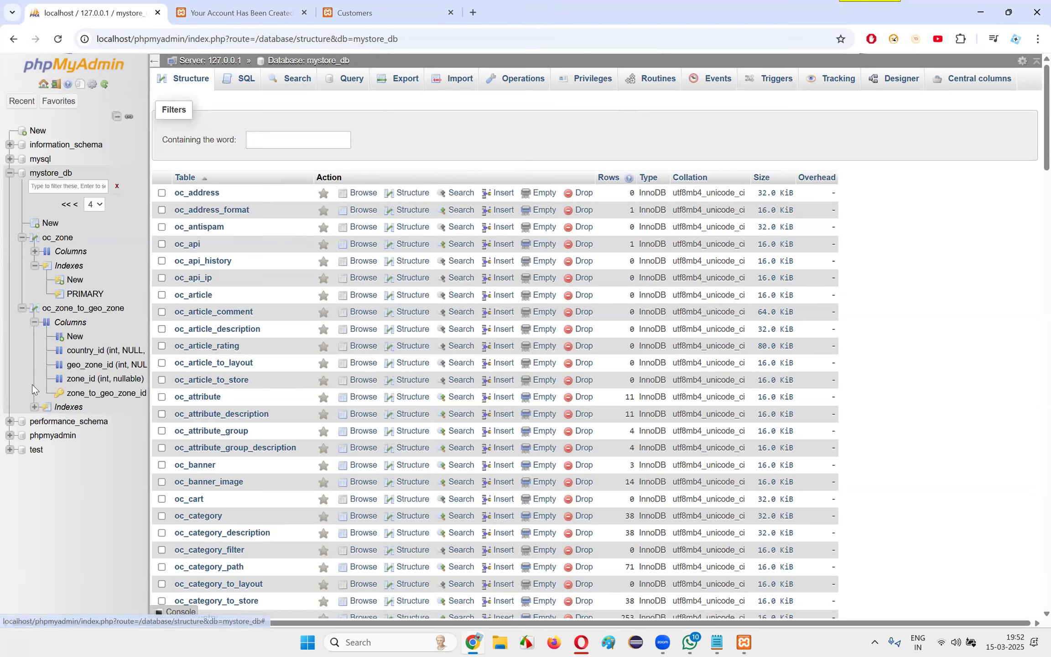
click(34, 407)
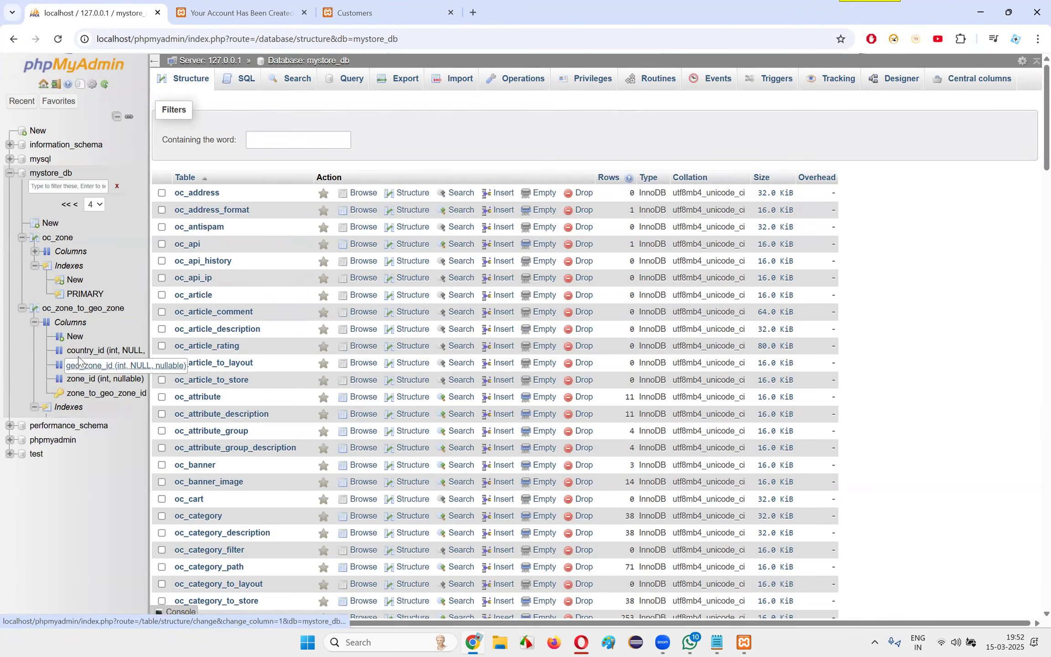
Return to the first page of mystore_db tables, browse the oc_customer table, expand its columns, and highlight its SELECT query
click(49, 176)
click(67, 205)
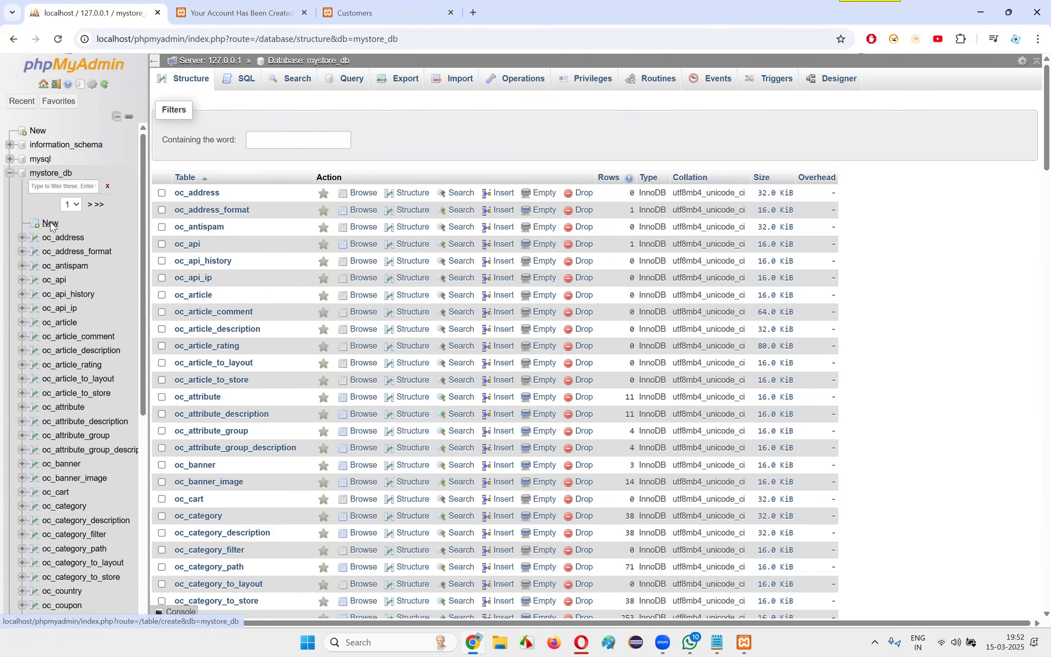
scroll(64, 303, down, 5)
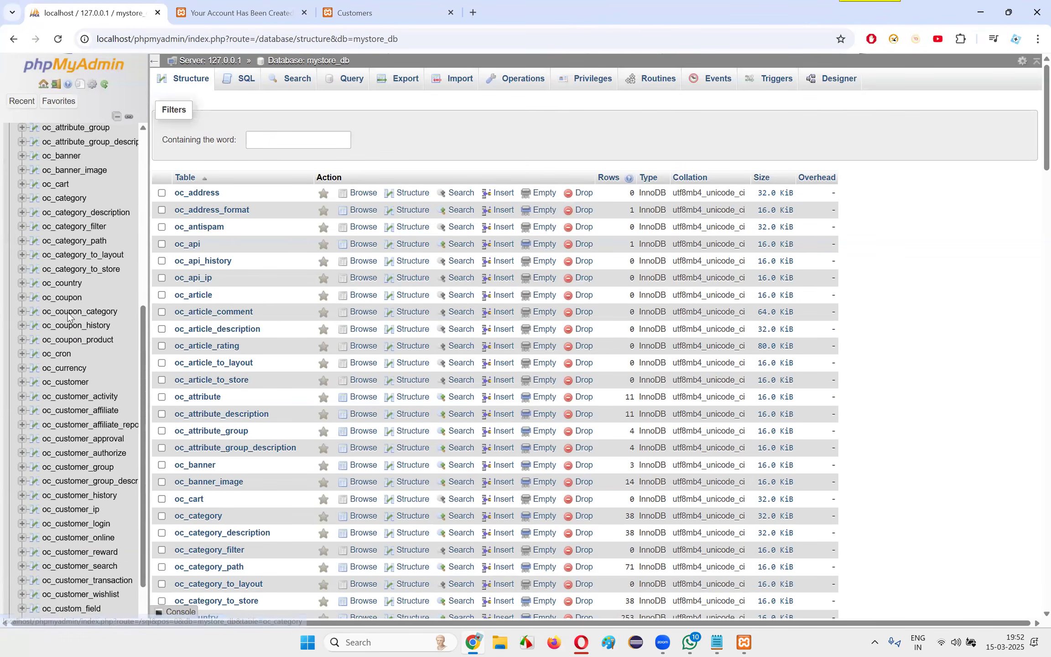
click(73, 386)
click(23, 385)
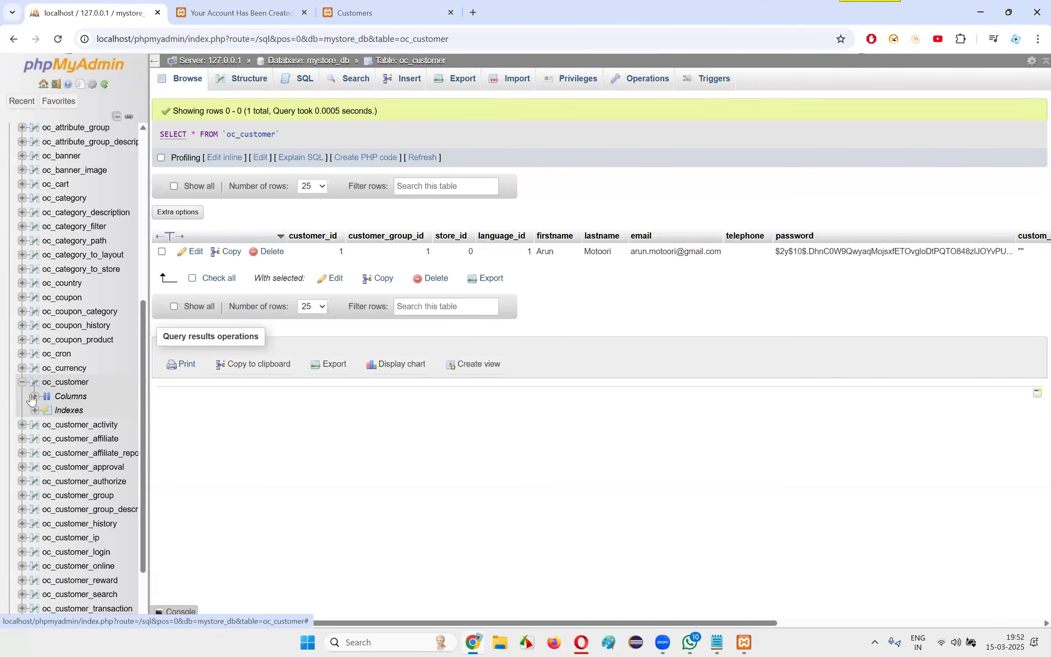
click(33, 395)
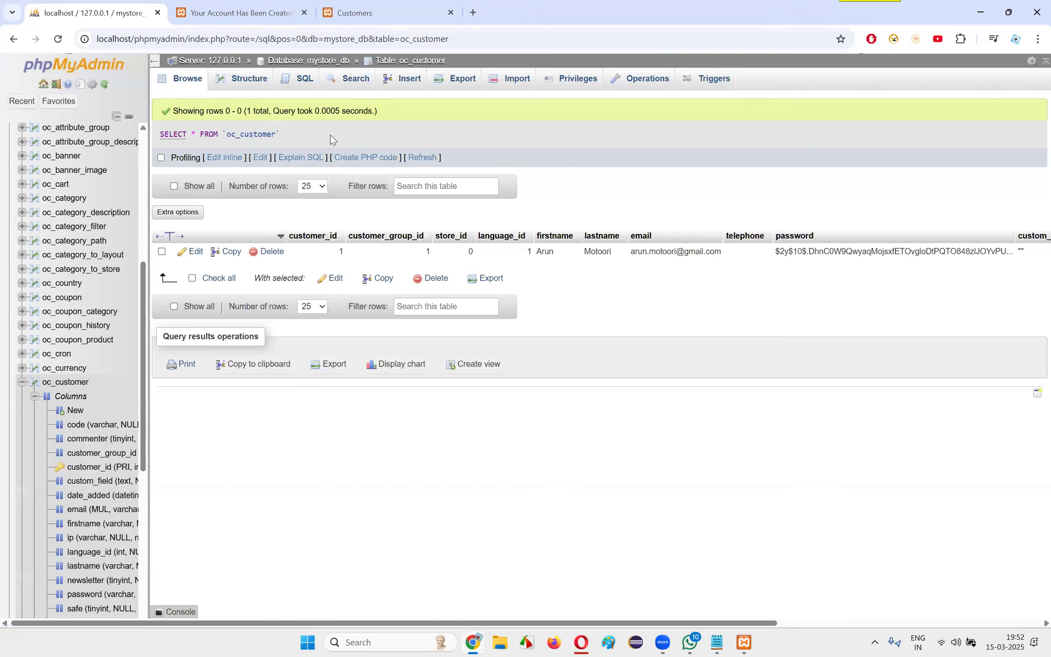
drag(331, 135, 165, 136)
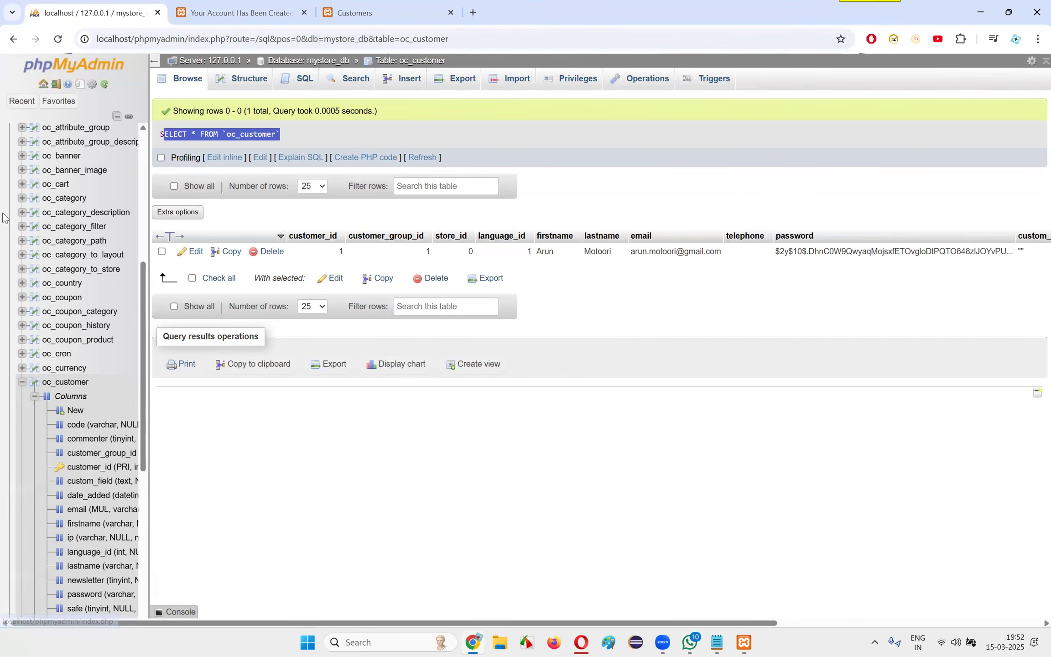
Open the SQL query editor for mystore_db and enter the statement "use mystore_db;"
scroll(3, 217, up, 5)
click(50, 174)
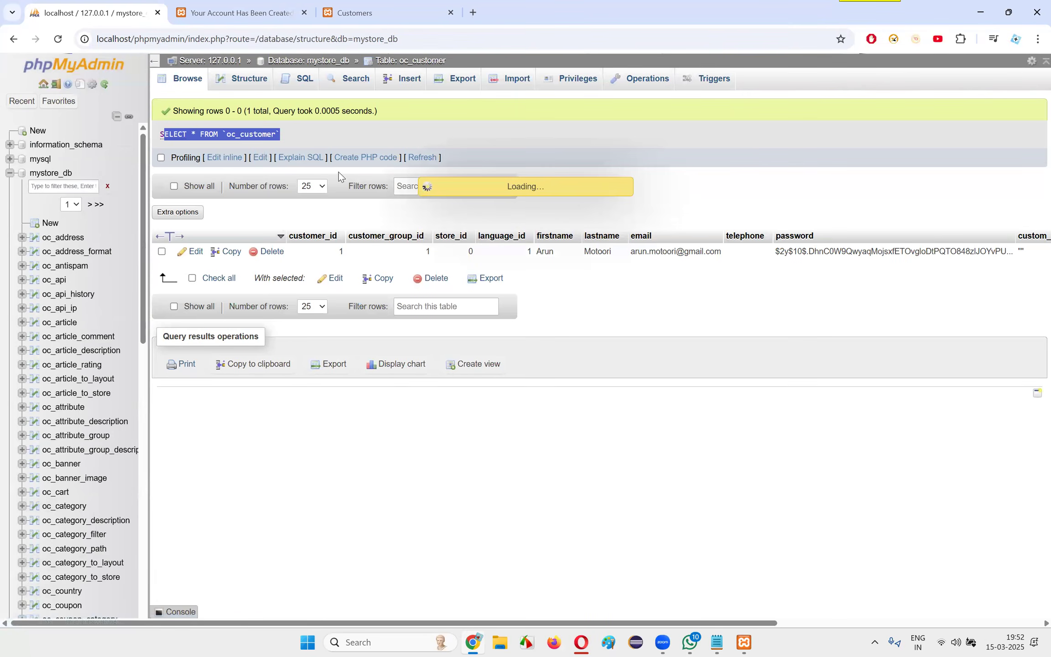
click(253, 83)
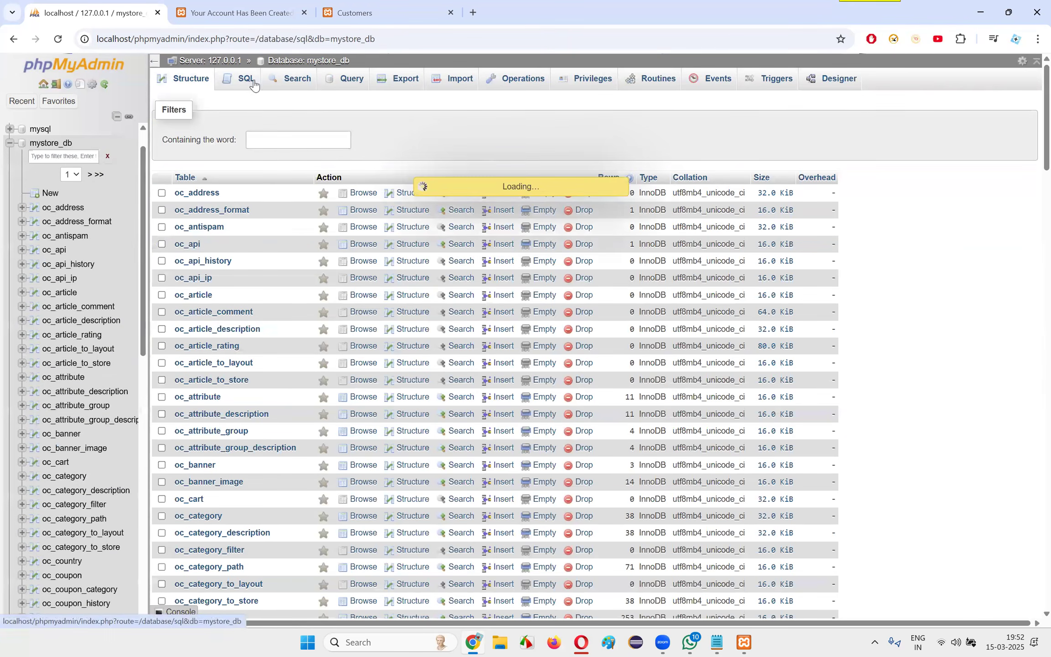
text(use)
scroll(89, 210, up, 1)
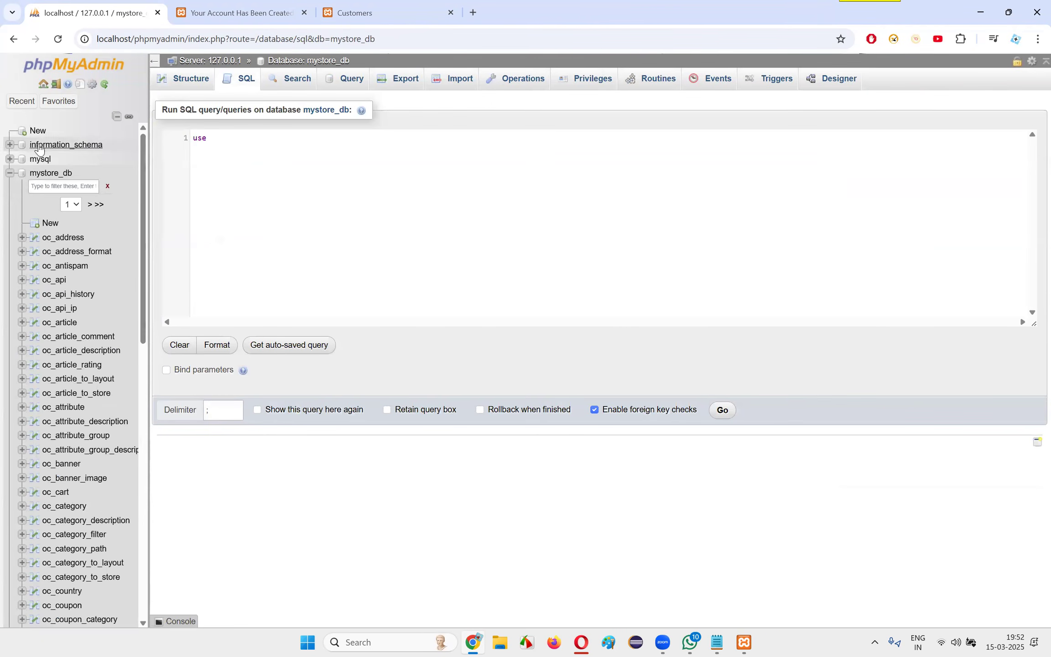
text(mys)
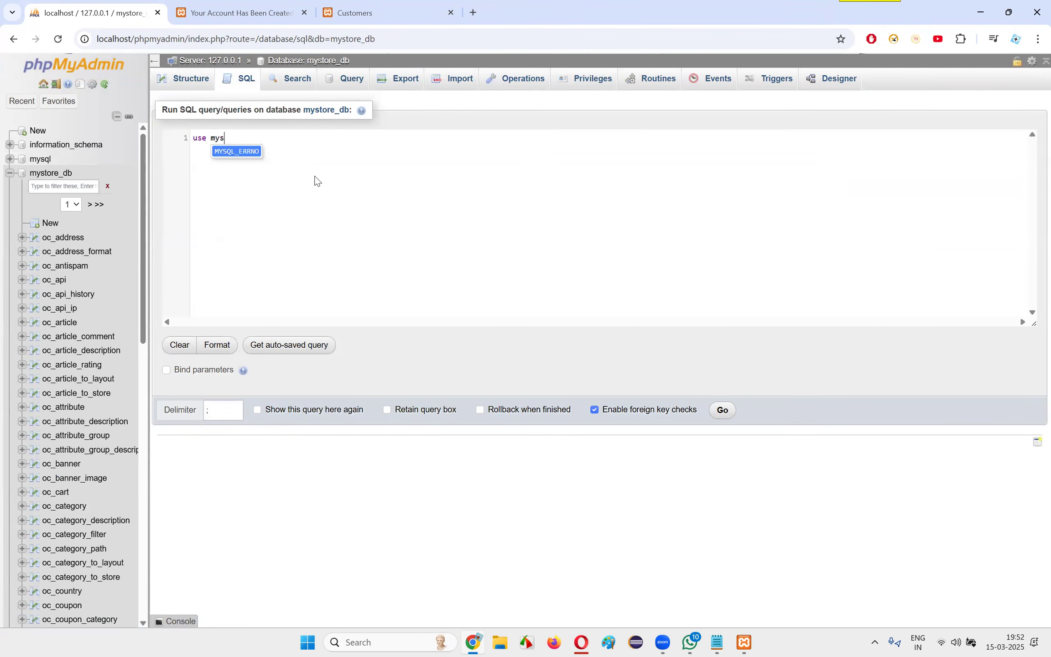
text(tore_db;)
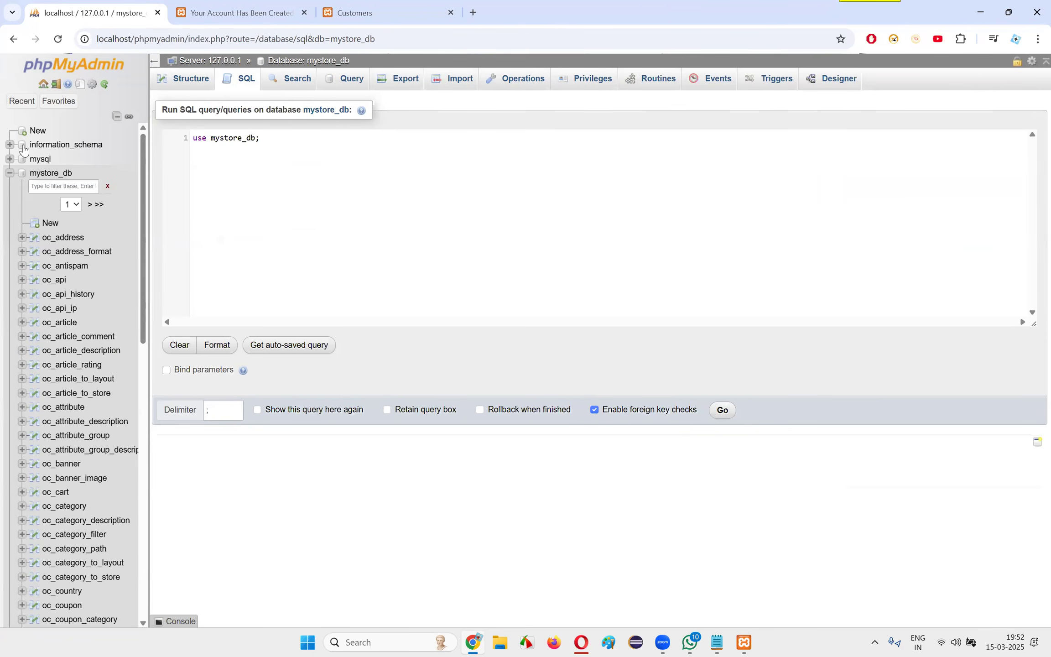
key(ctrl+a)
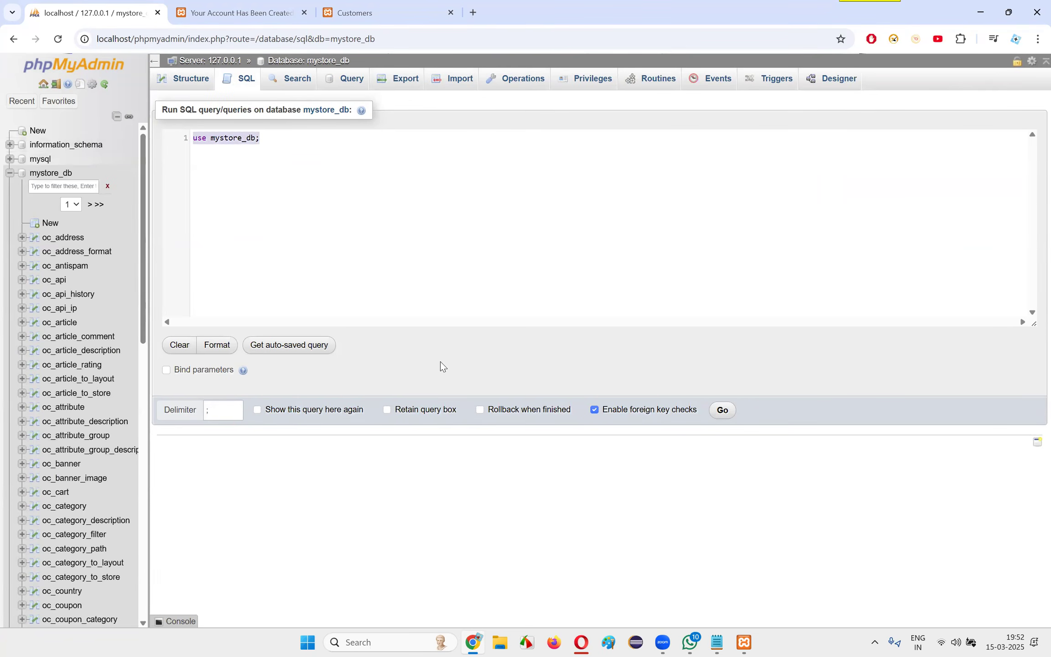
right_click(245, 141)
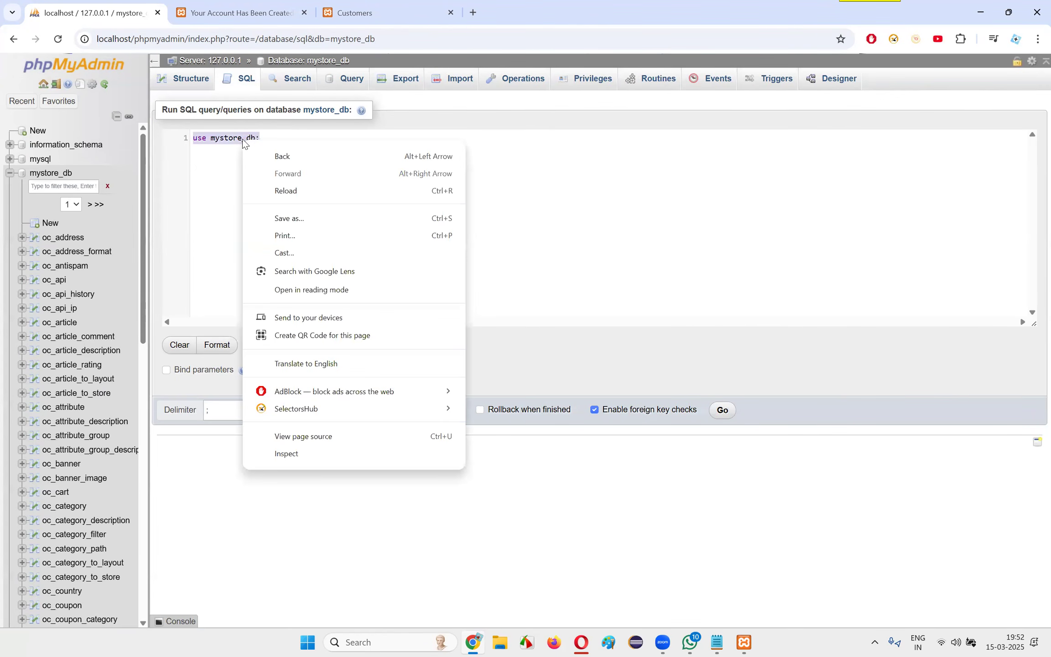
click(709, 275)
key(ctrl+a)
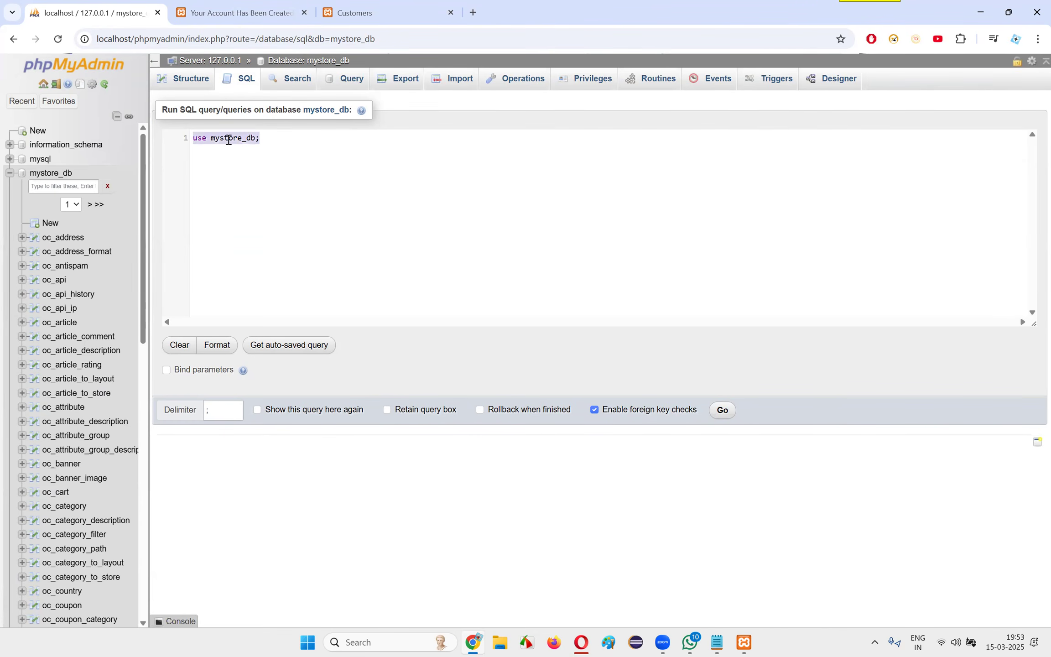
click(347, 85)
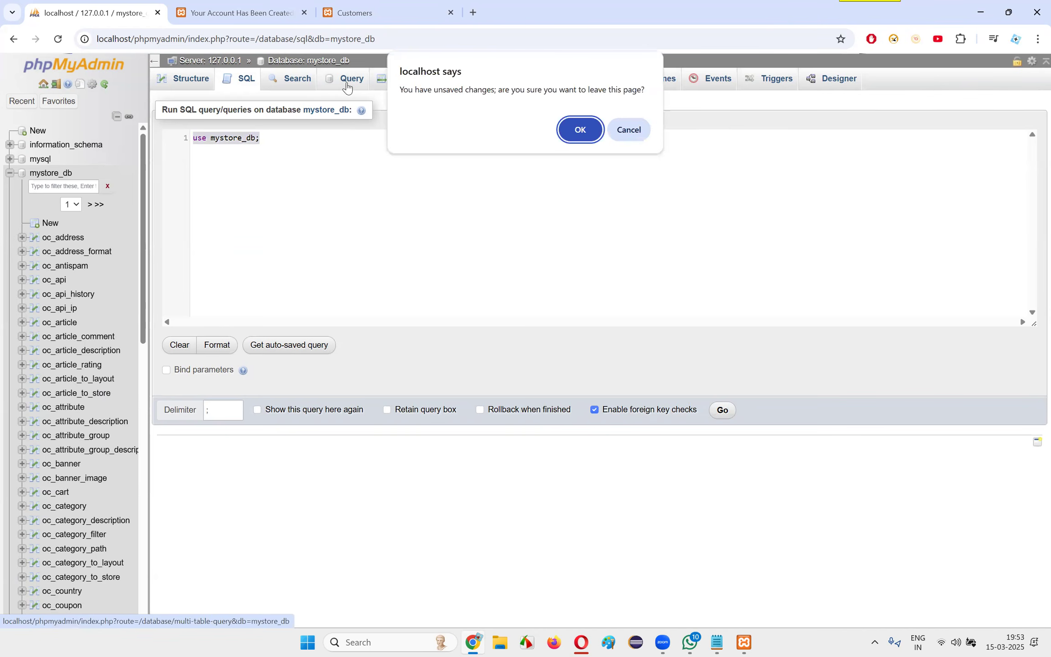
click(630, 130)
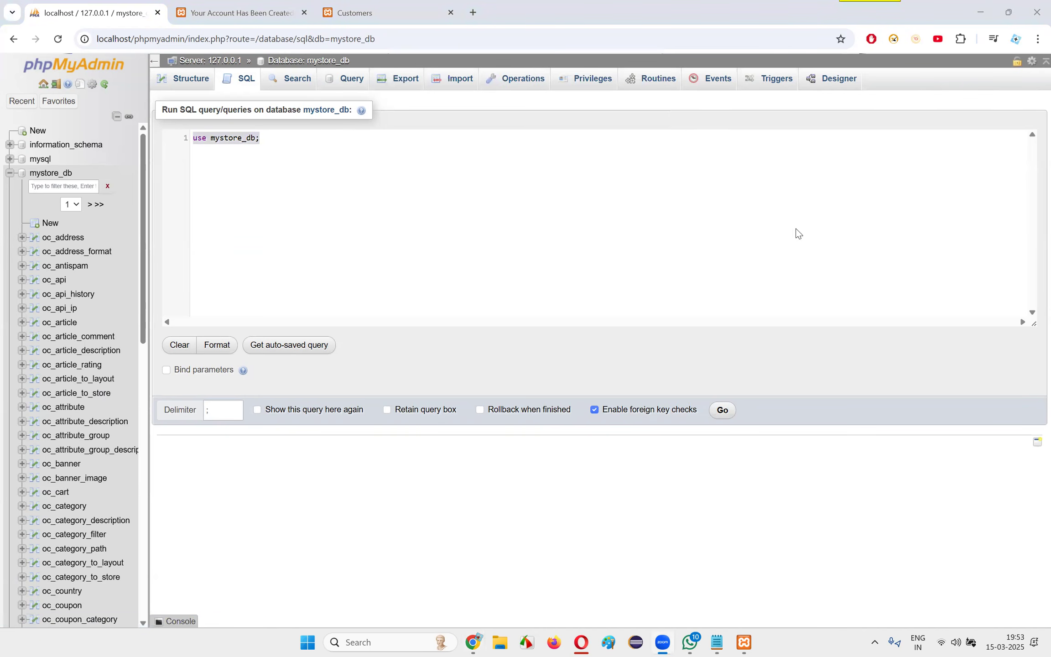
click(278, 349)
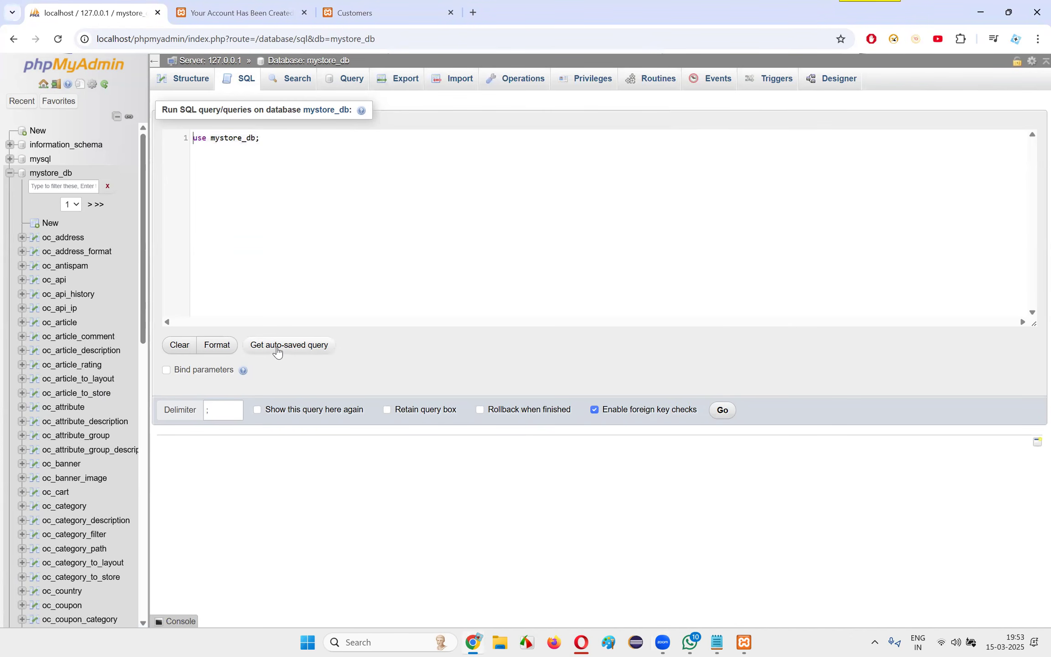
Run the "use mystore_db;" statement and show the query box again
drag(269, 138, 140, 129)
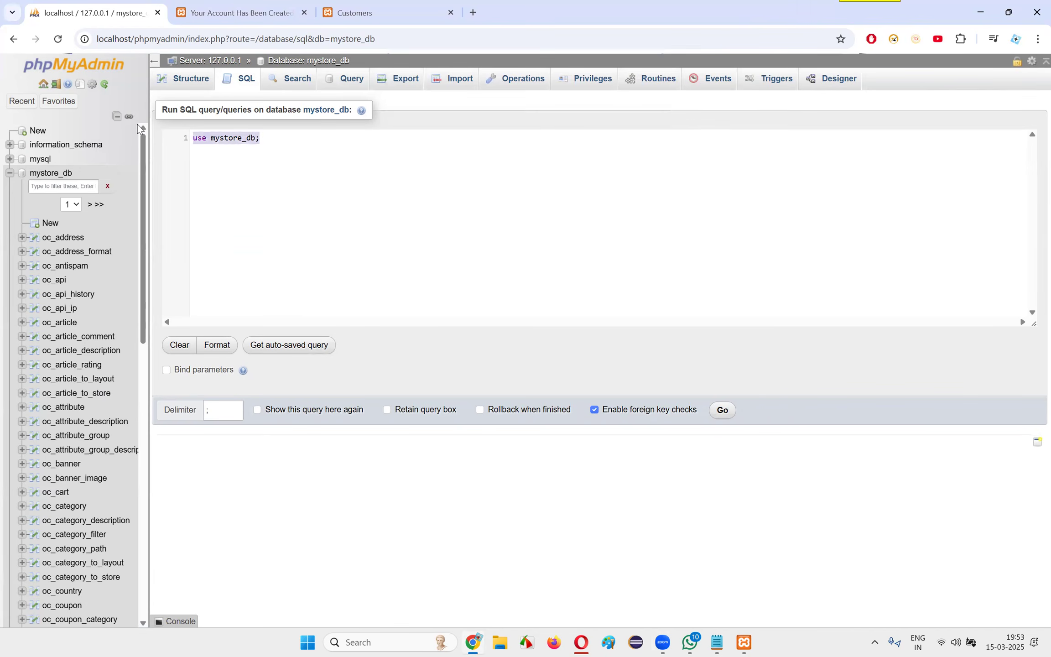
click(721, 410)
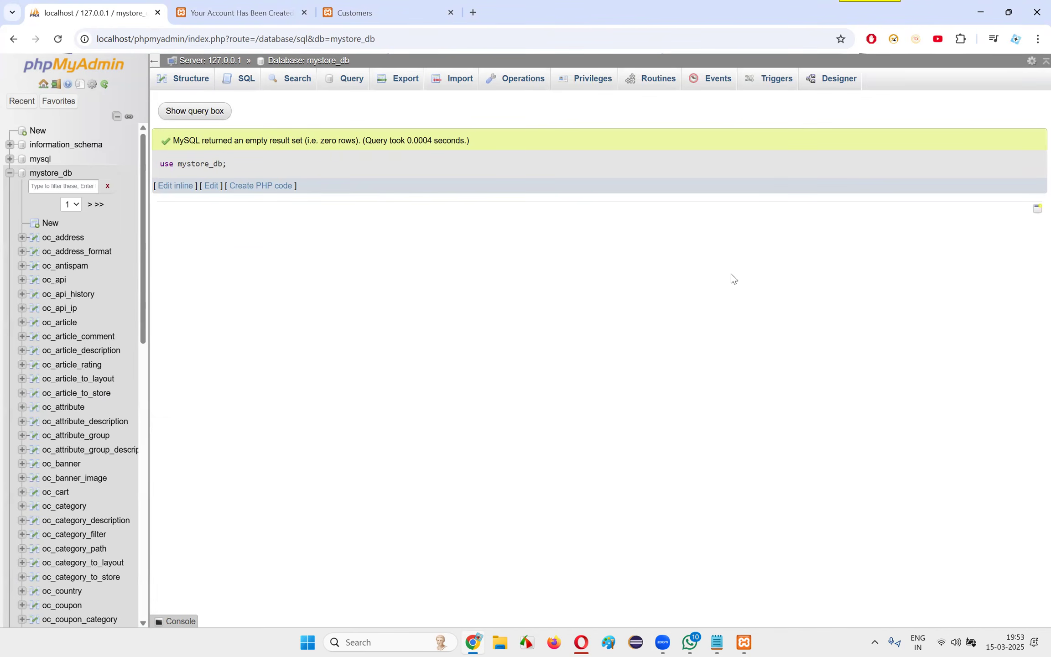
click(206, 113)
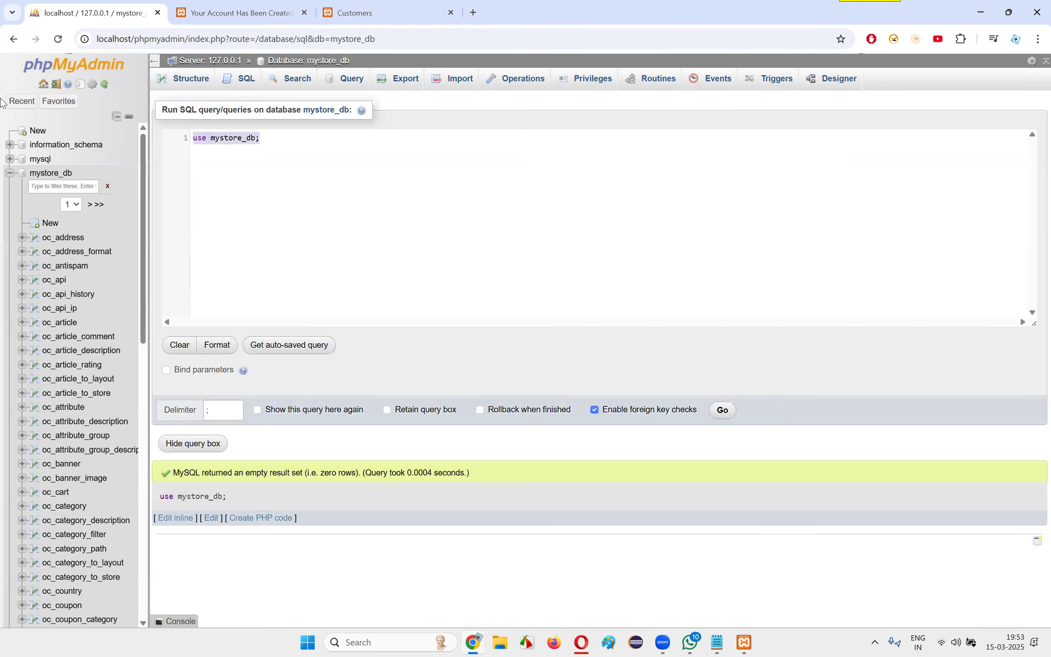
Replace the statement with "select * from oc_customer;" and run it
text(select )
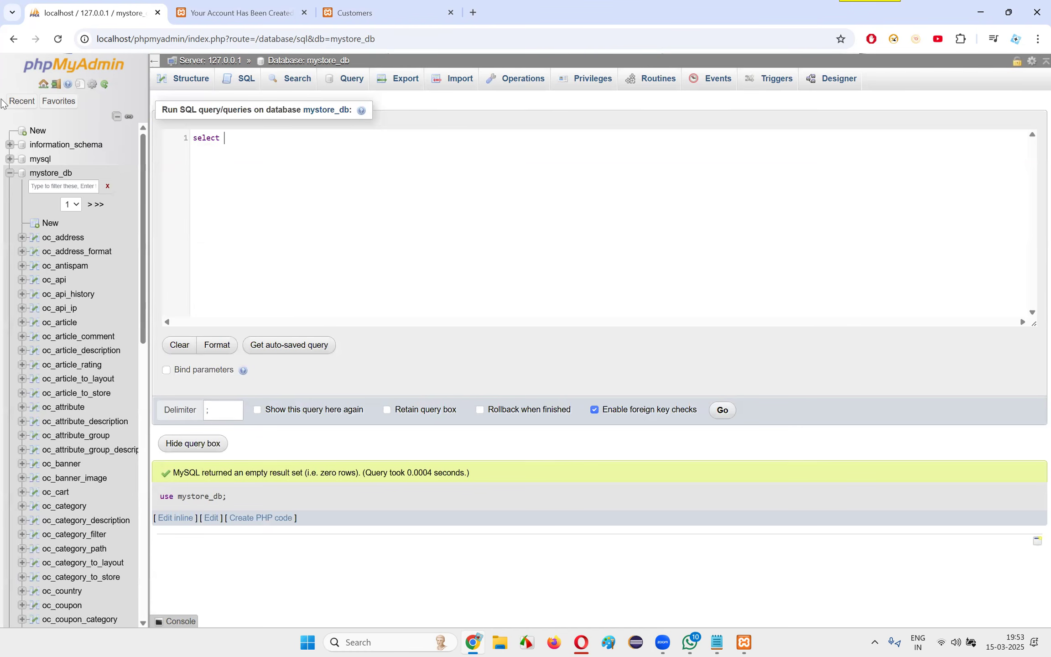
text(* from)
scroll(110, 379, down, 7)
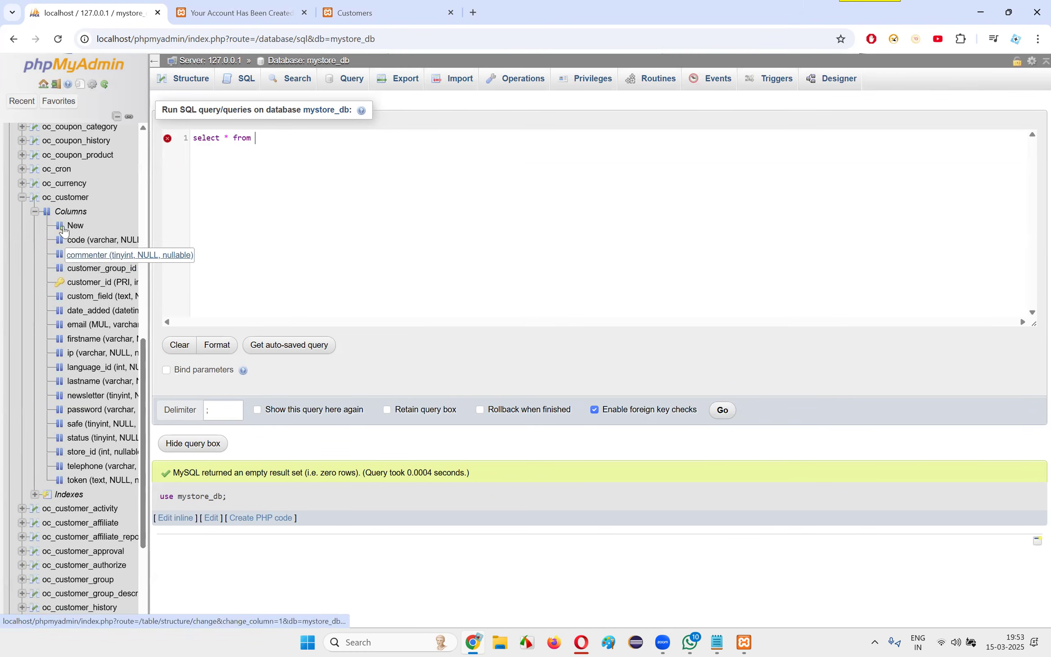
text(oc)
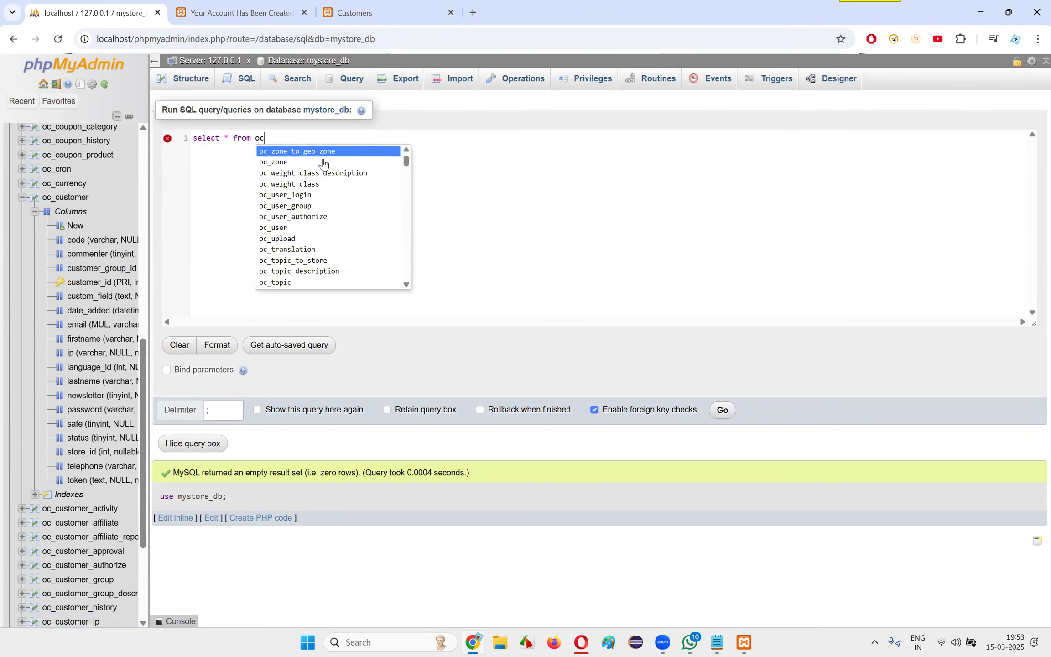
text(_cust)
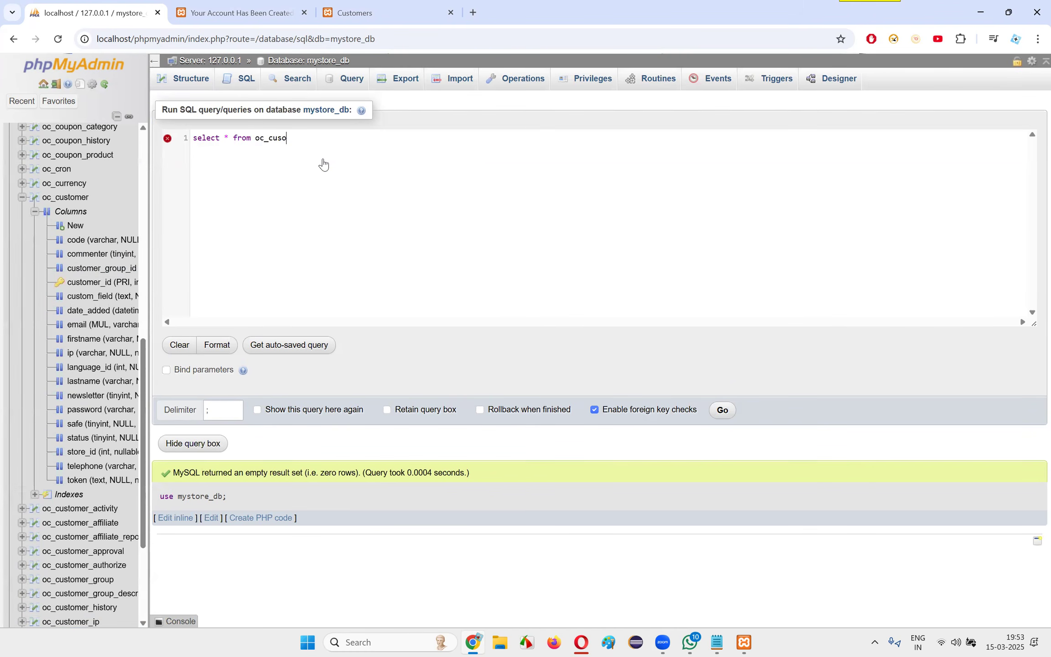
text(omer;)
key(ctrl+a)
click(722, 410)
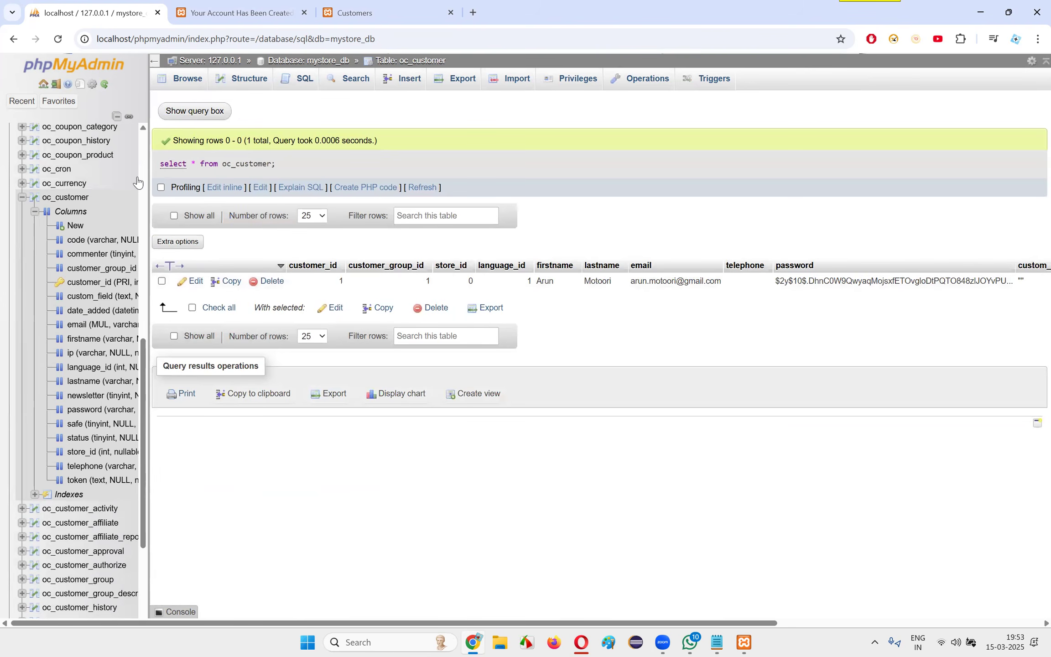
Compare the oc_customer query result with the storefront account page and the admin Customers list, and collapse the oc_customer branch in the database tree
click(233, 14)
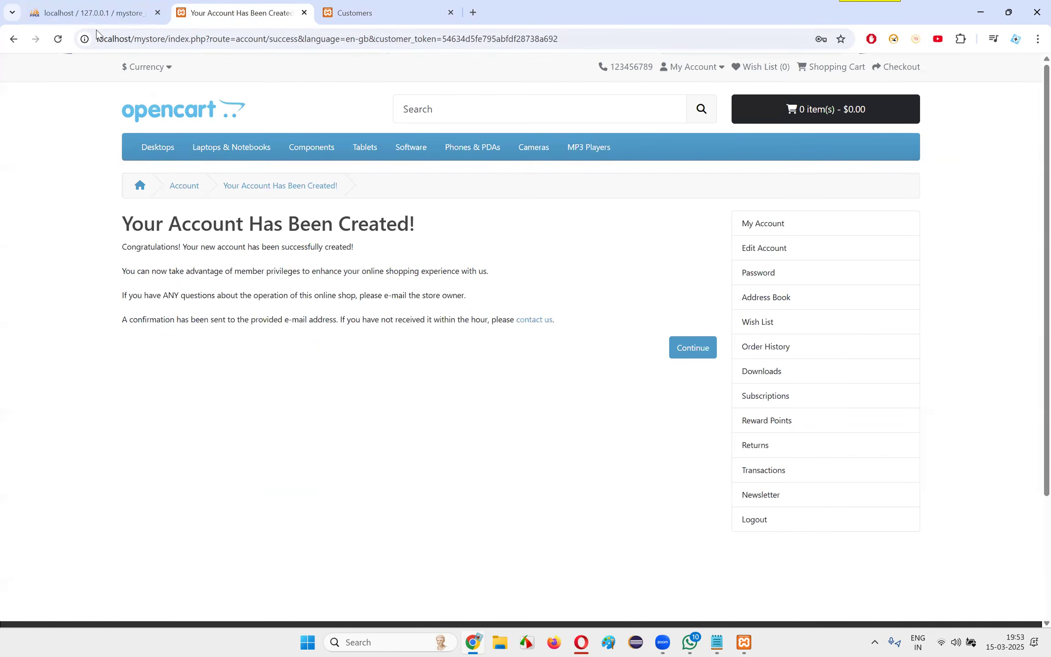
click(96, 13)
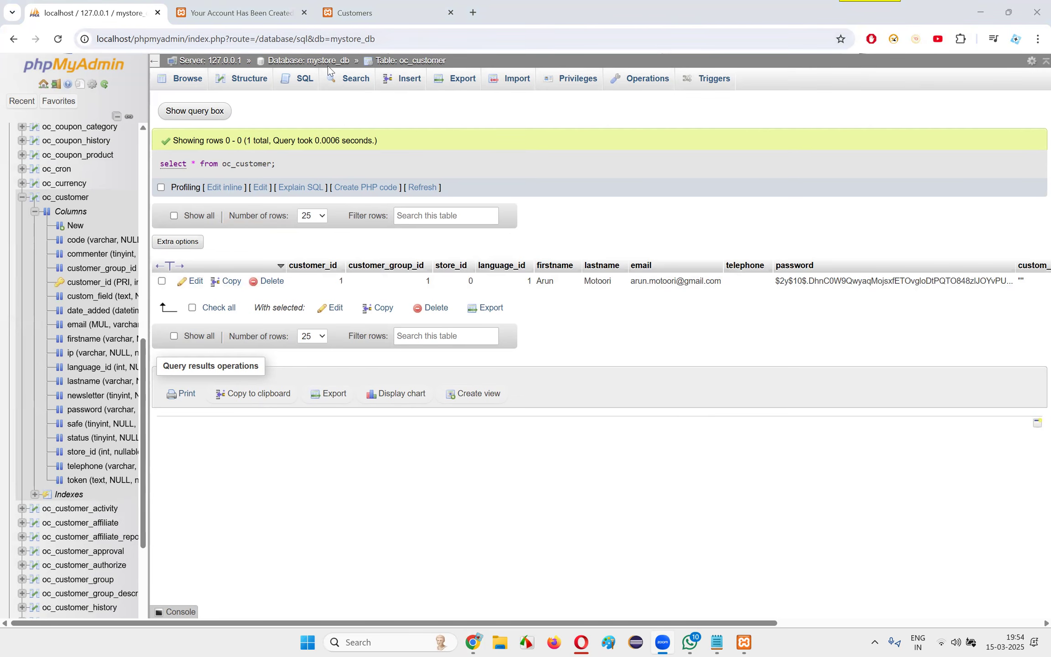
click(355, 13)
click(69, 10)
click(21, 197)
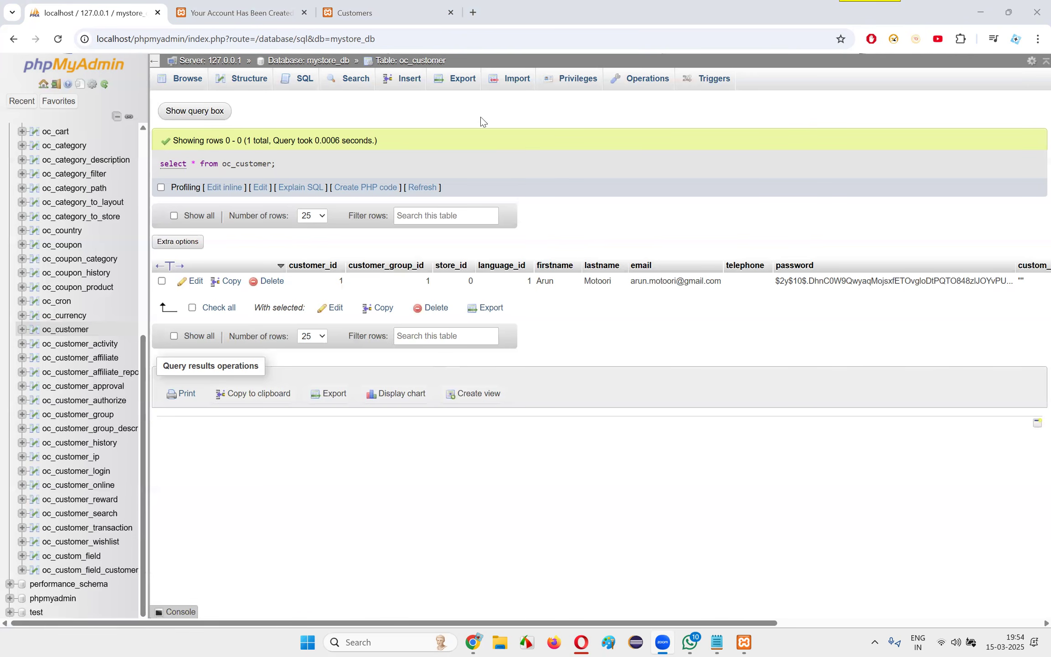
click(235, 13)
click(359, 5)
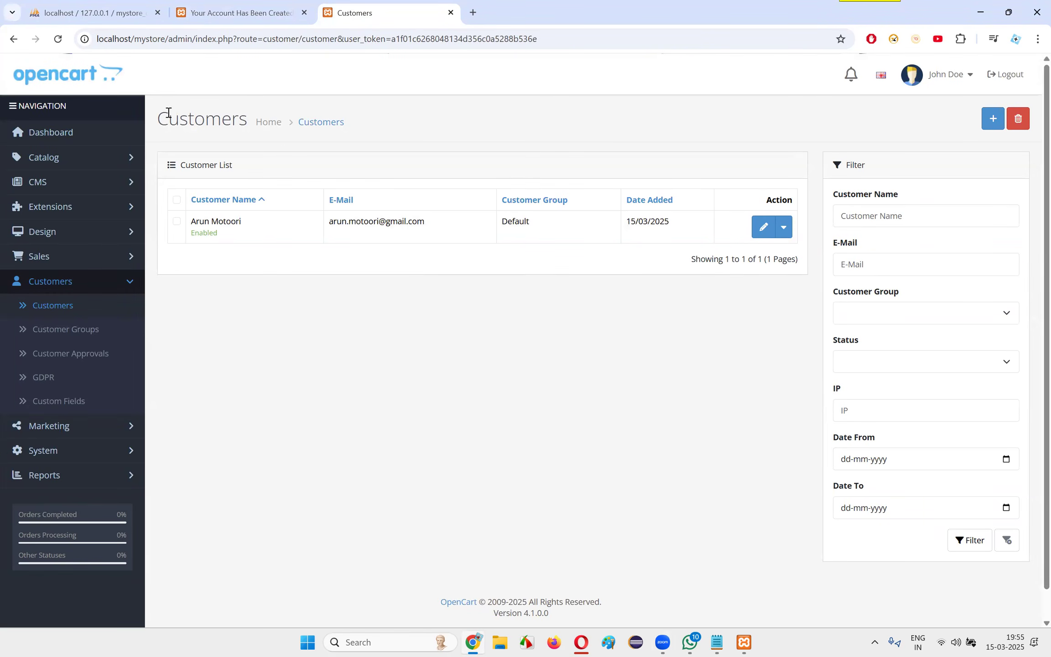
click(230, 6)
key(ctrl+shift+Tab)
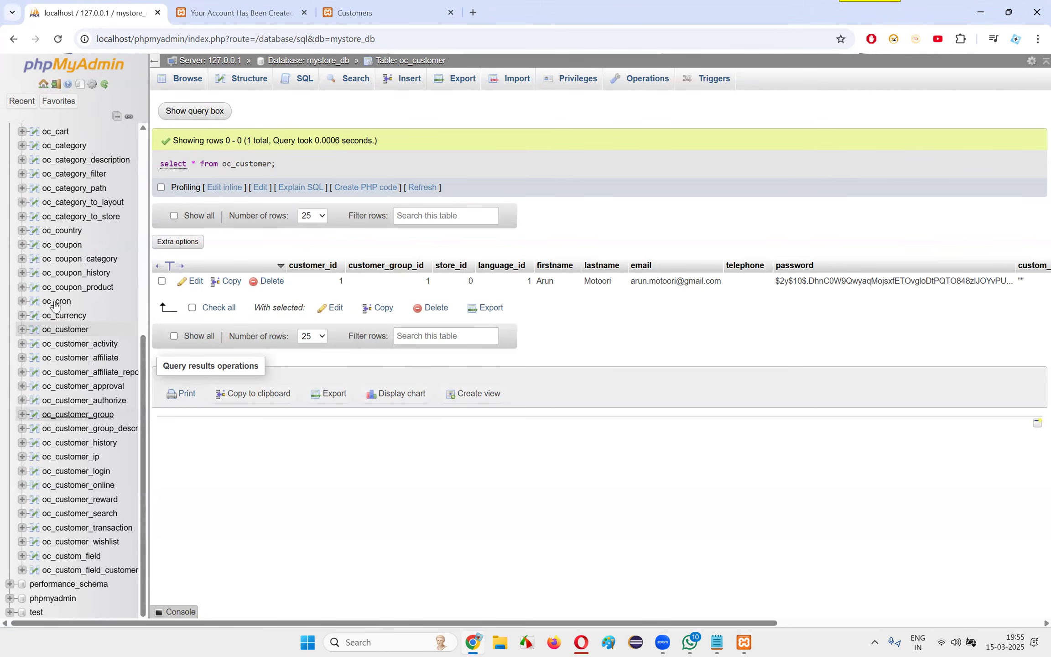
Review the storefront's account-created page down to its footer, alongside the admin Customers list
click(222, 12)
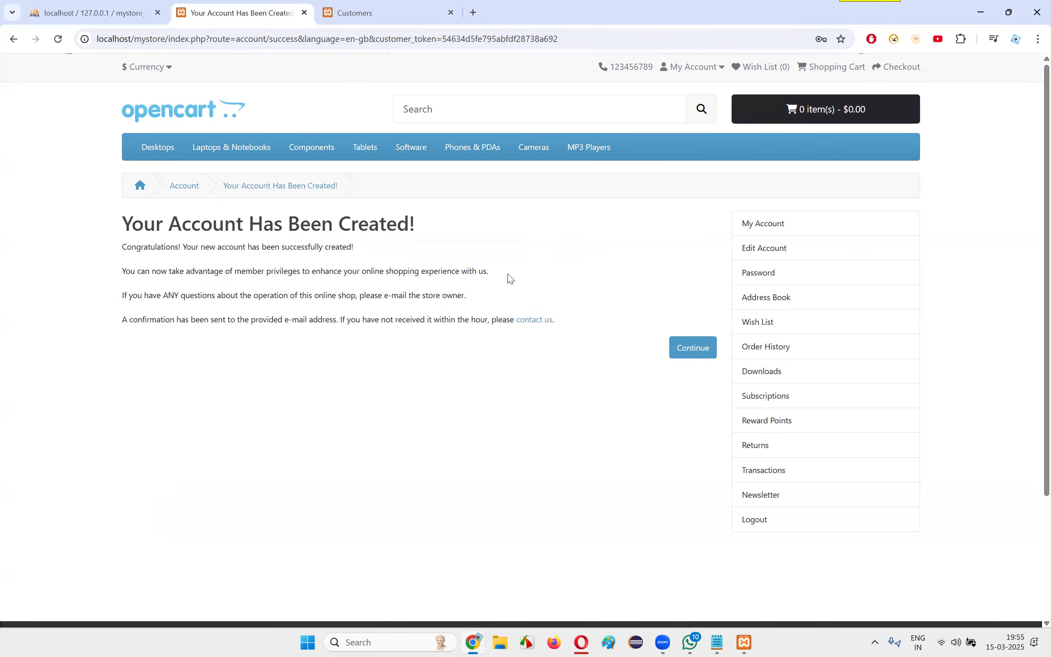
click(459, 5)
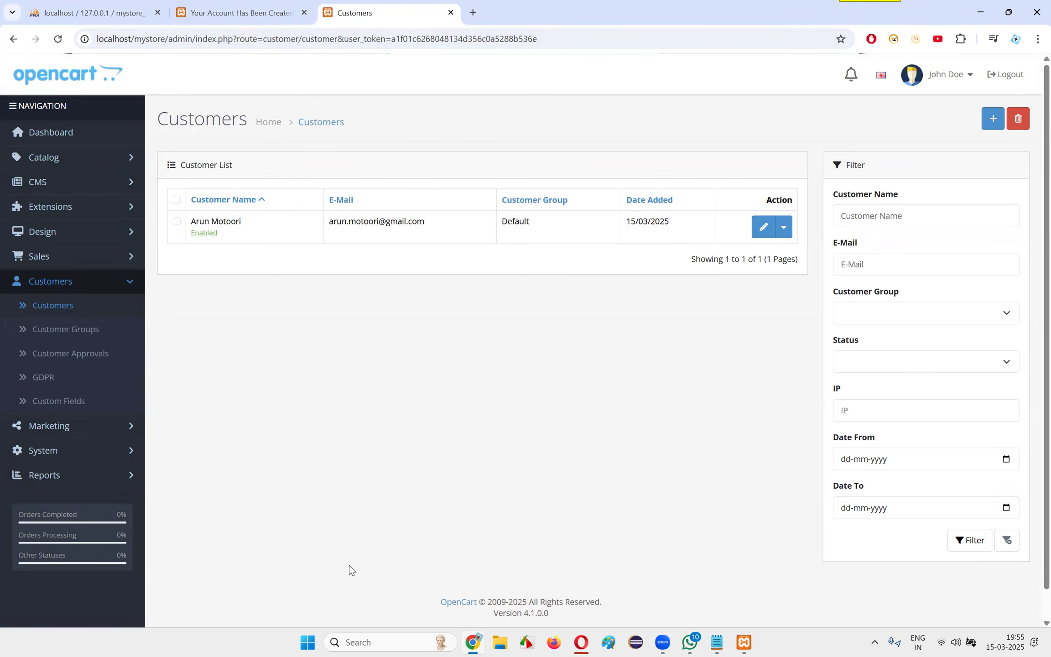
click(181, 18)
scroll(392, 456, down, 3)
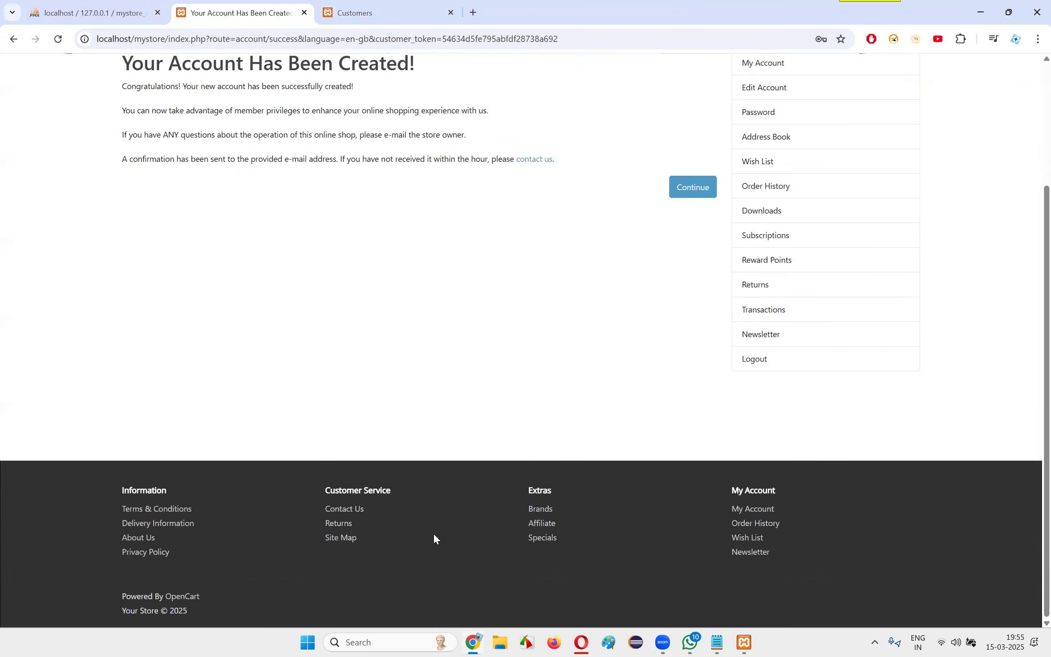
scroll(559, 533, up, 3)
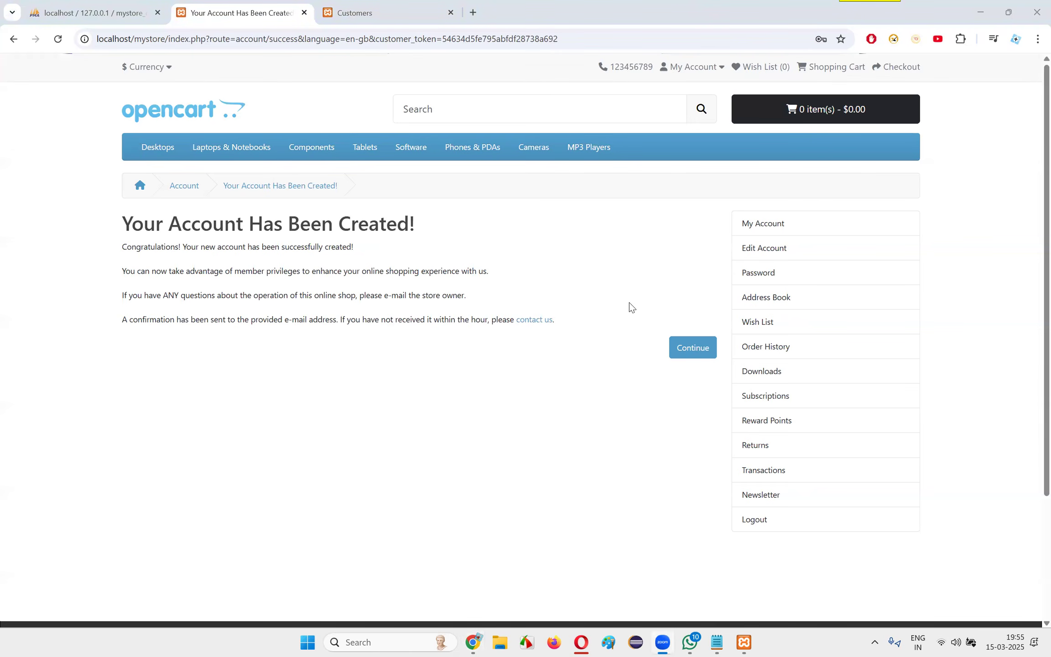
Open the demo store at tutorialsninja.com/demo in a new browser tab
click(473, 13)
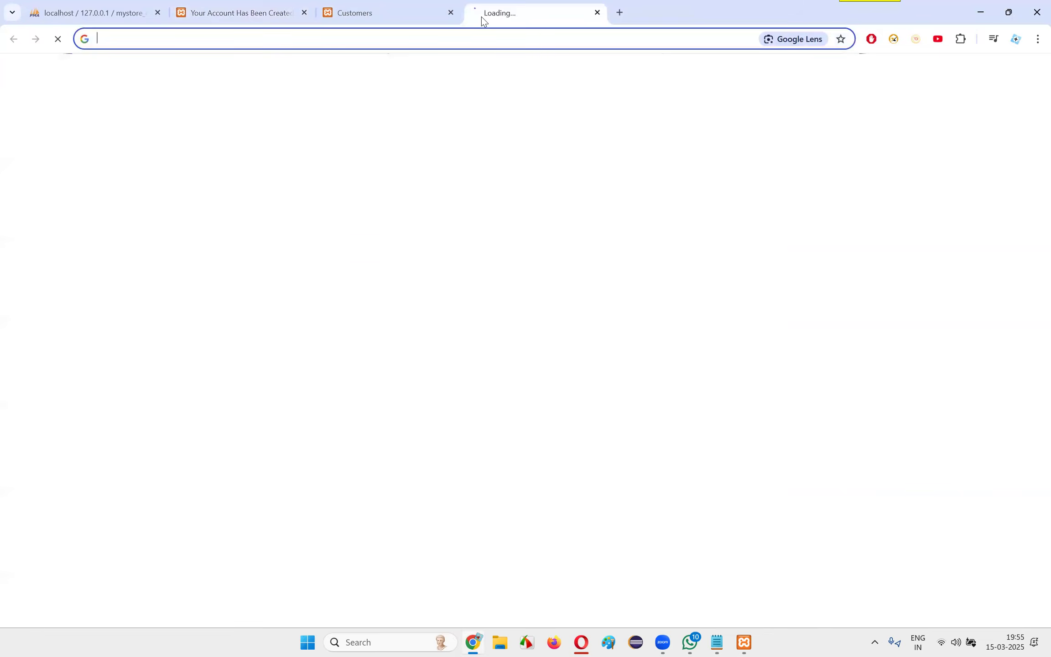
text(t)
key(Return)
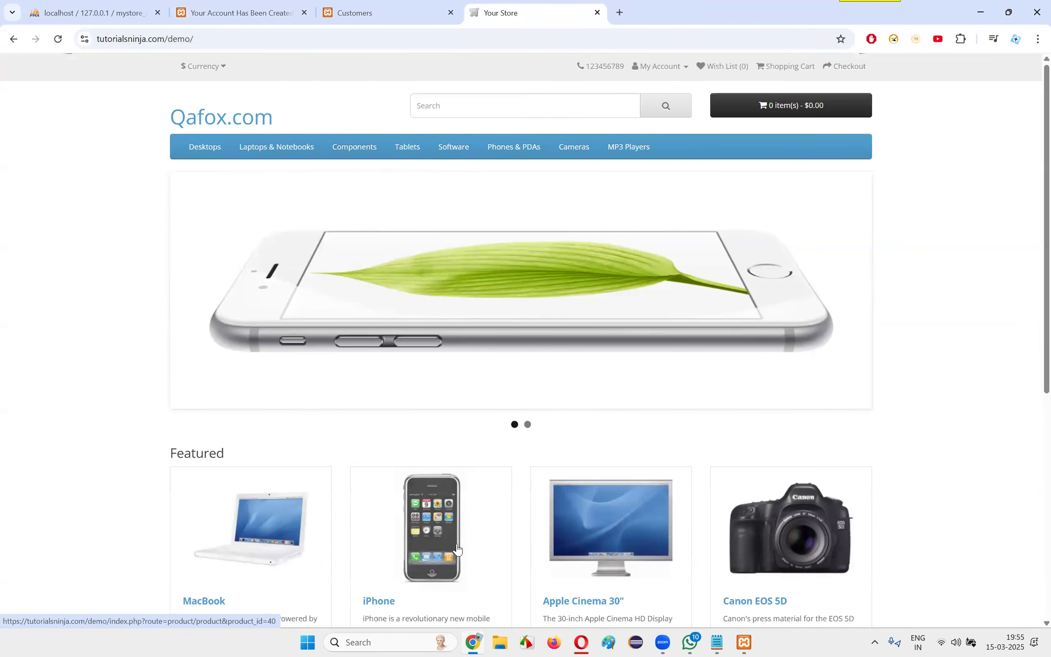
click(202, 39)
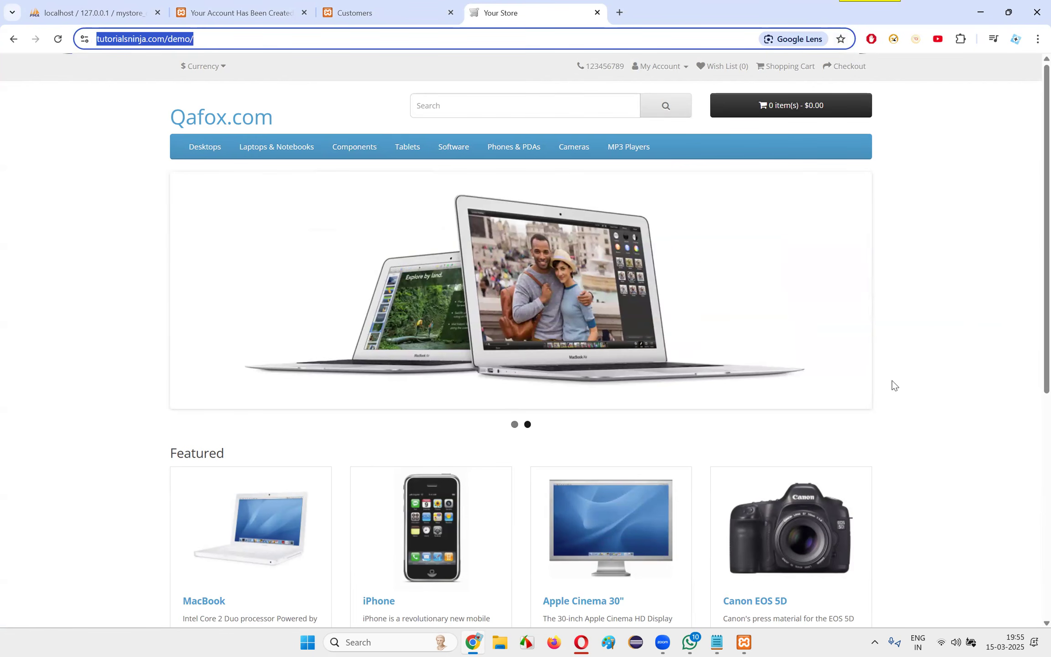
Compare the phpMyAdmin query result, the local storefront and the admin Customers list with the online demo store
click(77, 5)
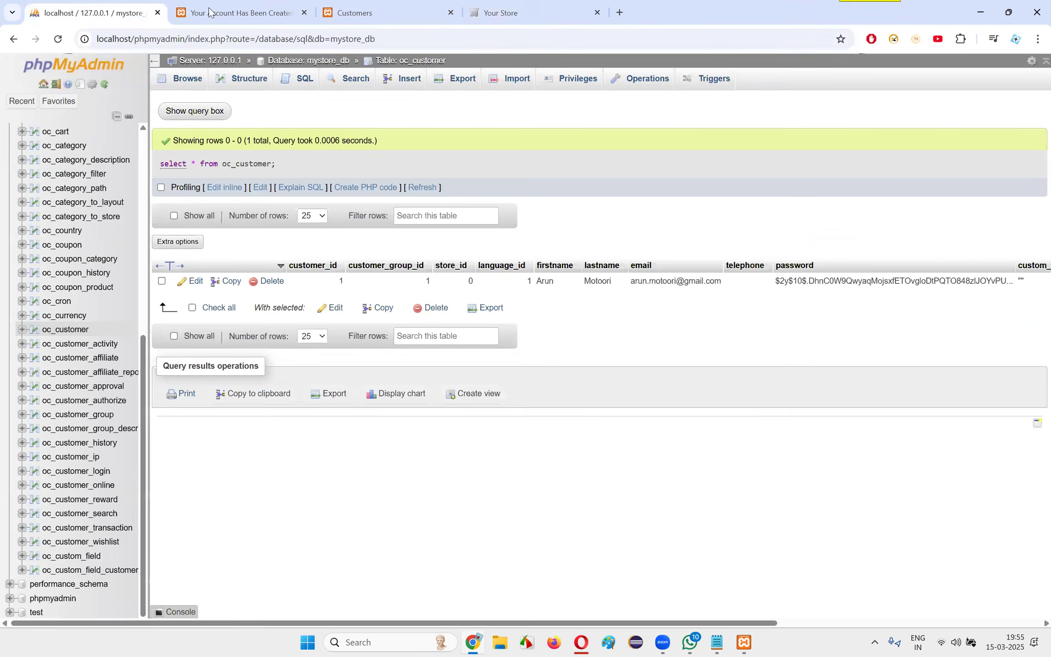
click(449, 4)
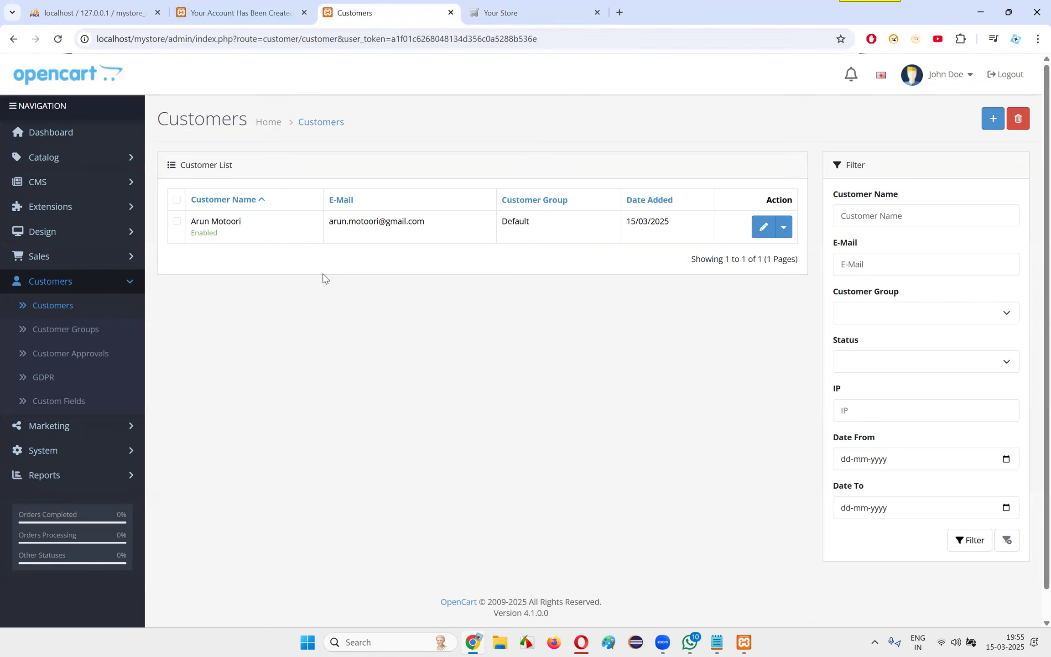
click(93, 5)
click(361, 2)
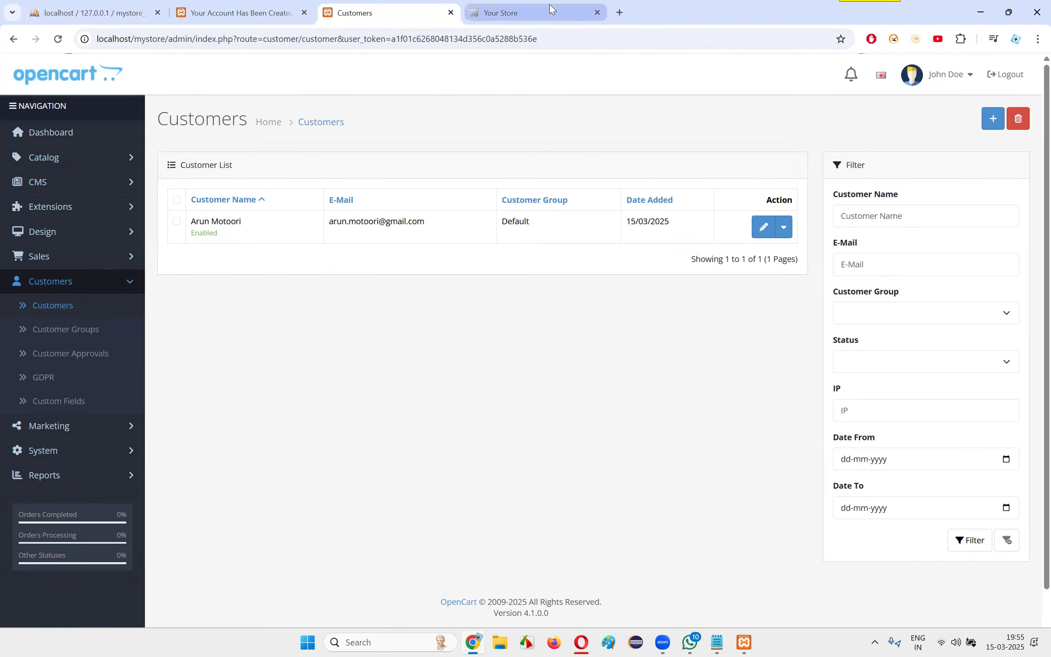
click(524, 14)
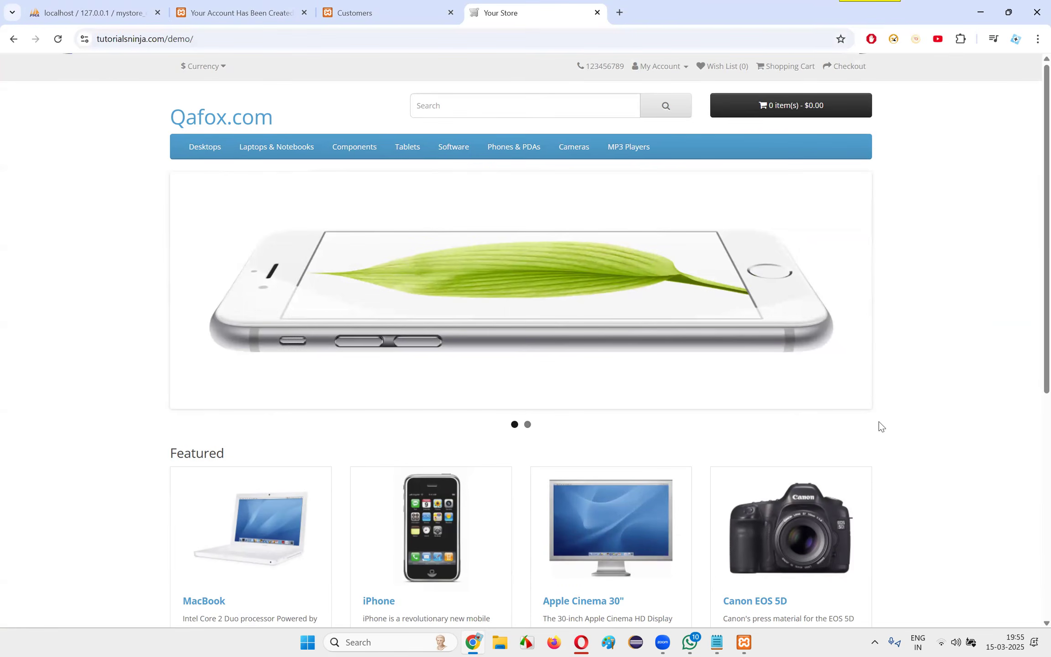
click(190, 4)
click(365, 13)
click(518, 8)
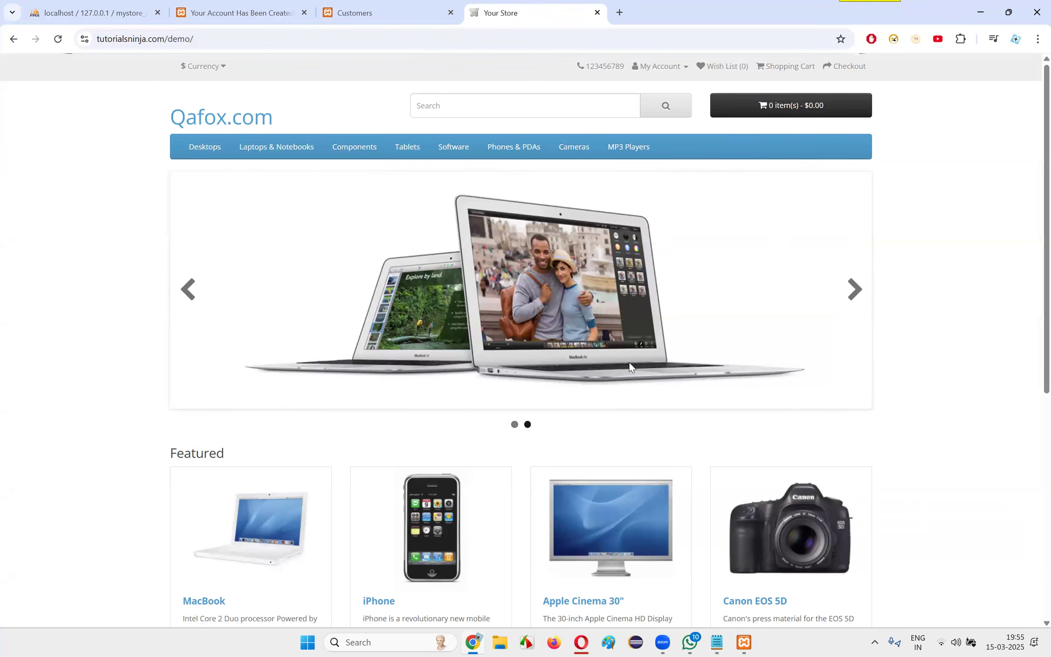
click(67, 2)
click(228, 4)
click(410, 3)
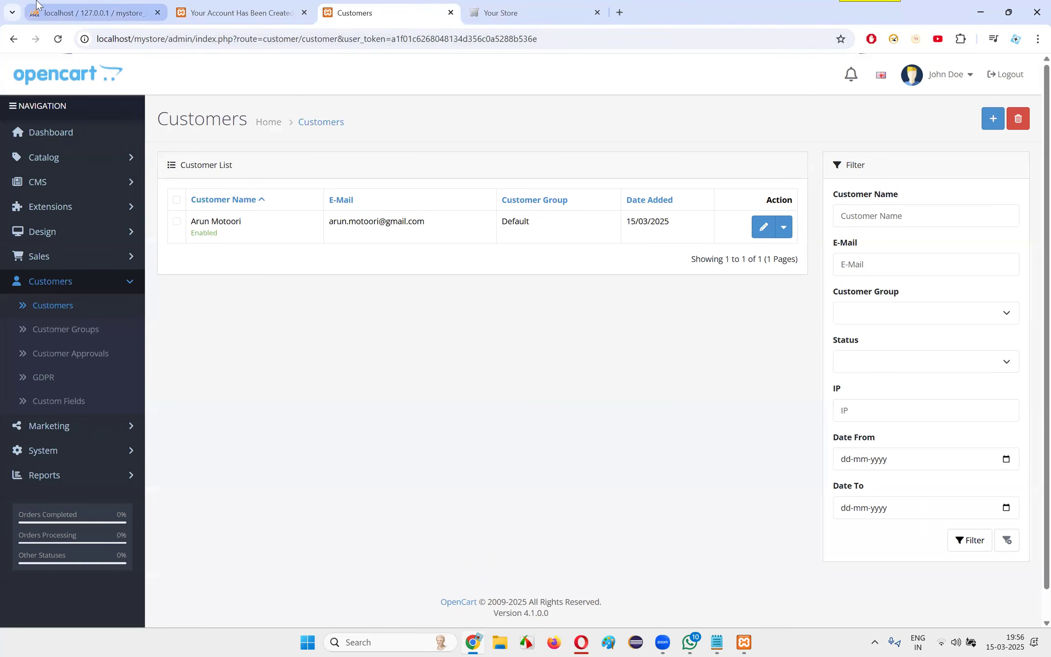
click(91, 12)
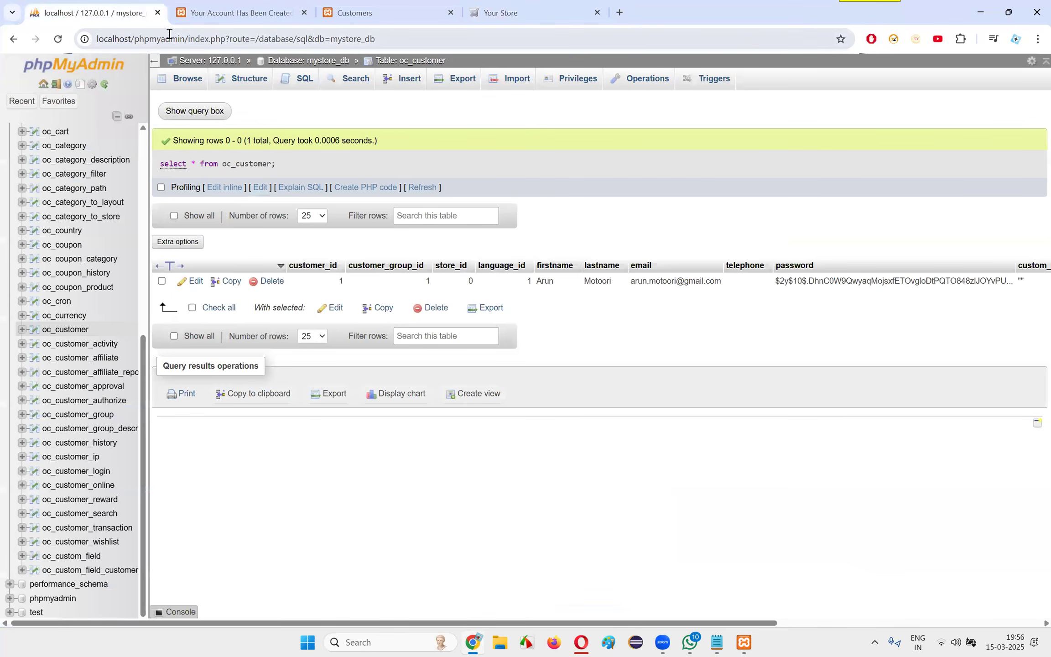
drag(184, 39, 5, 28)
key(ctrl+c)
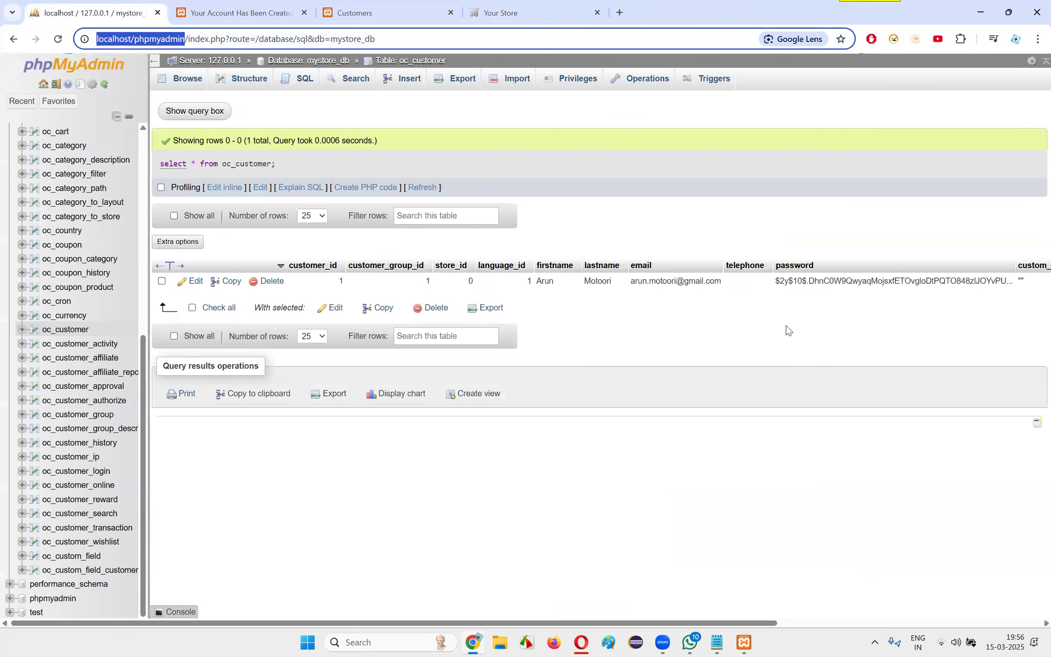
click(718, 642)
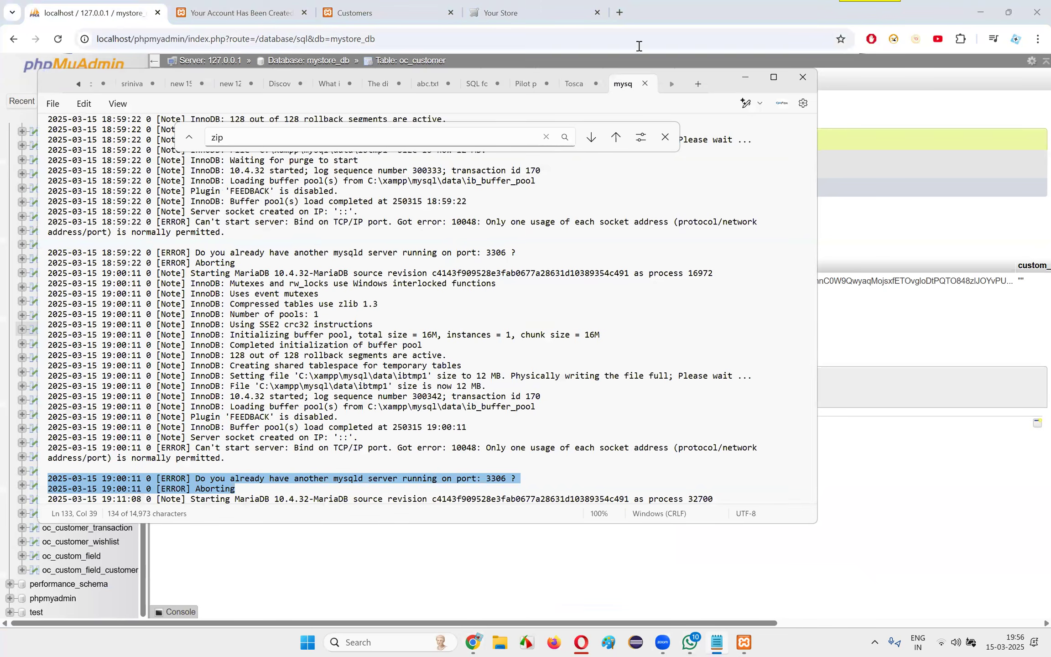
click(698, 83)
click(774, 77)
key(ctrl+v)
key(Return)
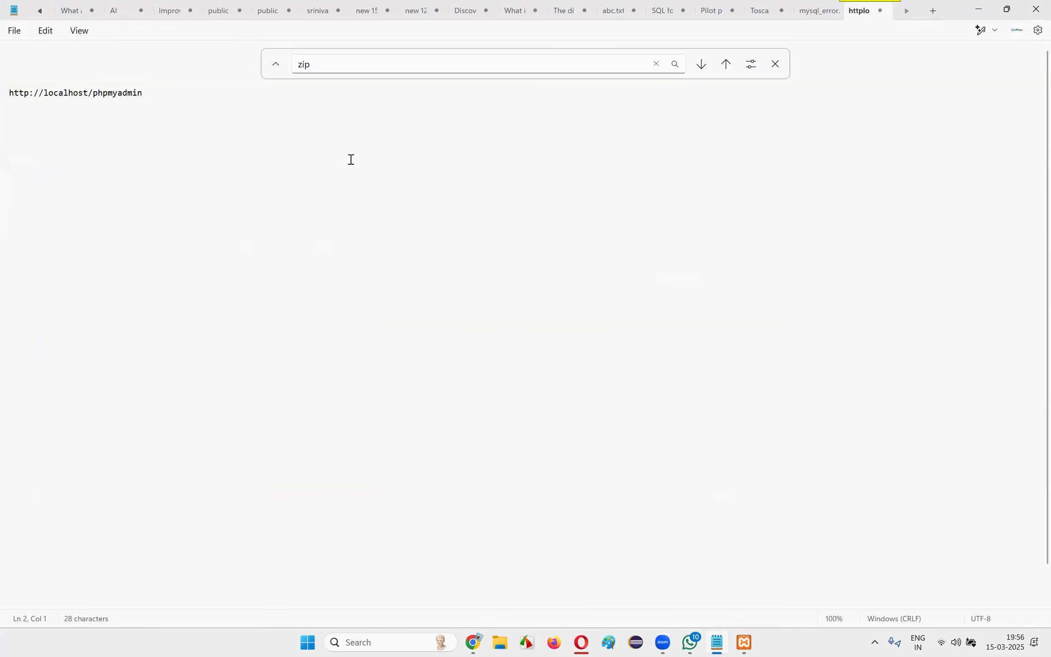
key(alt+Tab)
click(237, 13)
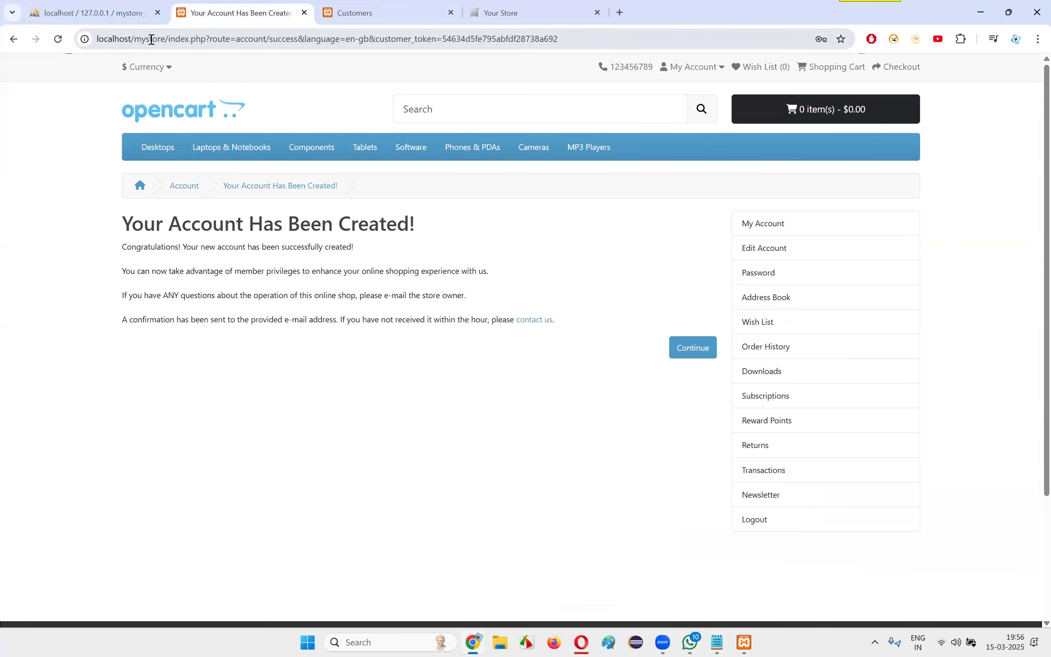
drag(166, 39, 95, 54)
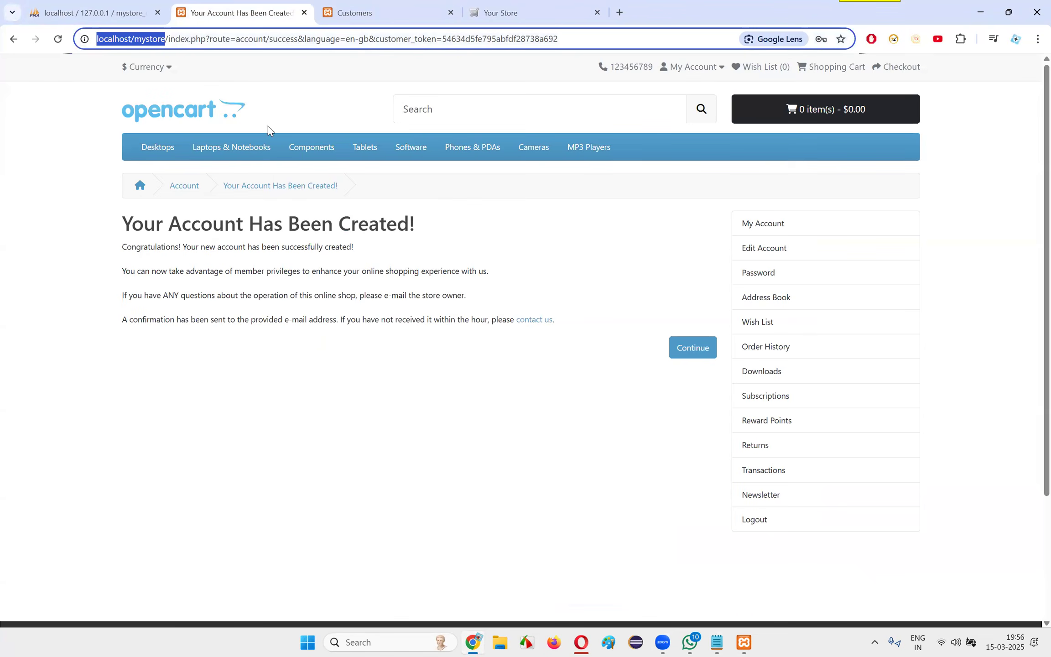
key(ctrl+c)
key(alt+Tab)
key(ctrl+v)
key(ctrl+f)
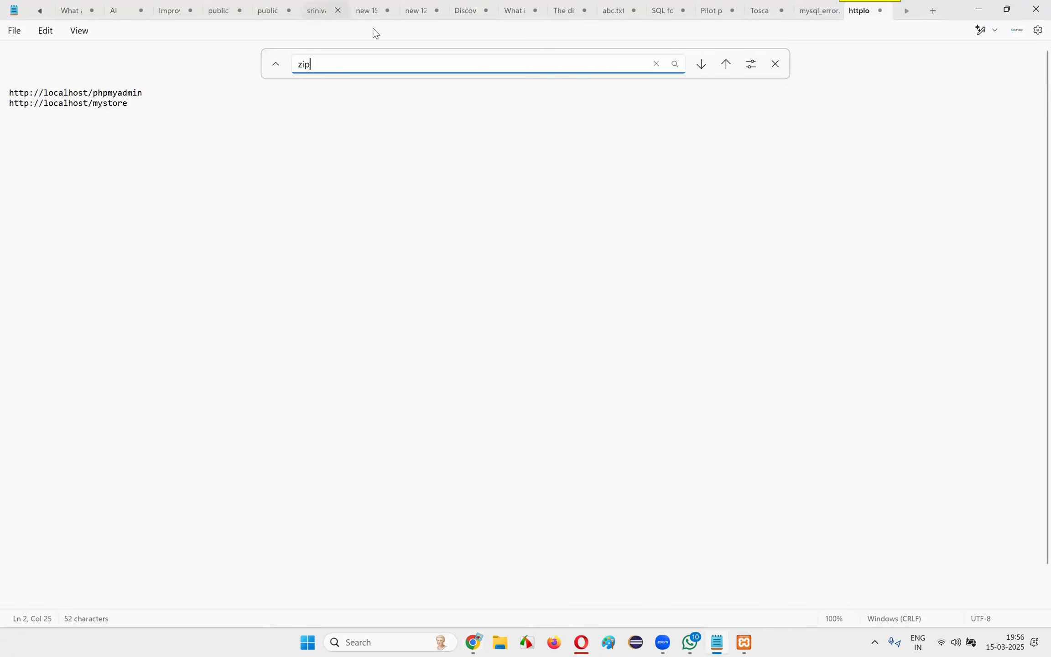
key(alt+Tab)
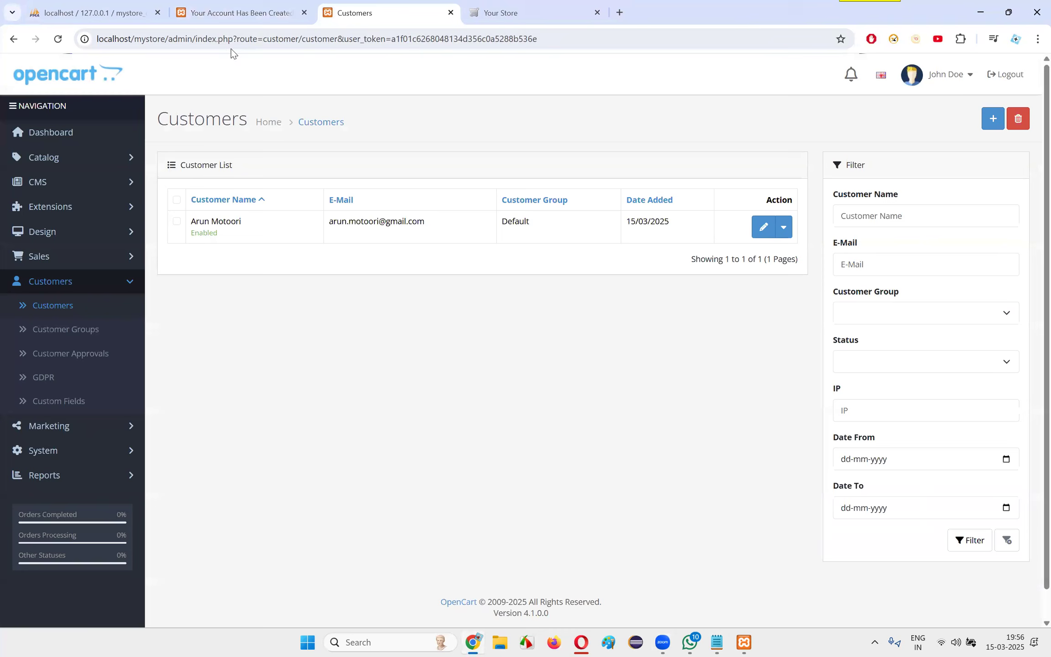
drag(192, 39, 8, 13)
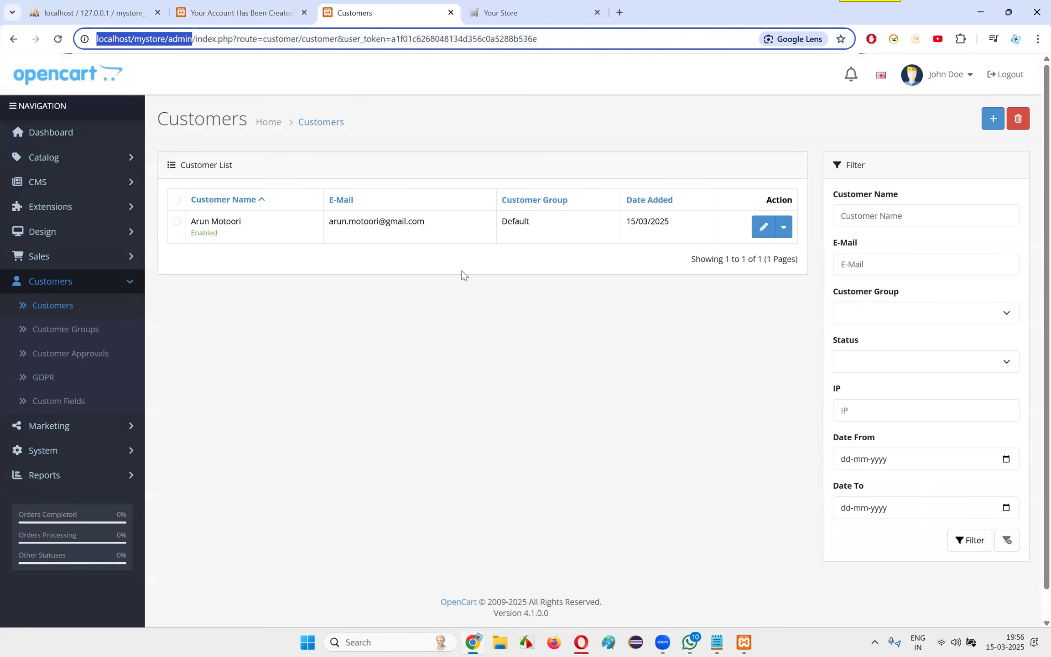
key(alt+Tab)
click(164, 105)
key(Return)
key(ctrl+v)
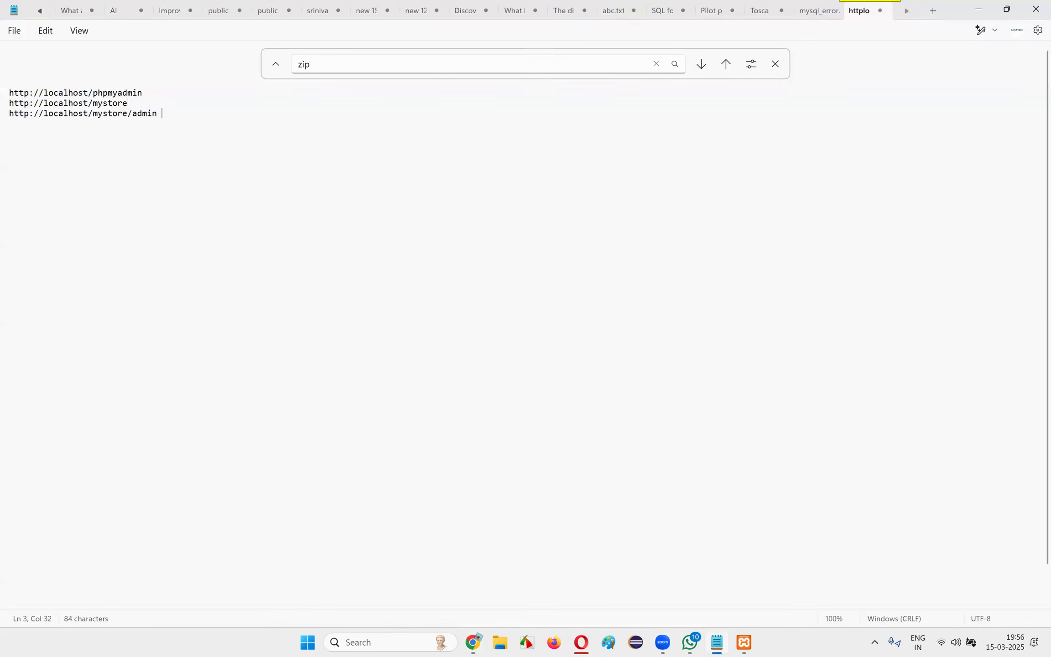
Append the admin username and password in parentheses after the admin address, and close the find bar
text((admin/ad)
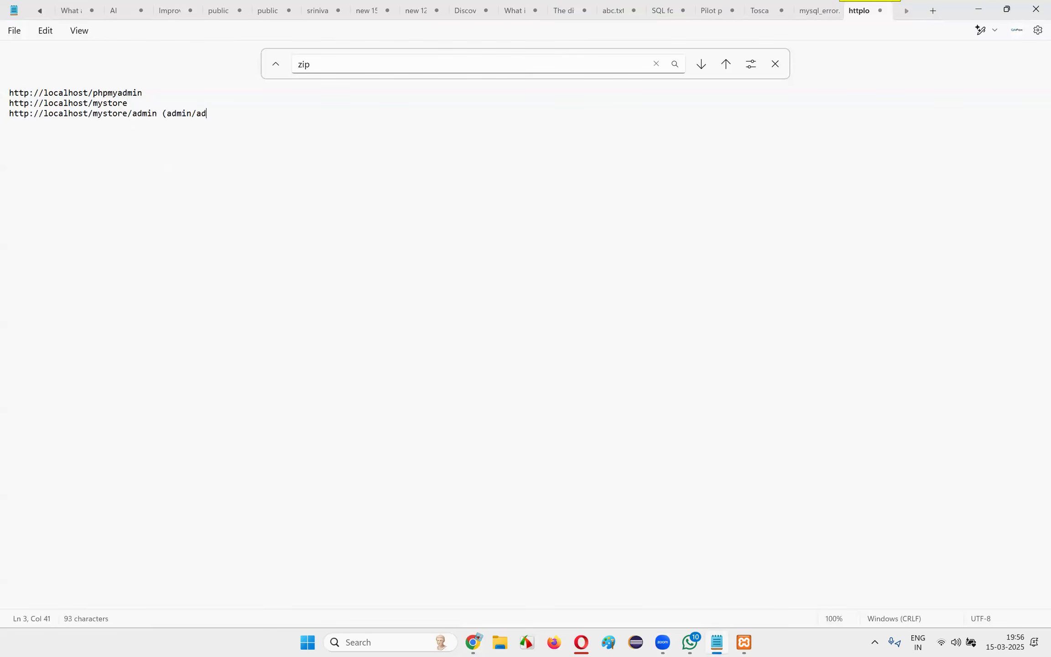
text(min))
click(775, 64)
Return to Chrome and close the Customers, storefront and phpMyAdmin tabs, keeping only the demo store open
key(alt+Tab)
click(378, 286)
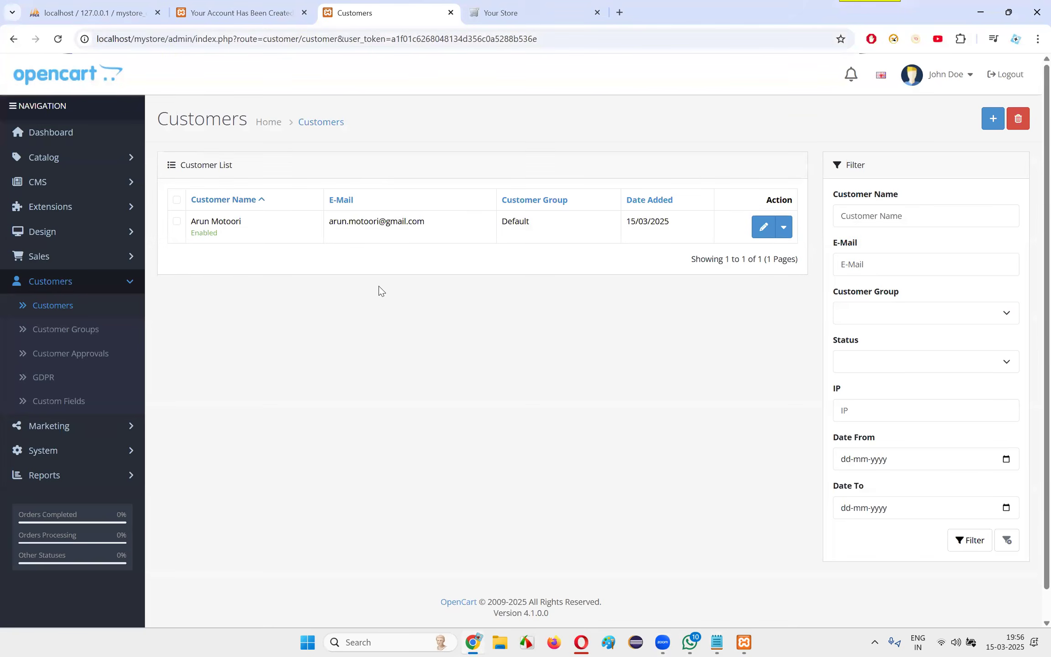
click(451, 13)
click(249, 16)
click(304, 13)
click(105, 14)
click(157, 13)
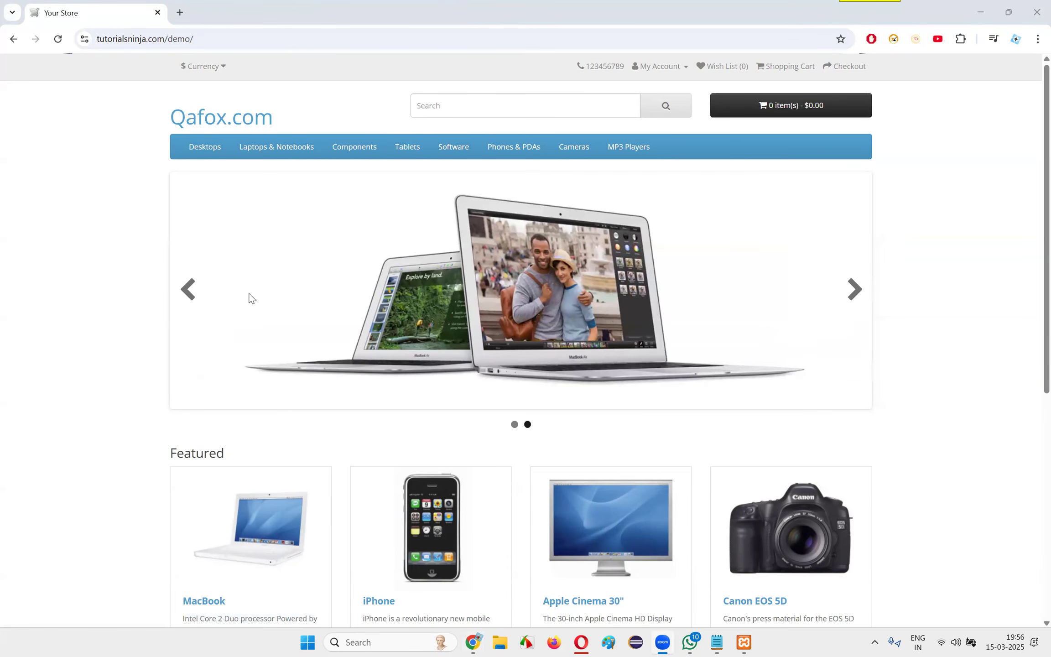
Open the w3schools.com home page in a new browser tab
mouse_move(204, 152)
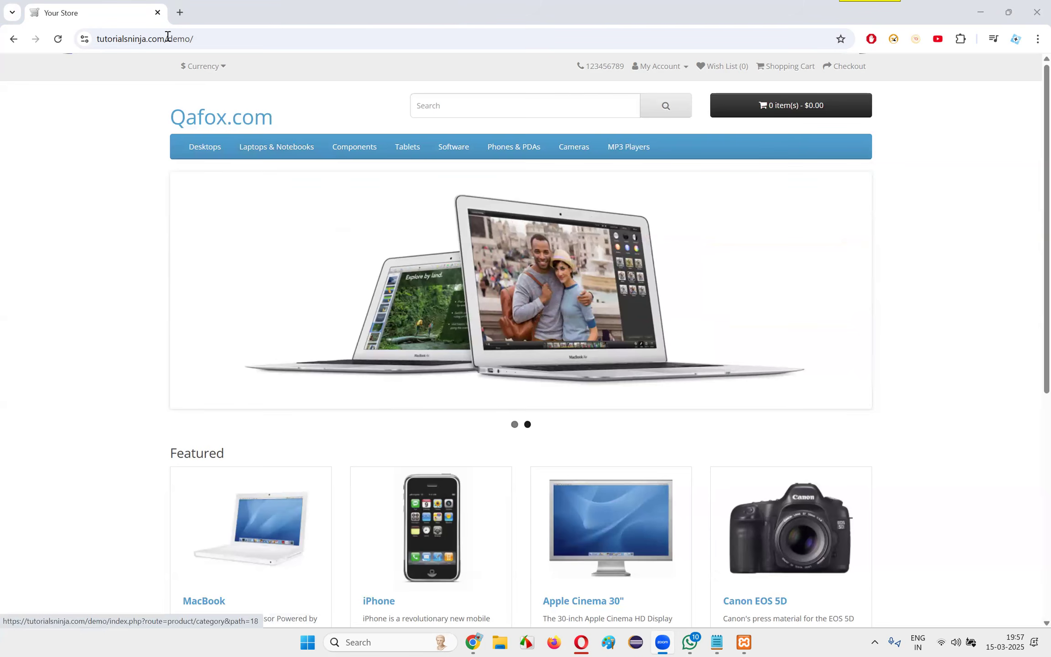
key(ctrl+t)
text(we)
key(BackSpace)
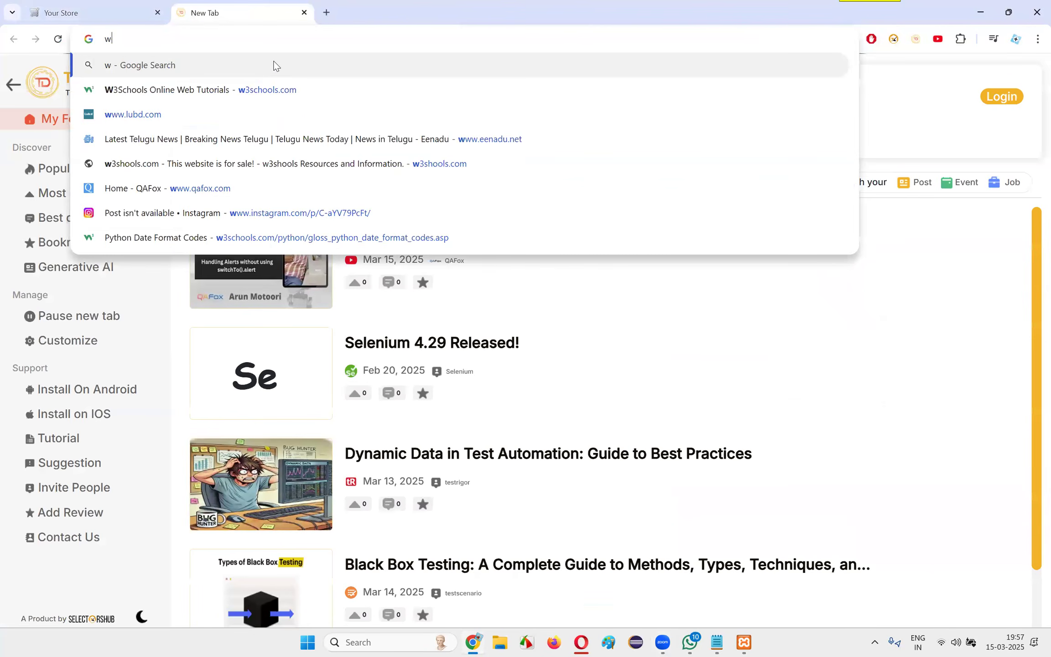
text(3schools)
click(275, 65)
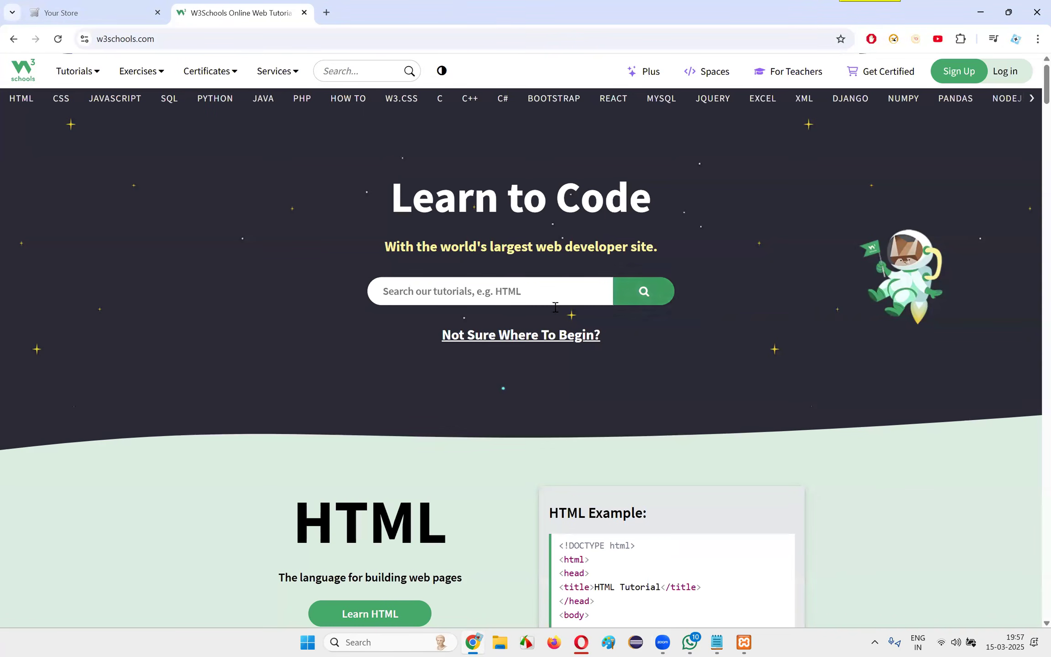
Check the March 2025 calendar in the Windows notification area and dismiss it
click(1033, 635)
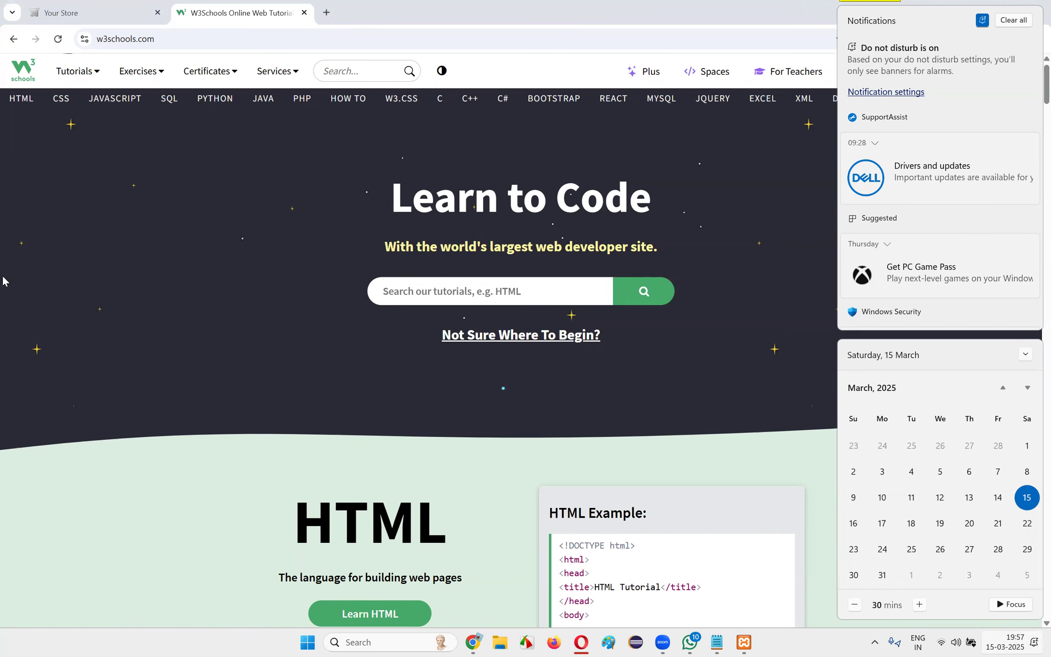
click(20, 135)
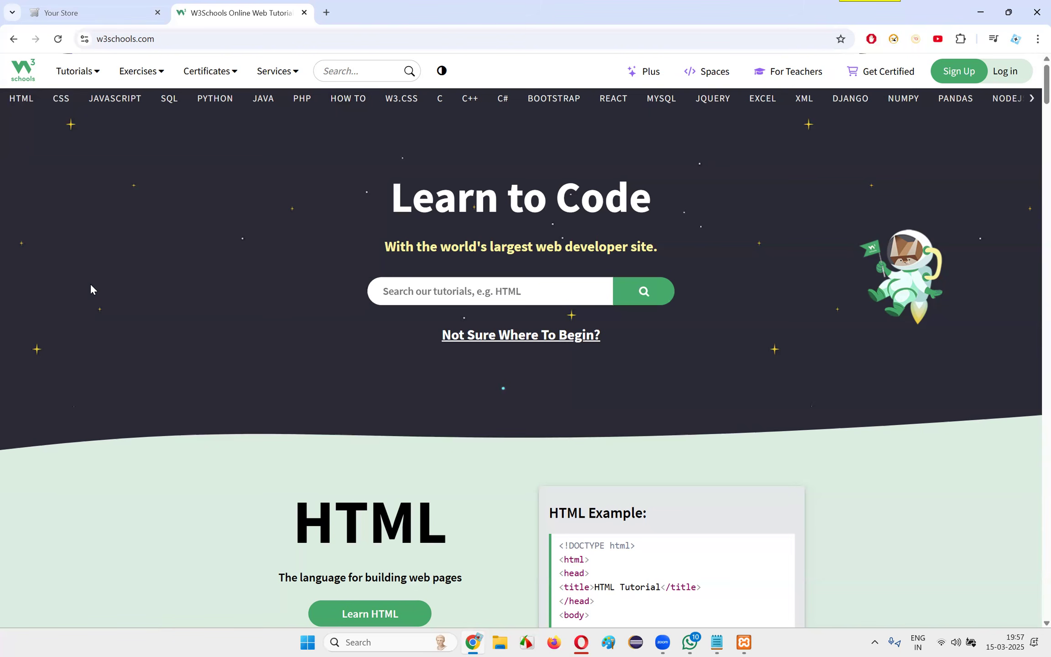
Look through the HTML tutorial and the CSS tutorial on W3Schools
click(25, 105)
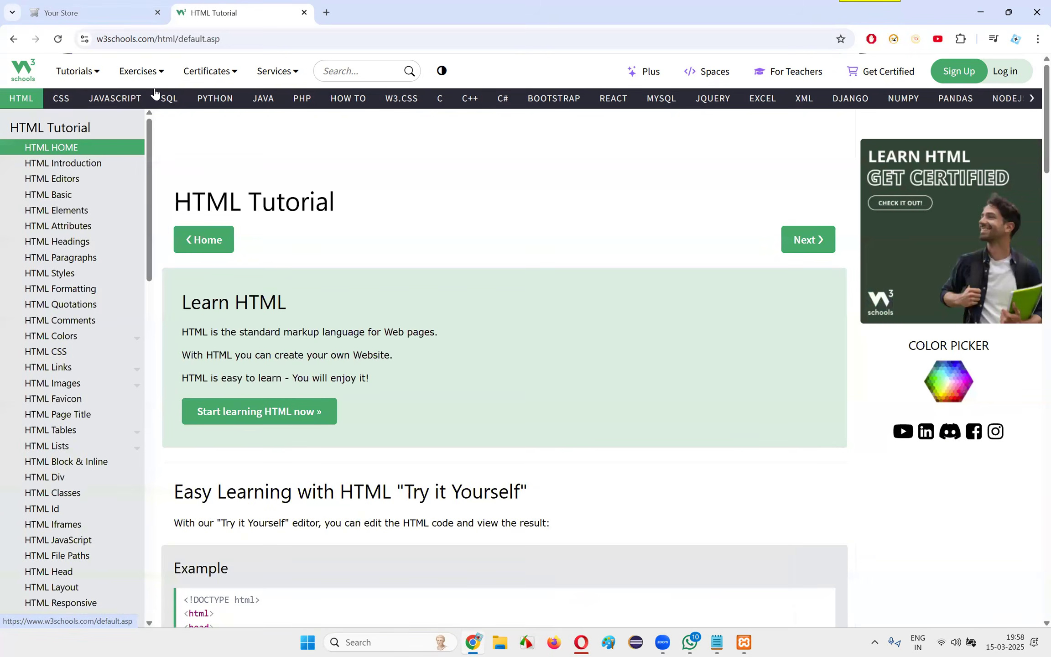
scroll(413, 237, down, 12)
scroll(297, 226, up, 15)
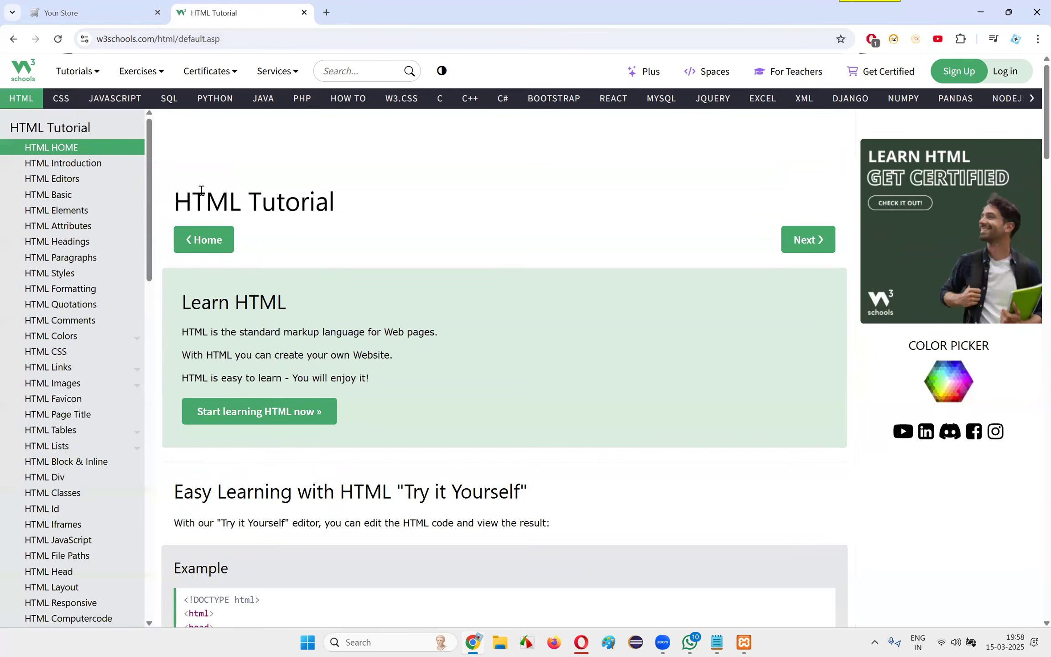
click(14, 39)
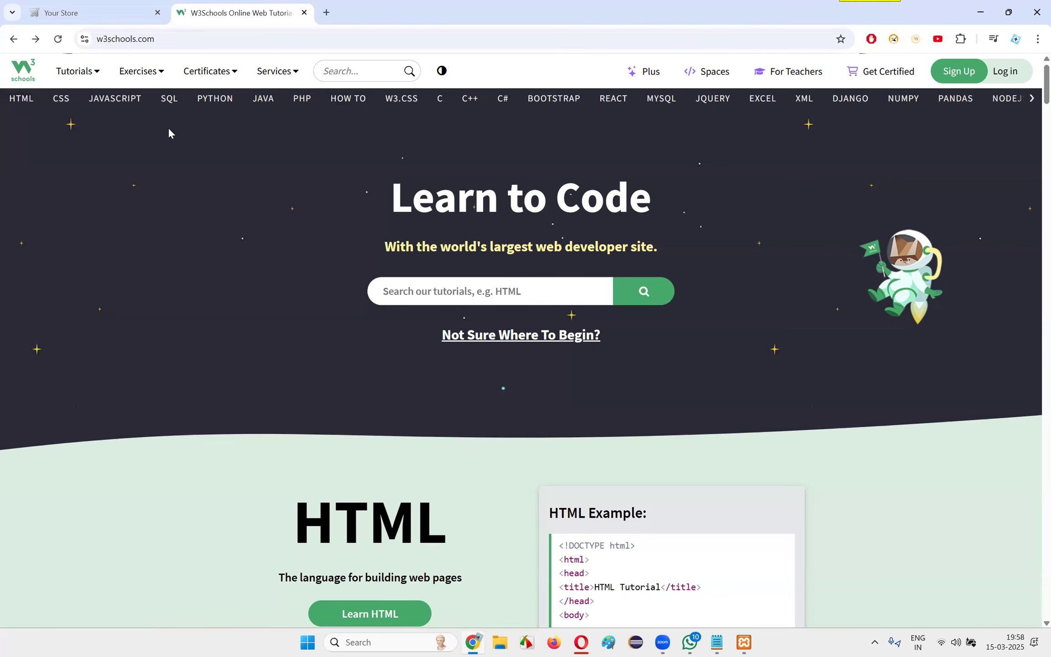
click(67, 107)
scroll(420, 217, down, 10)
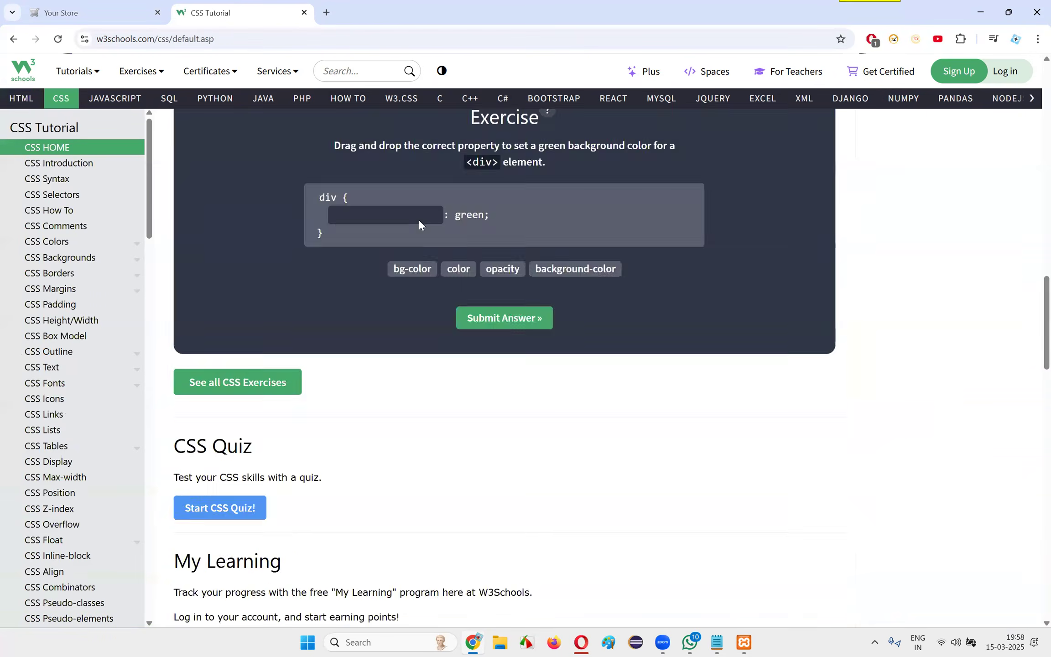
Look through the JavaScript tutorial and the SQL tutorial on W3Schools
scroll(418, 219, up, 10)
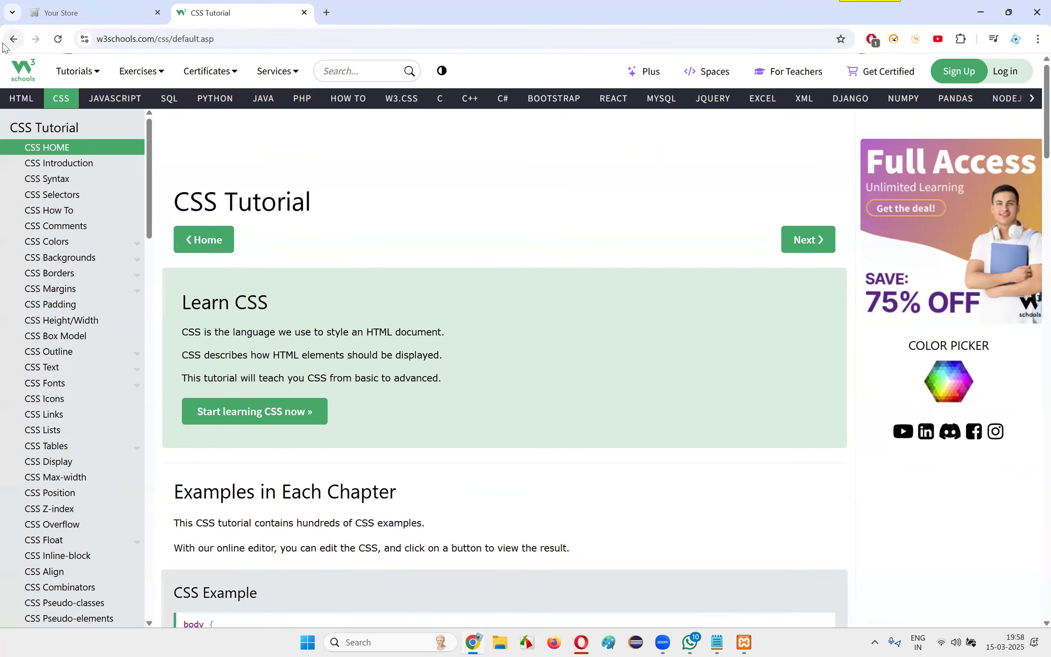
click(14, 38)
click(127, 98)
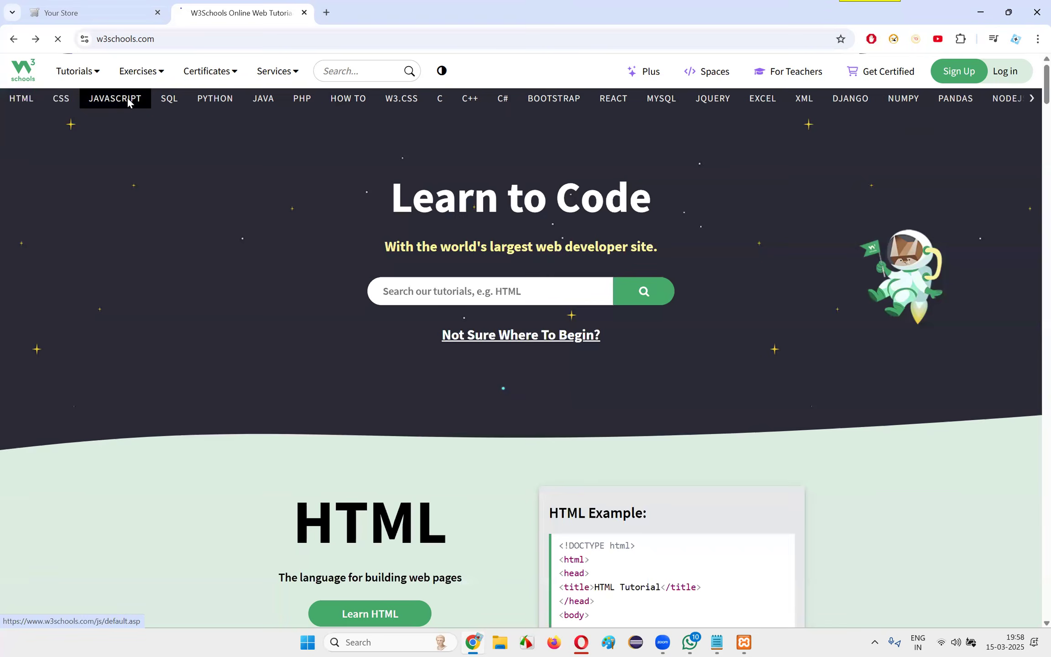
scroll(376, 376, down, 10)
scroll(371, 331, up, 10)
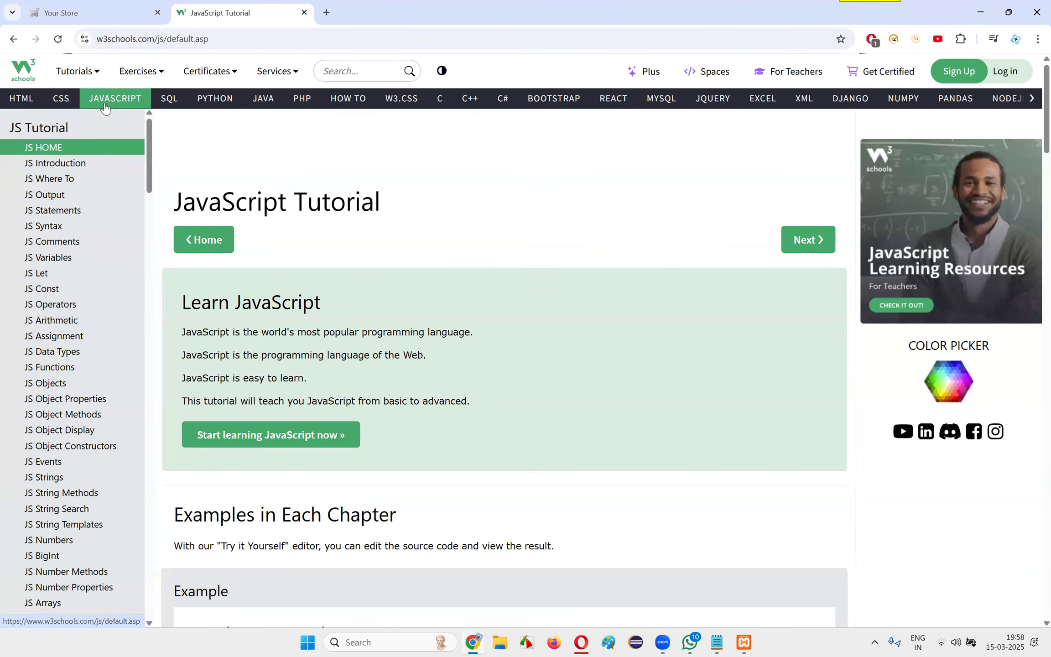
click(164, 105)
scroll(391, 342, down, 5)
scroll(335, 266, up, 5)
scroll(410, 402, down, 15)
scroll(438, 408, up, 10)
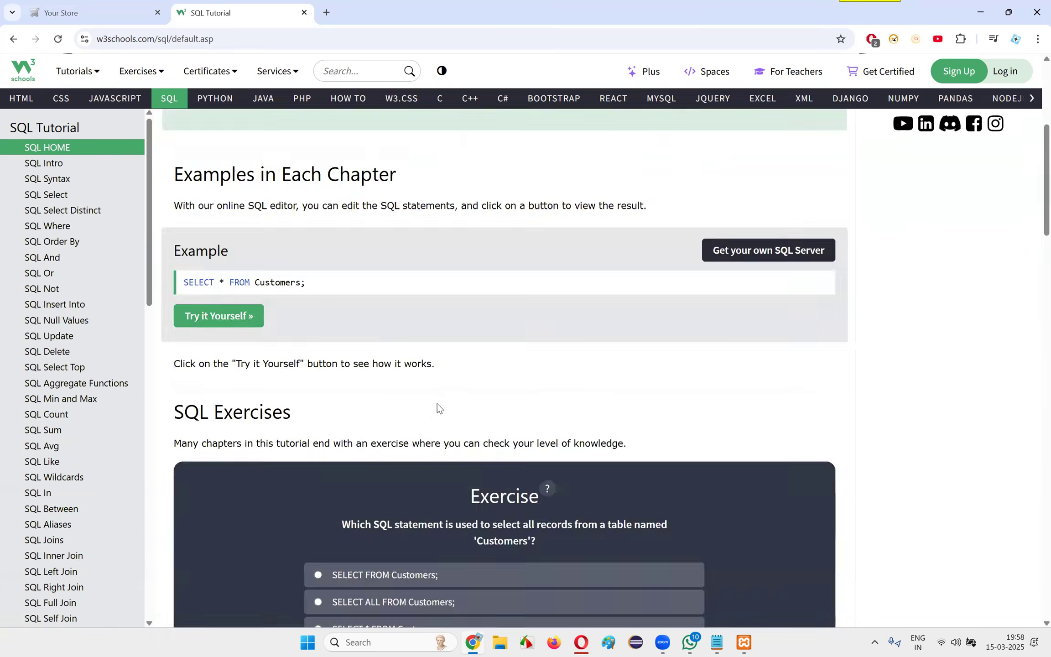
scroll(438, 407, up, 5)
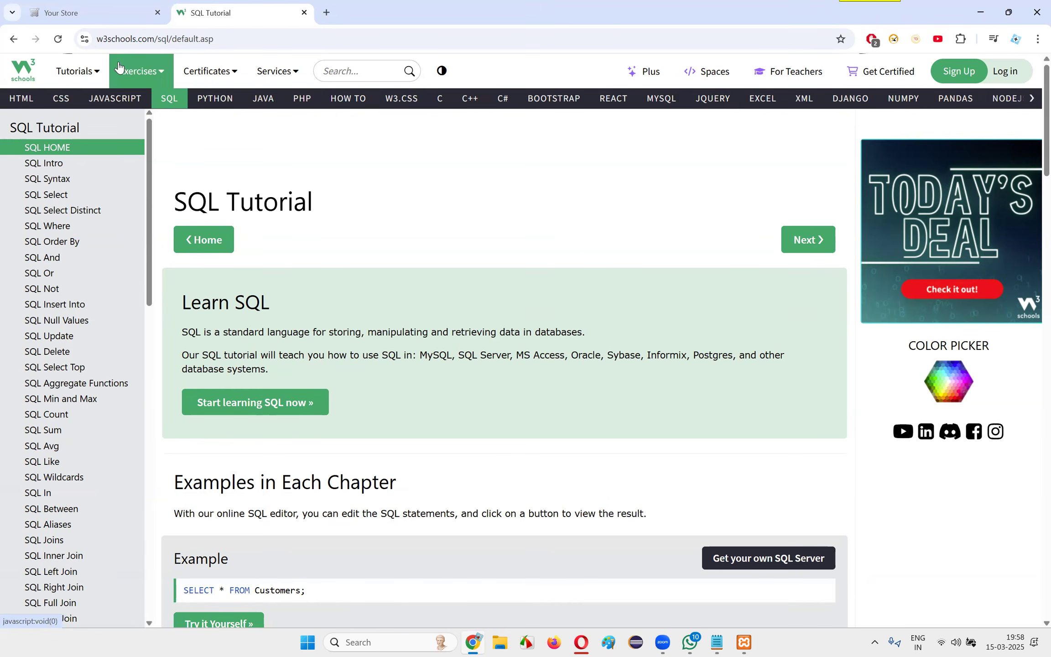
Look over the further tutorial topics in the W3Schools topic bar and return to its beginning
click(133, 41)
click(437, 158)
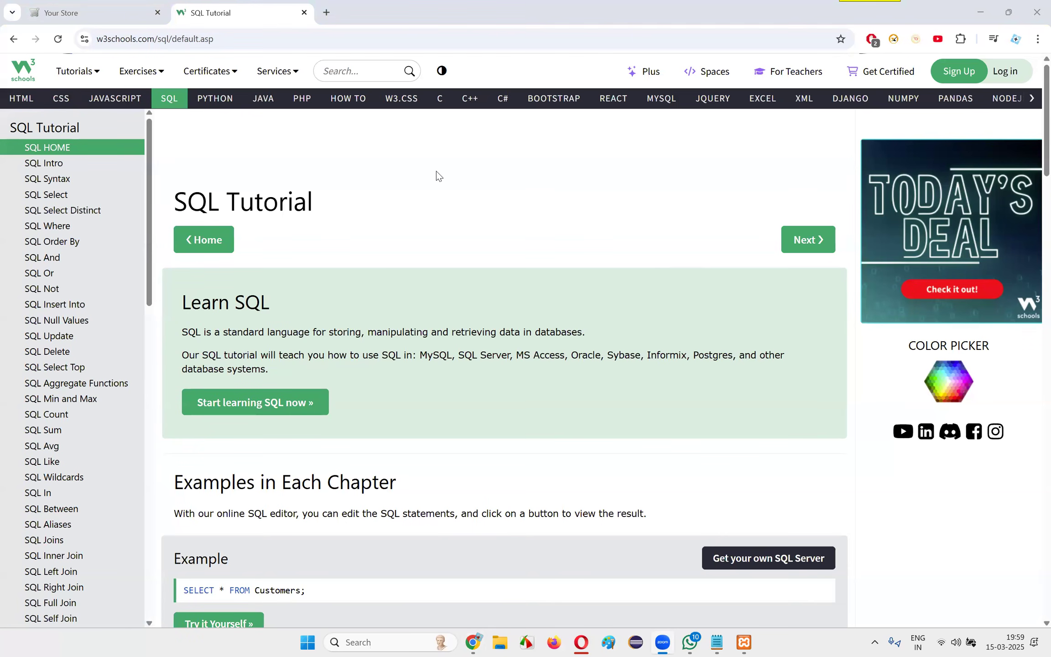
click(1033, 100)
click(1033, 100)
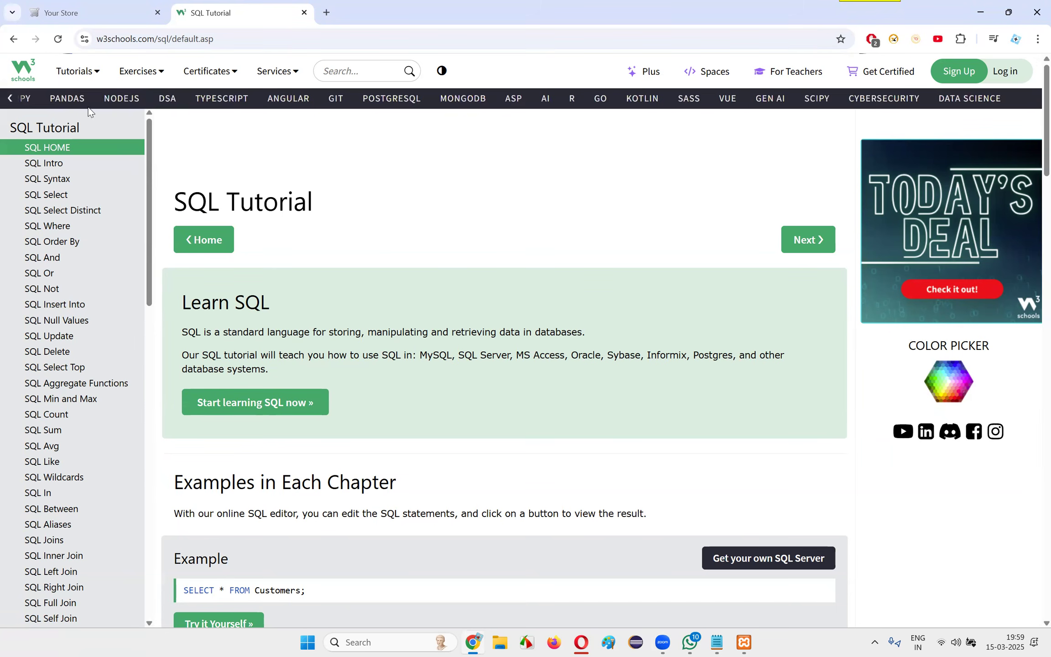
click(10, 102)
click(11, 100)
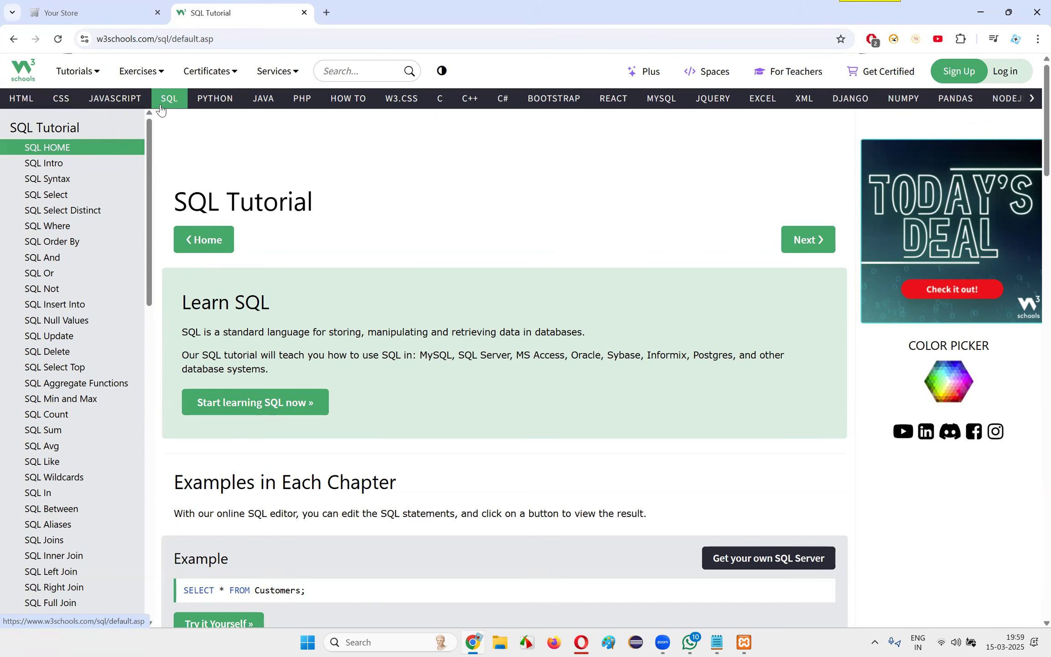
Go through the HTML, CSS, JavaScript and SQL tutorial home pages in turn and return to the HTML tutorial
click(22, 98)
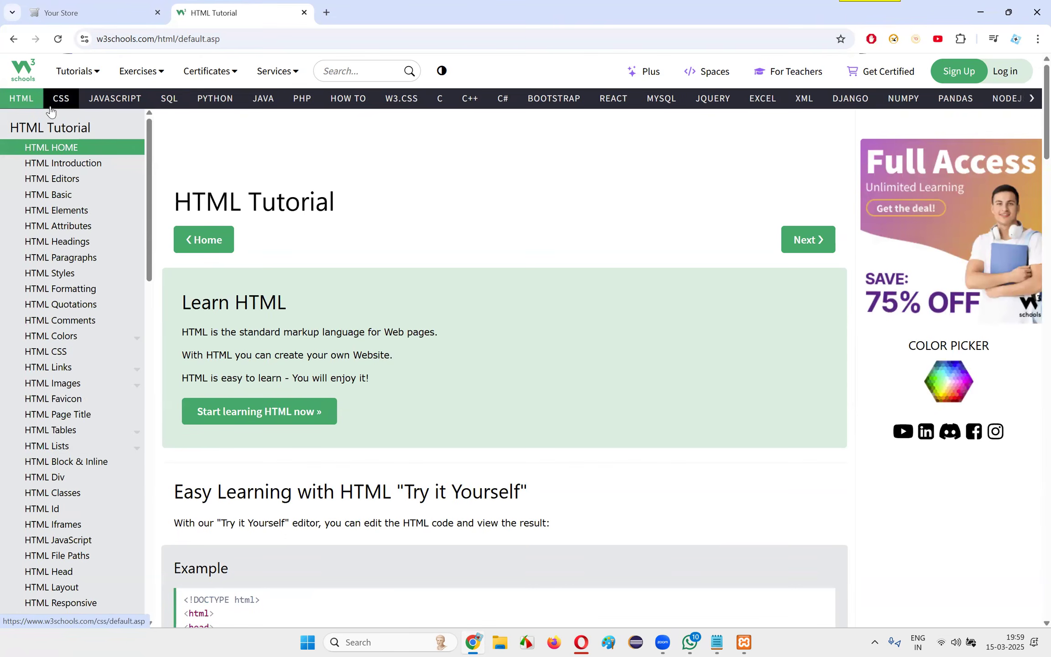
click(61, 98)
click(115, 98)
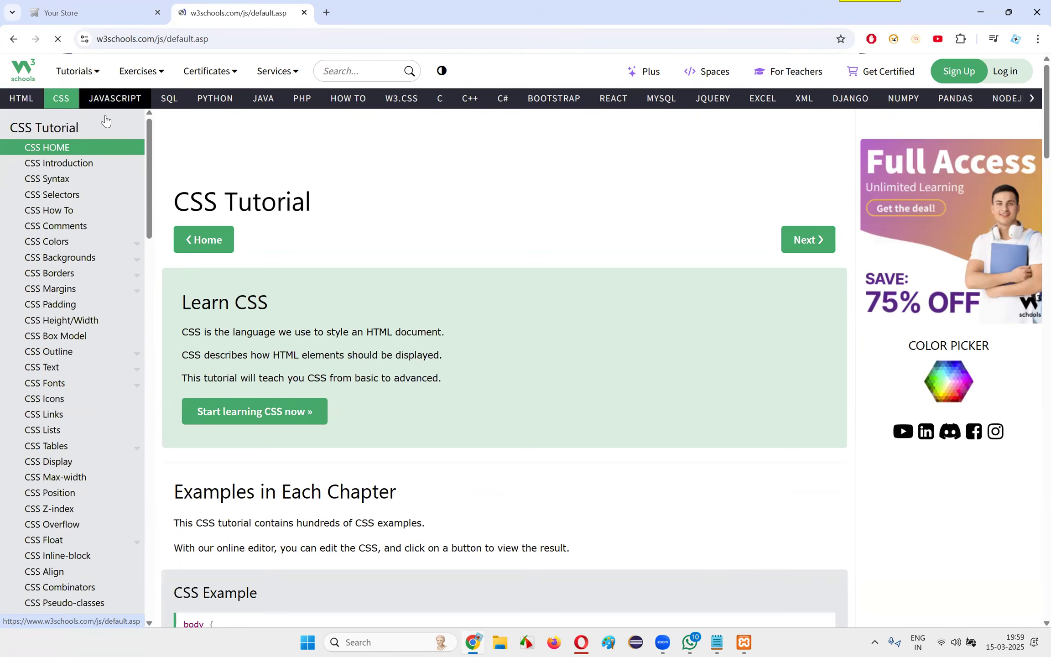
click(169, 98)
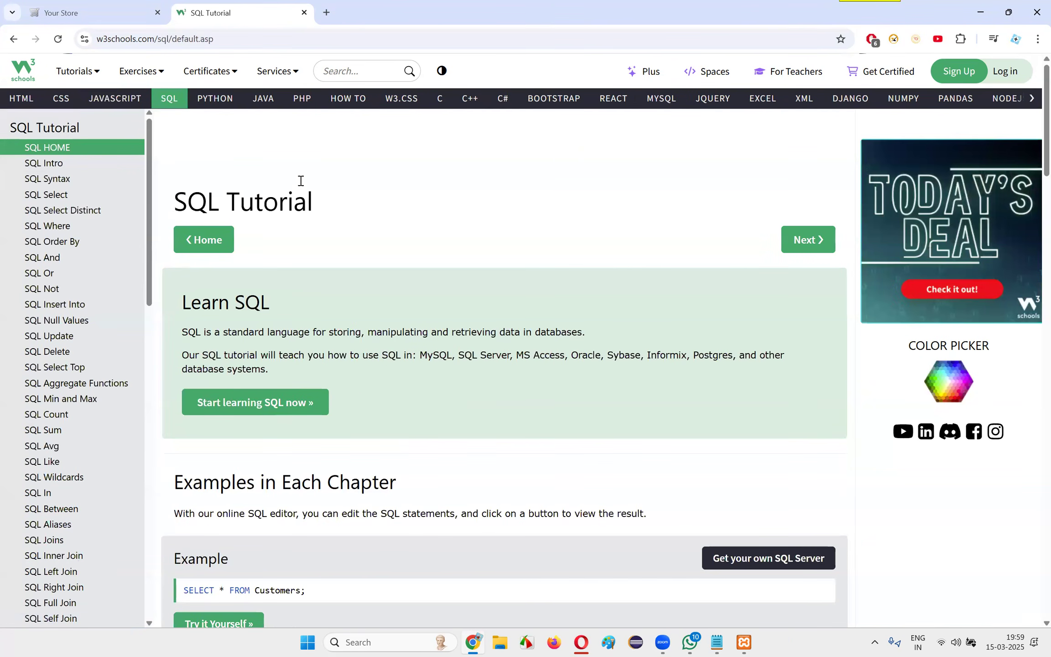
click(21, 102)
Open the QAFox channel's playlists page on YouTube in a new browser tab
key(ctrl+l)
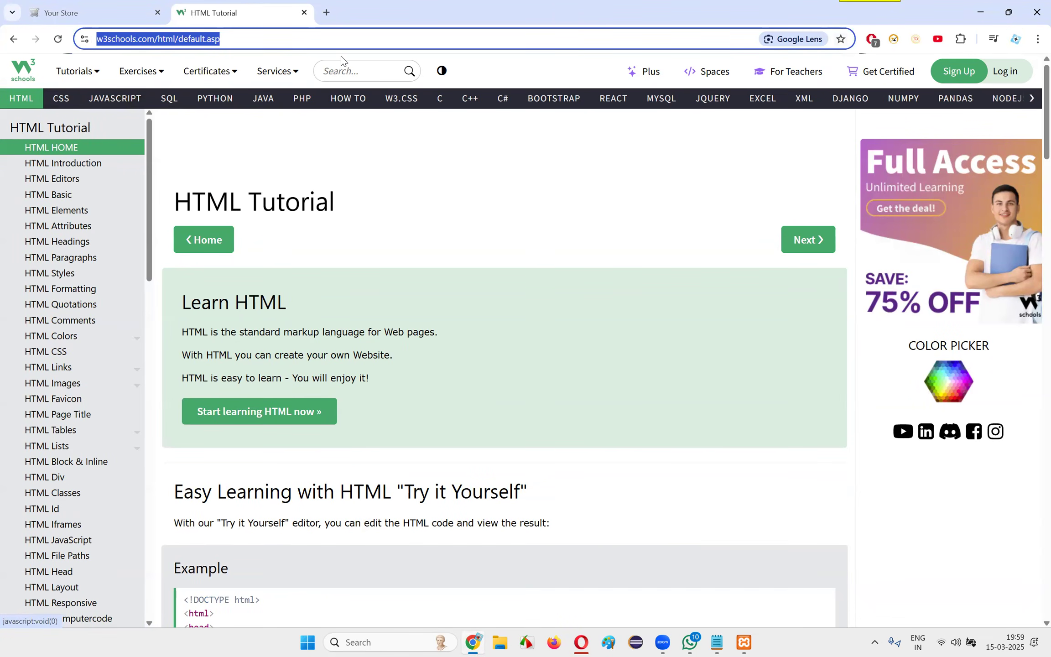
key(ctrl+t)
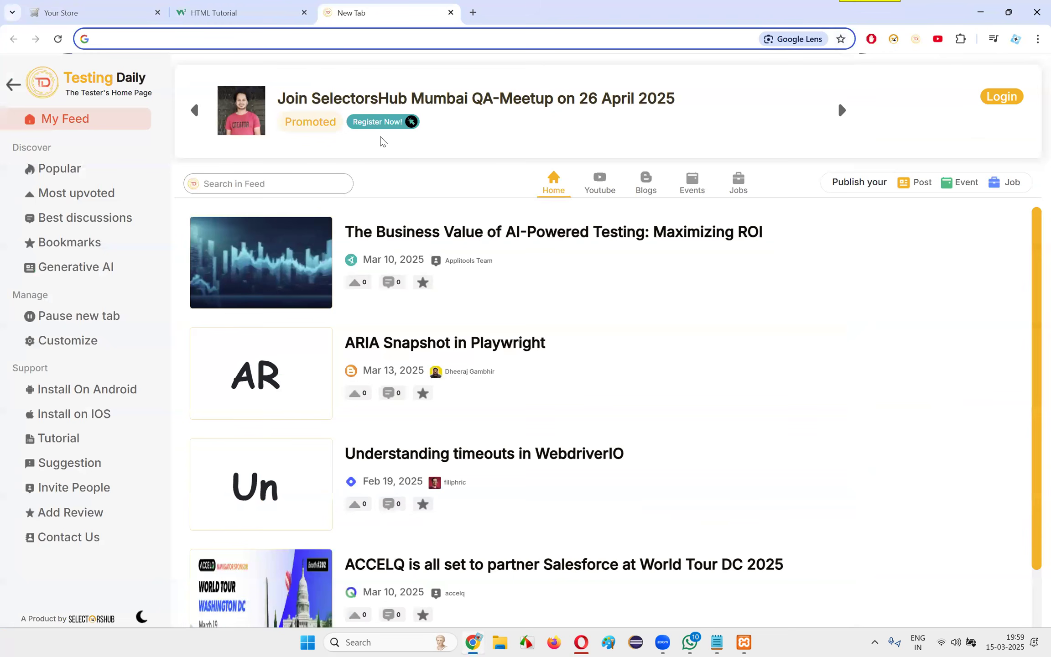
click(230, 41)
text(you)
key(Return)
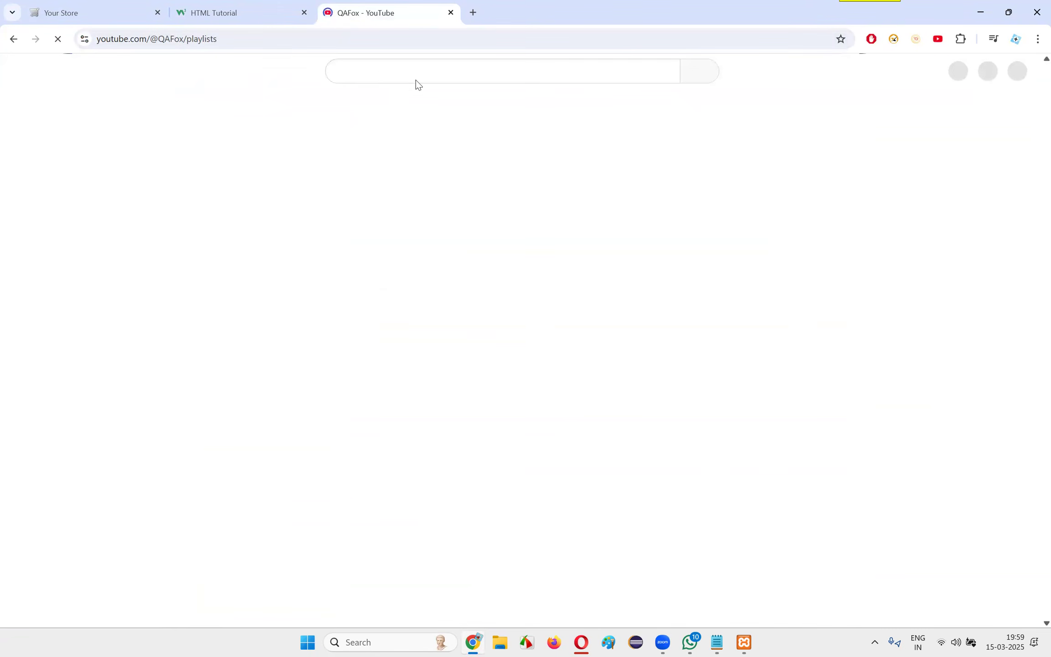
Search YouTube for "qafox html"
click(376, 72)
text(qafox)
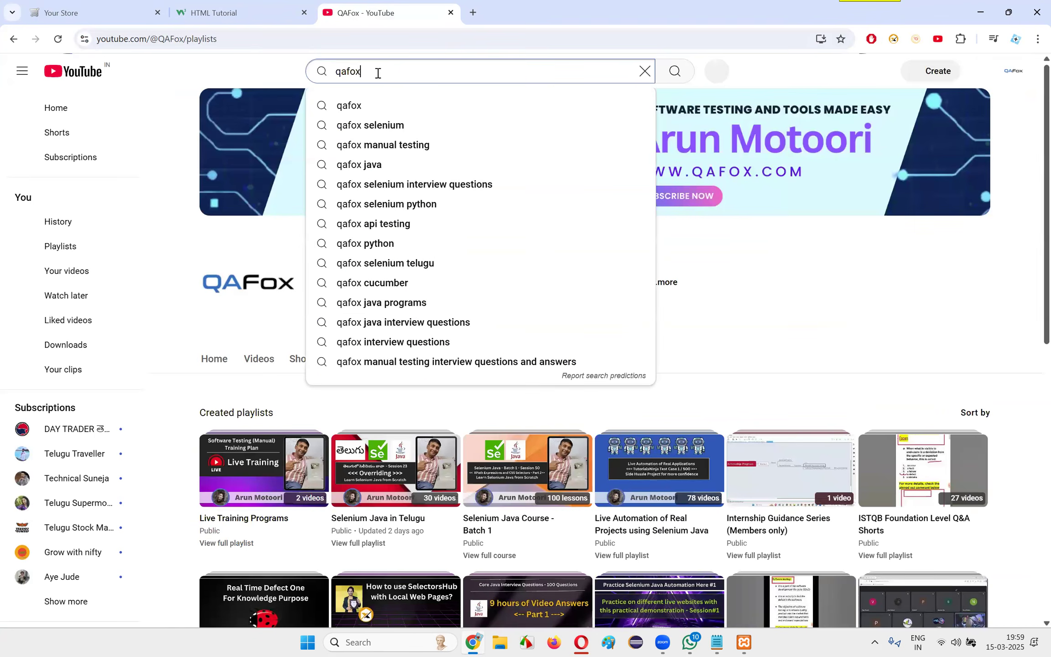
text( html)
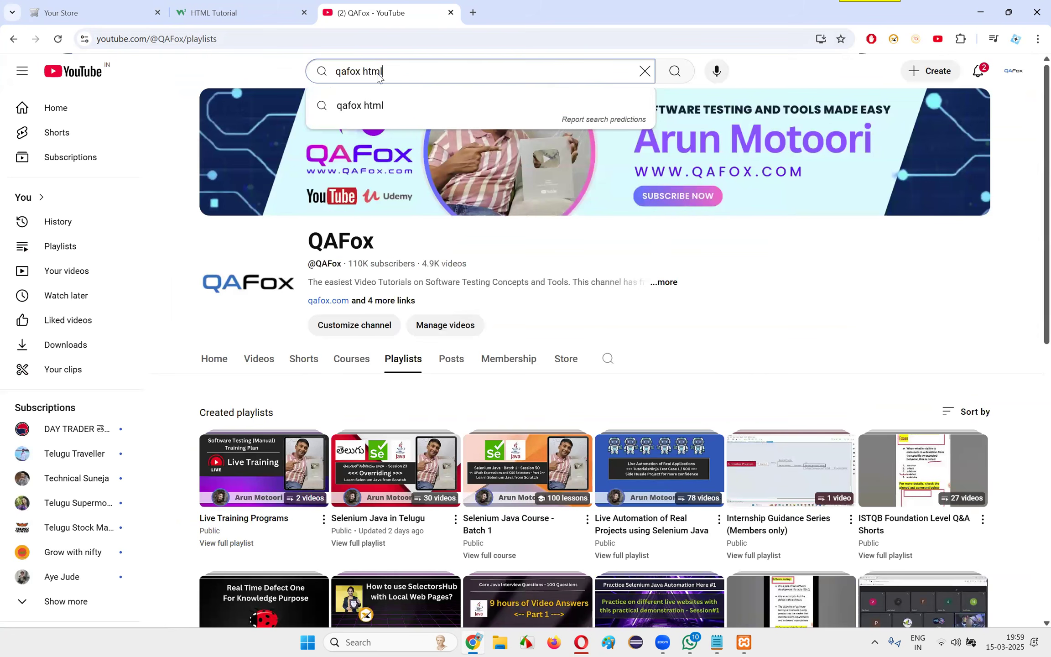
key(Return)
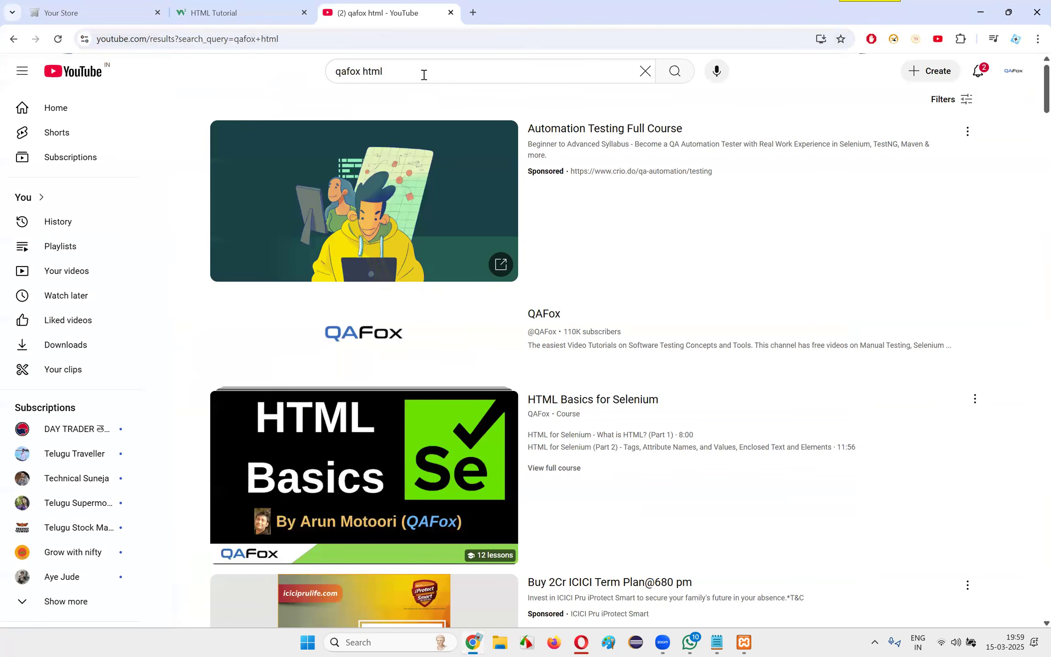
Find the four-hour "HTML Detailed and Easy Tutorial for Beginners from Scratch" video in the results and copy its link
scroll(549, 176, down, 4)
scroll(869, 395, down, 8)
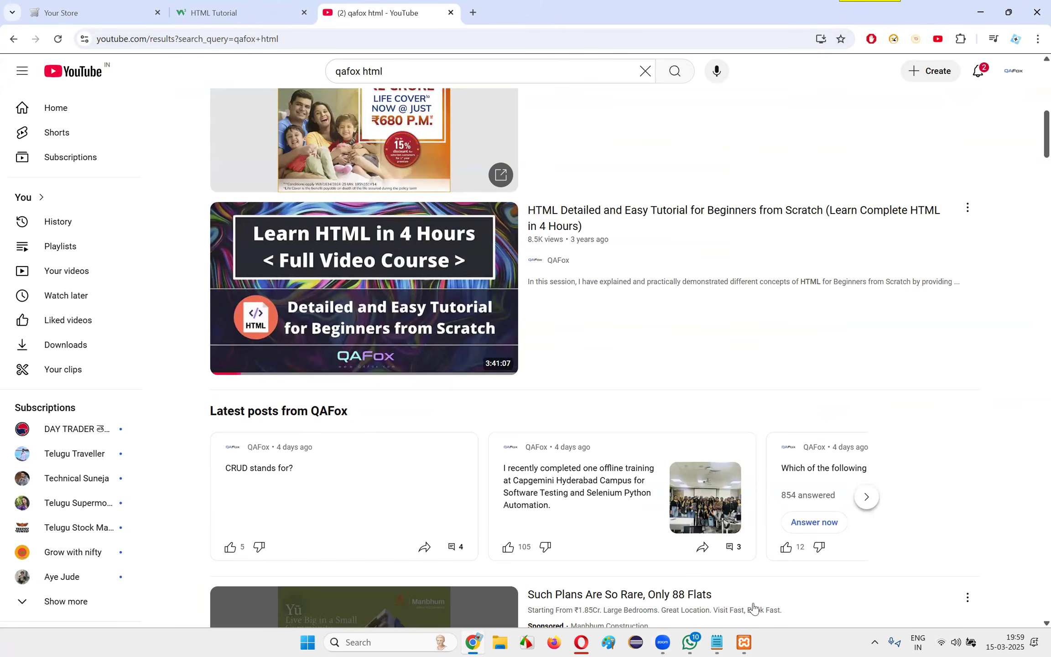
mouse_move(434, 266)
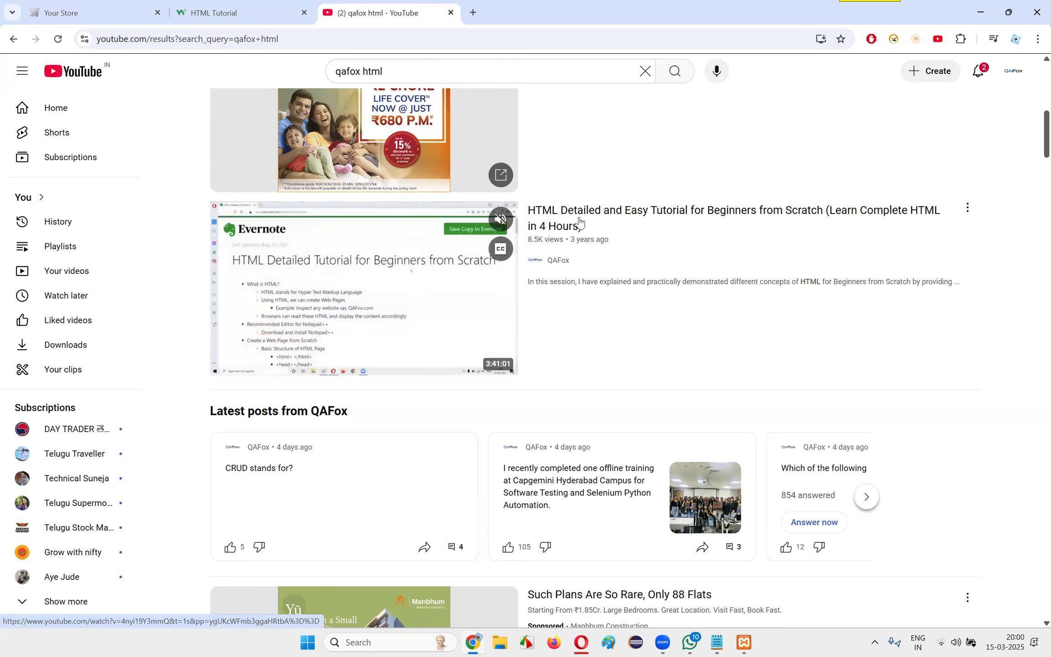
right_click(630, 210)
click(712, 320)
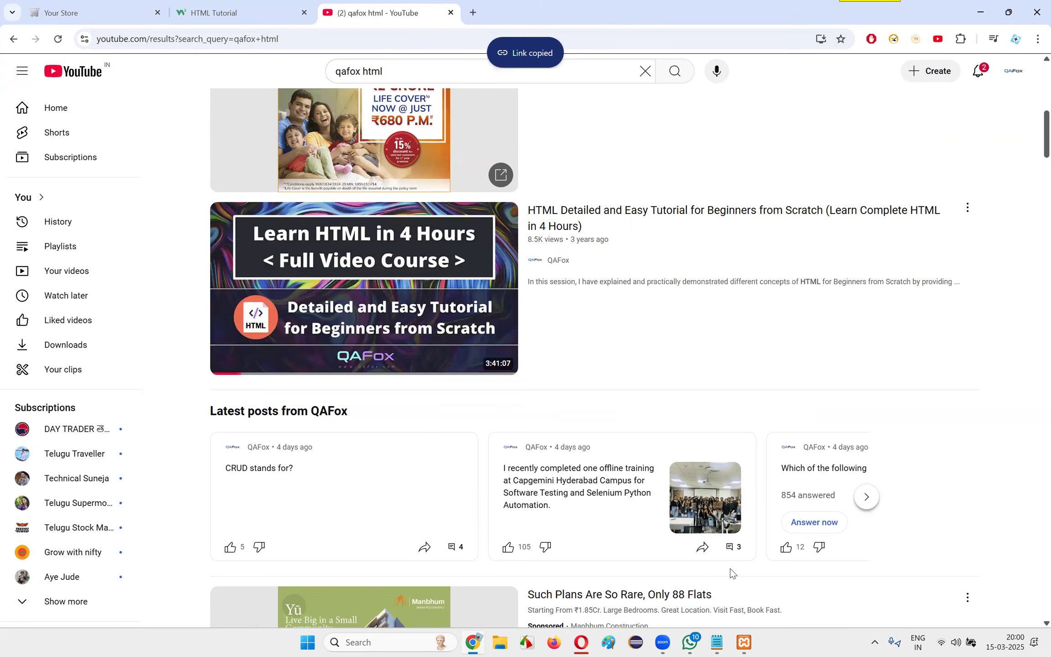
Switch to WhatsApp and send "Assignment 2 - Learn HTML, CSS, JavaScript and SQL" to the QAFox - Discussion Group
click(698, 642)
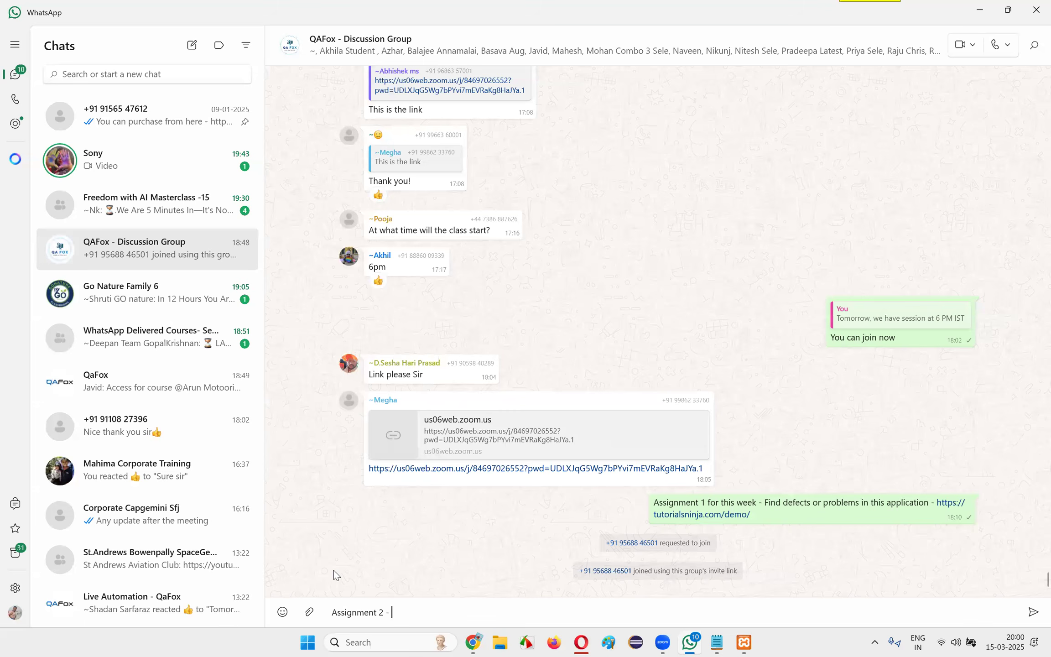
click(428, 616)
text(earn HTML, CSS, JavaScript and)
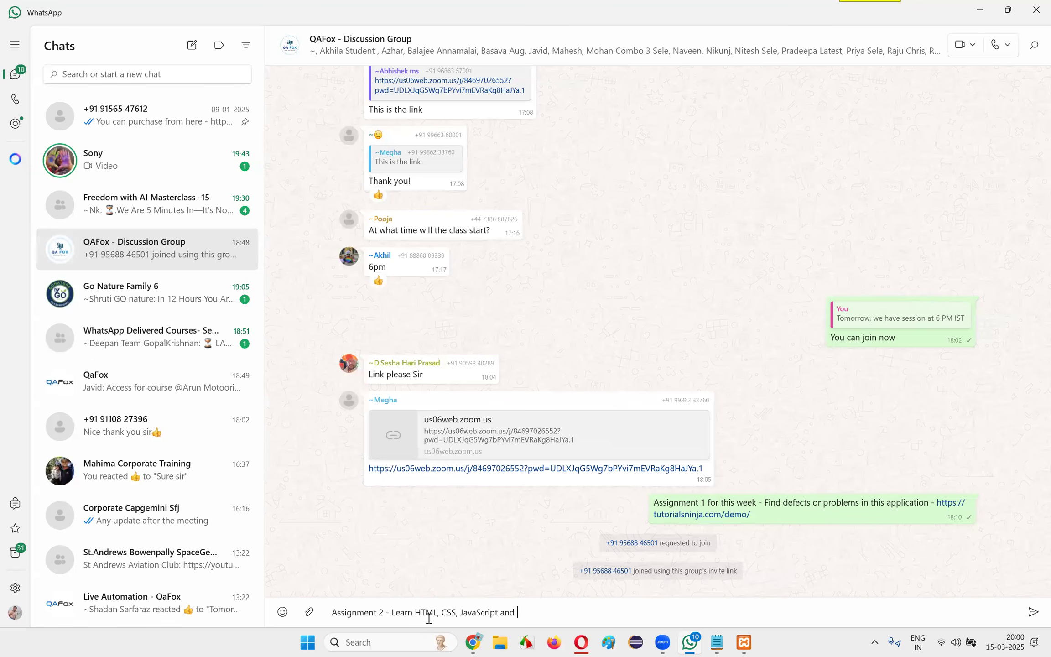
key(BackSpace)
key(BackSpace)
text(SQL)
key(Return)
Send the group the message "Recommended Reference Website - w3schools.com"
text(Recommended Rer)
text(3e )
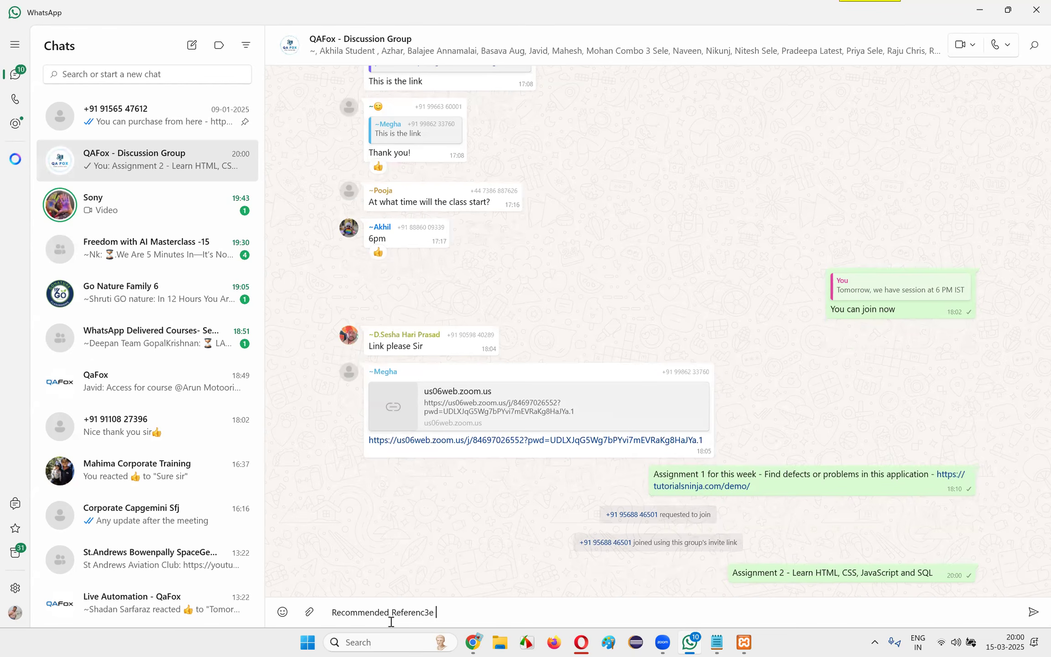
text( Website - W)
key(BackSpace)
text(w3schools.com)
key(Return)
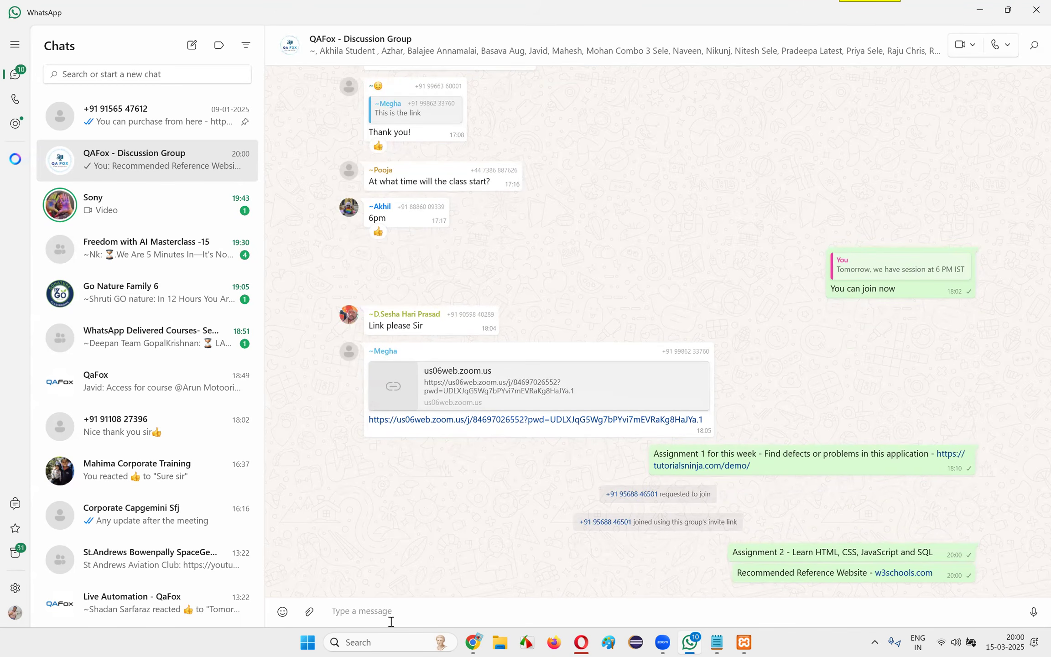
Send the group a message reading "HTML Course -" followed by the copied YouTube link
text(Go to)
key(BackSpace)
key(BackSpace)
key(BackSpace)
key(BackSpace)
key(BackSpace)
text(HTML Coure)
key(BackSpace)
text(se -)
key(ctrl+v)
key(Return)
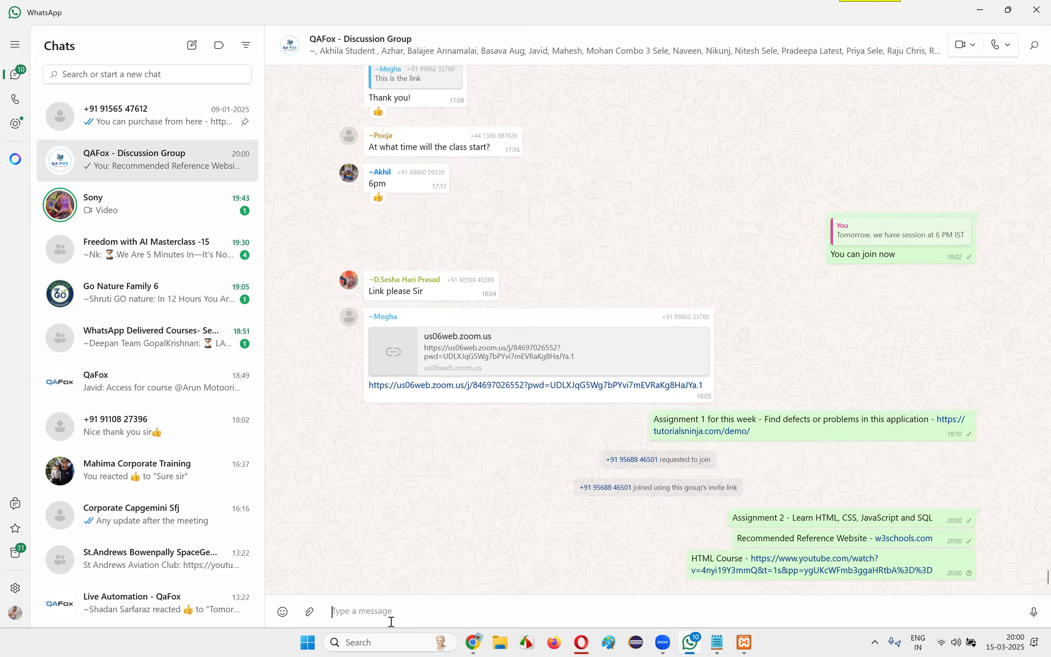
Return to Chrome and open the CSS tutorial in the W3Schools tab
click(980, 10)
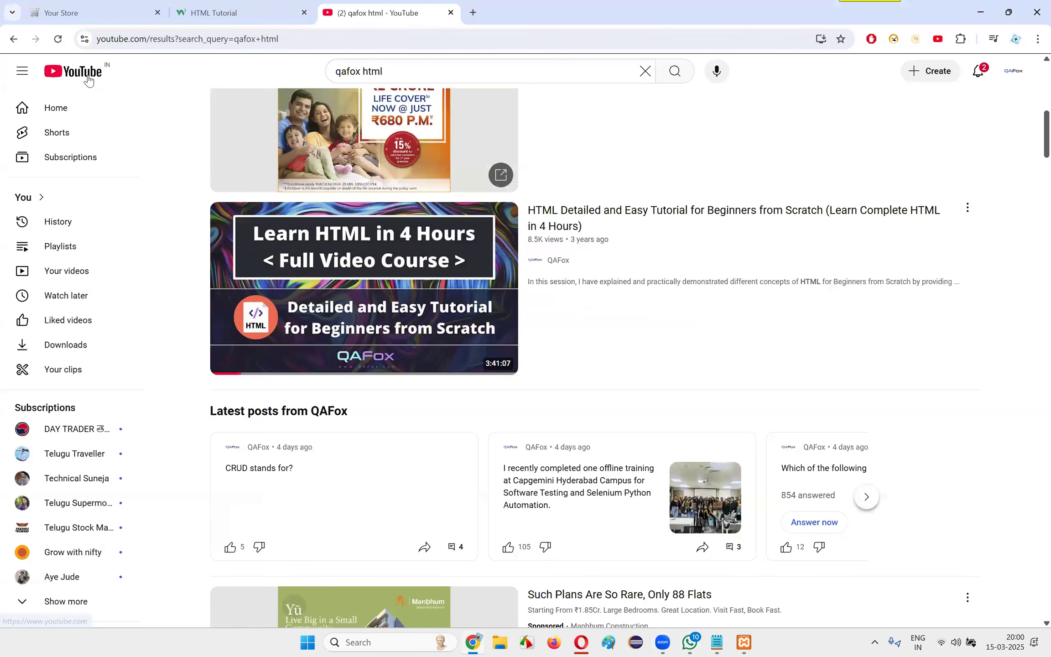
click(205, 14)
click(61, 100)
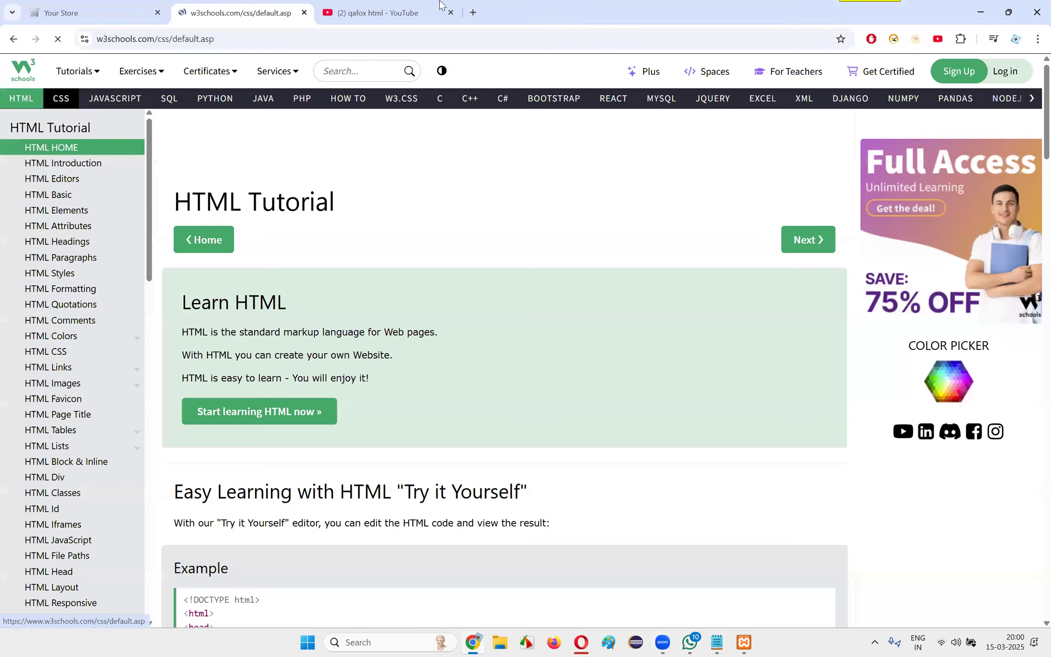
Search YouTube for "qafox css" and look through the results
click(439, 6)
double_click(387, 76)
text(css)
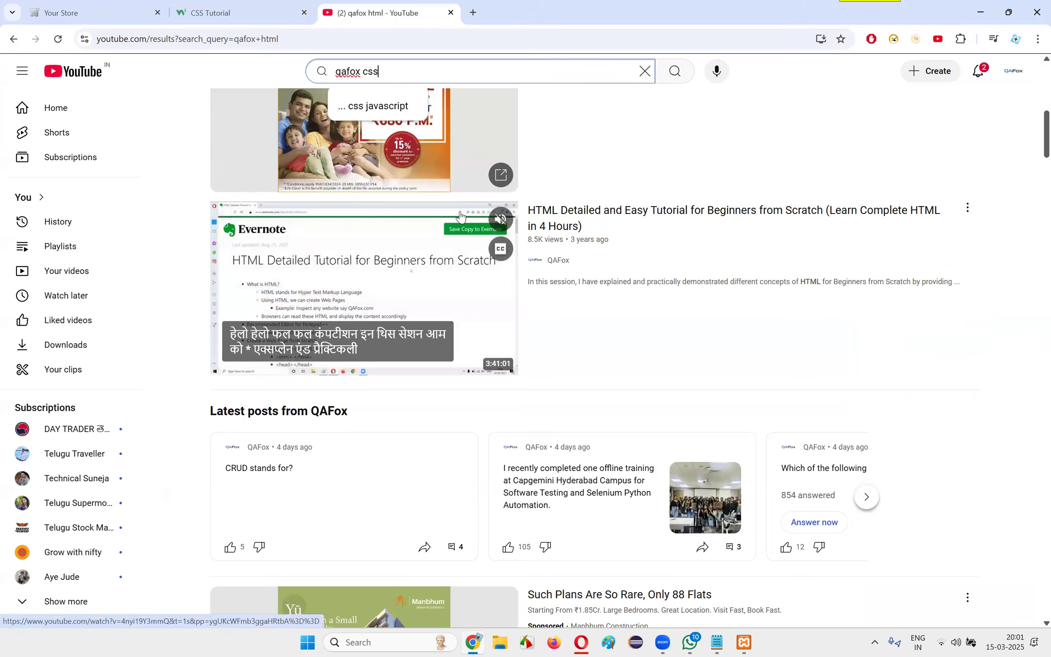
key(Return)
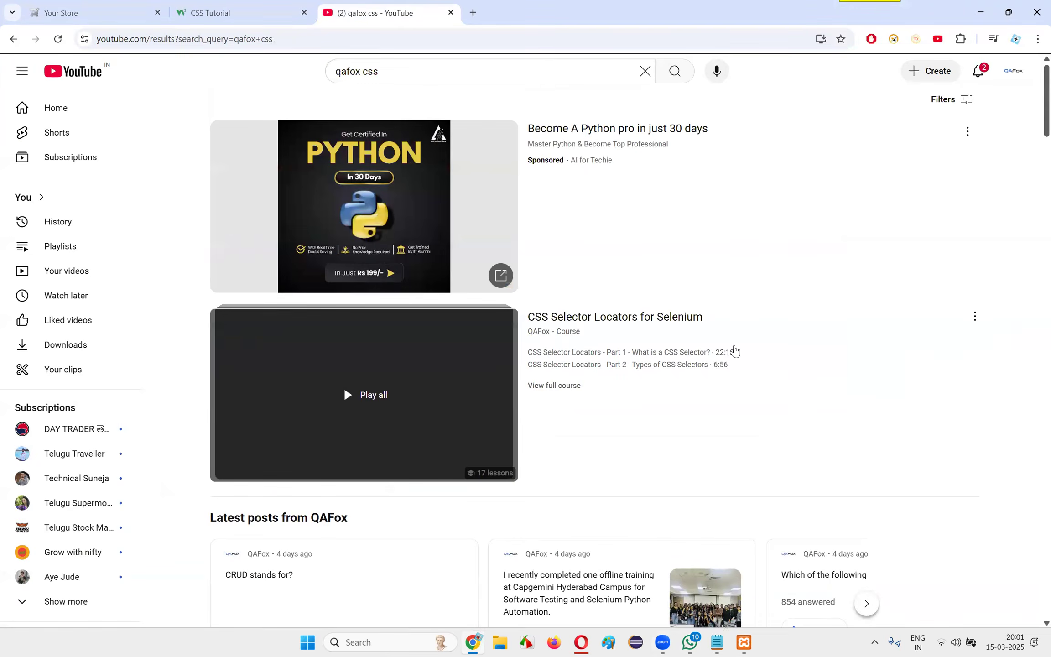
scroll(822, 247, down, 10)
scroll(836, 249, up, 10)
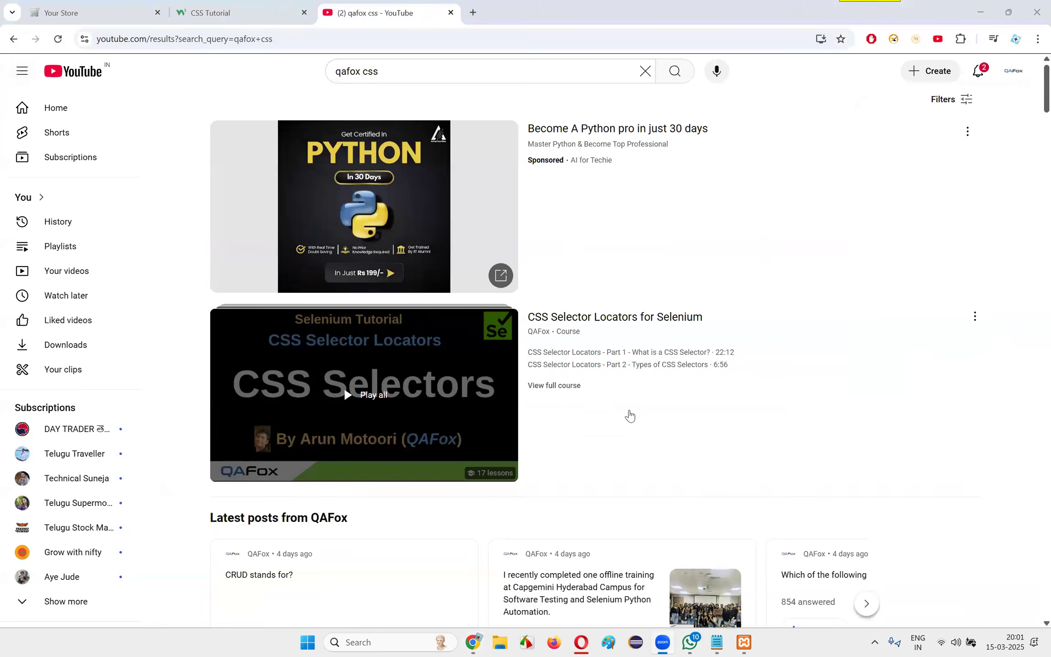
Switch to WhatsApp and edit the sent HTML Course message so its label reads "HTML and CSS Course"
click(691, 643)
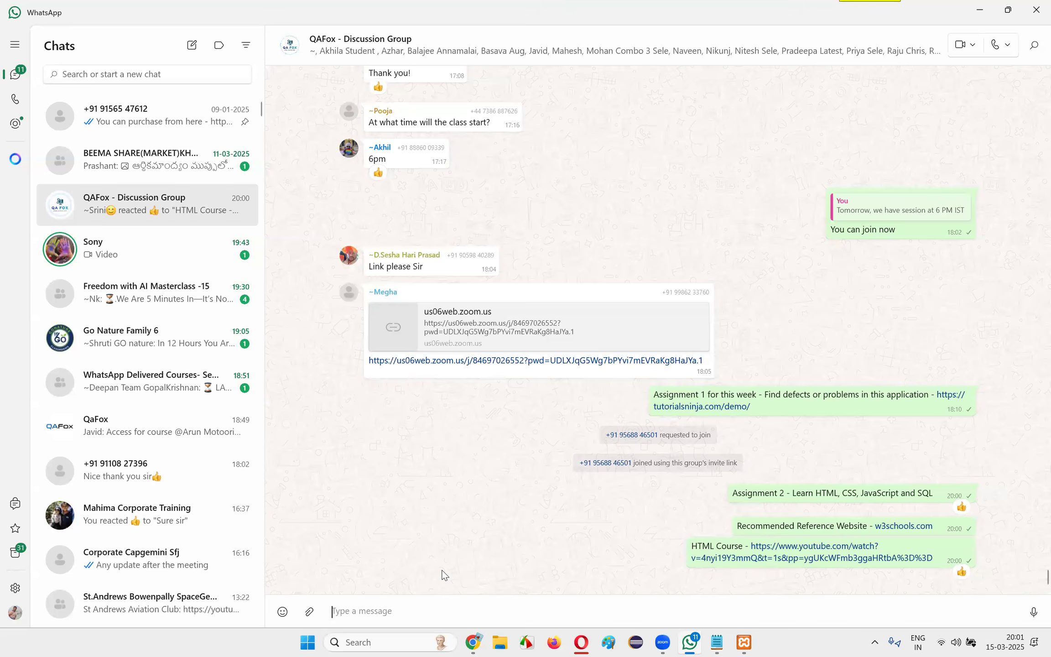
right_click(719, 548)
click(776, 424)
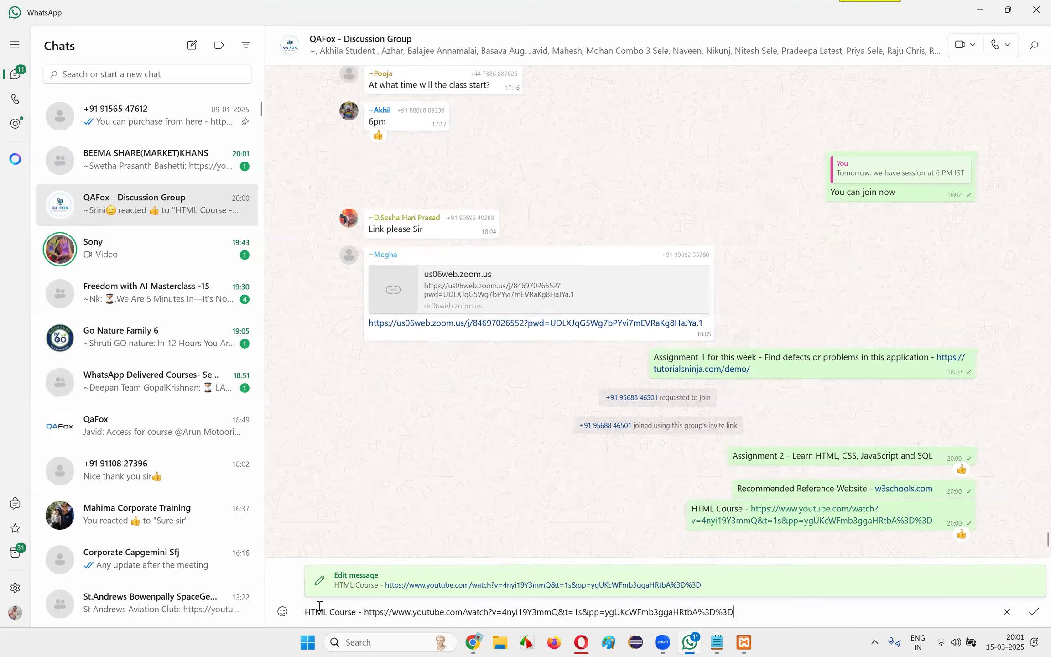
click(327, 614)
text(and CSS)
key(Return)
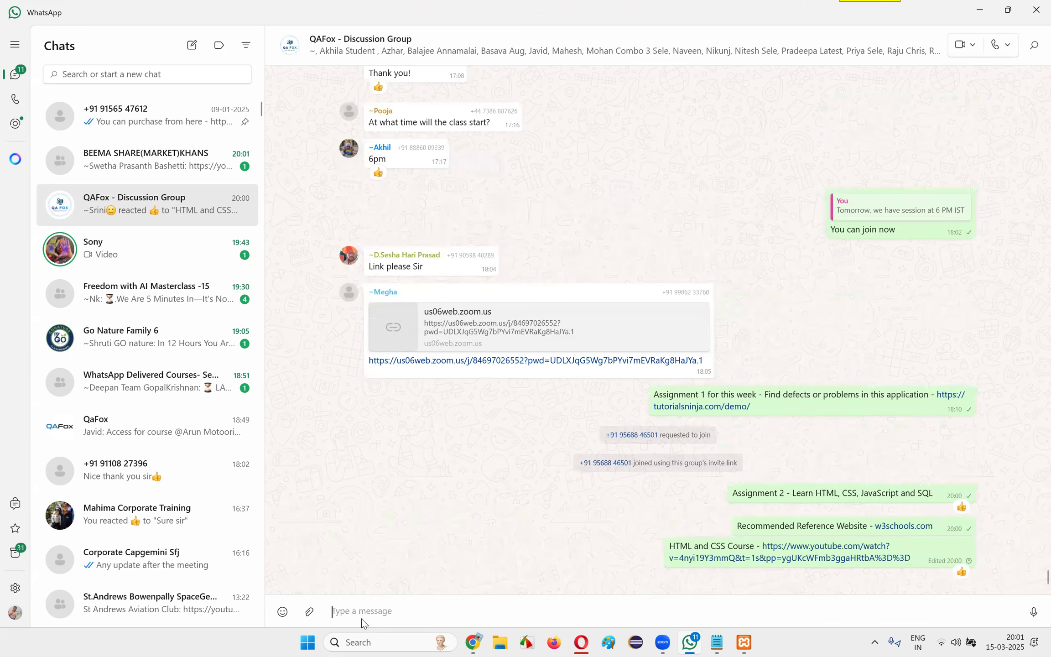
Return to Chrome and search YouTube for "qafox java script"
click(323, 465)
click(474, 643)
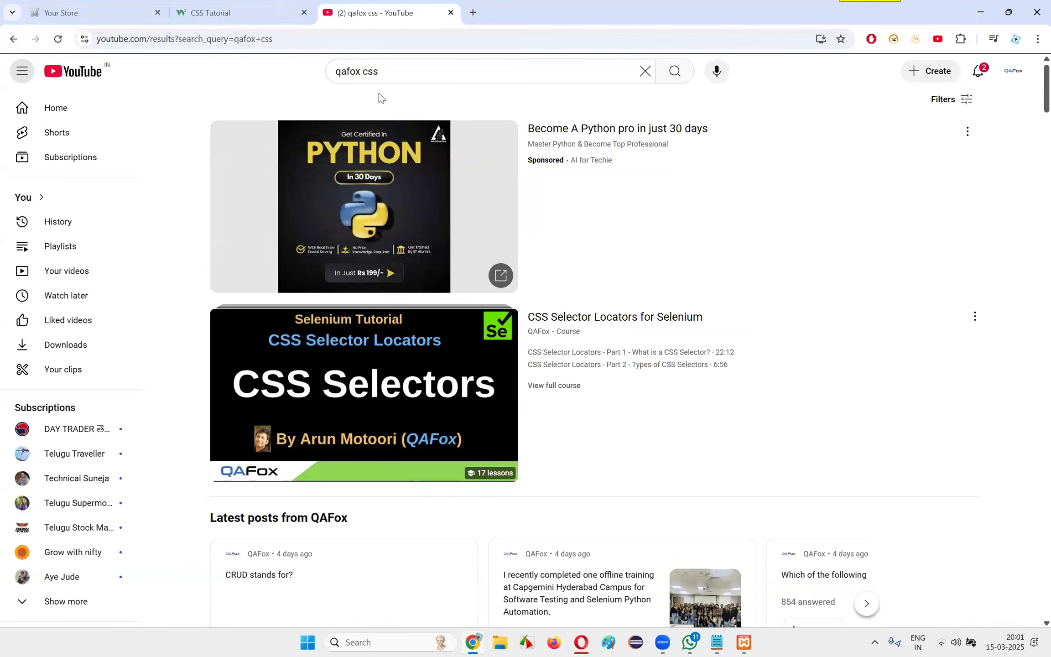
double_click(371, 72)
text(java script)
key(Return)
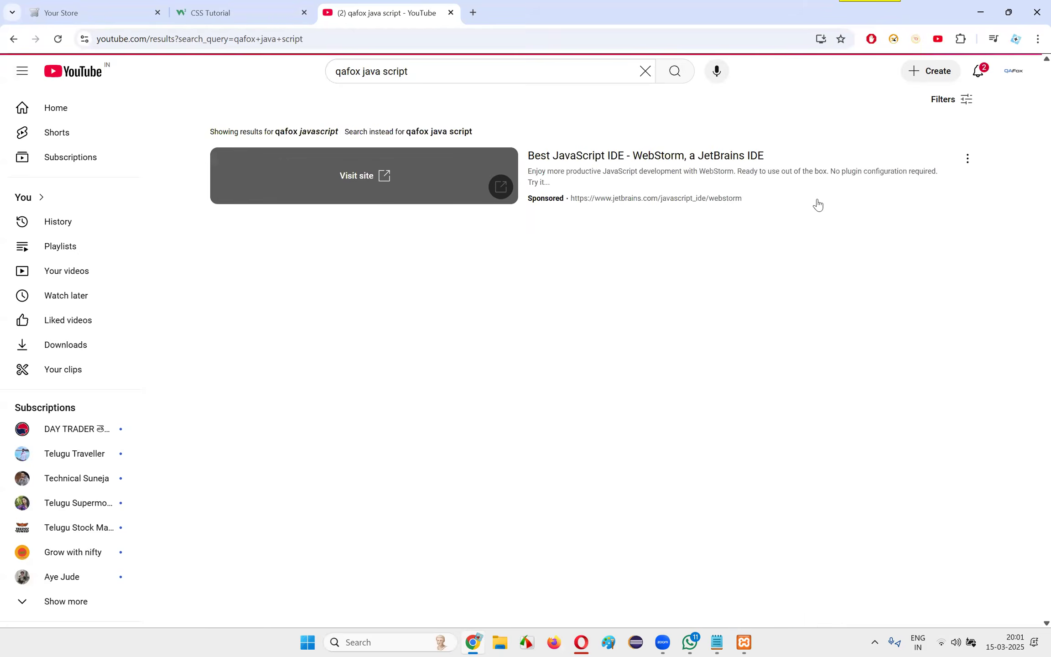
Copy the link address of QAFox's "JavaScript Made Easy for Beginners - Learn in 12 hours" video from the YouTube results
scroll(580, 273, down, 1)
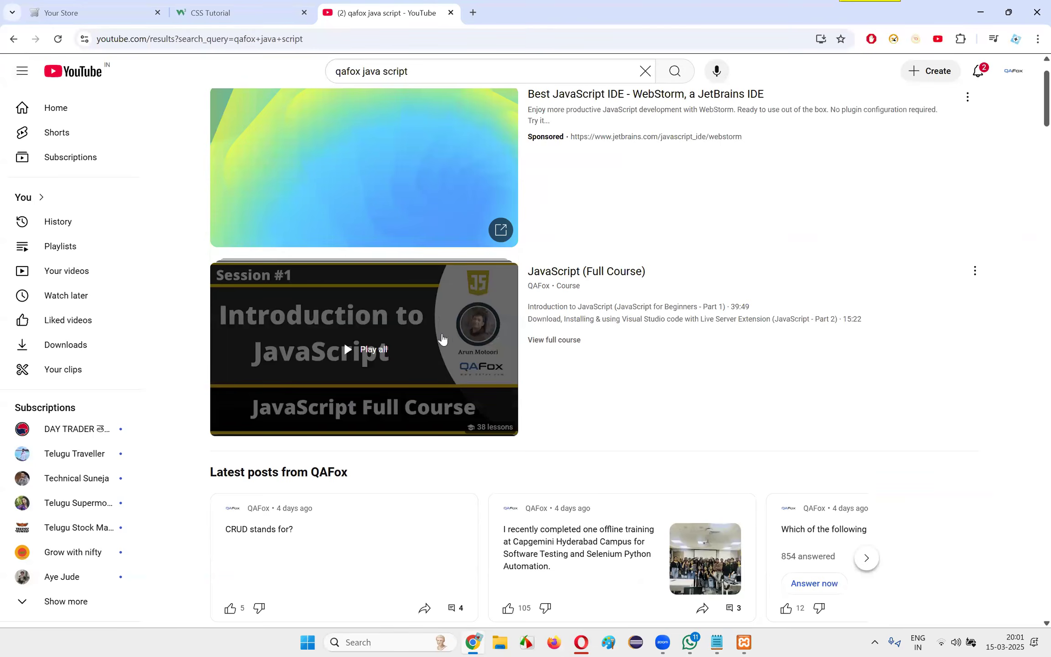
right_click(579, 274)
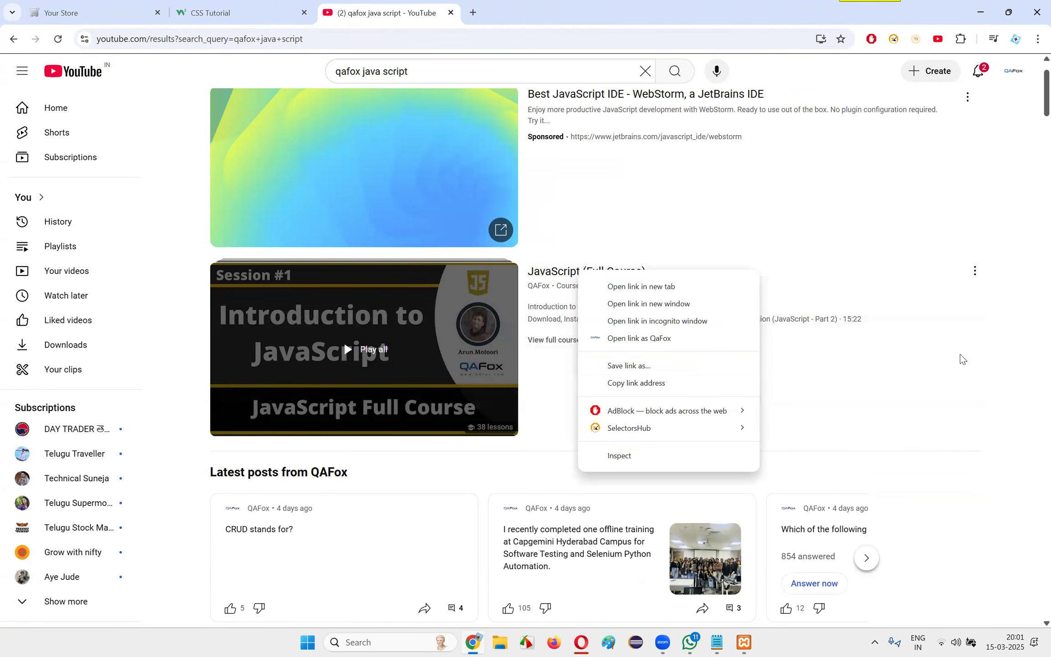
scroll(956, 352, down, 8)
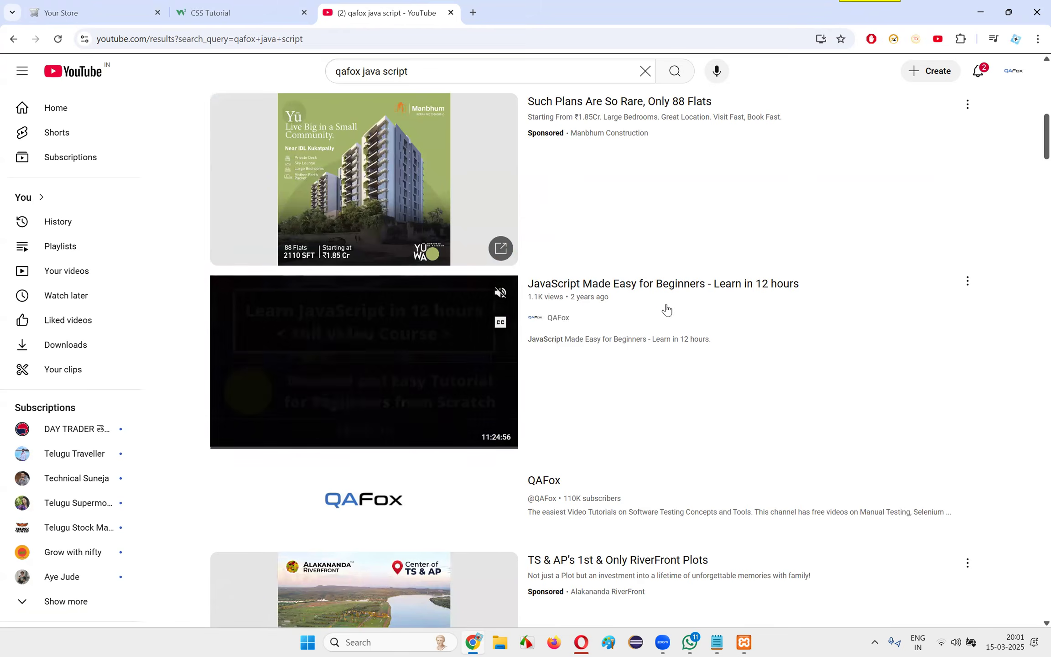
right_click(668, 284)
click(743, 400)
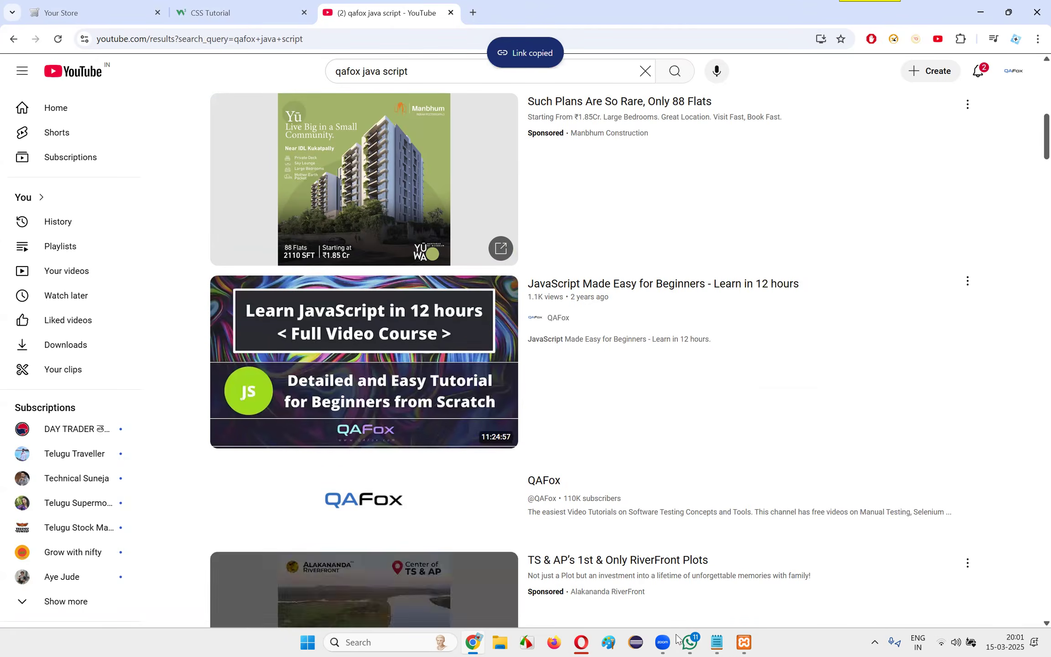
Switch to WhatsApp and send the discussion group the message "JavaScript Course - " followed by the copied YouTube link
click(690, 642)
click(462, 603)
text(Javv)
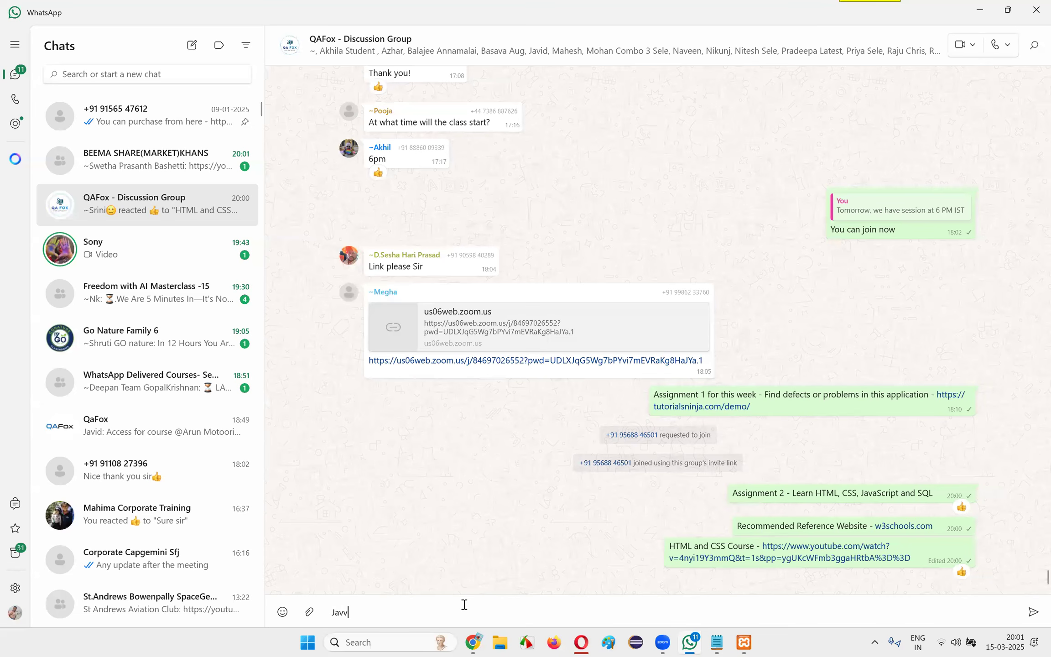
text(s)
key(BackSpace)
text(Sc ript)
key(BackSpace)
key(BackSpace)
key(BackSpace)
key(BackSpace)
key(BackSpace)
key(BackSpace)
text(i)
key(BackSpace)
text(ript Course -)
key(ctrl+v)
key(Return)
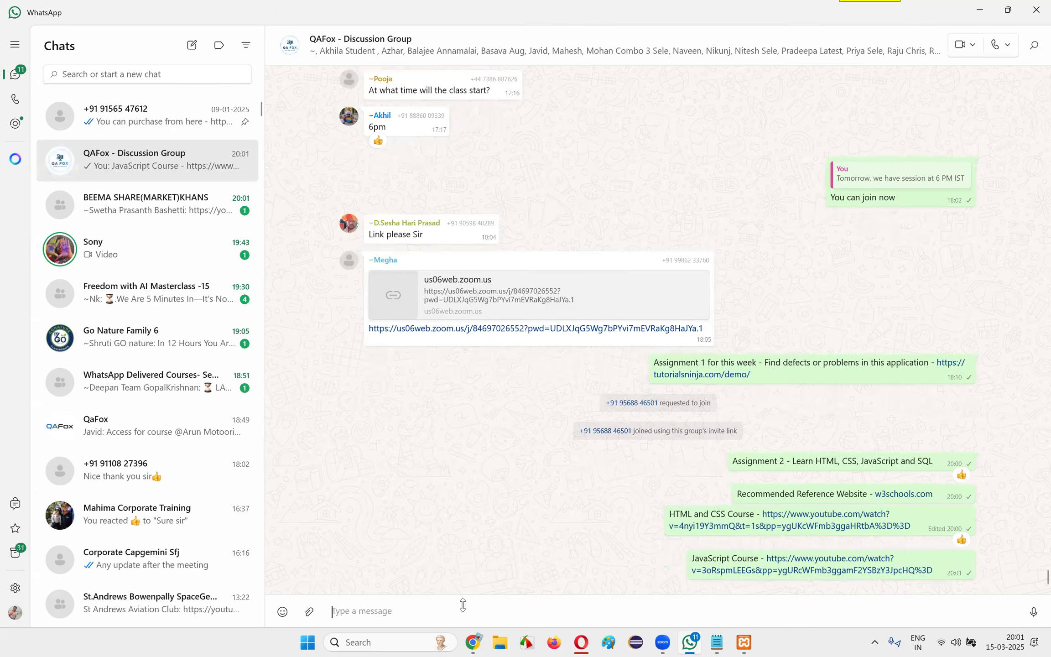
Return to Chrome, load Instagram in a new tab and open the trainer's own profile page
key(alt+Tab)
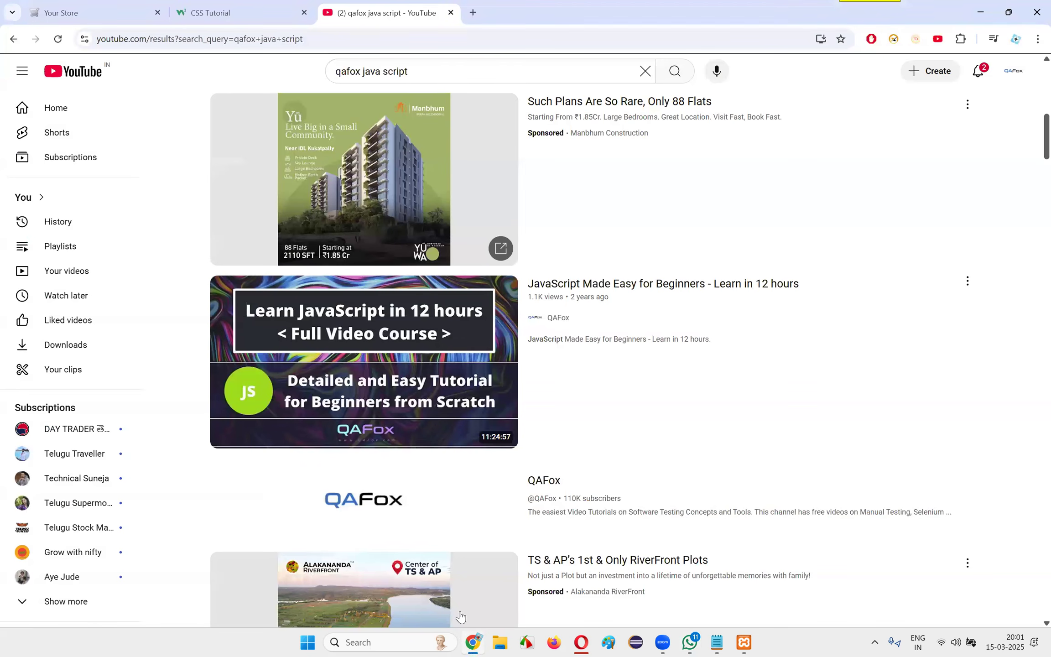
click(476, 80)
click(473, 12)
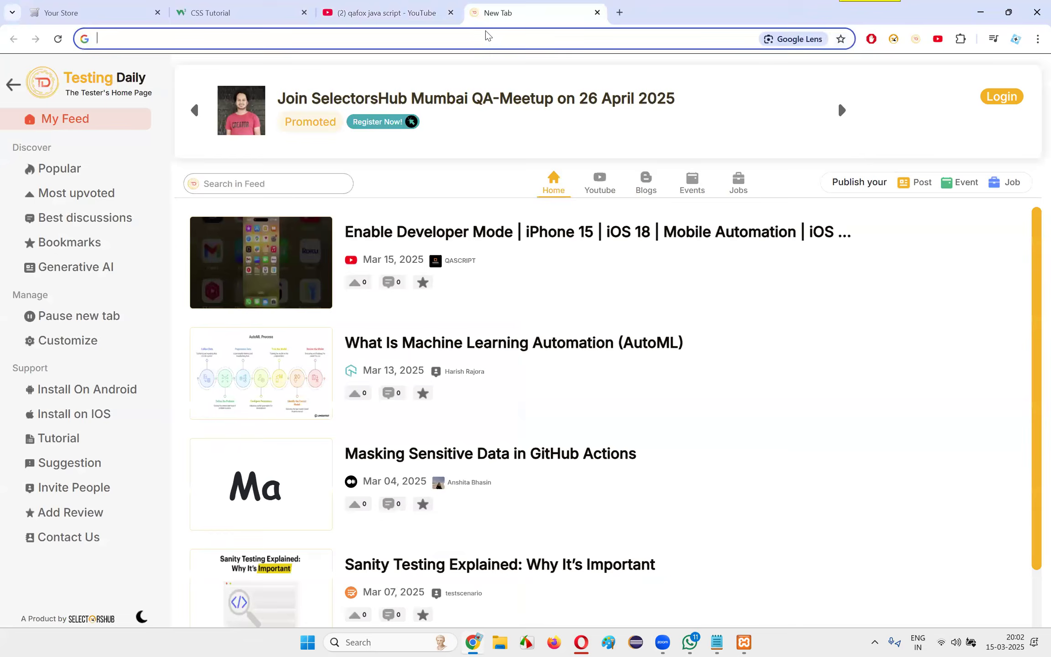
text(instagram.com/p/C-aYV79PcFt/)
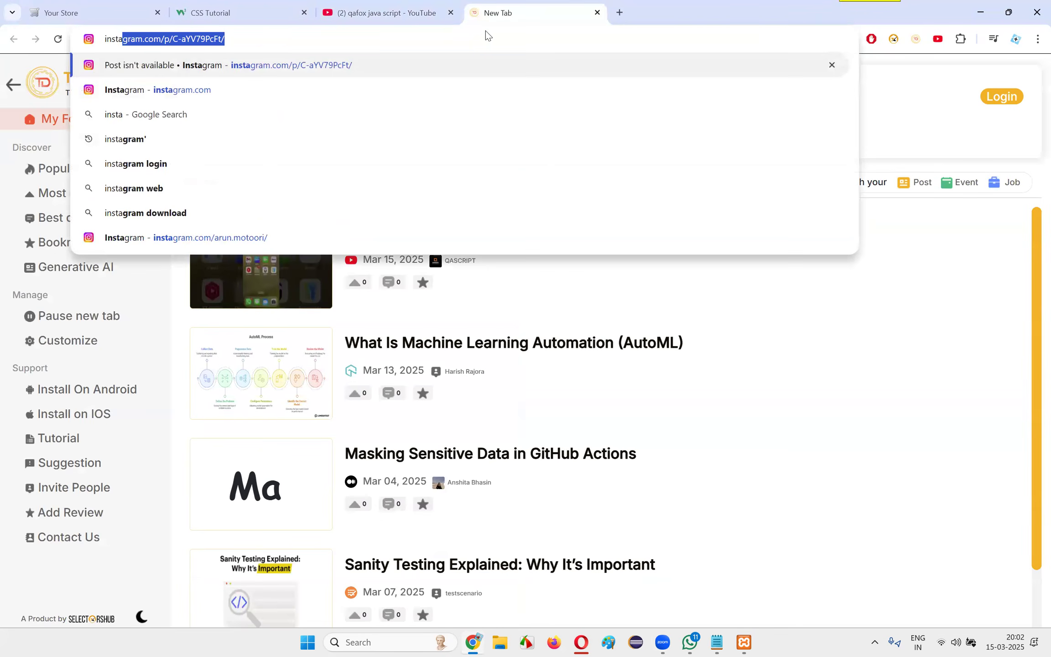
key(Return)
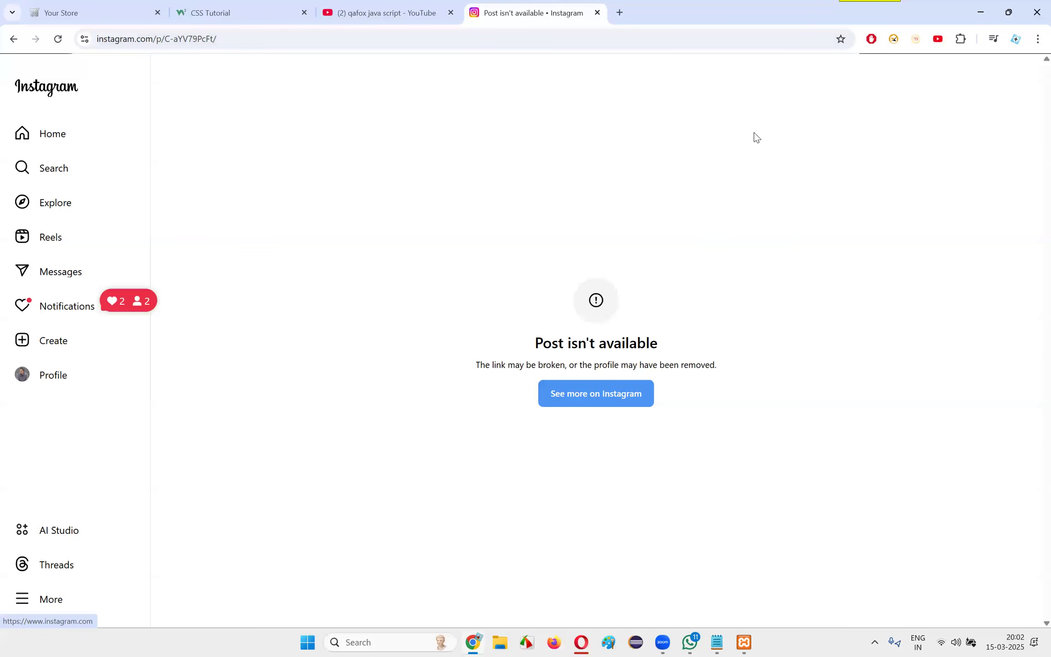
click(46, 91)
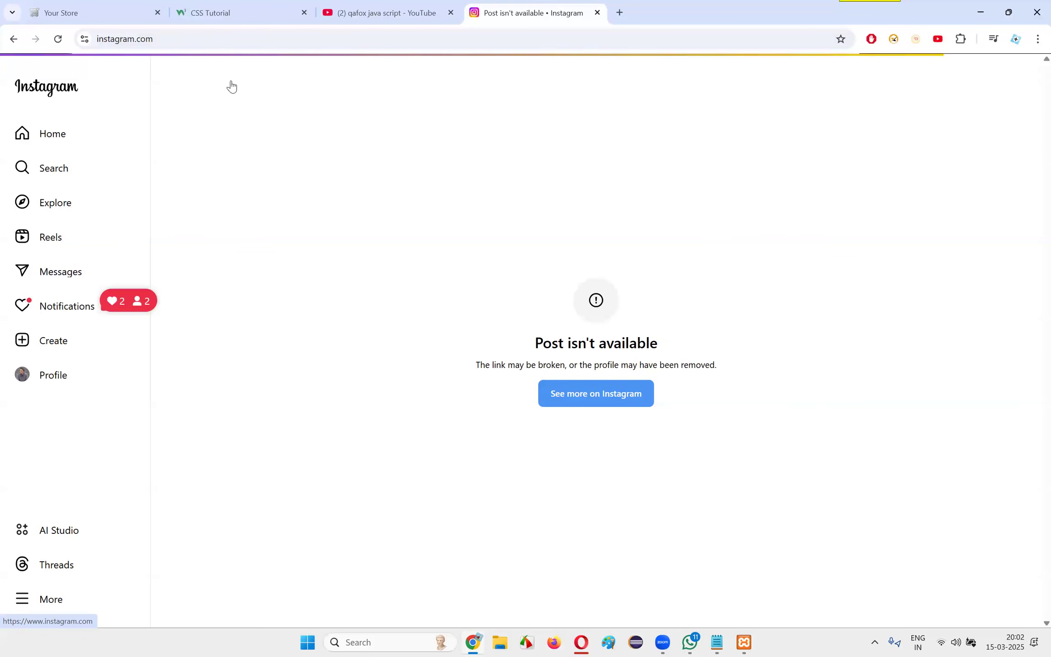
click(751, 91)
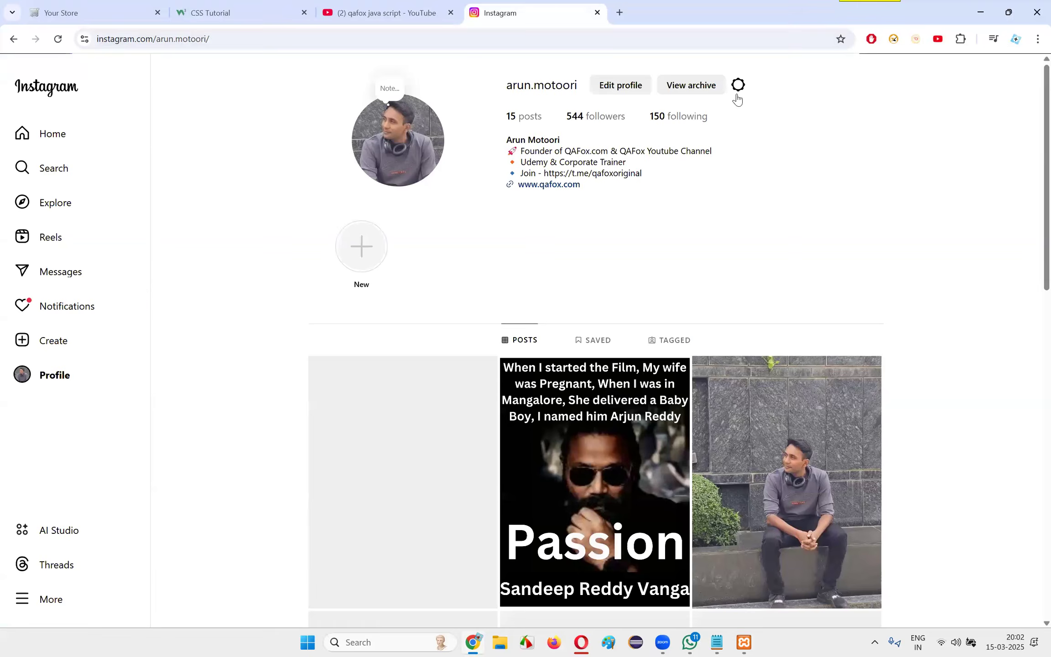
View the two profile posts showing the Capgemini Hyderabad training groups, closing each one after viewing
scroll(650, 202, down, 4)
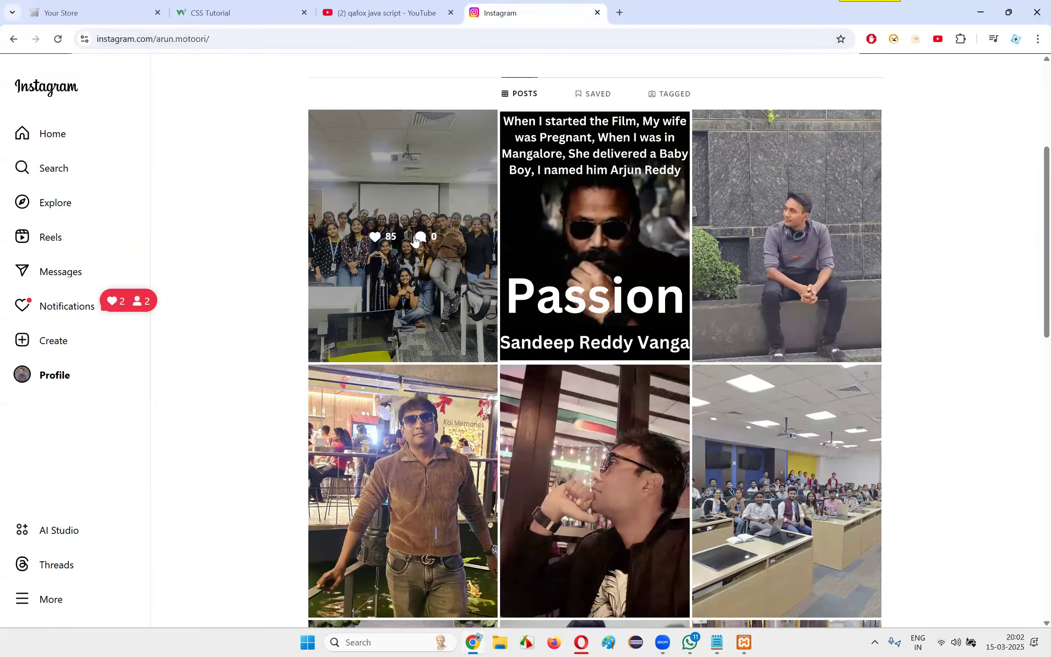
click(398, 319)
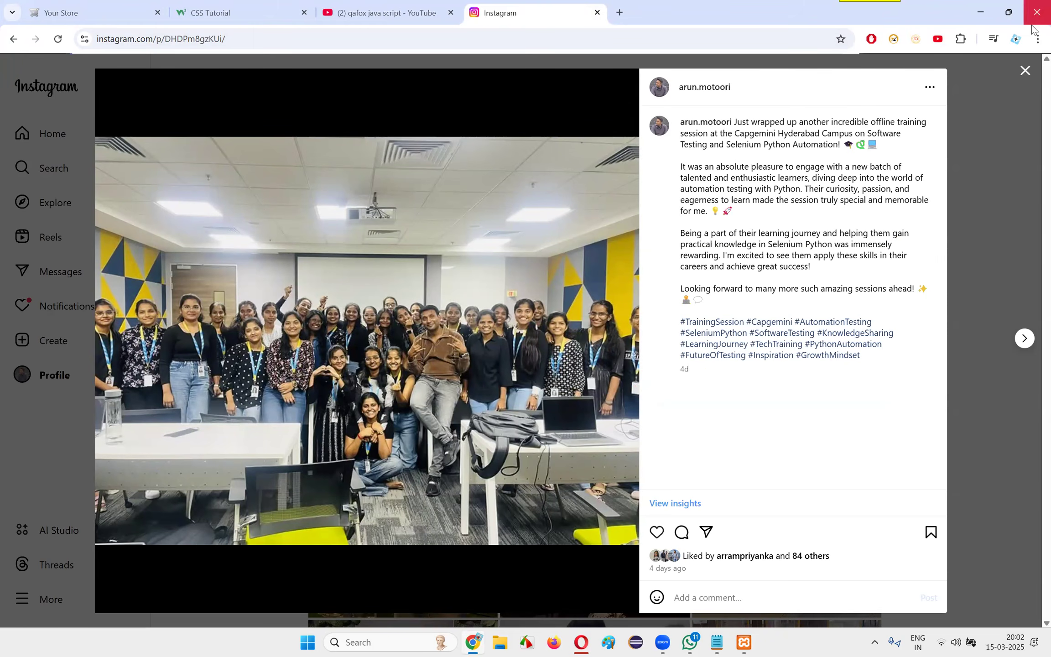
click(1026, 73)
scroll(784, 311, down, 2)
click(786, 305)
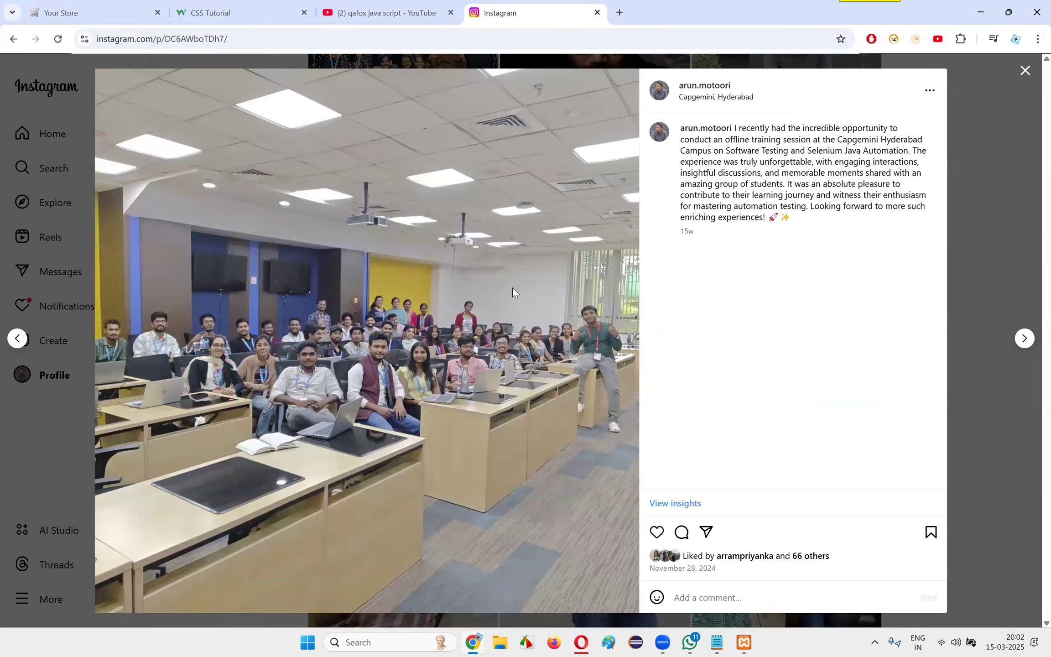
click(1026, 70)
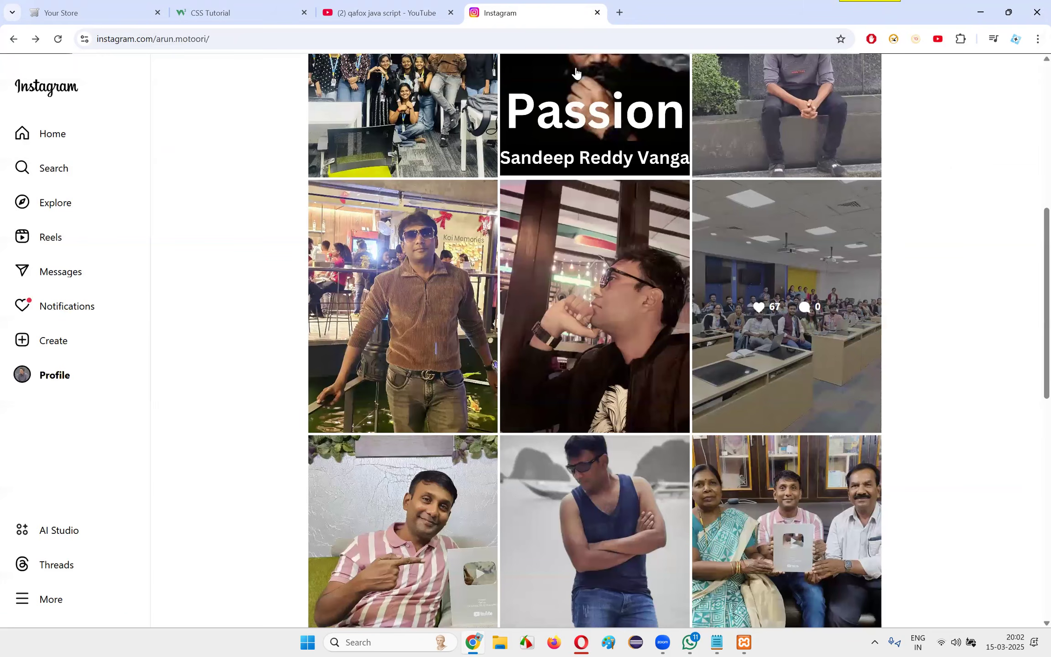
Close the Instagram and YouTube tabs and return to the Your Store demo page
click(598, 13)
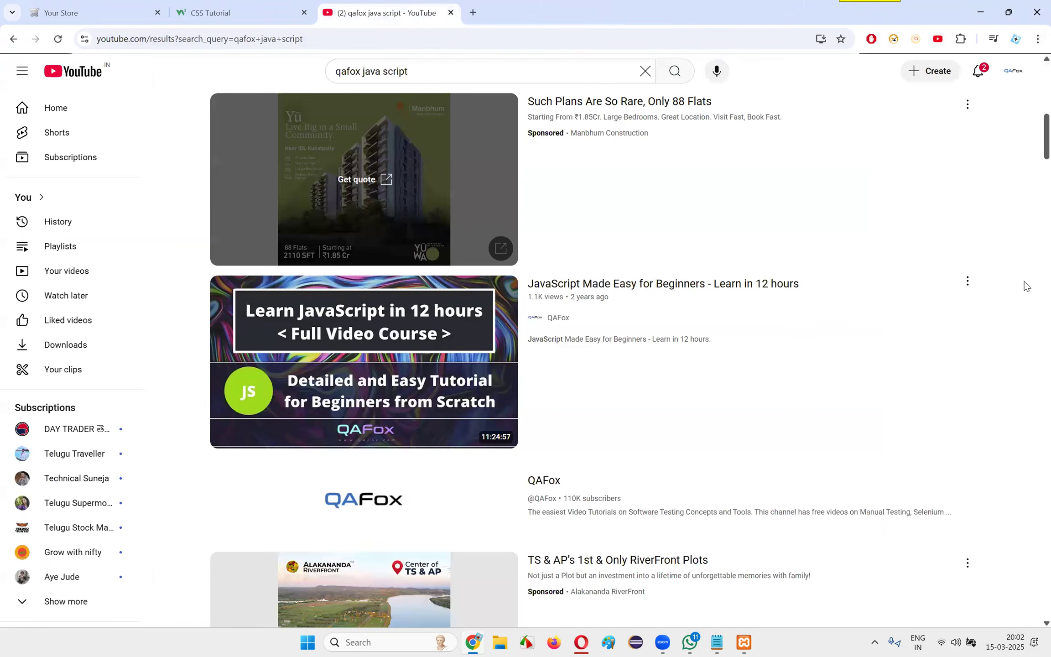
click(451, 13)
click(96, 13)
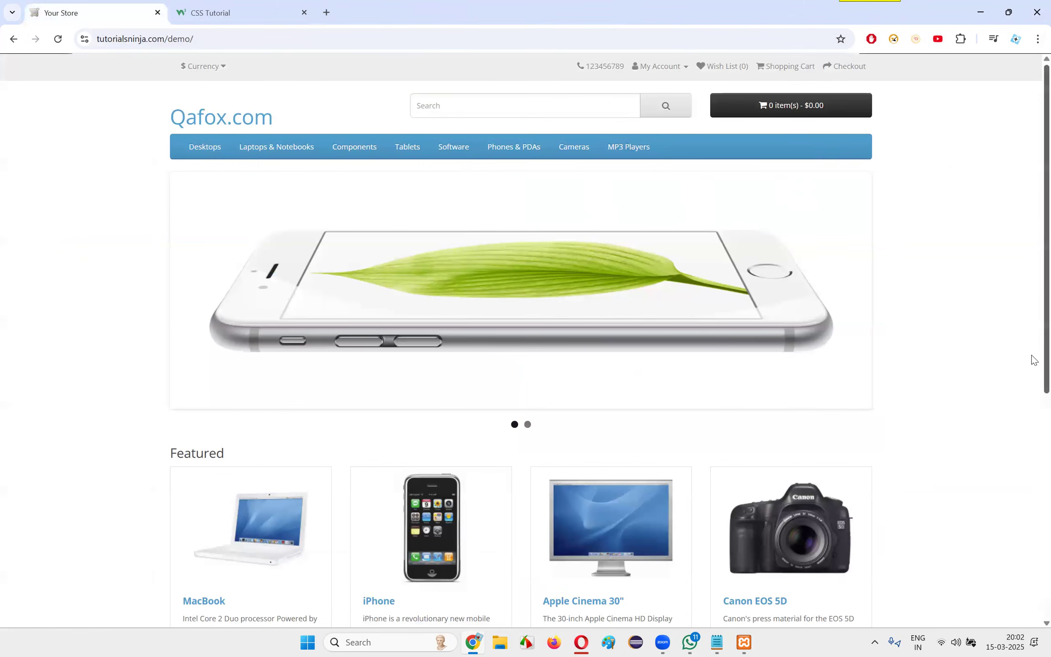
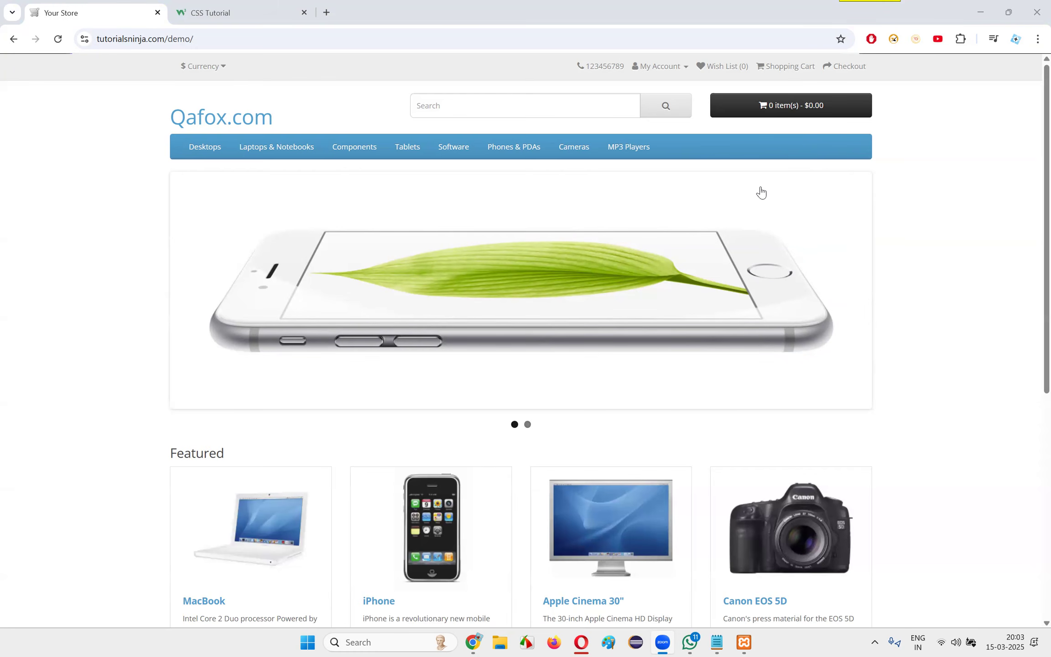
Check the links already sent to the WhatsApp group, return to Chrome and search YouTube in a new tab for "qafox sql"
click(690, 642)
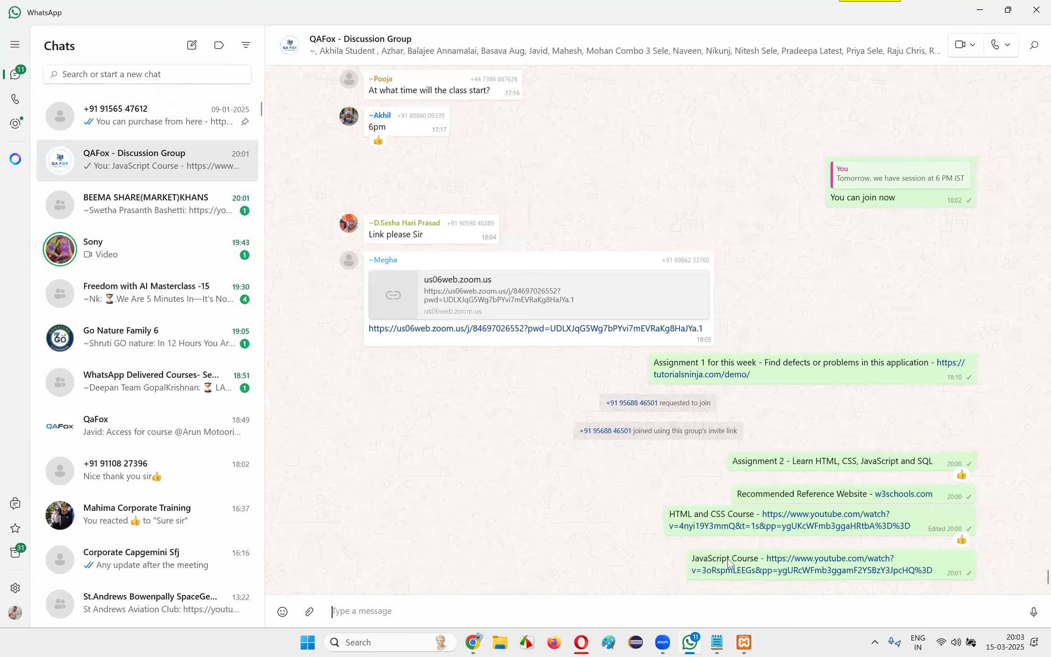
click(472, 642)
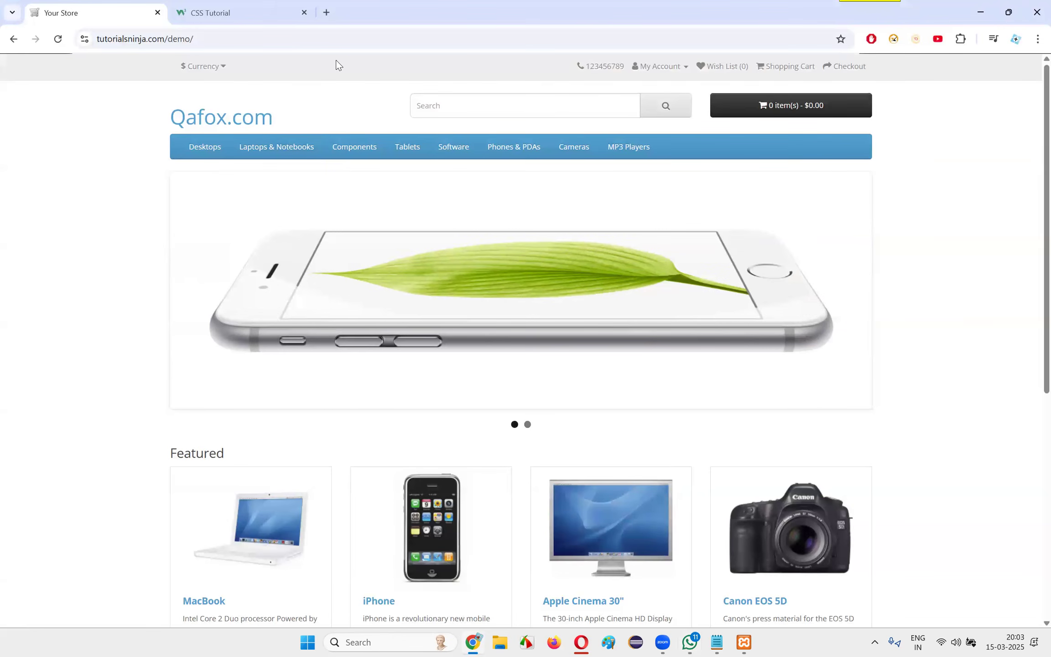
click(326, 13)
text(youtube.com/@QAFox/playlists)
key(Return)
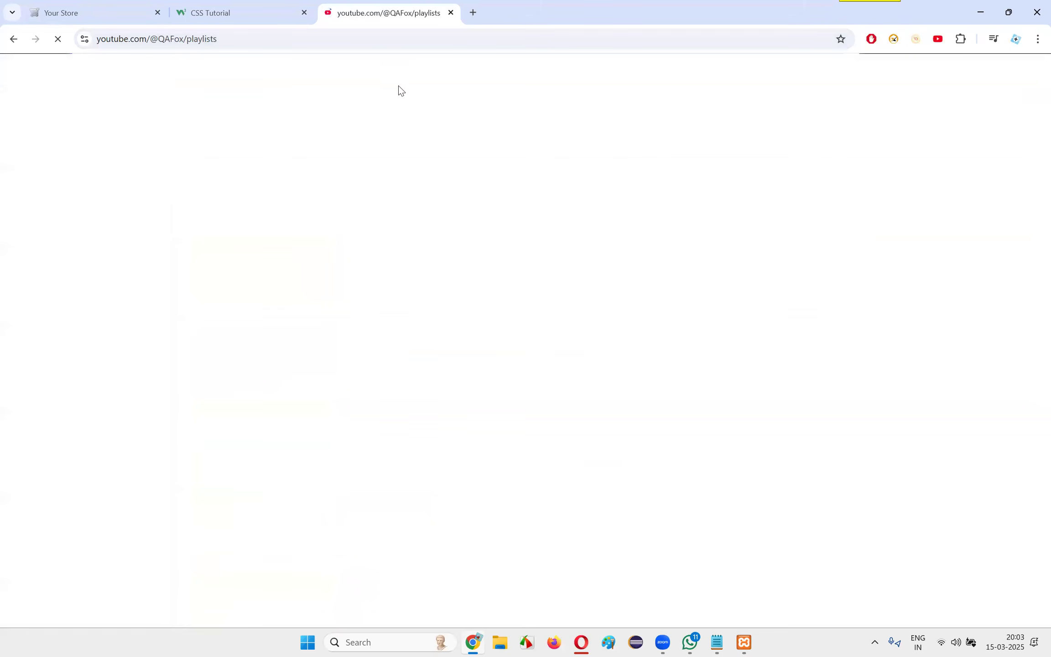
click(430, 72)
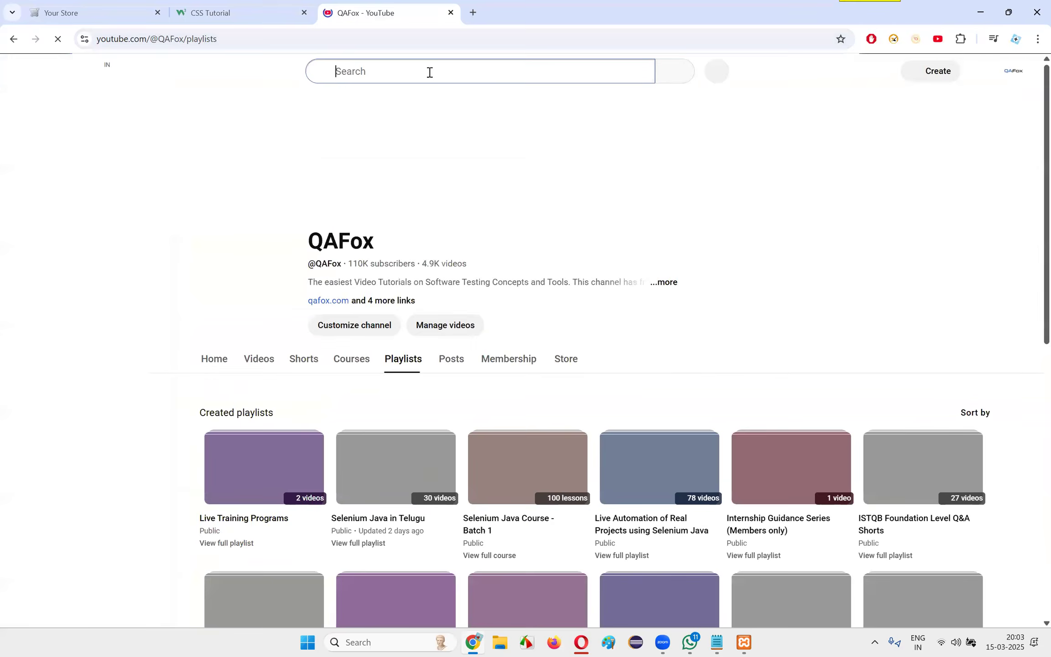
text(qafox sql)
key(Return)
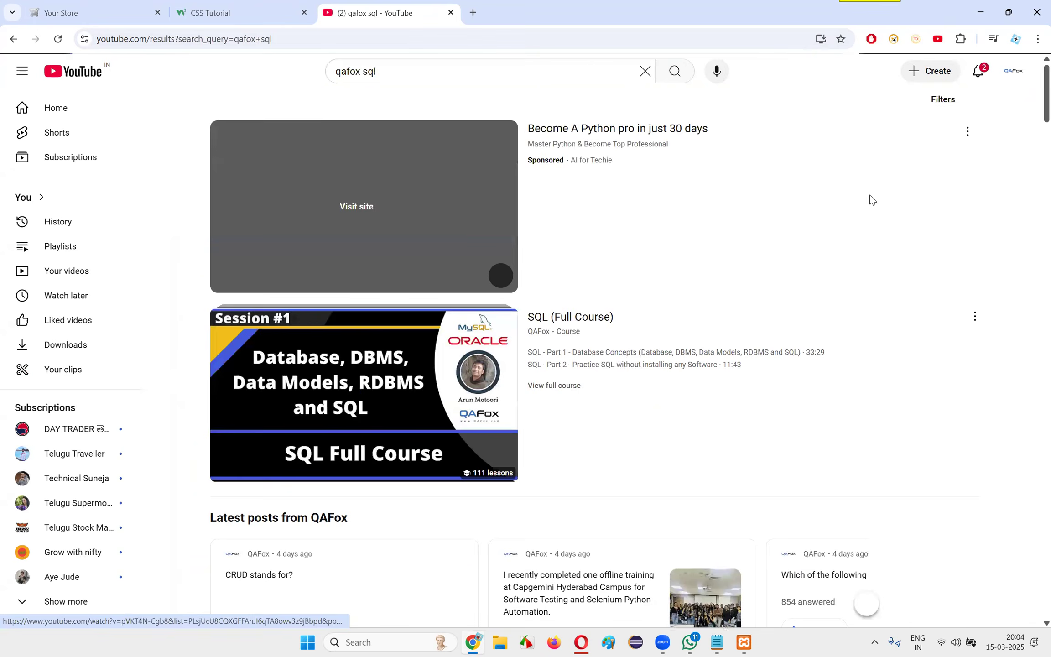
Look through the search results and copy the link address of QAFox's "SQL (Full Course)"
scroll(871, 200, down, 12)
scroll(592, 207, up, 12)
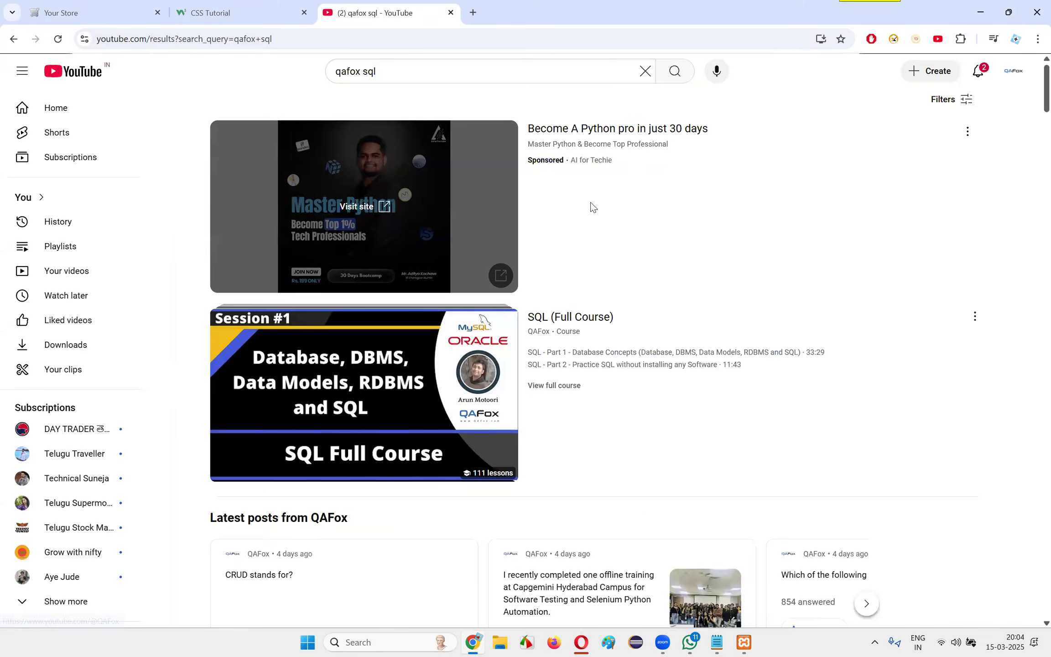
scroll(793, 305, down, 15)
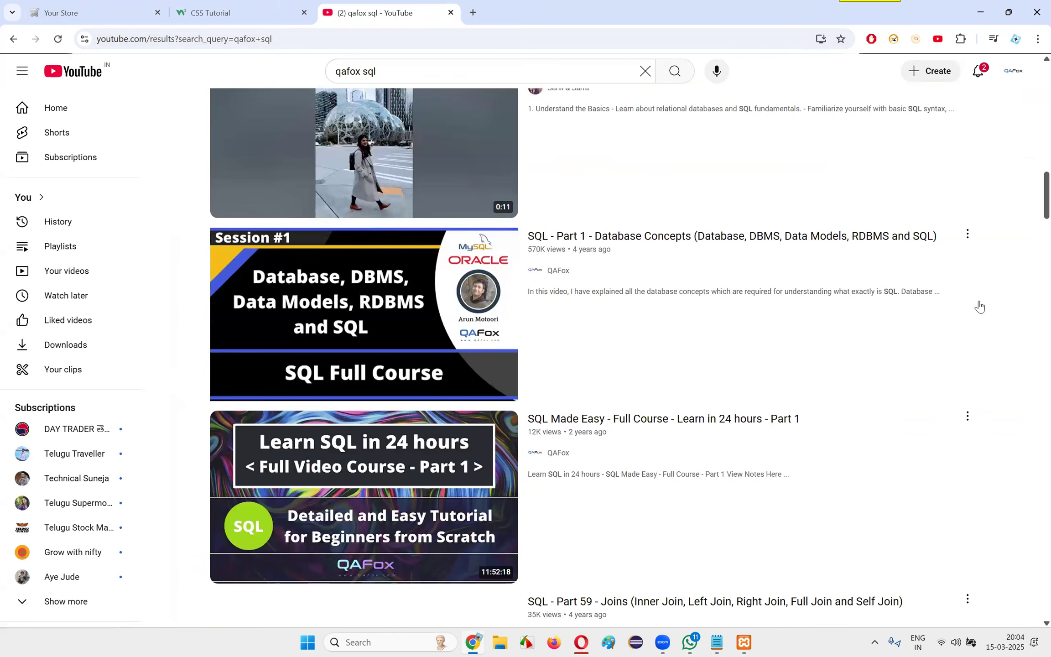
scroll(561, 265, up, 15)
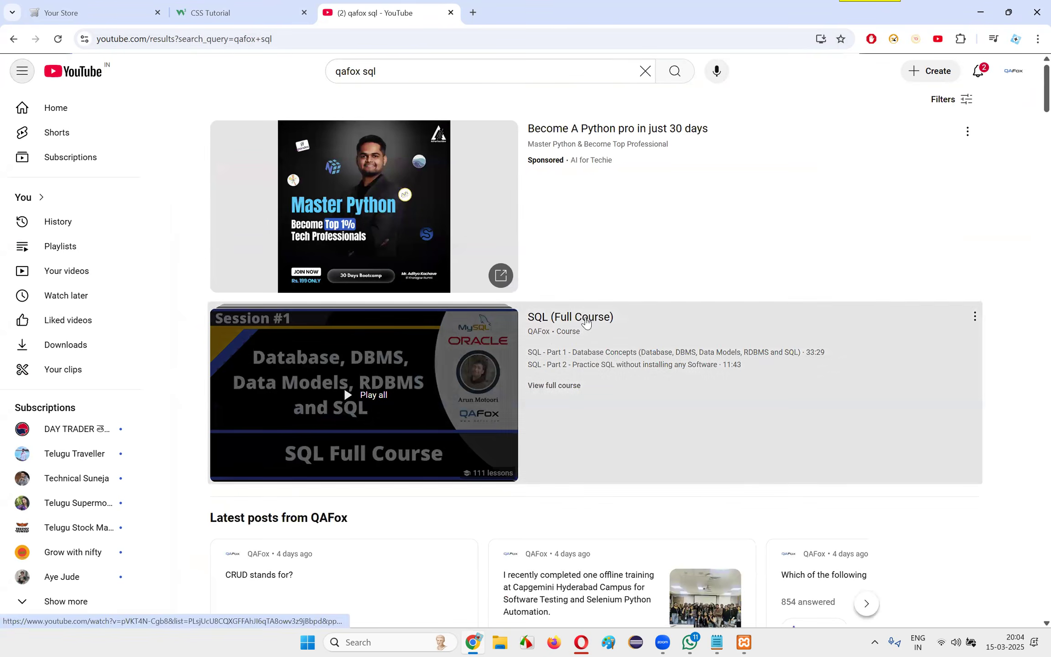
right_click(586, 322)
click(660, 430)
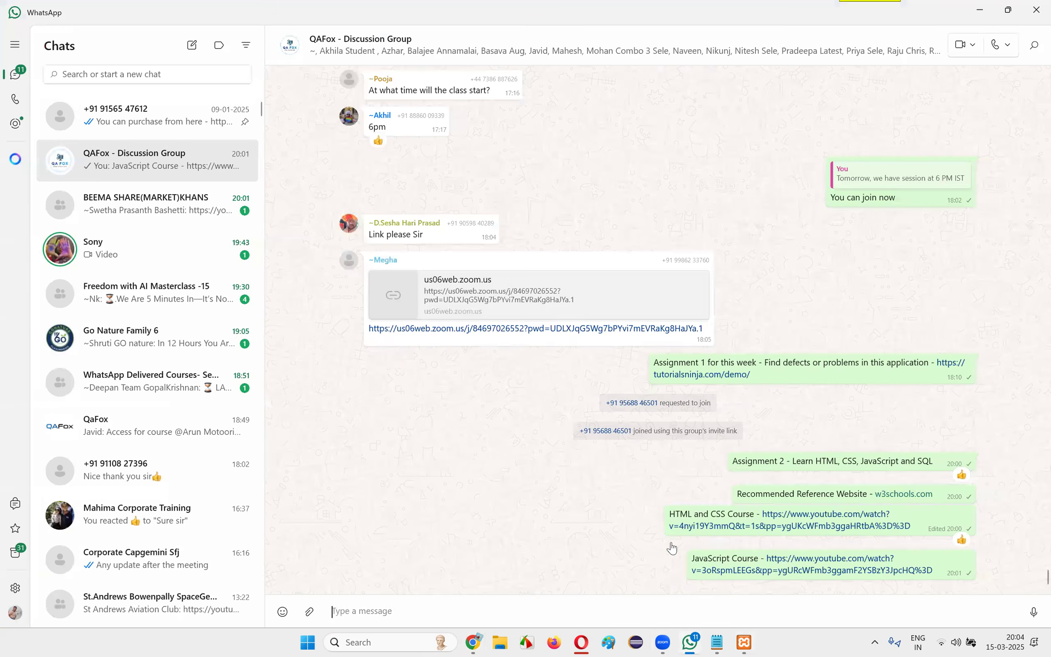
Switch to WhatsApp and send the discussion group "SQL Course - " followed by the copied YouTube link, without the link preview
click(690, 642)
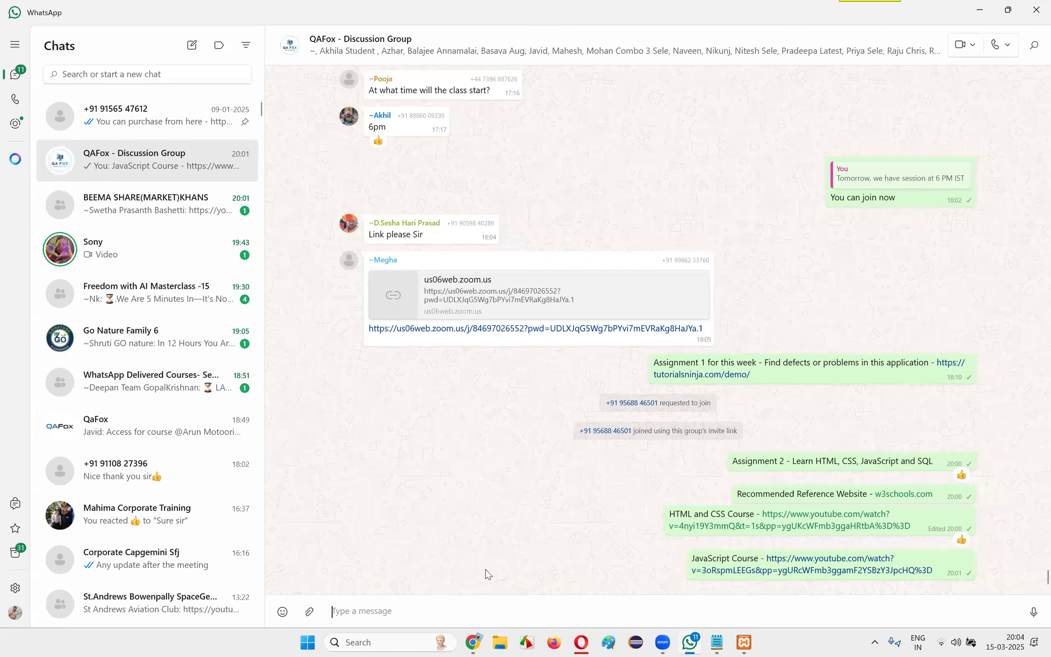
text(SQL -)
key(ctrl+v)
click(348, 611)
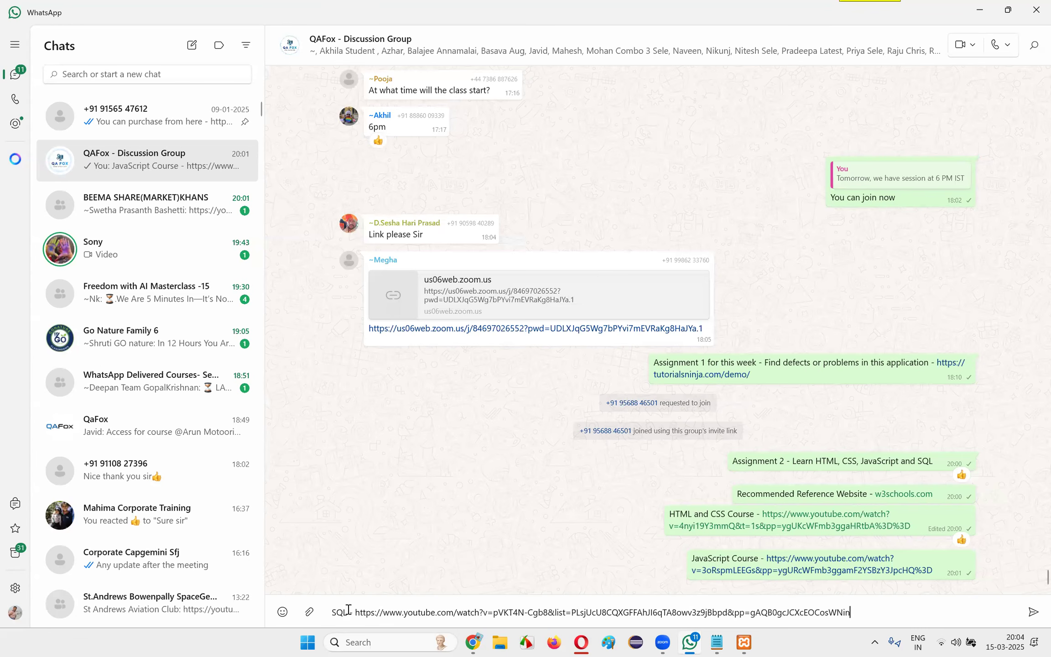
text(Course -)
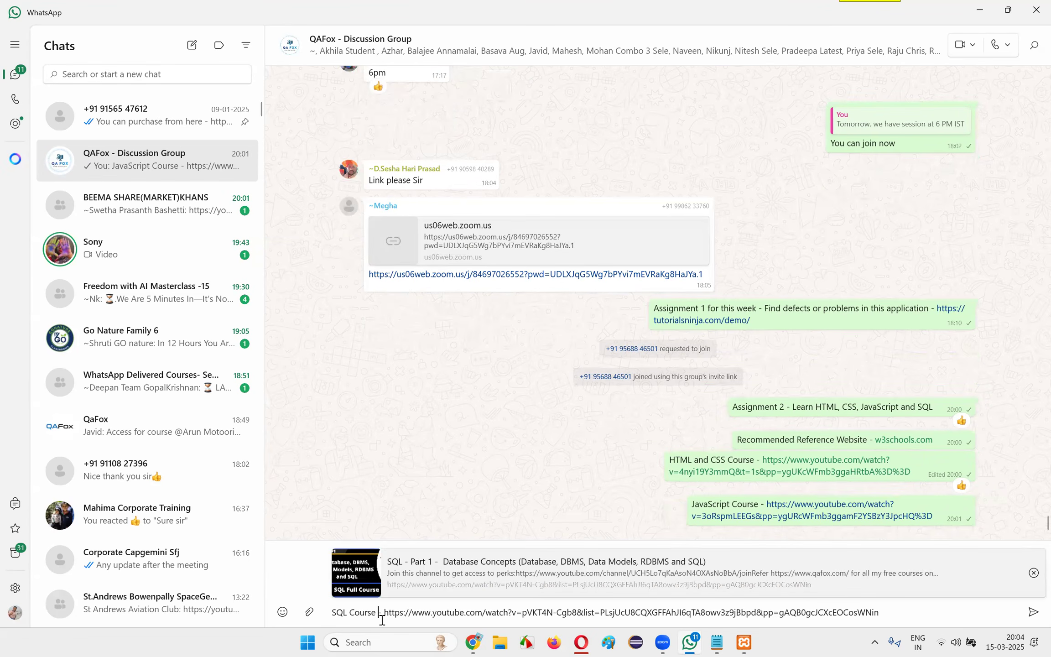
click(1034, 573)
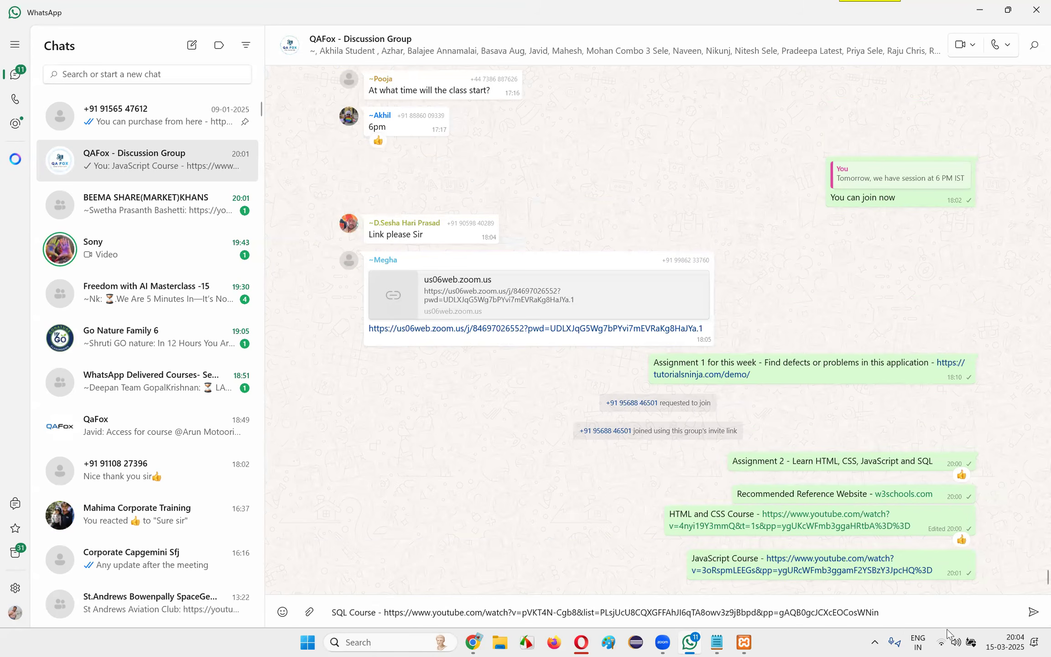
click(1033, 612)
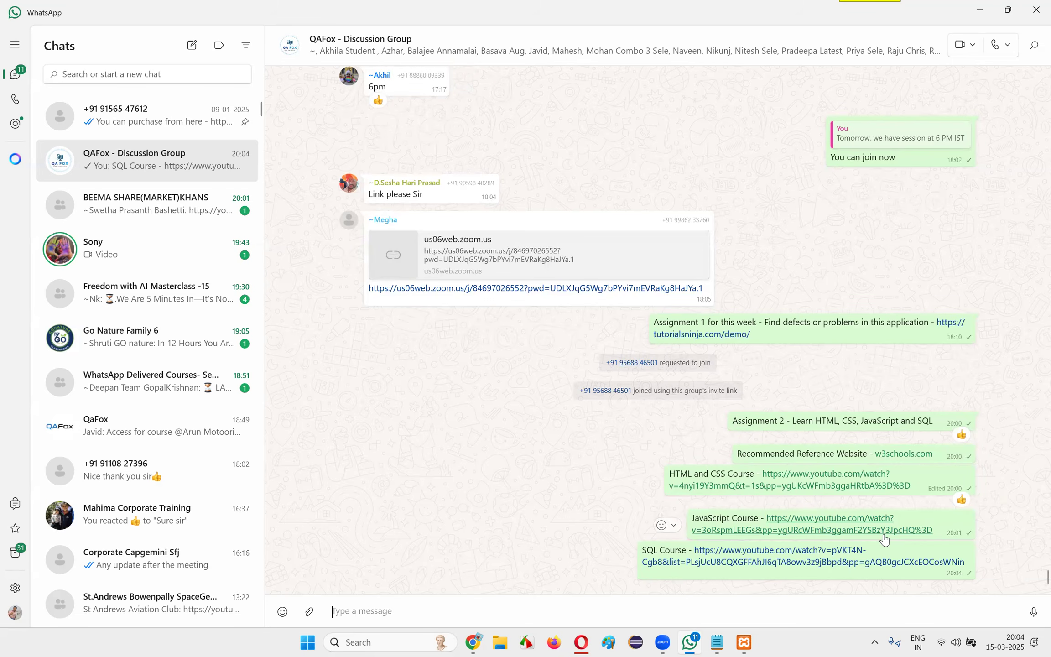
Leave WhatsApp, close the YouTube tab in Chrome and open the HTML tutorial on W3Schools
click(884, 531)
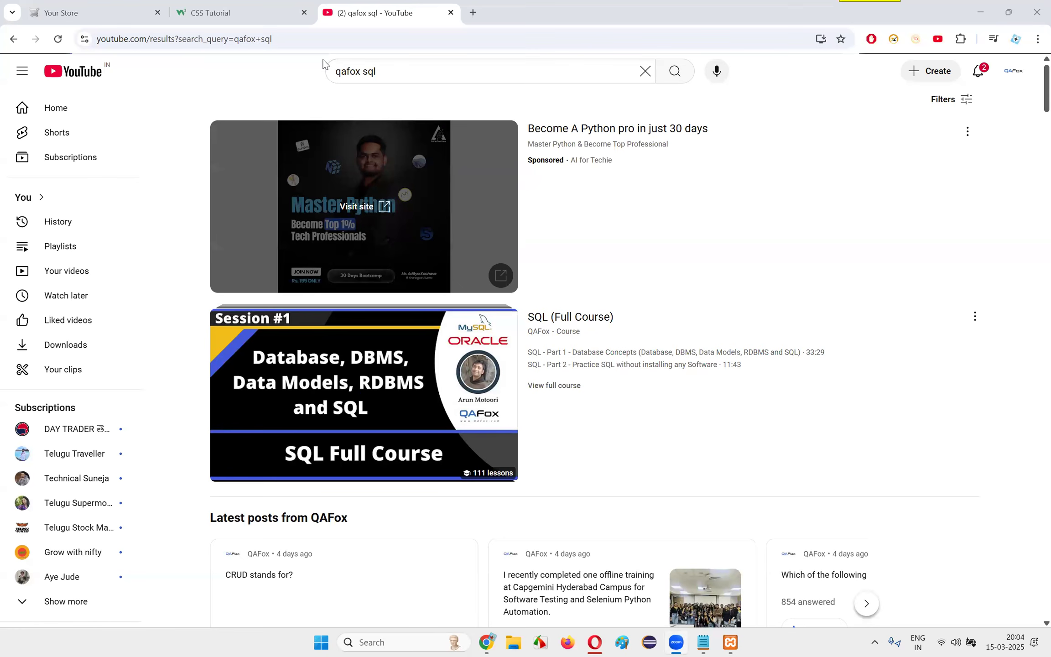
click(451, 12)
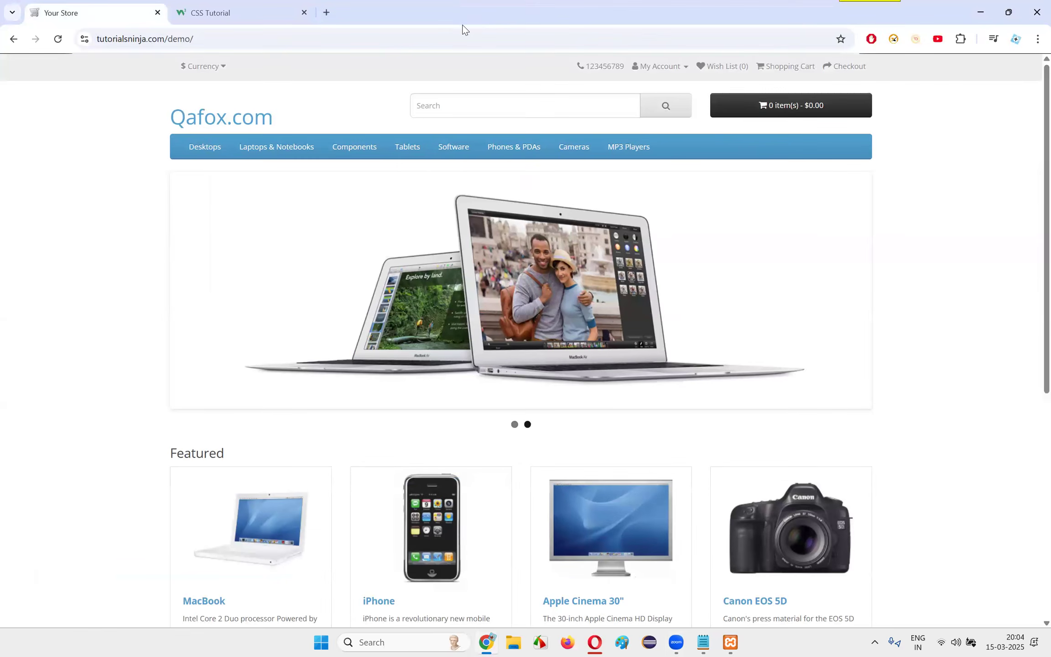
click(277, 17)
click(94, 10)
click(274, 13)
click(21, 98)
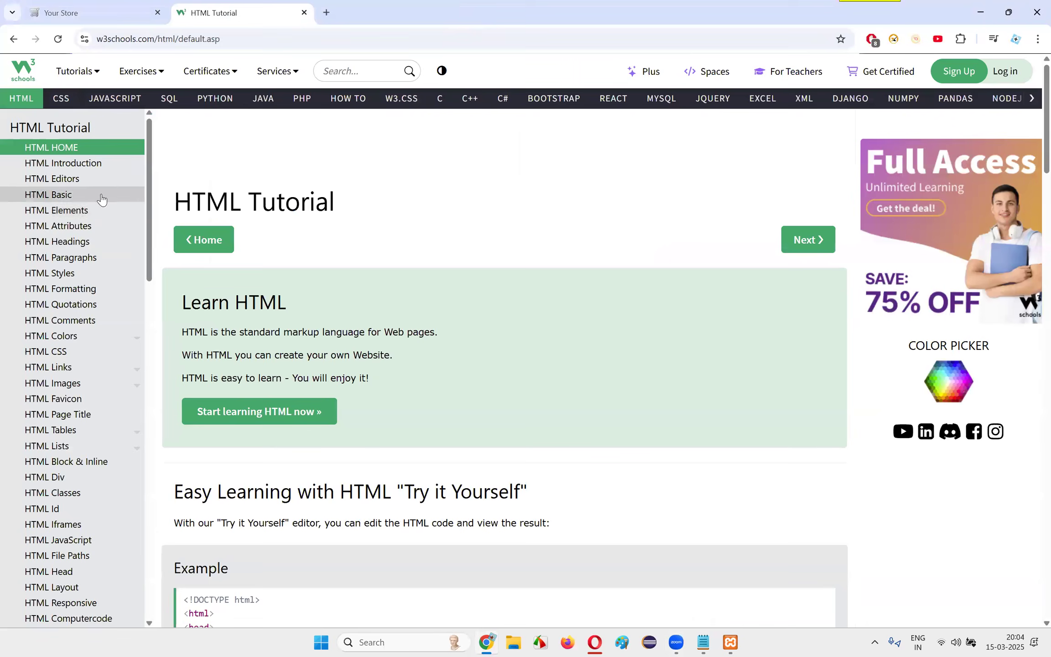
Review the HTML tutorial's topic list from start to end and the range of technologies offered on W3Schools
scroll(109, 256, down, 10)
scroll(118, 310, down, 7)
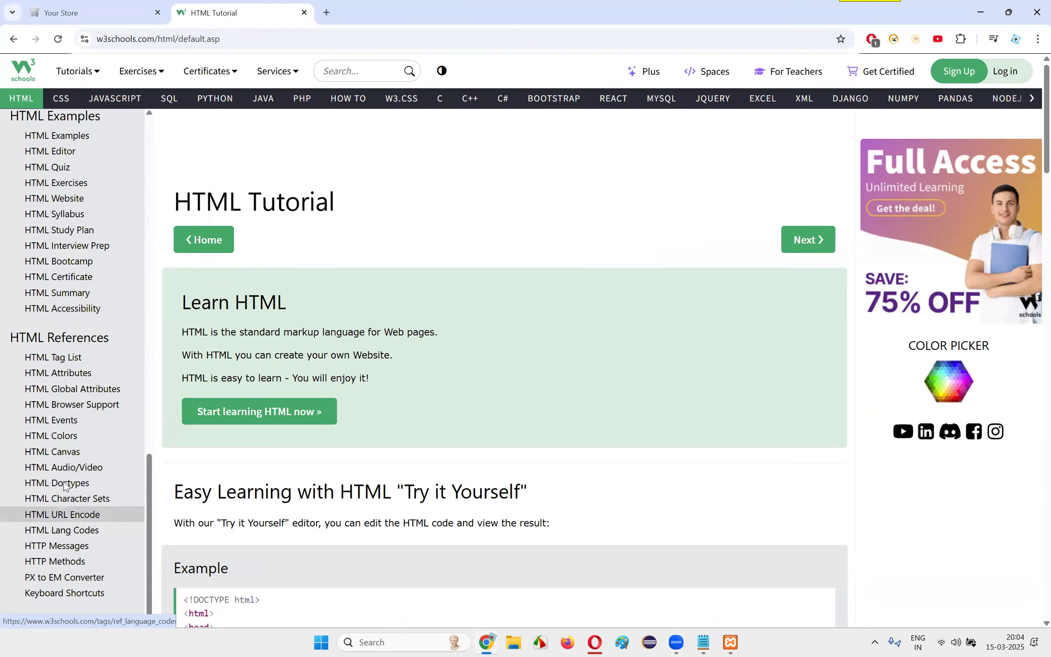
scroll(69, 410, up, 15)
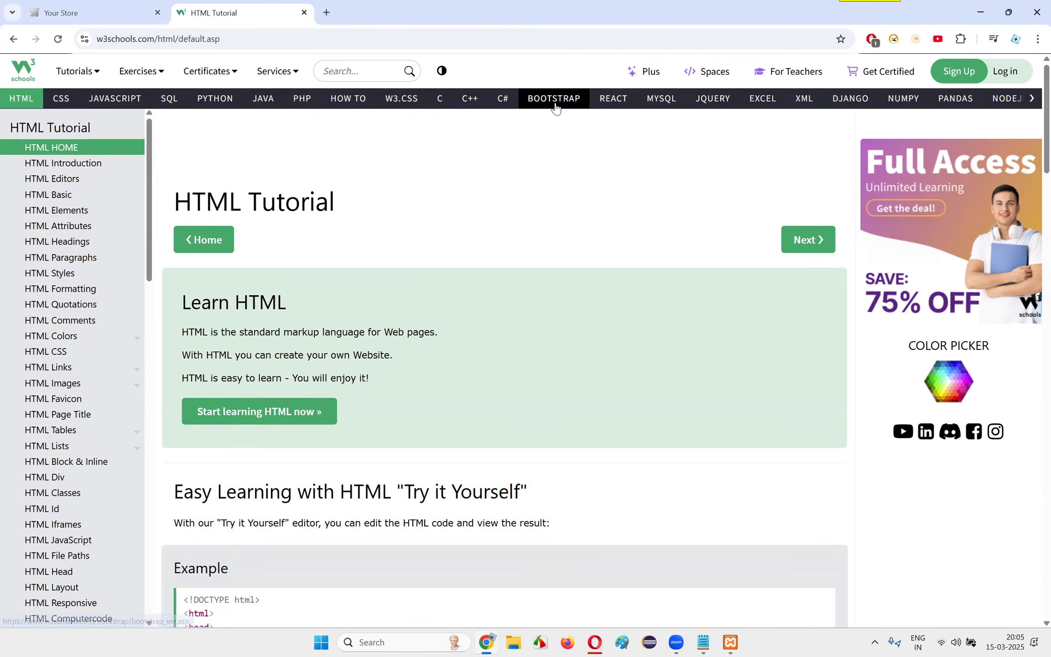
click(1033, 99)
click(1033, 100)
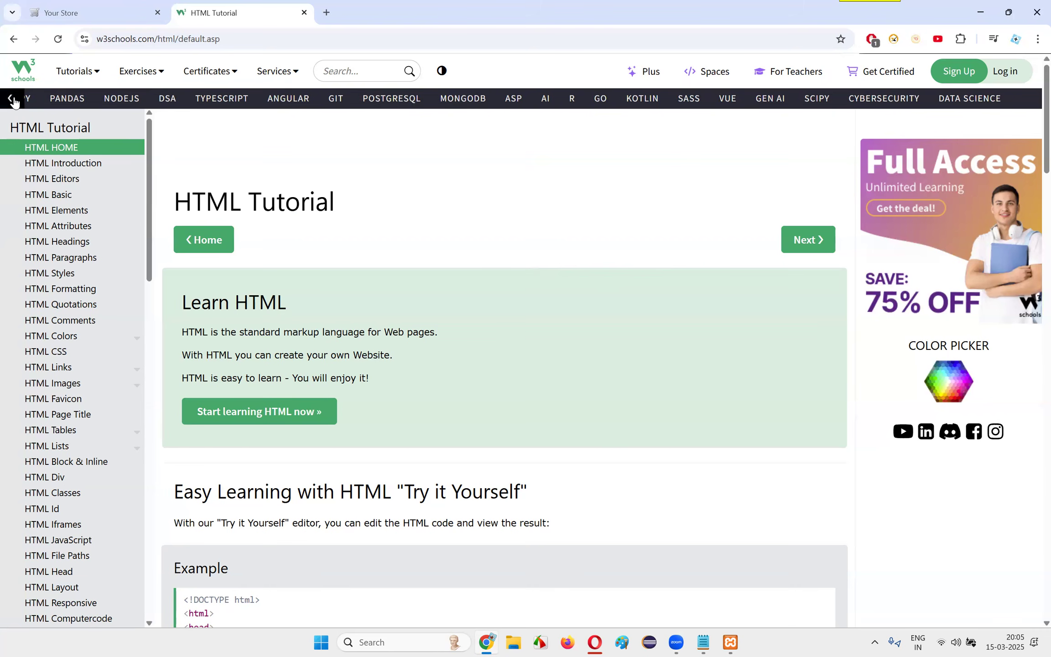
Browse the full W3Schools tutorials catalogue, from HTML and CSS through JavaScript and Backend to Data Analytics
click(82, 75)
scroll(547, 320, down, 4)
scroll(563, 452, up, 4)
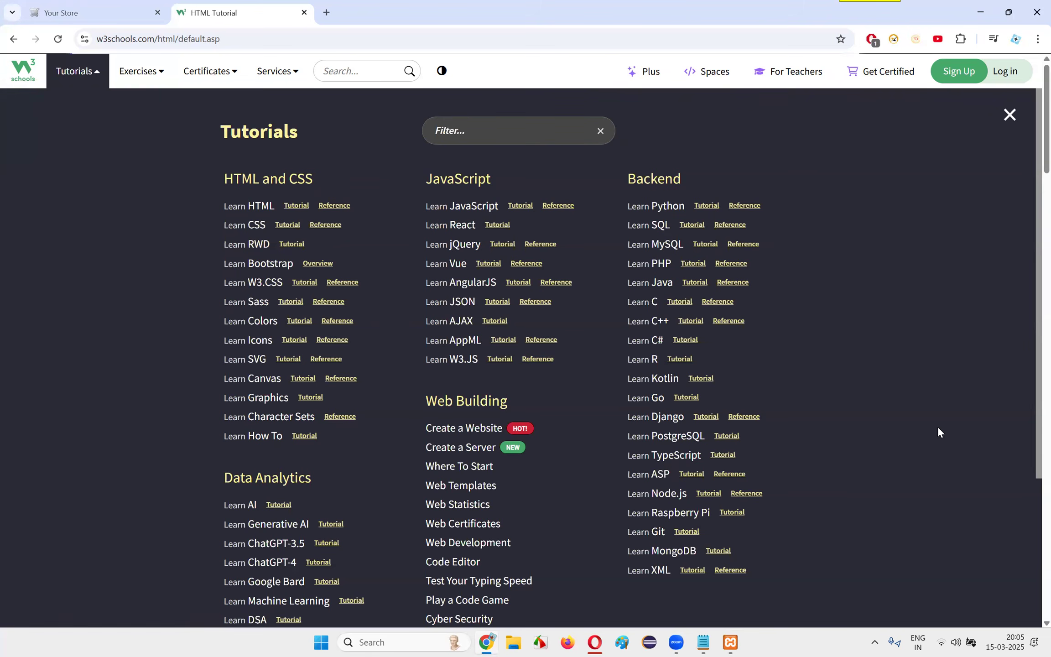
scroll(688, 357, down, 3)
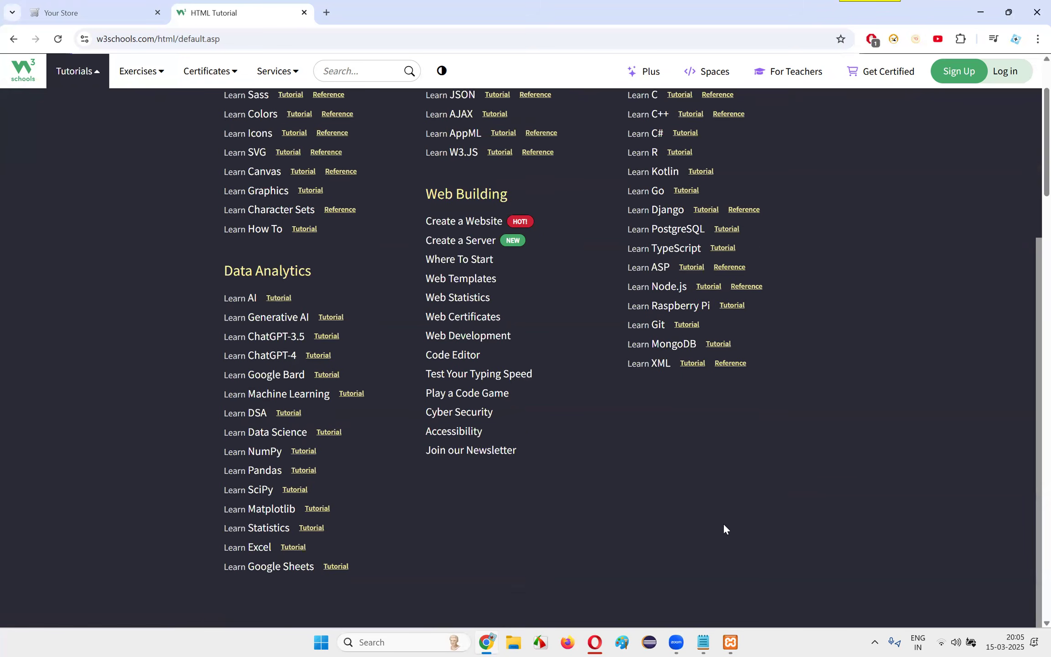
scroll(734, 429, up, 3)
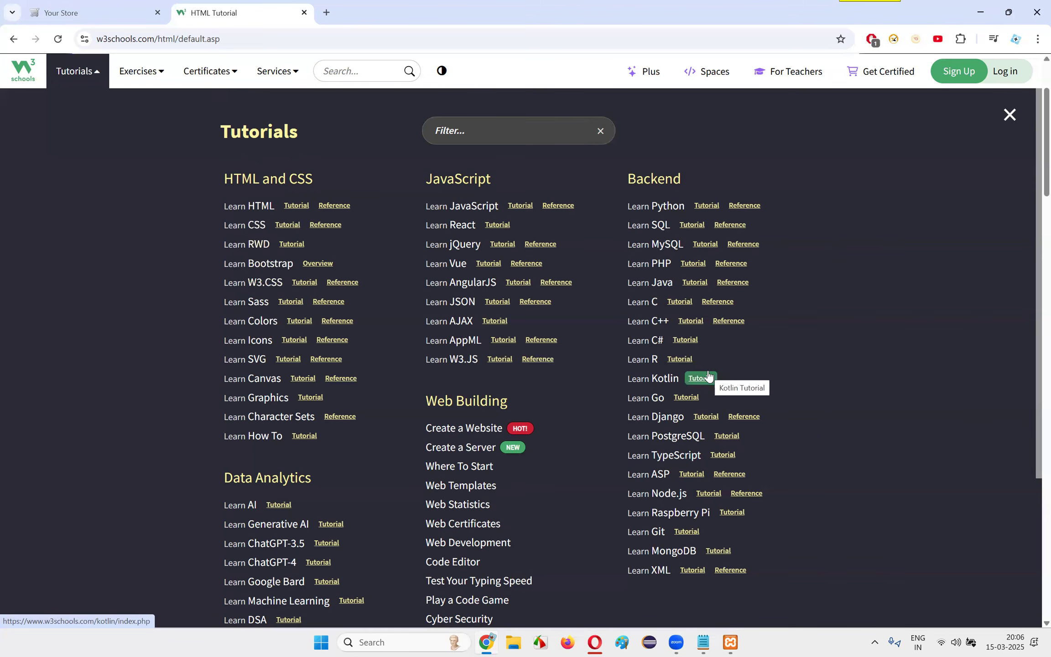
scroll(655, 326, down, 3)
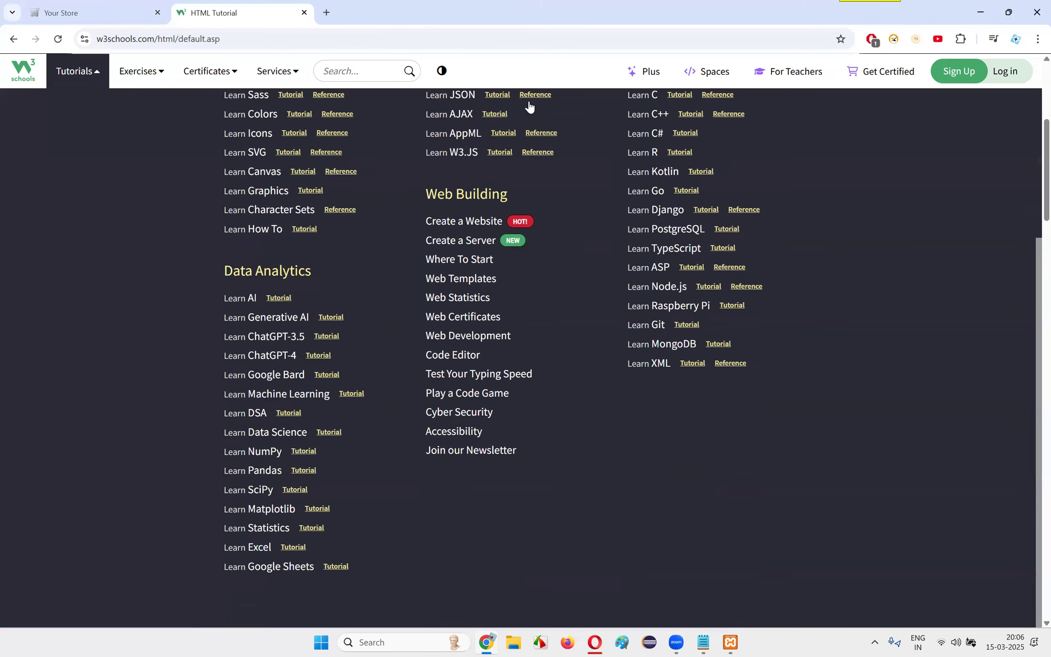
scroll(358, 465, up, 3)
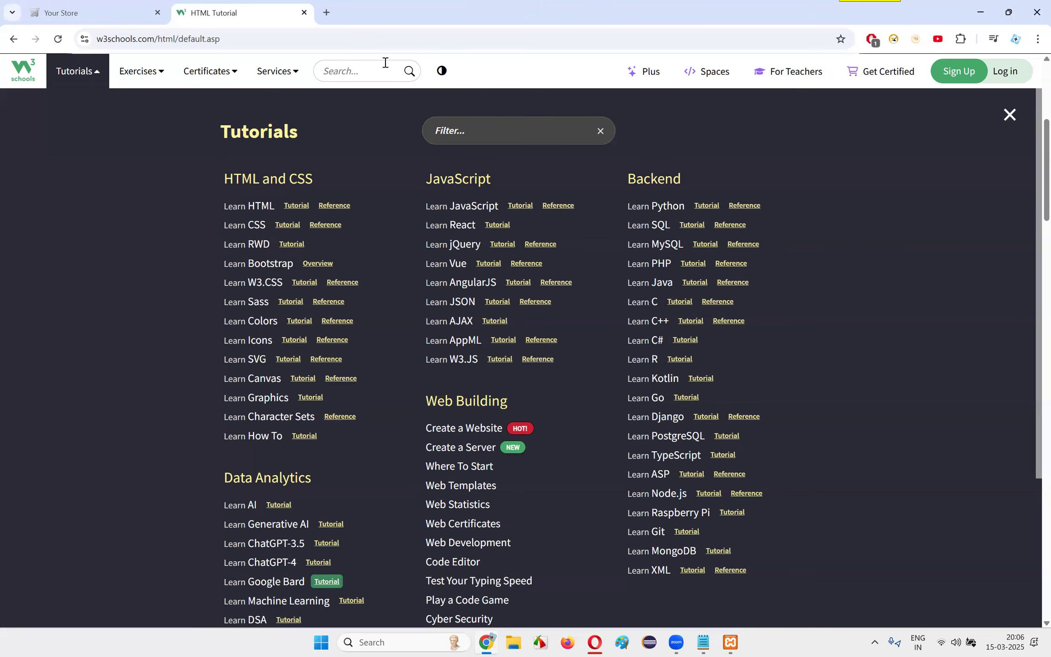
Close the W3Schools tab and the Chrome window, and minimize the Notepad window with the localhost URLs
click(304, 13)
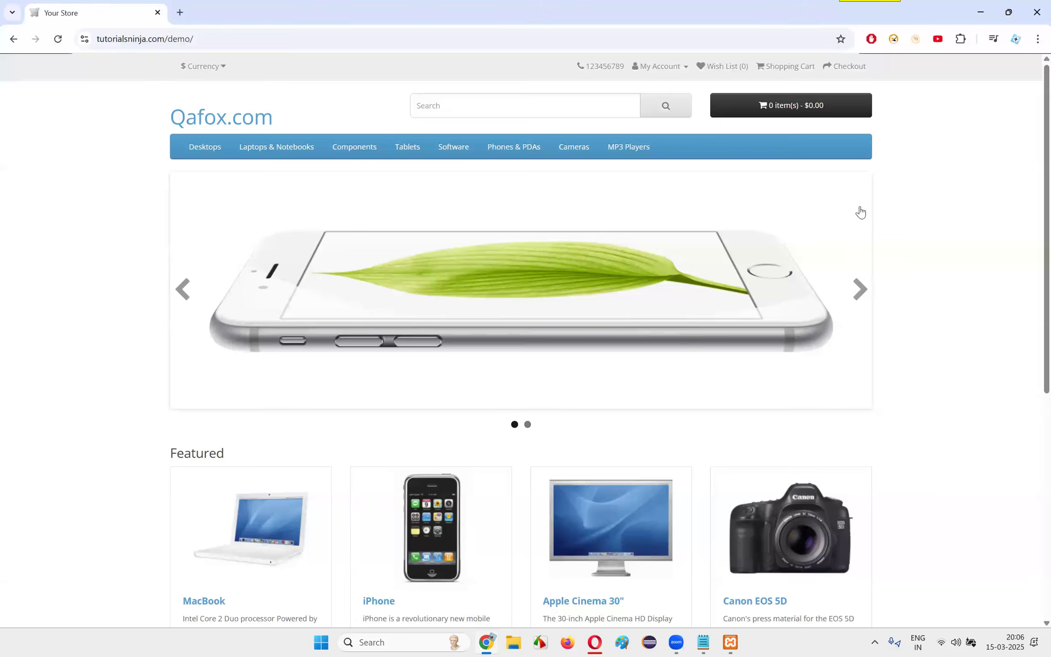
click(1035, 8)
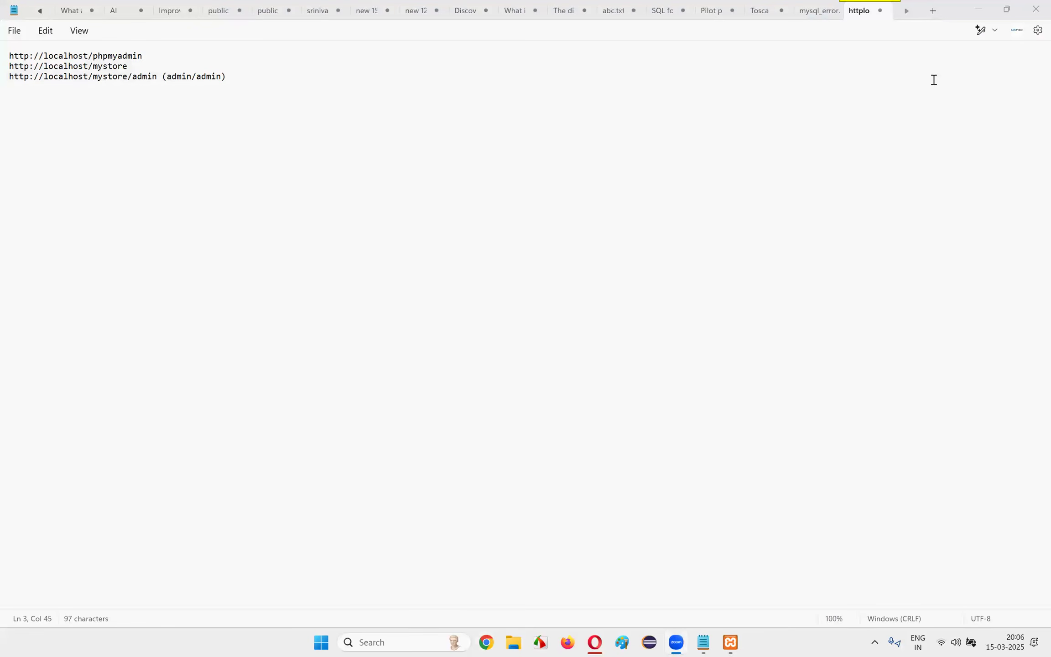
click(976, 11)
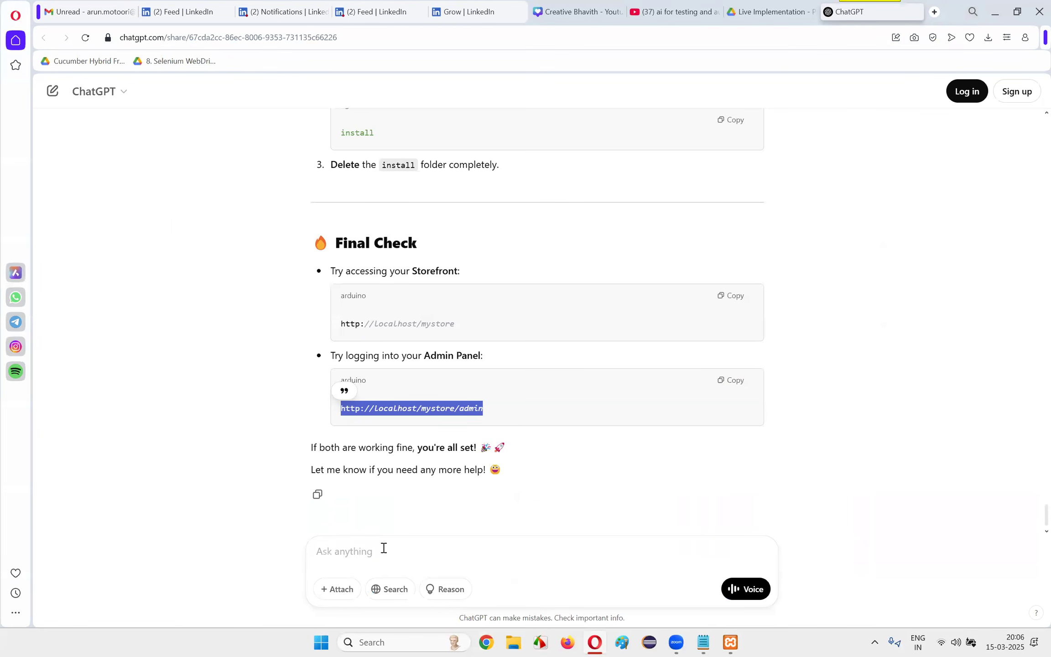
Stop the Apache and MySQL modules in the XAMPP Control Panel and close its window
click(586, 219)
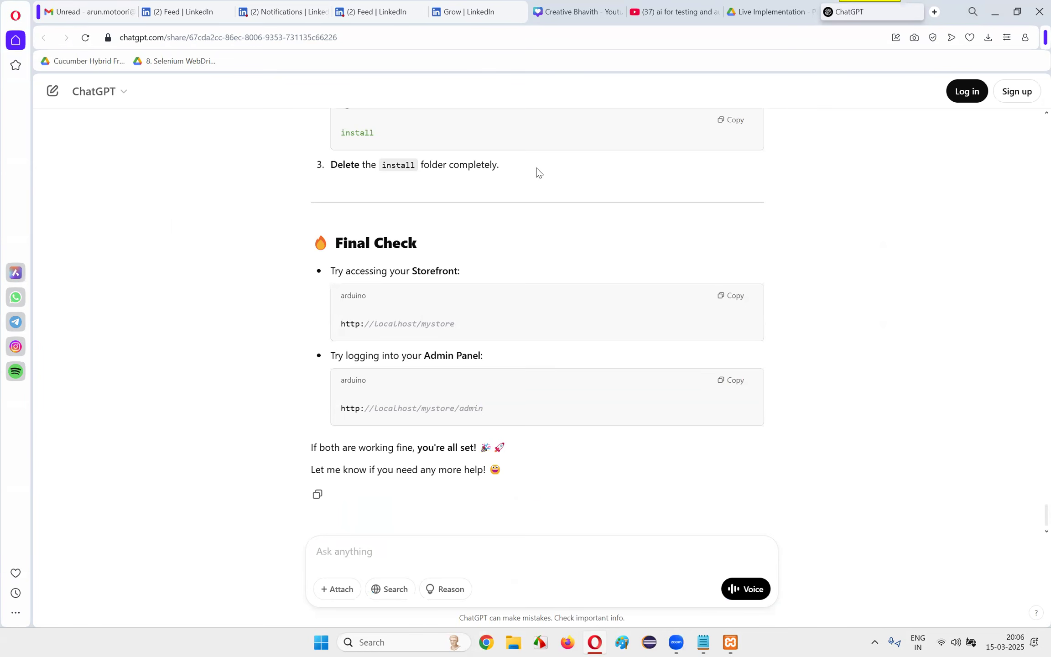
click(969, 331)
click(731, 642)
click(699, 246)
click(690, 264)
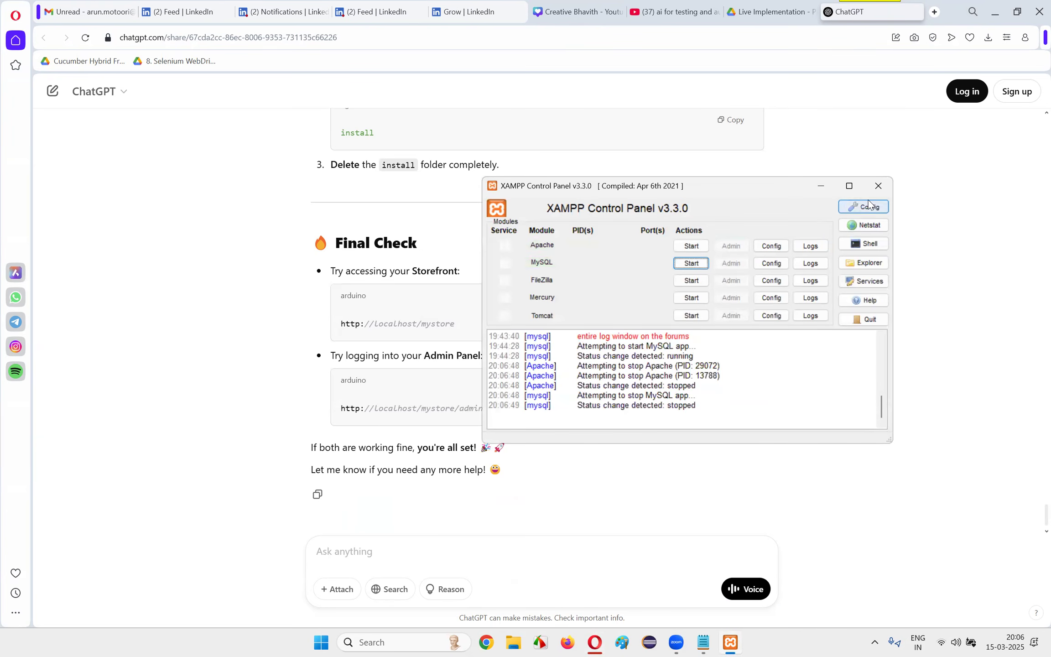
click(878, 186)
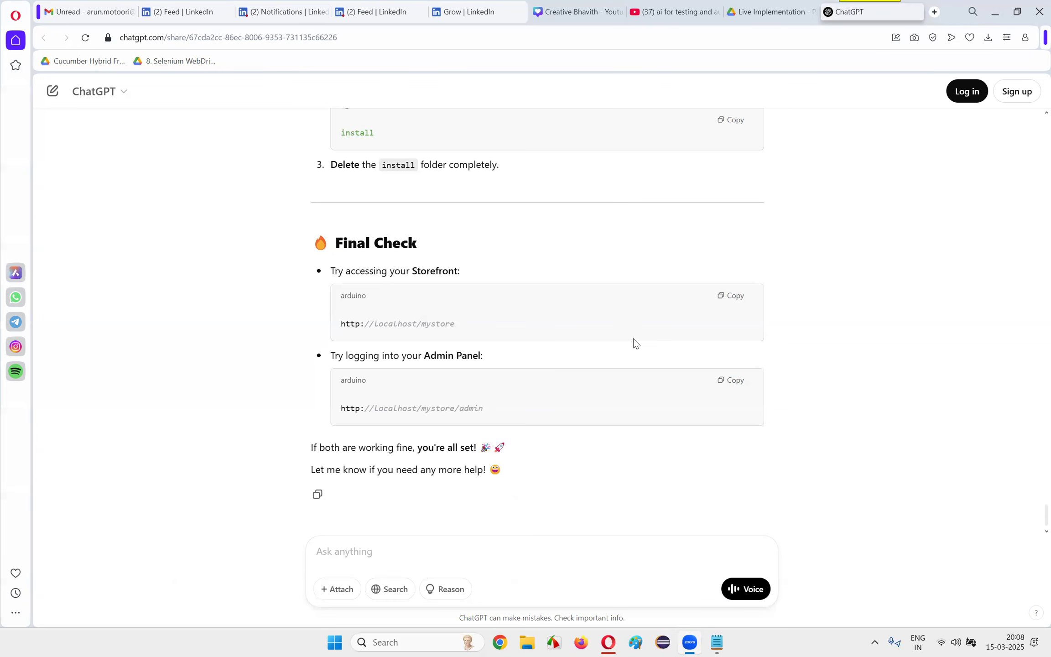
Check the system calendar, then go to the Google Drive tab in Opera and open the Live Automation Batch folder
click(1010, 642)
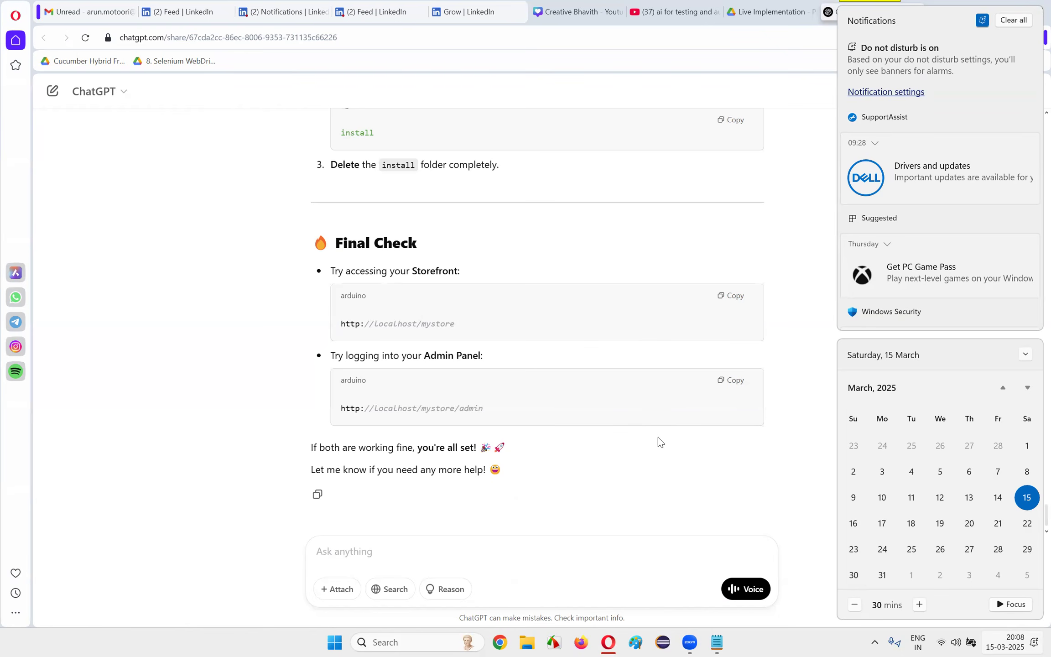
click(676, 475)
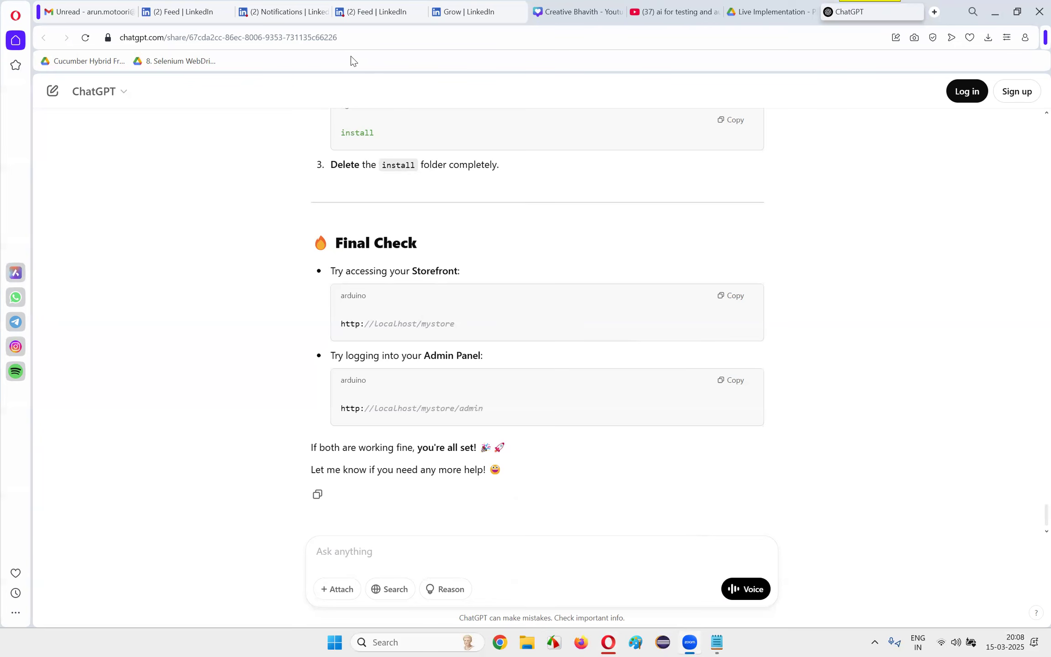
click(771, 11)
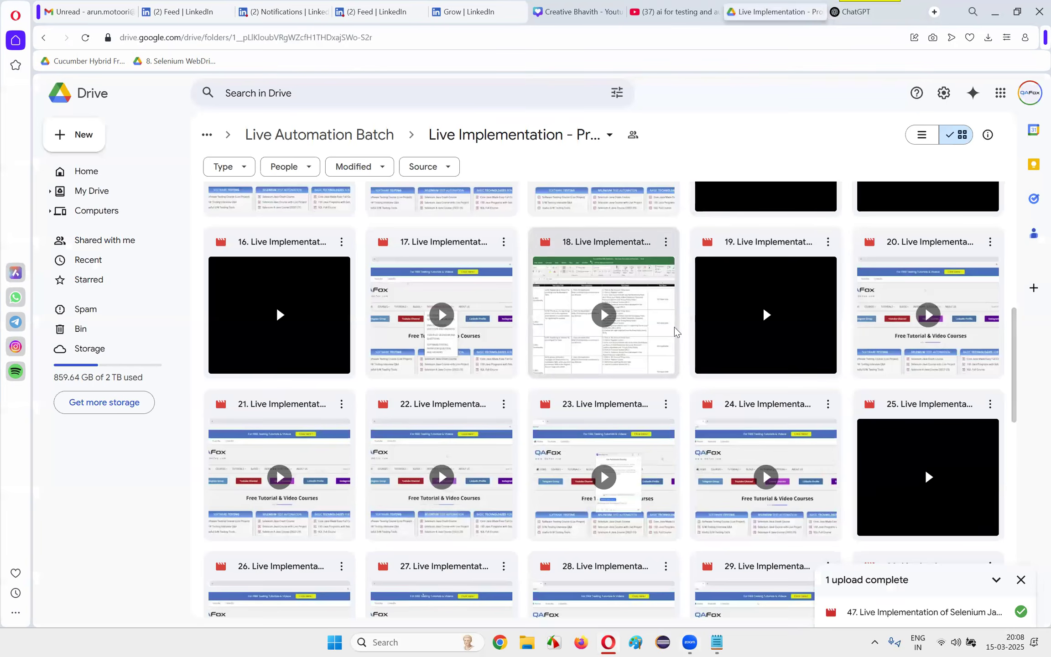
click(349, 133)
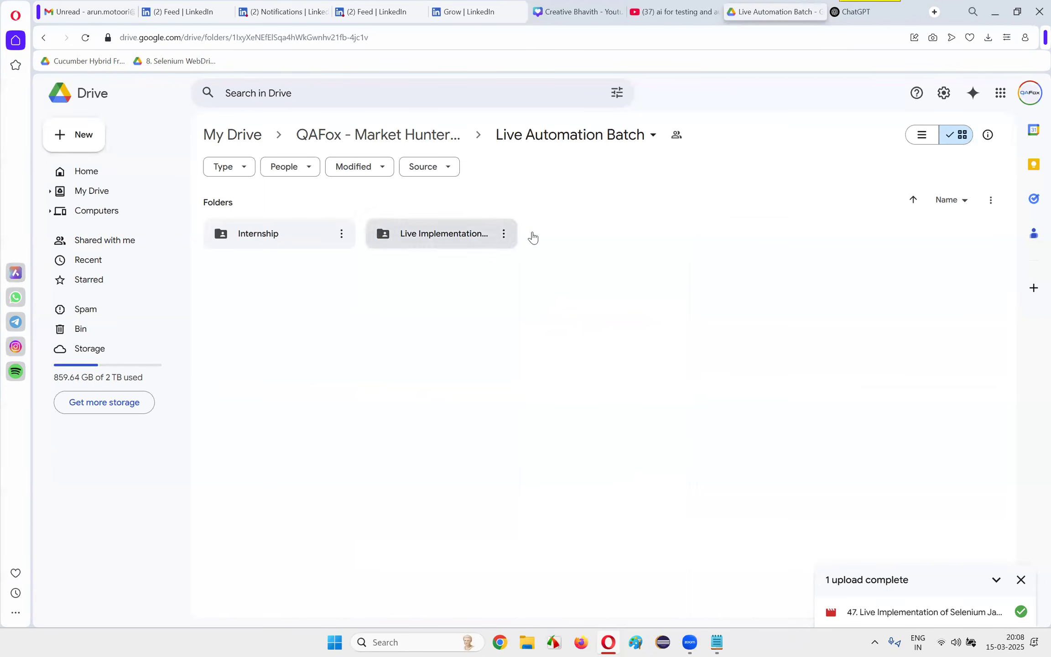
Look into the QAFox Training Batches folder and its Batch 5 folder, and return to the QAFox - Market Hunter folder
click(391, 136)
double_click(607, 242)
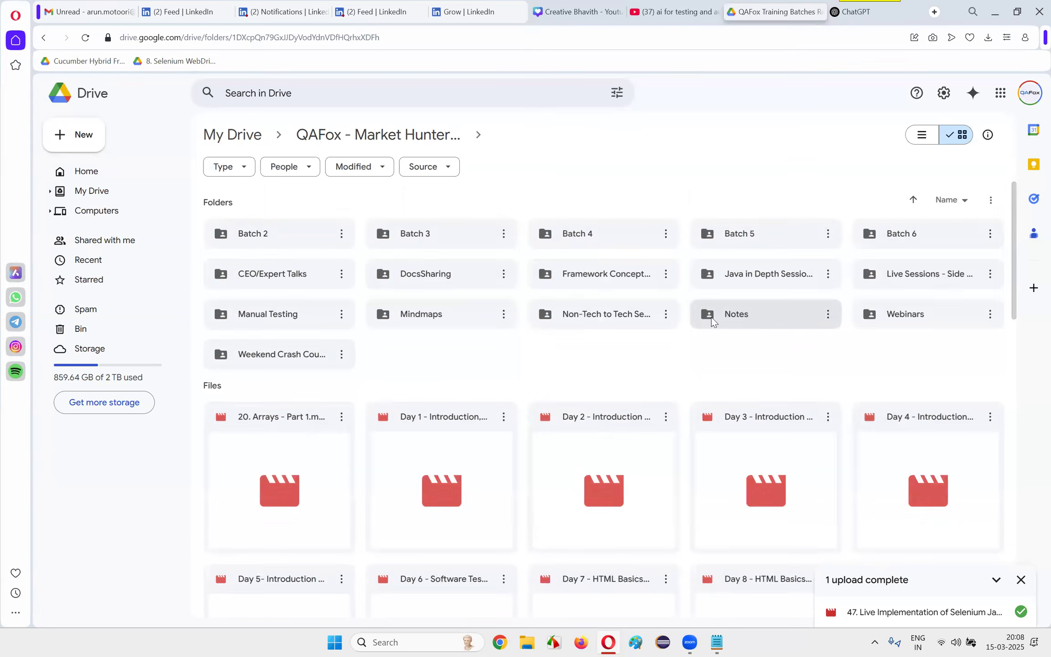
double_click(760, 233)
click(349, 137)
click(356, 136)
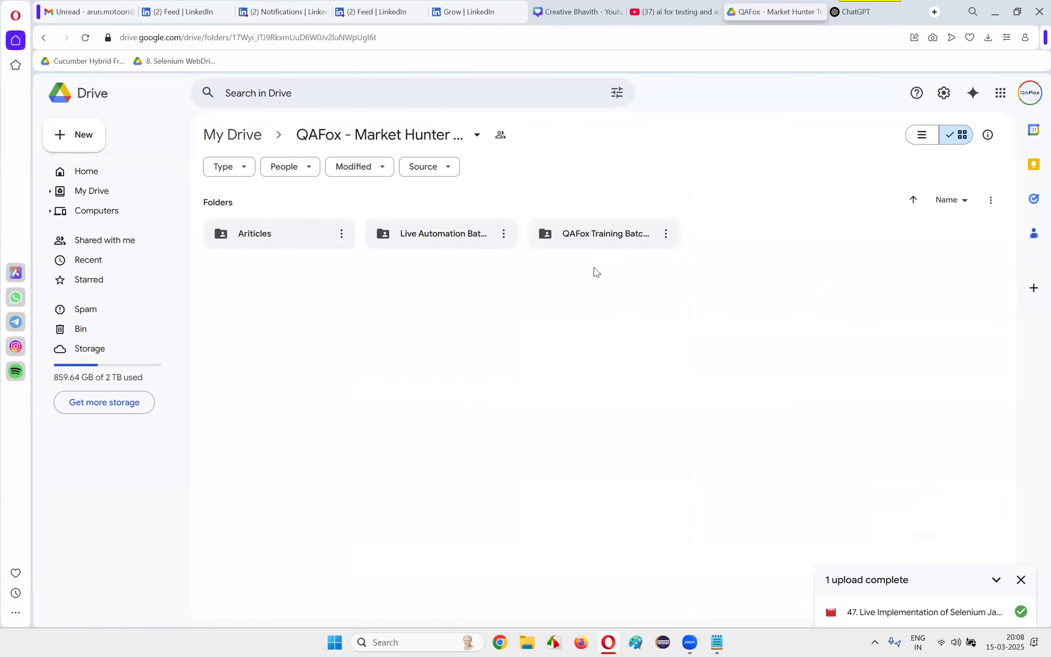
Open Batch 6 inside the QAFox training batches folder, go into its manual software testing folder, and dismiss the upload notification
double_click(634, 236)
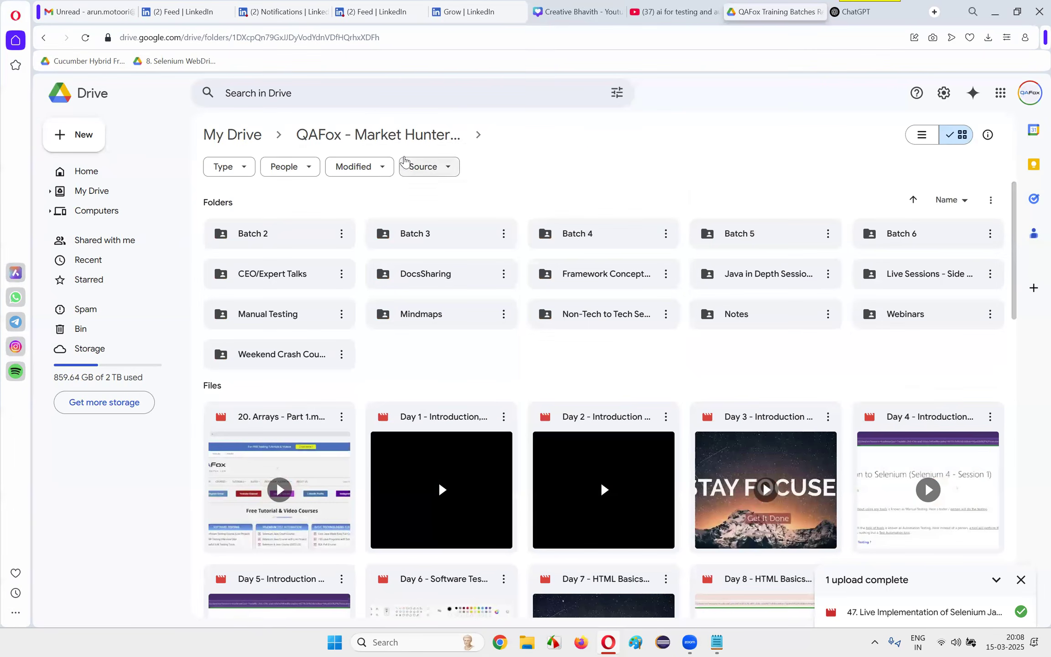
double_click(922, 224)
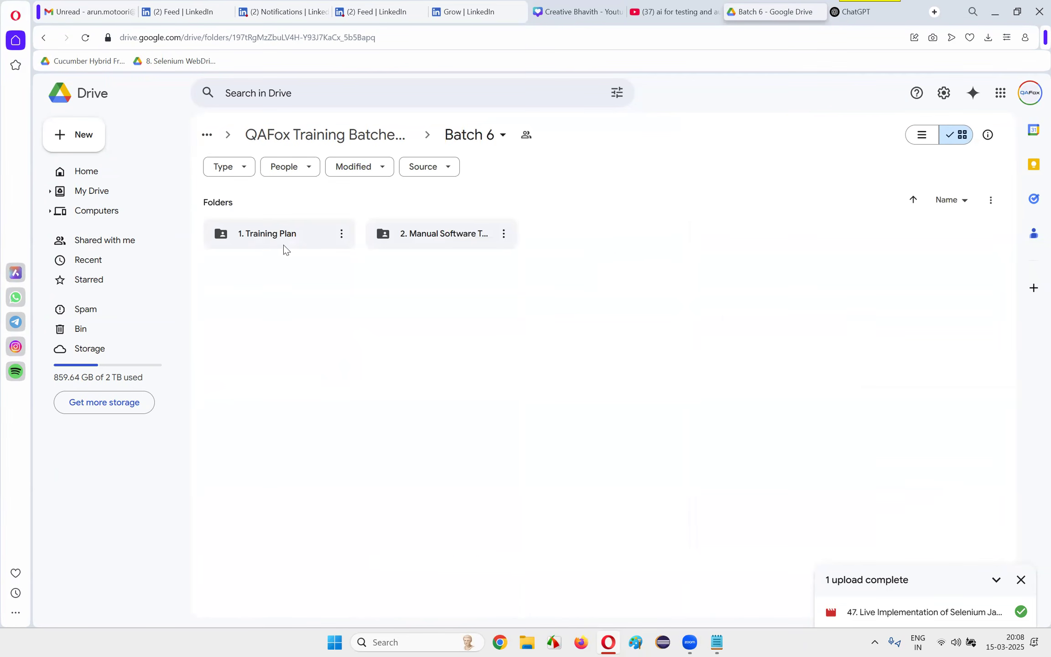
click(442, 238)
double_click(442, 238)
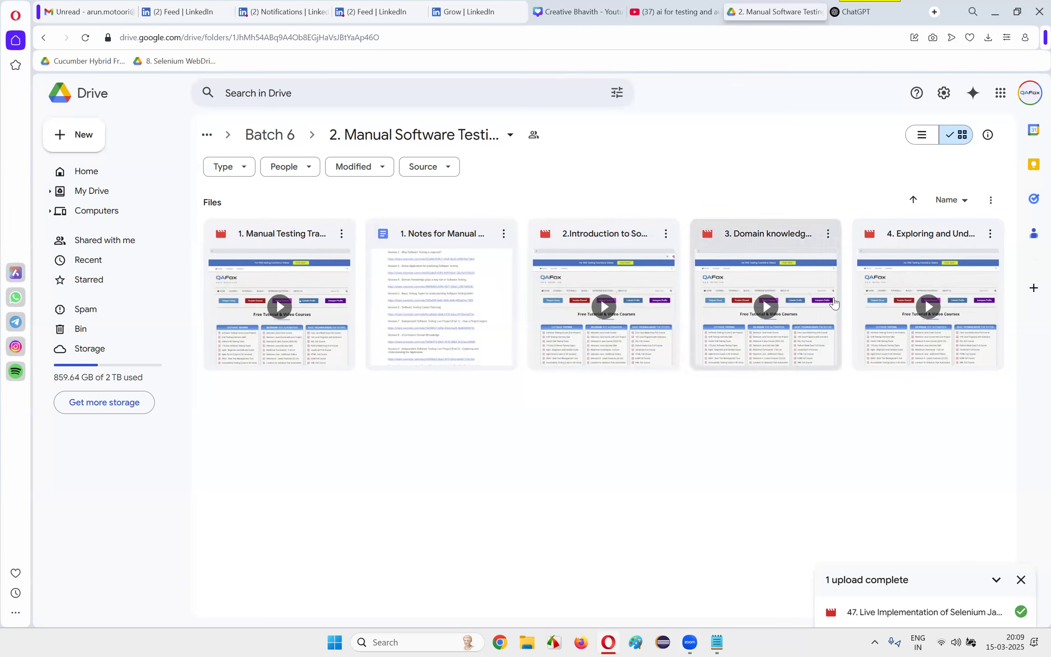
click(1021, 580)
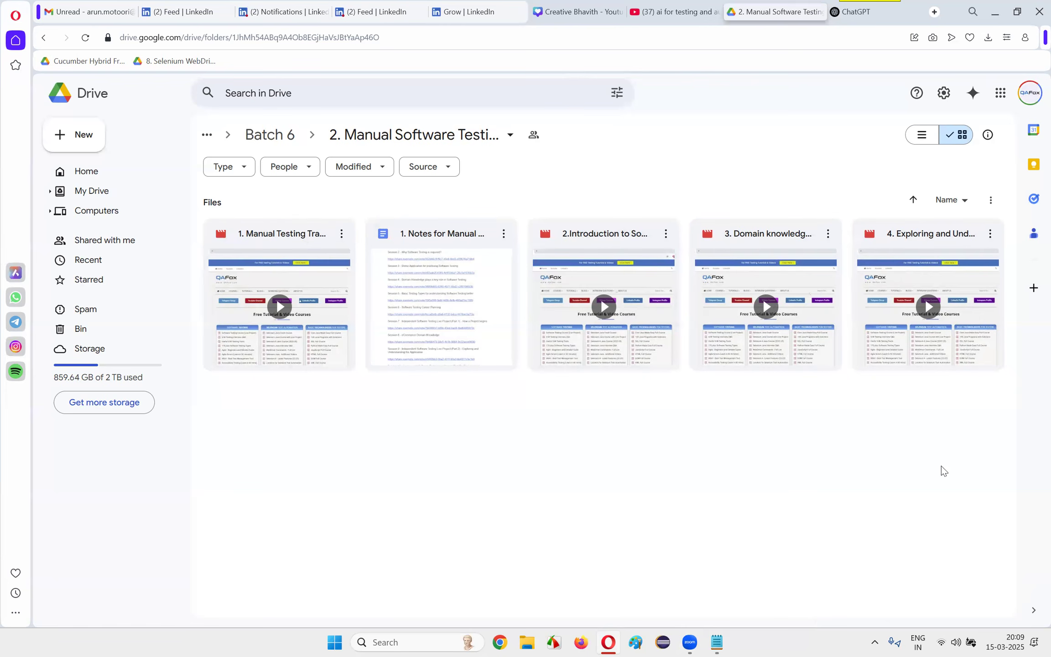
Check the localhost URLs in Notepad and minimize its window again
click(725, 642)
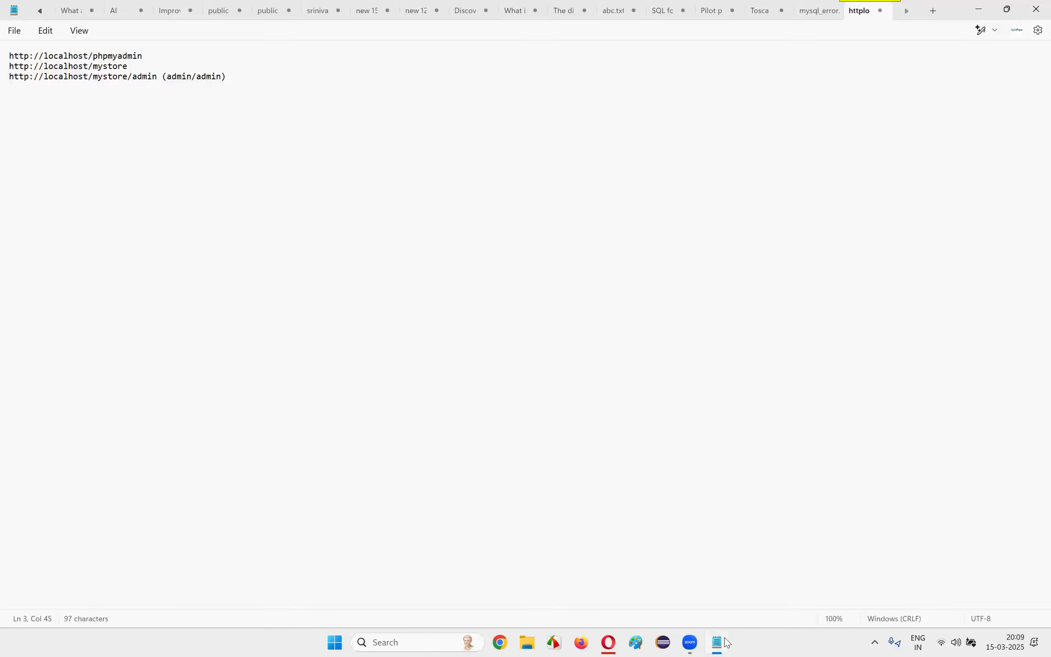
click(725, 642)
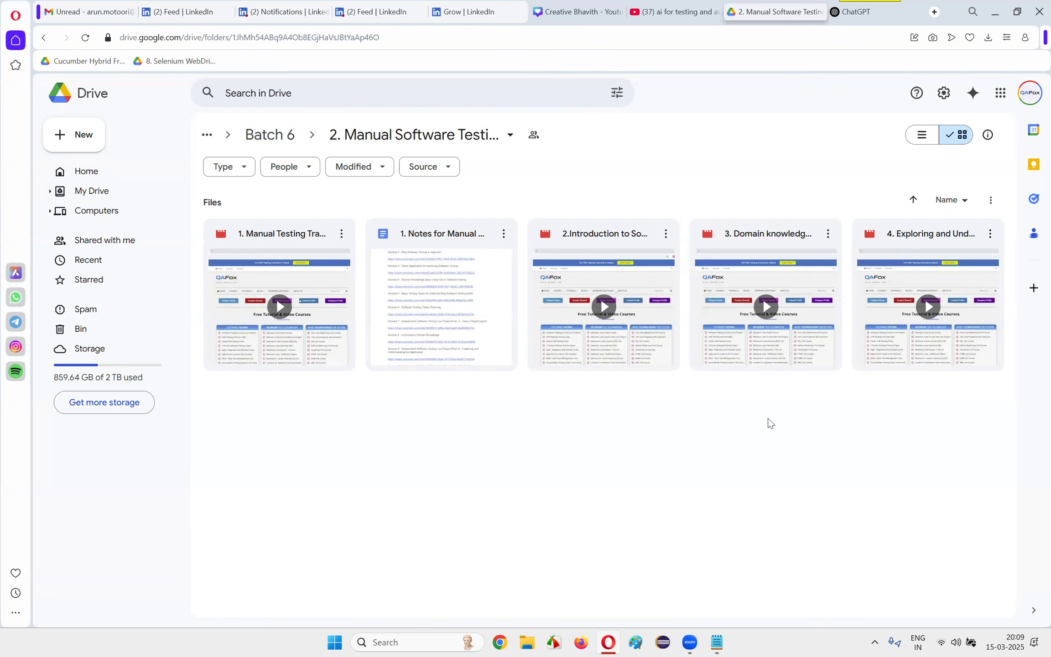
Switch to WhatsApp and open the QAFox - Discussion Group chat
click(443, 630)
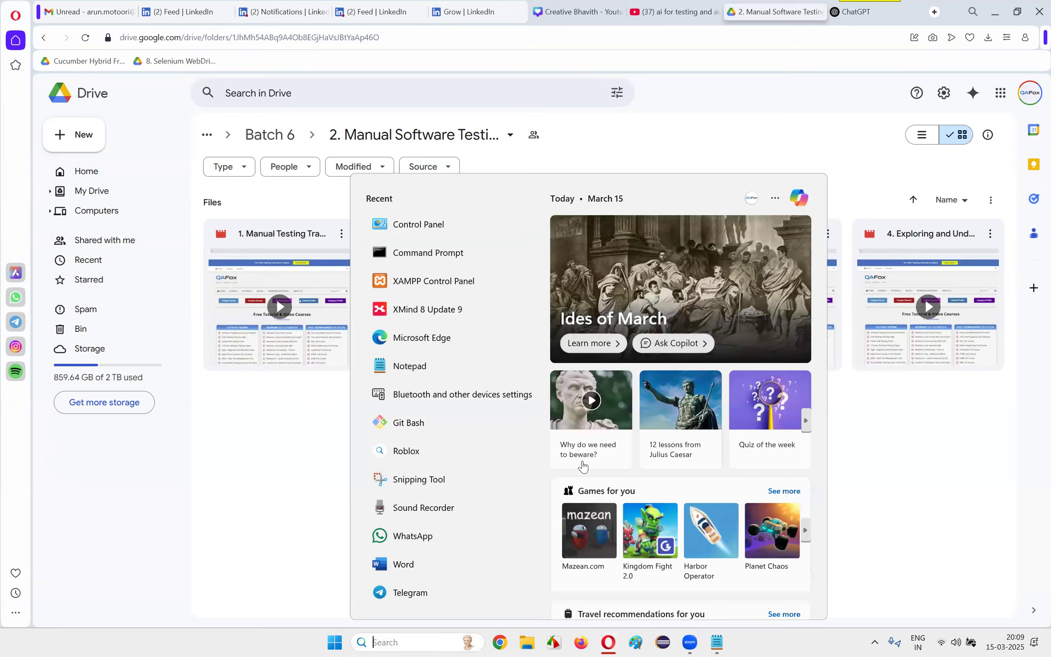
click(413, 536)
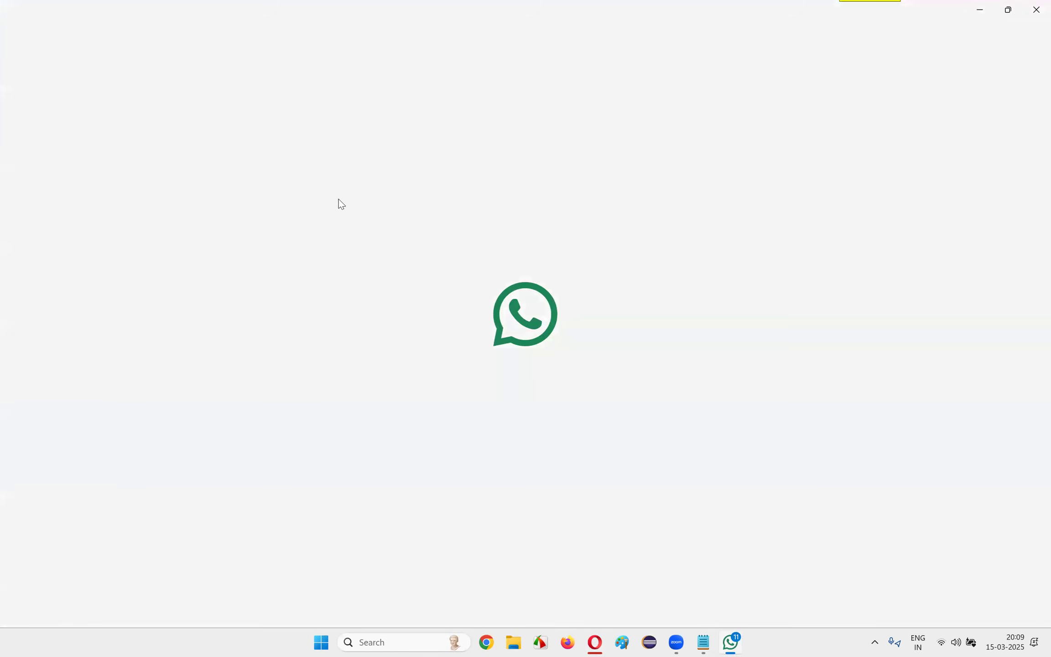
click(165, 175)
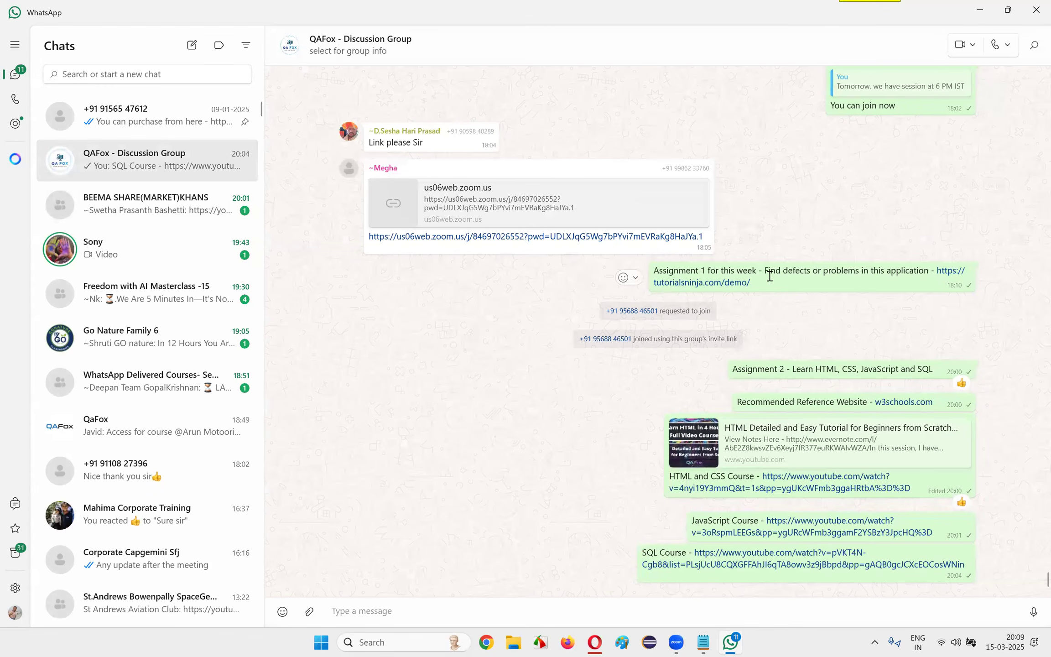
Highlight the Assignment 1 and Assignment 2 messages in the group chat to review them, and close WhatsApp
triple_click(719, 273)
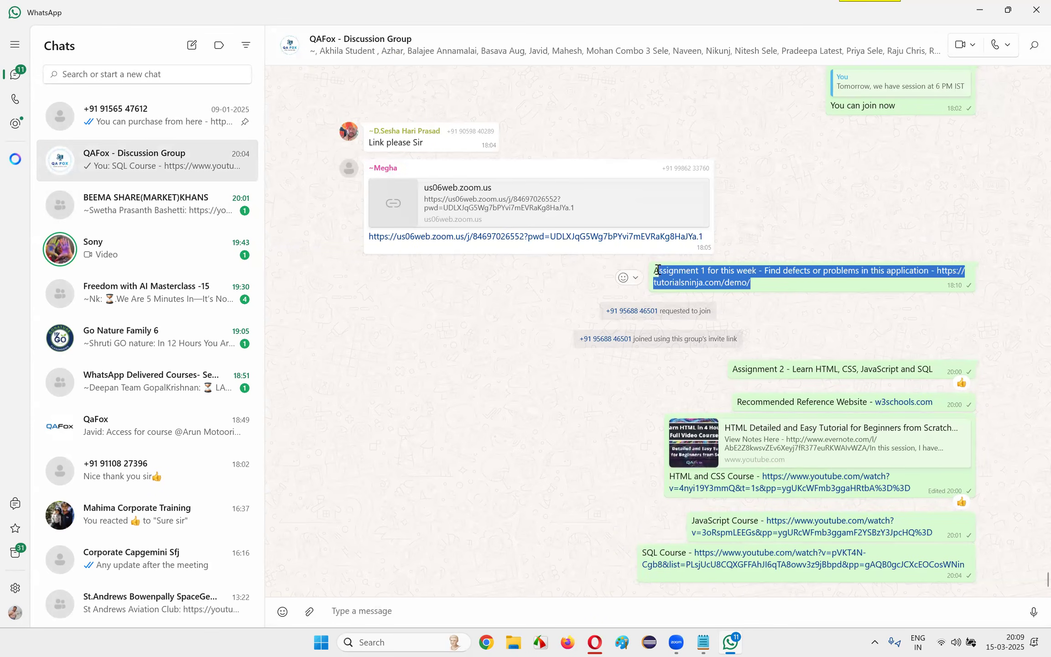
click(824, 277)
drag(783, 271, 921, 277)
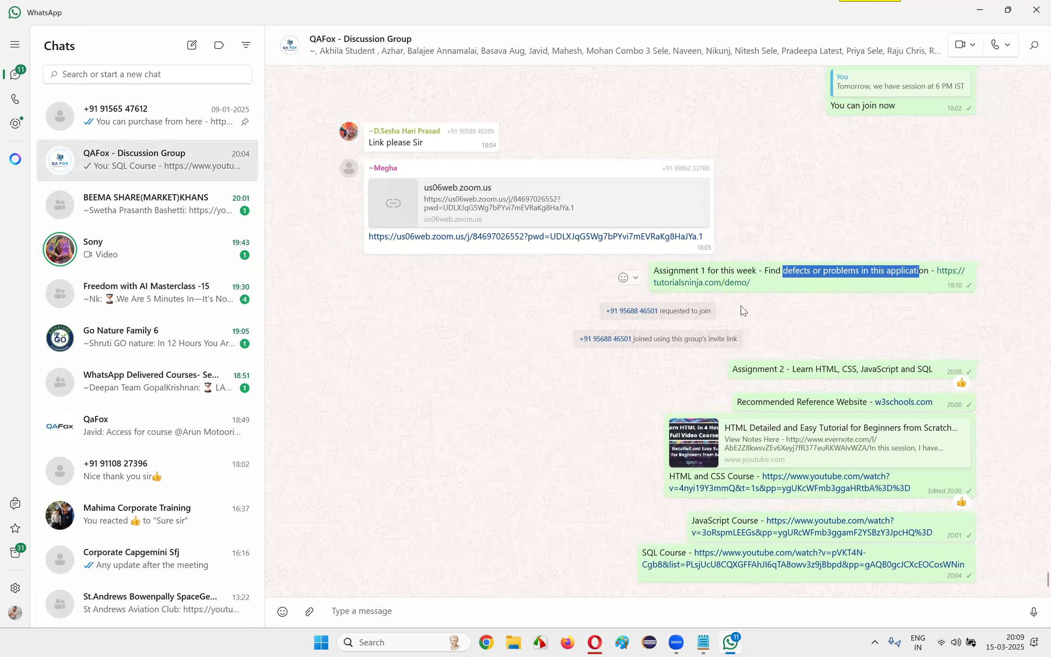
drag(733, 369, 966, 368)
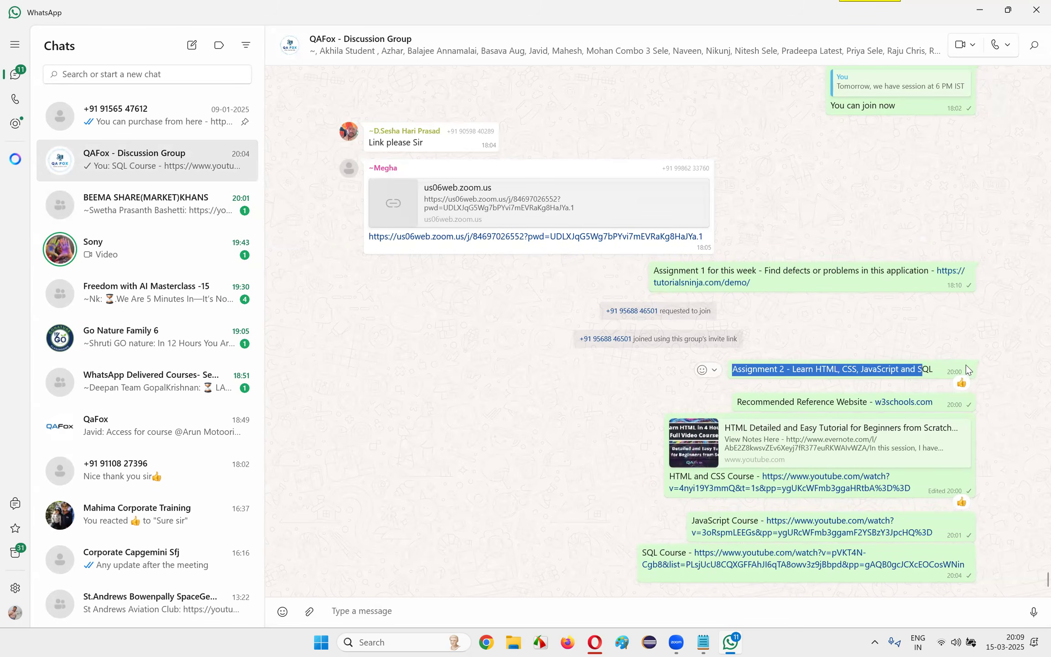
drag(771, 282, 649, 272)
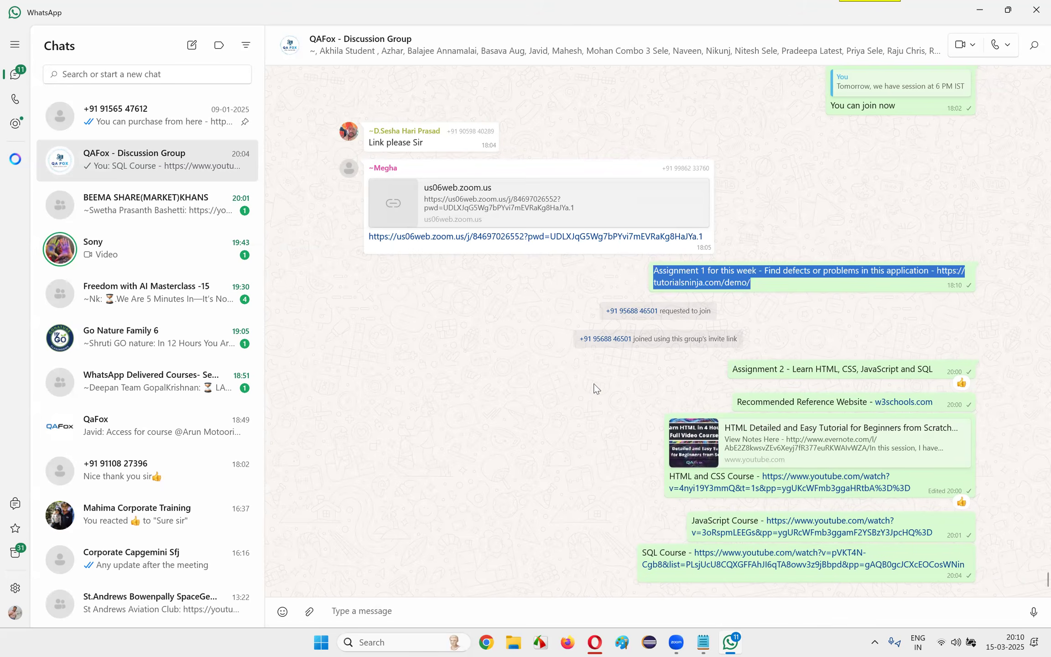
key(alt+F4)
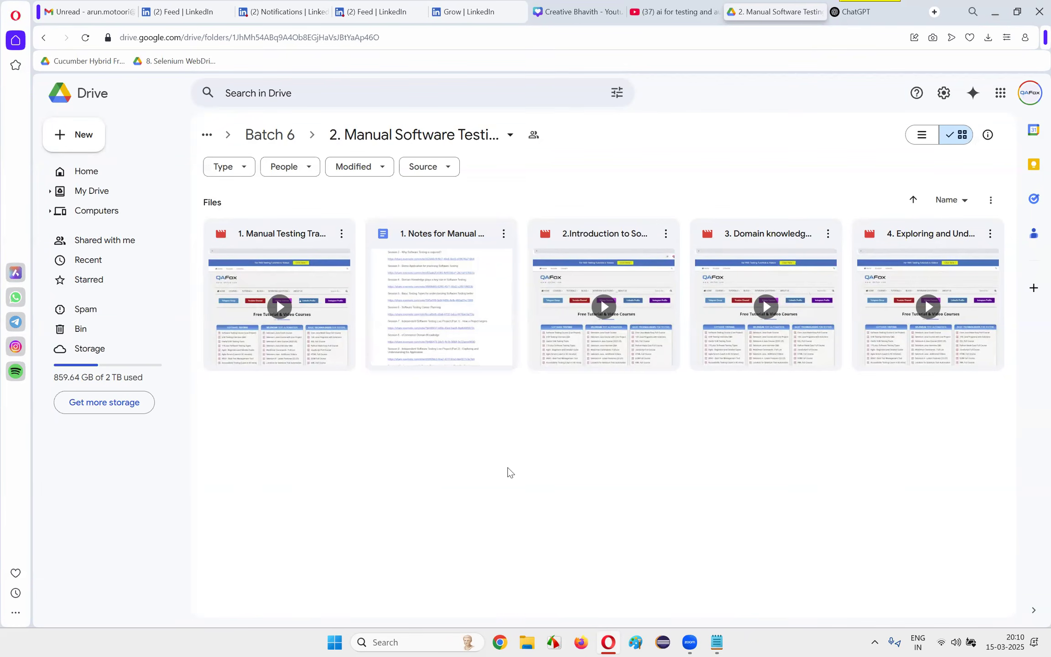
Minimize the Opera window, switch to Chrome and load the qafox.com home page
click(995, 11)
click(499, 646)
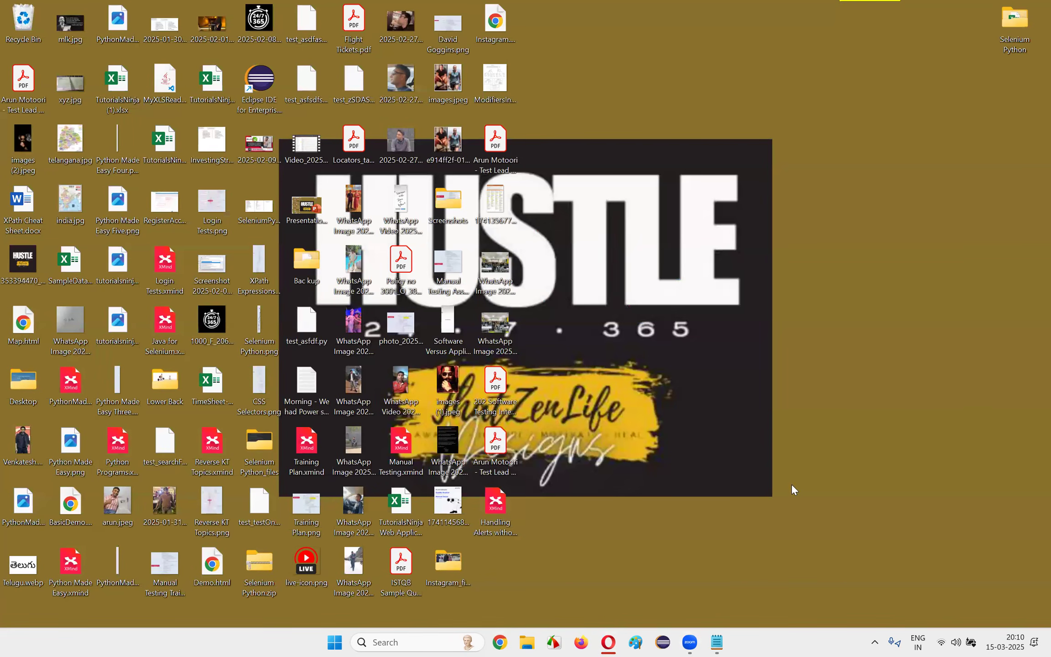
text(qa)
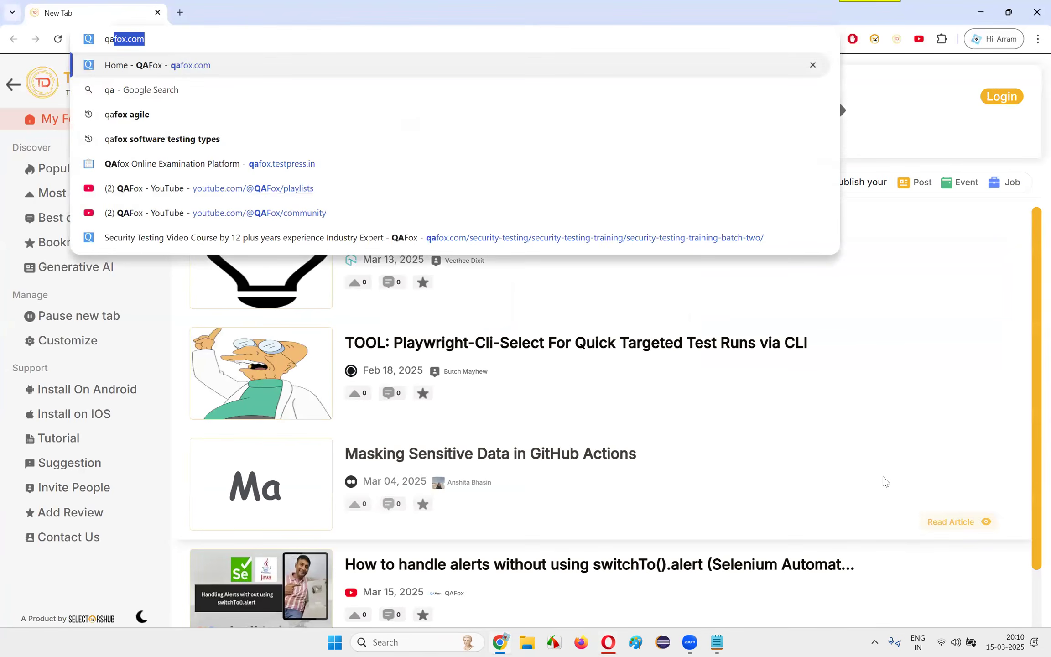
key(Return)
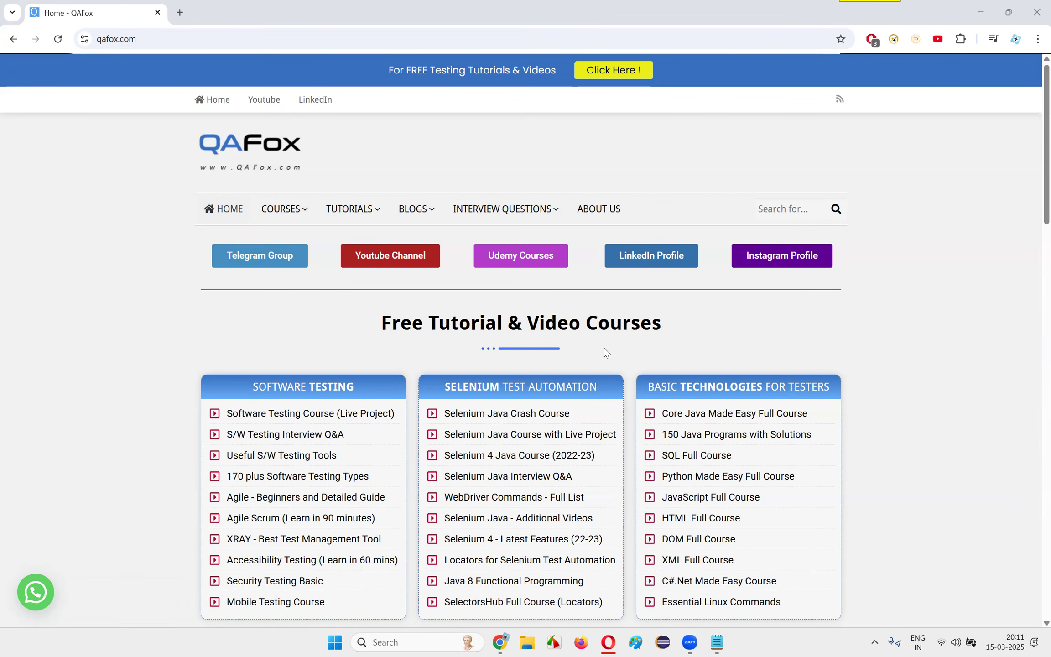
Review the Tosca notes in Notepad from beginning to end, highlighting their whole text, and minimize the window
click(717, 642)
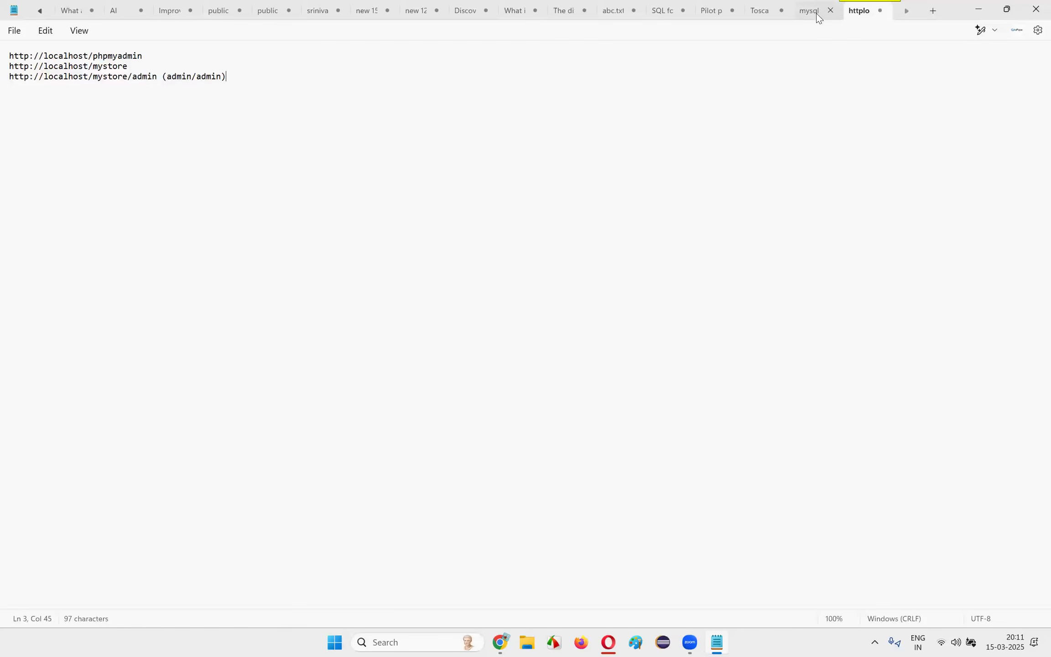
click(754, 24)
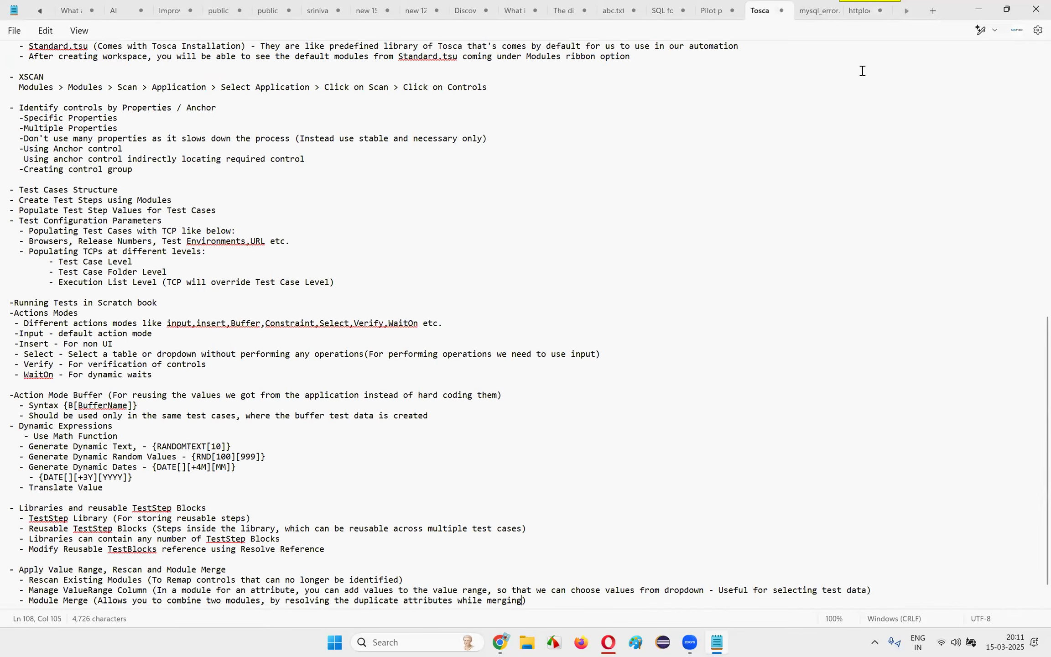
scroll(246, 173, up, 18)
scroll(233, 101, down, 13)
scroll(246, 130, down, 7)
scroll(311, 244, up, 20)
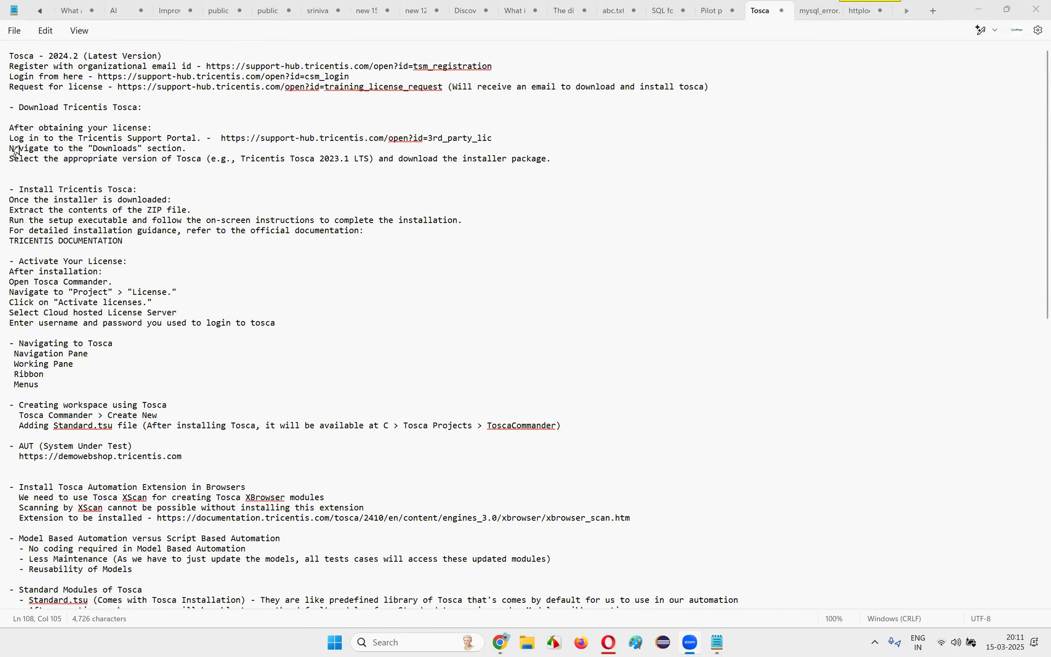
drag(11, 56, 814, 584)
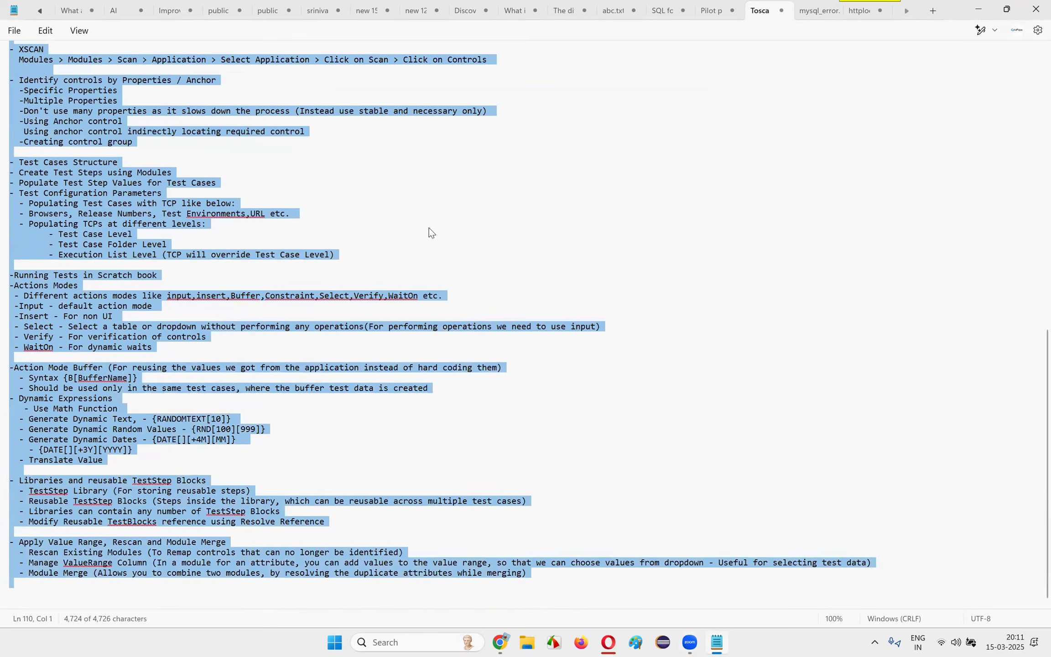
click(676, 269)
mouse_move(936, 6)
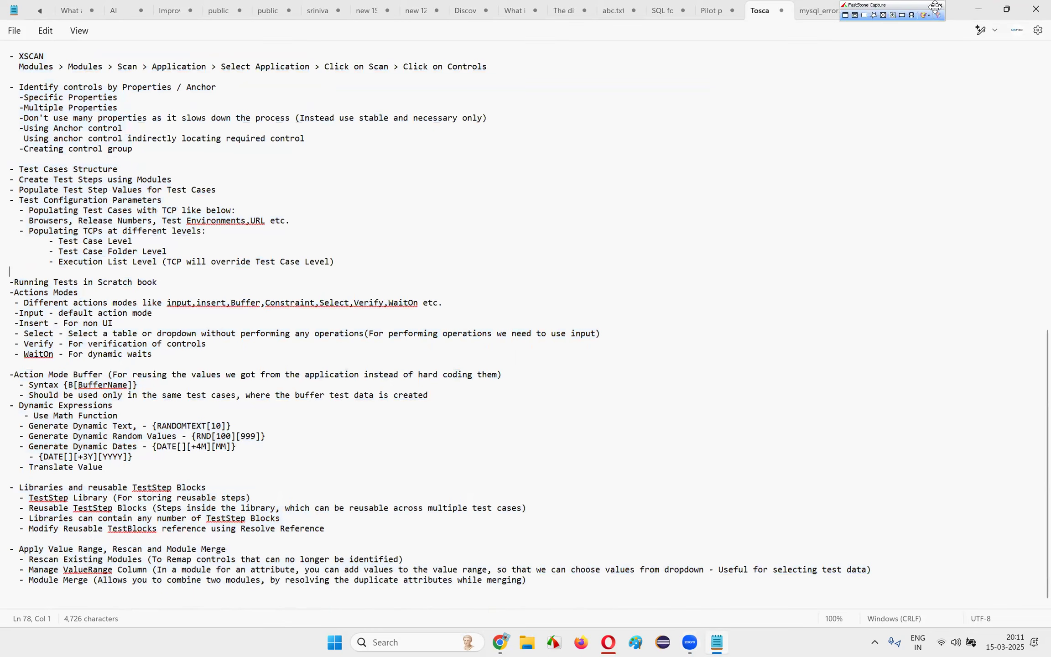
click(979, 11)
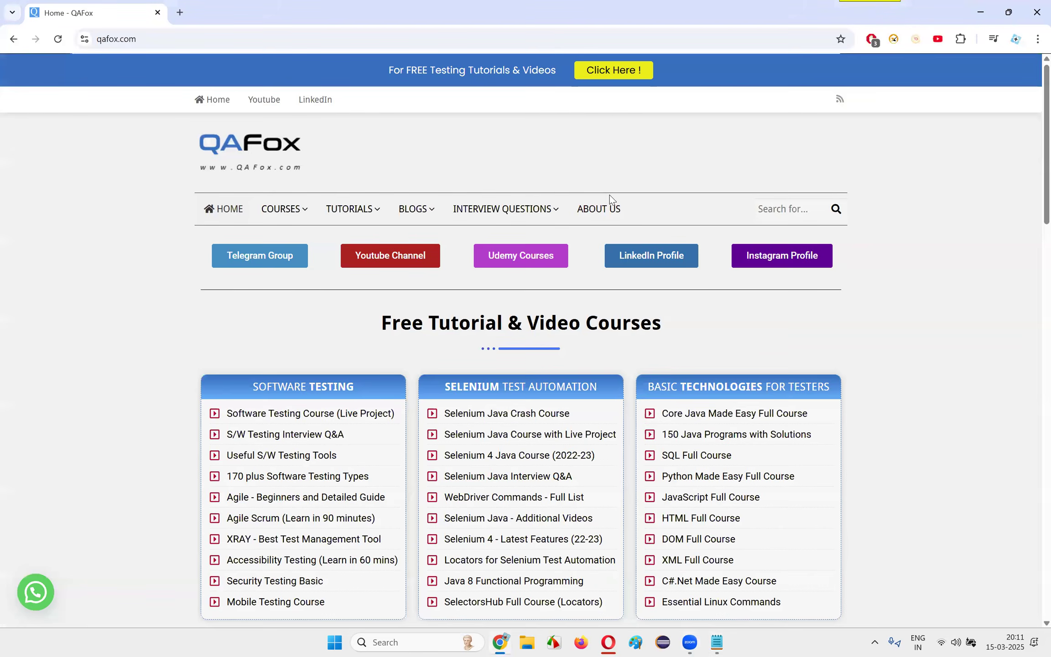